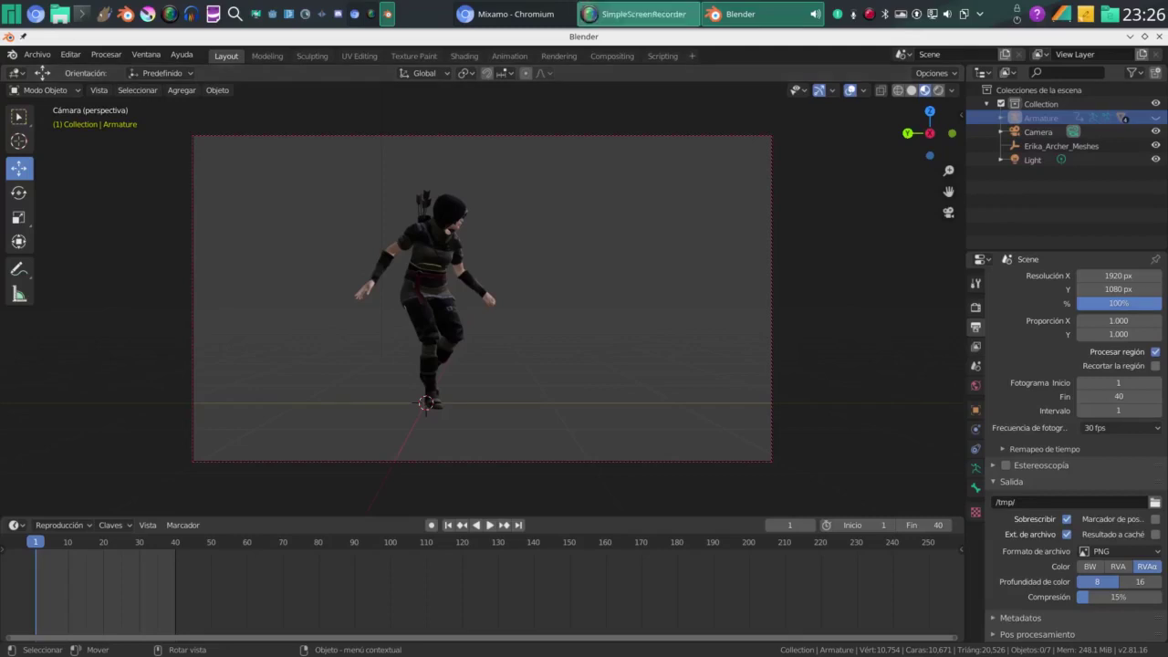
Switch to Mixamo in the browser and replace the current character with Abe, confirming the character change
click(515, 13)
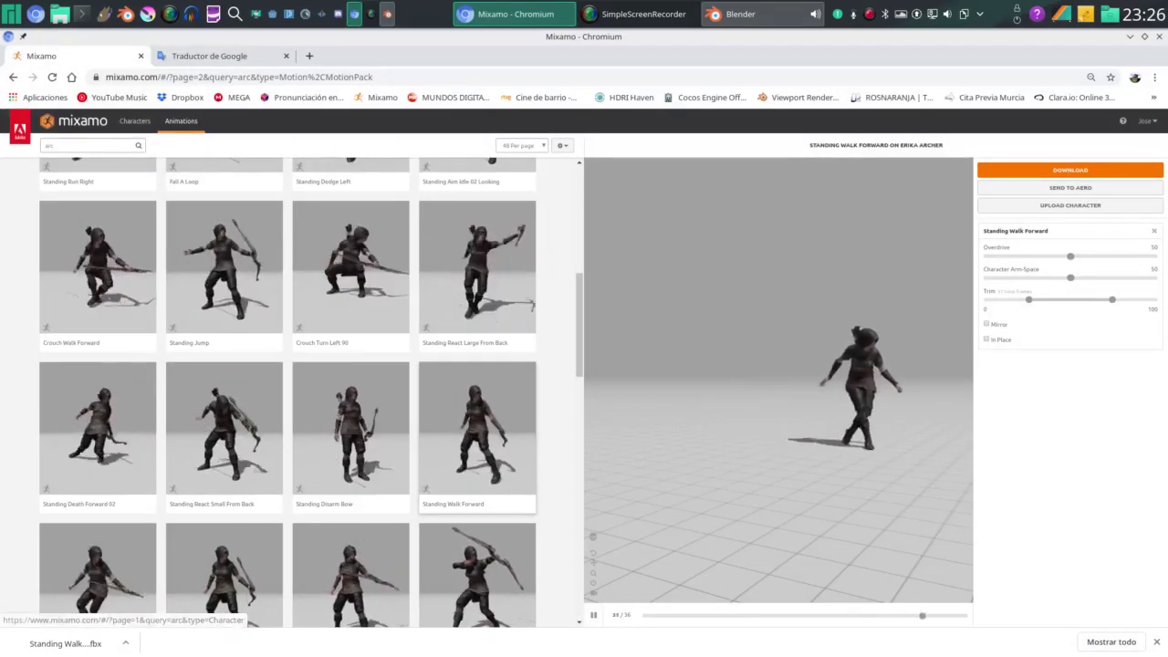
click(135, 120)
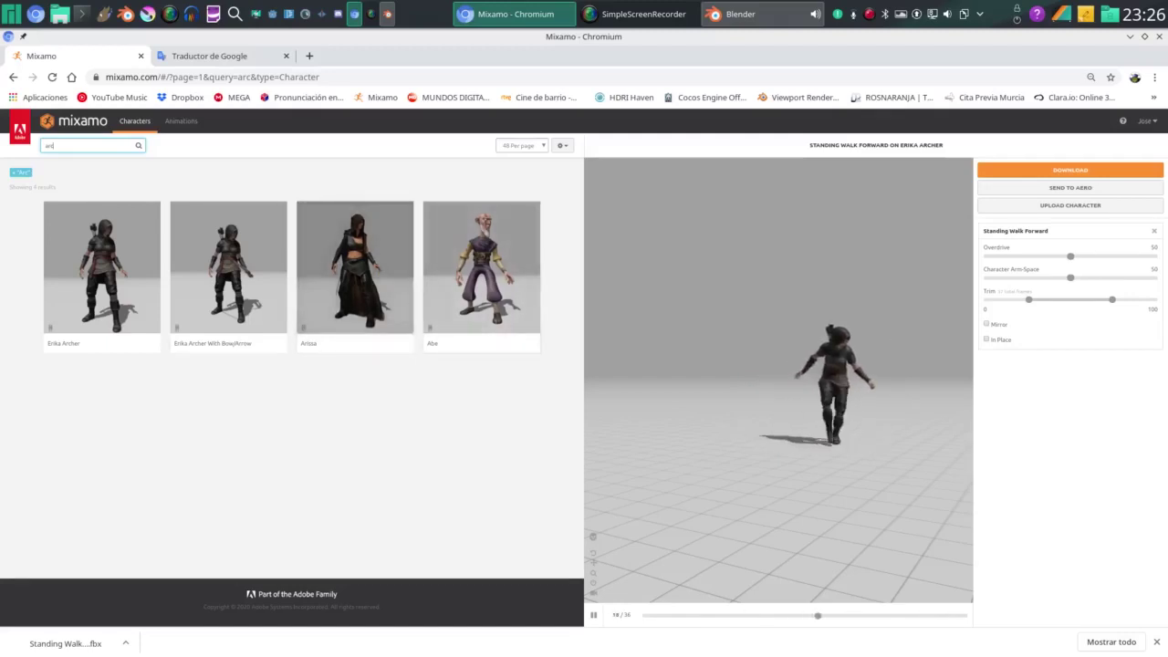
click(481, 267)
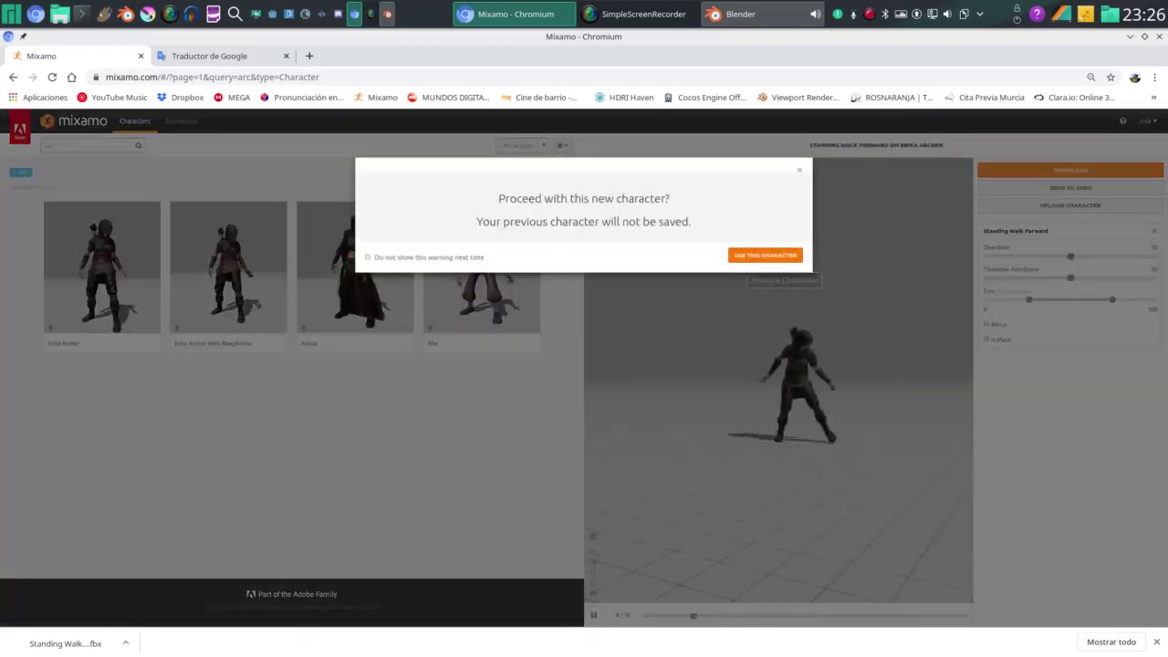
click(765, 256)
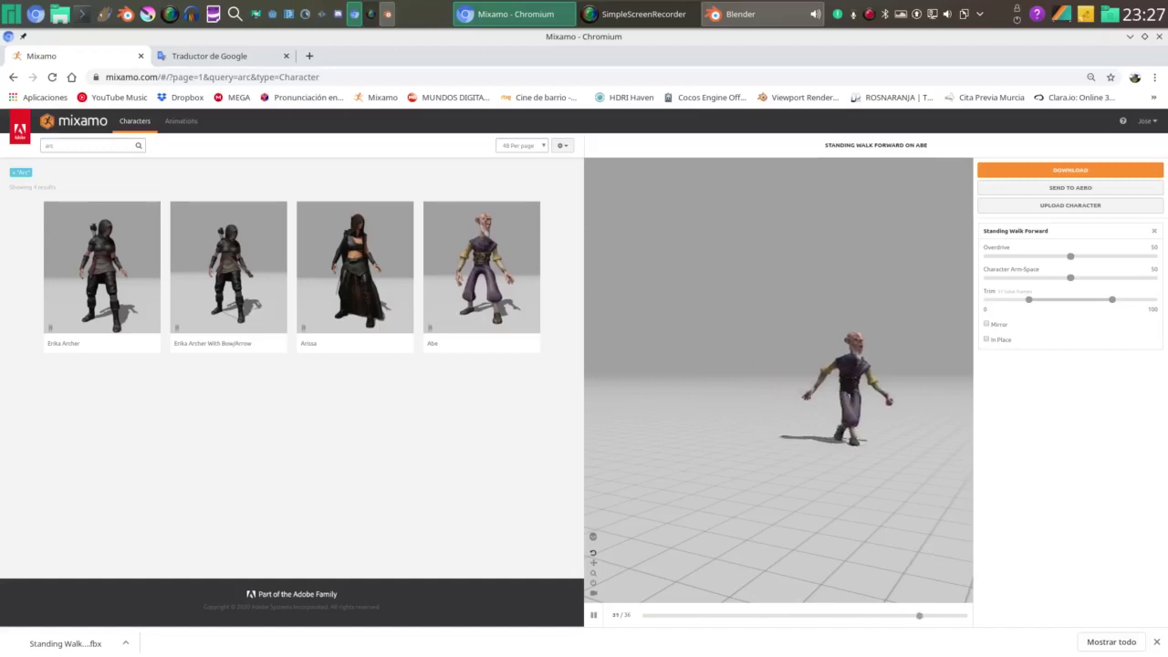
Try the Mirror and In Place options on Abe's Standing Walk Forward animation, switching each off again
click(986, 324)
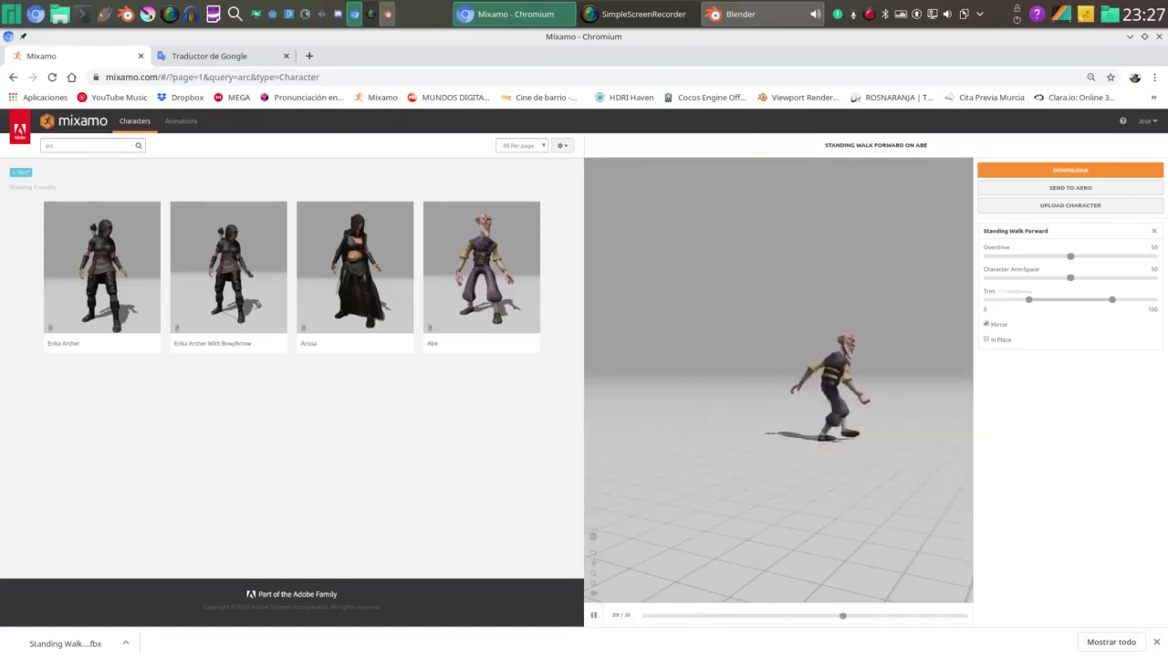
click(986, 324)
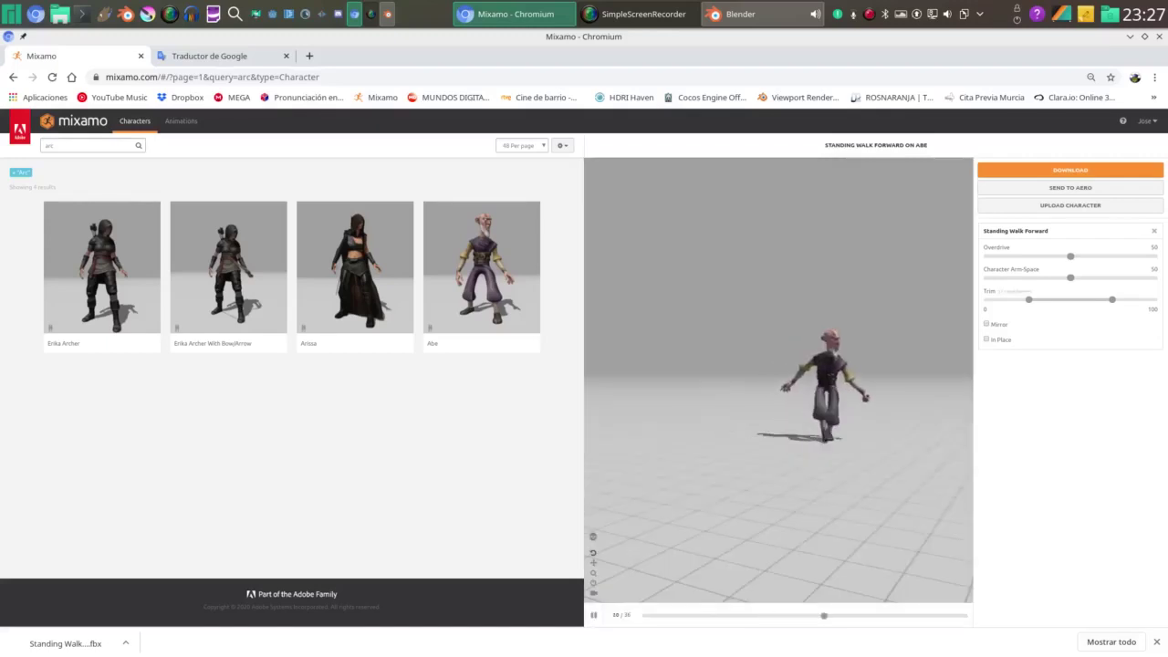
click(986, 338)
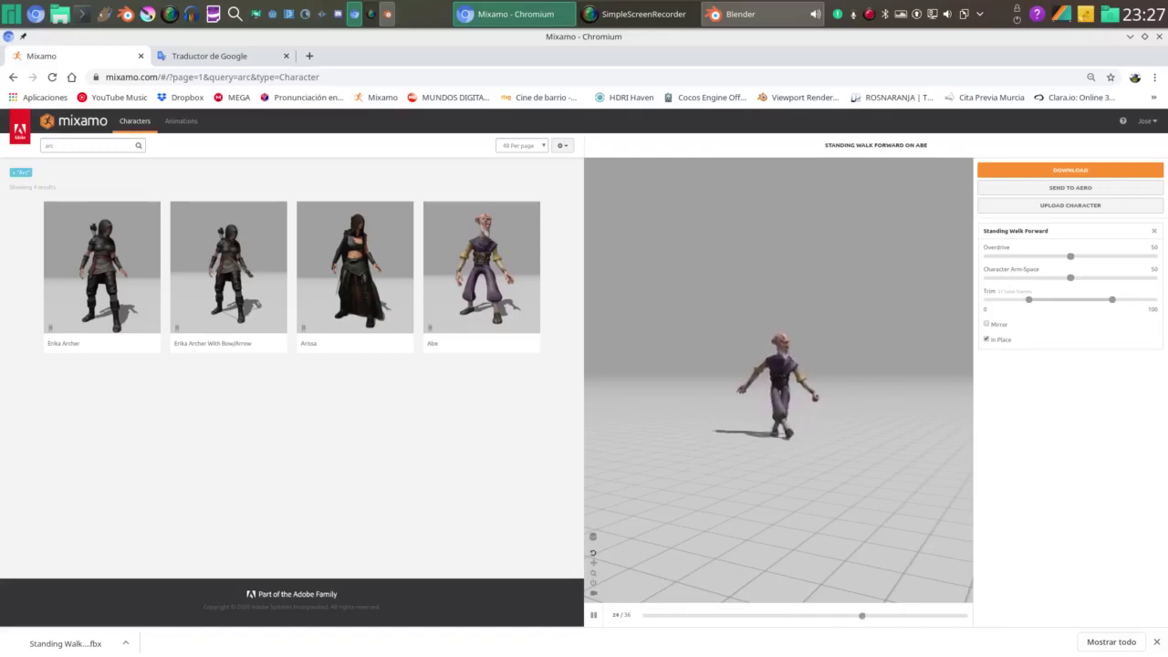
click(987, 339)
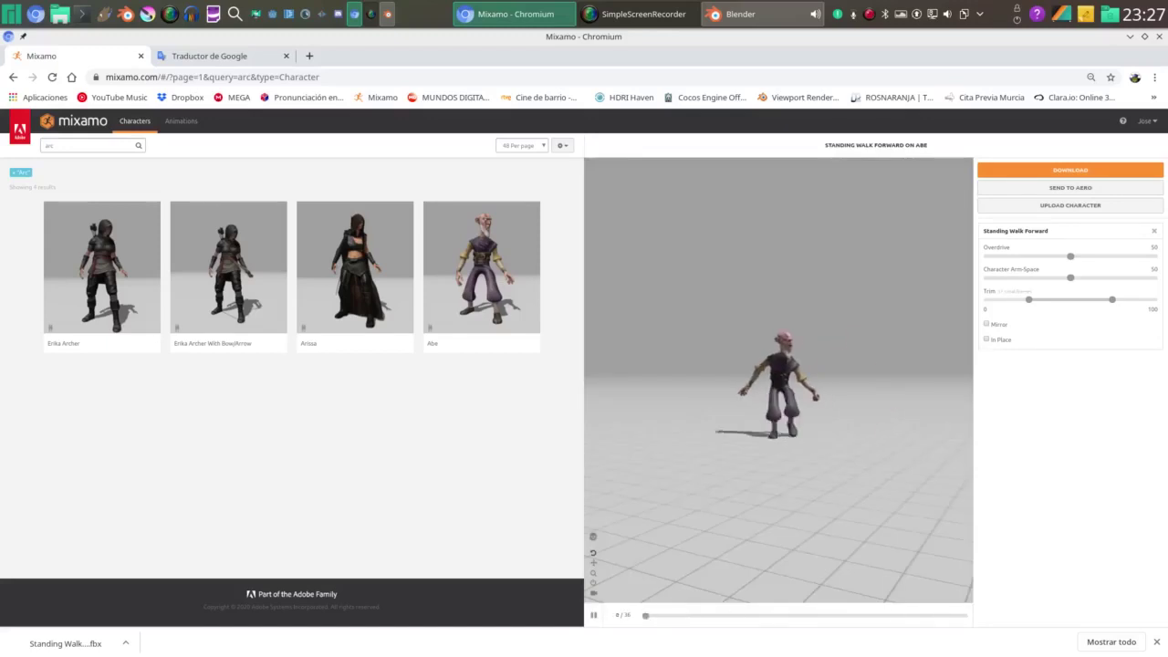
click(1122, 121)
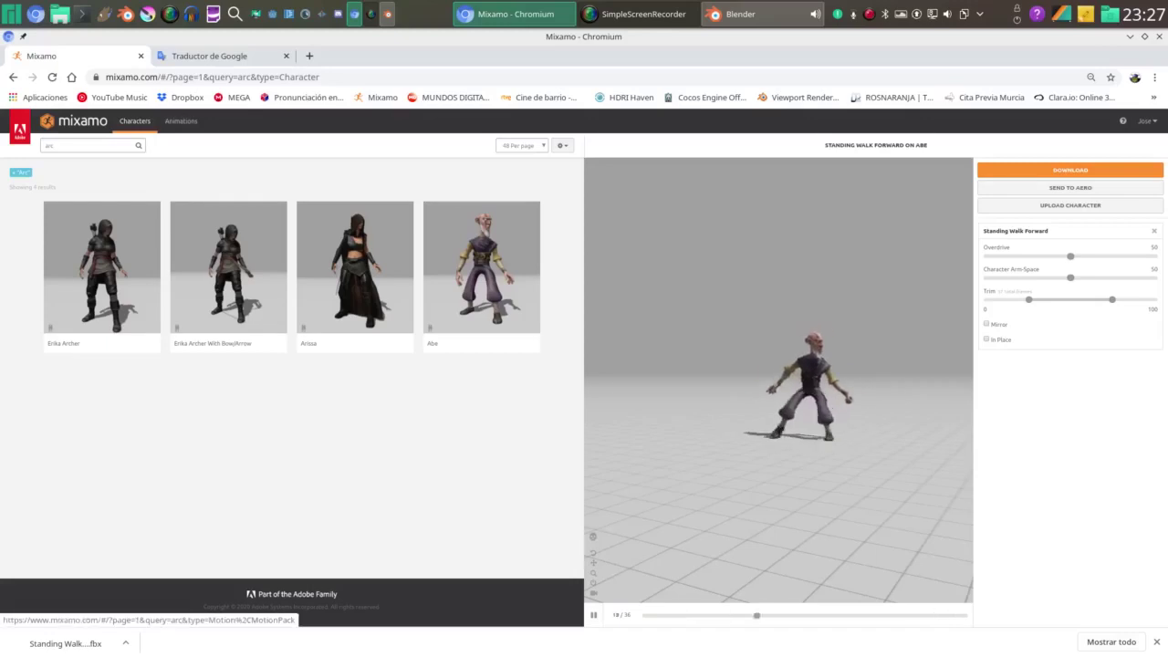
Browse the animations and apply Pistol Run Backward Arc, followed by Walk Forward Arc, to Abe
click(181, 121)
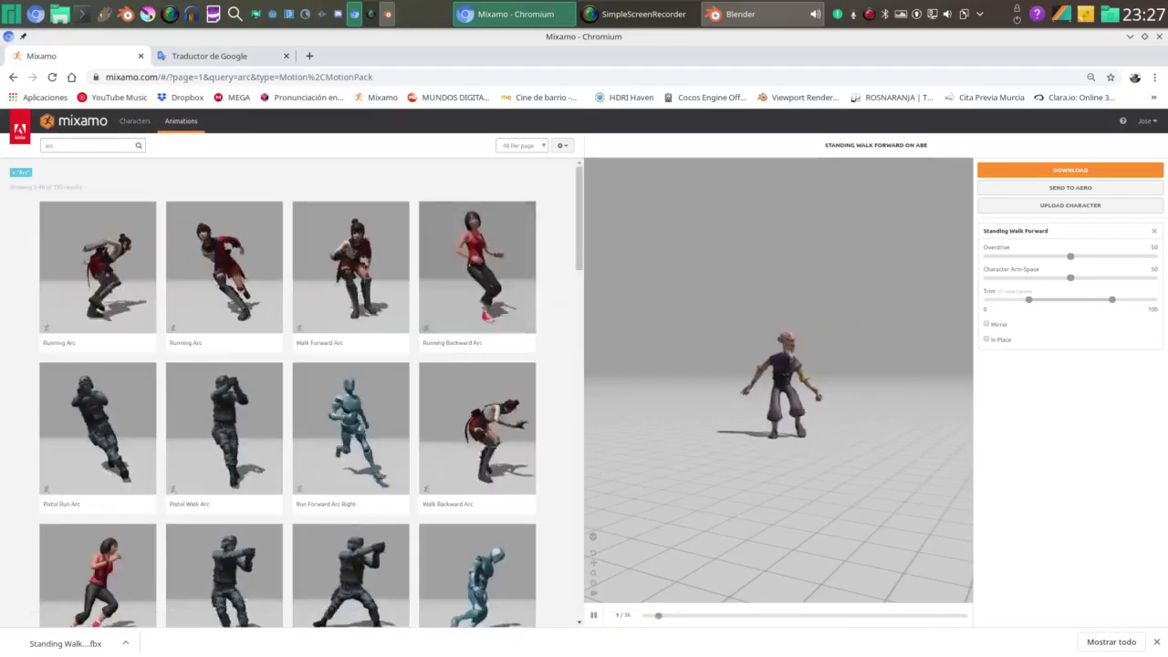
scroll(288, 392, down, 4)
scroll(288, 392, down, 1)
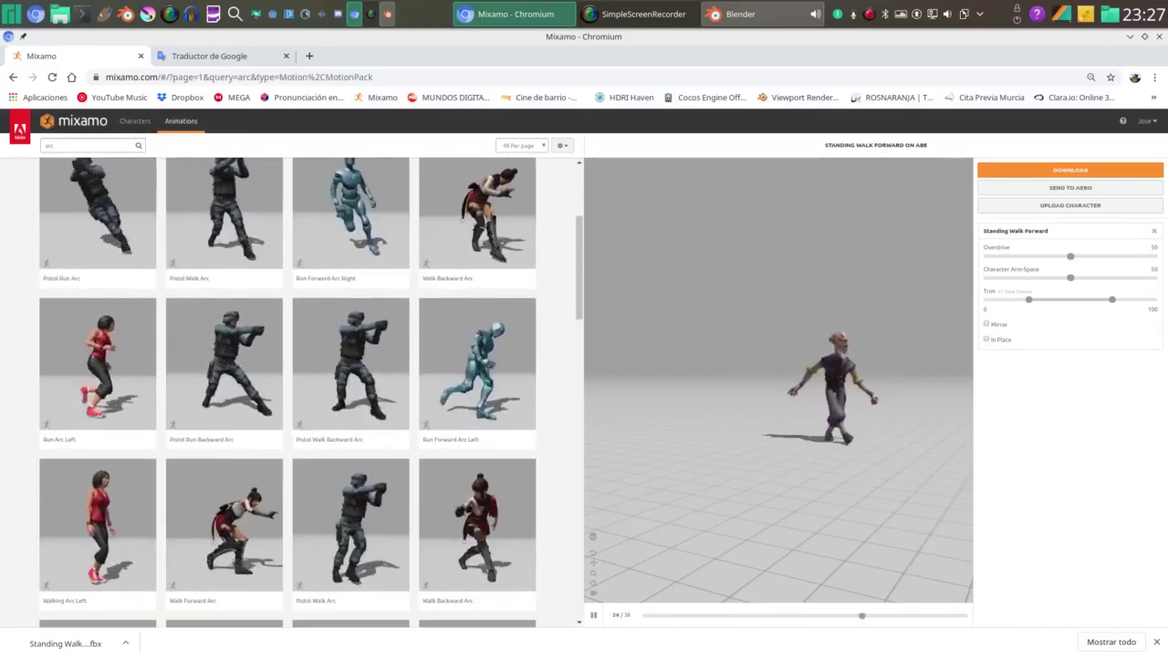
click(224, 373)
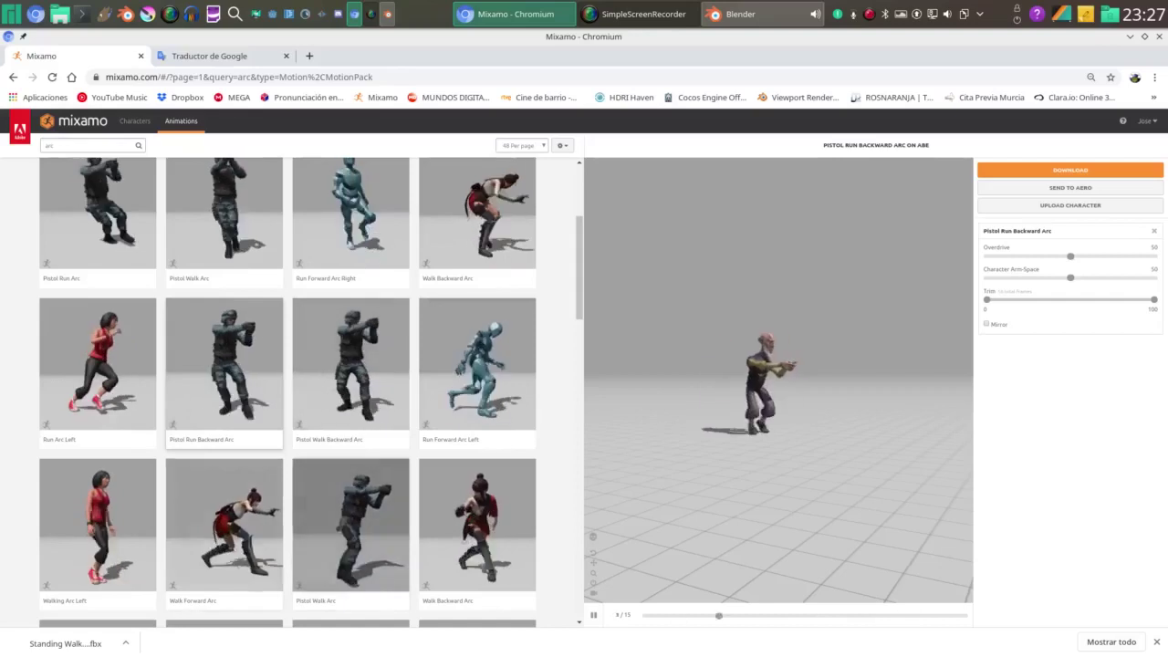
click(223, 525)
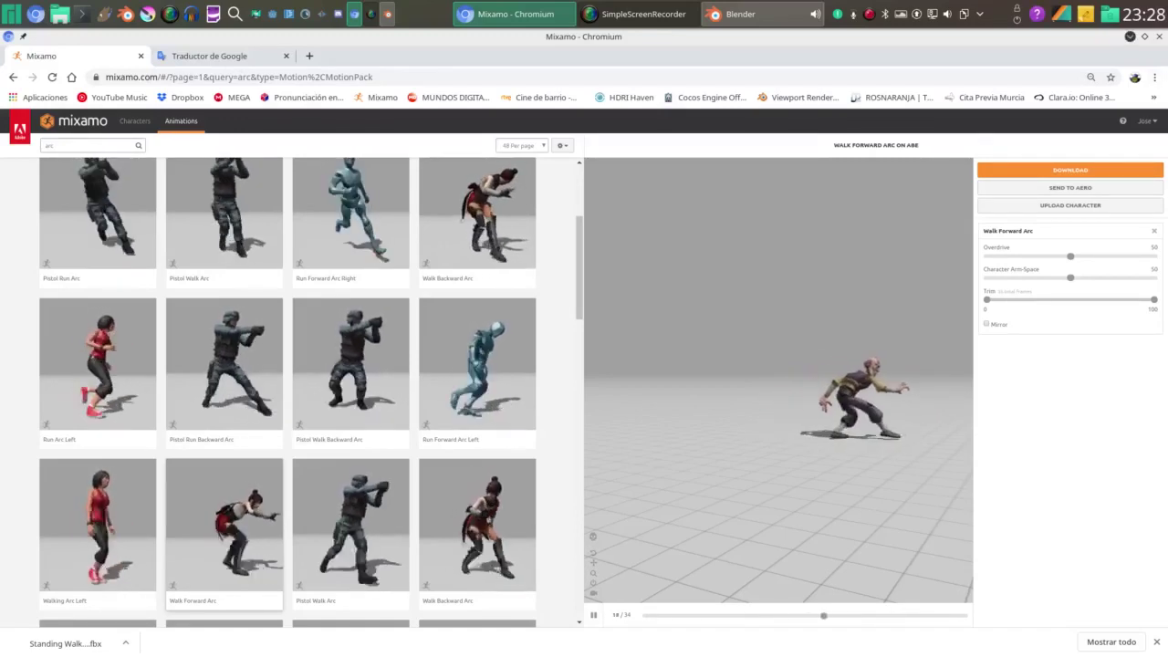
Switch to Blender and review the FBX import options for Standing Walk Forward.fbx without importing it
click(1130, 36)
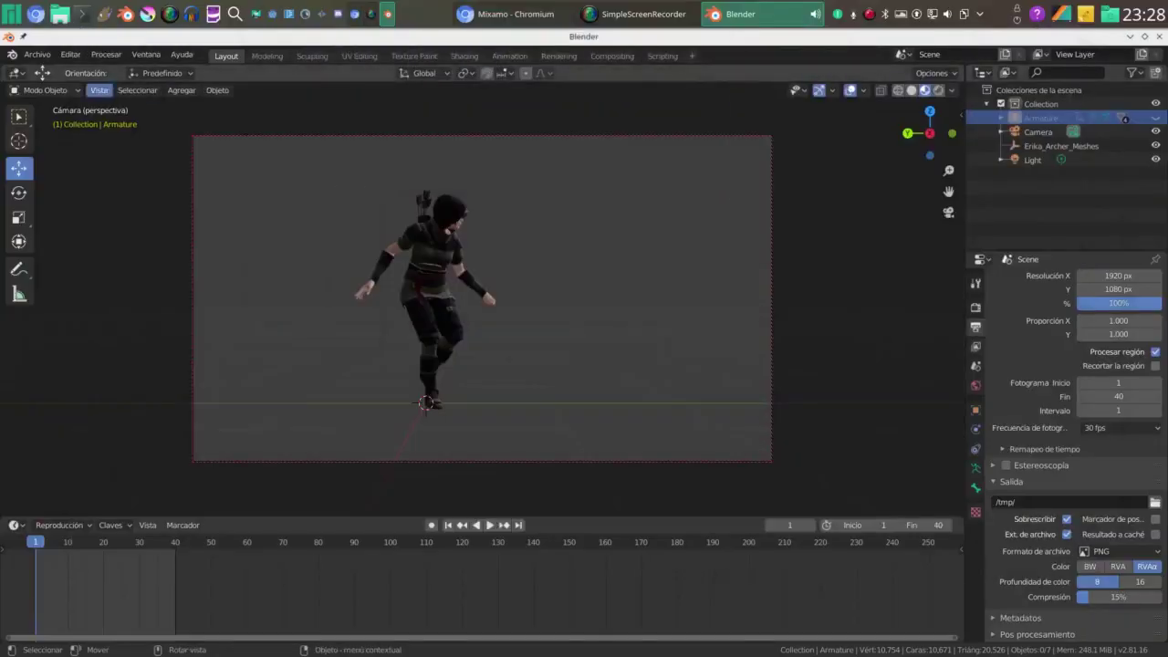
click(37, 54)
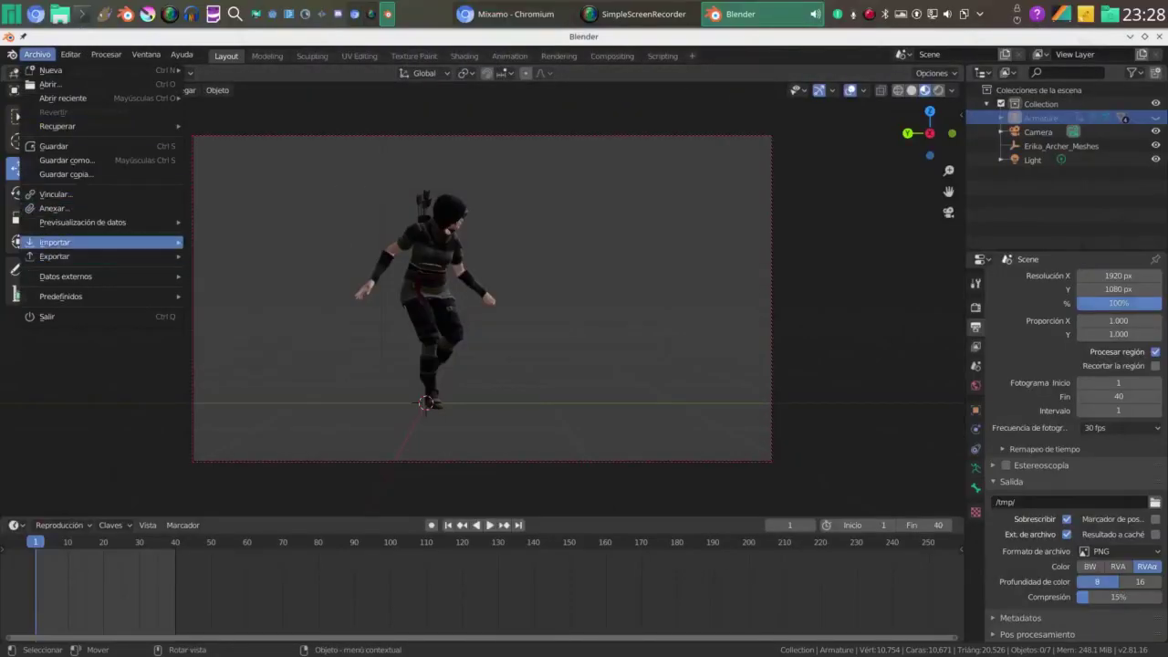
mouse_move(55, 241)
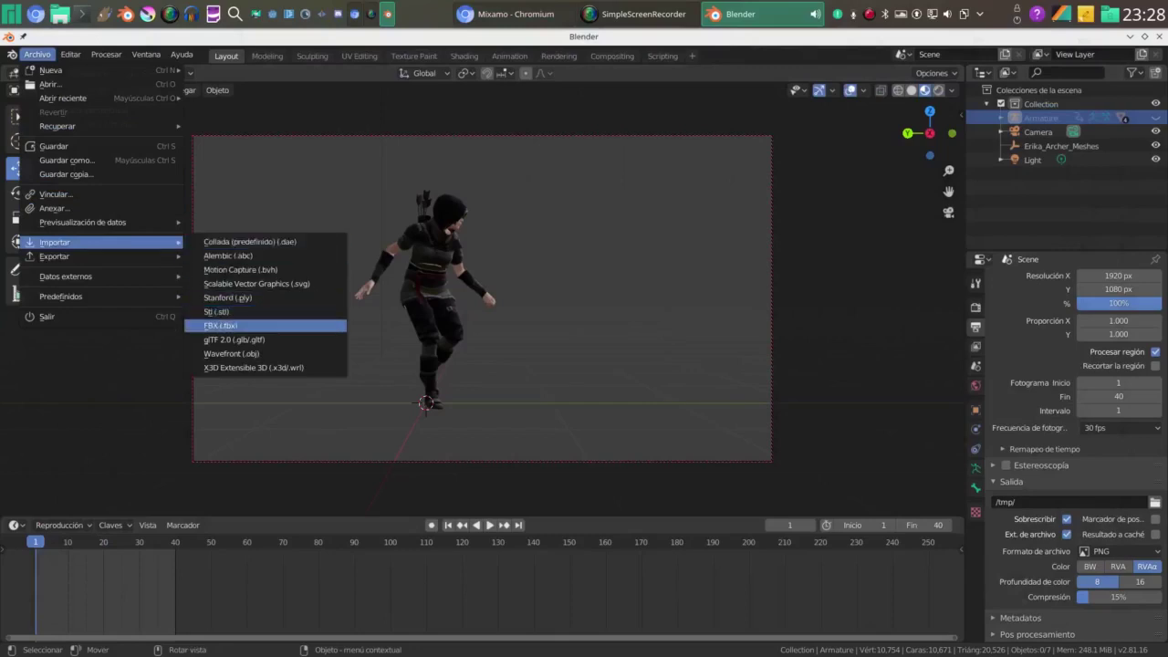
click(219, 325)
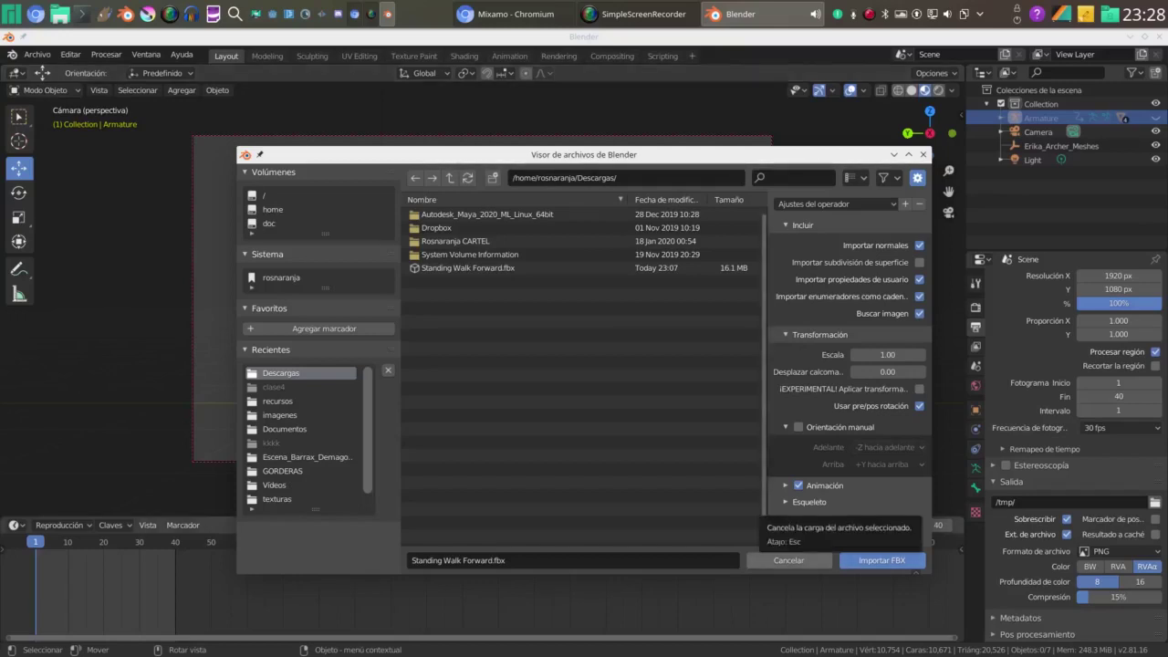
click(788, 560)
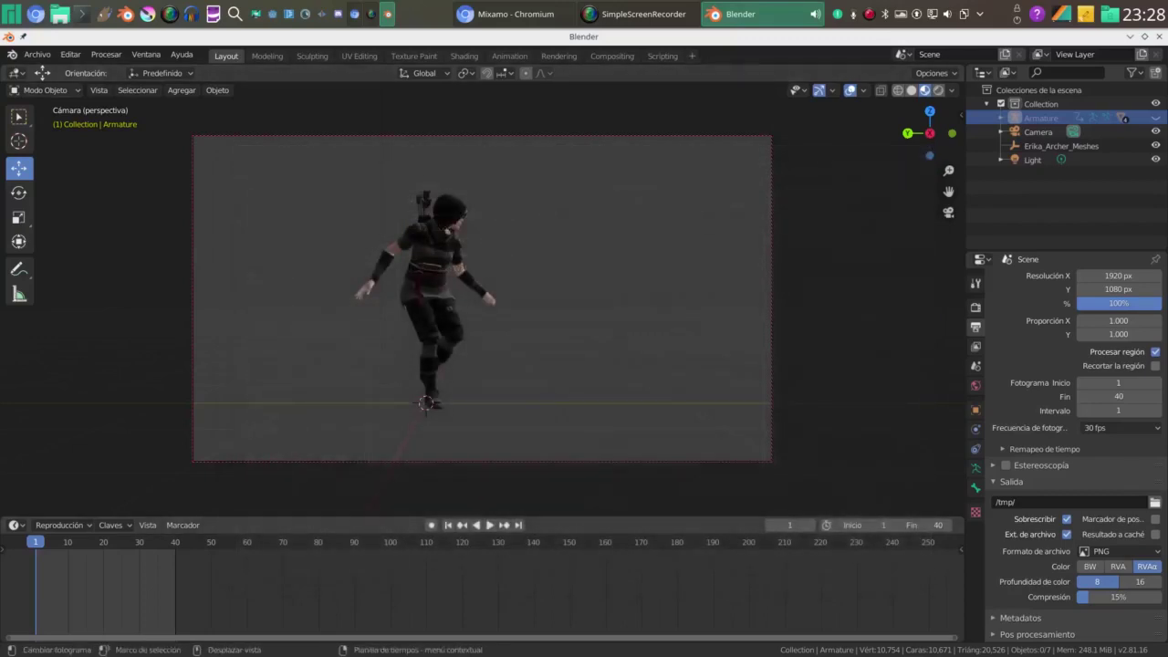
Play the archer's walk animation briefly, stop it and return to the first frame
key(space)
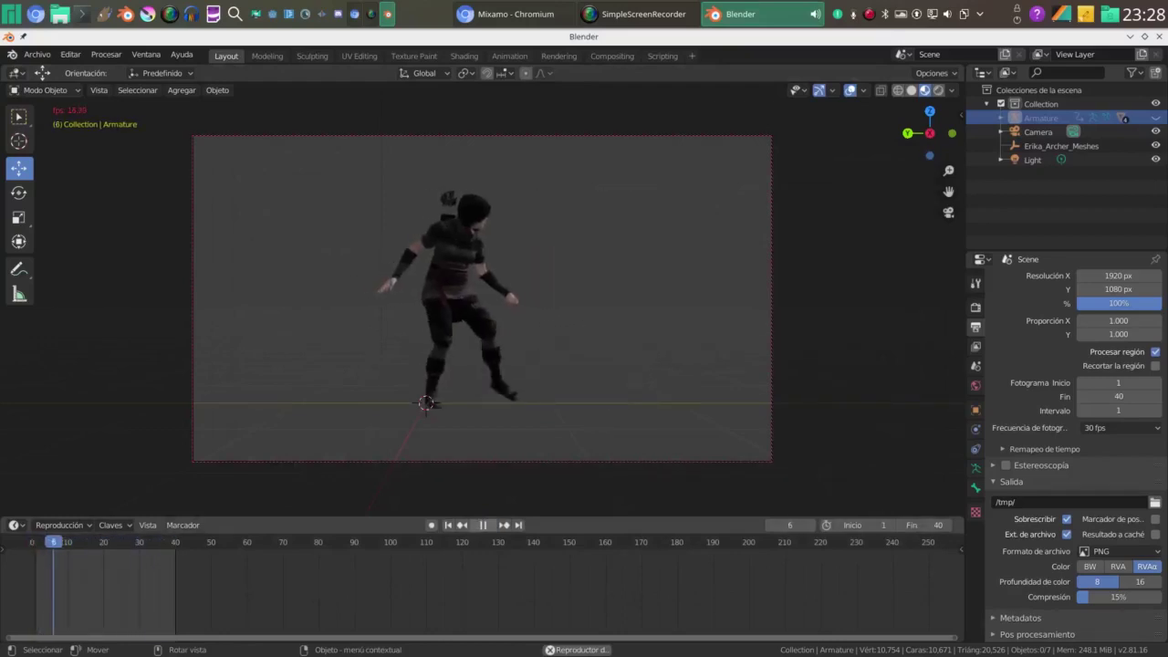
key(space)
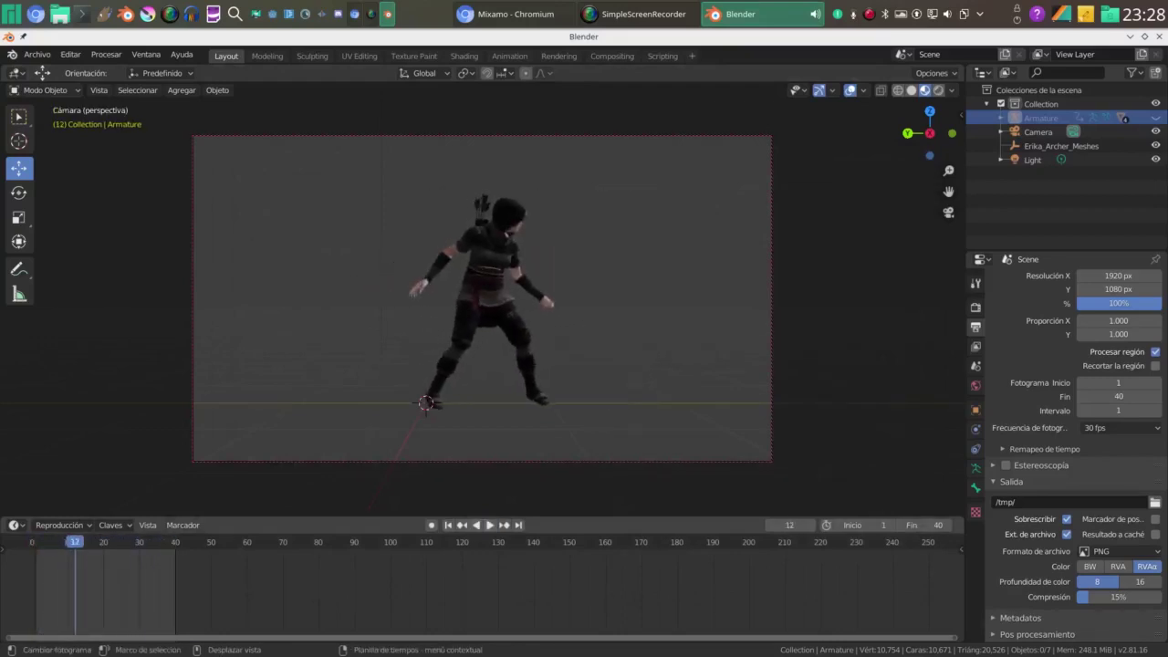
key(shift+Left)
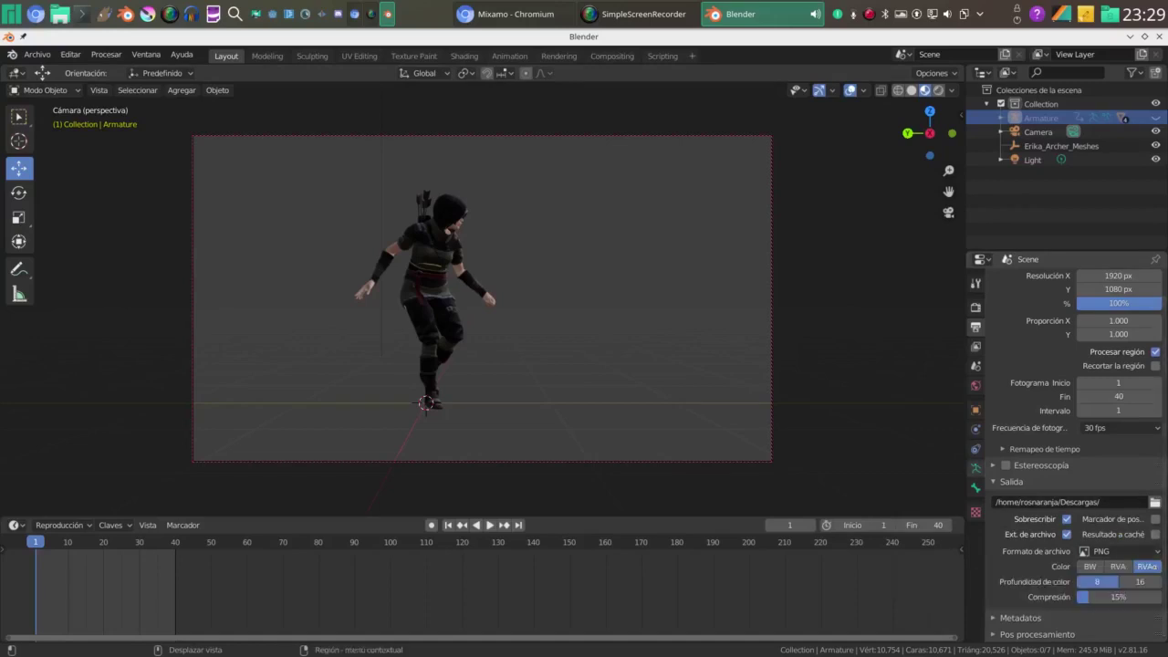
Set the render output file format to FFmpeg video and reopen the file format choices
click(1121, 551)
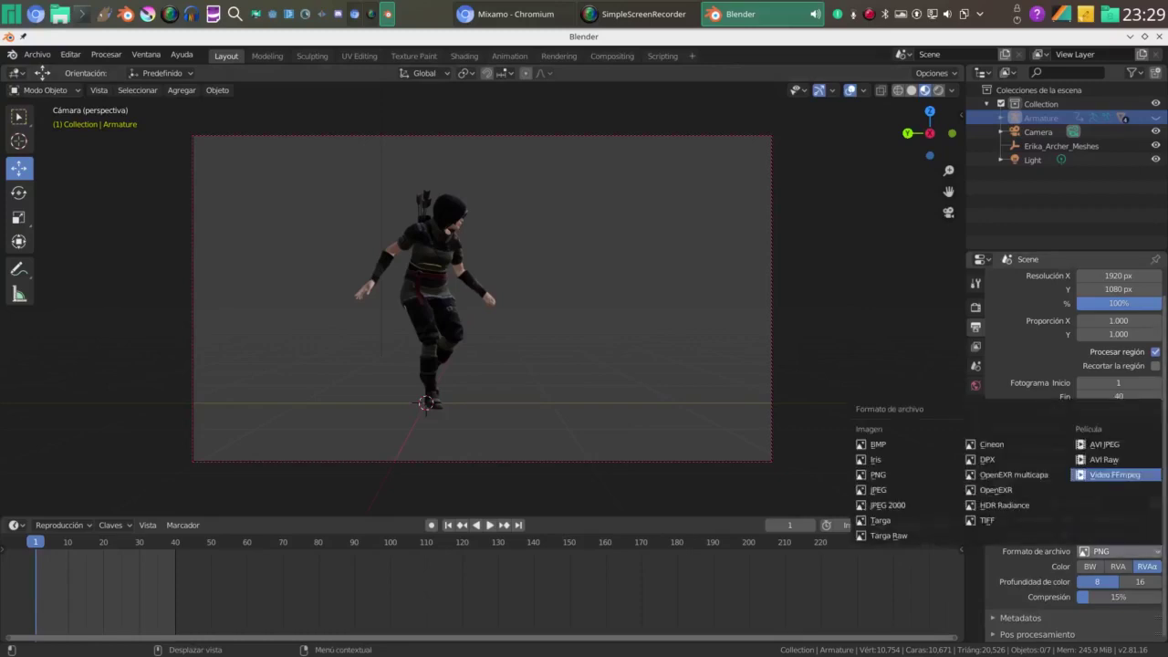
click(1115, 474)
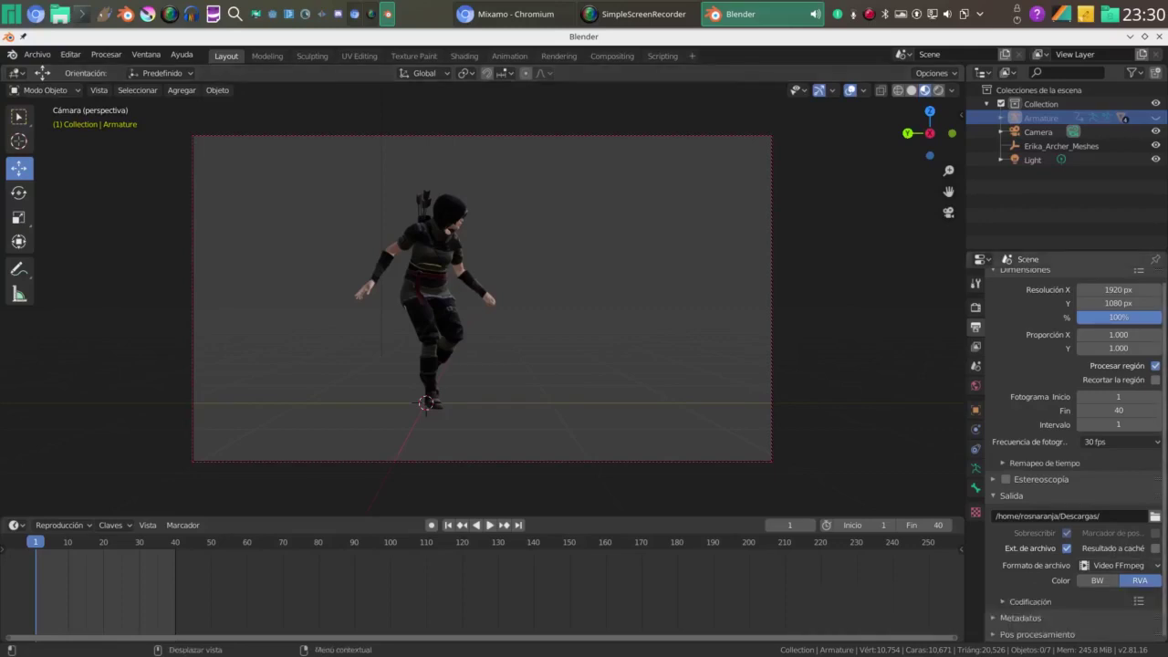
click(1121, 565)
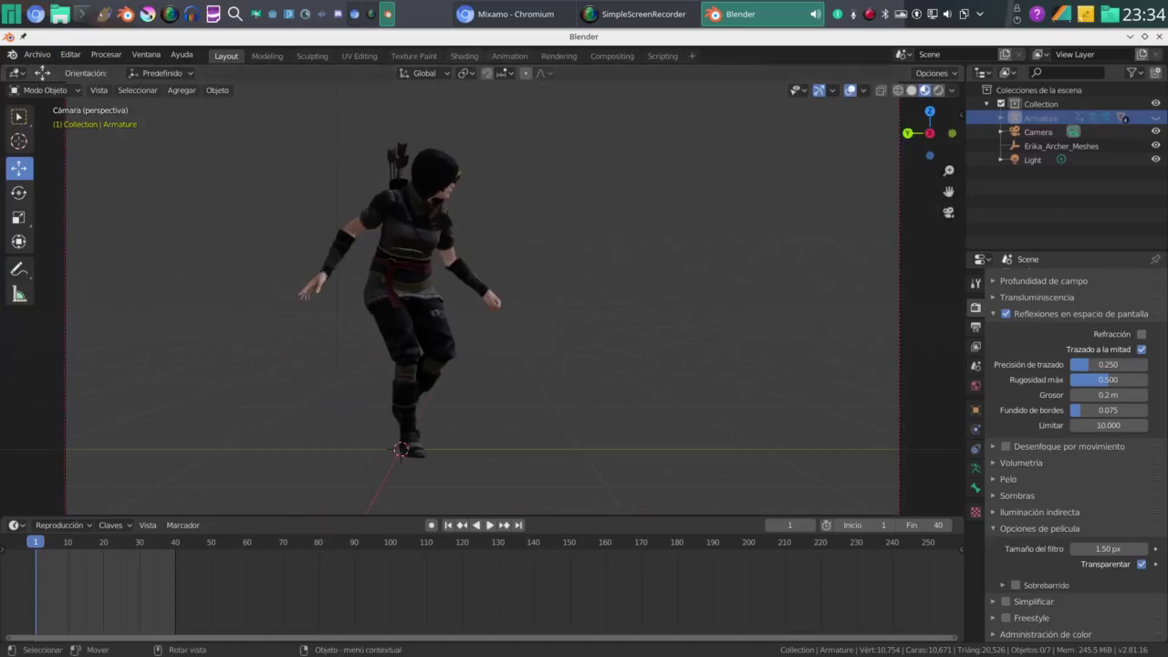
Render the archer's walk cycle as an animation
click(106, 54)
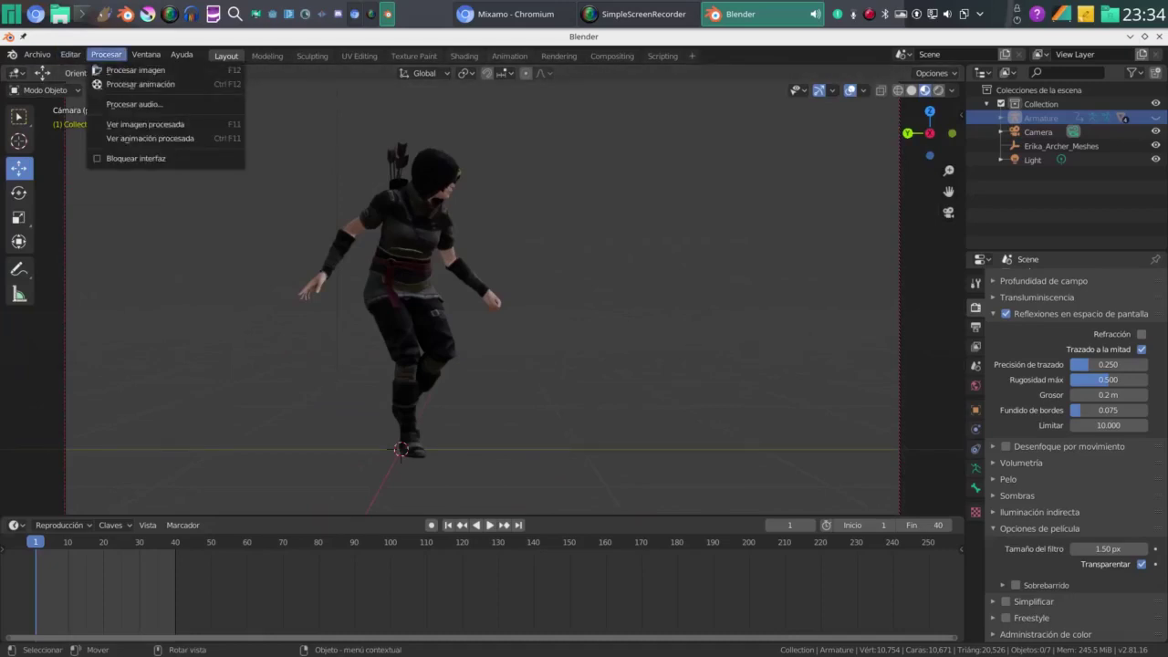
click(139, 84)
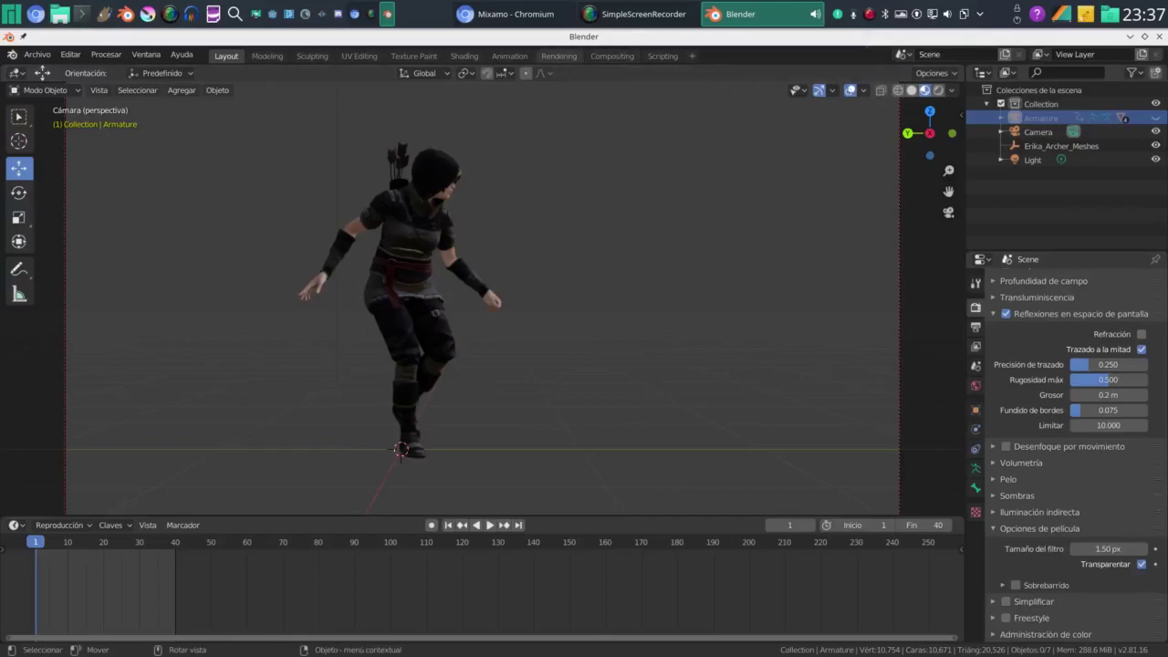
Start a new file from the 2D Animation template
click(37, 54)
mouse_move(50, 71)
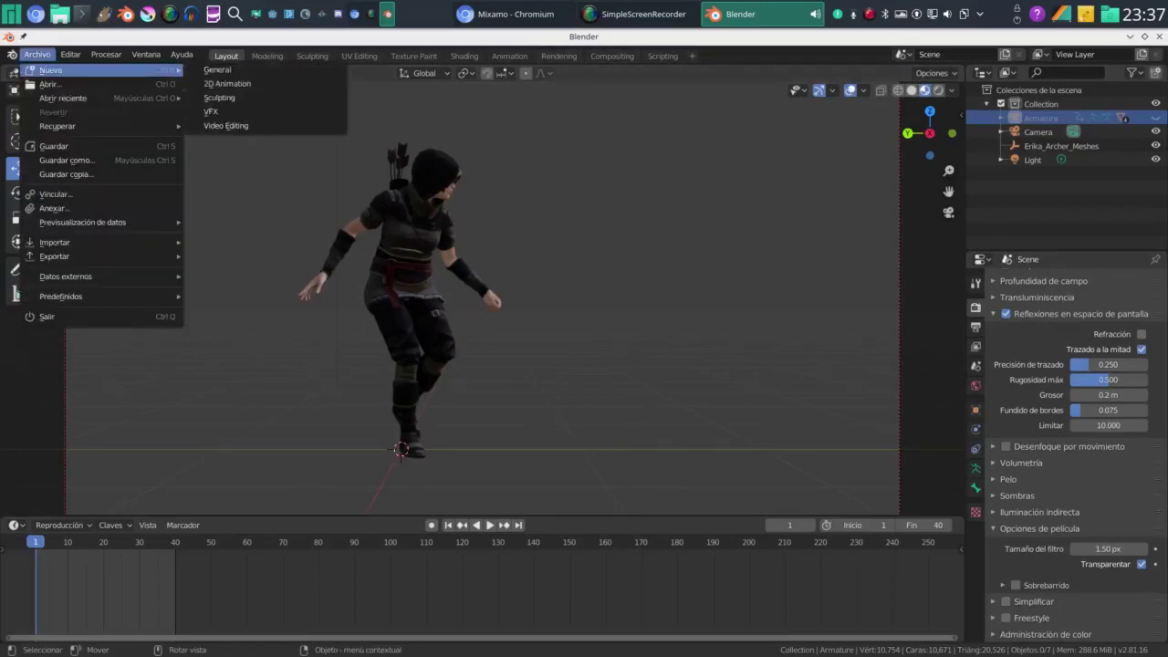
click(219, 70)
click(455, 367)
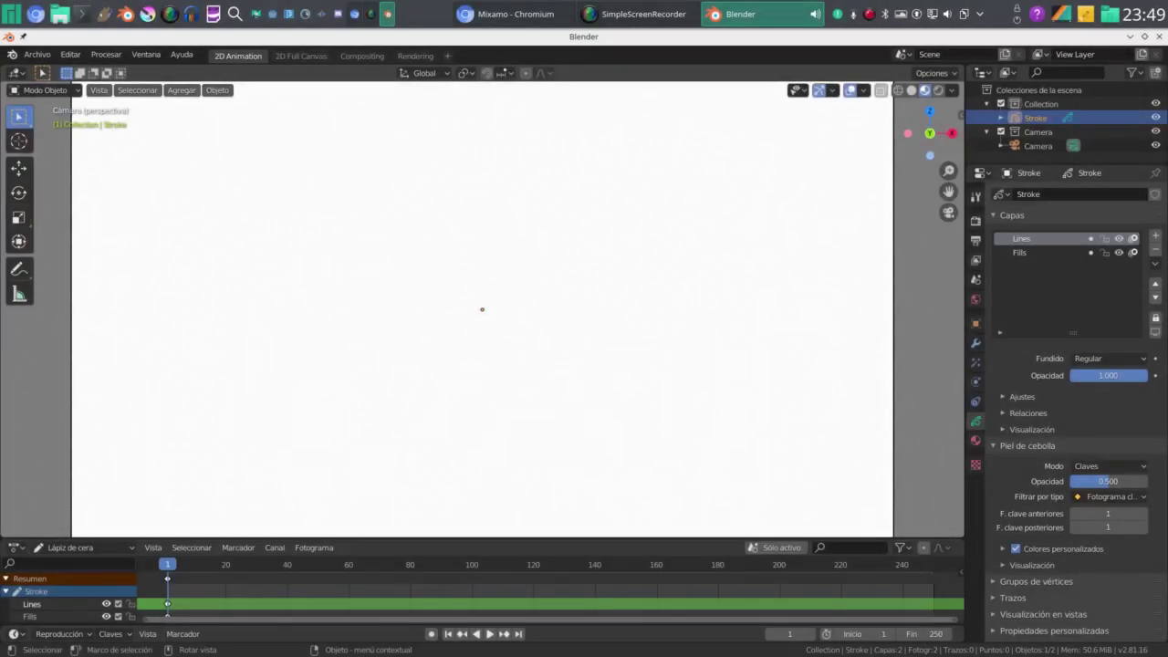
Add a plane mesh at the origin of the 2D Animation scene, working in perspective outside the camera view
middle_drag(584, 274, 379, 342)
middle_drag(482, 309, 544, 271)
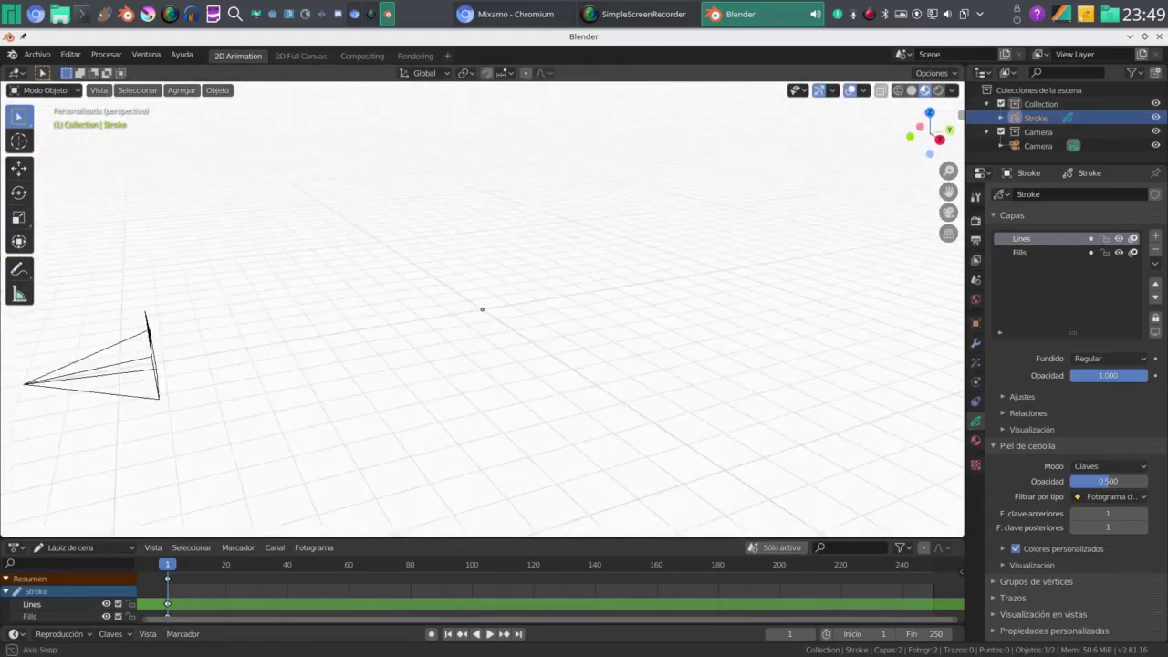
scroll(482, 309, down, 3)
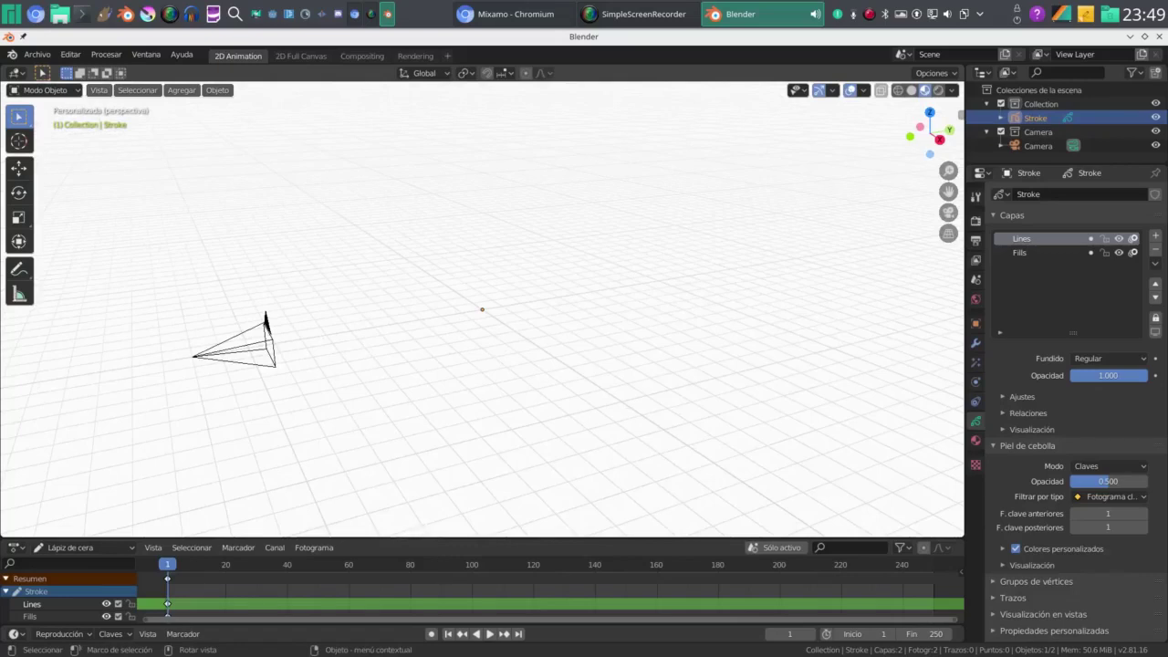
click(182, 90)
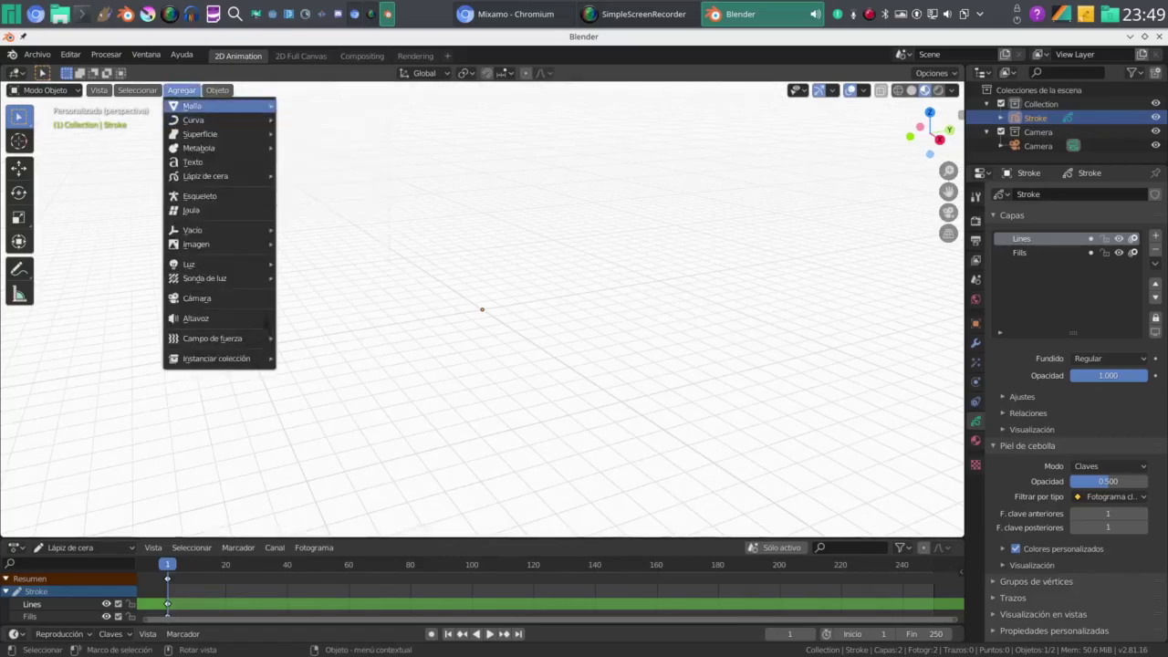
mouse_move(196, 106)
click(306, 106)
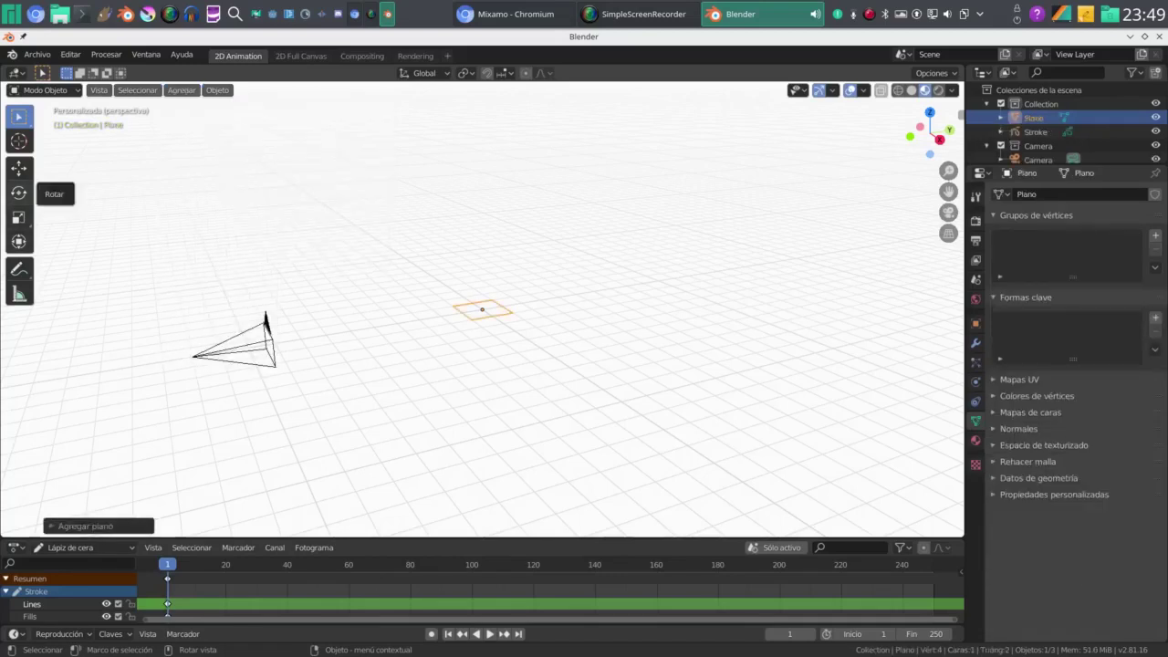
Rotate the plane 90° about the global X axis so it stands upright
click(19, 193)
mouse_move(437, 310)
mouse_down()
mouse_move(466, 285)
mouse_move(438, 302)
mouse_up()
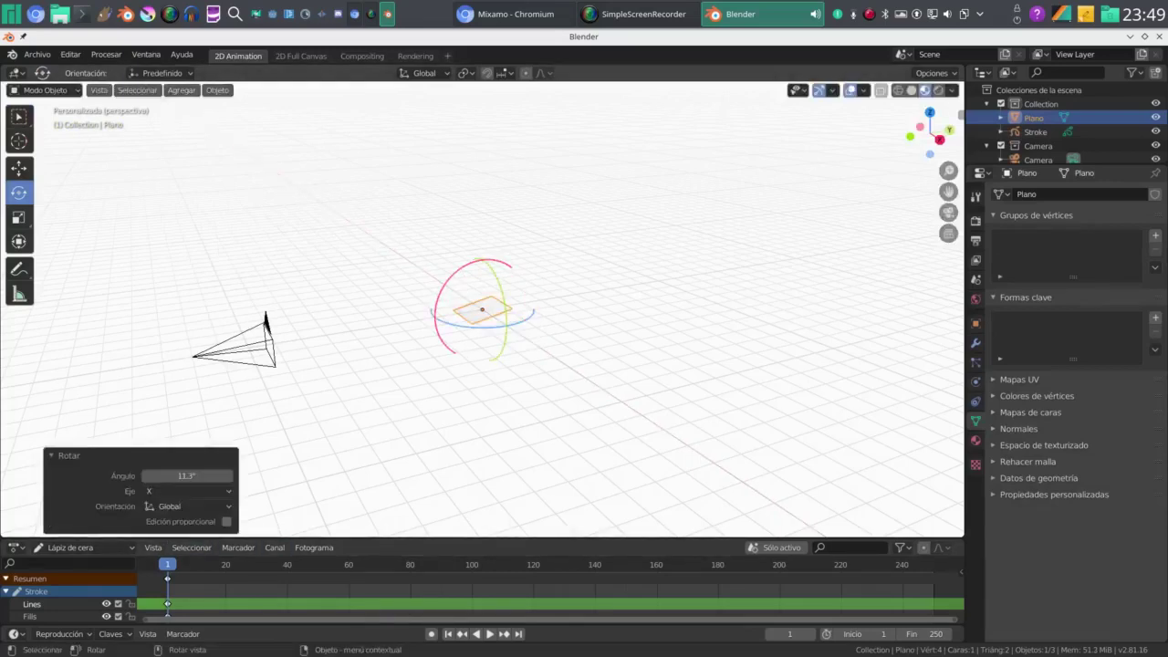
click(187, 476)
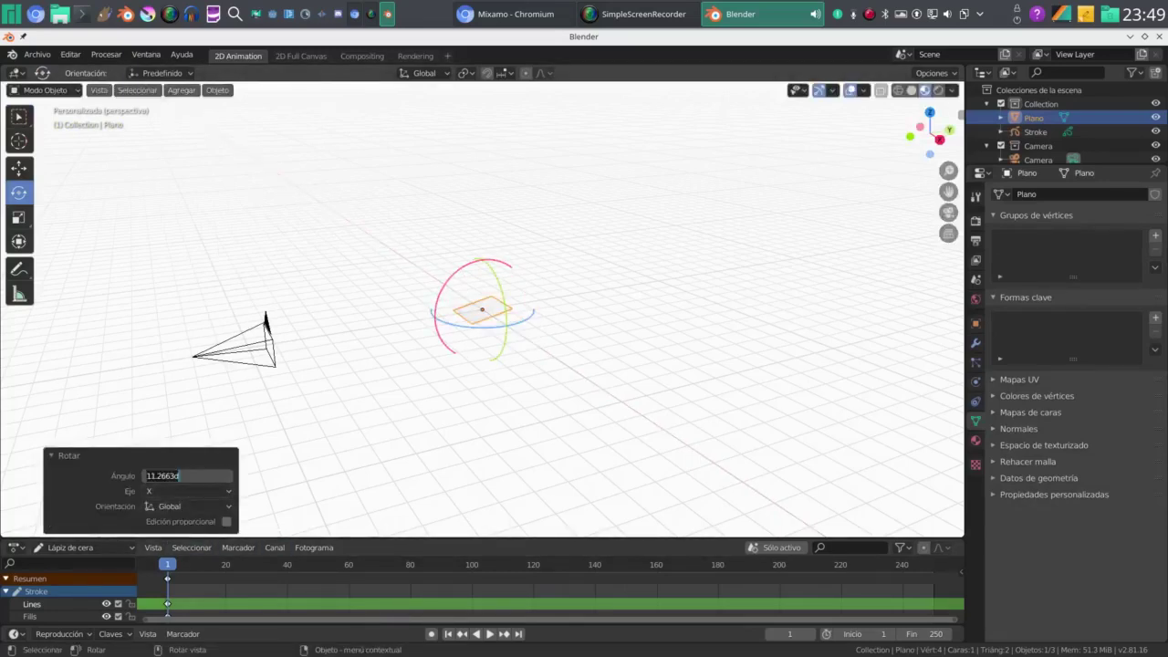
text(90)
key(Return)
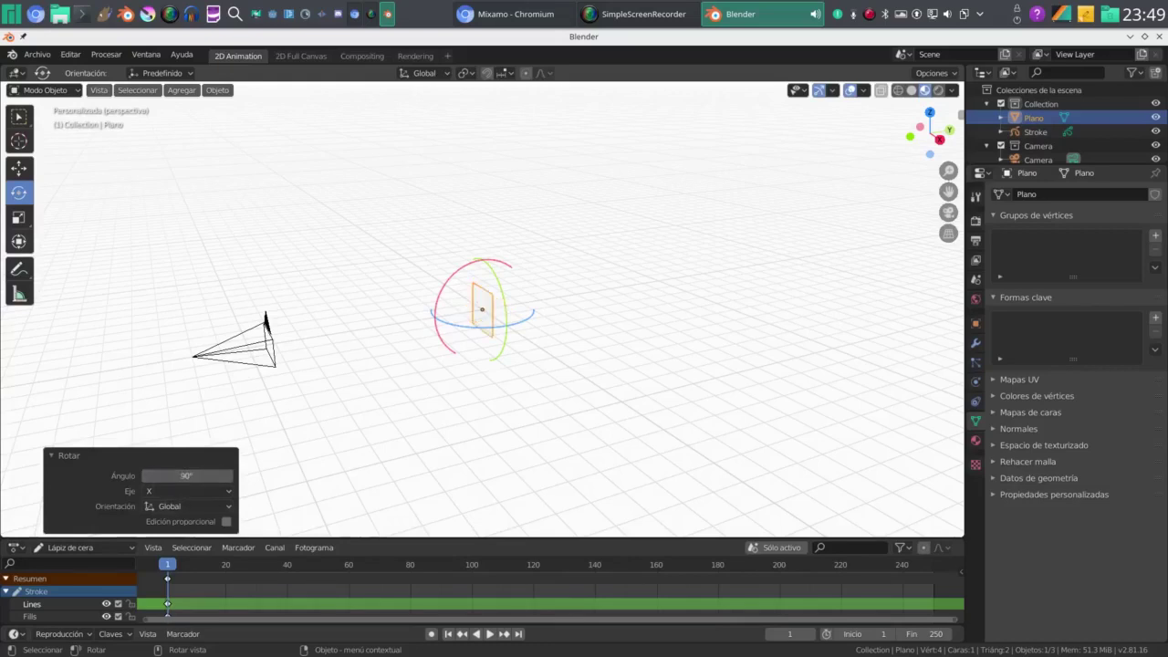
Scale the upright plane up uniformly by about 2.21
click(19, 168)
scroll(482, 309, up, 2)
middle_drag(482, 310, 651, 362)
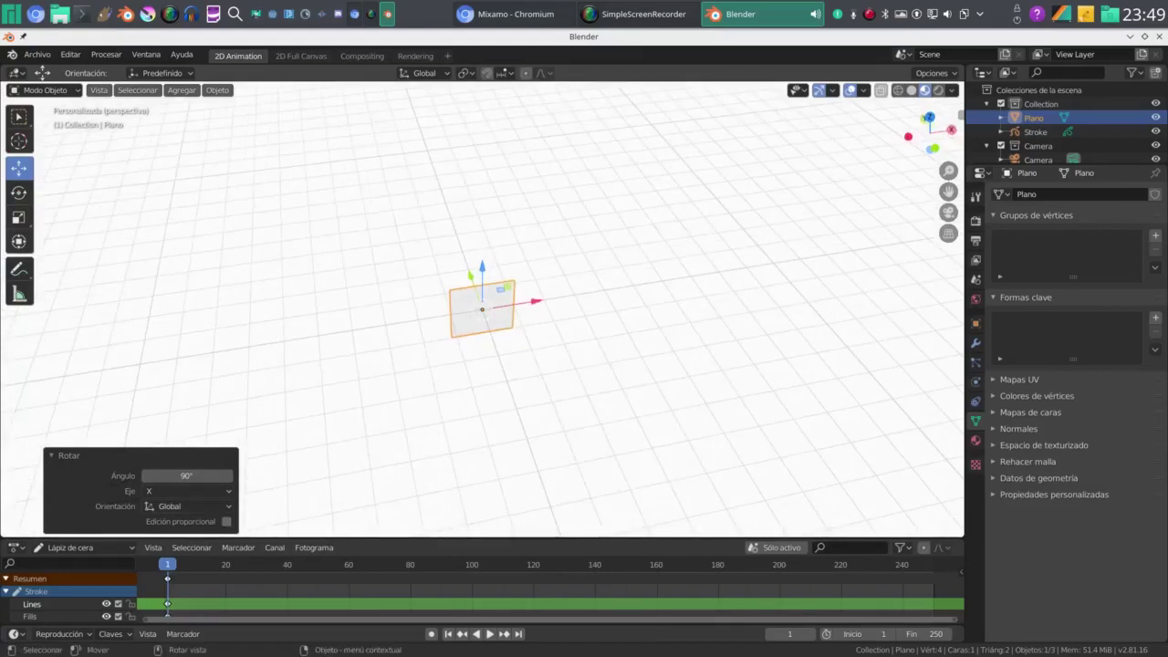
key(s)
click(749, 320)
middle_drag(748, 320, 586, 320)
scroll(482, 309, up, 3)
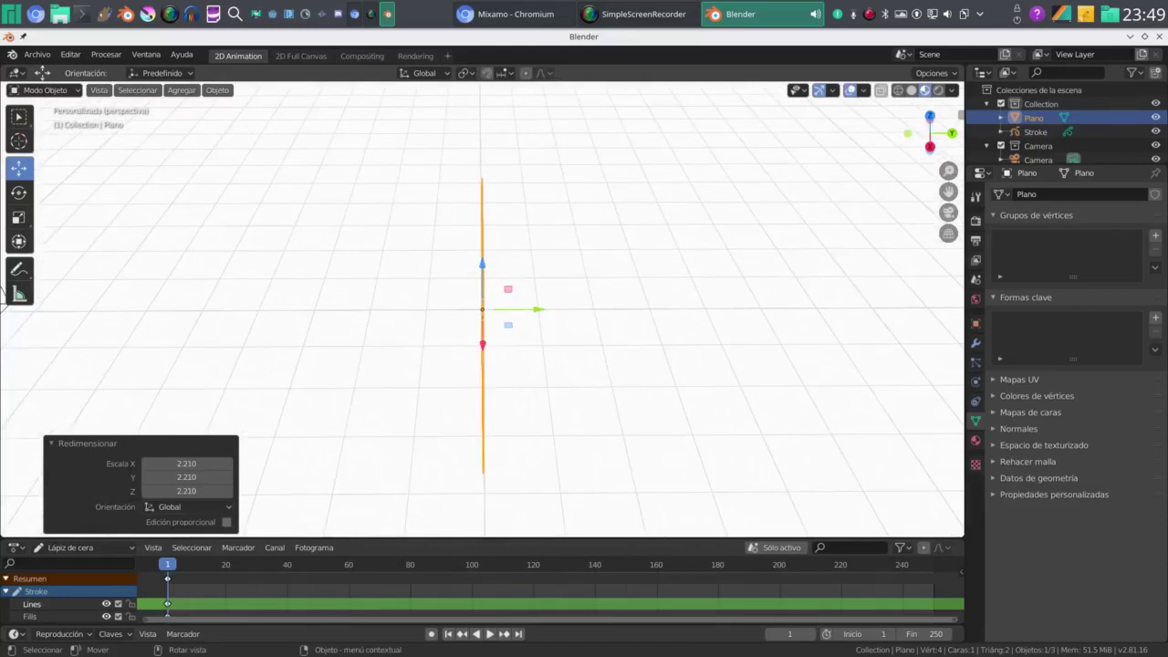
Move the plane slightly along the global Y axis in two small shifts, about 0.076 m and about 0.065 m
middle_drag(517, 305, 521, 305)
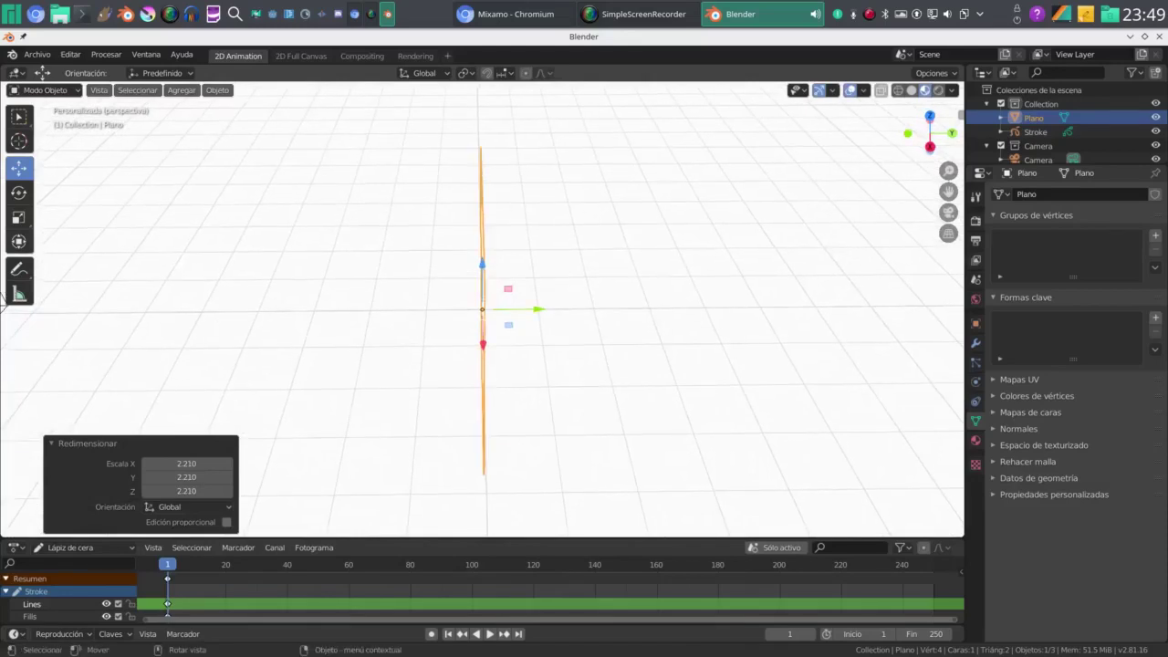
key(g)
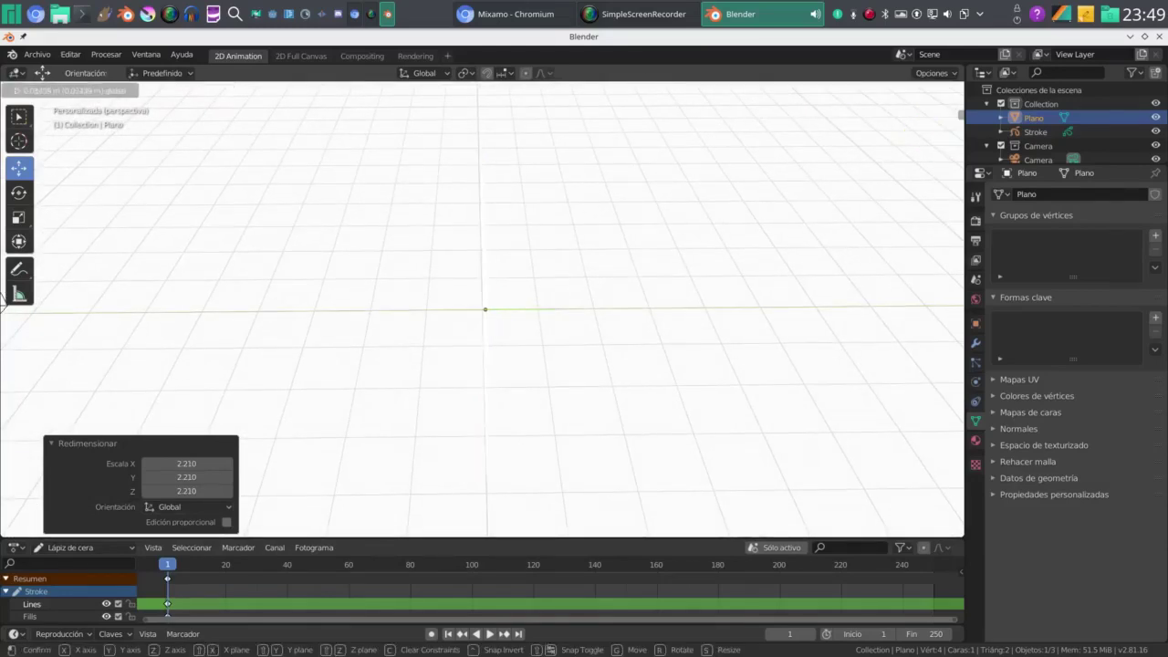
drag(542, 309, 546, 309)
mouse_move(546, 310)
middle_down()
mouse_move(680, 260)
mouse_move(534, 318)
middle_up()
middle_drag(37, 266, 2, 275)
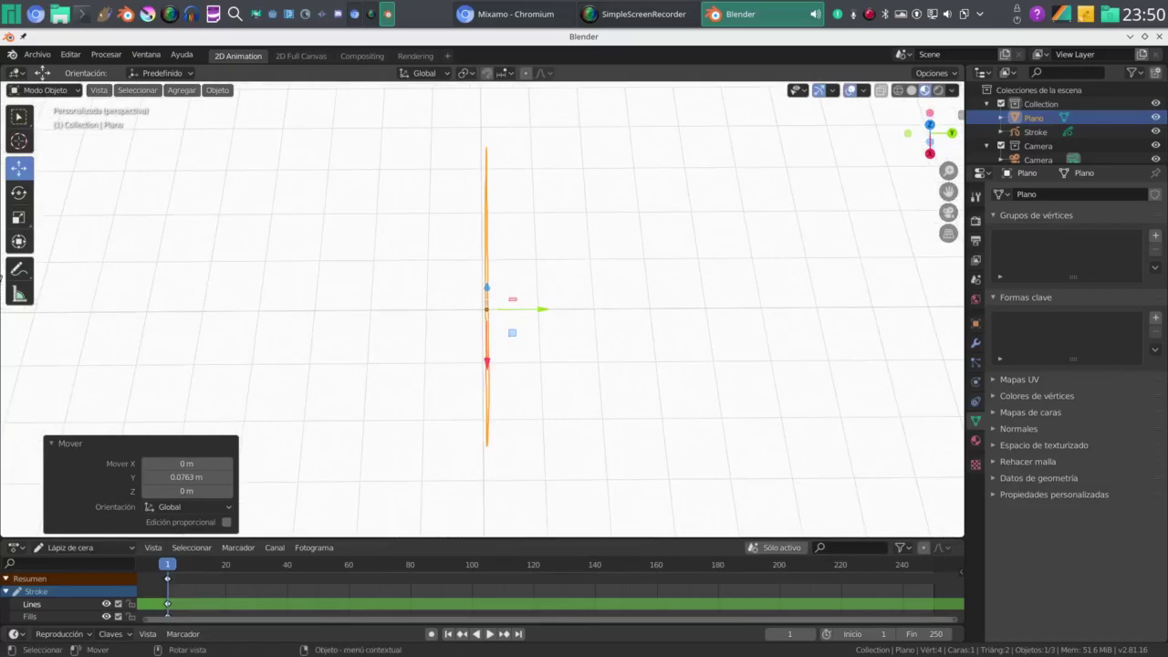
key(g)
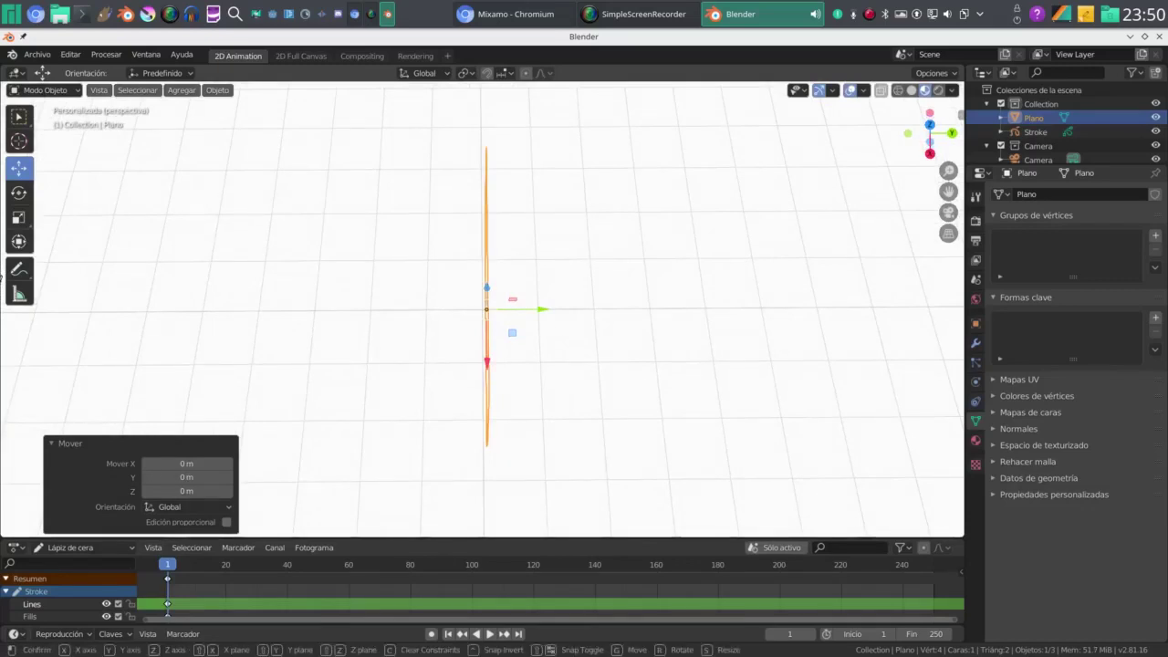
key(y)
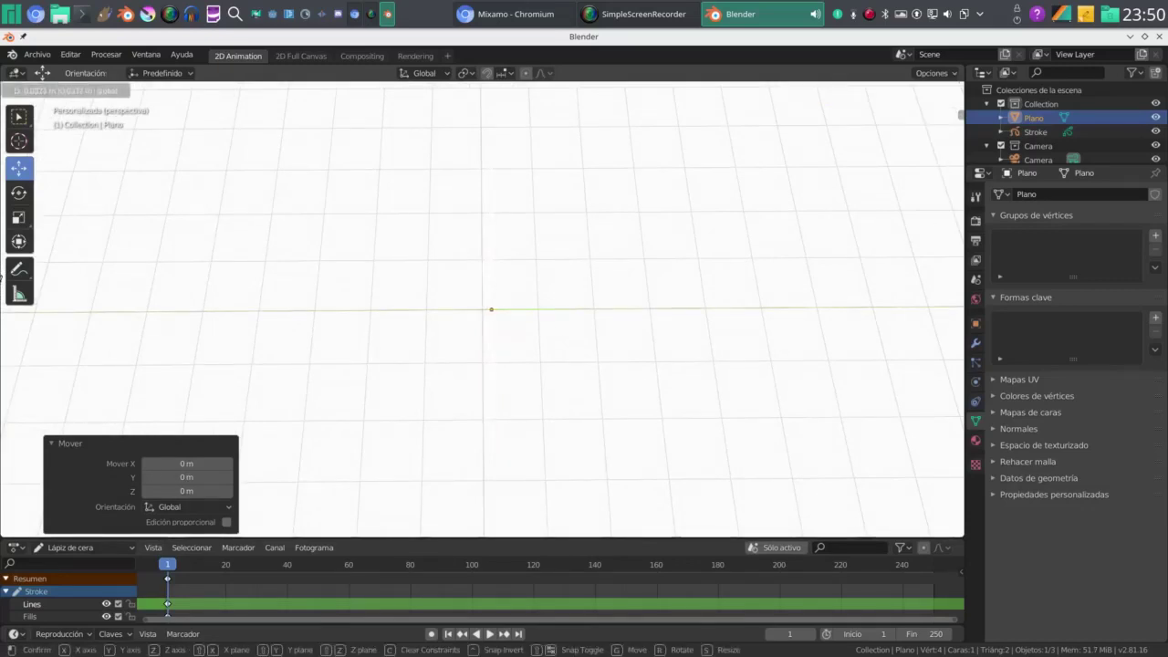
click(2, 278)
middle_drag(2, 279, 117, 248)
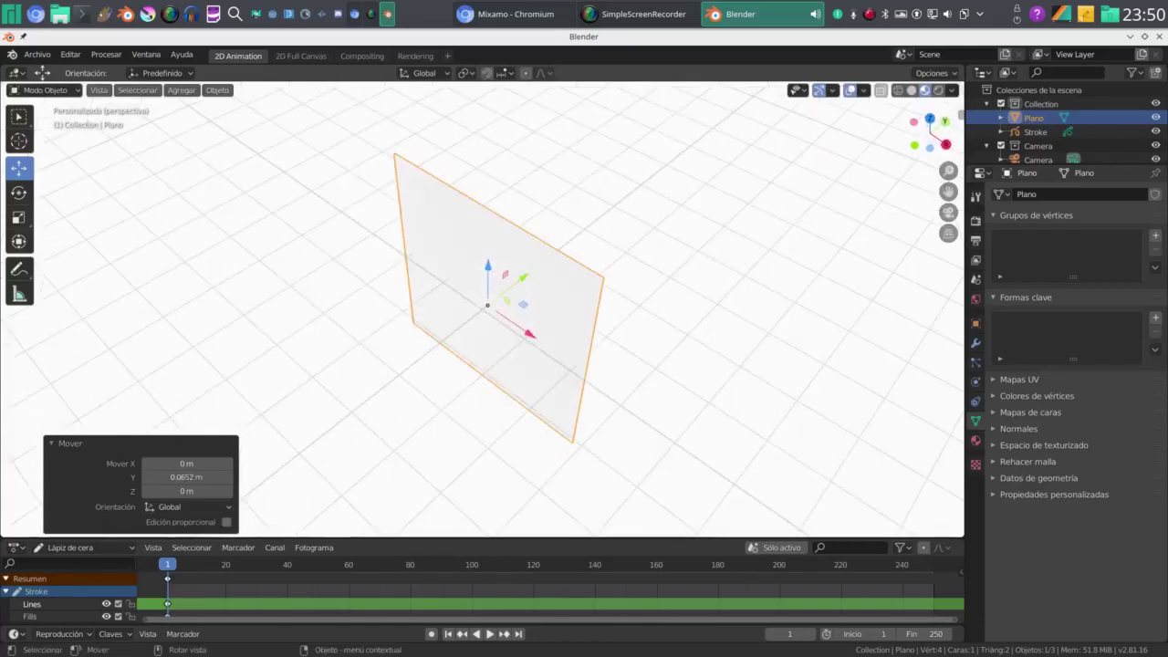
Compare the position of the Stroke object's origin with the plane's, viewing the gap between them from several angles
middle_drag(2, 274, 3, 184)
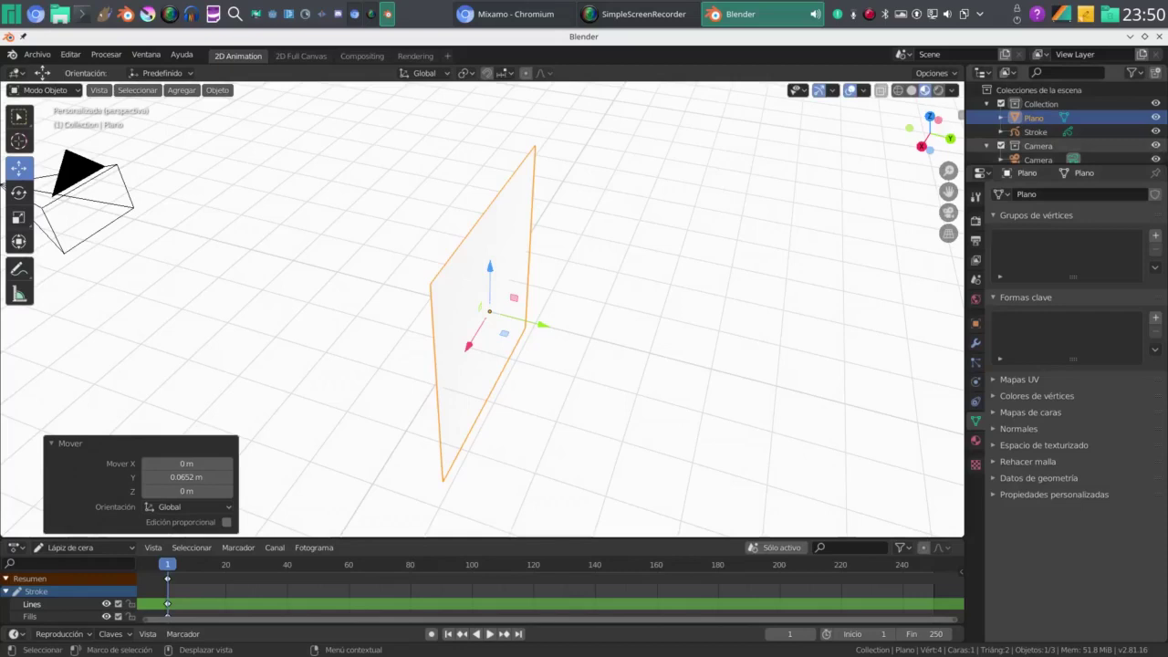
click(1036, 132)
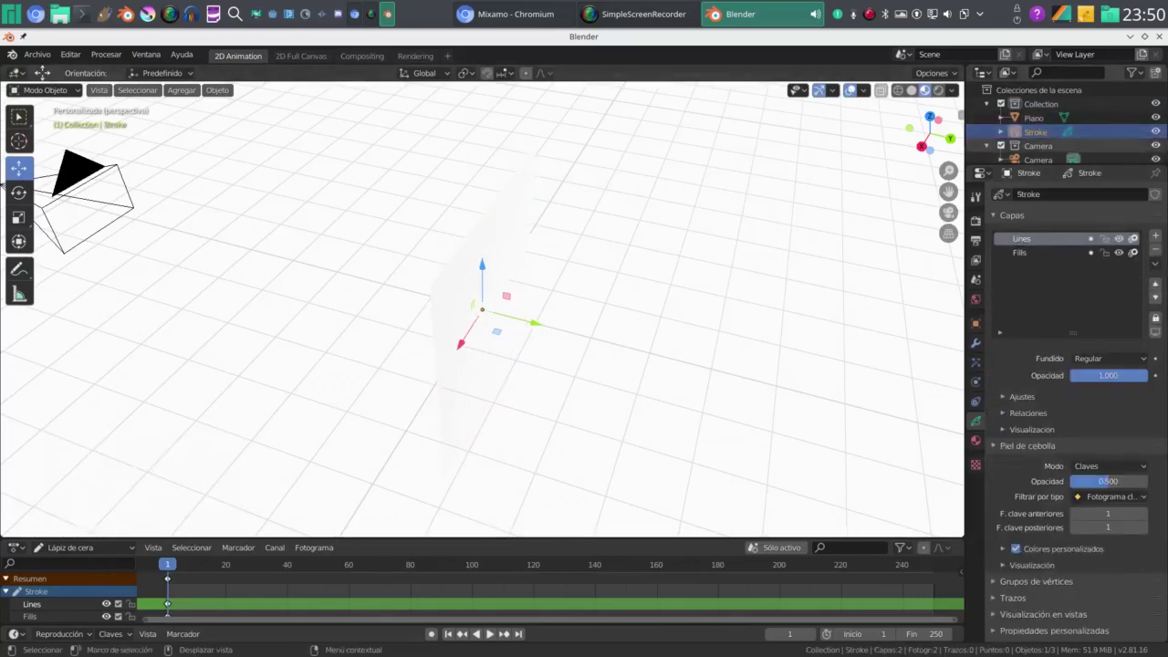
click(1034, 118)
middle_drag(548, 310, 657, 311)
scroll(482, 309, up, 3)
middle_drag(584, 310, 543, 329)
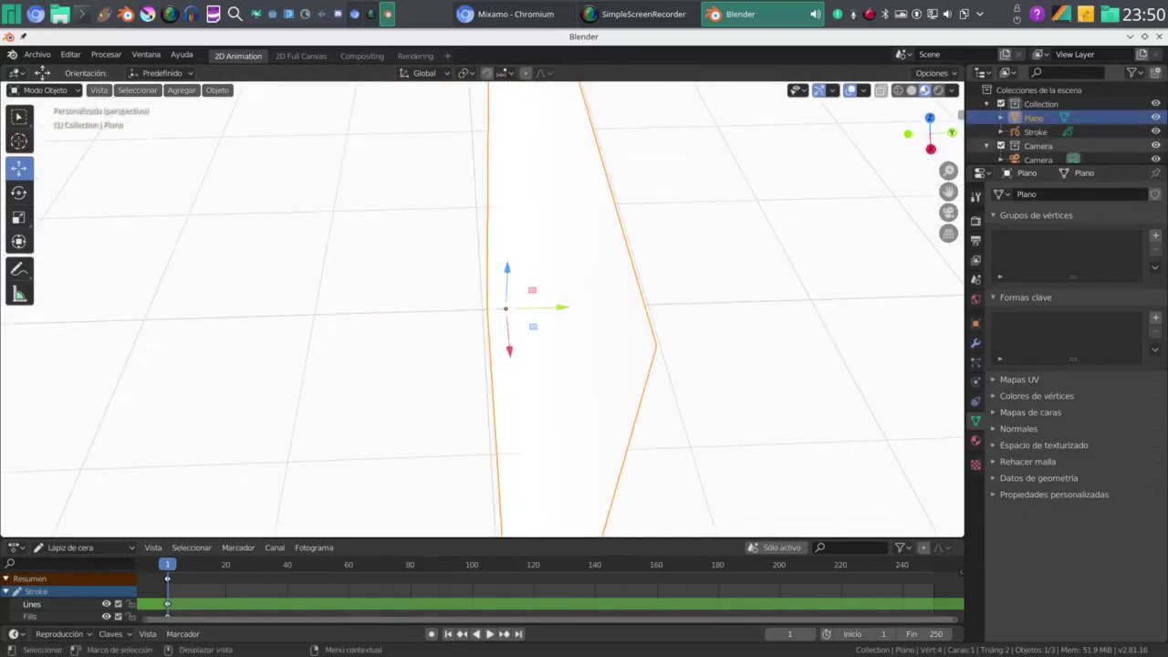
scroll(482, 309, down, 4)
middle_drag(543, 329, 693, 273)
scroll(402, 285, down, 3)
middle_drag(402, 285, 480, 312)
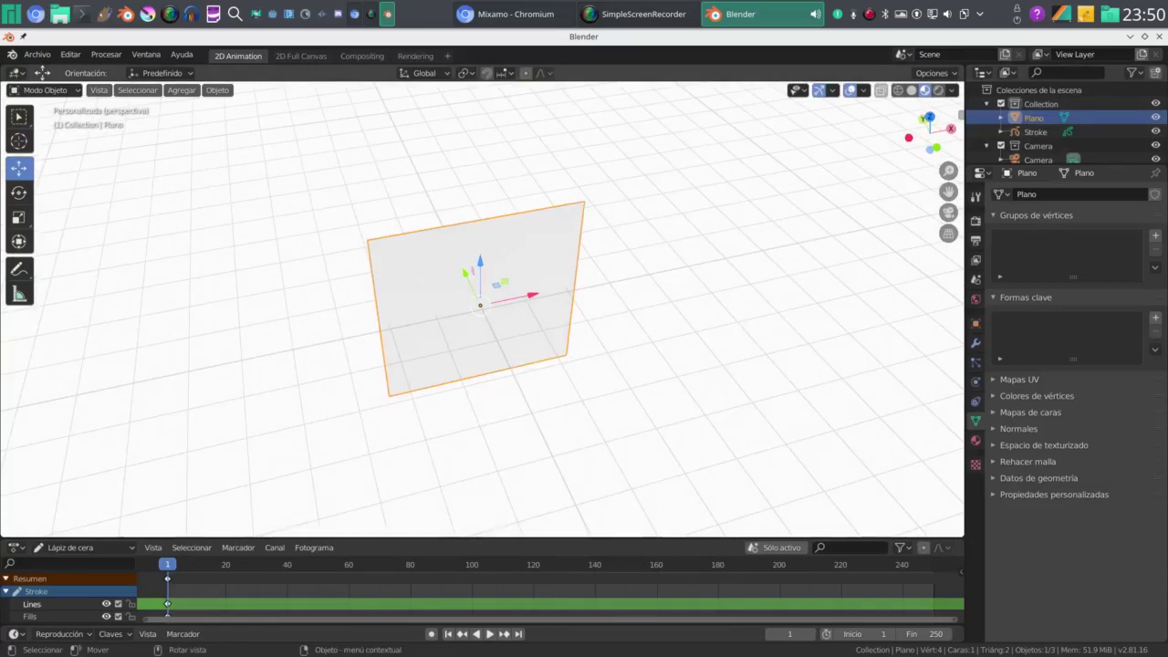
Give the plane a new material with a pale pink base color
click(975, 440)
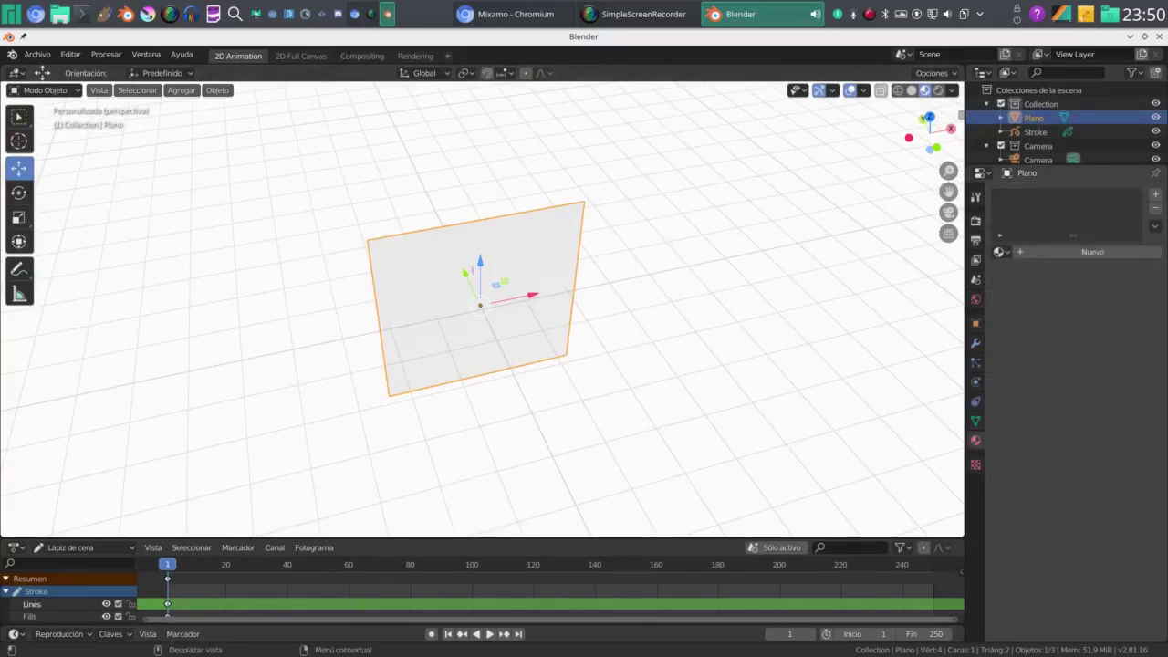
click(1072, 252)
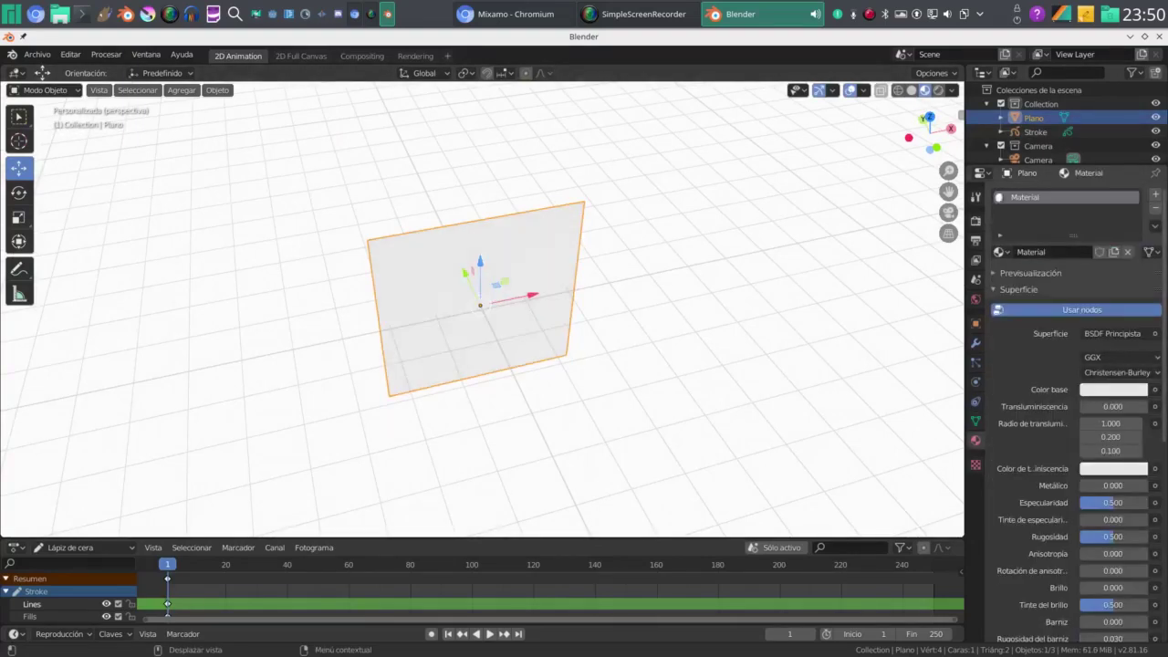
click(1114, 389)
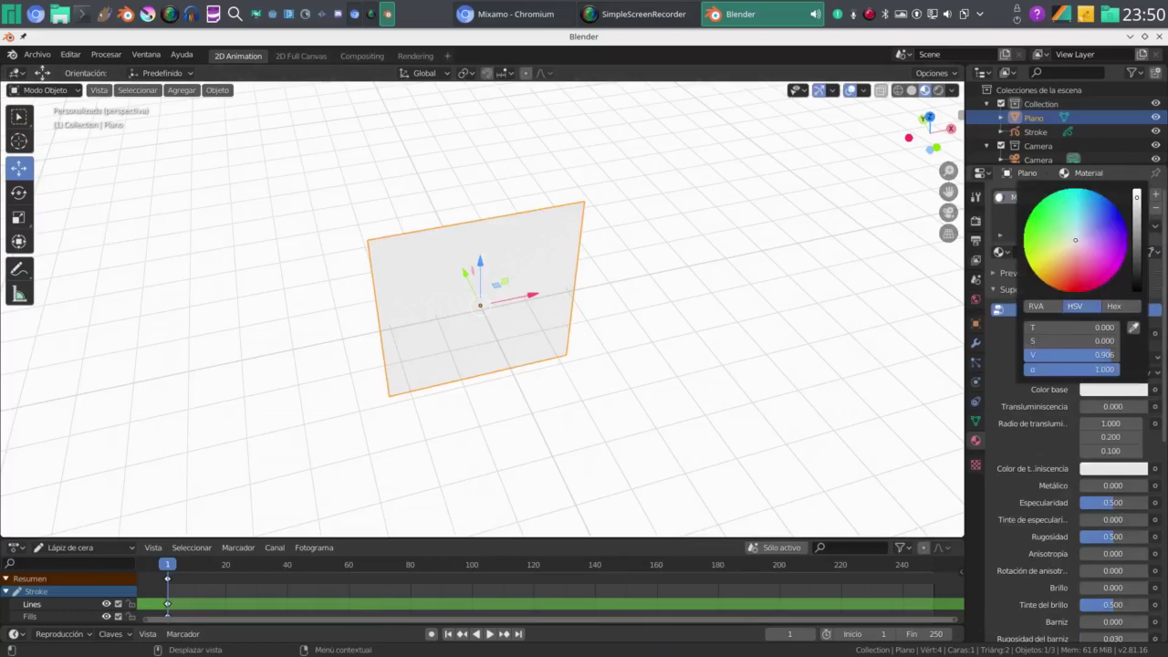
click(1084, 242)
middle_drag(639, 311, 574, 262)
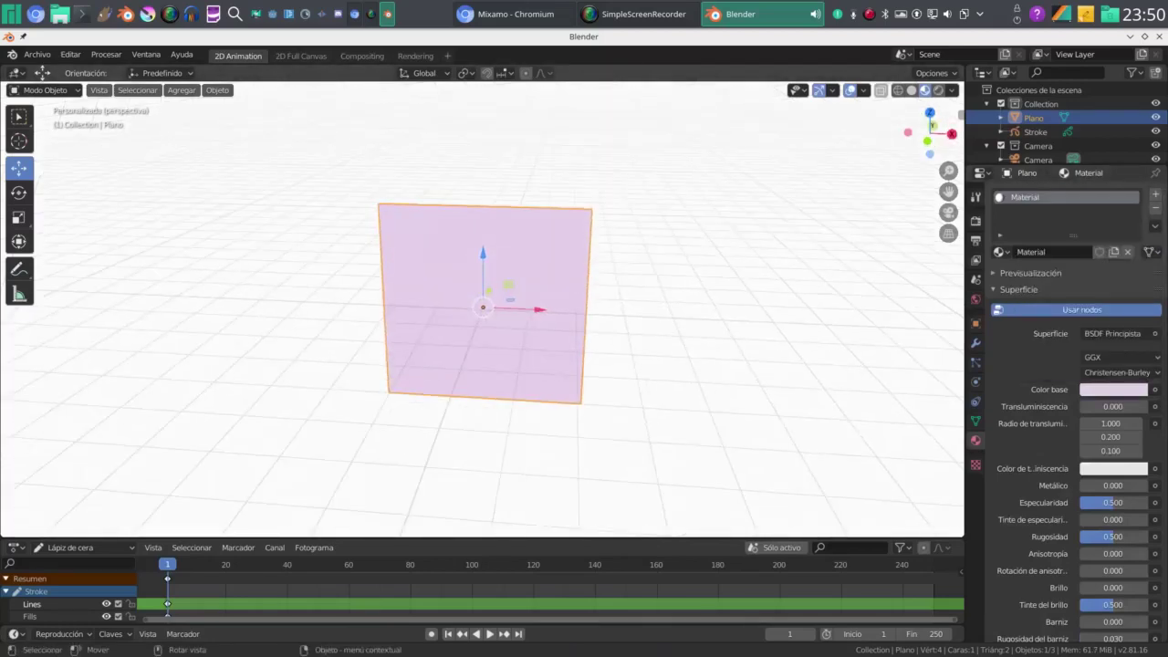
In camera view, scale the plane by about 1.99 along X and 1.11 along Z to fill the camera frame
key(KP_0)
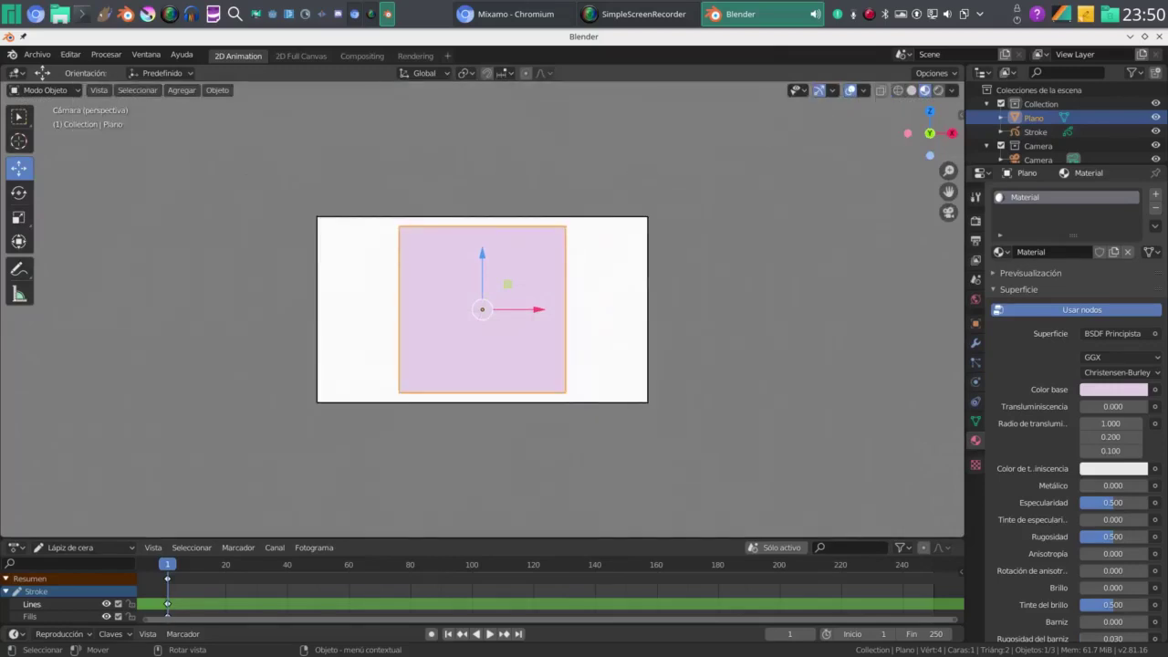
key(s)
key(x)
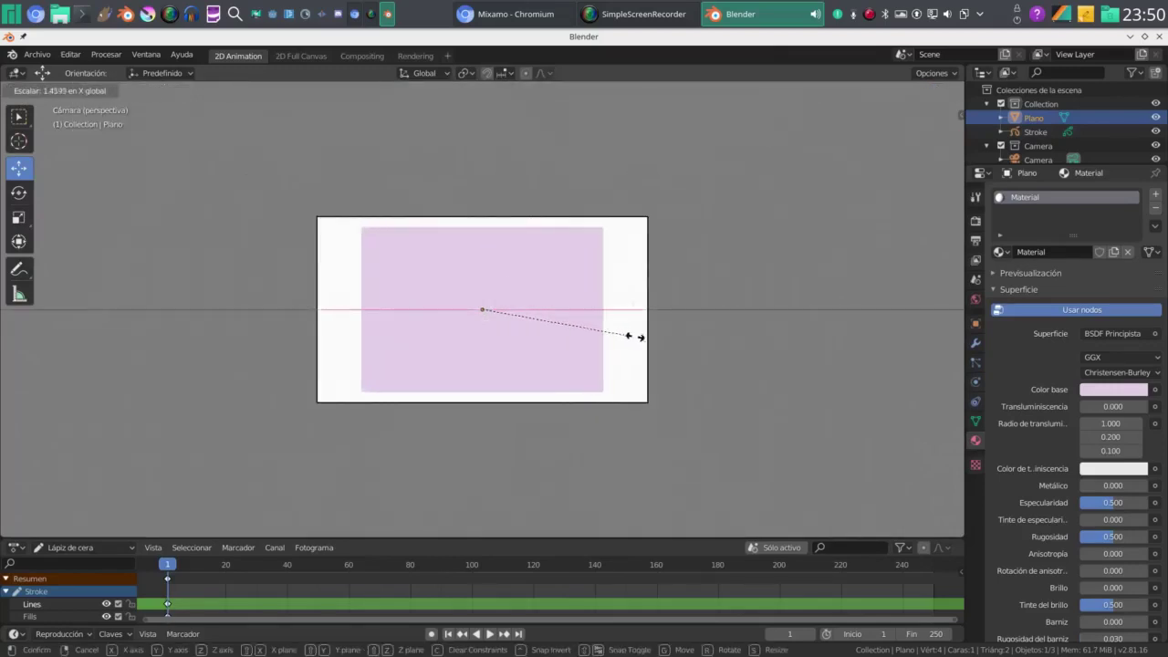
click(687, 348)
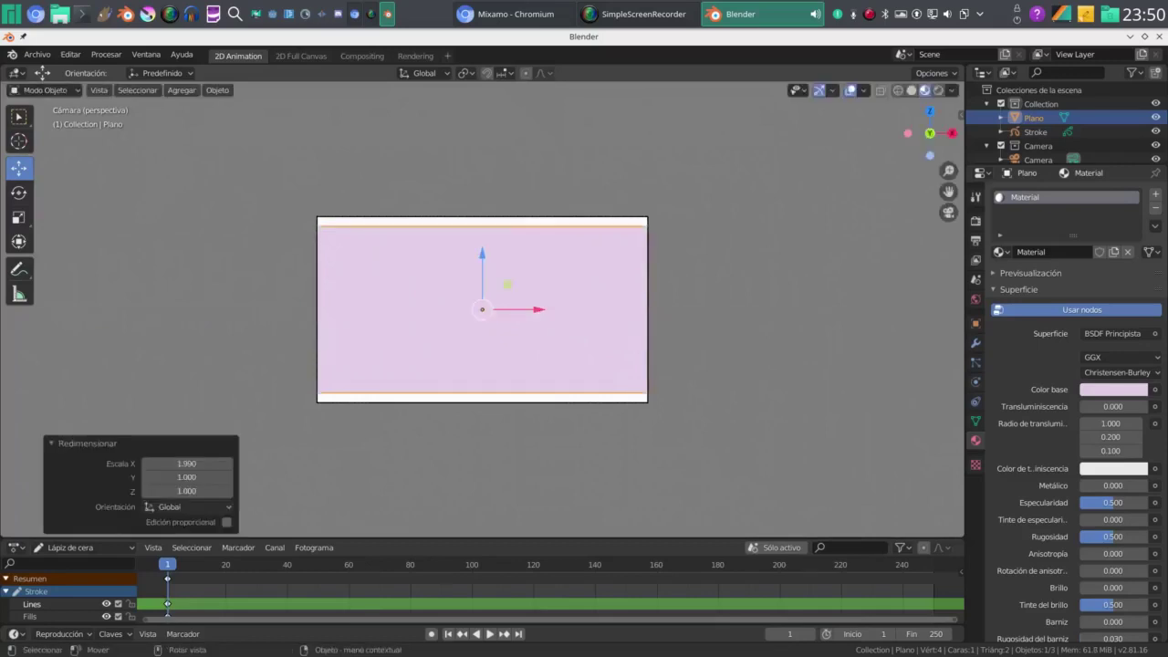
key(s)
key(z)
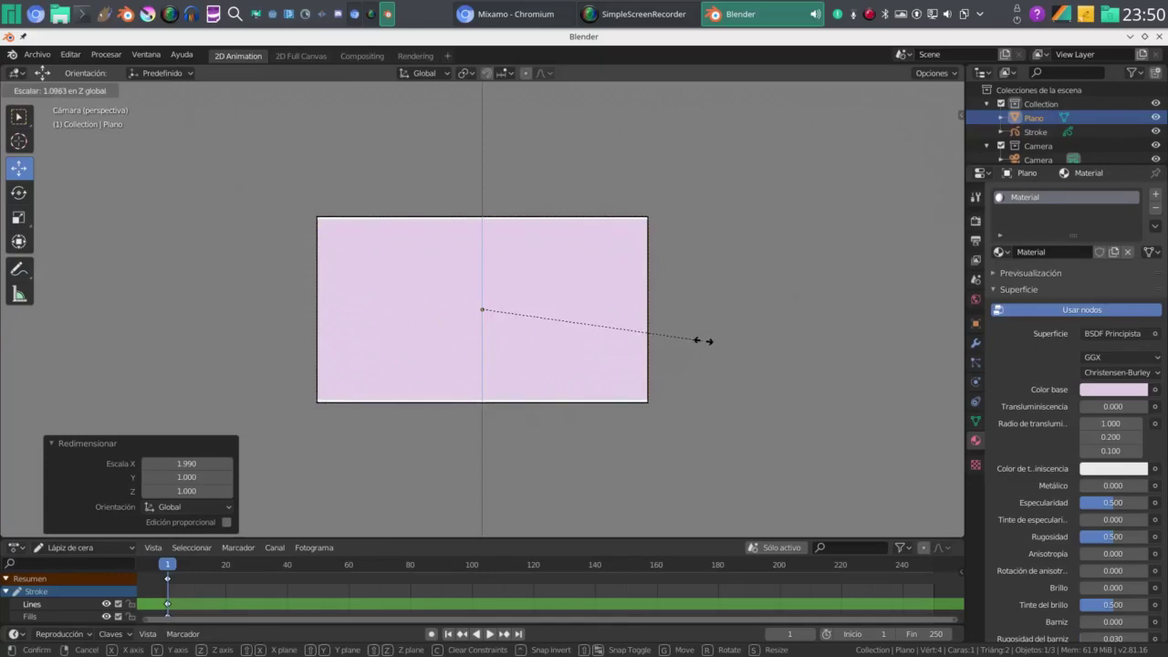
click(704, 339)
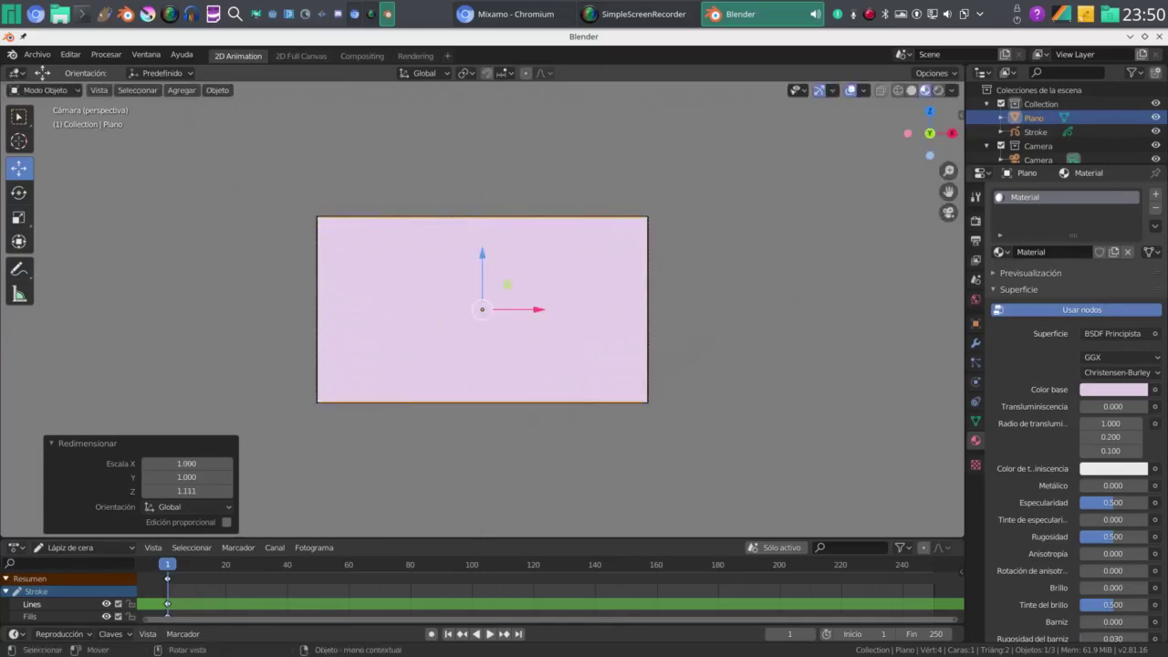
Enlarge the plane uniformly by about 1.013 and stretch it slightly along Z so it just covers the camera frame's edges
key(s)
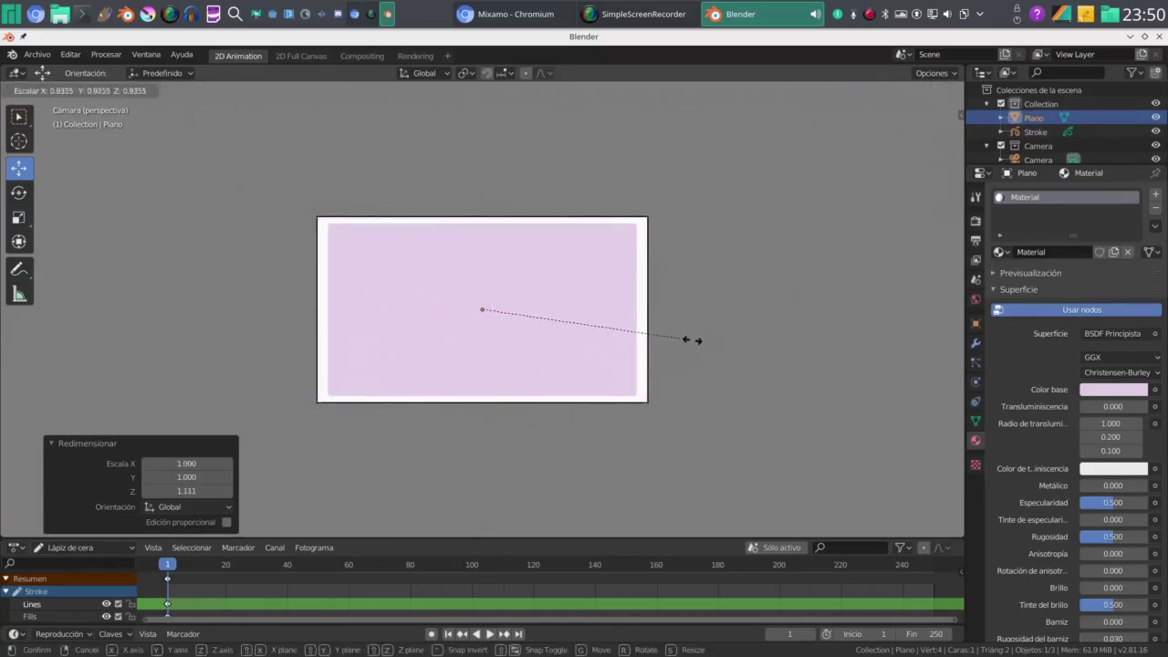
click(709, 343)
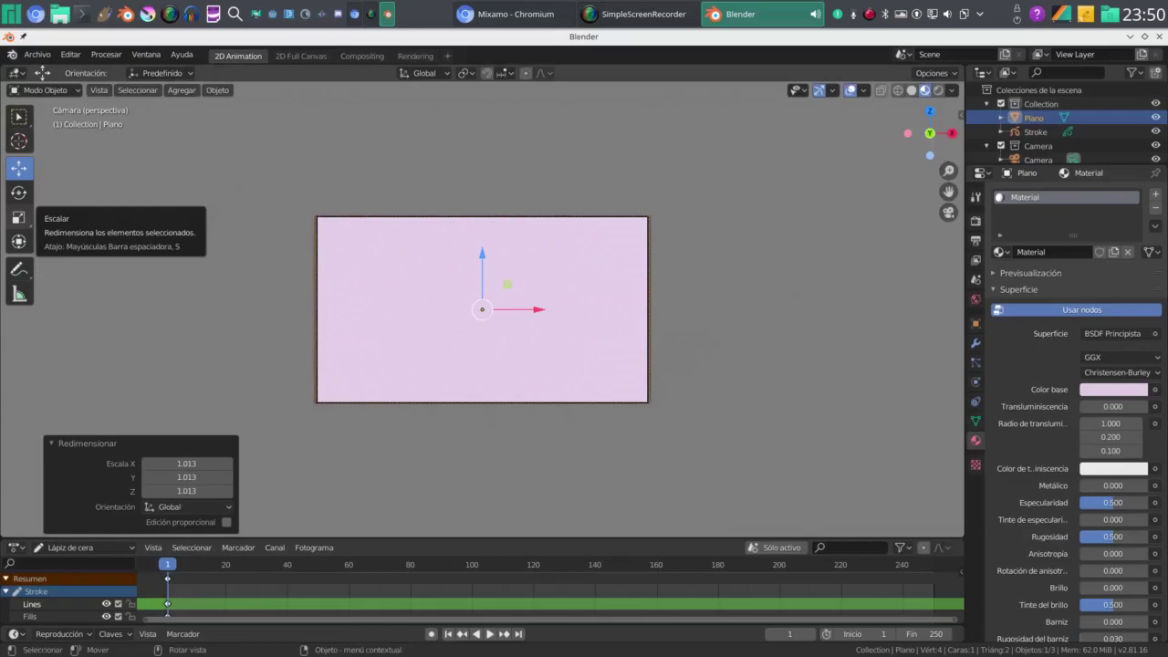
click(18, 218)
drag(482, 256, 482, 253)
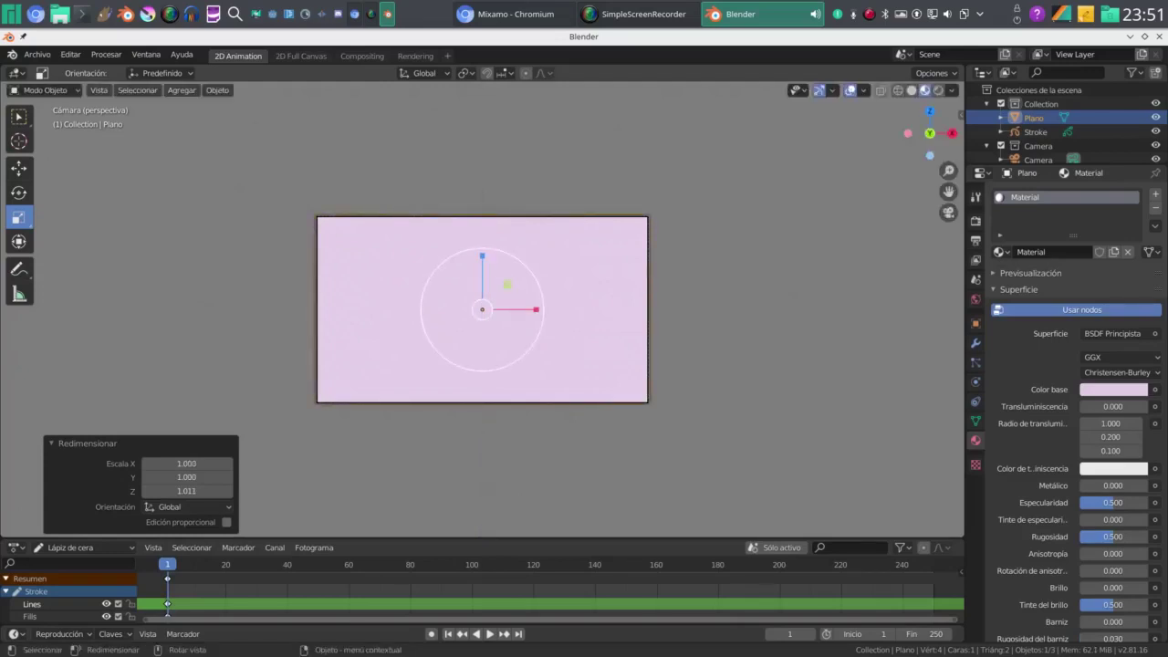
drag(483, 254, 484, 256)
Use an image texture as the plane material's base color and load 0001-0040.mkv from the Descargas folder
middle_drag(484, 256, 383, 319)
scroll(466, 260, down, 7)
click(383, 319)
click(493, 319)
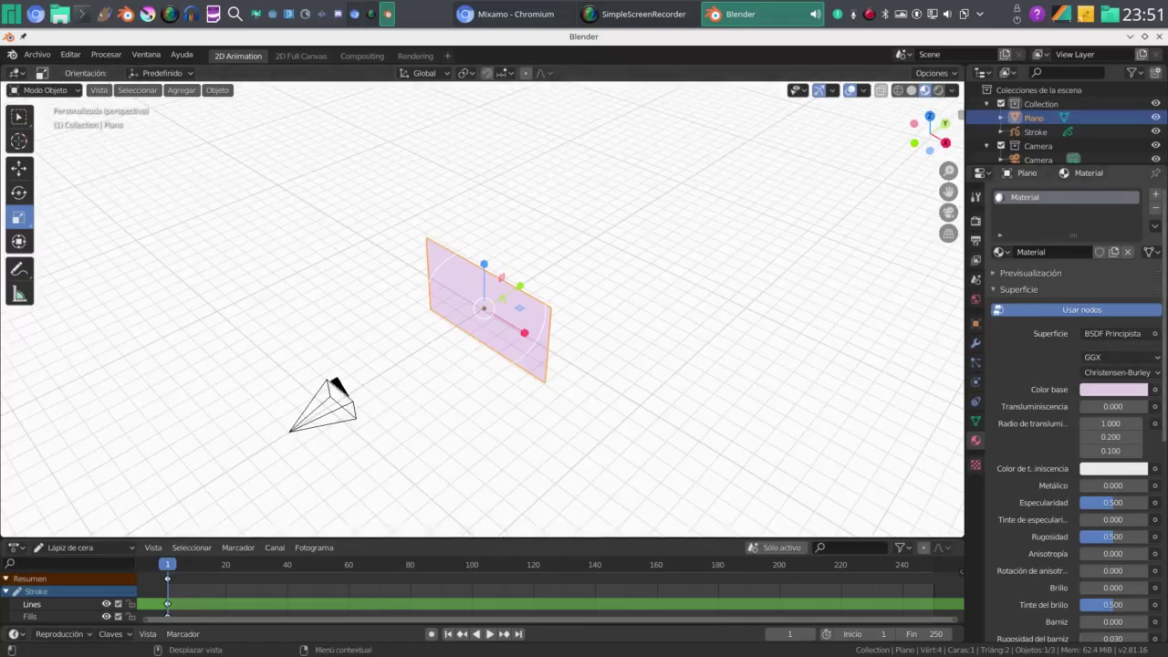
click(1155, 389)
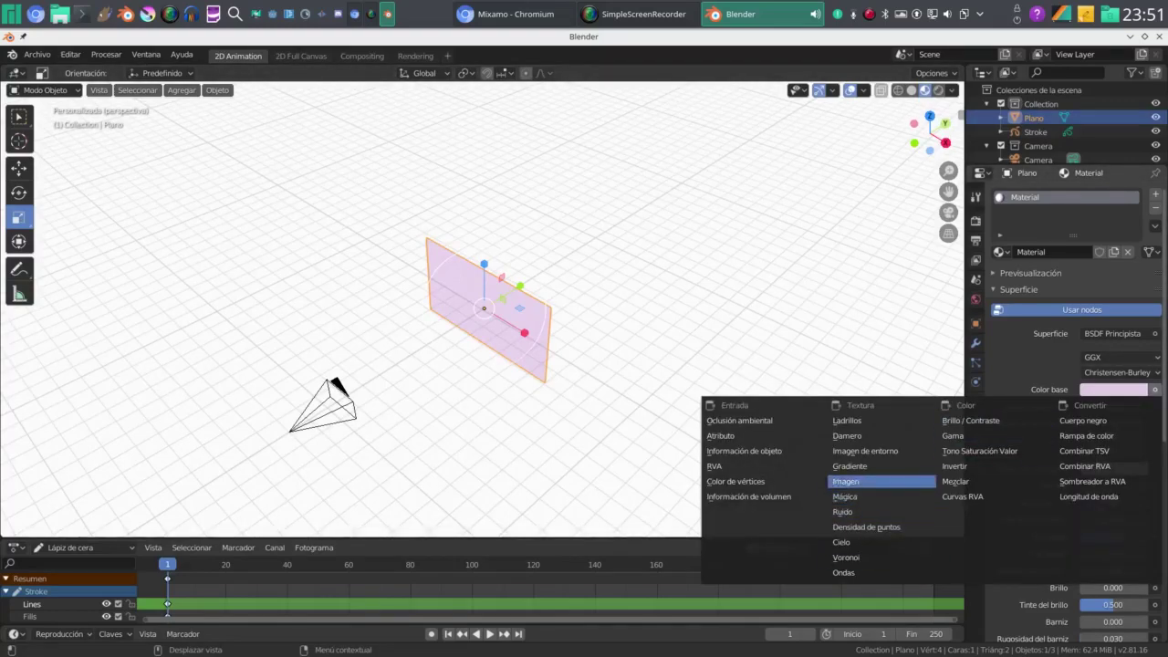
click(846, 481)
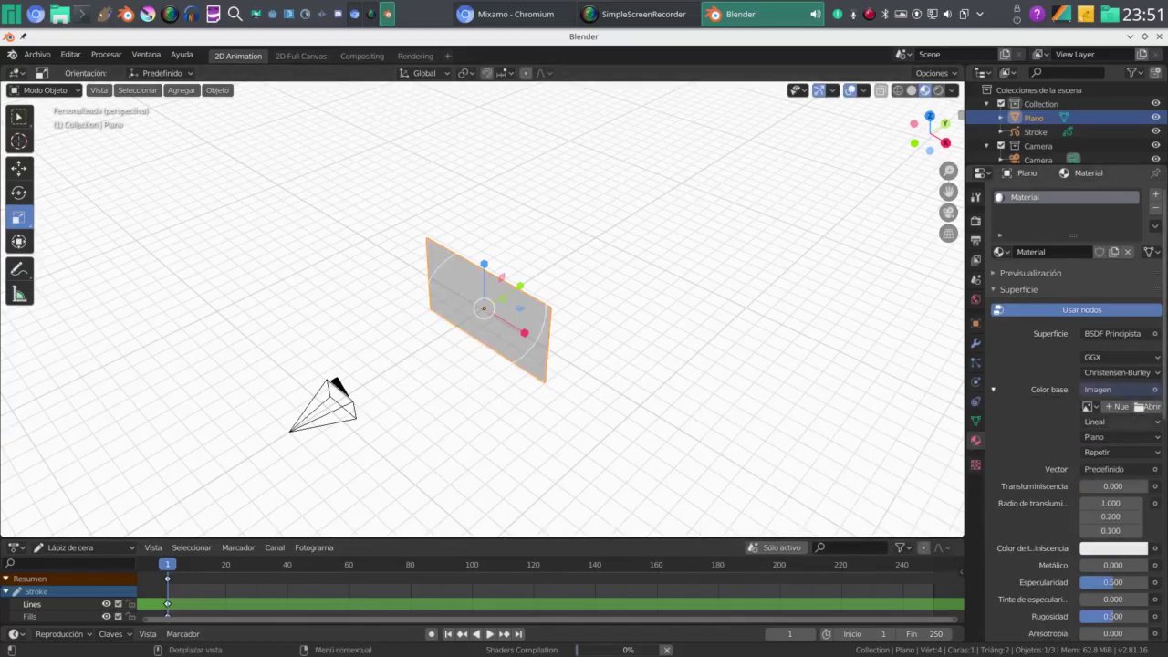
click(1146, 407)
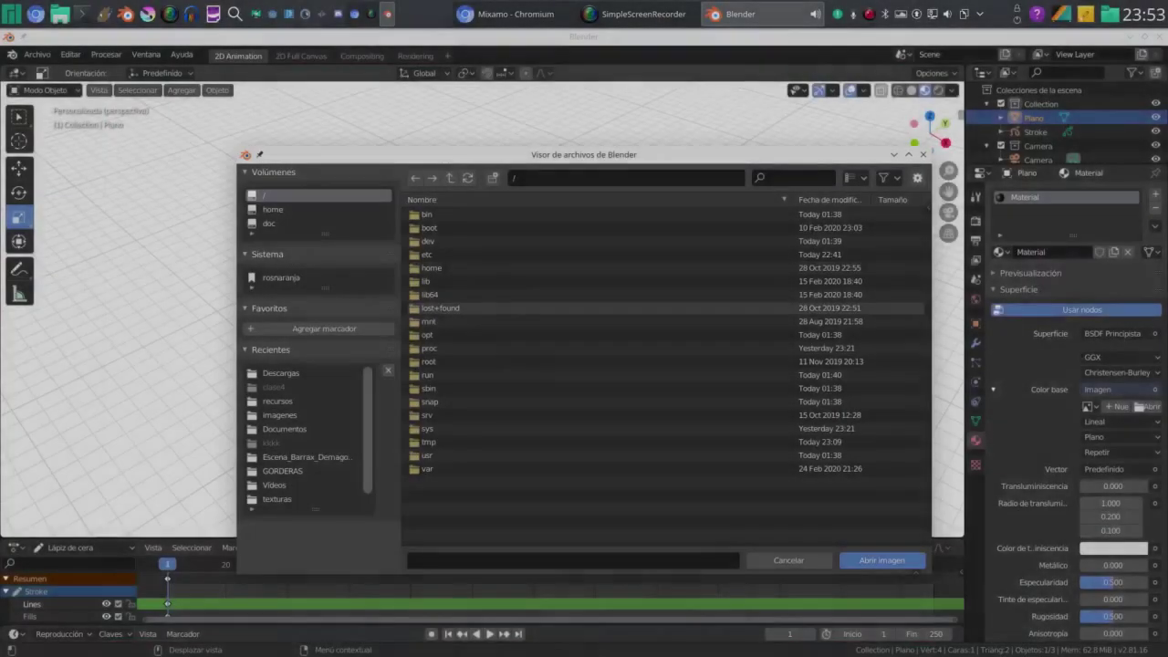
click(281, 373)
click(448, 214)
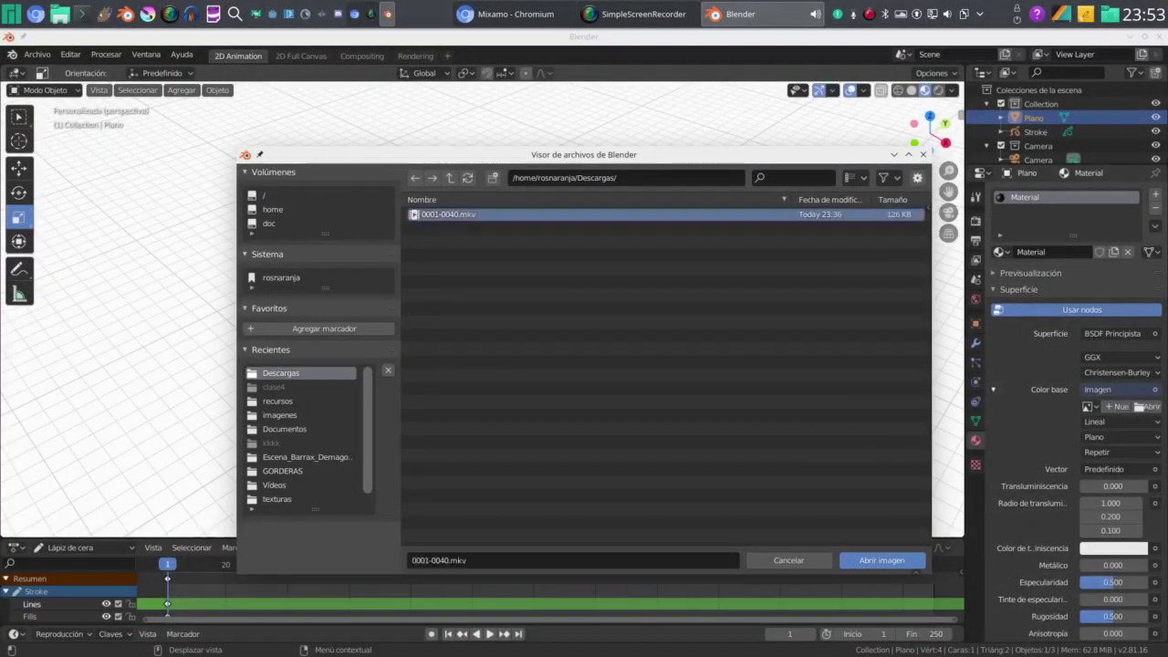
click(855, 561)
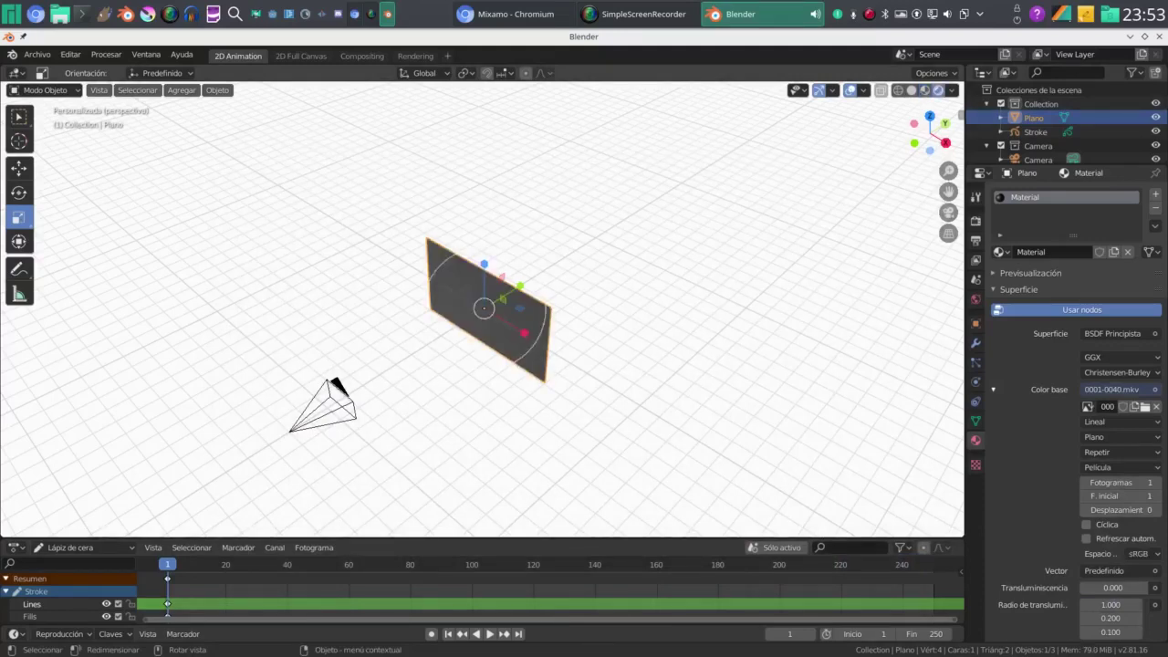
Set the plane material's specular to 0 and roughness to 1
scroll(483, 309, up, 4)
scroll(484, 308, down, 3)
scroll(484, 309, up, 1)
scroll(484, 308, up, 4)
middle_drag(489, 305, 558, 308)
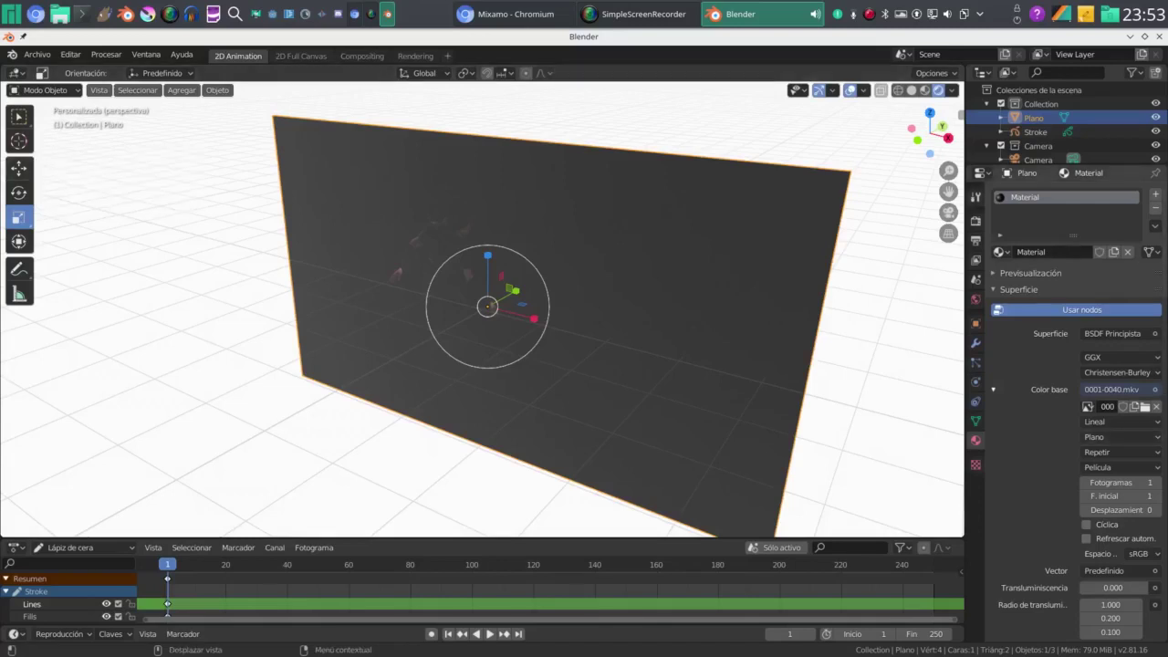
scroll(1077, 411, down, 6)
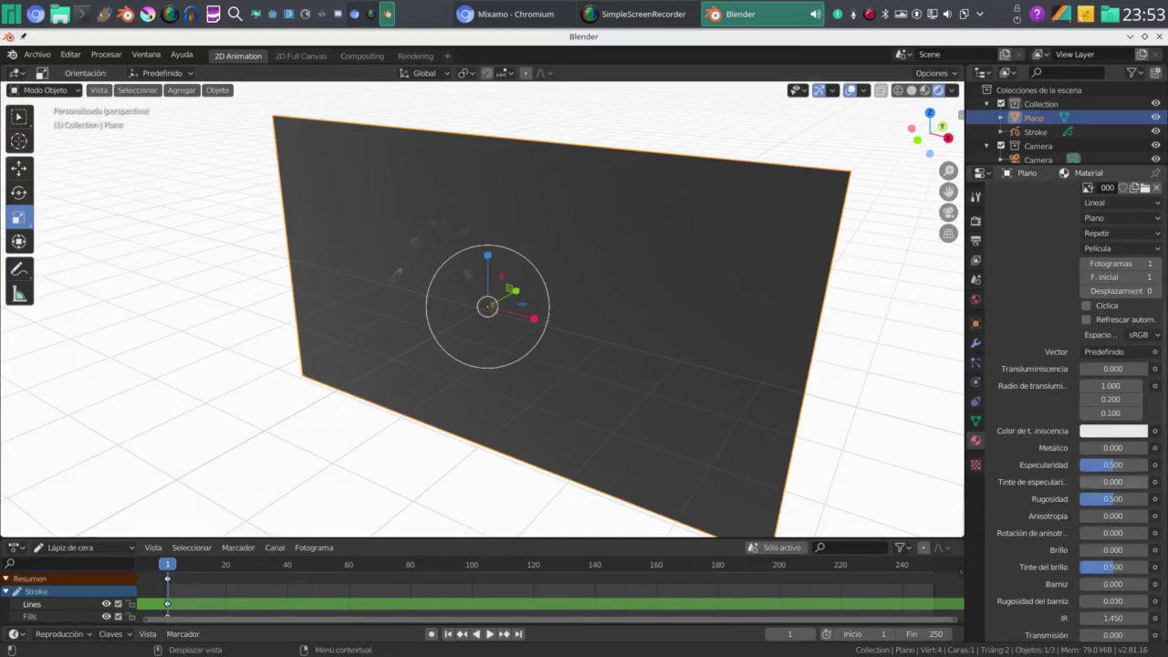
drag(1114, 464, 1080, 464)
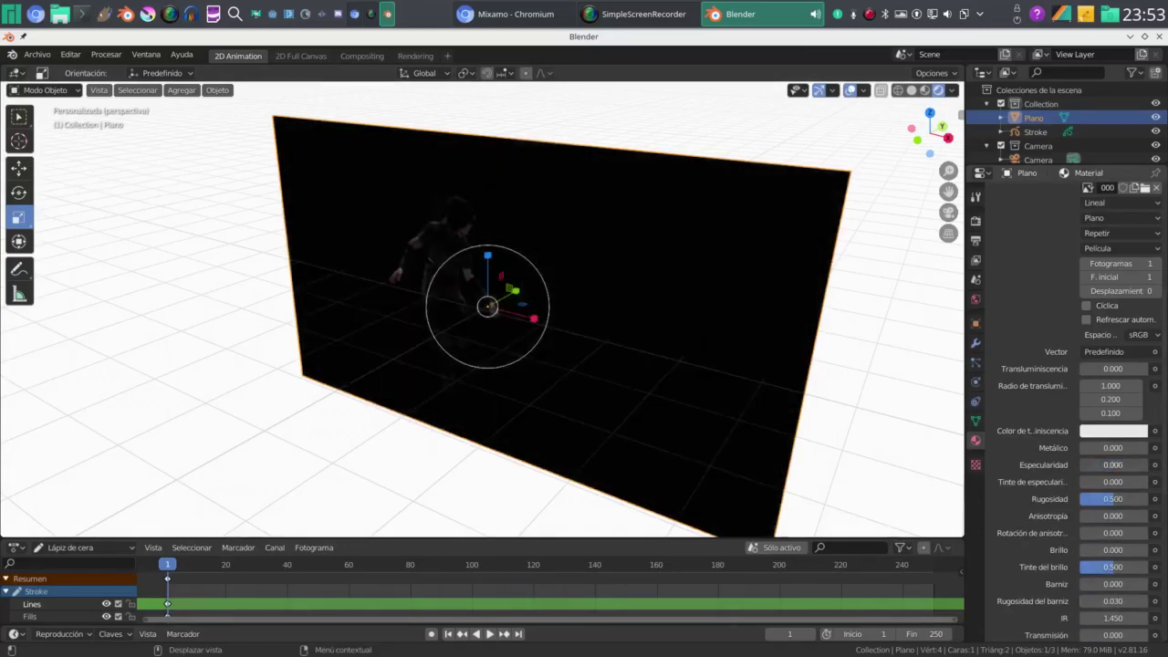
drag(1114, 499, 1147, 500)
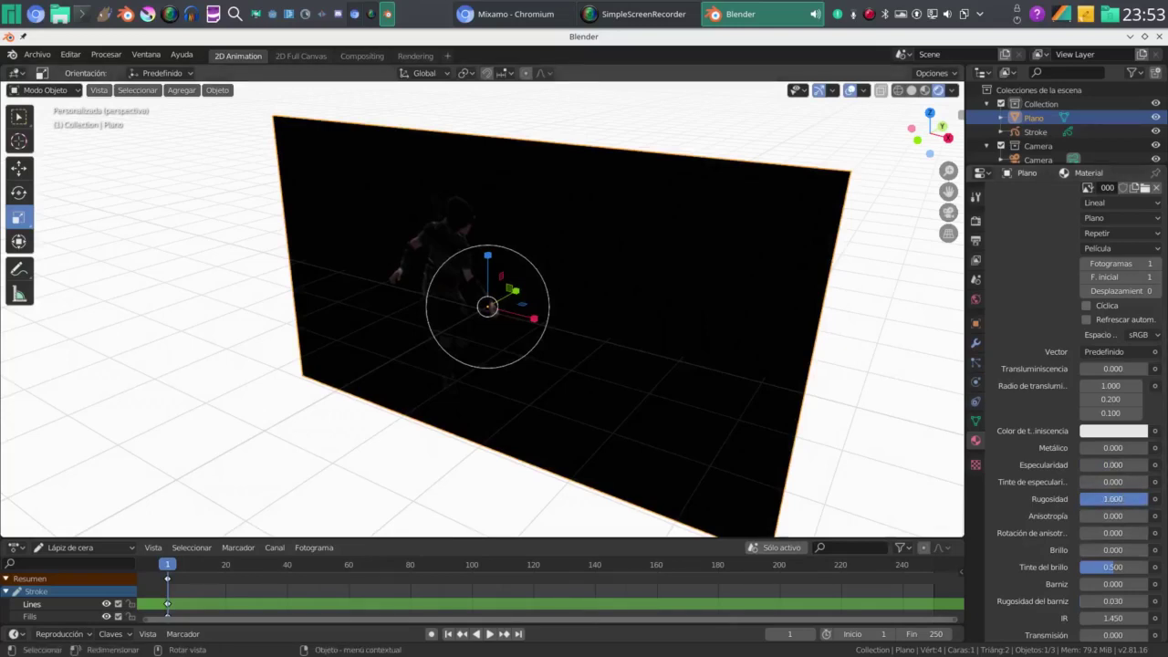
scroll(482, 310, down, 1)
scroll(482, 310, up, 3)
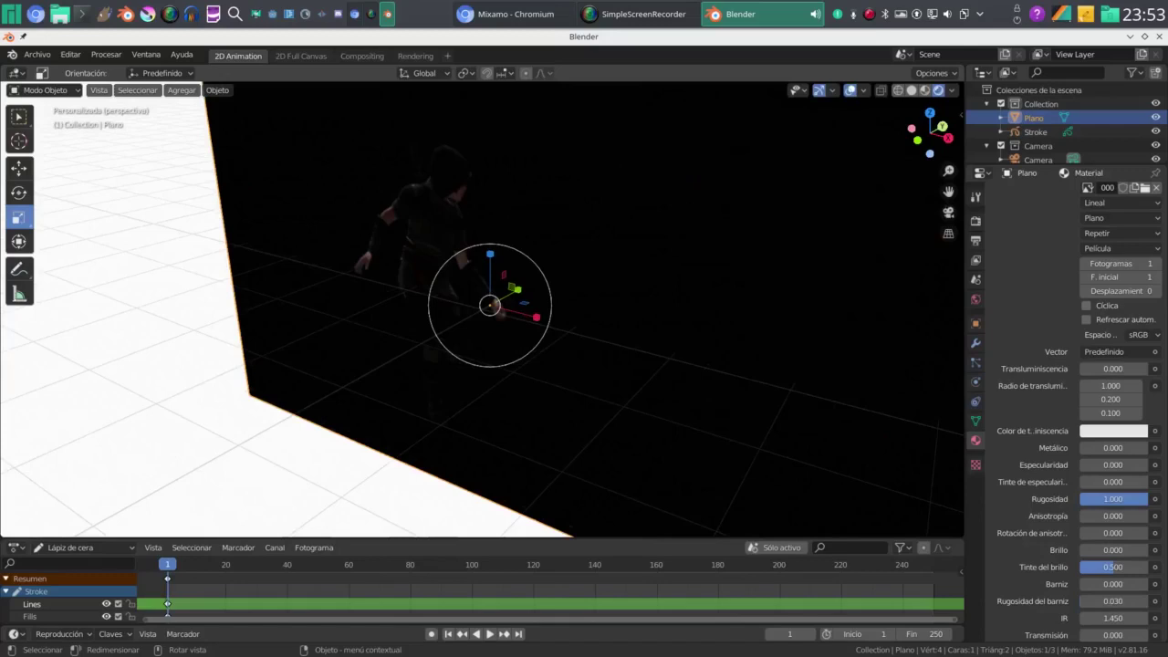
Set the plane's movie texture to 40 frames and play the animation briefly in camera view to check it
scroll(490, 306, down, 4)
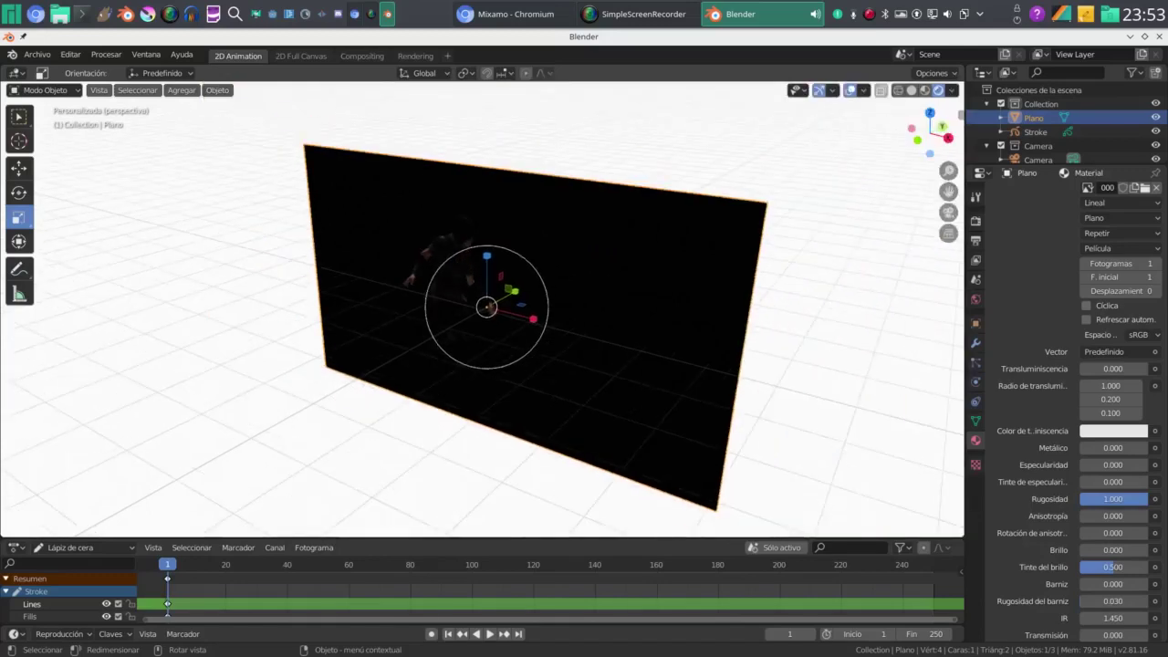
key(KP_0)
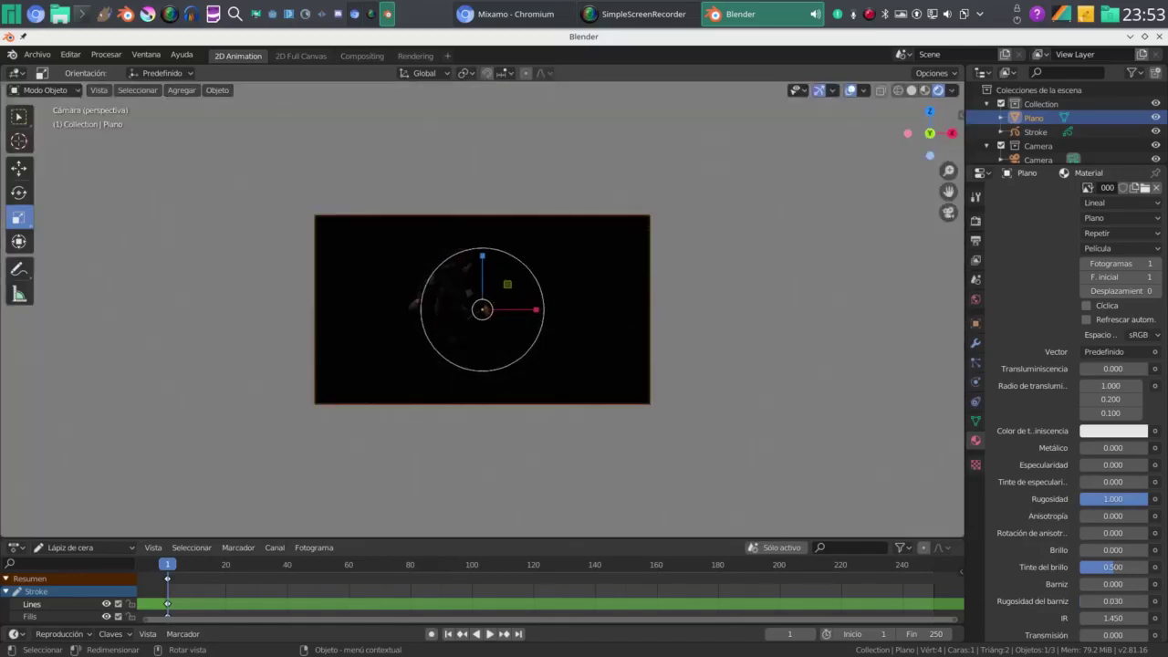
scroll(489, 310, up, 5)
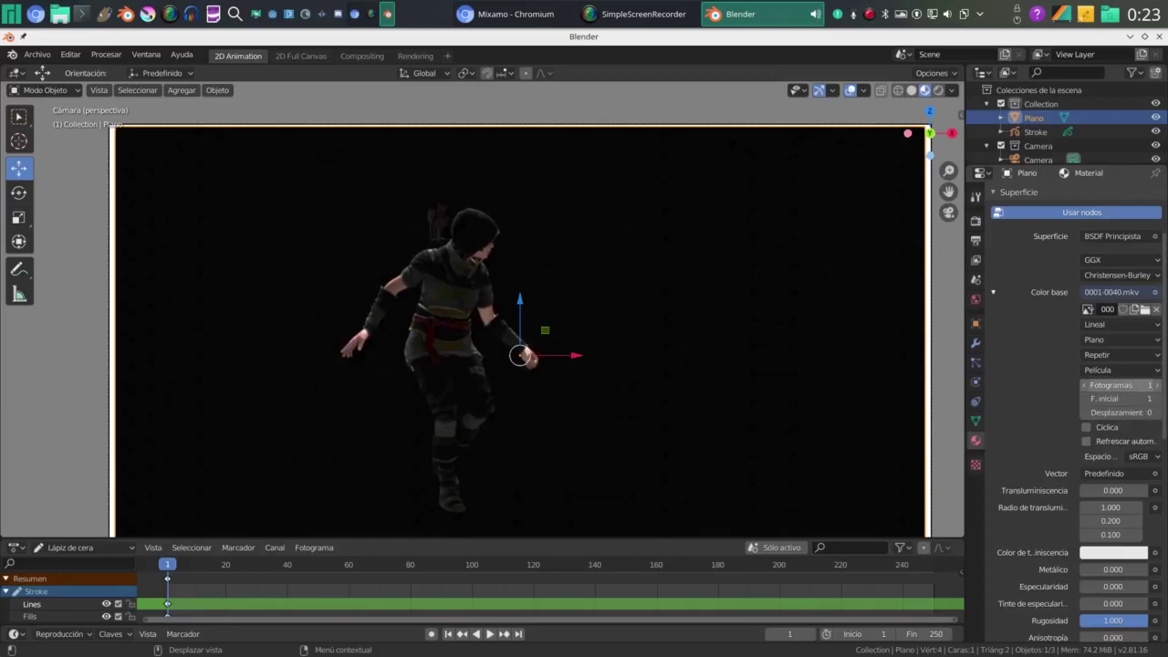
click(1122, 385)
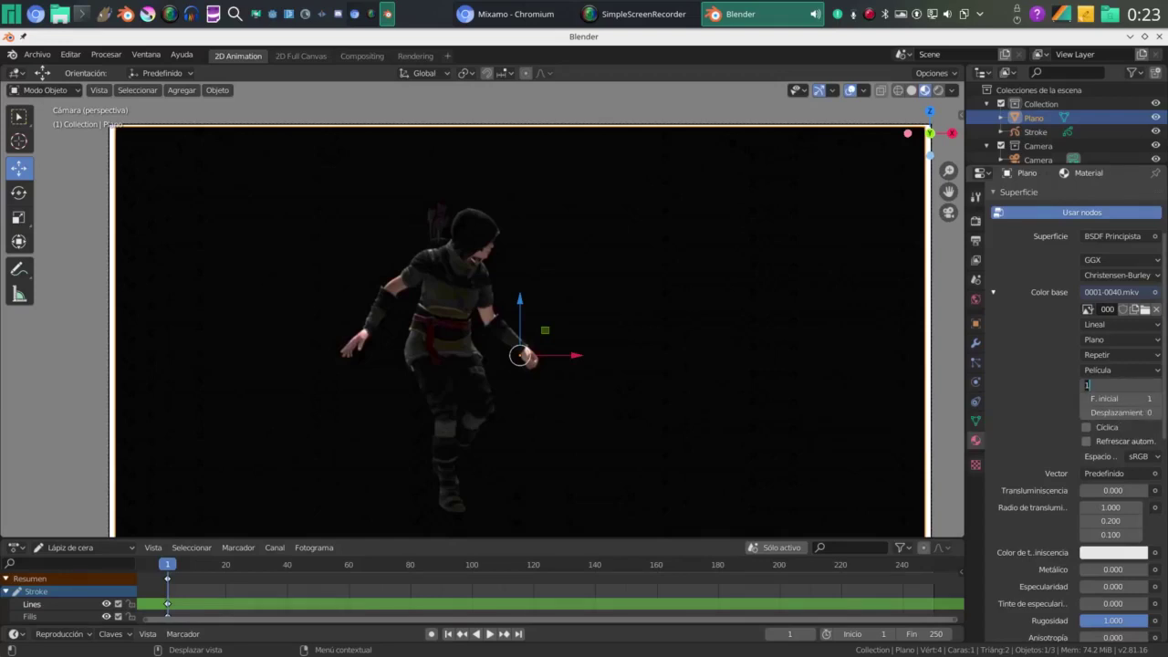
text(40)
key(Return)
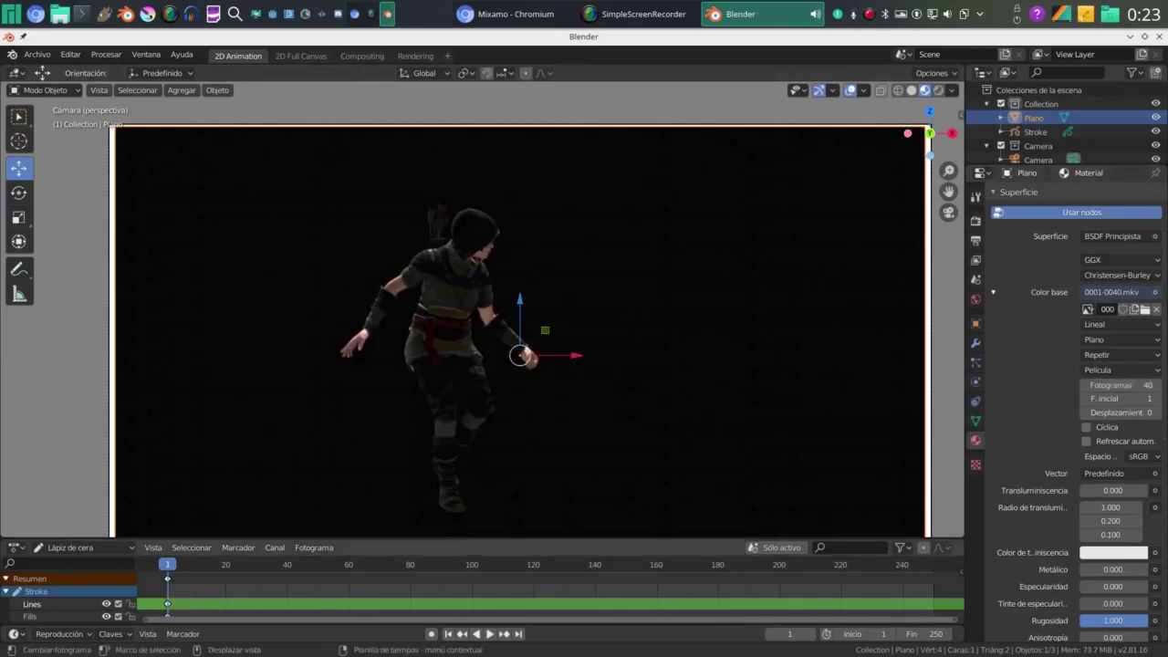
click(489, 633)
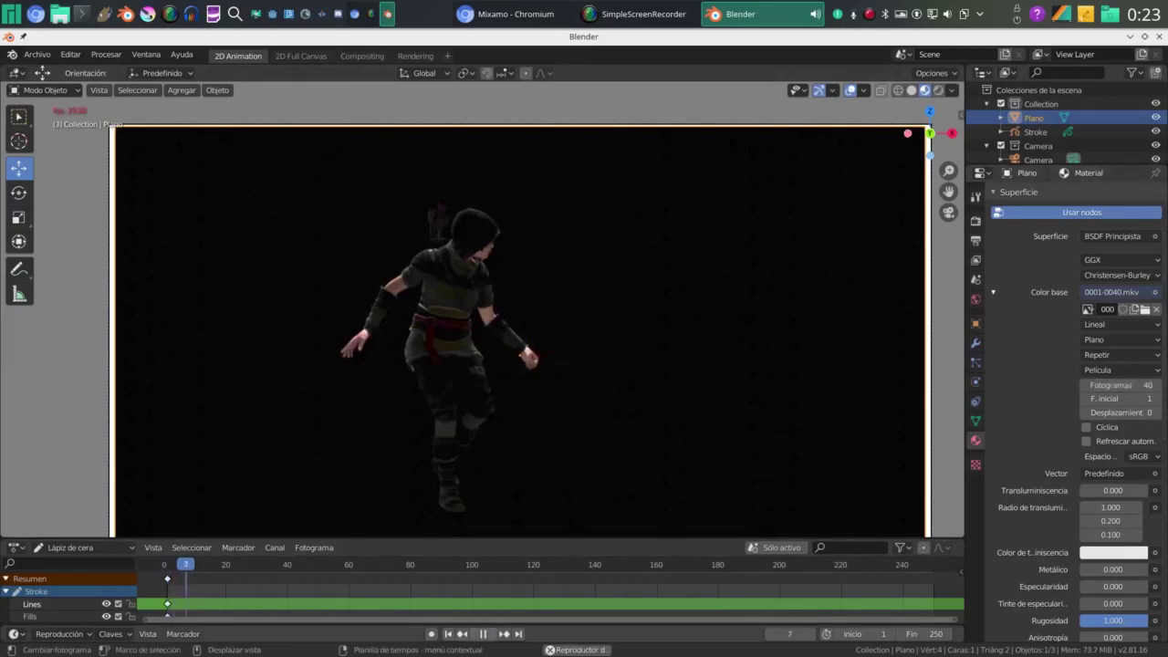
click(483, 633)
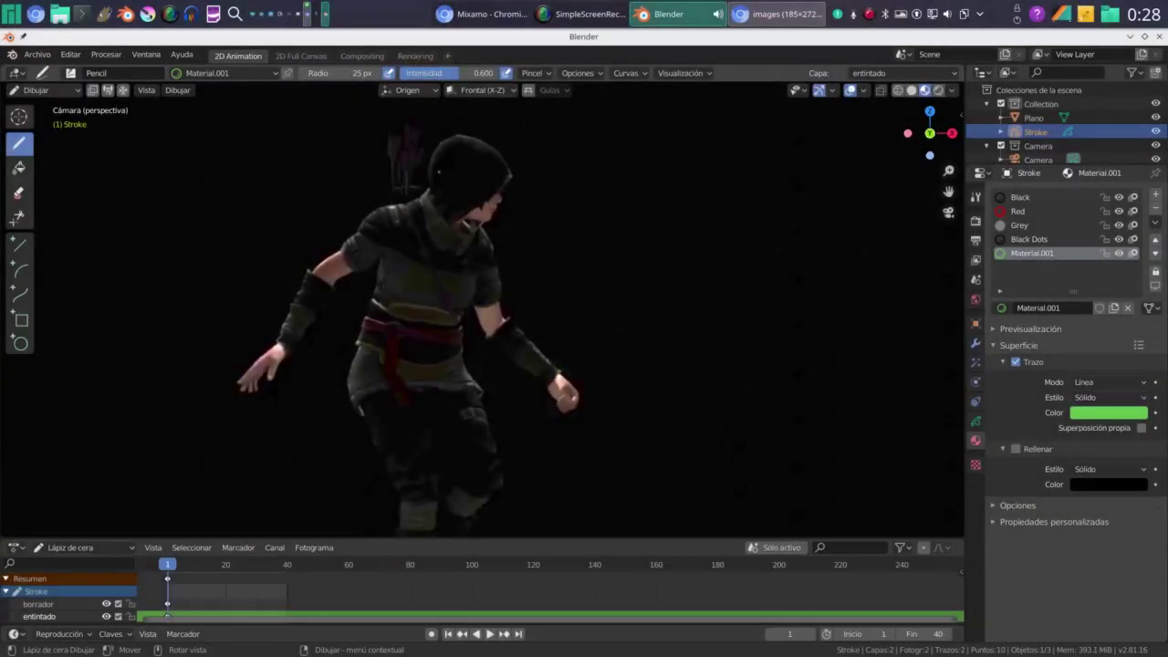
Make borrador the active Grease Pencil layer and lock the entintado layer
click(419, 165)
click(975, 421)
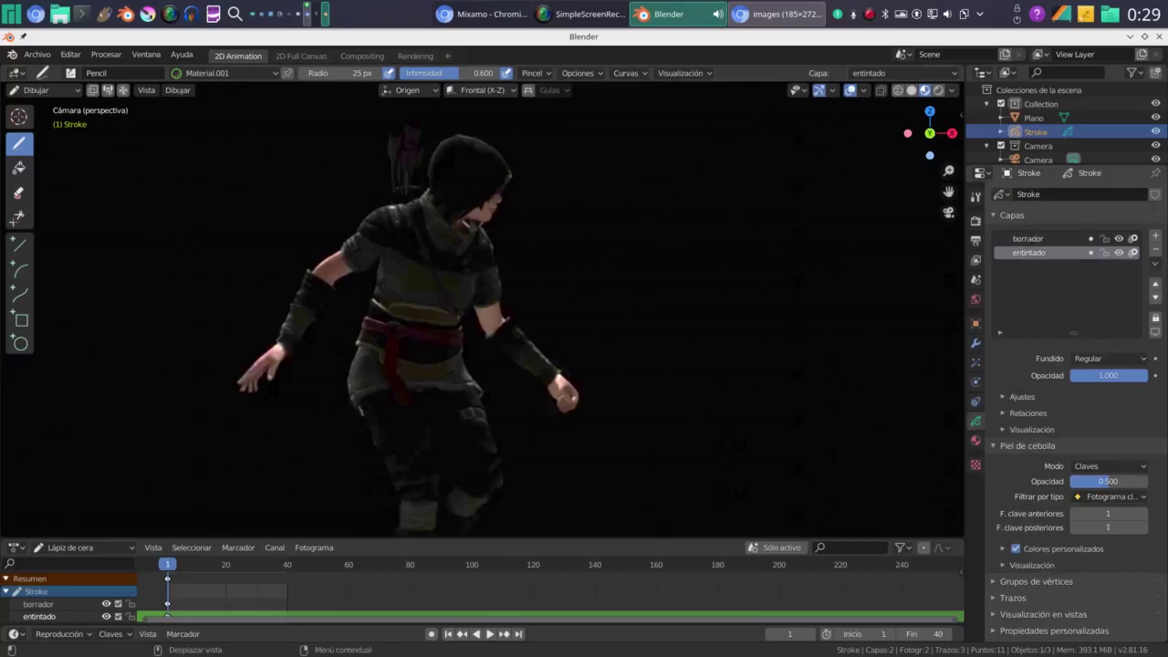
click(1028, 238)
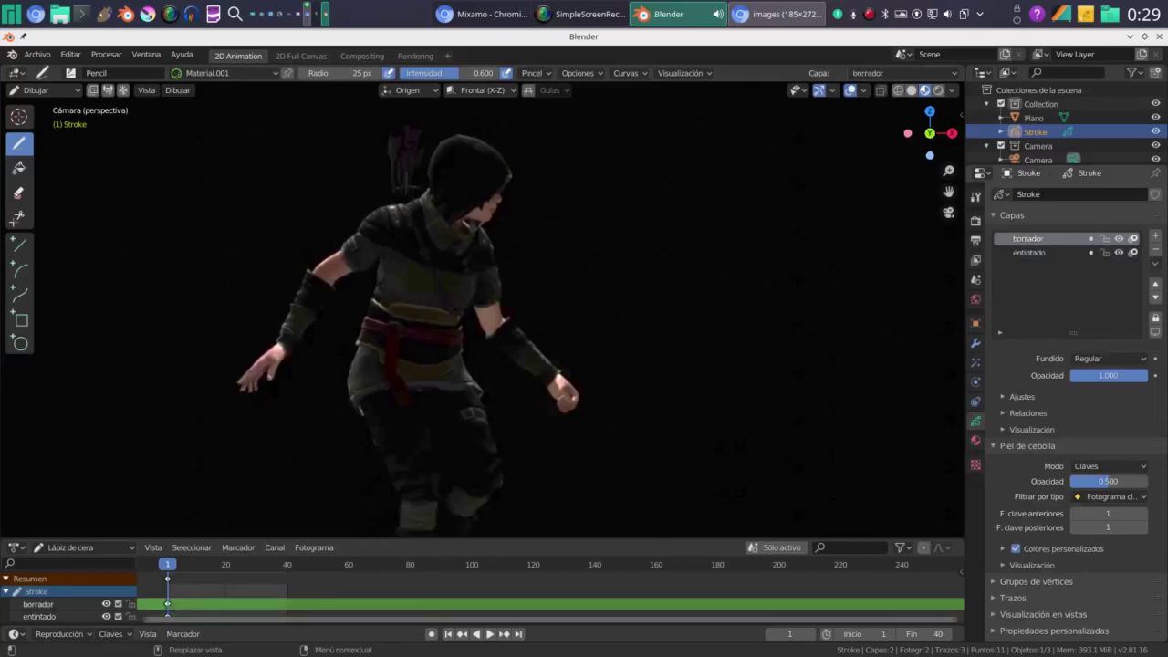
click(1104, 252)
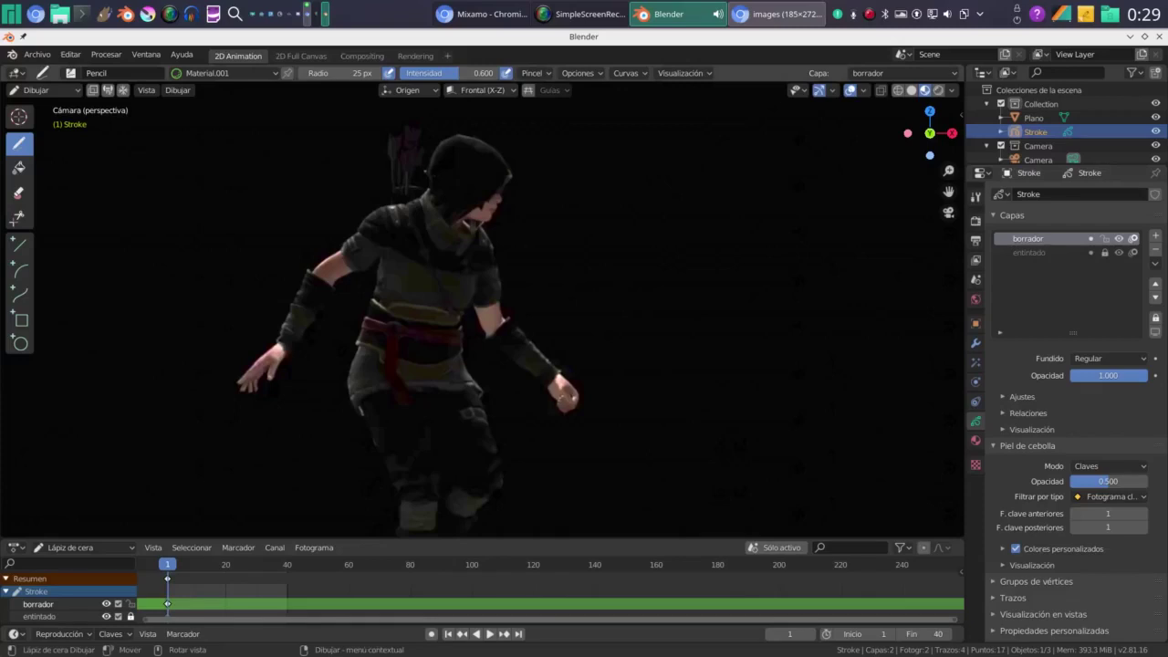
Sketch a brimmed hat in green over the archer's head on the borrador layer at frame 1
mouse_move(422, 170)
mouse_down()
mouse_move(467, 182)
mouse_move(450, 185)
mouse_up()
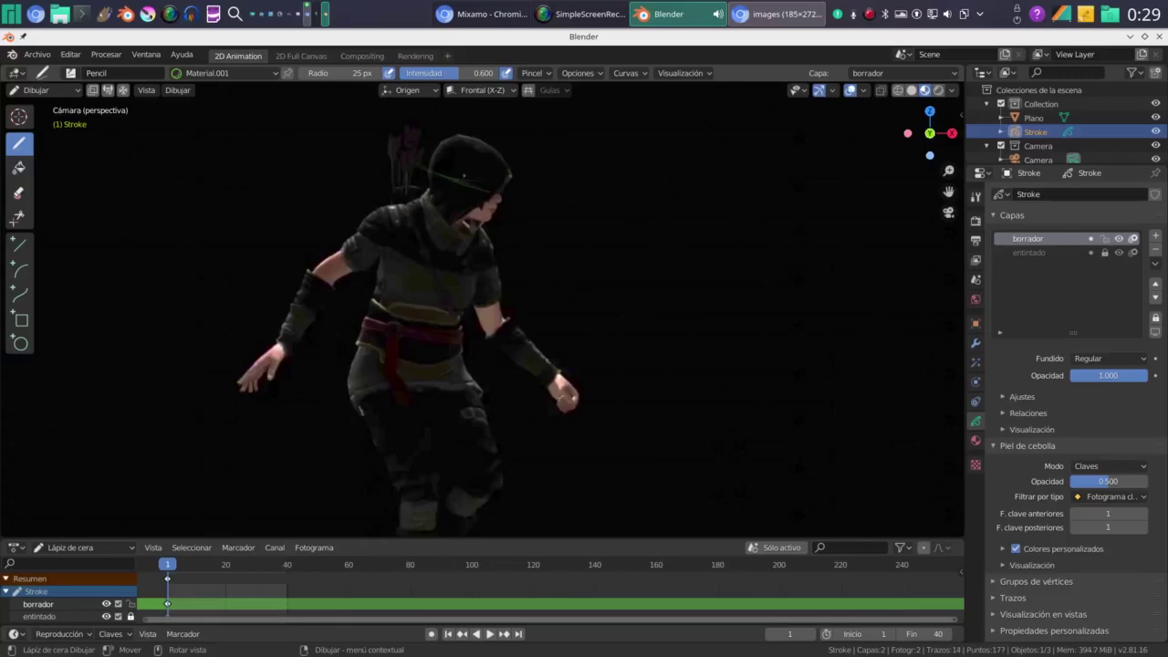
mouse_move(434, 173)
mouse_down()
mouse_move(483, 171)
mouse_move(492, 186)
mouse_move(530, 188)
mouse_up()
mouse_move(507, 186)
mouse_down()
mouse_move(530, 190)
mouse_move(521, 182)
mouse_up()
mouse_move(429, 169)
mouse_down()
mouse_move(410, 169)
mouse_move(442, 141)
mouse_up()
mouse_move(433, 148)
mouse_down()
mouse_move(486, 131)
mouse_move(499, 144)
mouse_up()
drag(502, 148, 510, 173)
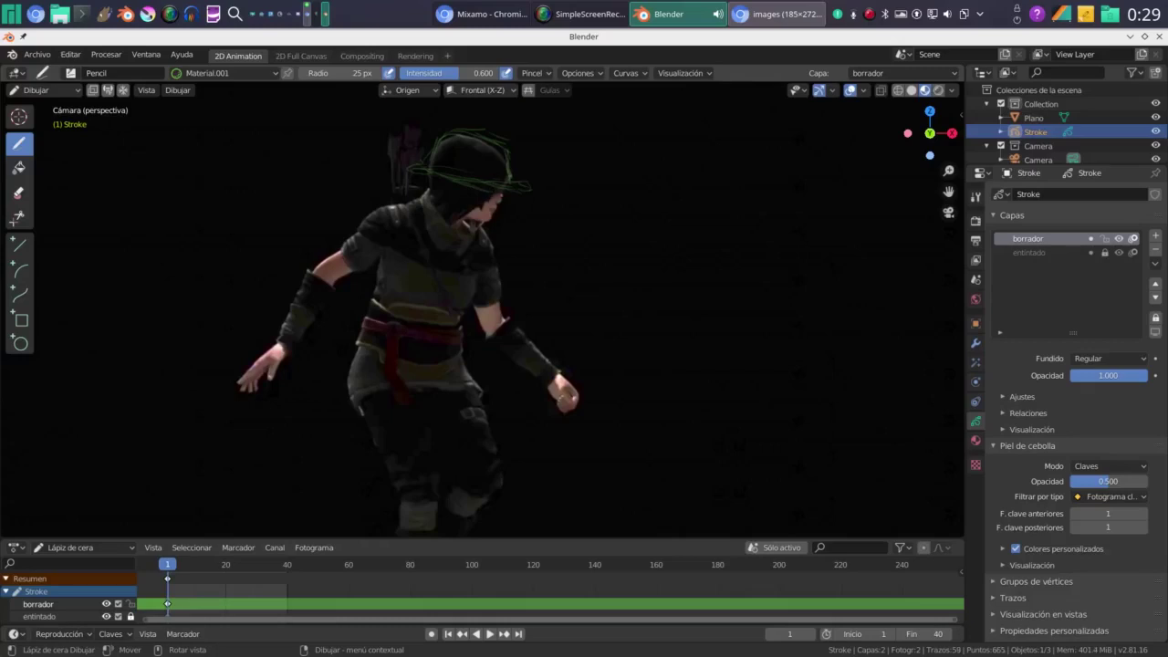
Sketch short green pencil lines over the archer's rear hand and the front of the face
drag(256, 352, 268, 360)
drag(259, 357, 276, 352)
mouse_move(272, 357)
mouse_down()
mouse_move(279, 373)
mouse_move(266, 353)
mouse_move(279, 362)
mouse_up()
drag(490, 200, 499, 206)
drag(491, 207, 498, 209)
drag(491, 208, 495, 213)
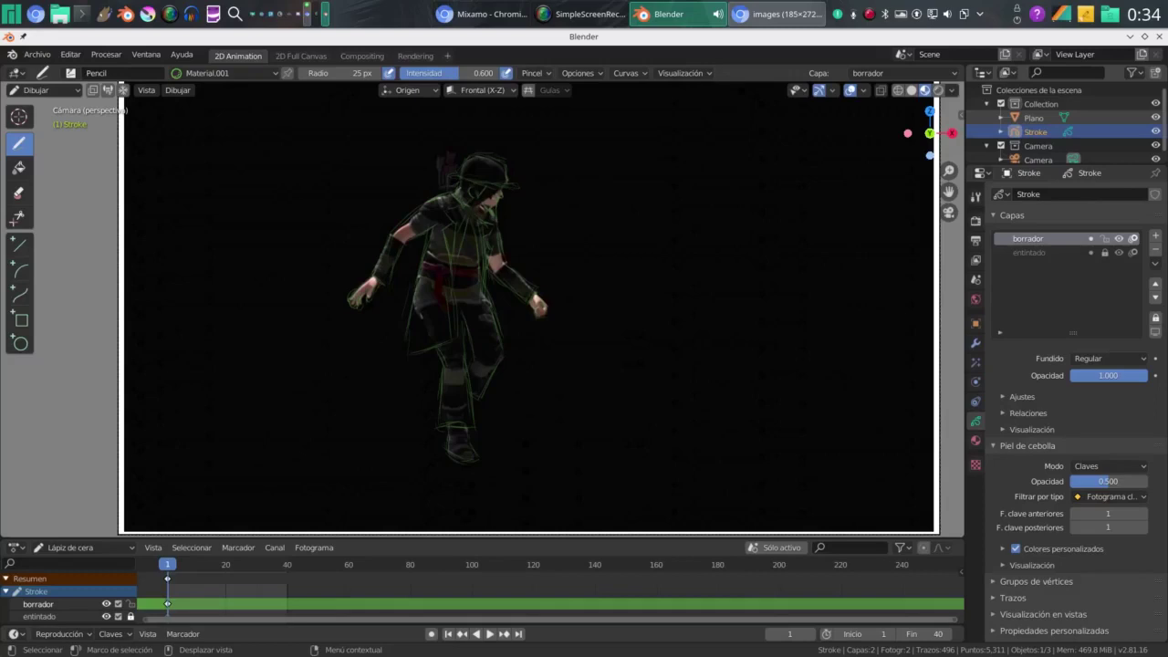
Toggle the reference plane's viewport visibility to view the frame 1 sketch on its own
click(1034, 118)
click(1036, 131)
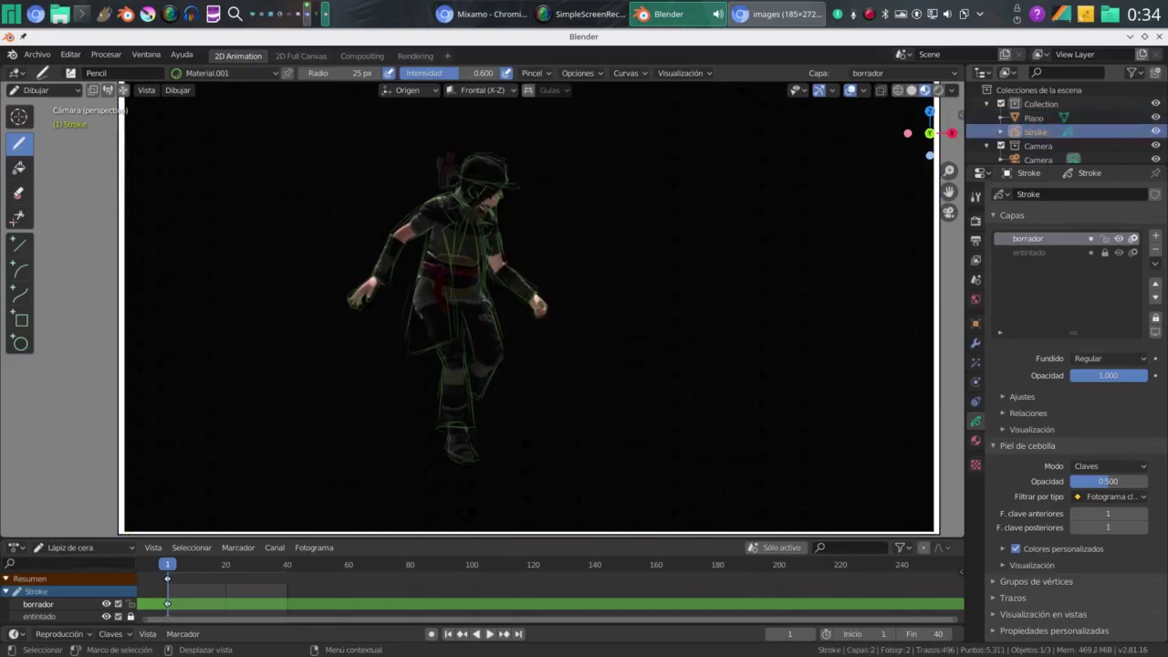
click(1155, 118)
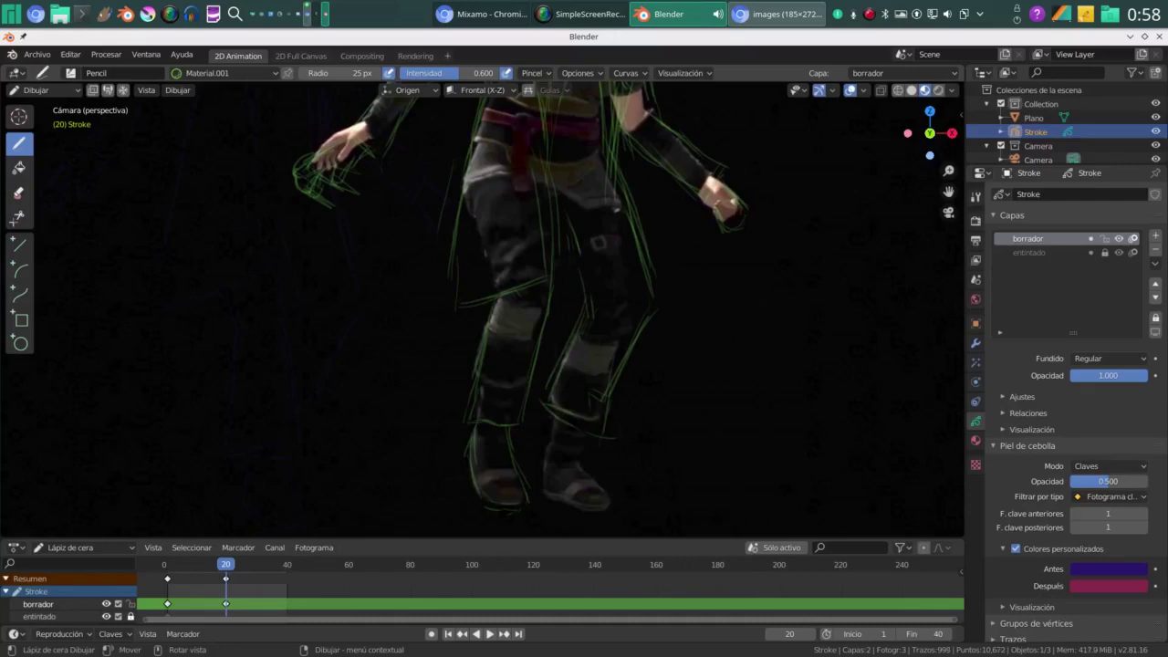
Sketch the outline of the archer's remaining foot at frame 20, and compare the drawing with the frame 1 keyframe
mouse_move(550, 428)
mouse_down()
mouse_move(546, 493)
mouse_move(593, 506)
mouse_up()
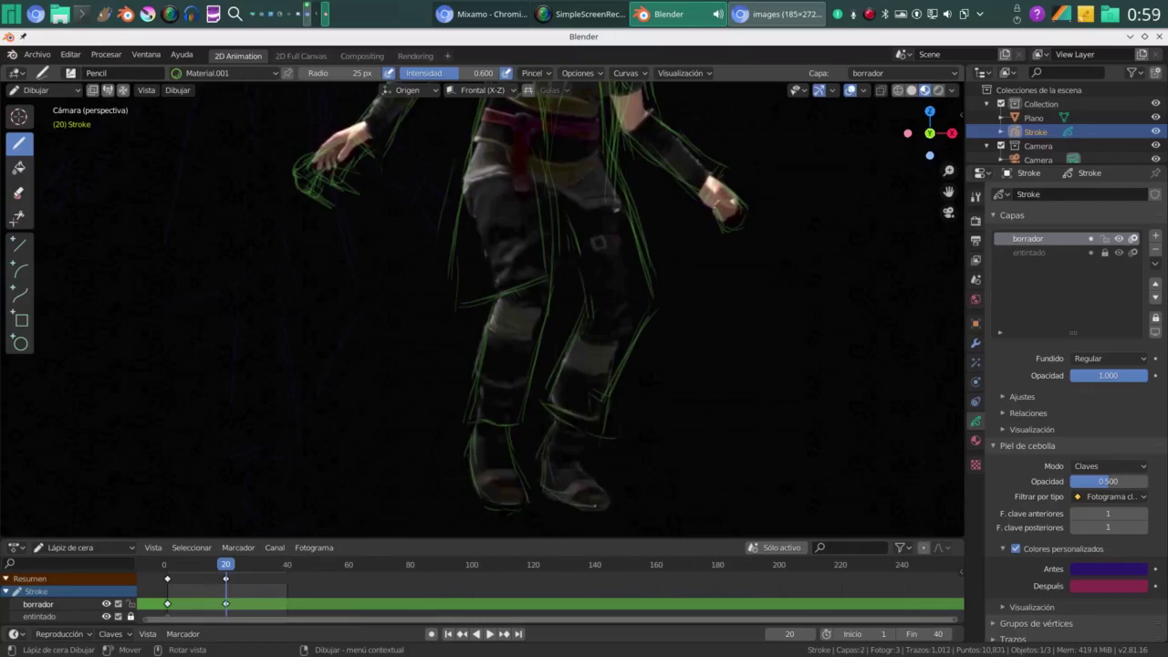
mouse_move(584, 438)
mouse_down()
mouse_move(580, 475)
mouse_move(611, 508)
mouse_move(604, 484)
mouse_move(612, 511)
mouse_up()
scroll(613, 343, down, 5)
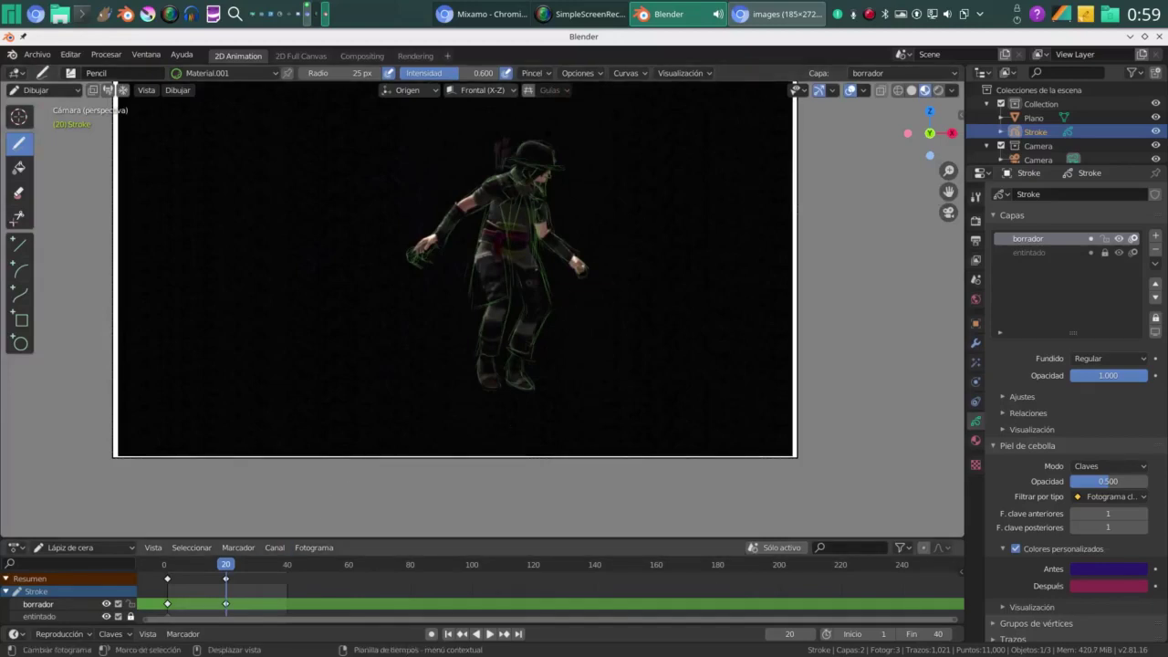
key(Down)
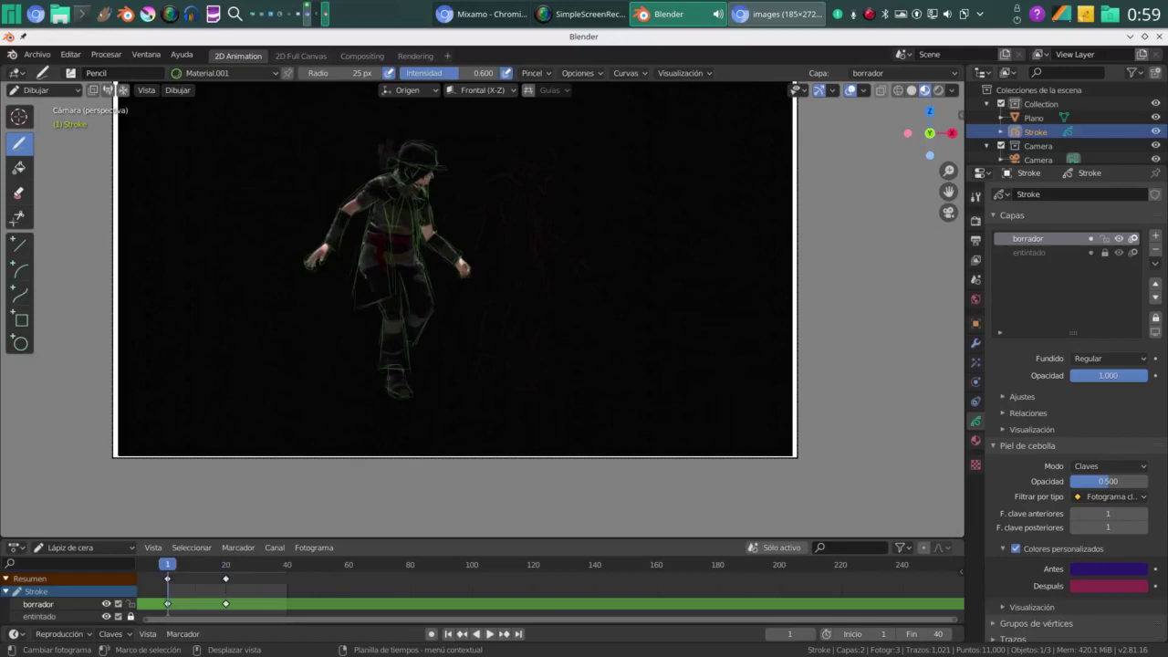
Go to frame 21 and switch the Stroke object to Edit Mode
click(228, 565)
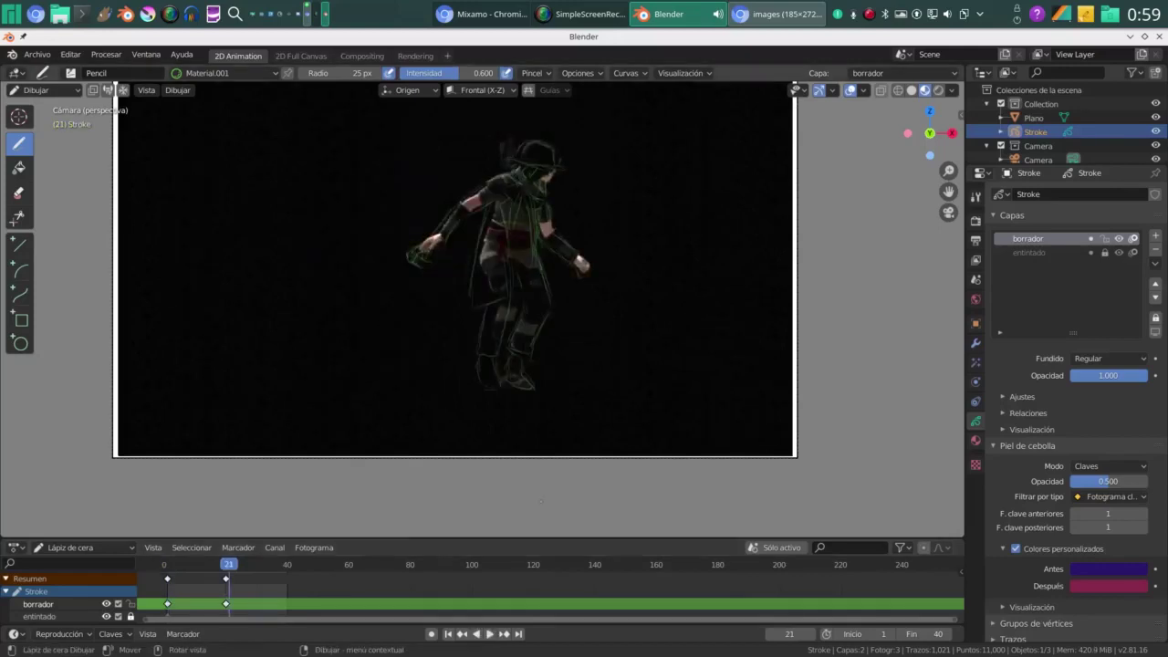
scroll(680, 255, up, 2)
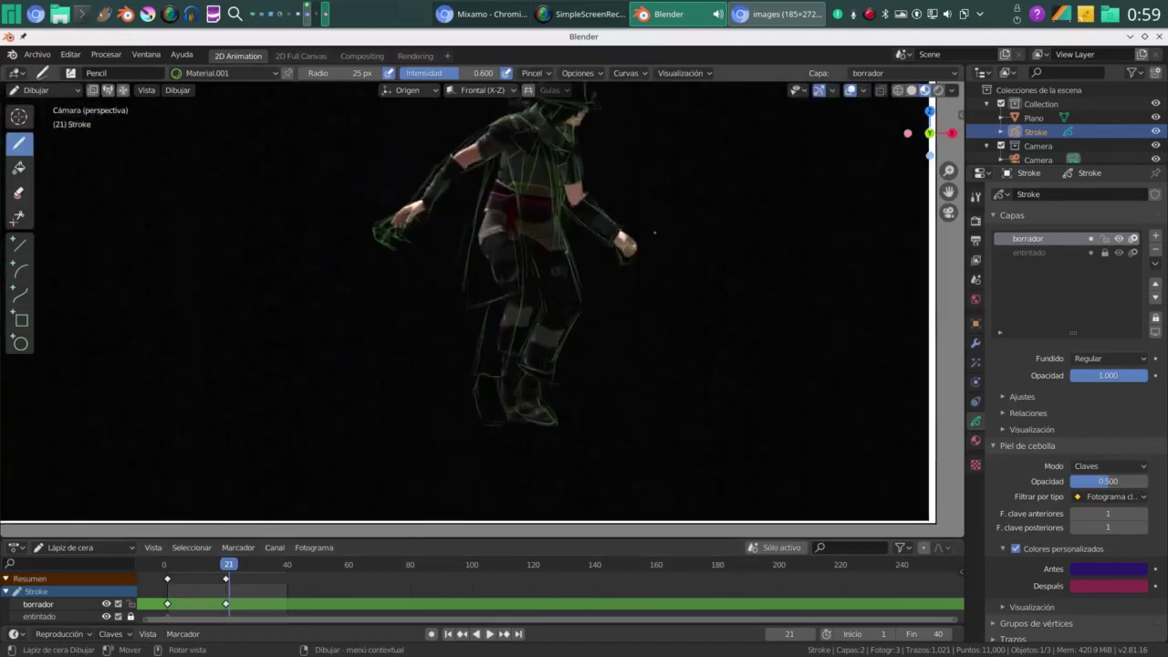
scroll(680, 254, up, 3)
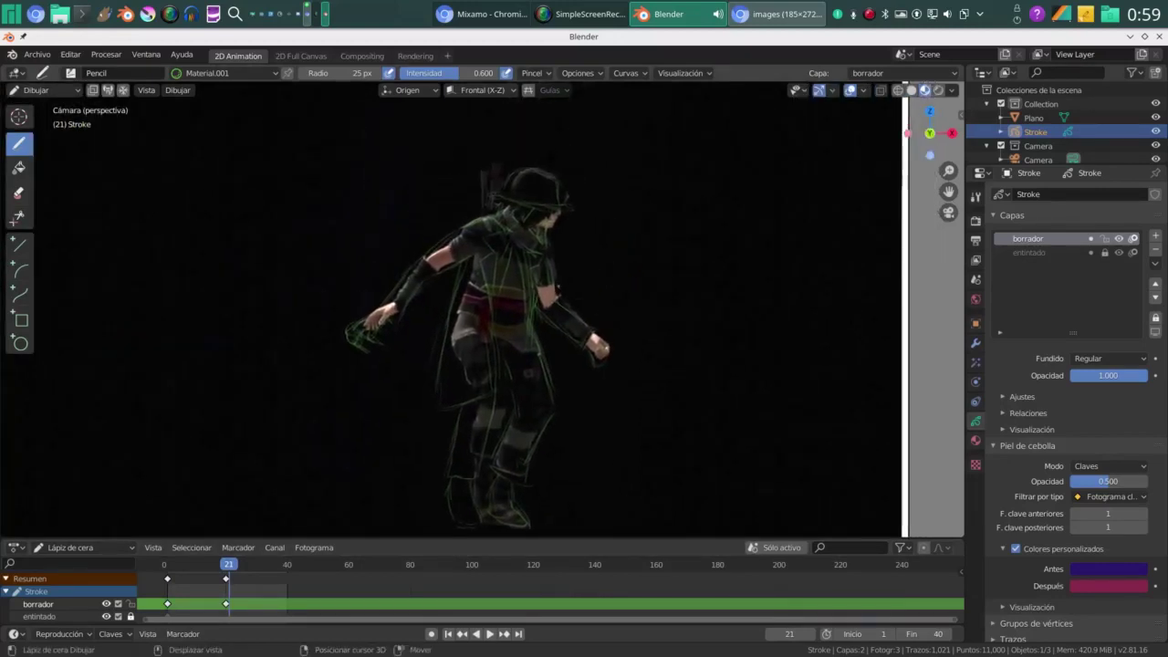
scroll(601, 232, up, 2)
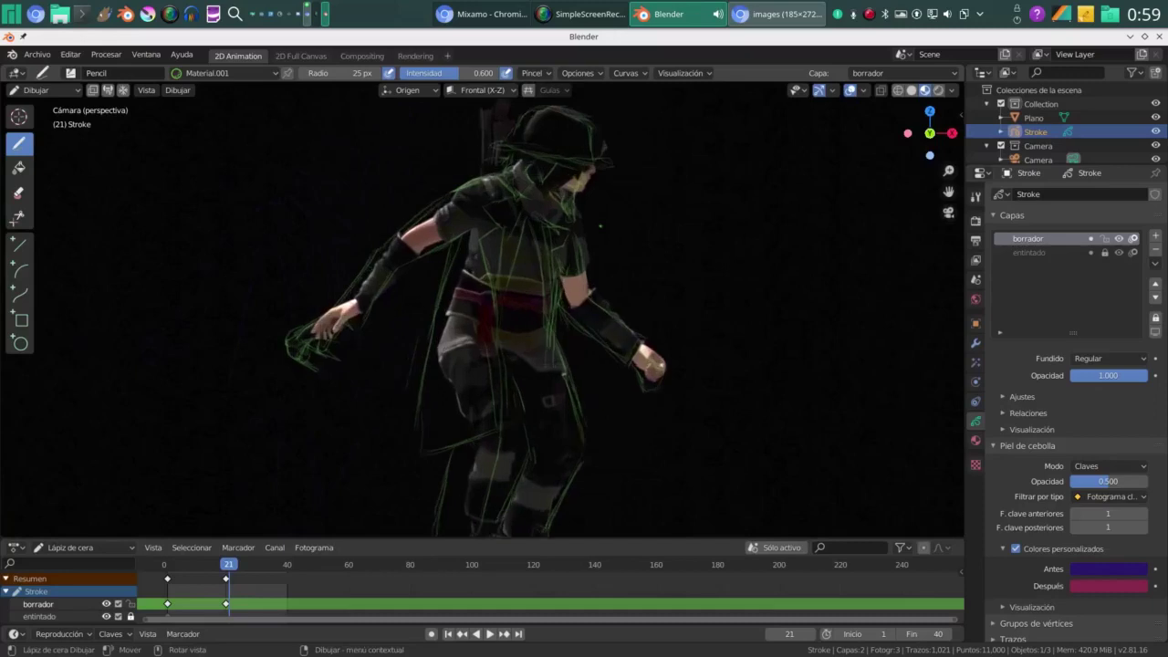
shift+middle_drag(623, 199, 584, 276)
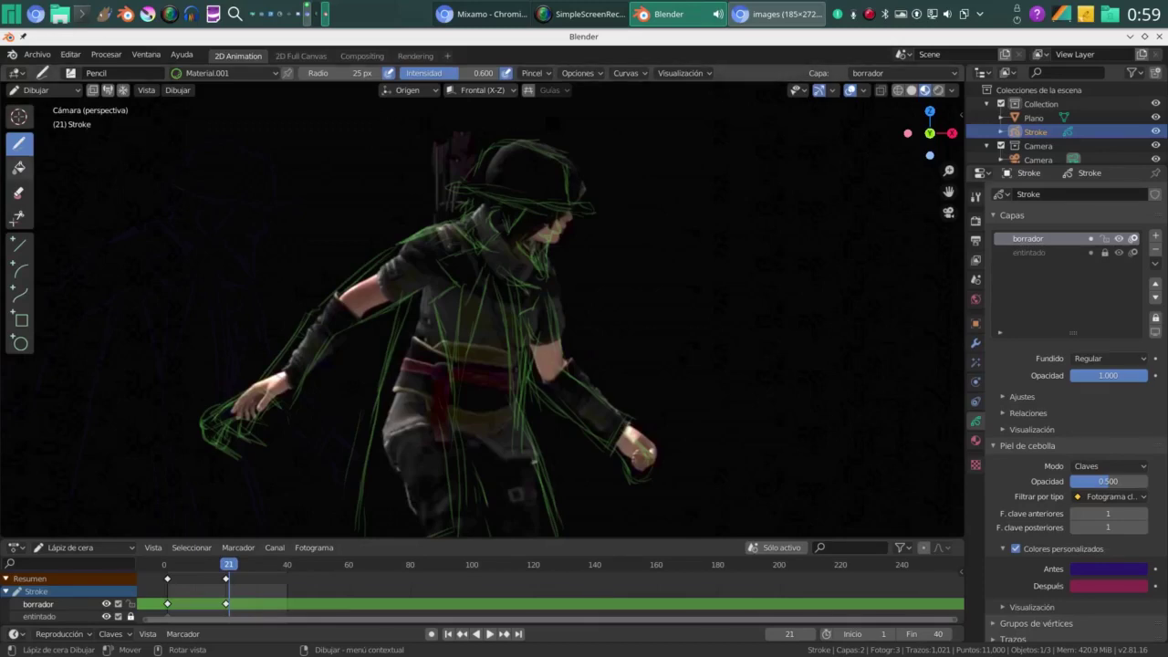
click(46, 90)
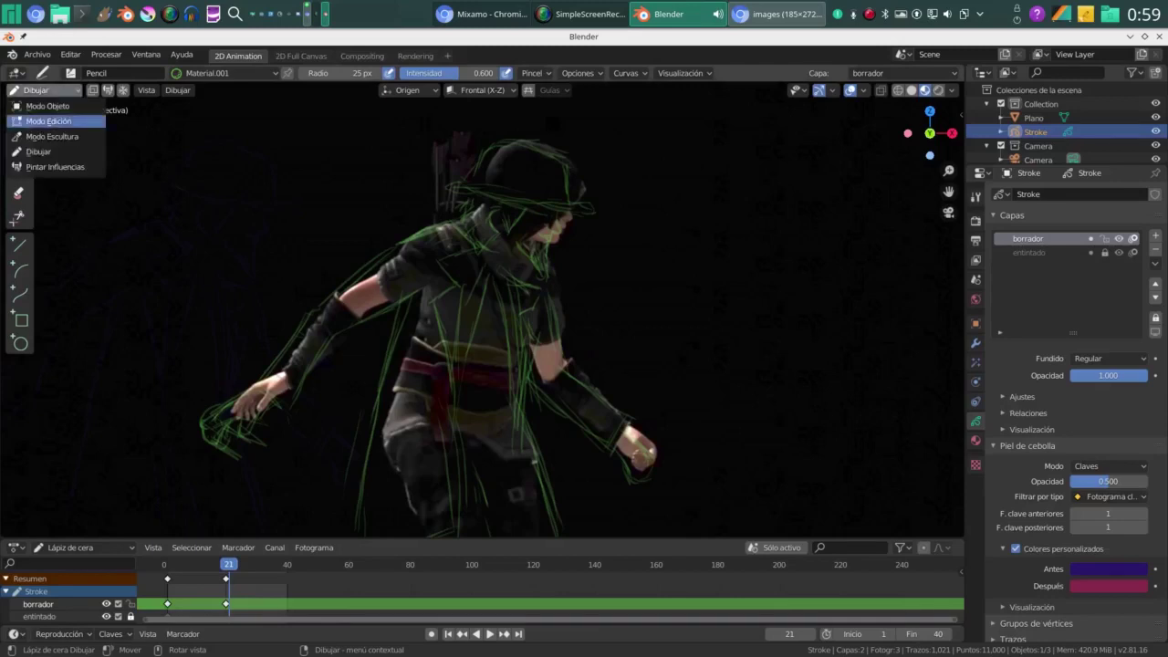
click(48, 121)
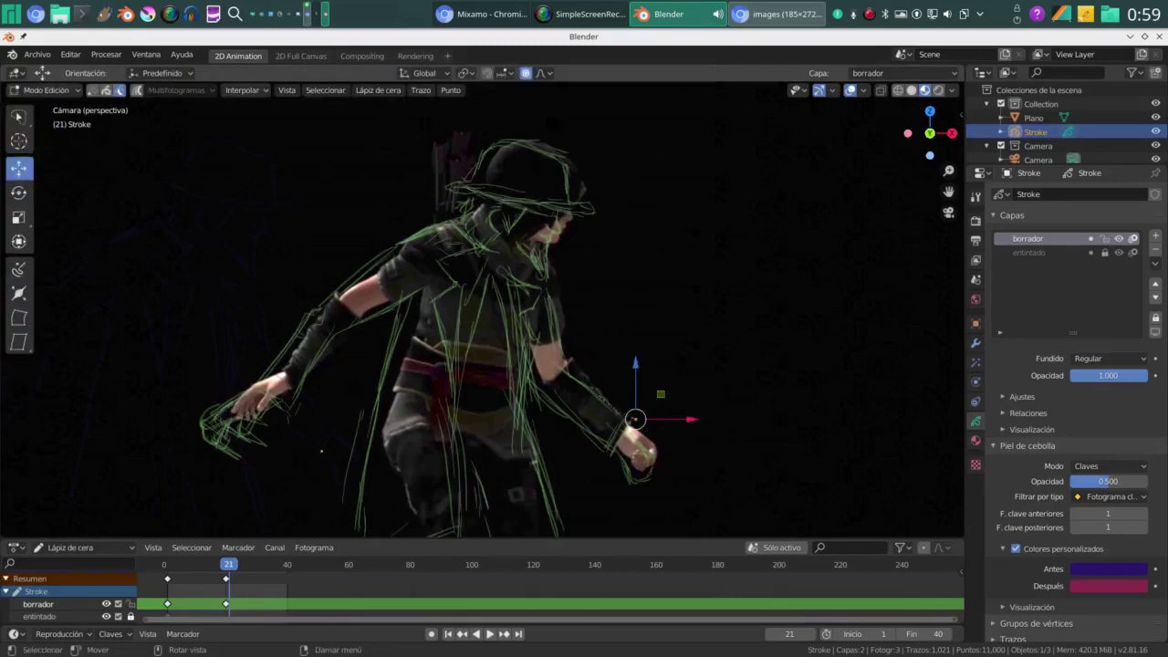
Lasso-select the hat and head strokes and rotate them about 3.9° to match the reference at frame 21
key(w)
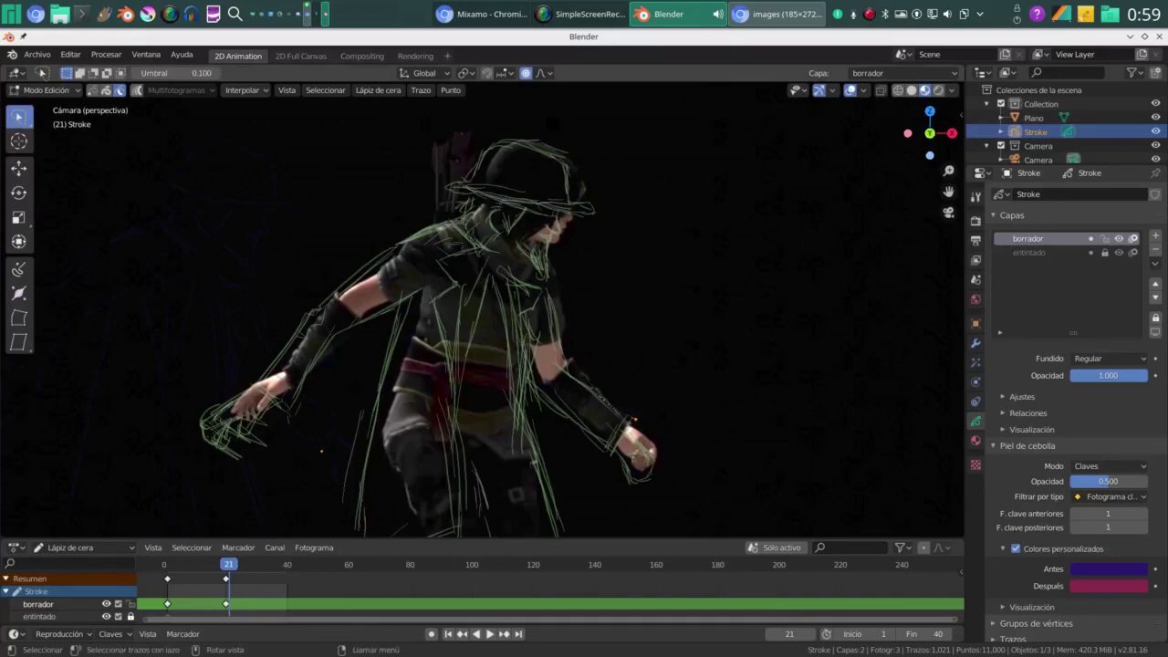
drag(560, 283, 469, 235)
mouse_move(468, 236)
ctrl+right_down()
mouse_move(438, 169)
mouse_move(556, 128)
mouse_move(650, 193)
ctrl+right_up()
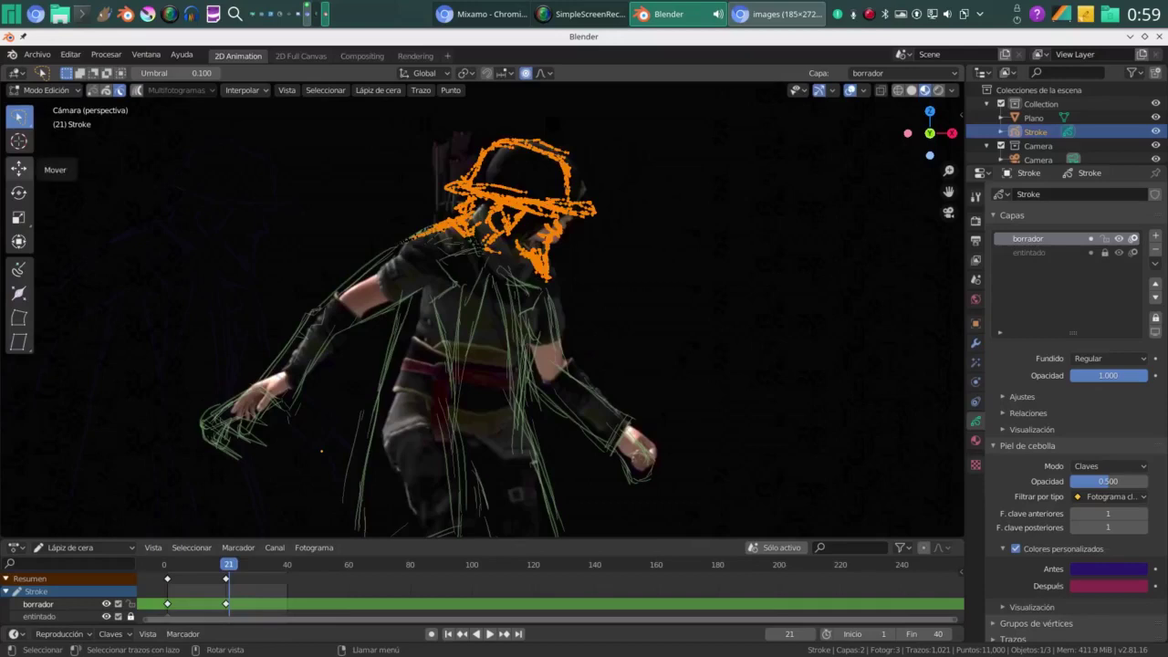
click(19, 168)
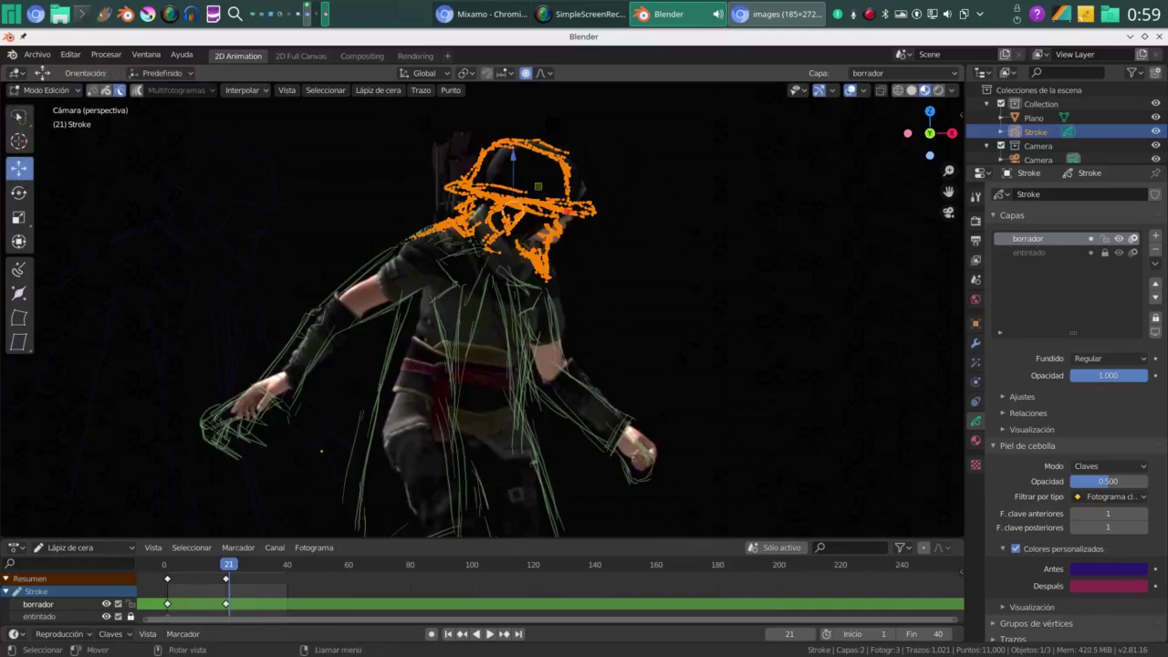
click(18, 191)
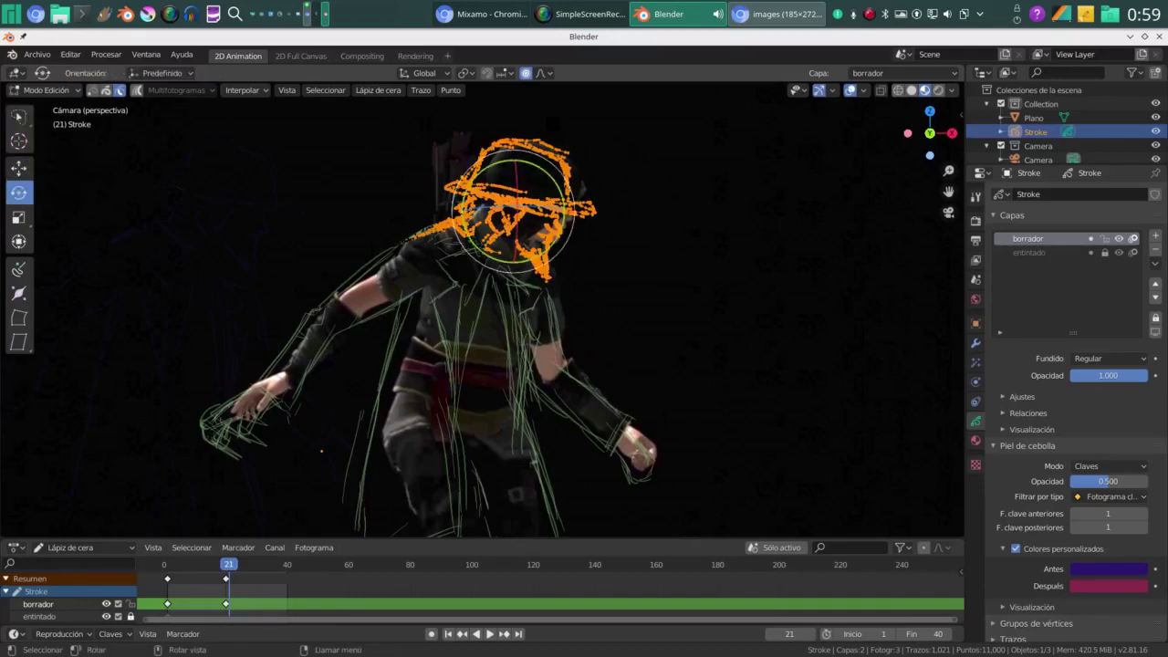
key(r)
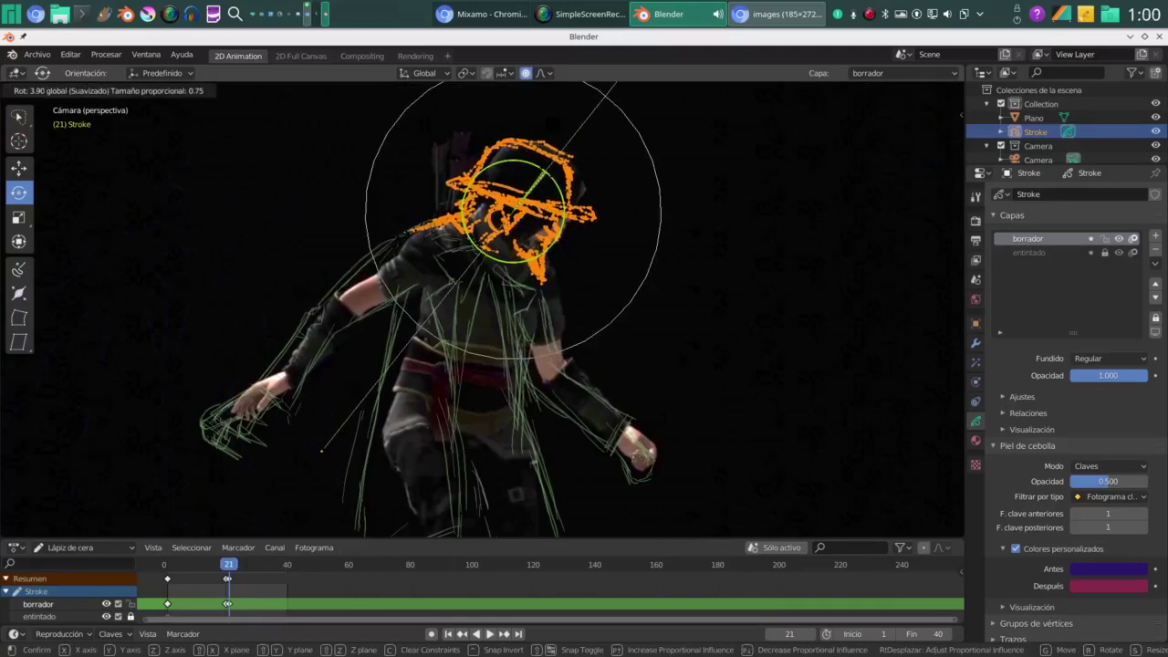
drag(545, 170, 546, 173)
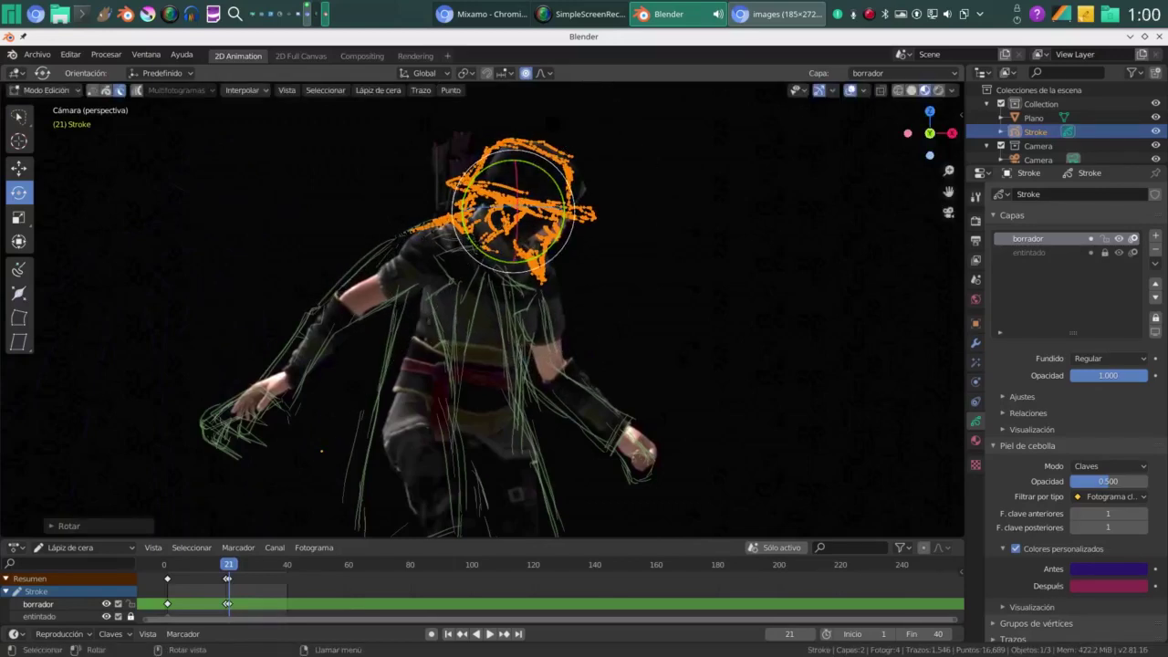
Move the selected hat and head strokes about 0.025 m along X to line up with the archer's head
click(18, 168)
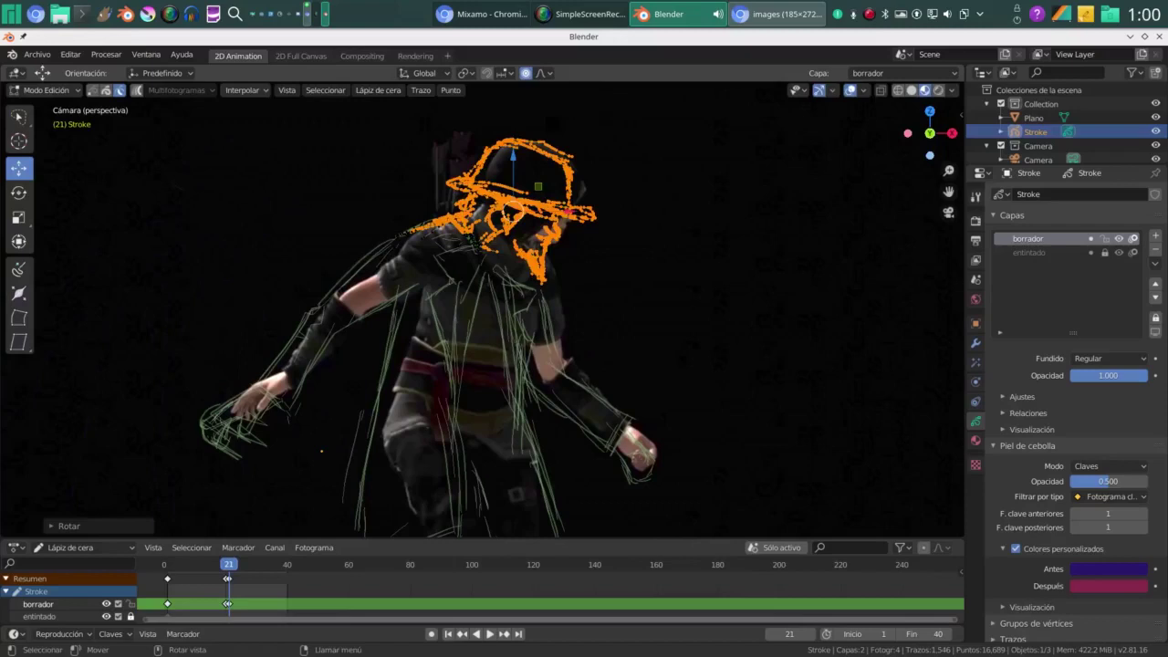
key(g)
key(x)
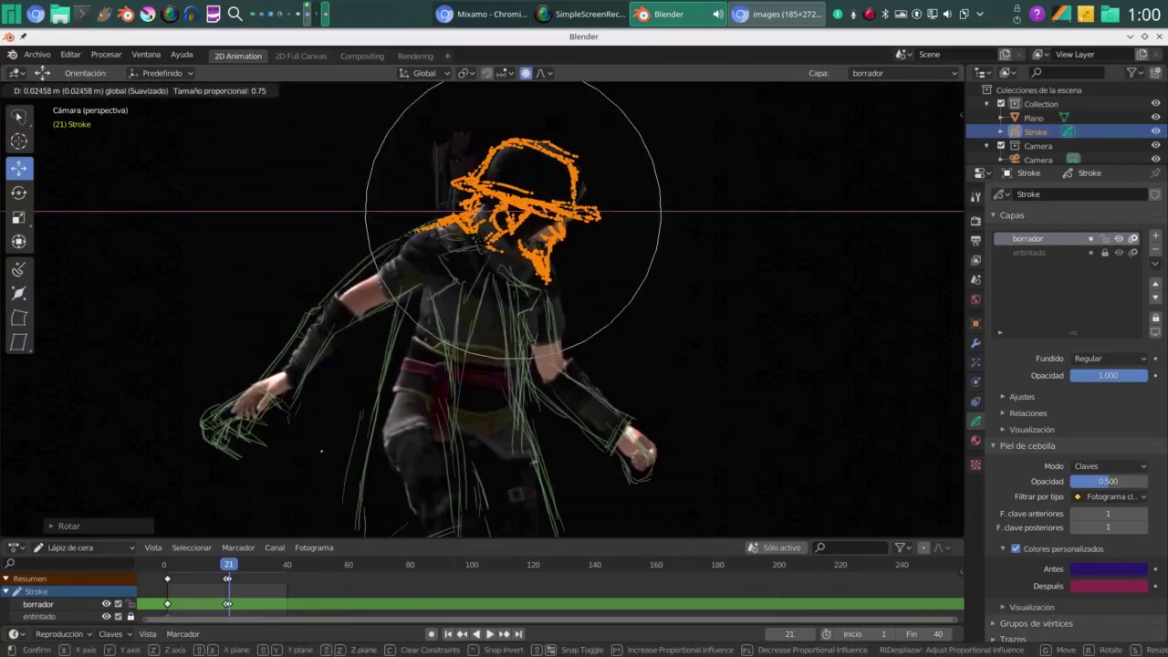
key(Return)
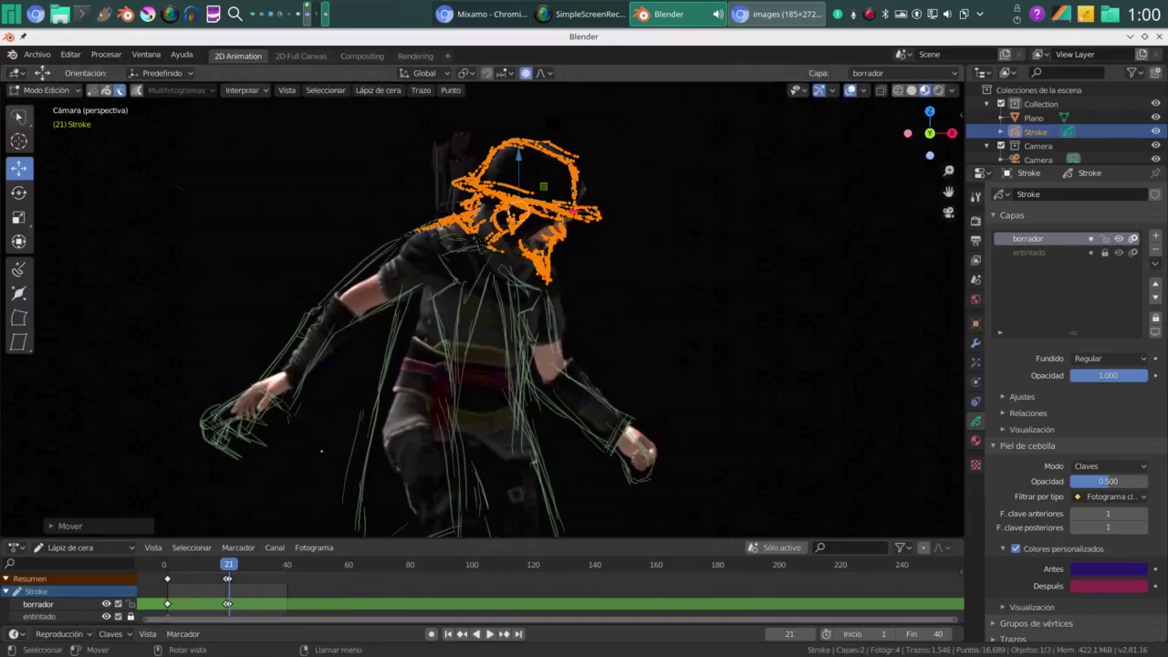
scroll(482, 310, down, 2)
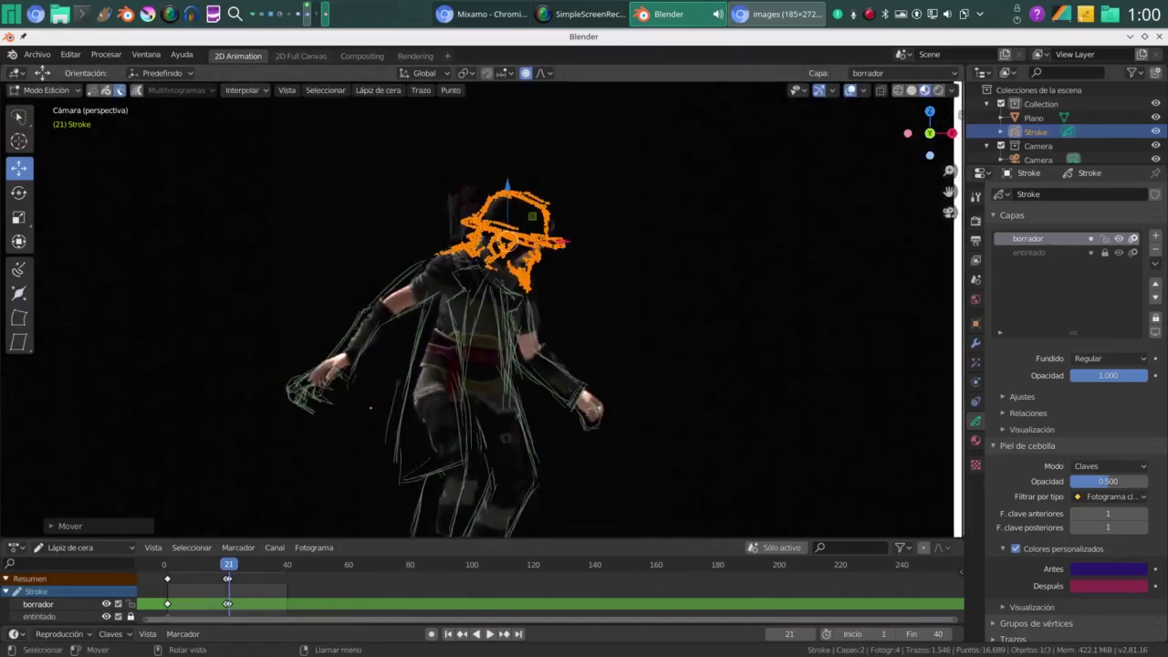
Return to Object Mode, move the borrador keyframe from frame 21 to frame 20, and hide the Plano reference video plane
click(46, 89)
click(51, 105)
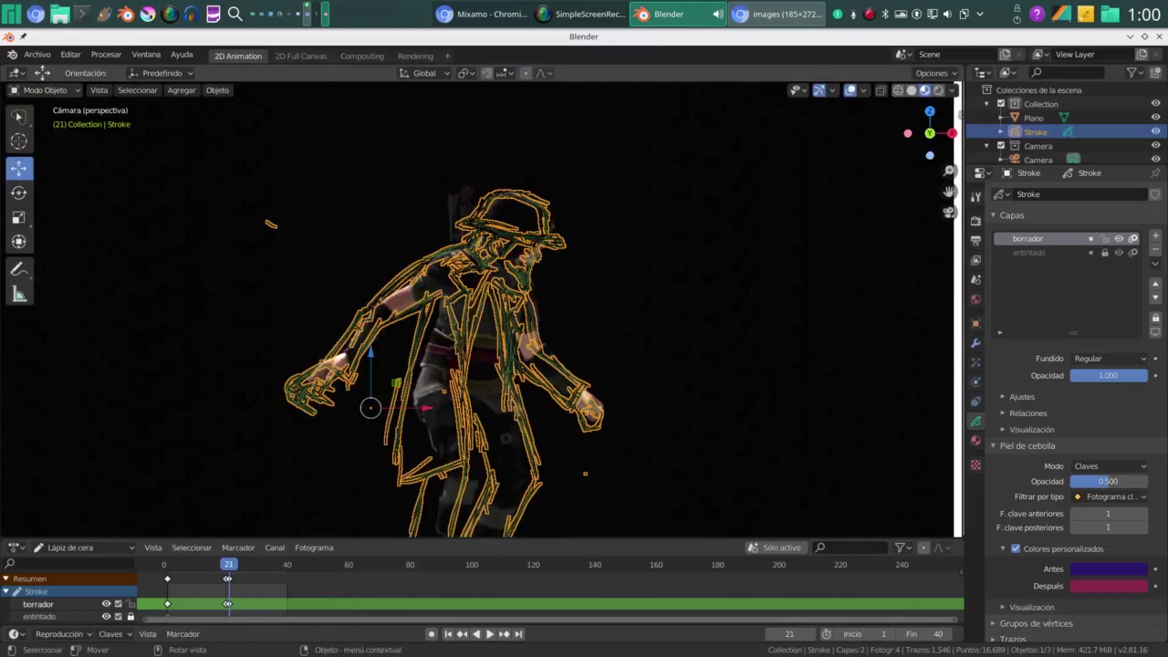
click(693, 311)
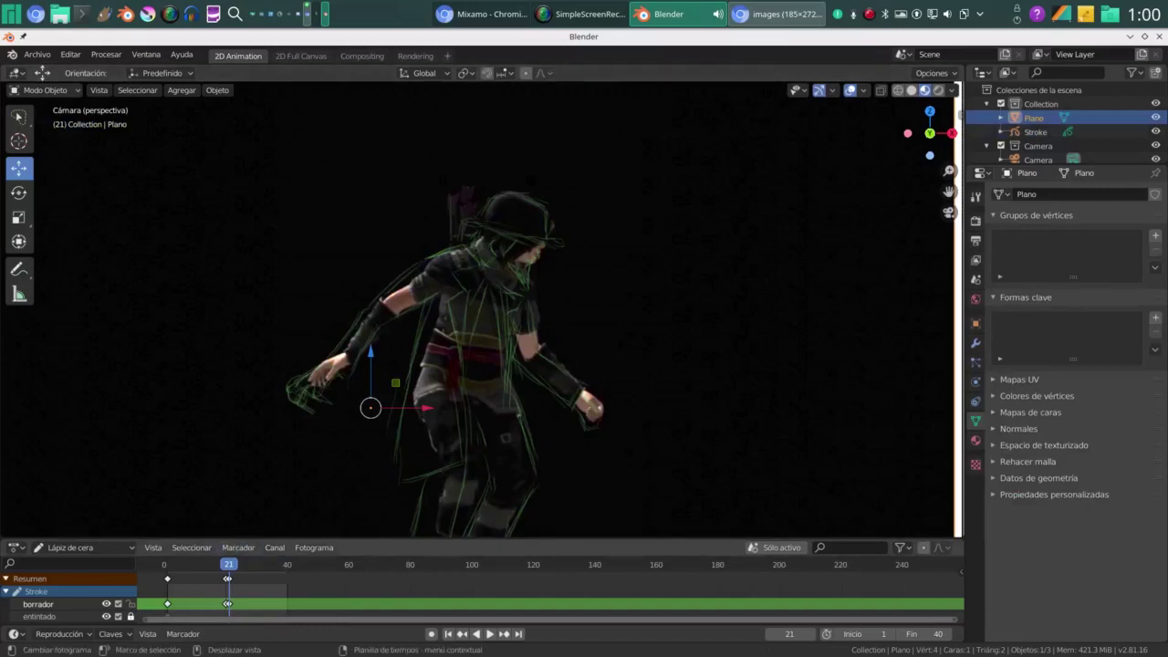
key(alt+a)
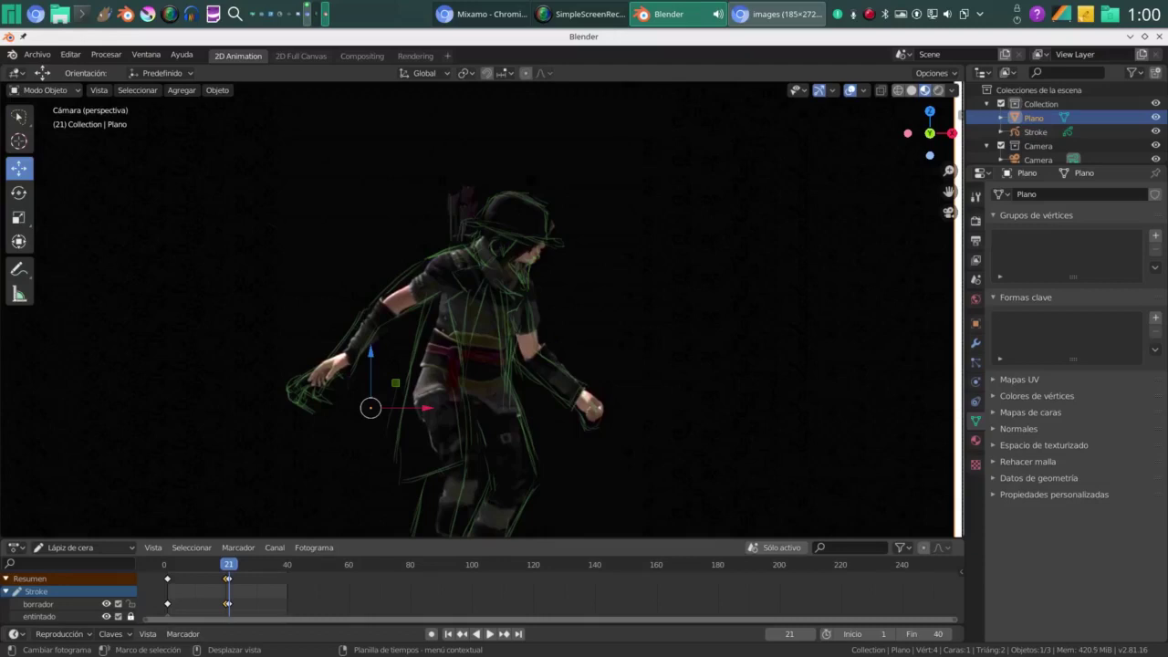
click(228, 603)
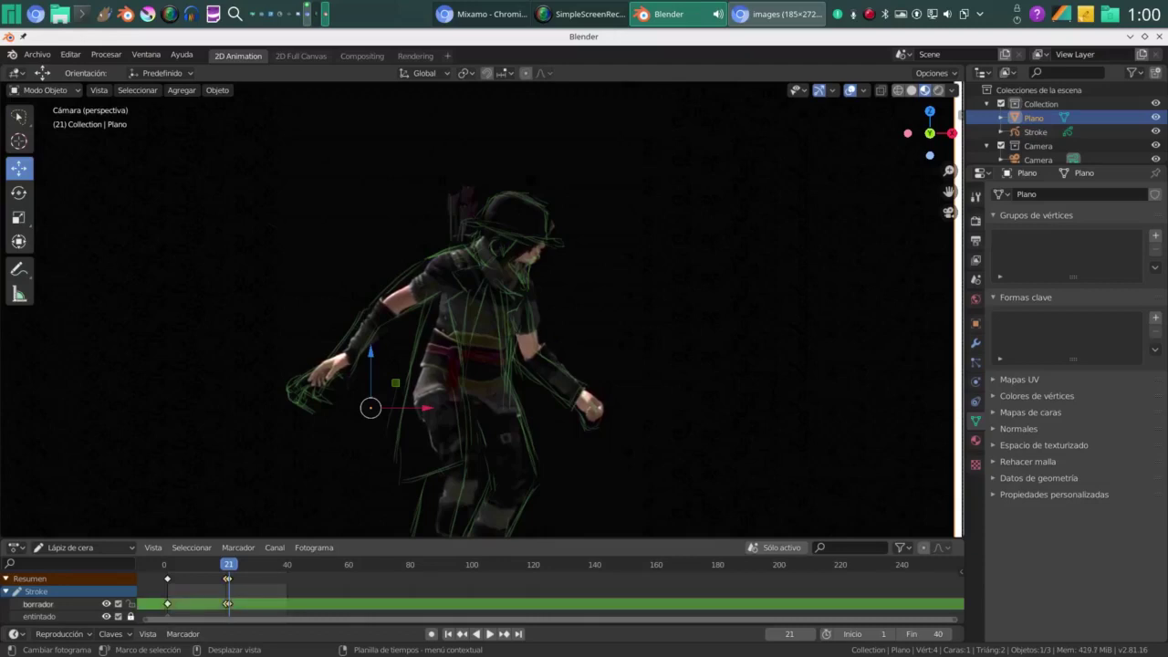
drag(229, 603, 226, 604)
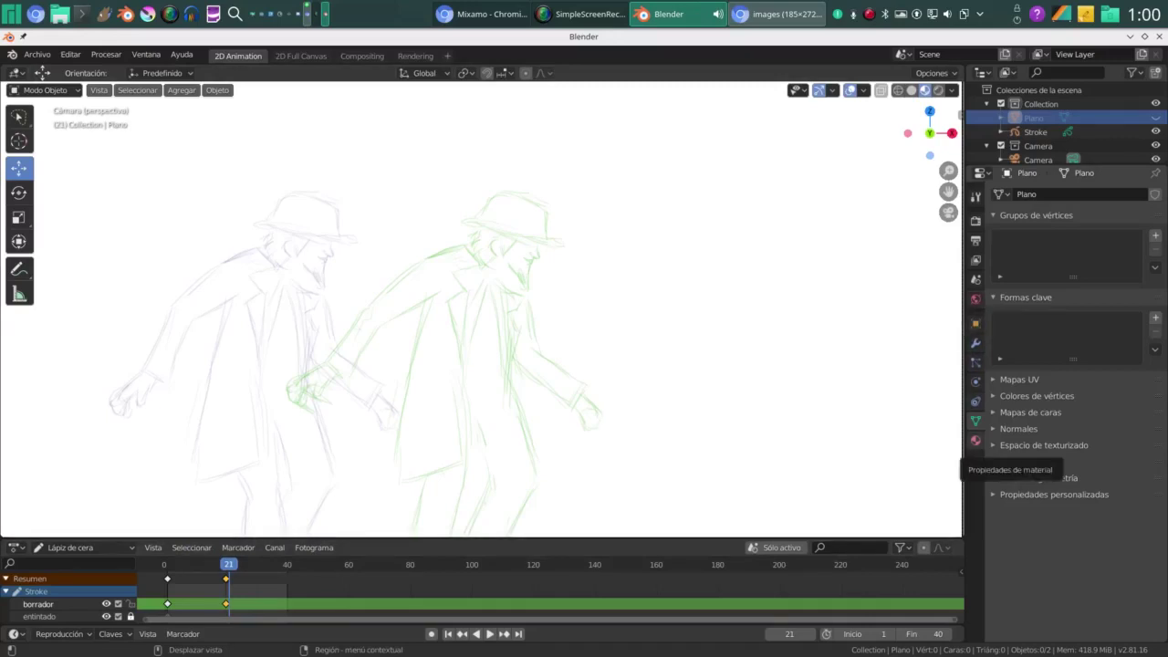
Examine the Plano plane's material settings, from the base colour video down to the blend and shadow options
click(975, 441)
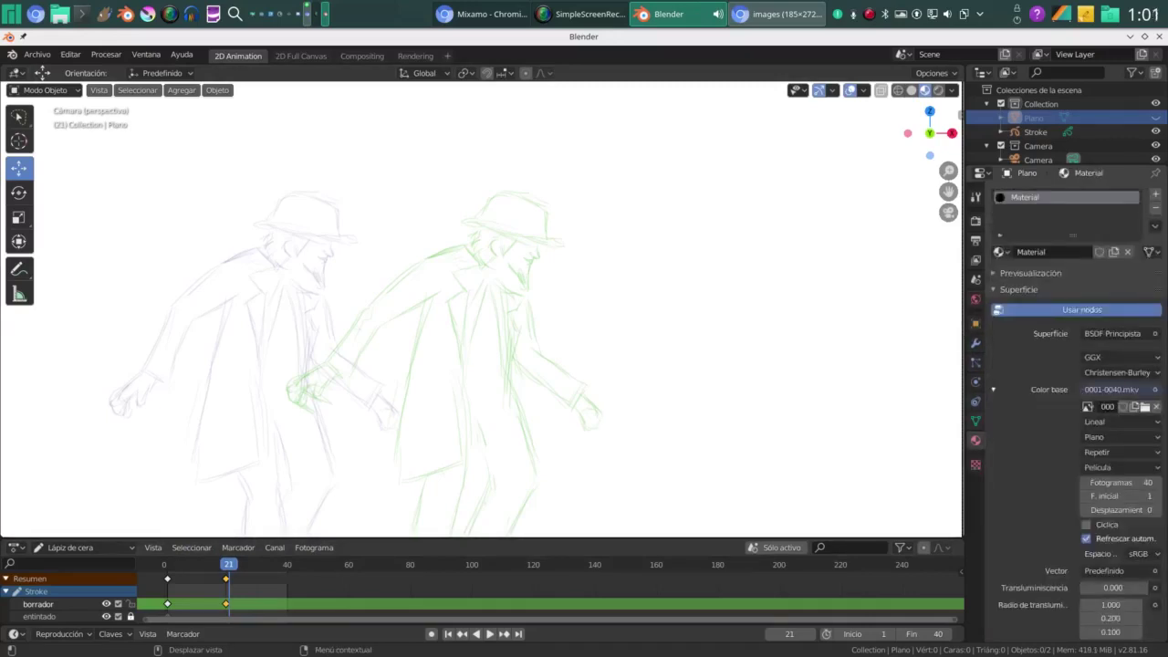
scroll(1068, 411, down, 3)
scroll(1111, 567, down, 4)
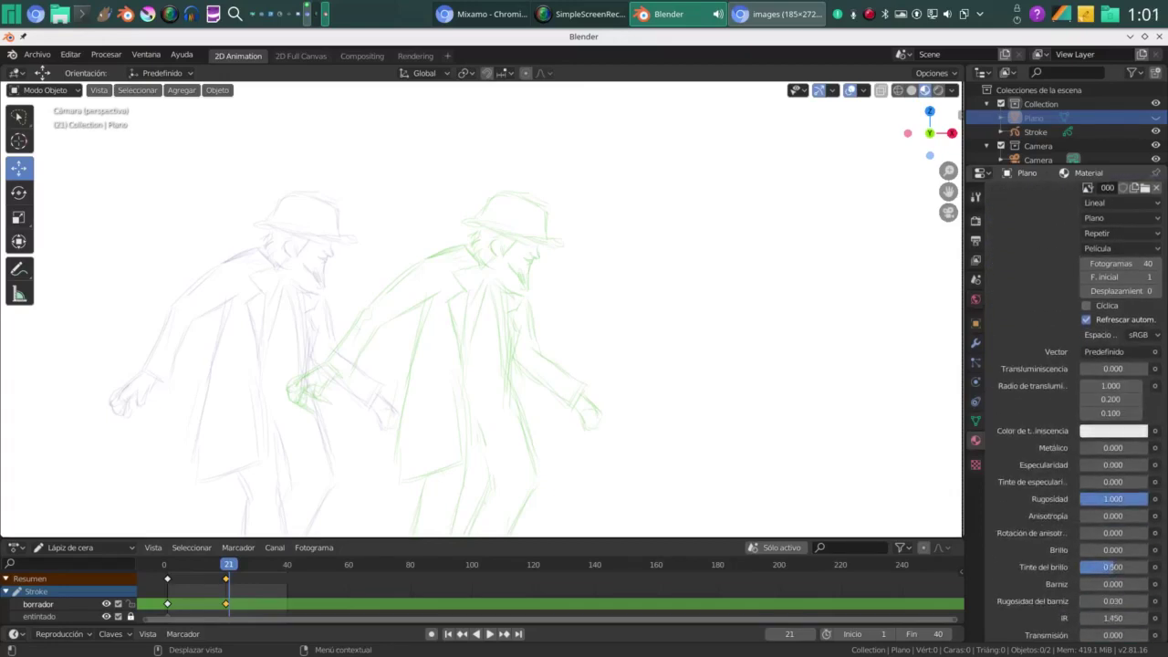
scroll(1111, 566, down, 3)
scroll(1111, 566, down, 6)
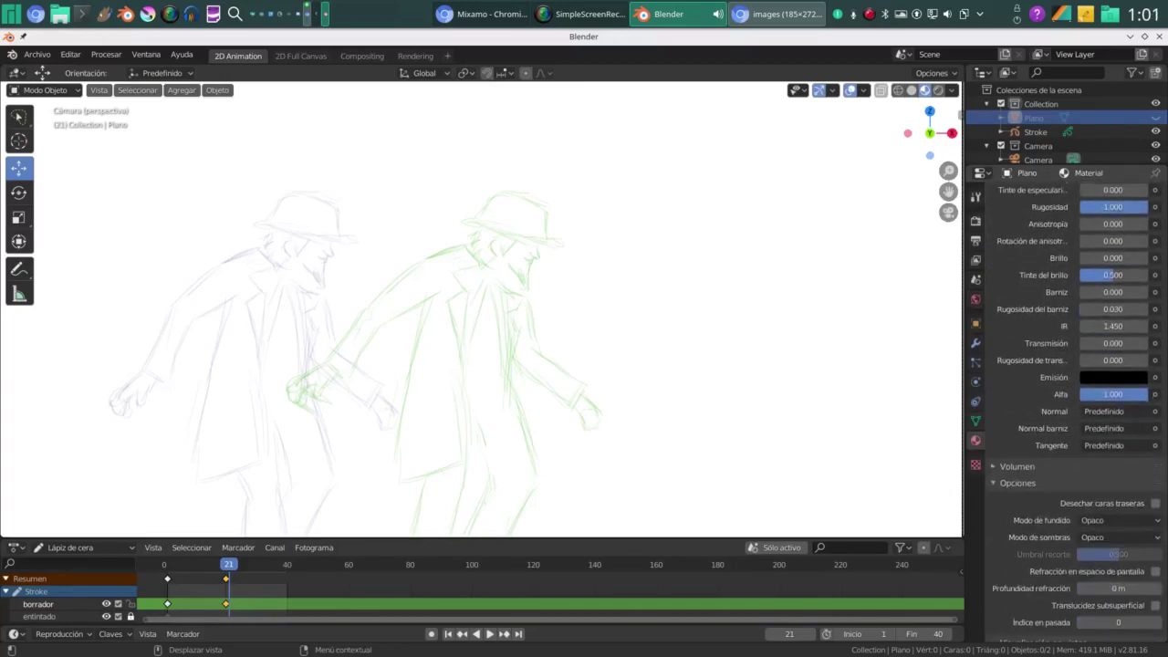
scroll(1111, 566, up, 12)
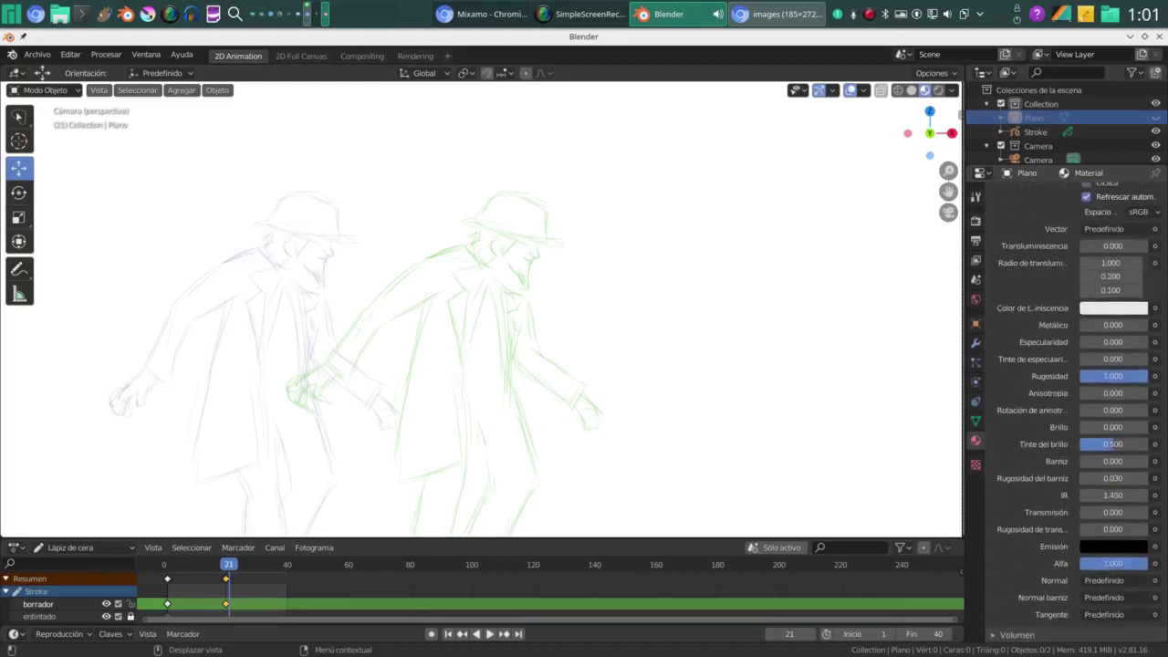
scroll(1111, 584, up, 4)
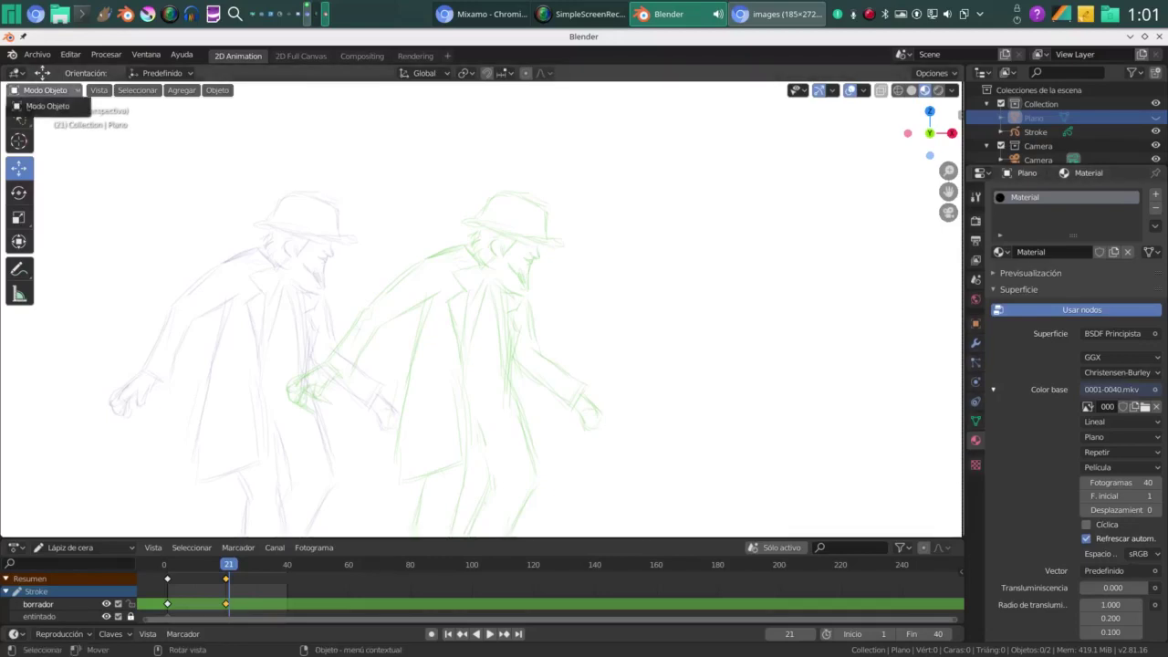
Select the Stroke drawing to bring up its layer and onion skin settings, and deselect it
click(311, 365)
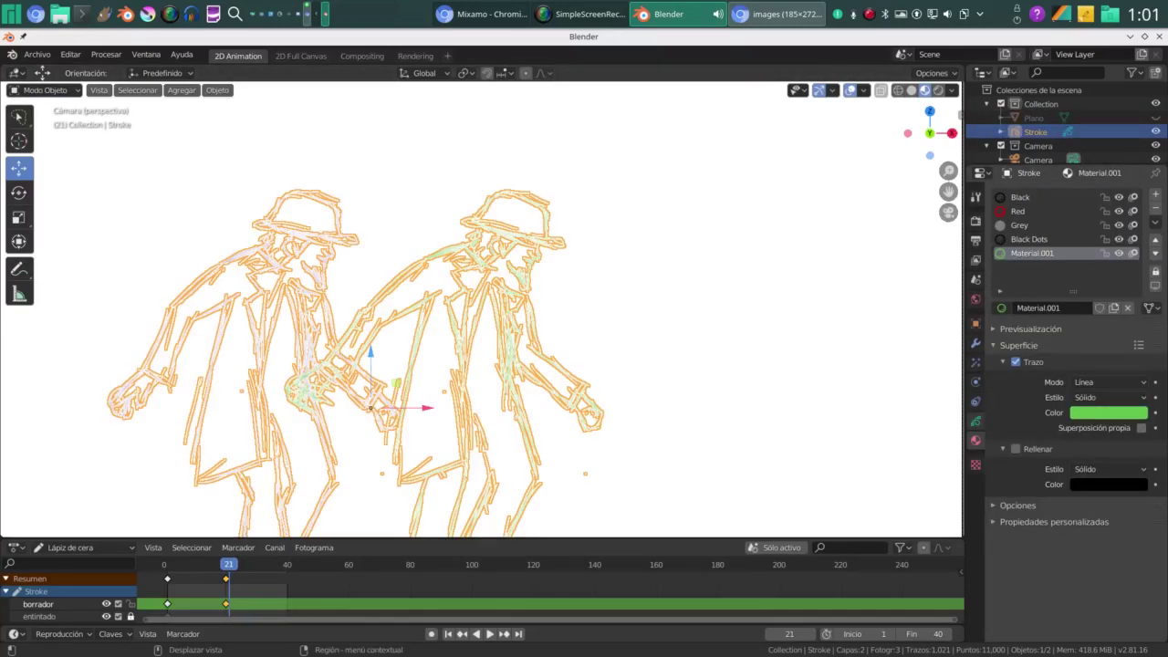
click(976, 421)
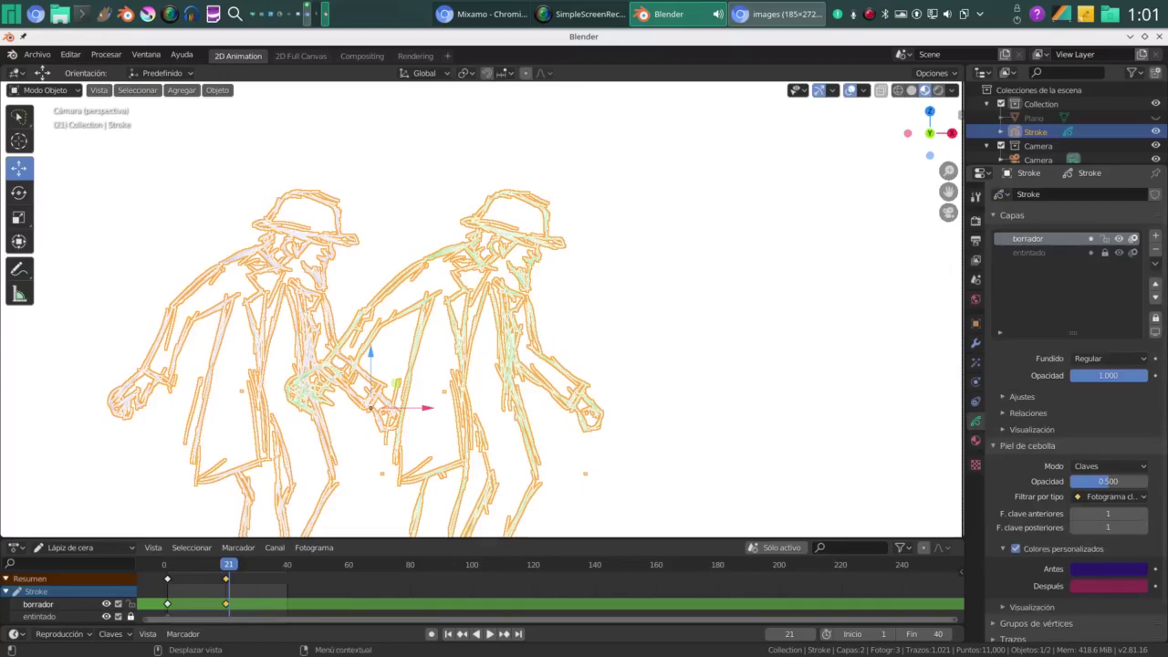
key(alt+a)
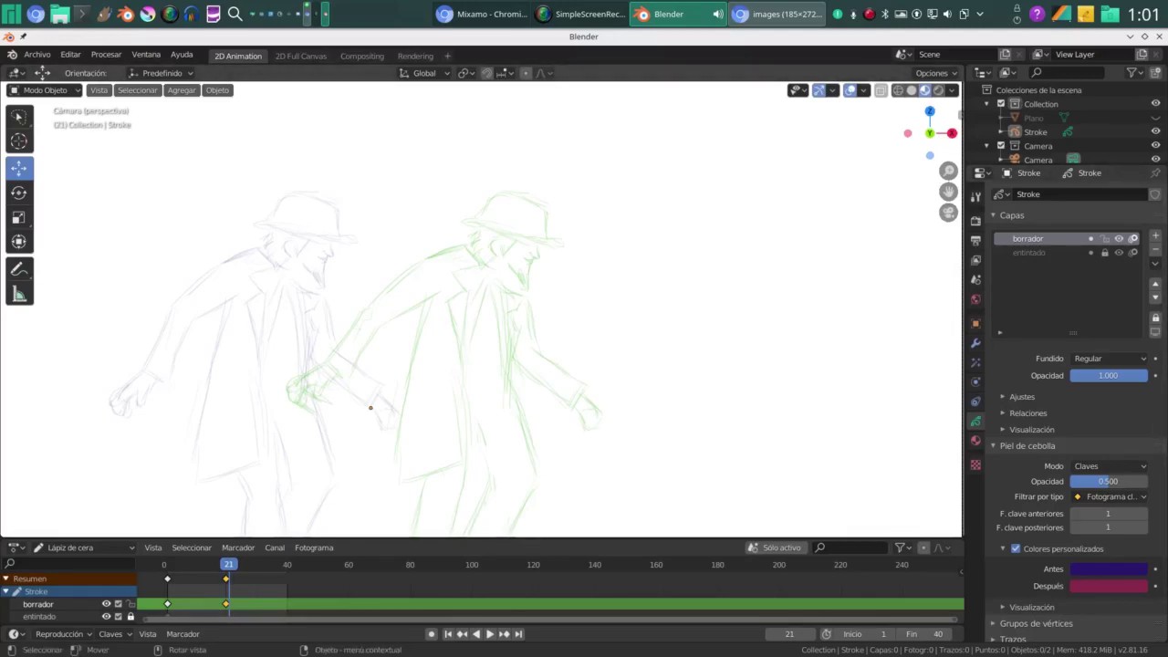
Try raising the number of following keyframes shown in the Stroke object's onion skin
scroll(371, 407, down, 1)
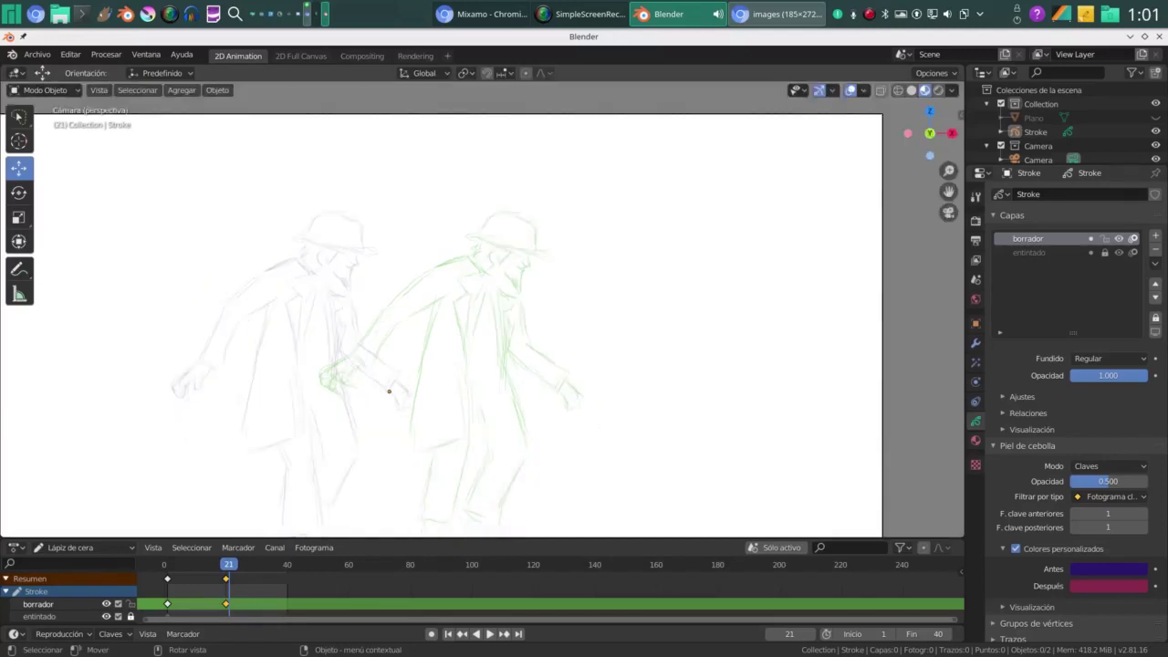
scroll(482, 310, up, 1)
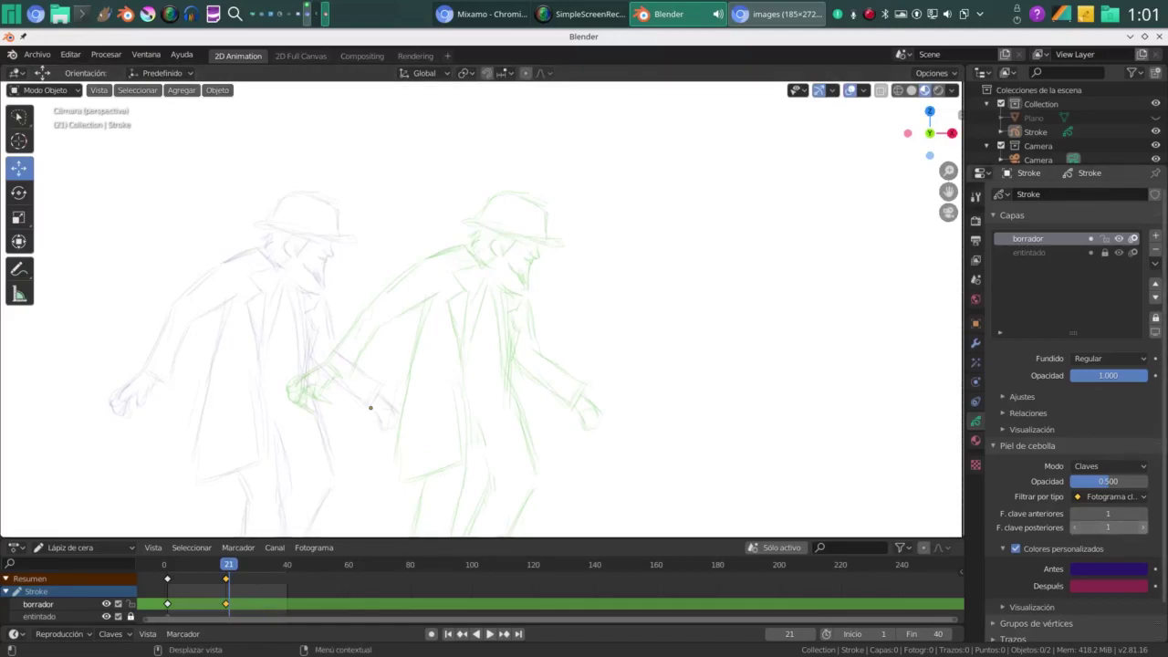
click(1144, 528)
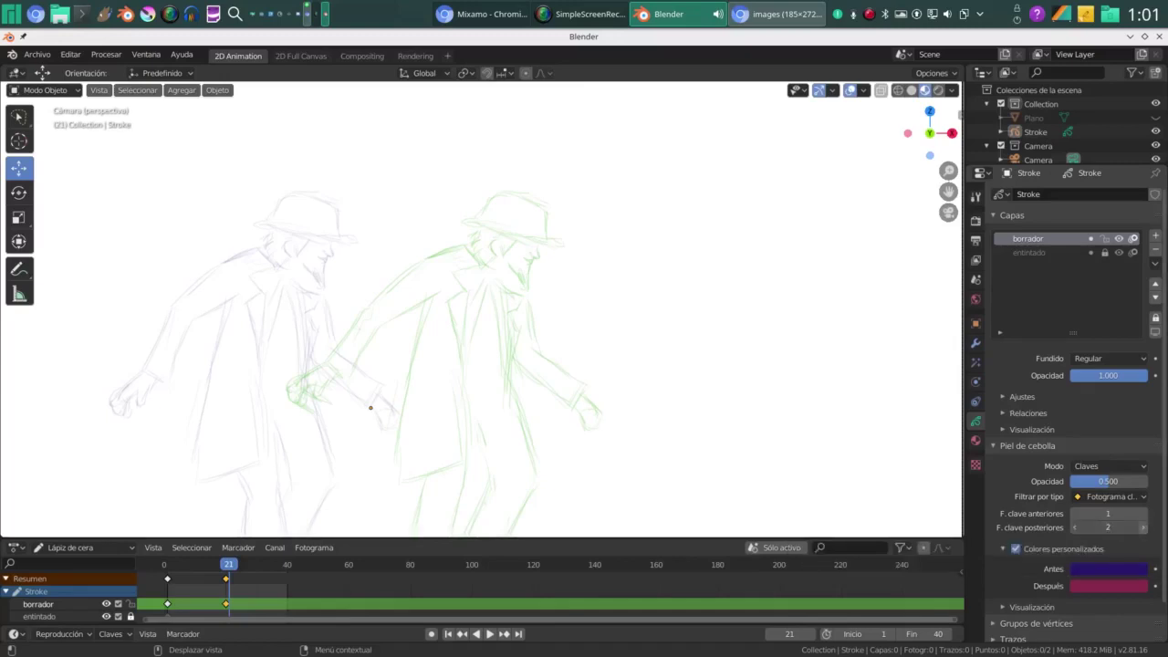
click(1143, 528)
click(1075, 527)
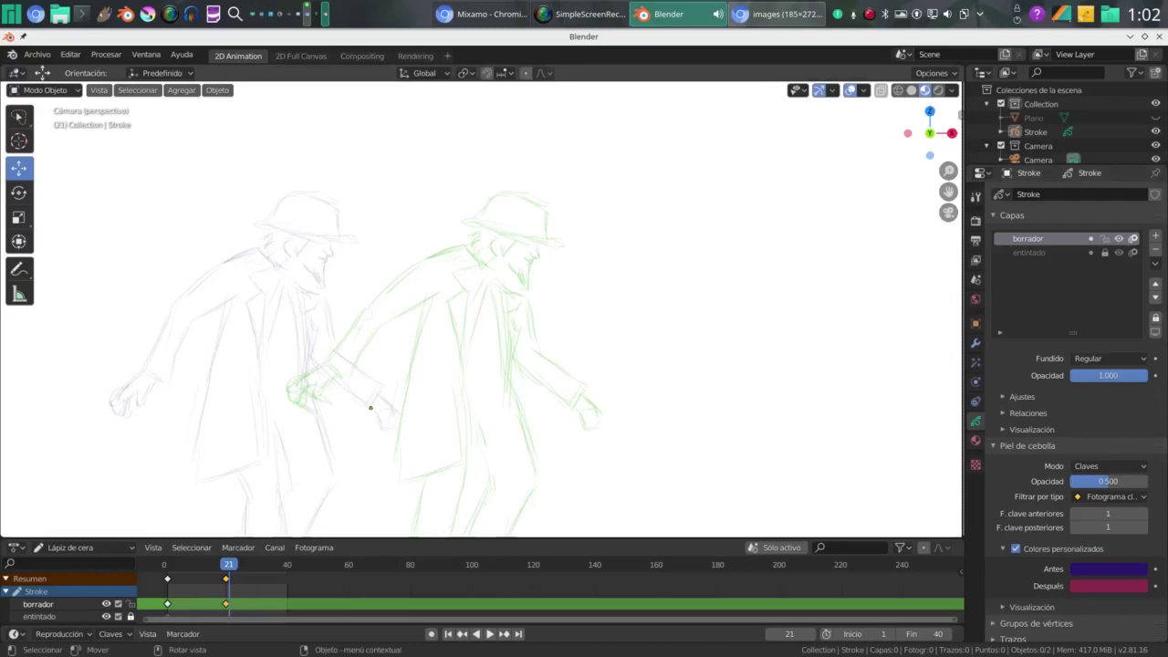
Scrub through the timeline and play the animation from frame 1 to compare the two key drawings with their onion skins
click(265, 565)
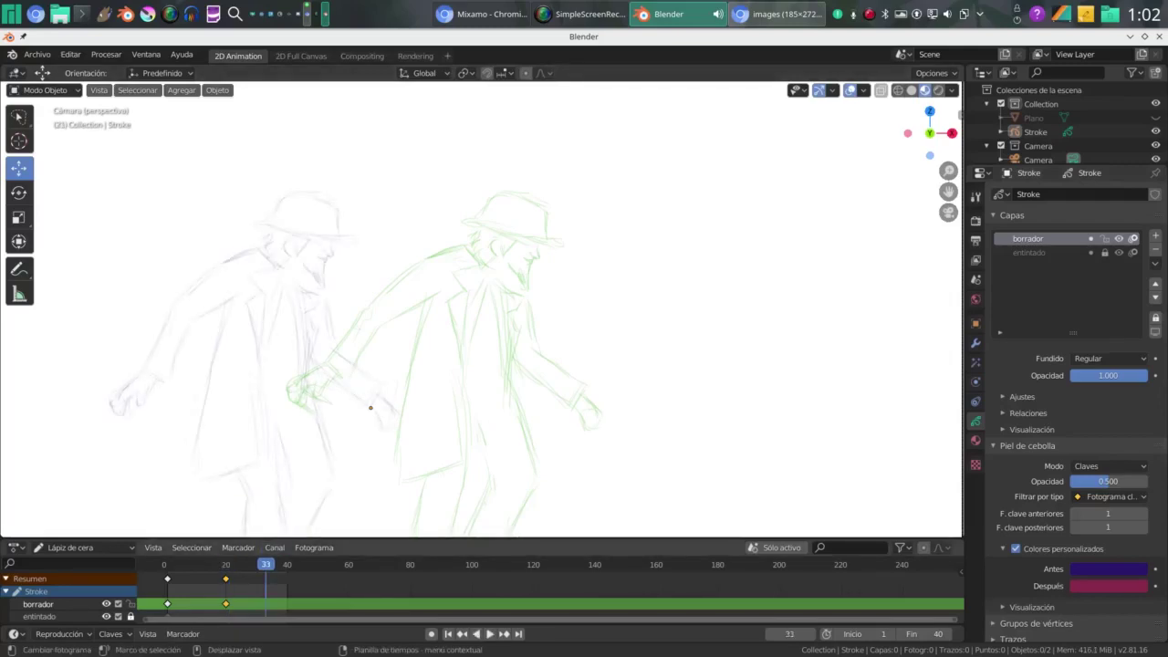
drag(266, 564, 195, 564)
key(shift+Left)
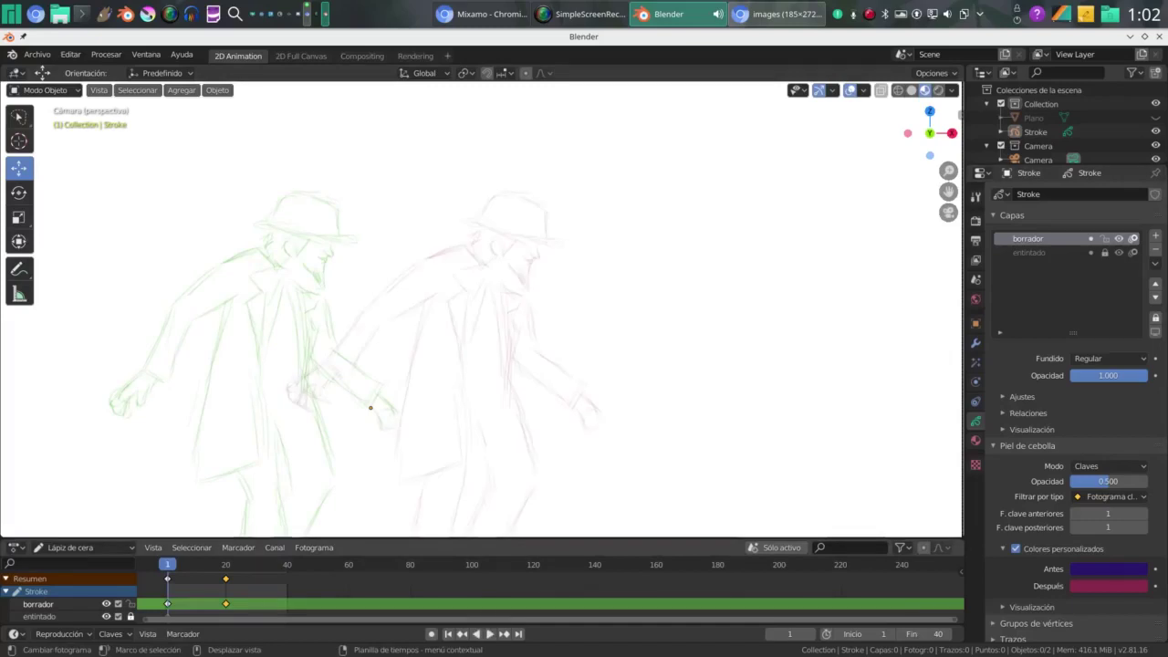
key(space)
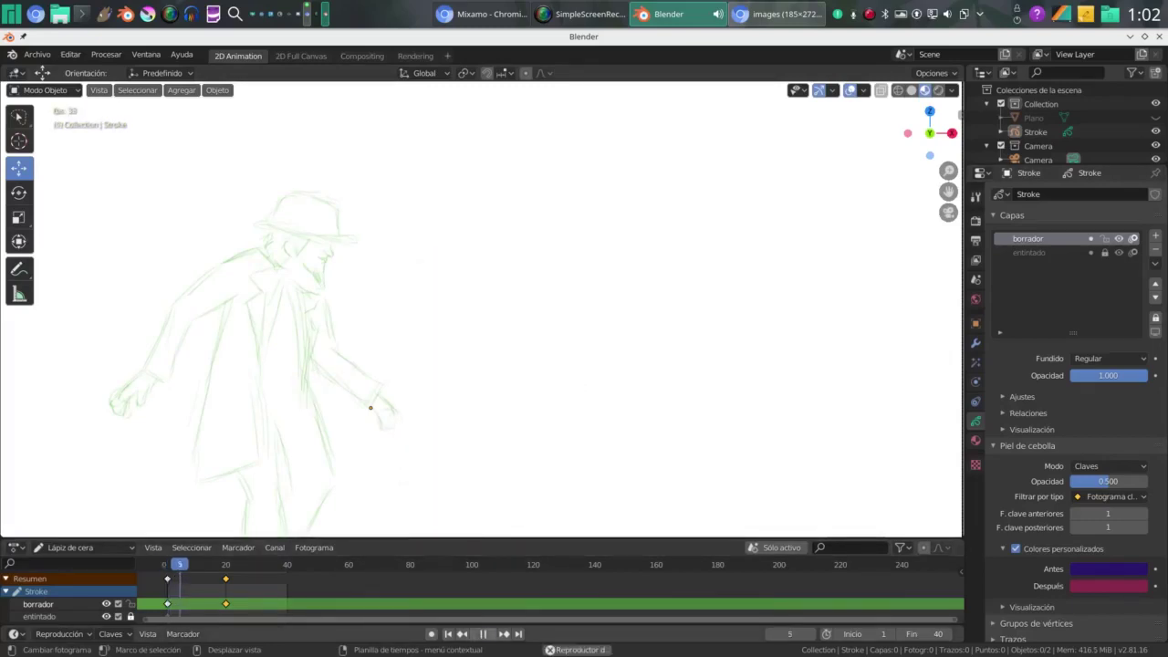
key(space)
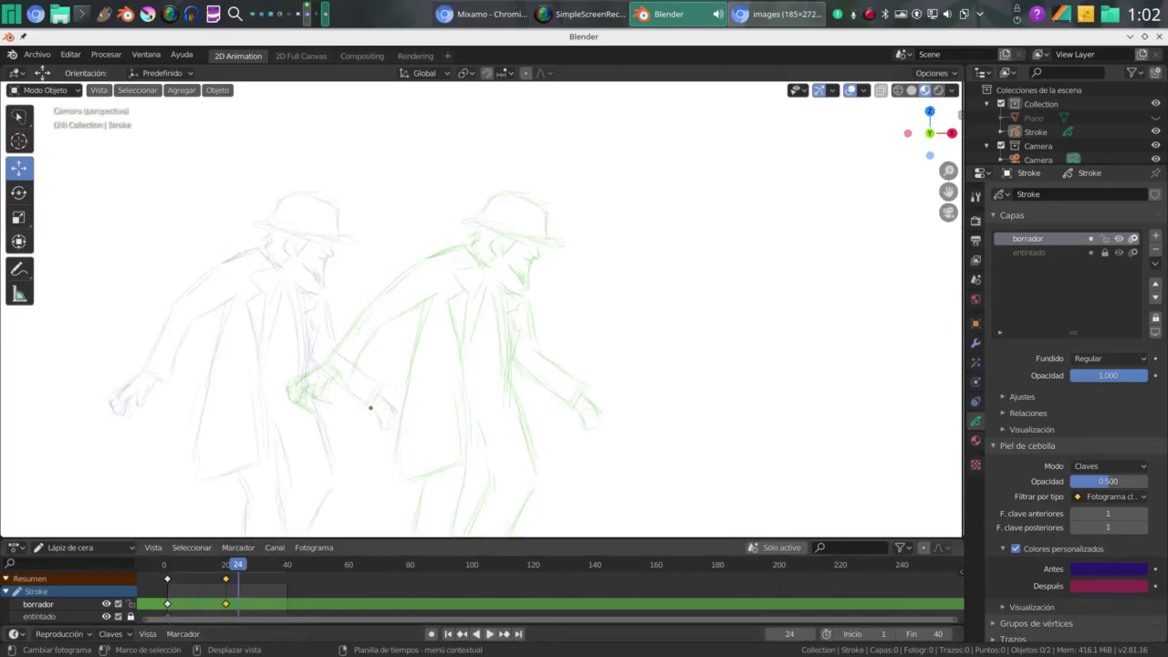
Turn off onion skinning for the borrador layer, play the animation from frame 1, and return to frame 1
key(shift+Left)
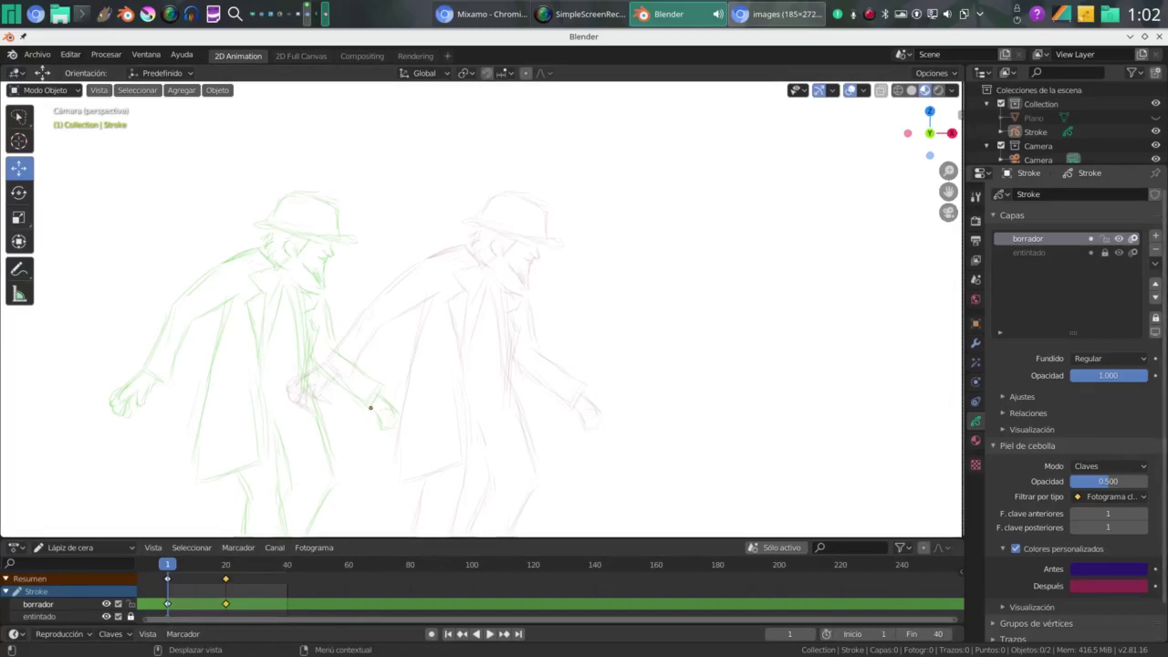
click(1134, 238)
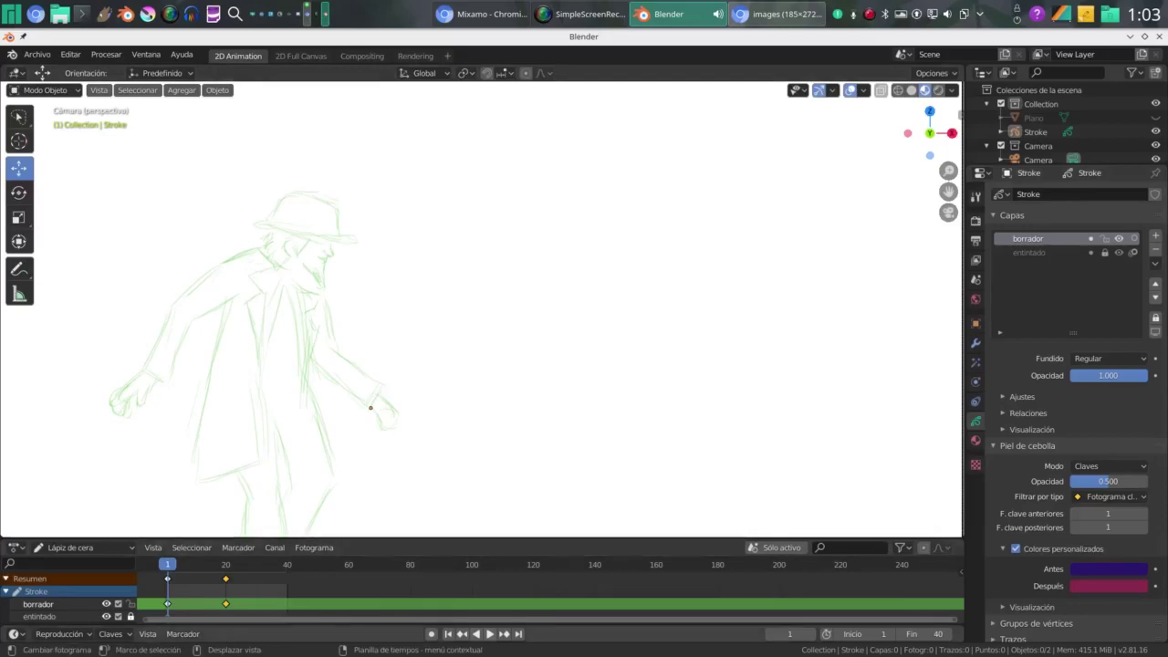
key(space)
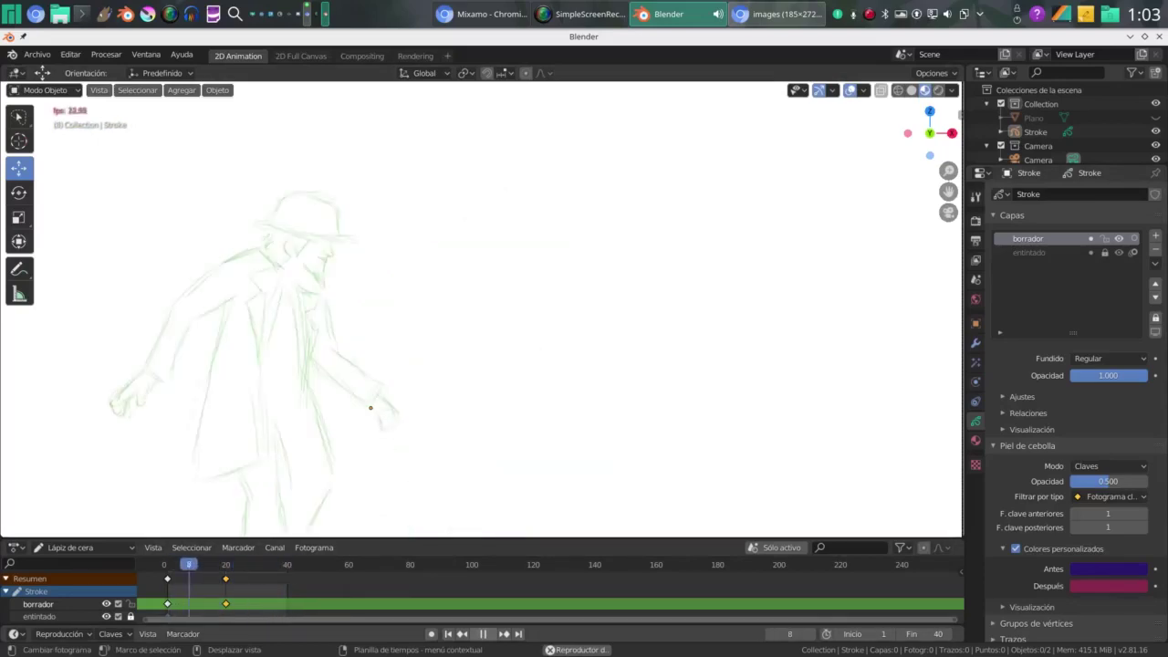
key(space)
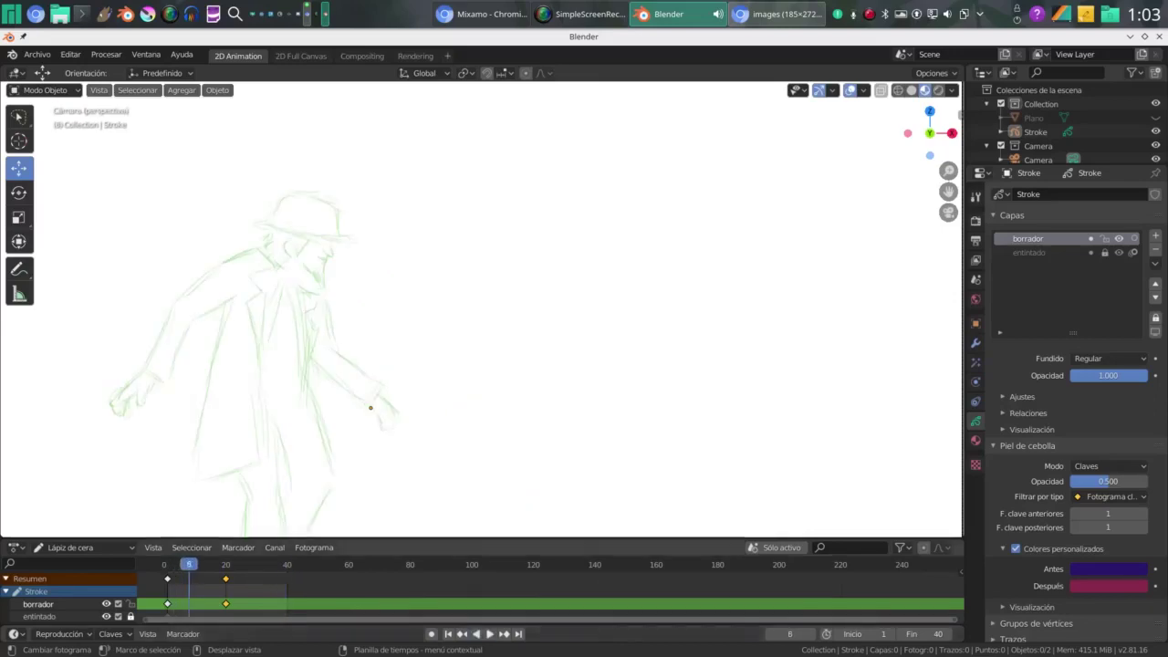
key(shift+Left)
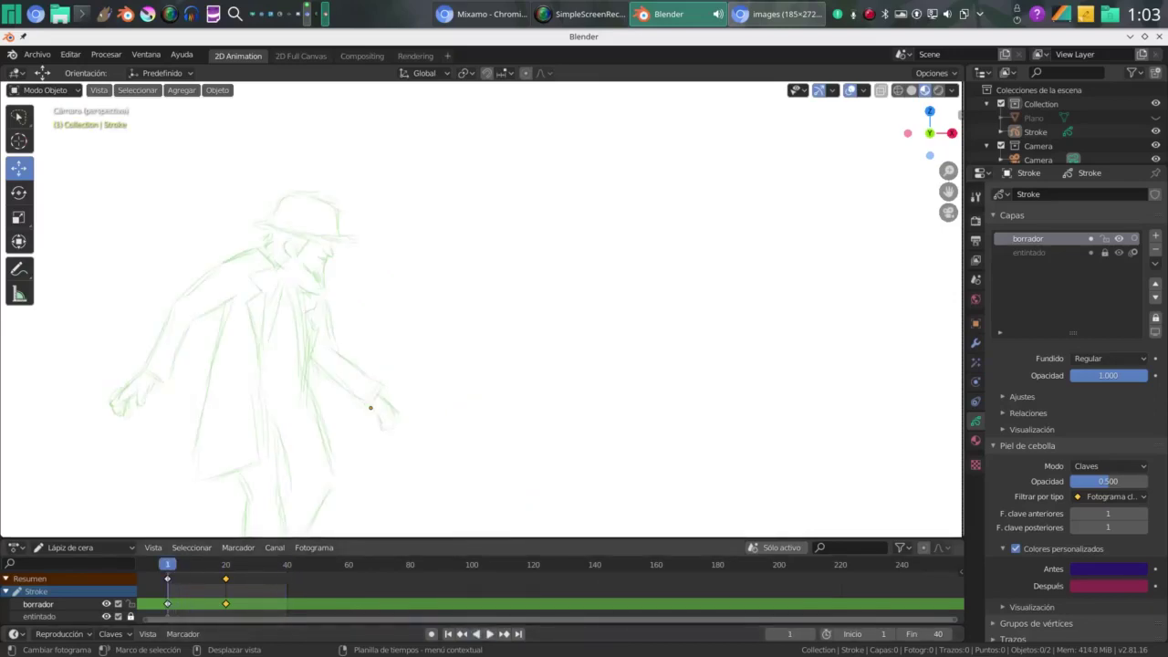
Show the Plano reference video again at frame 40 and switch the Stroke drawing to Edit Mode
key(shift+Right)
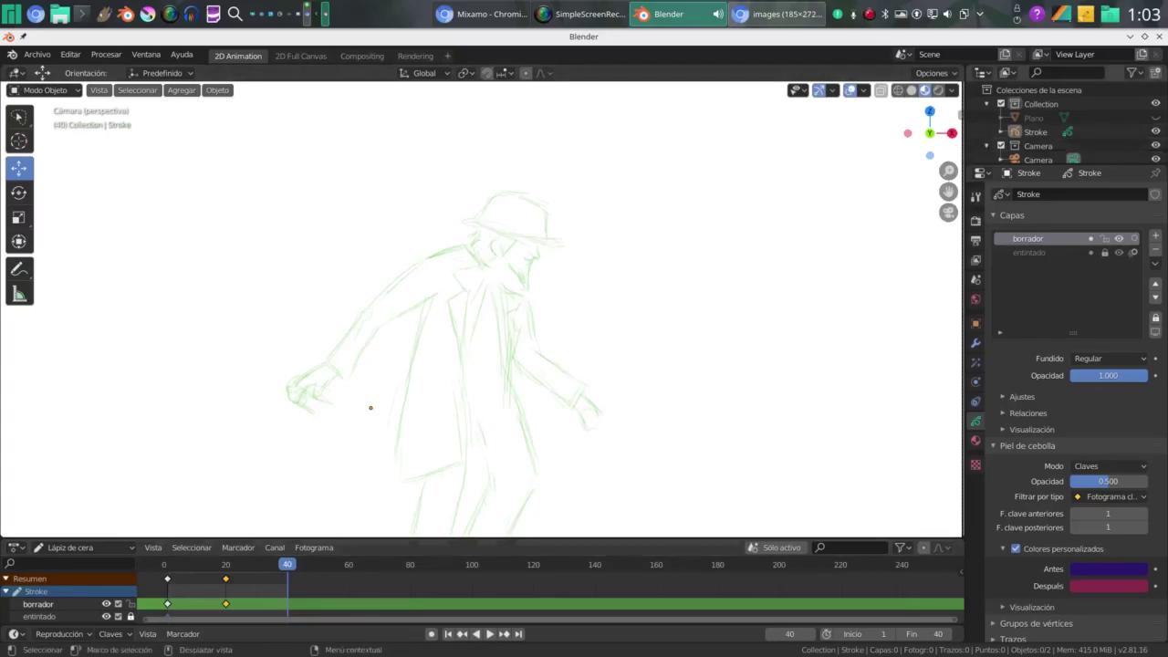
click(1155, 117)
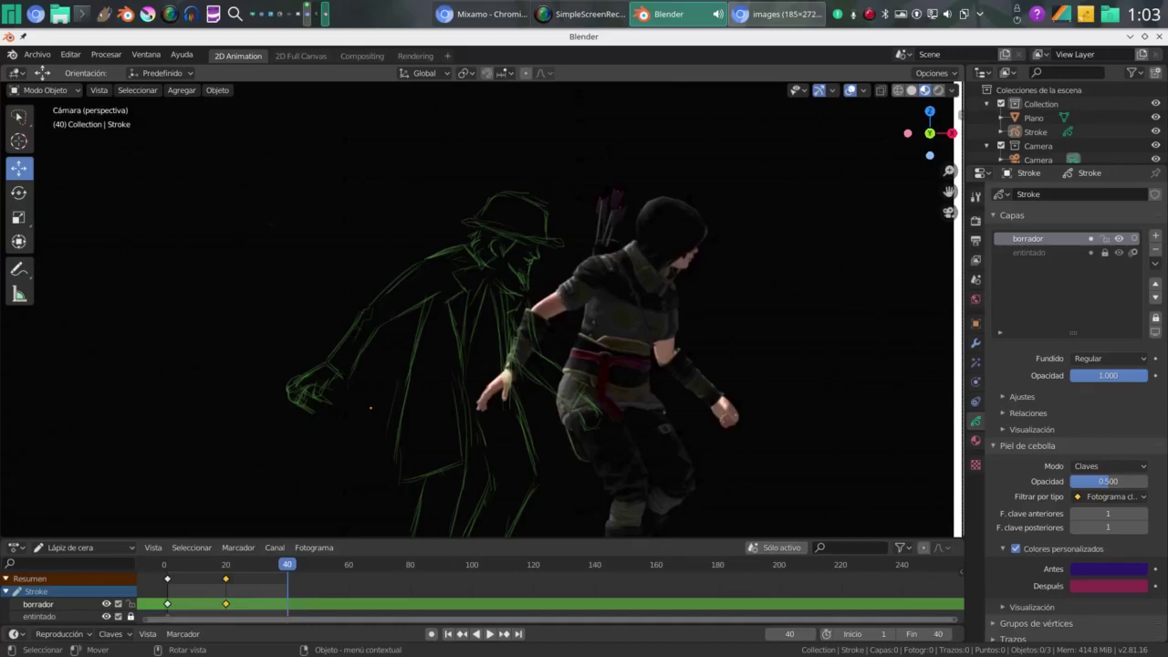
click(507, 375)
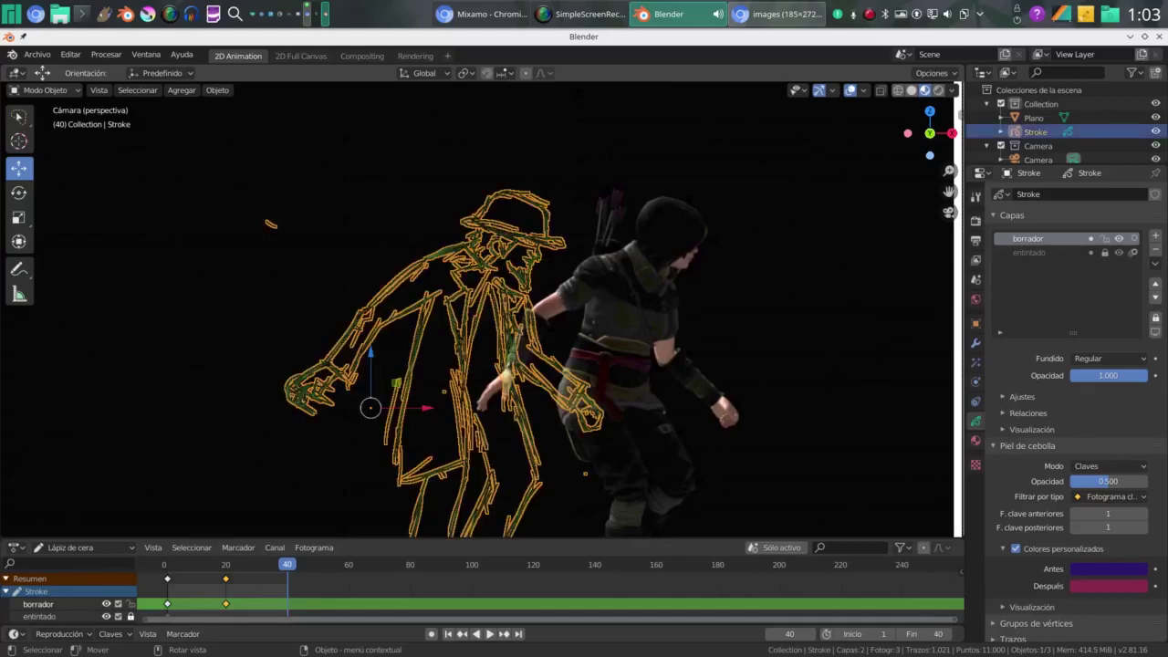
click(44, 89)
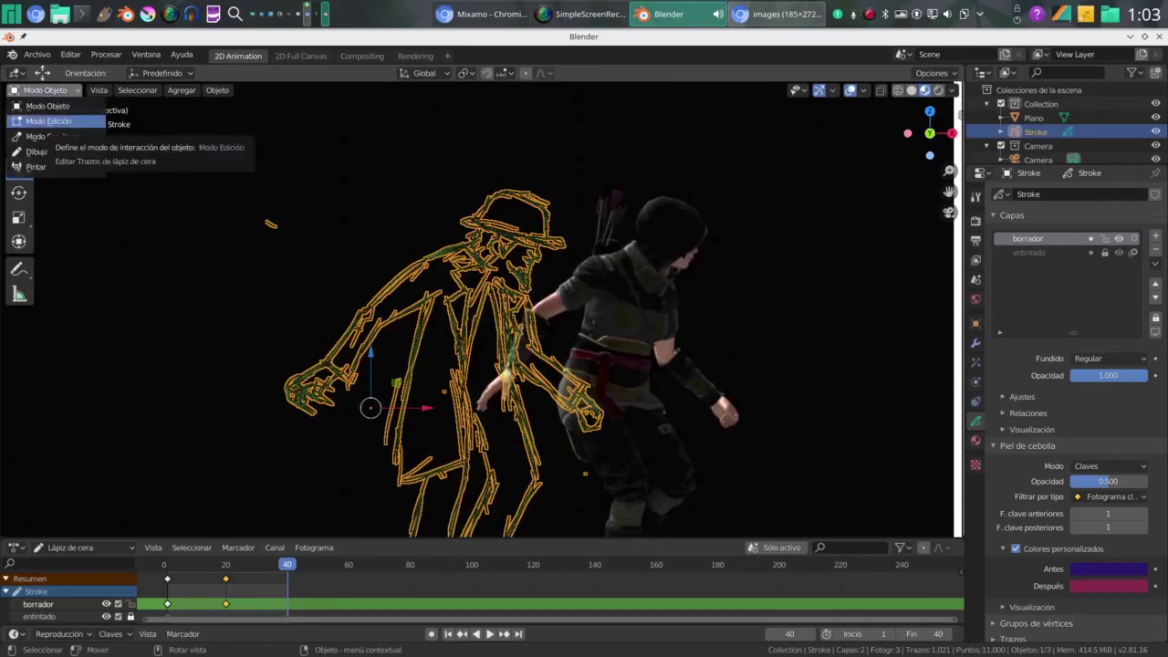
click(48, 121)
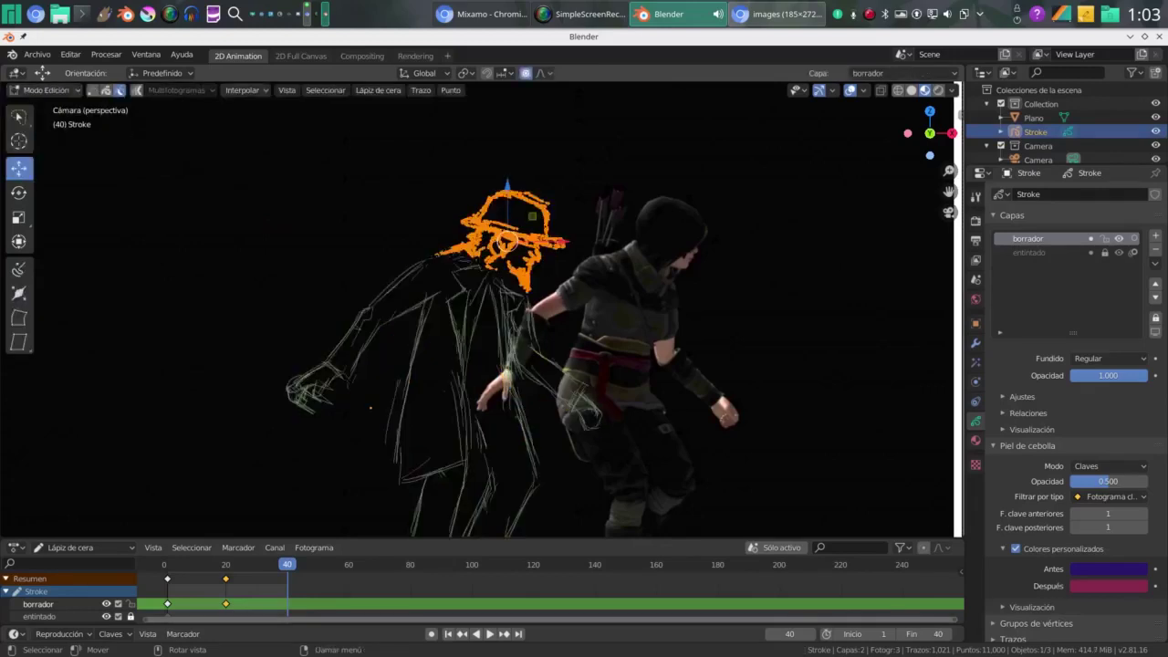
Select all strokes at frame 40 and move the whole drawing along X onto the archer in the reference video
key(a)
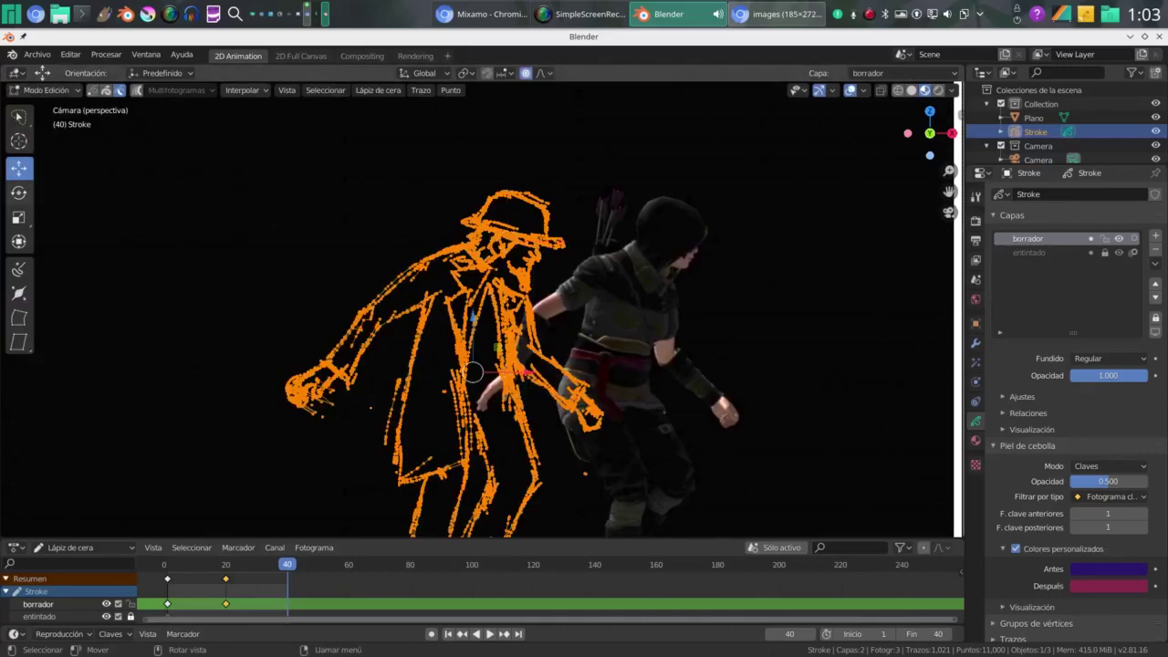
drag(509, 373, 673, 373)
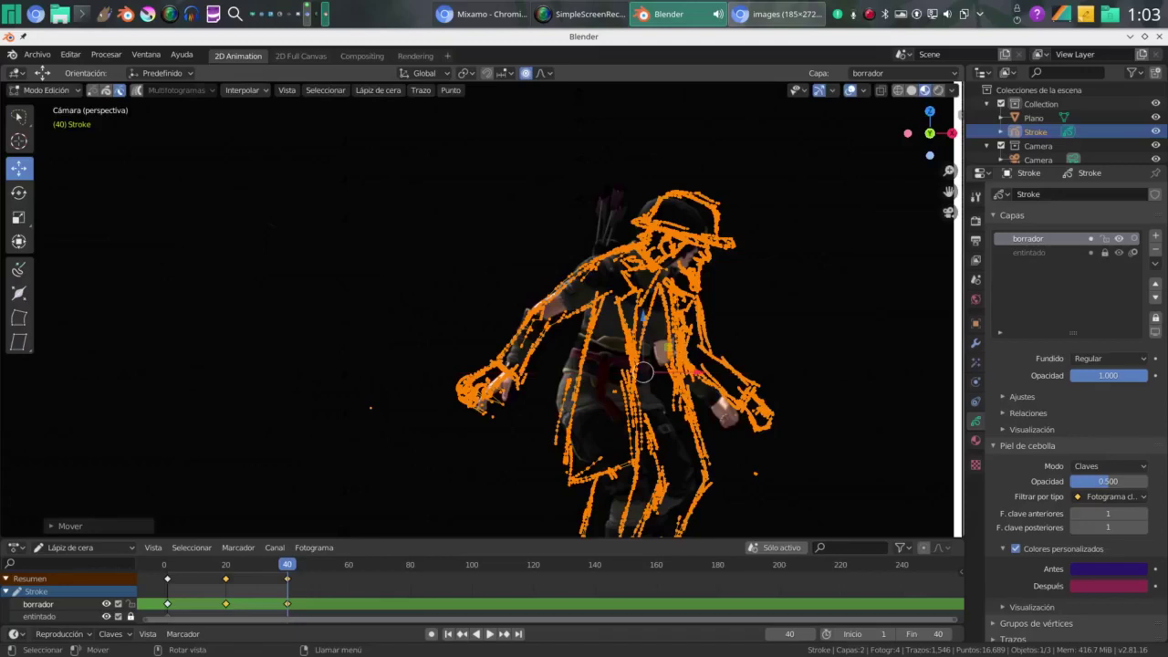
scroll(481, 311, up, 3)
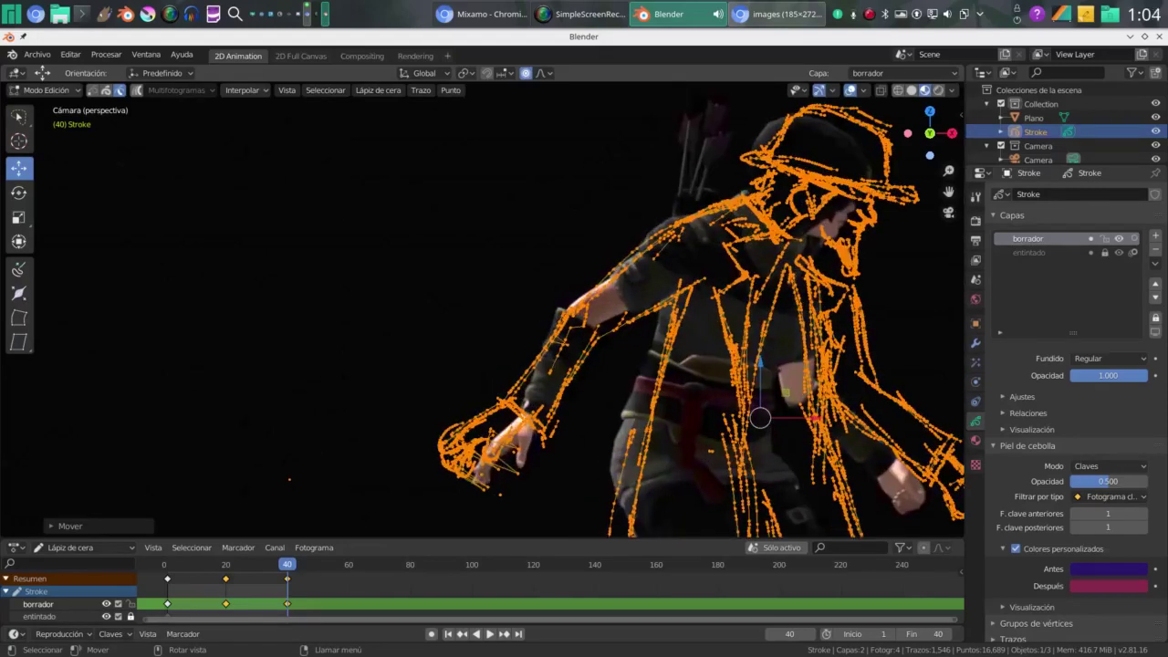
scroll(483, 324, down, 2)
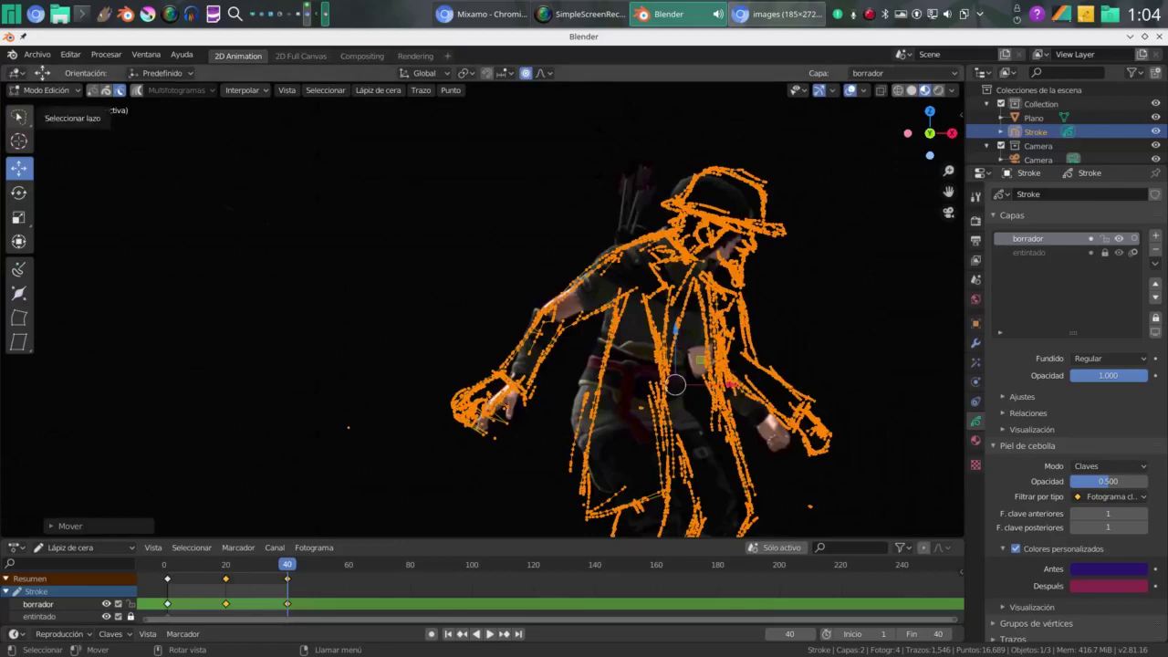
Select the head and hat strokes at frame 40 and rotate them slightly to match the archer's head tilt
key(alt+a)
click(18, 117)
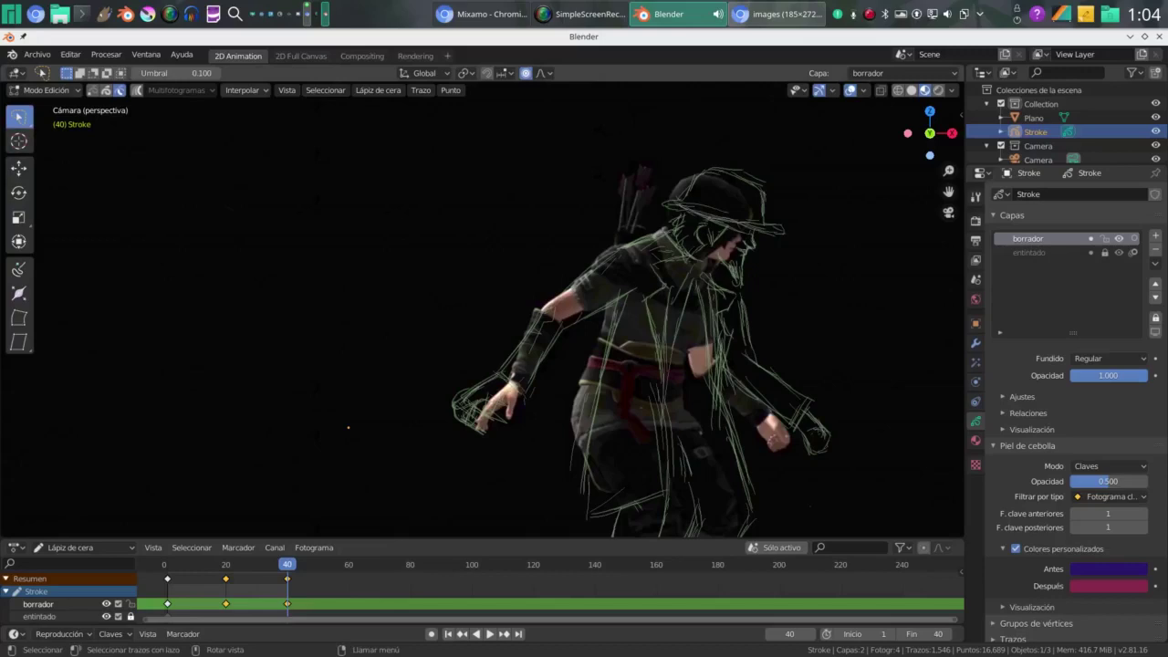
mouse_move(747, 291)
mouse_down()
mouse_move(673, 257)
mouse_move(649, 187)
mouse_move(781, 148)
mouse_move(808, 224)
mouse_move(751, 288)
mouse_up()
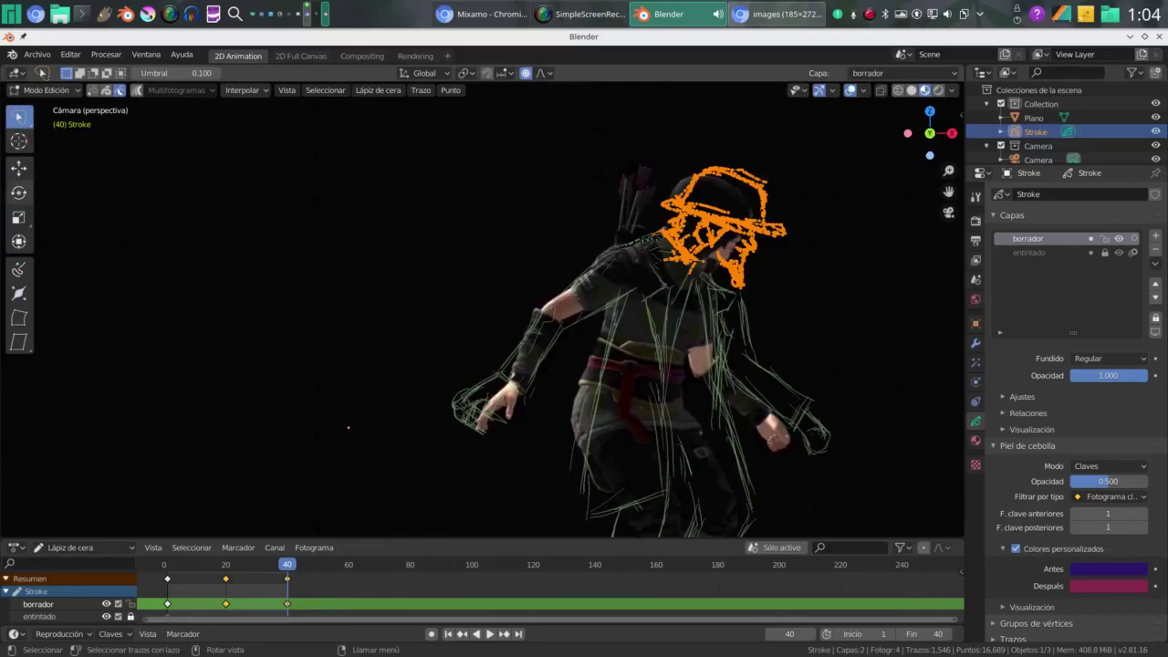
click(18, 191)
key(r)
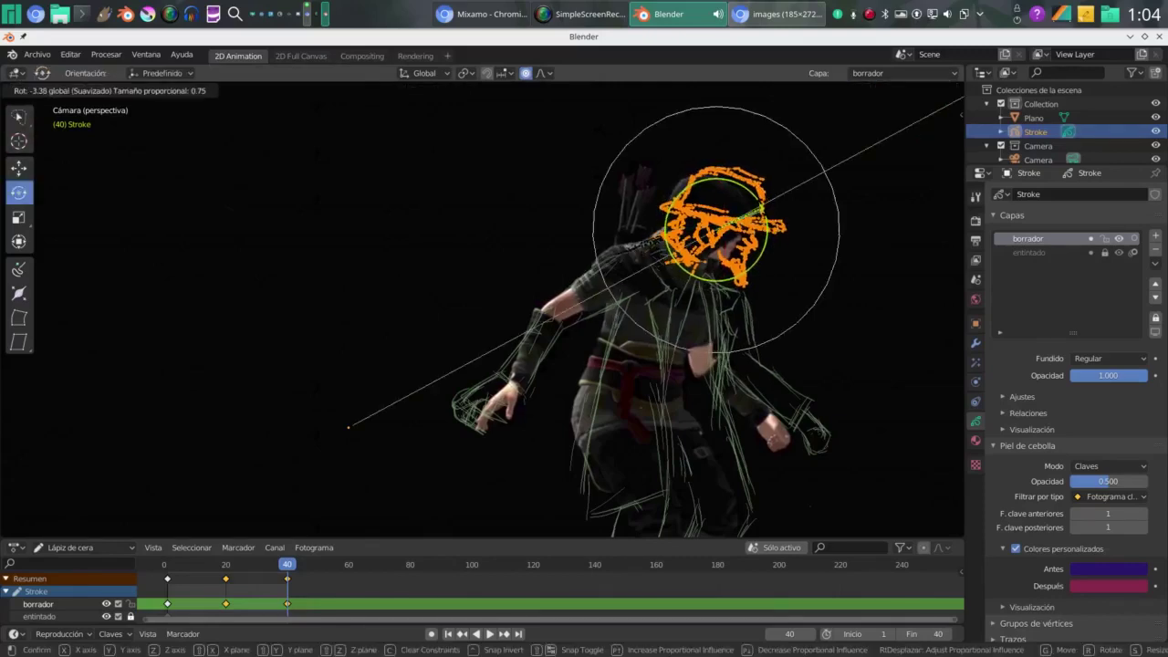
click(348, 426)
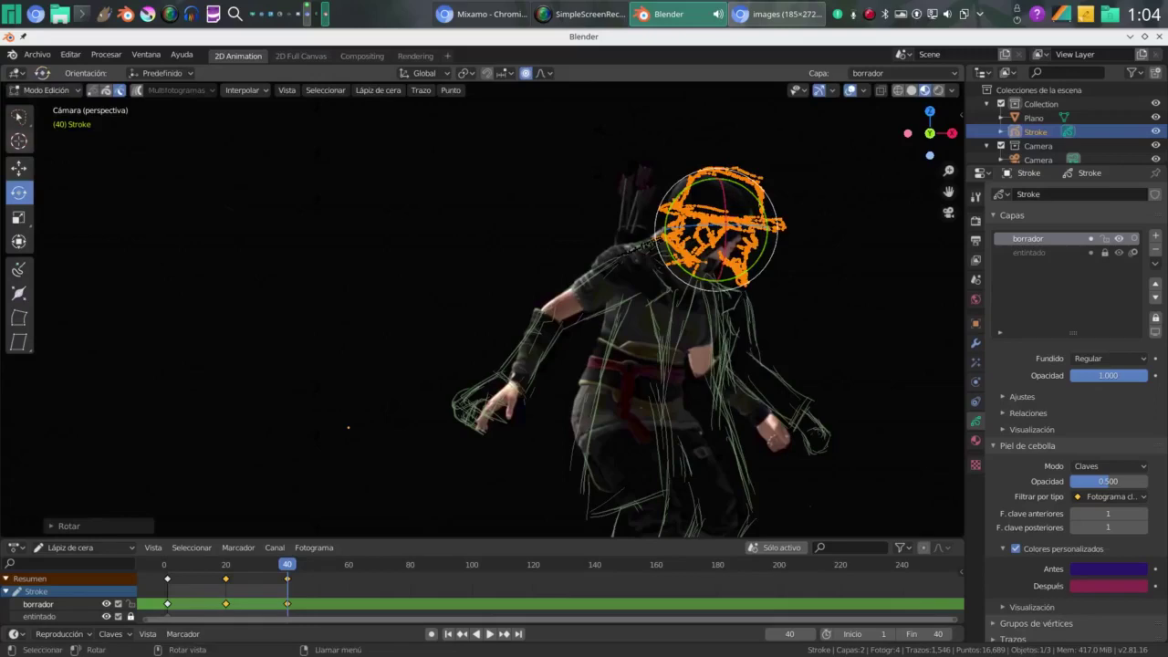
Move the selected head and hat strokes along X onto the archer's head
click(18, 168)
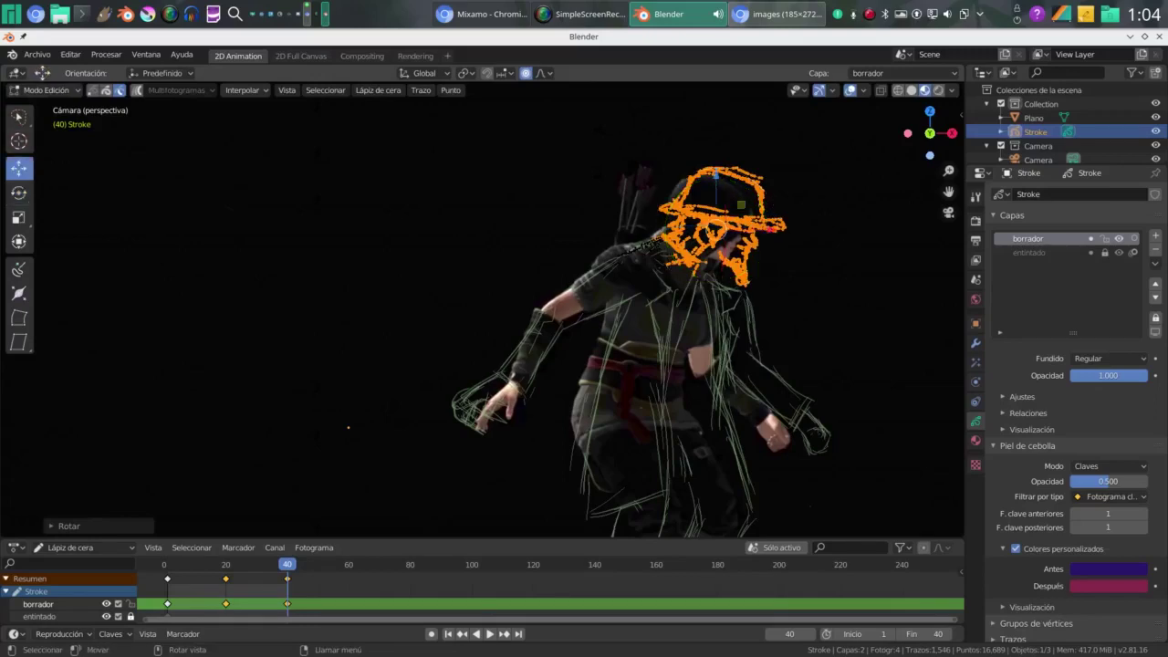
key(g)
key(x)
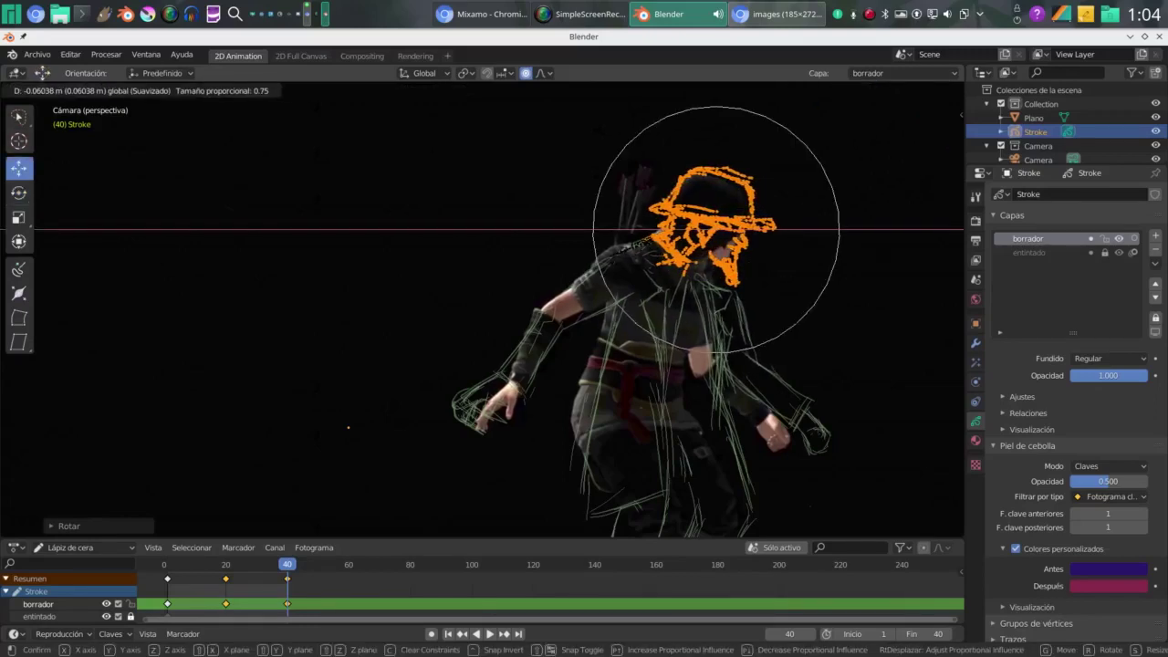
click(348, 426)
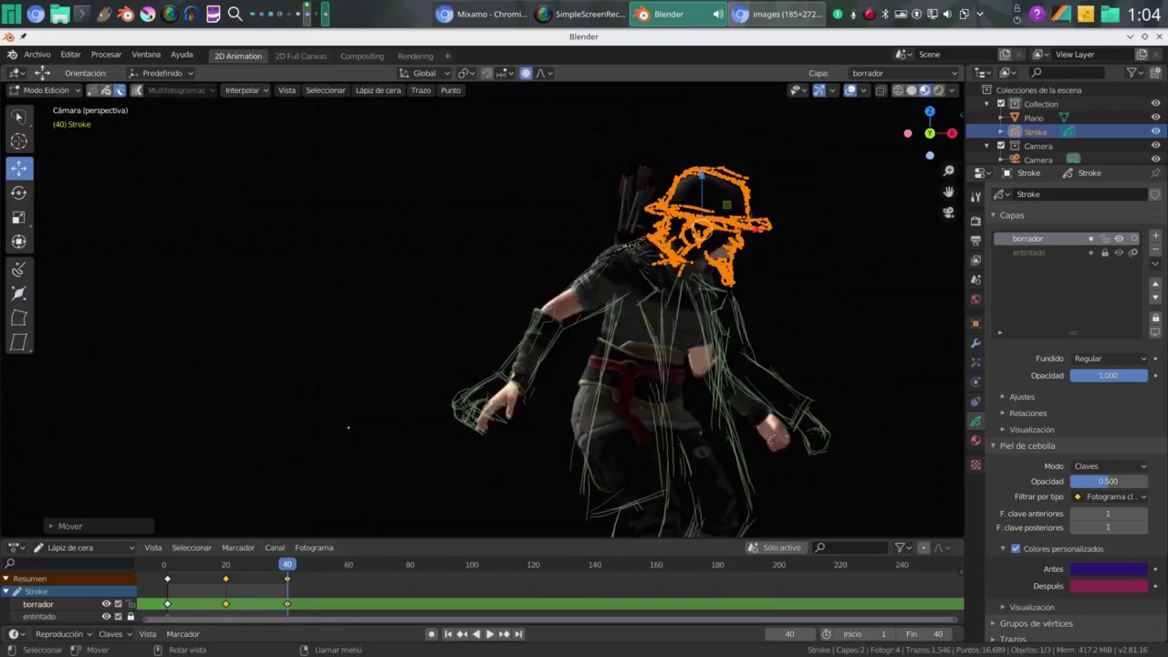
Select the rear forearm and hand strokes at frame 40 and rotate them about -7.4 degrees with proportional editing
key(alt+a)
key(w)
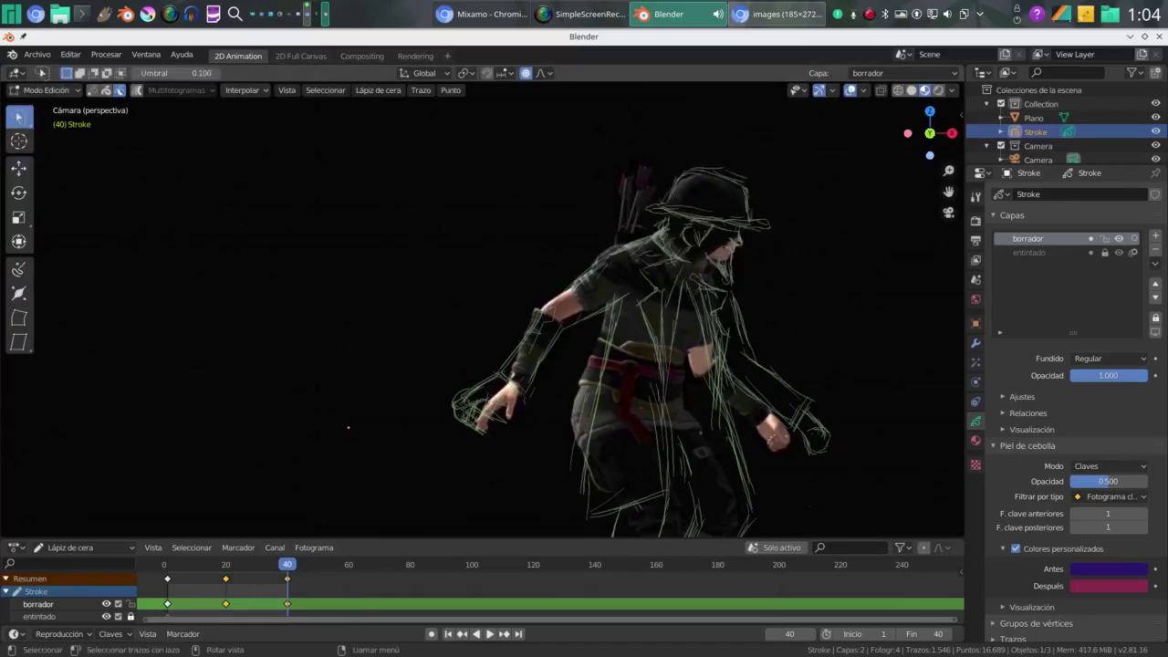
mouse_move(553, 314)
mouse_down()
mouse_move(511, 330)
mouse_move(503, 438)
mouse_move(406, 402)
mouse_move(493, 315)
mouse_up()
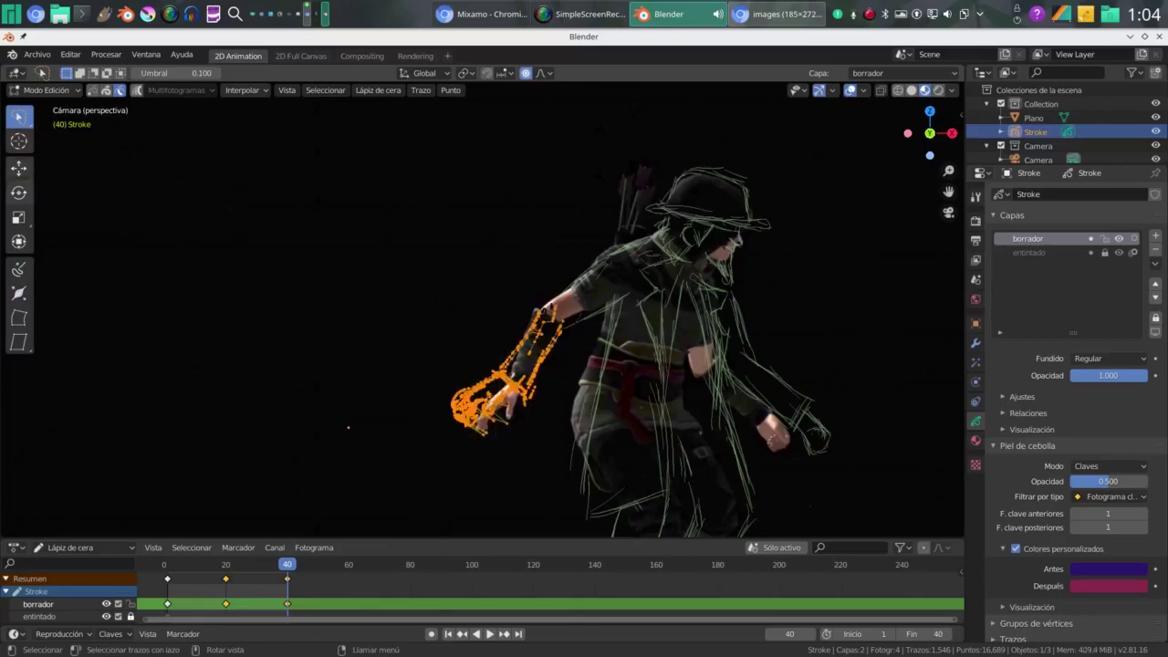
click(18, 193)
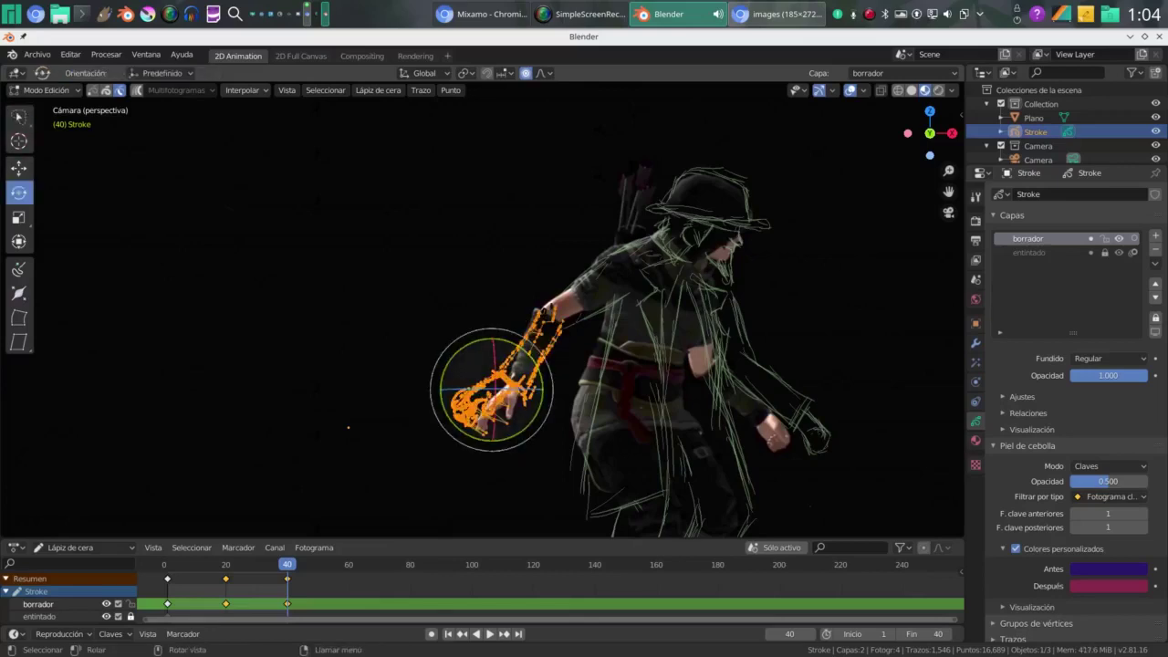
key(r)
scroll(347, 426, down, 3)
scroll(348, 426, up, 2)
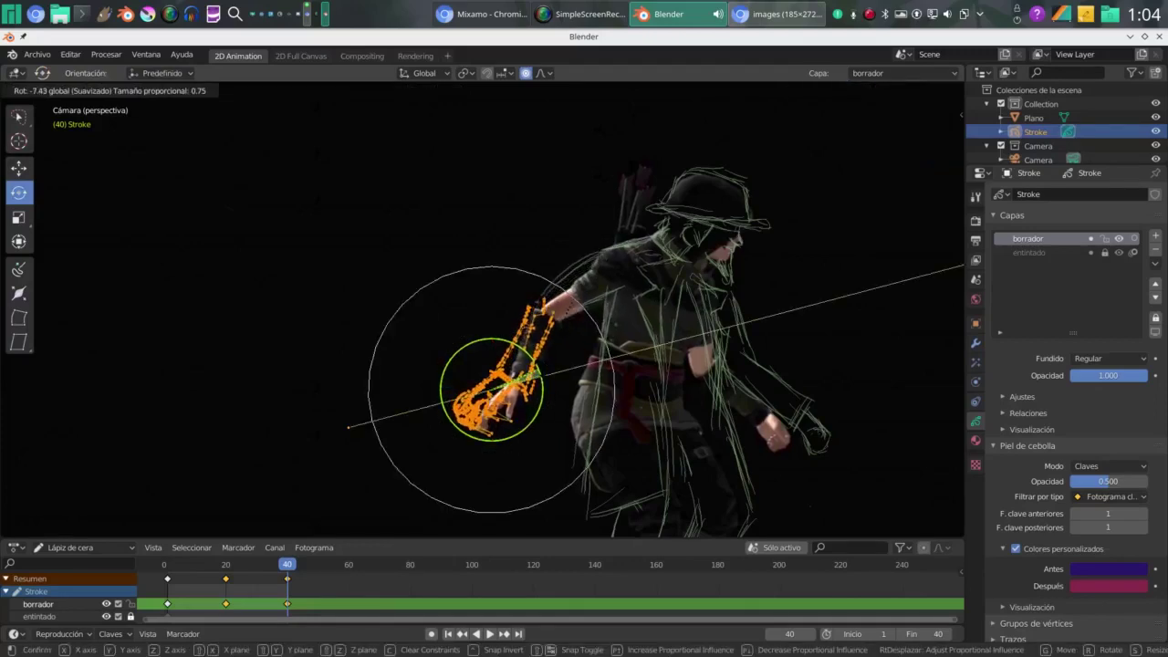
click(348, 427)
Move the rear forearm and hand about 0.06 m toward the archer's arm and rotate them a further -4.6 degrees or so
click(18, 168)
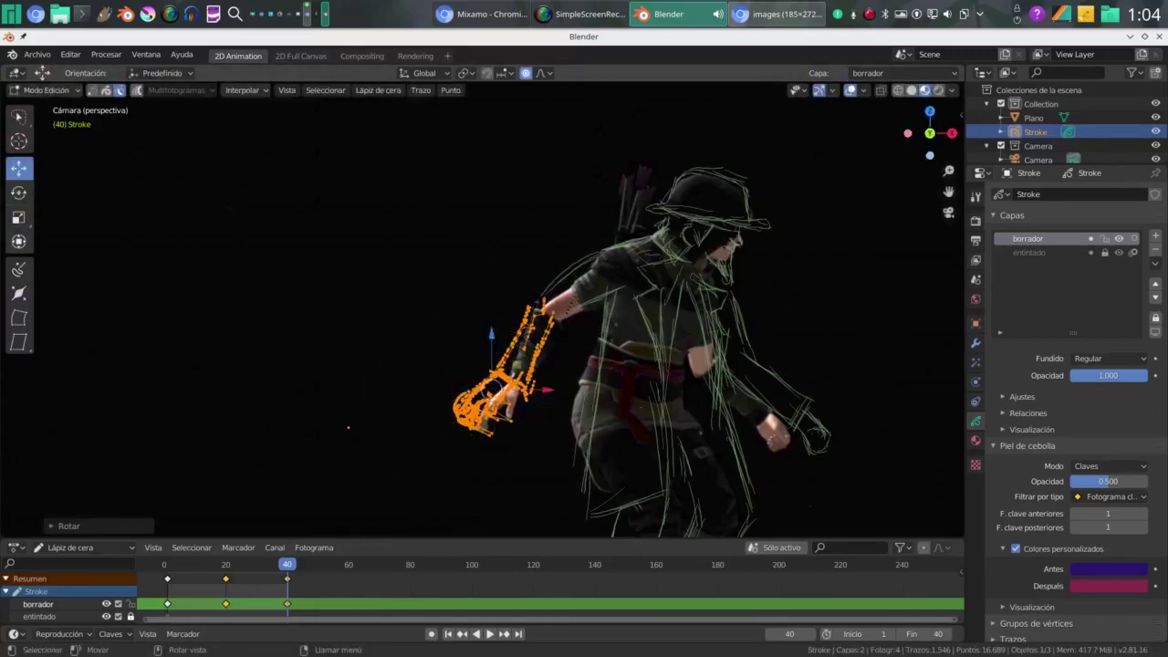
key(g)
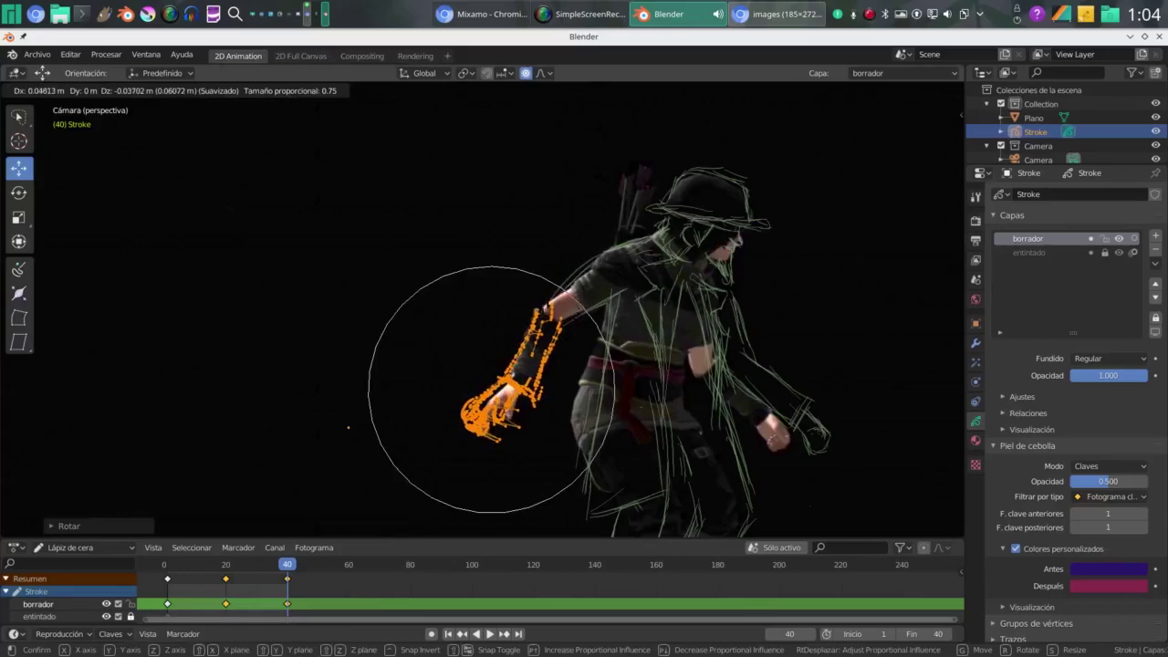
click(348, 427)
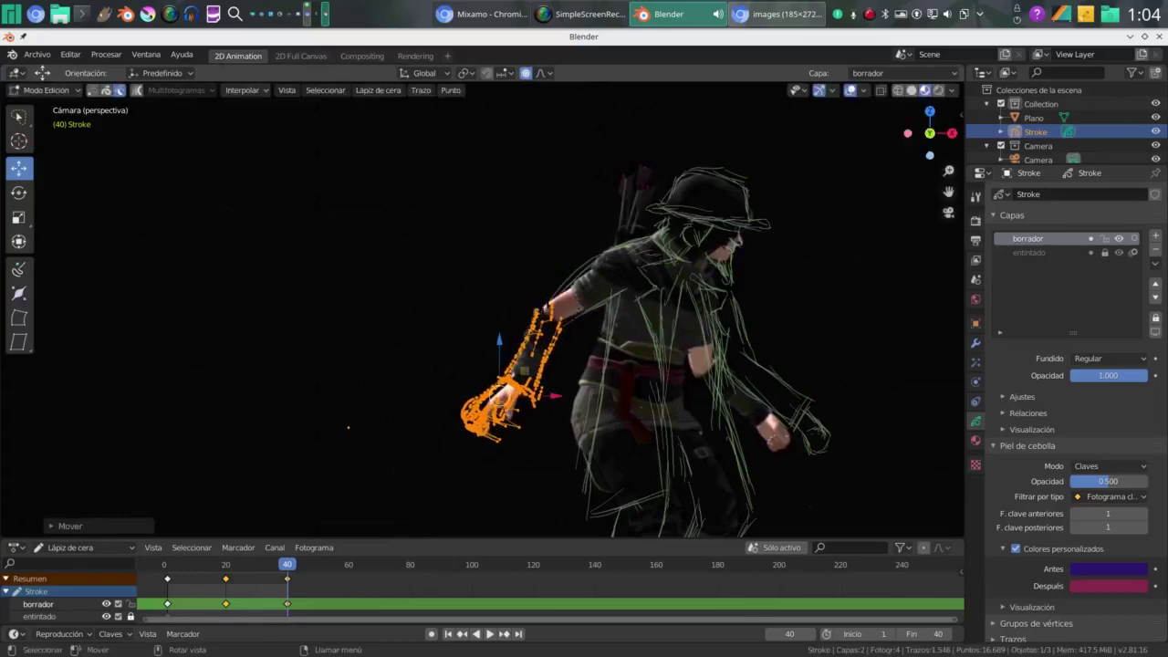
key(shift+space)
key(r)
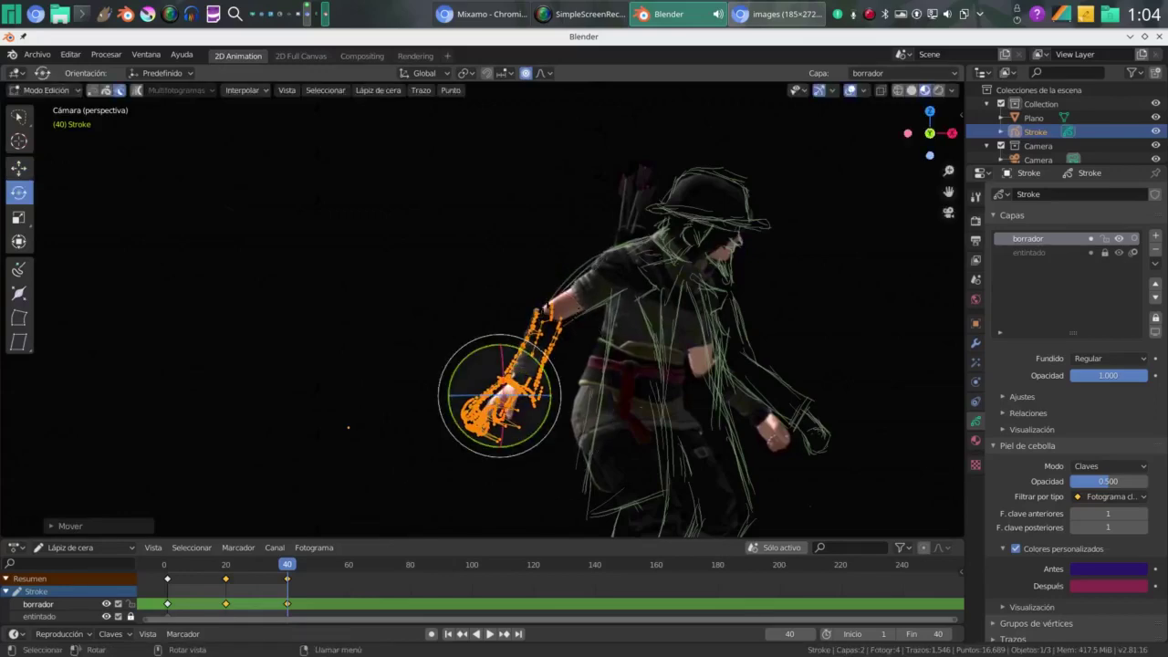
key(r)
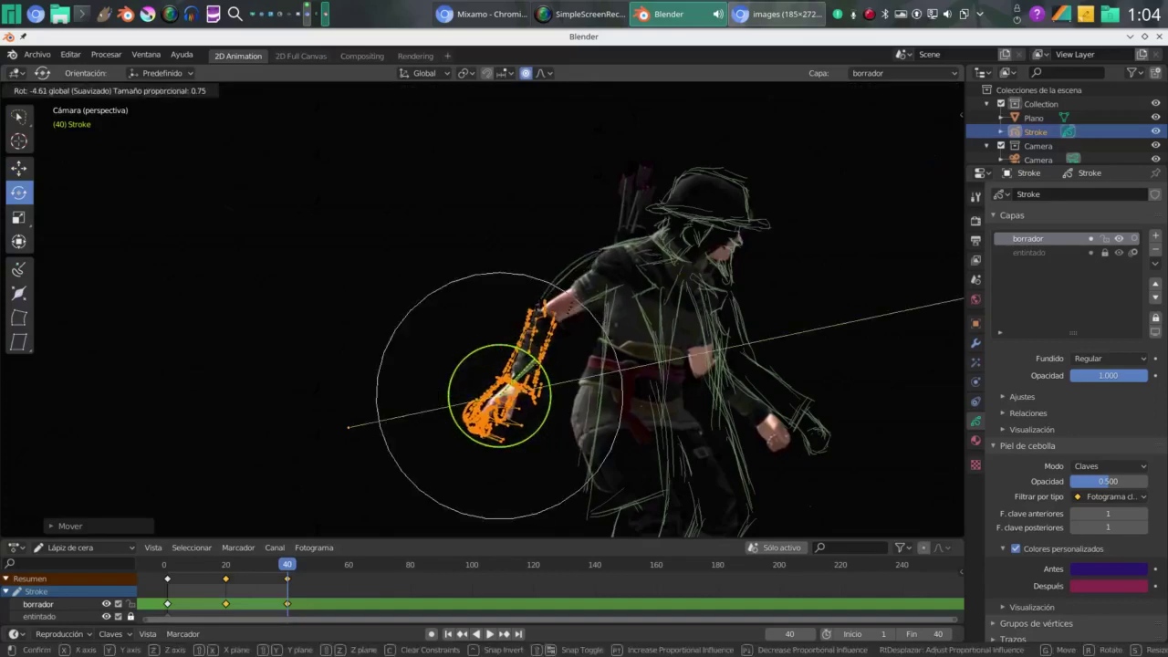
click(348, 426)
Shift the rear forearm and hand strokes along X by about 0.044 m onto the archer's forearm
key(shift+space)
key(g)
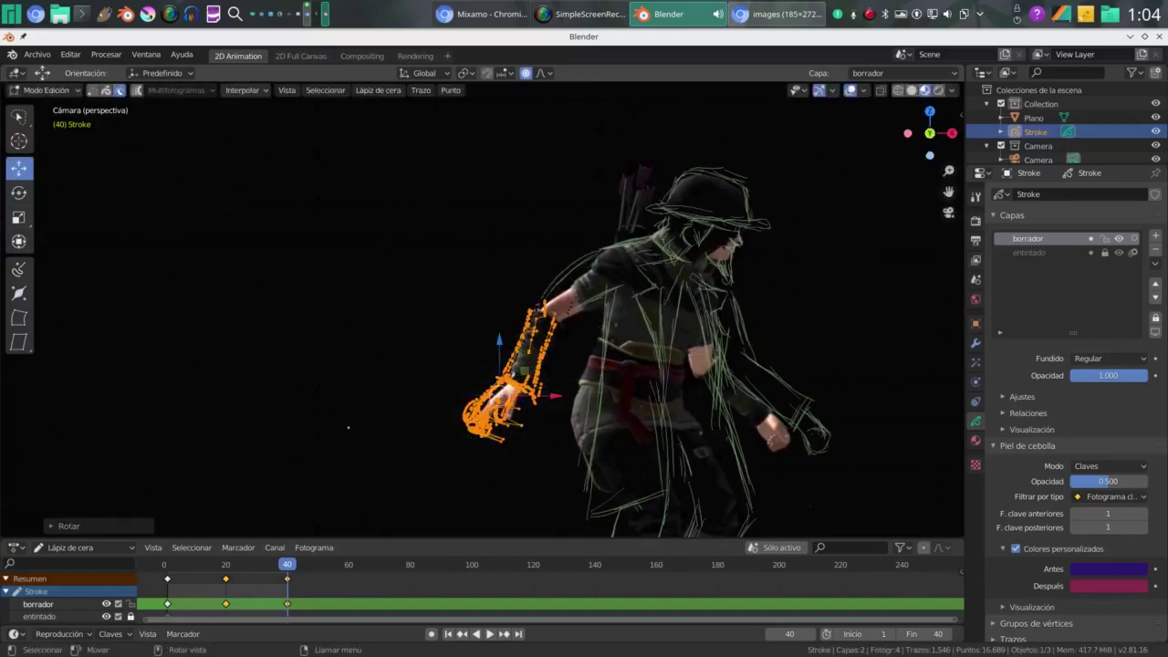
key(g)
key(x)
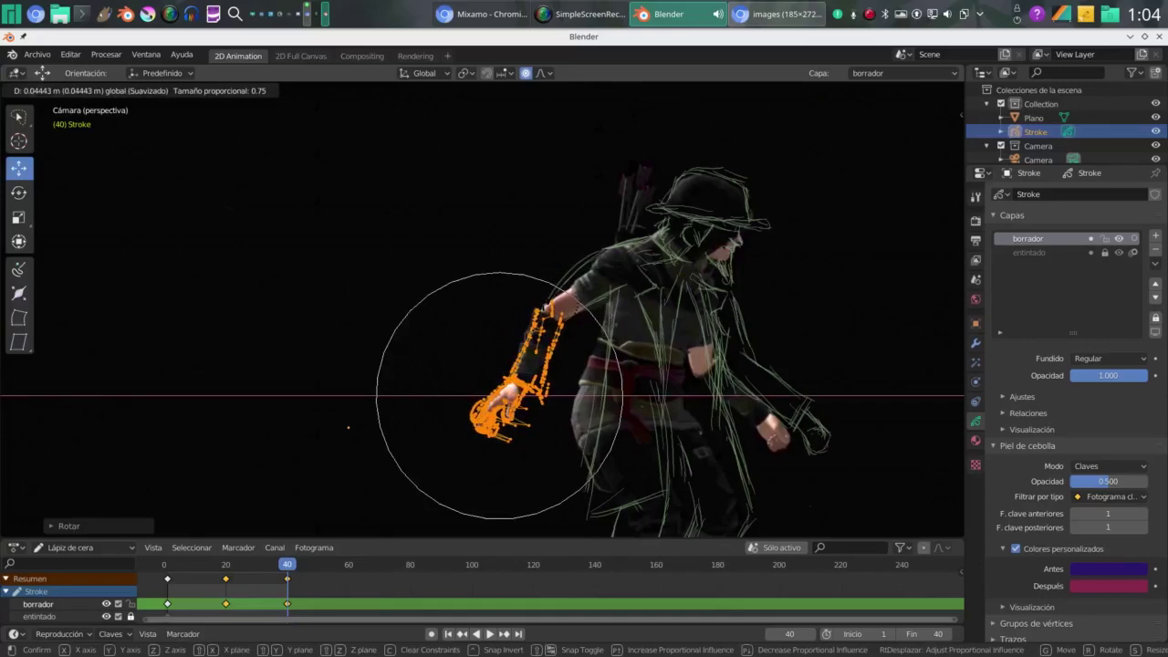
click(348, 426)
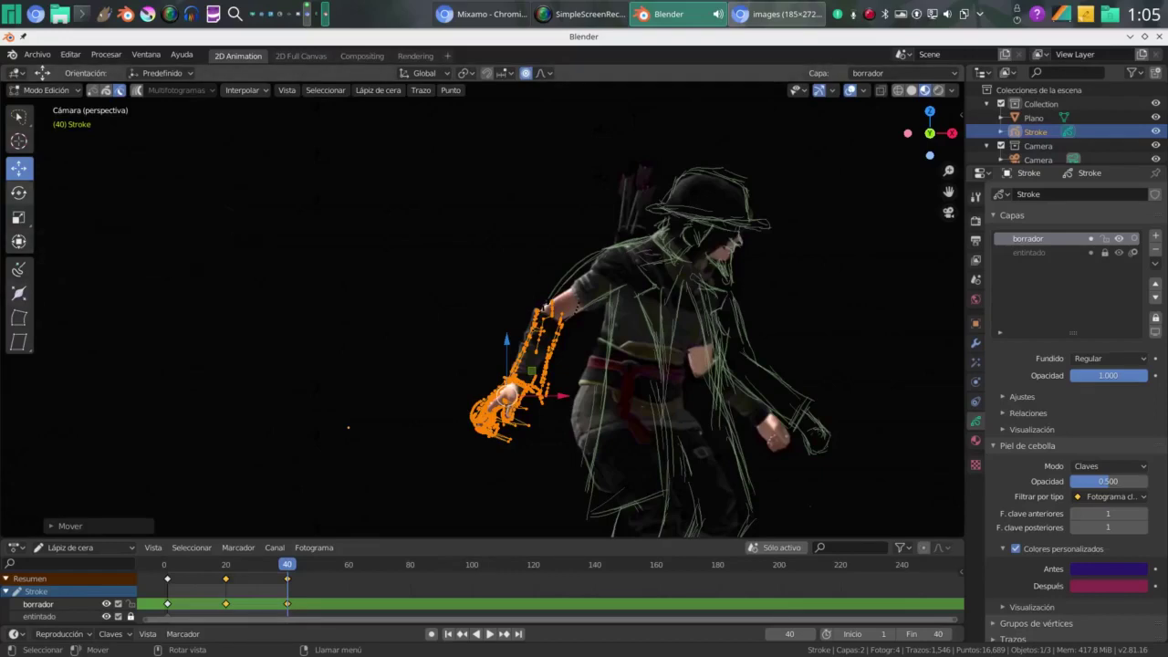
key(alt+a)
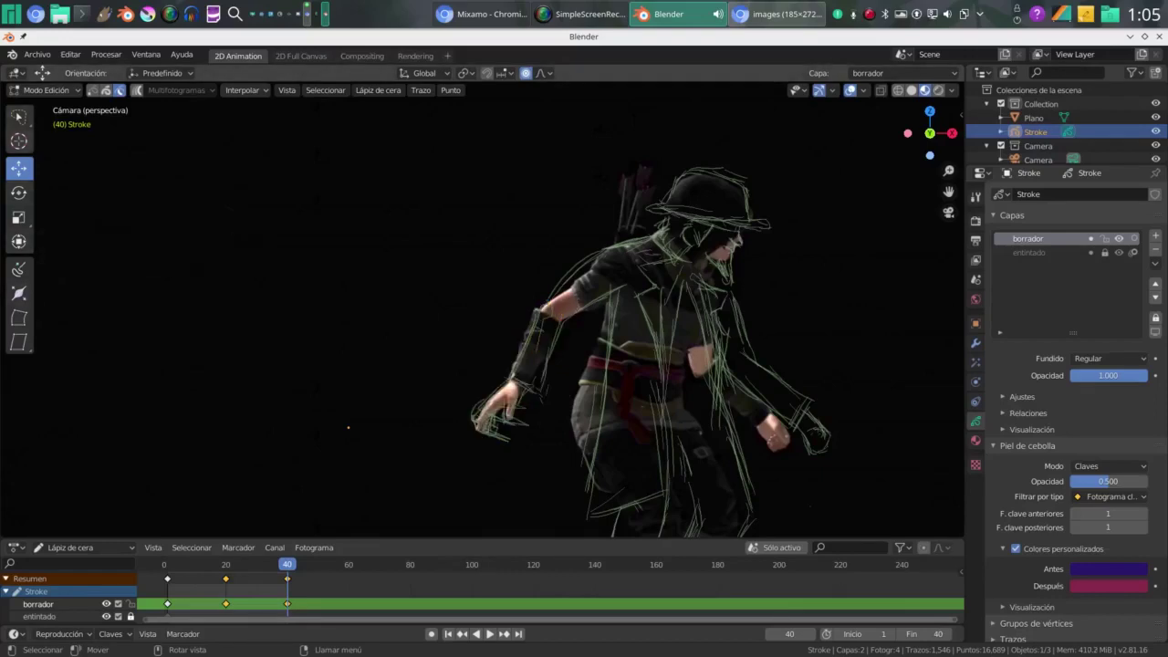
click(19, 116)
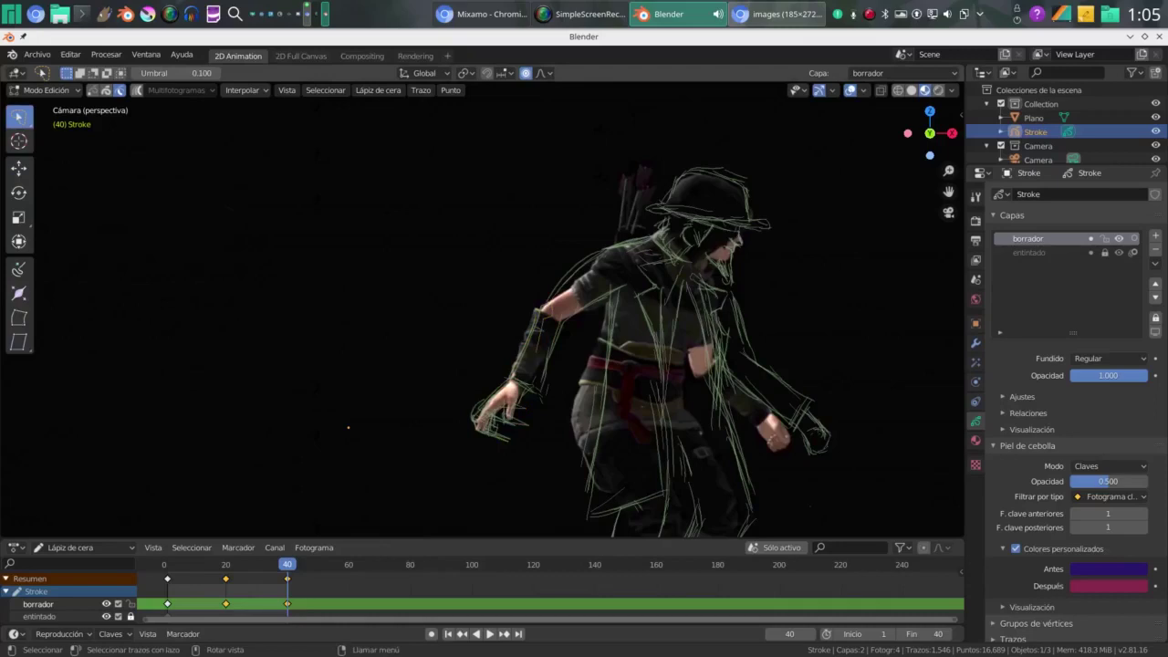
mouse_move(765, 296)
mouse_down()
mouse_move(695, 323)
mouse_move(712, 354)
mouse_move(869, 473)
mouse_move(763, 462)
mouse_move(710, 436)
mouse_up()
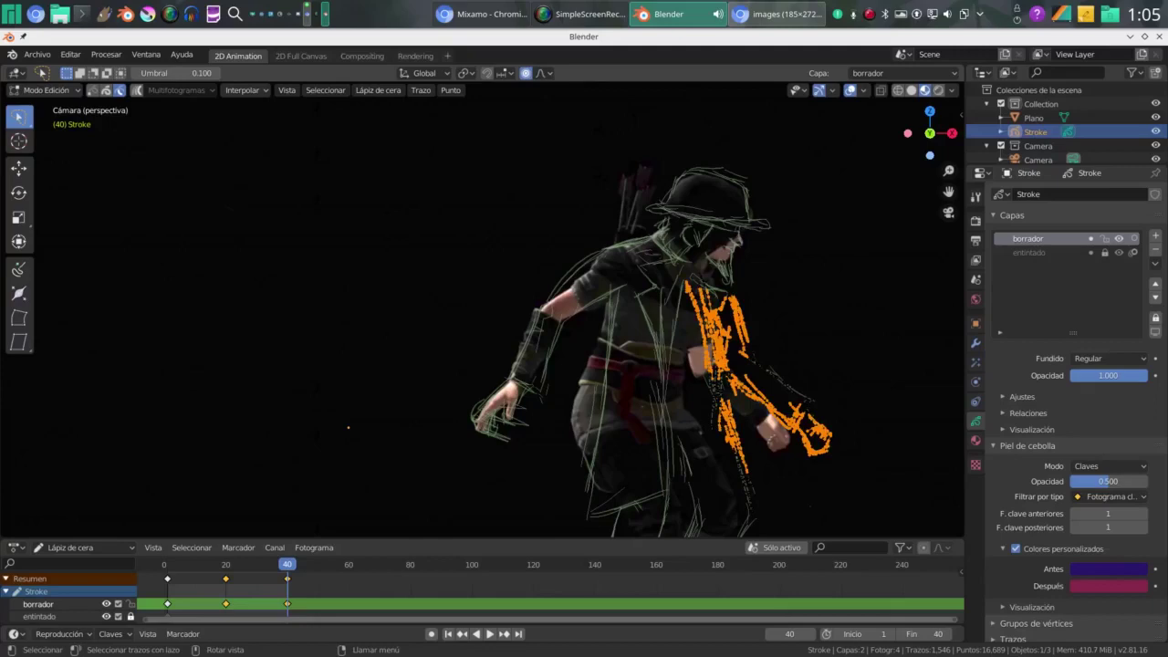
key(Delete)
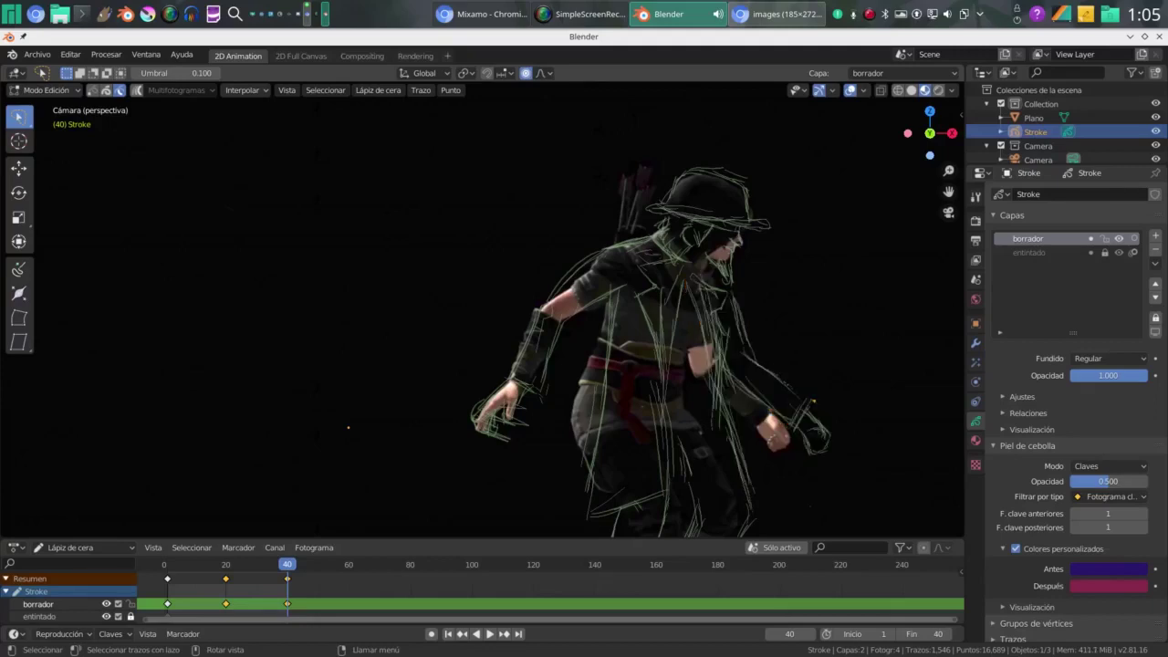
Switch the Stroke drawing to Draw mode and erase the front arm, coat edge and lower leg strokes at frame 40 with Eraser Hard
scroll(772, 438, down, 2)
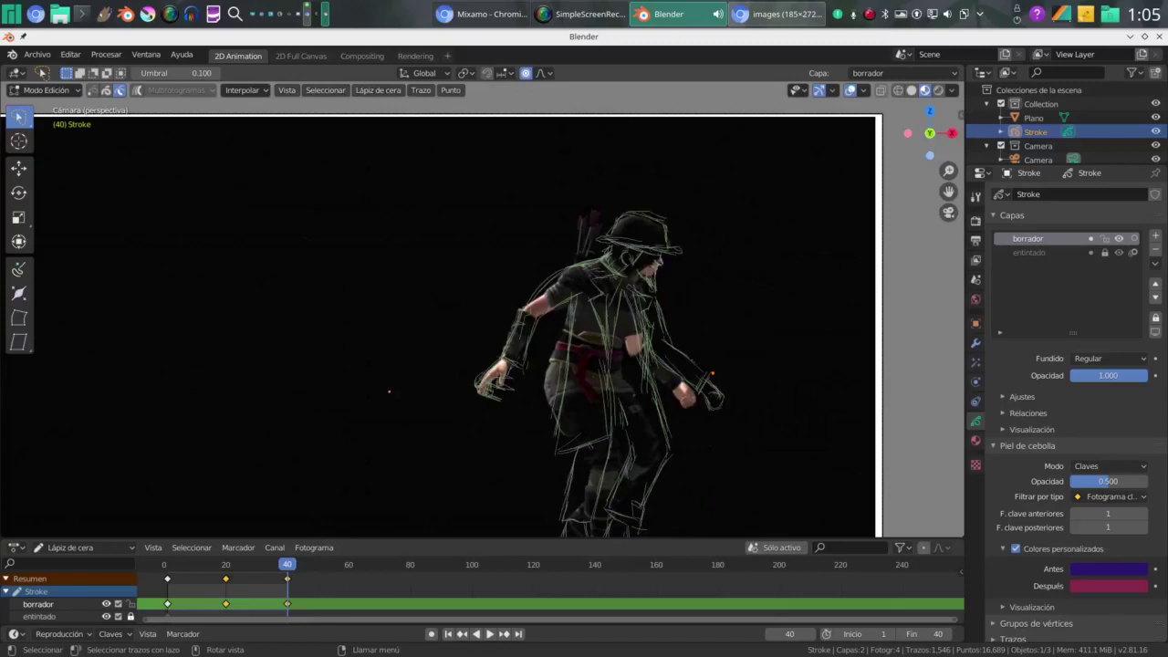
scroll(482, 311, up, 2)
shift+middle_drag(621, 365, 514, 270)
click(46, 90)
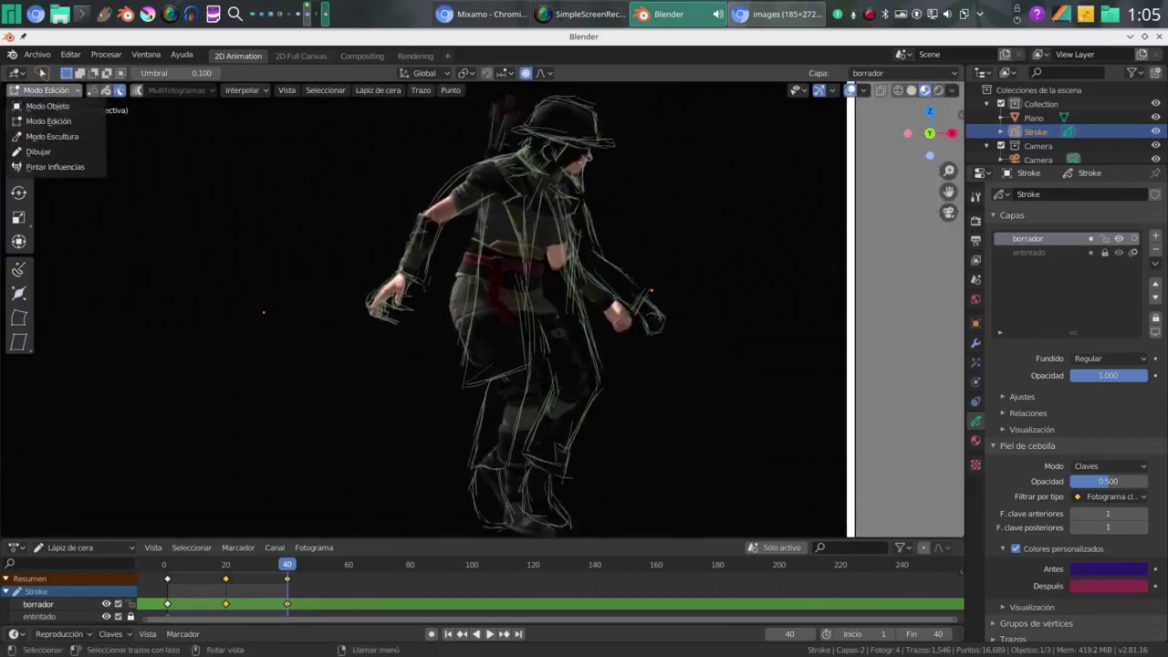
click(38, 151)
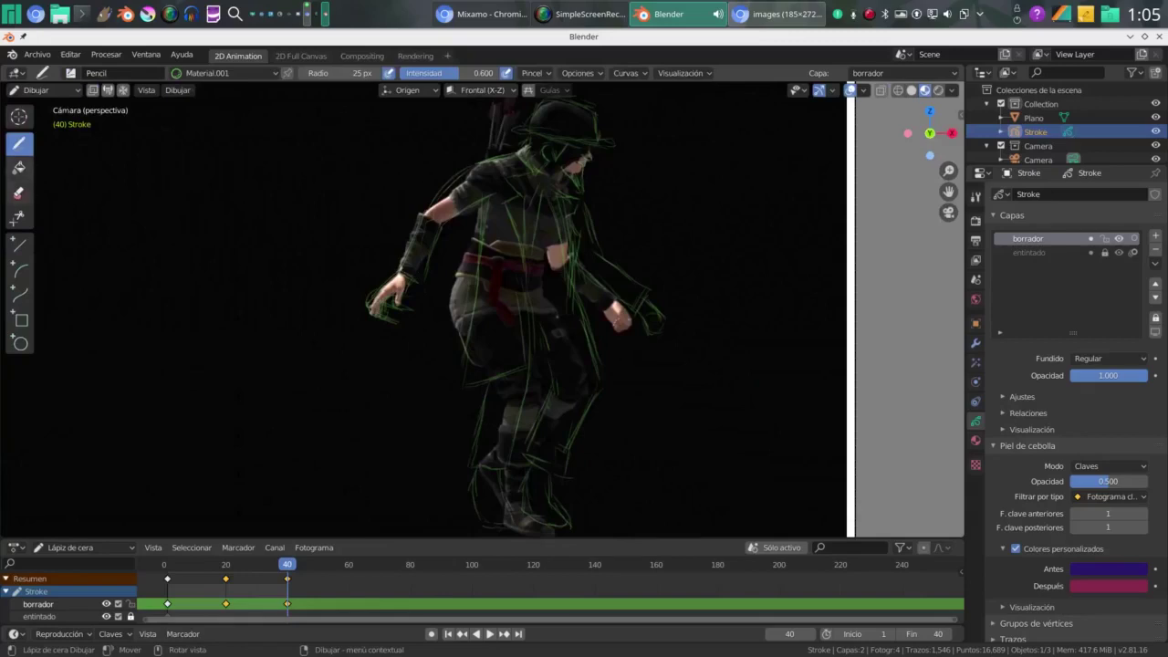
click(19, 191)
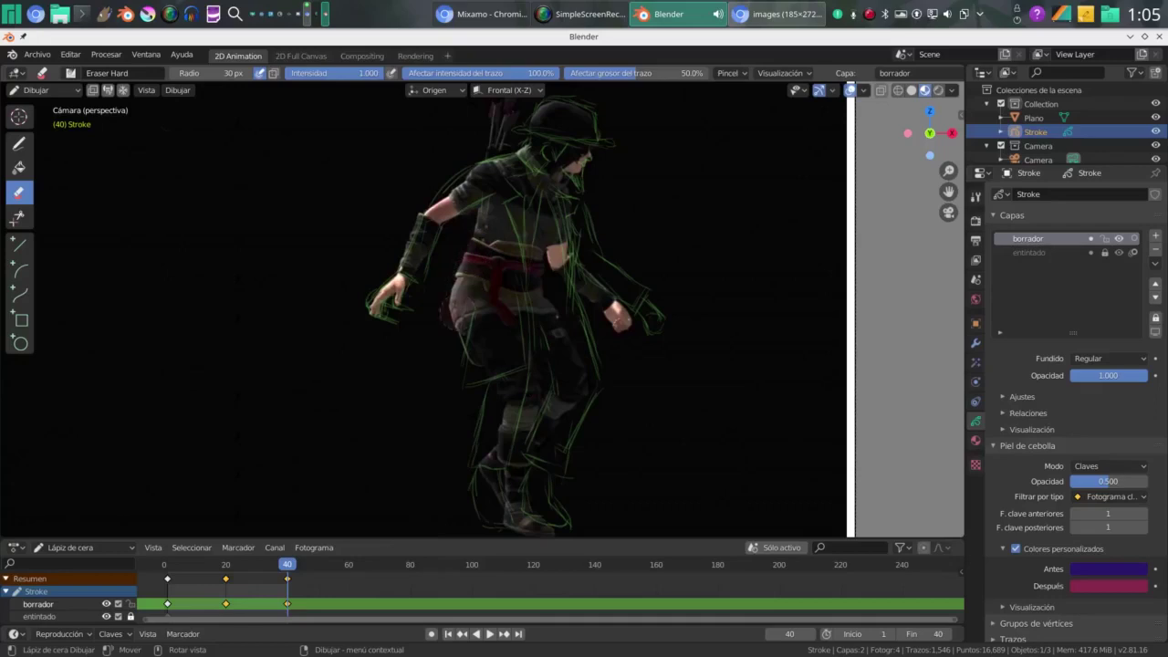
drag(488, 231, 488, 257)
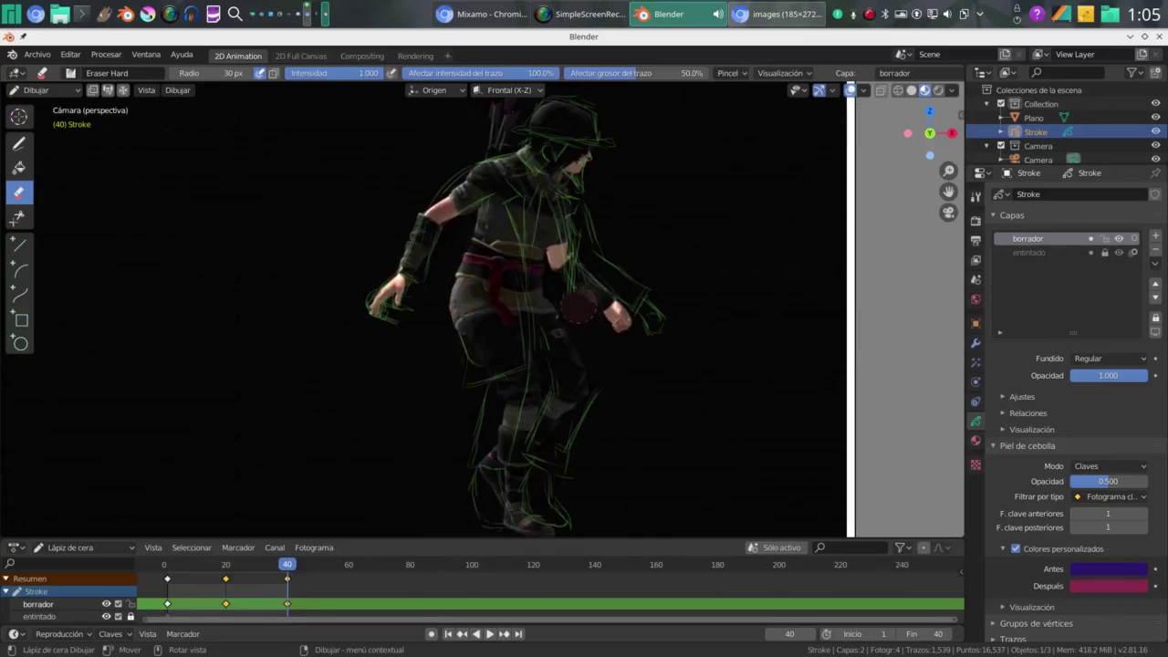
mouse_move(546, 228)
mouse_down()
mouse_move(555, 348)
mouse_move(604, 447)
mouse_up()
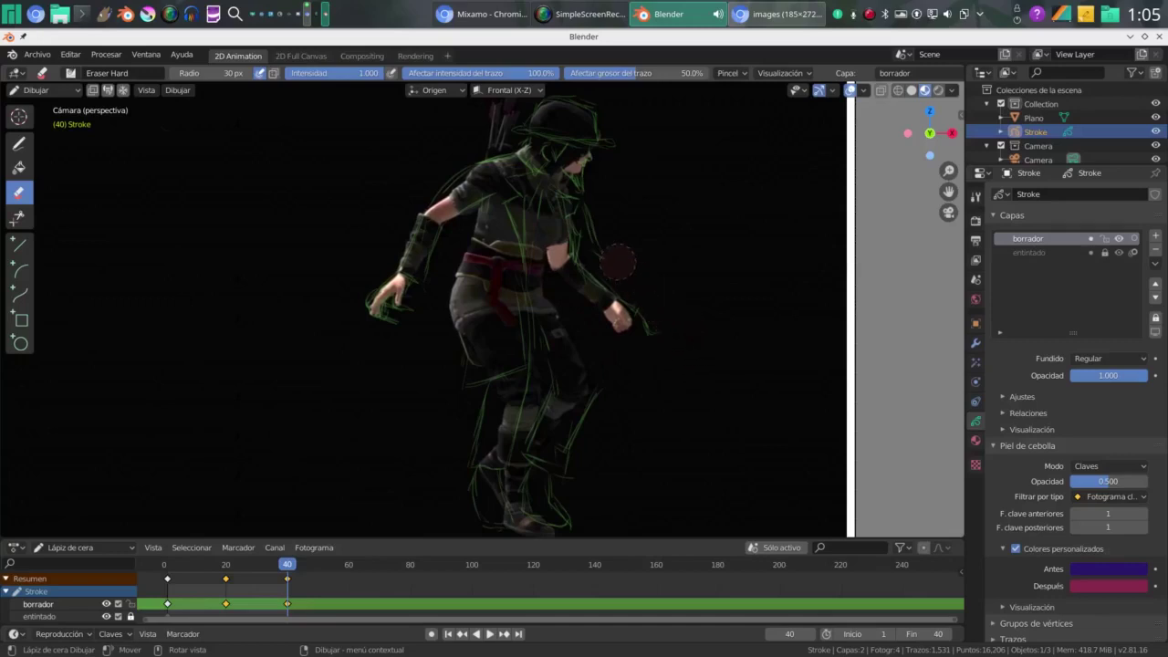
mouse_move(576, 202)
mouse_down()
mouse_move(611, 284)
mouse_move(662, 353)
mouse_up()
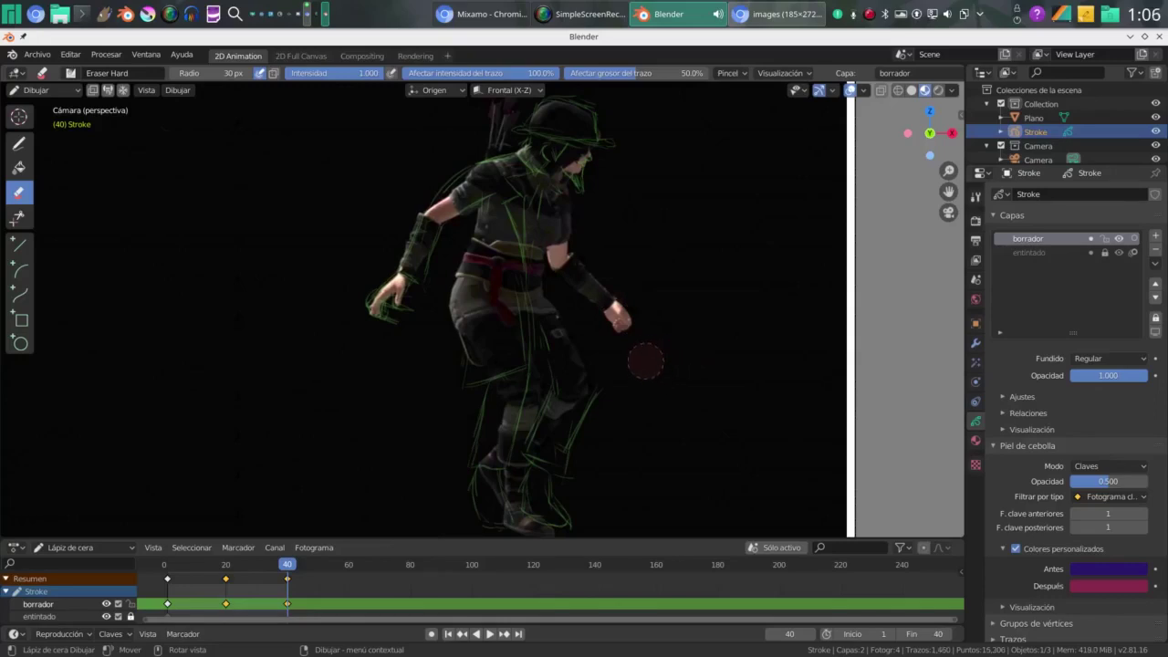
mouse_move(570, 452)
mouse_down()
mouse_move(520, 467)
mouse_move(560, 358)
mouse_move(575, 403)
mouse_up()
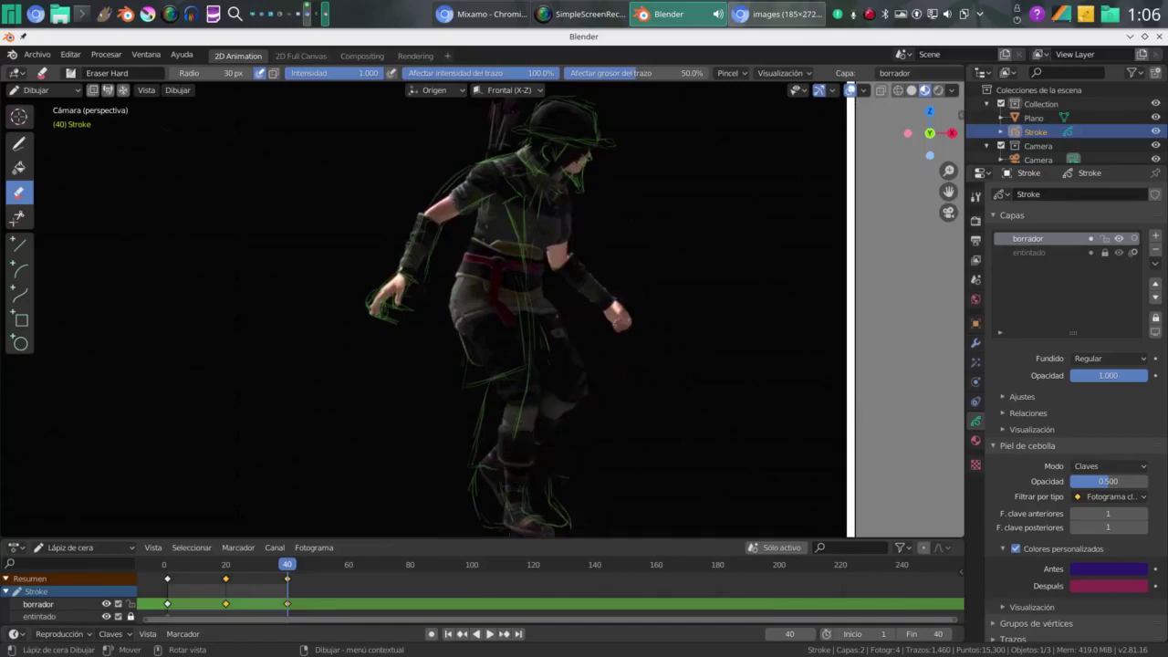
mouse_move(557, 519)
mouse_down()
mouse_move(484, 493)
mouse_move(484, 452)
mouse_move(537, 391)
mouse_move(462, 436)
mouse_move(477, 447)
mouse_move(490, 402)
mouse_up()
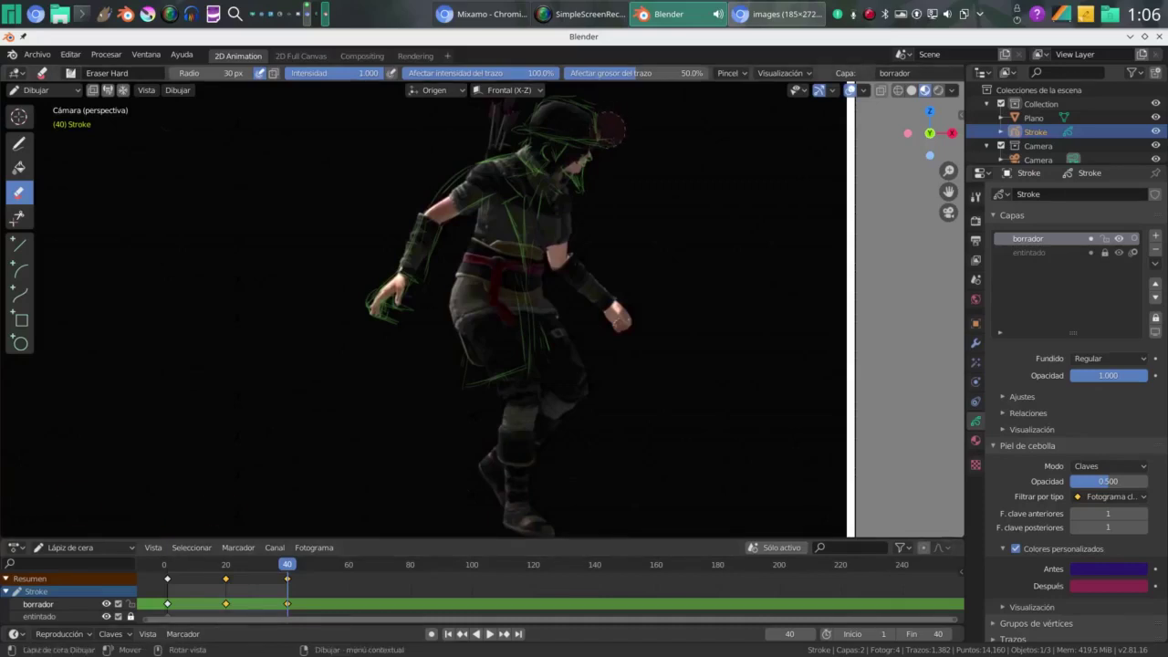
Redraw the rear sleeve strokes and the trouser cuff and lower leg at frame 40 with the Pencil brush
click(18, 143)
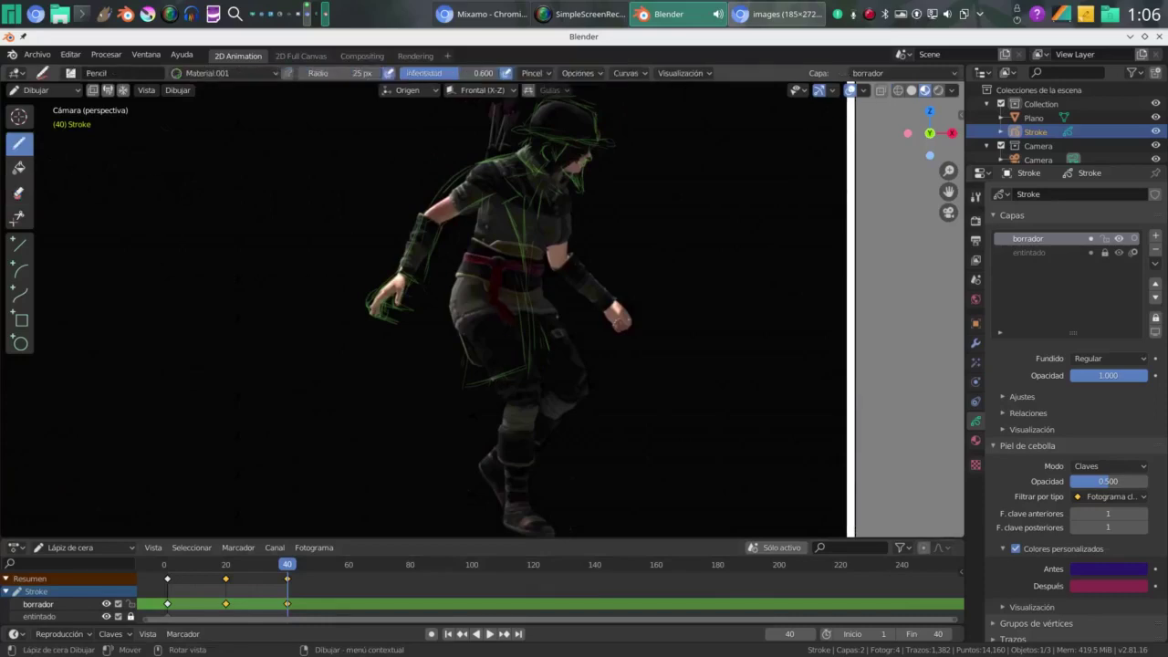
drag(442, 200, 424, 214)
drag(496, 460, 530, 472)
drag(500, 479, 531, 489)
mouse_move(529, 394)
mouse_down()
mouse_move(535, 447)
mouse_move(544, 402)
mouse_move(534, 482)
mouse_up()
drag(535, 461, 534, 505)
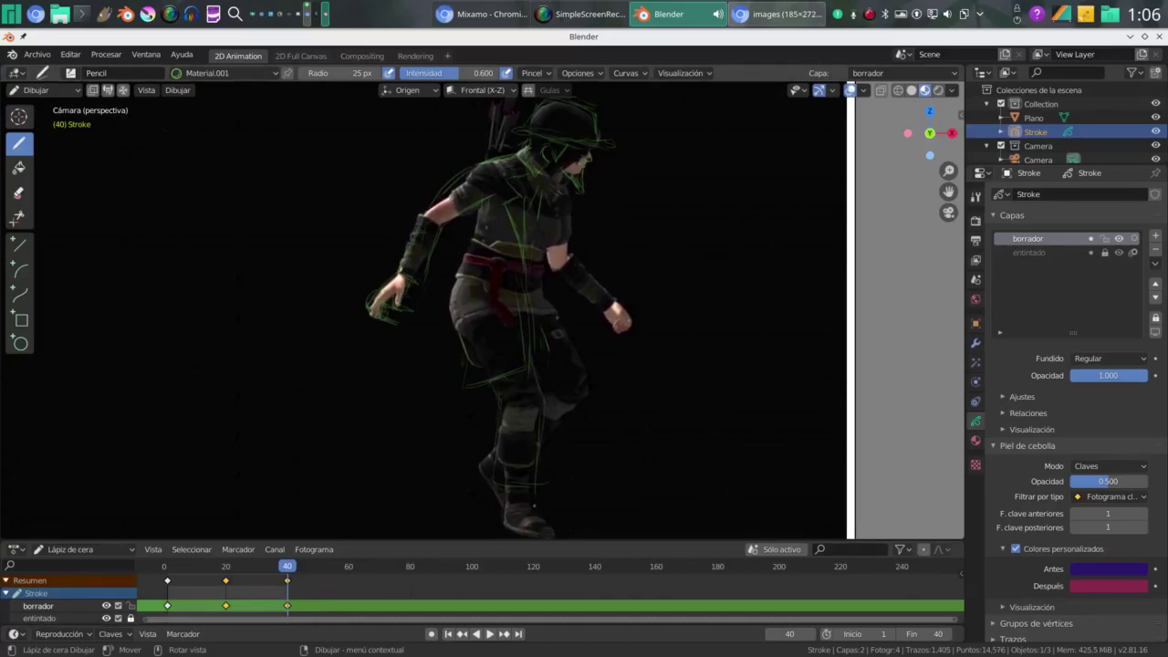
drag(429, 203, 440, 212)
scroll(694, 321, down, 1)
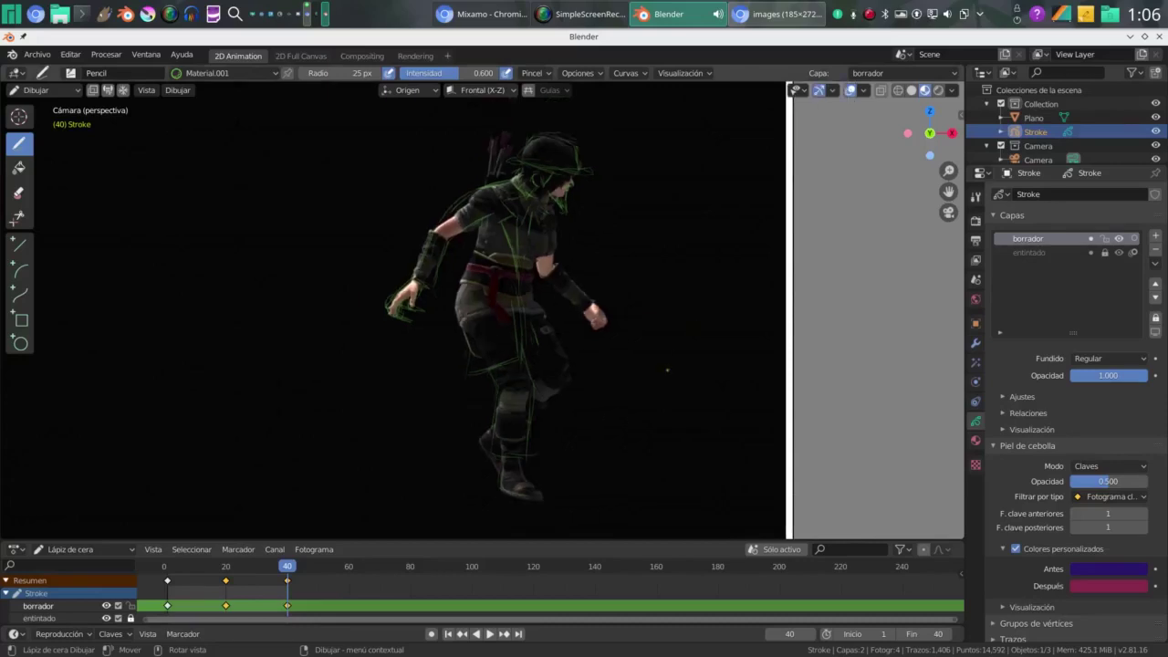
scroll(693, 321, up, 1)
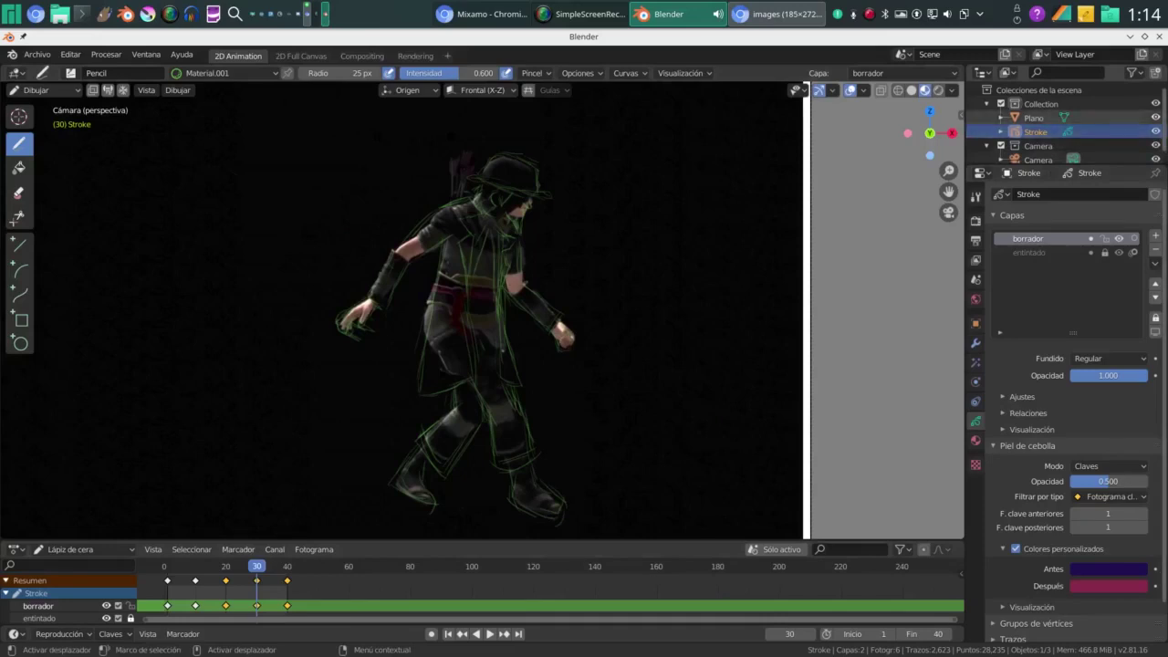
Hide the Plano reference plane and play the borrador walk drawings from frame 1
click(1155, 118)
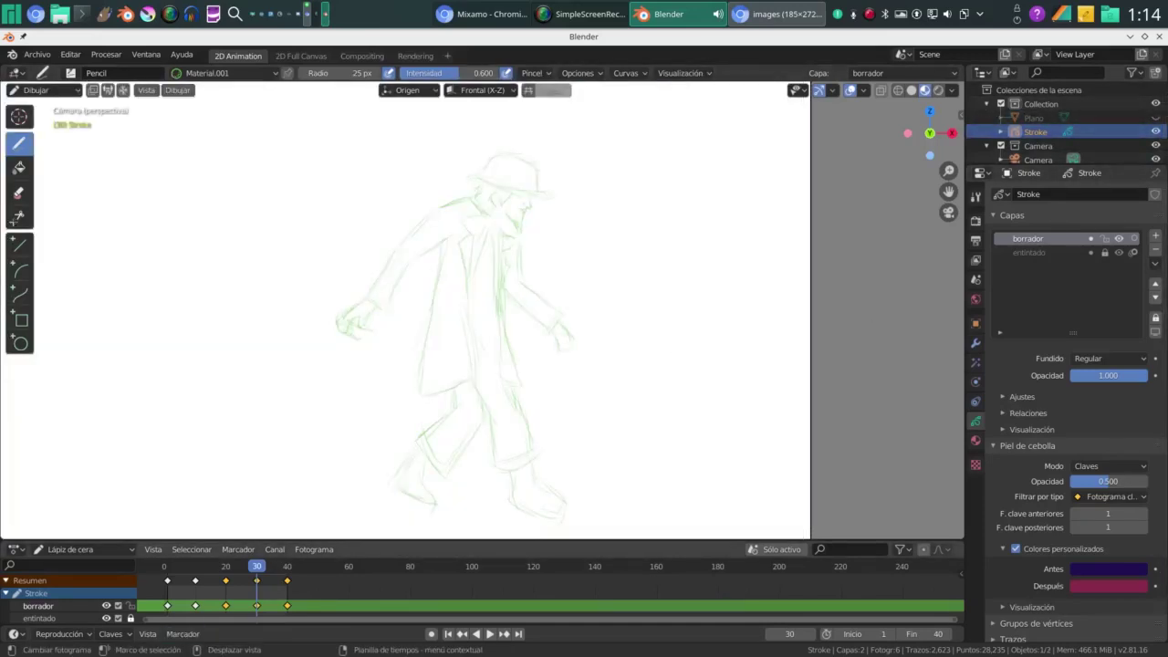
key(shift+Left)
key(space)
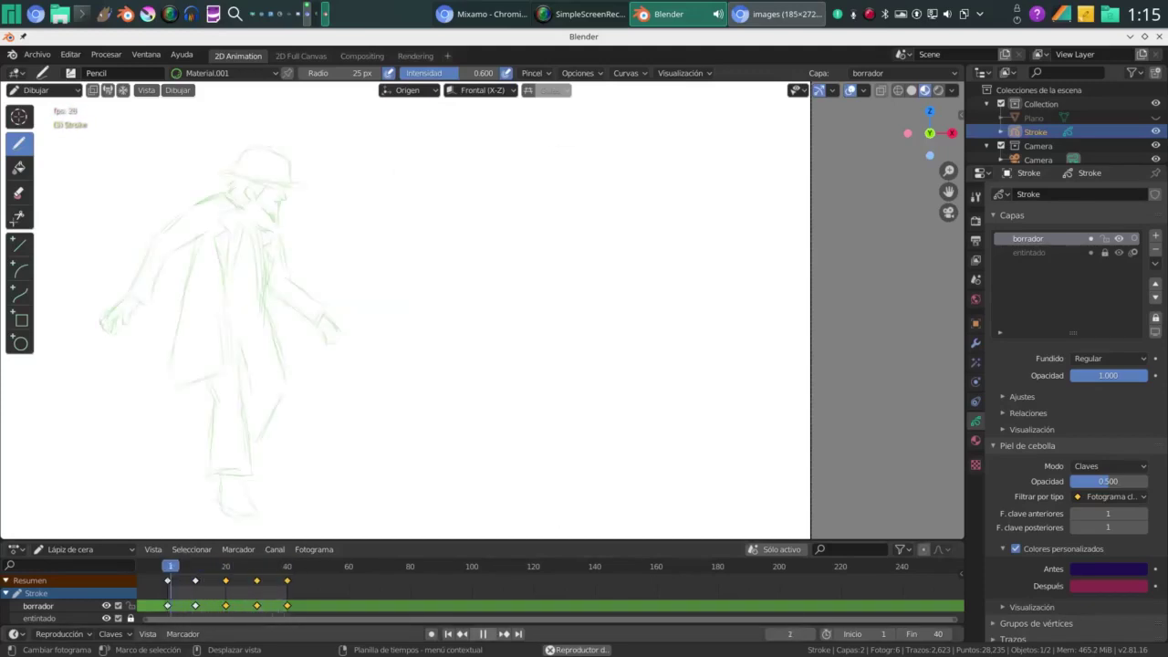
key(space)
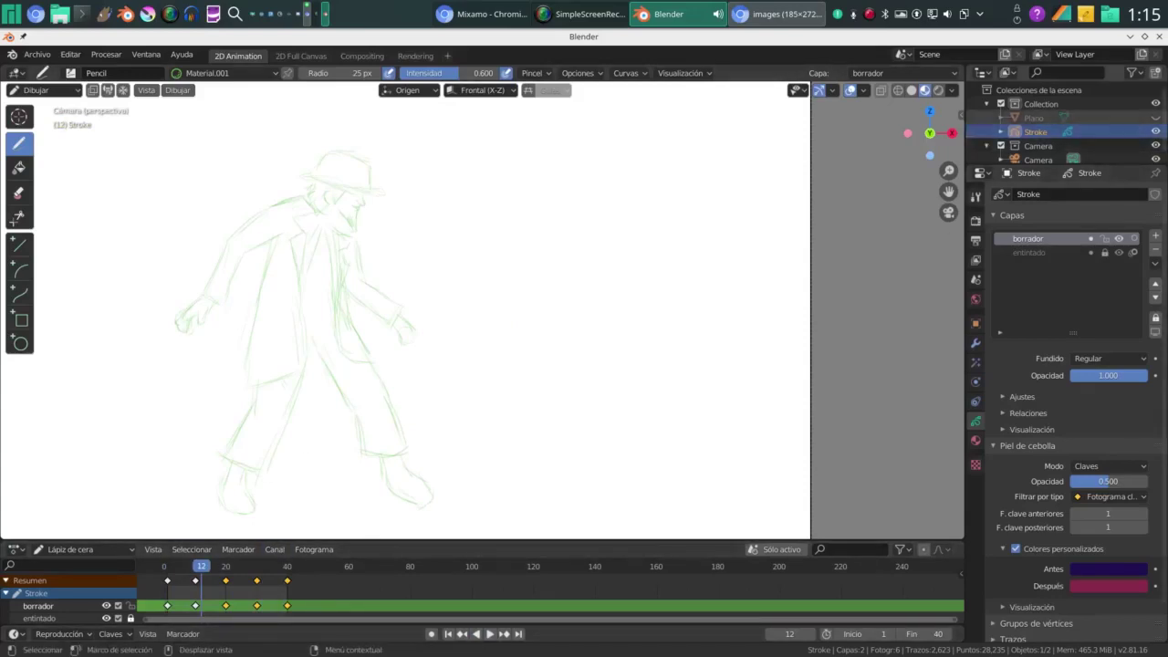
Show the Plano reference plane again and compare it with the drawings at frames 6, 15, 25 and 35
click(1156, 118)
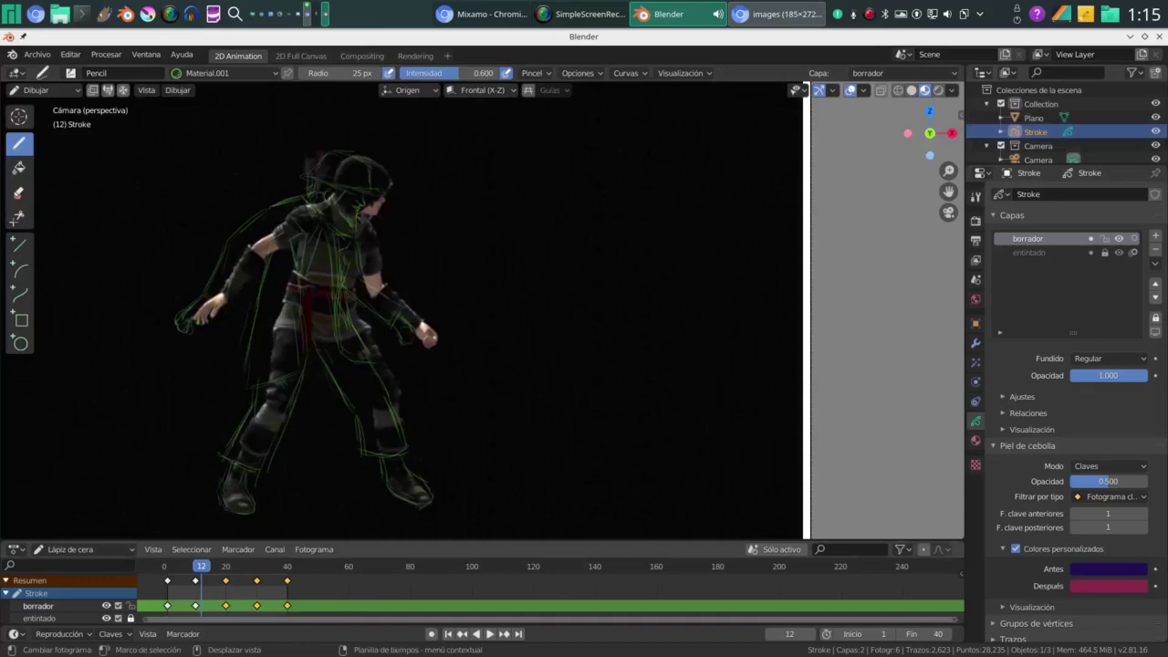
click(183, 566)
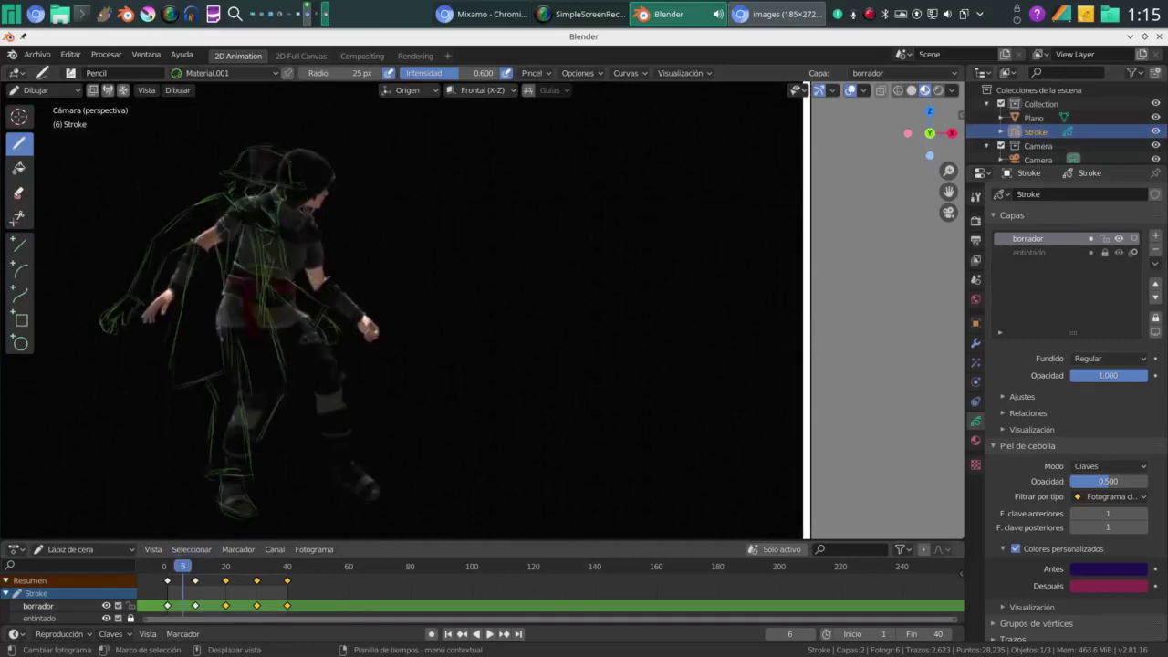
click(210, 566)
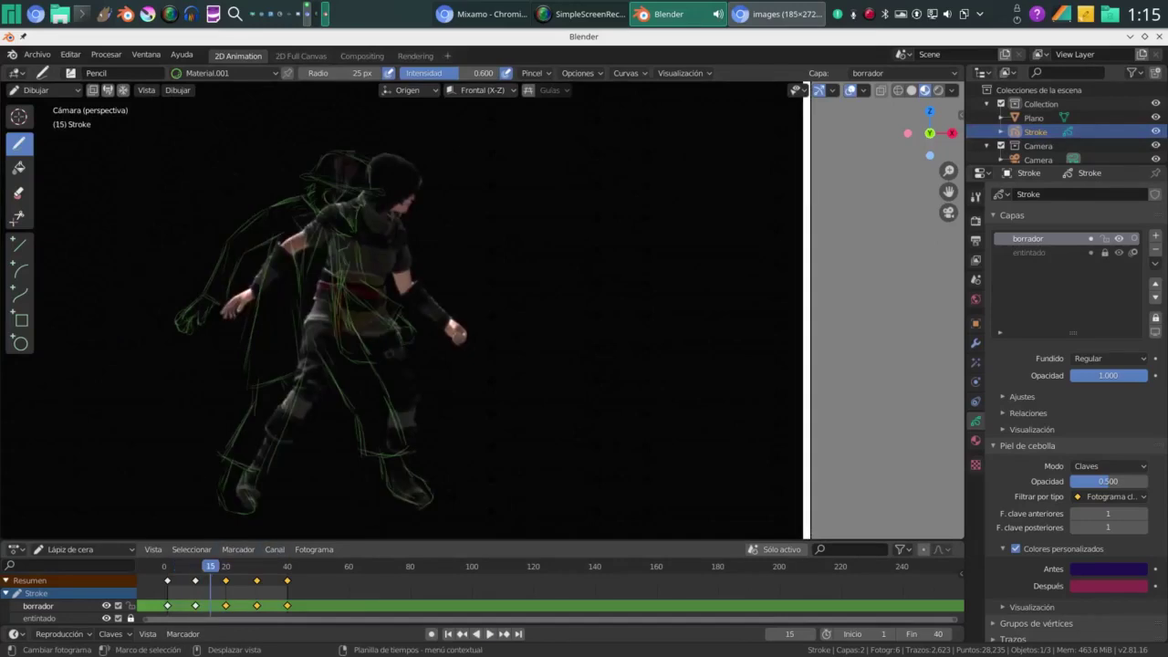
click(241, 566)
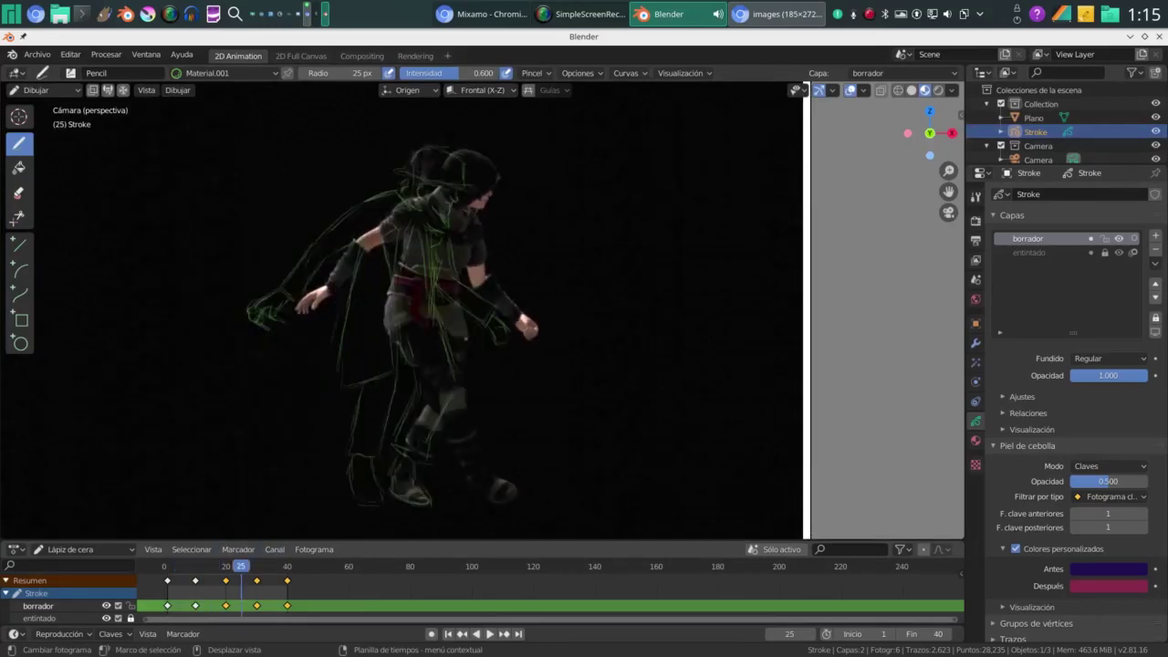
click(272, 566)
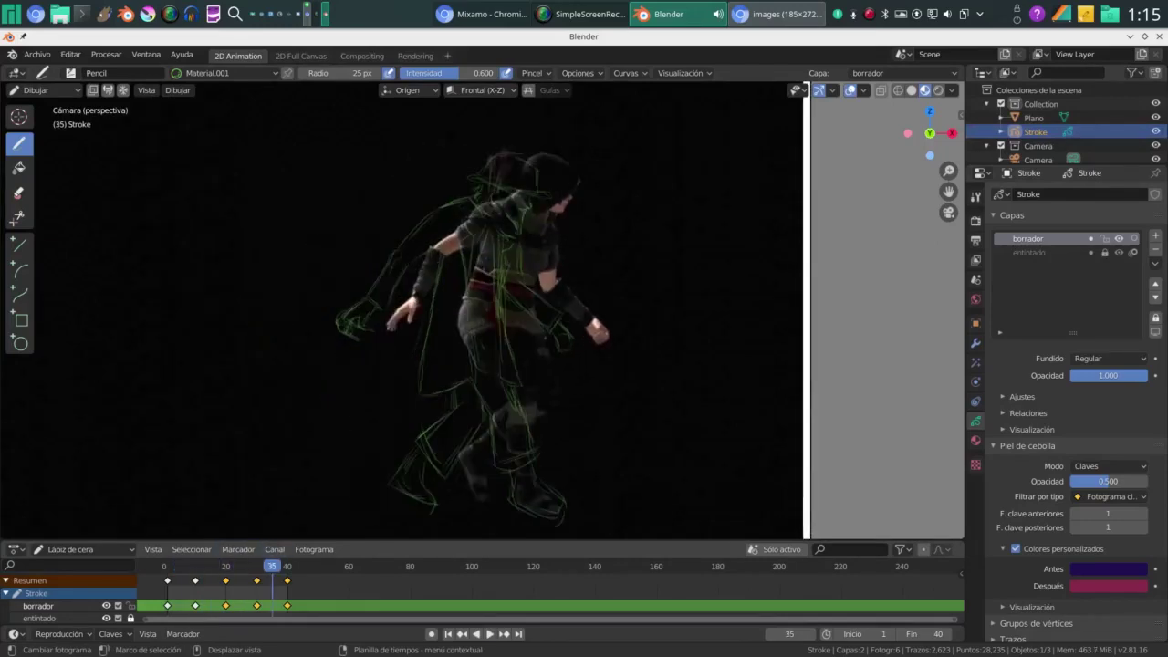
Play the walk animation from frame 1 over the visible reference video, stopping partway through
click(167, 566)
click(490, 633)
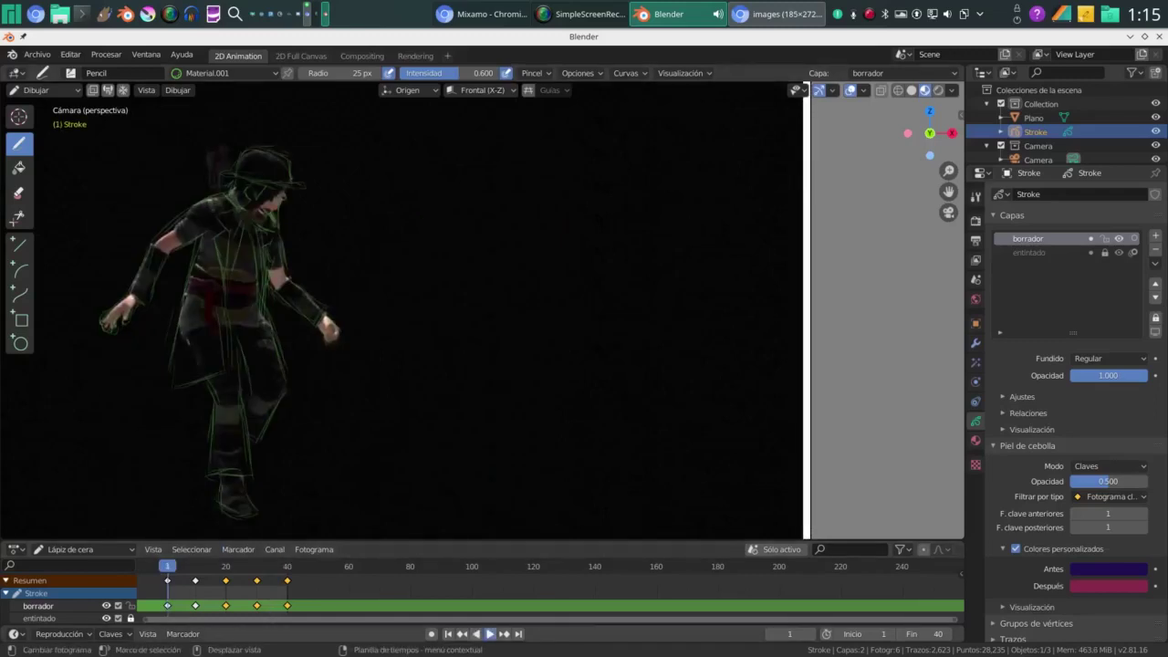
click(490, 634)
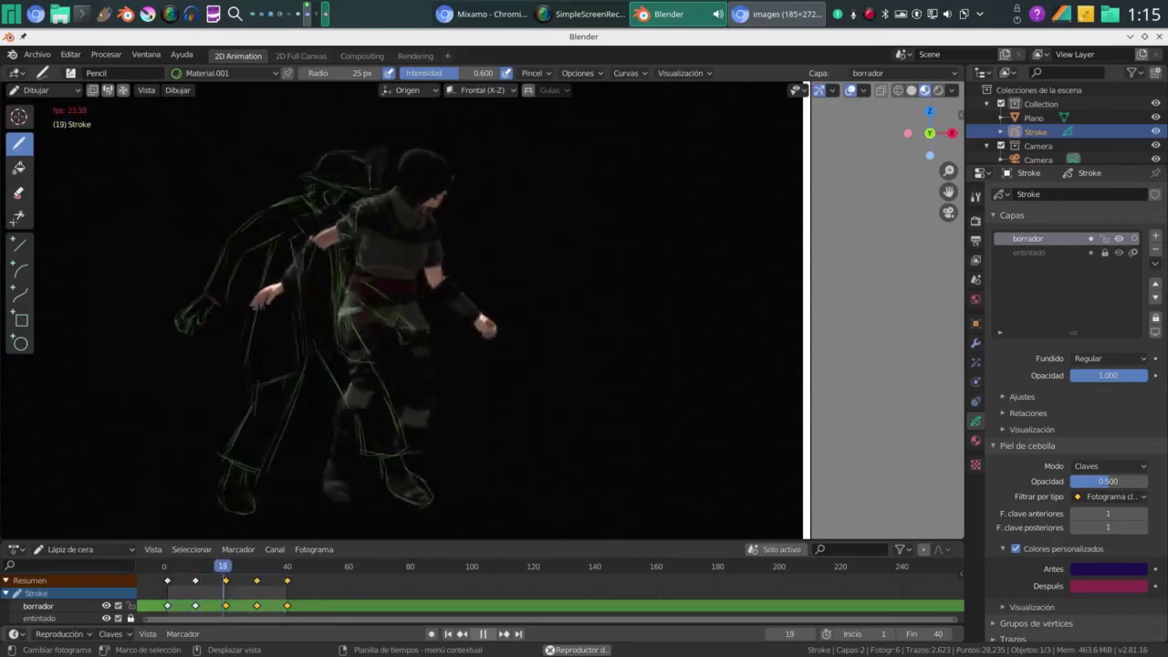
key(space)
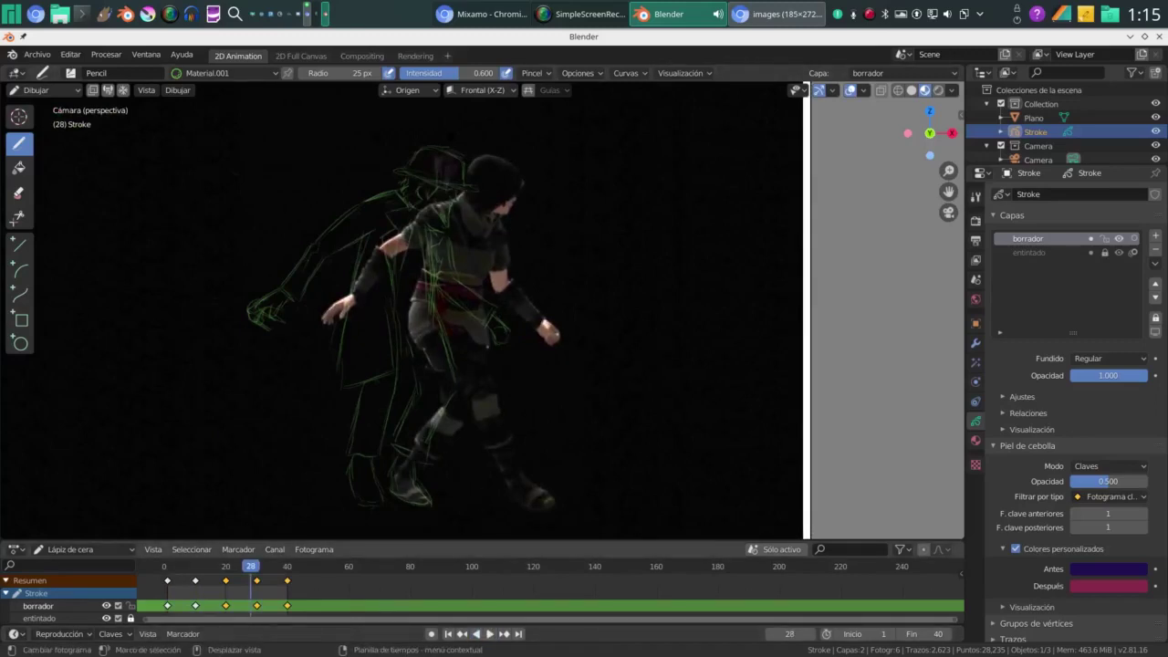
Return to the first frame and play back the rough walk drawings
key(shift+Left)
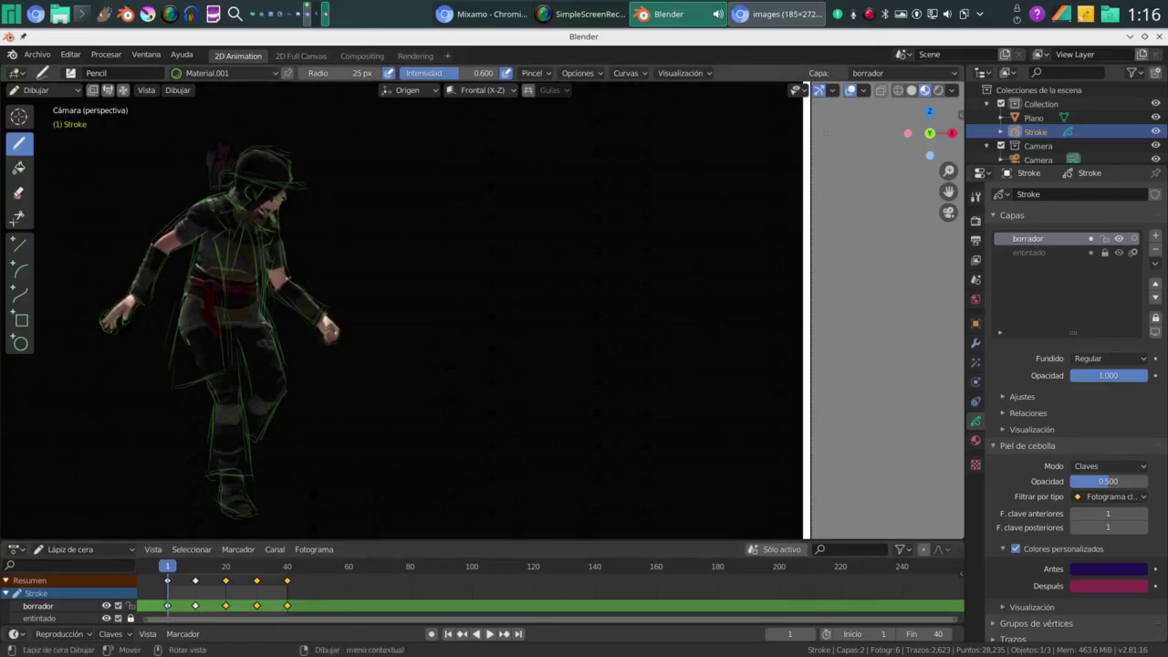
right_click(870, 13)
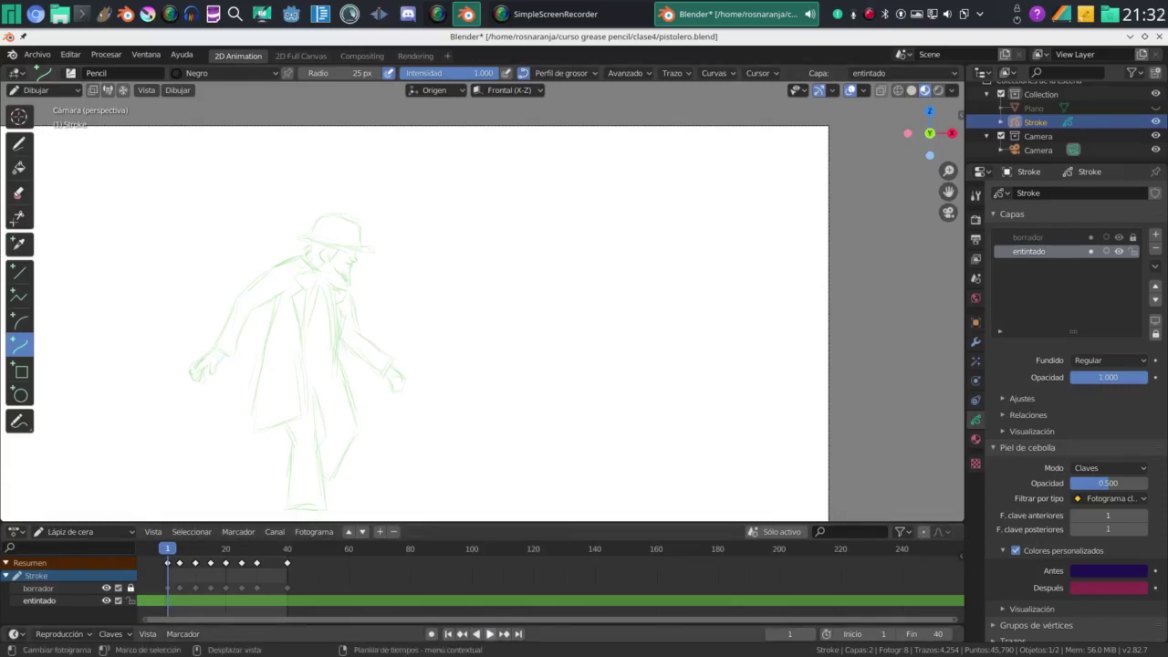
key(space)
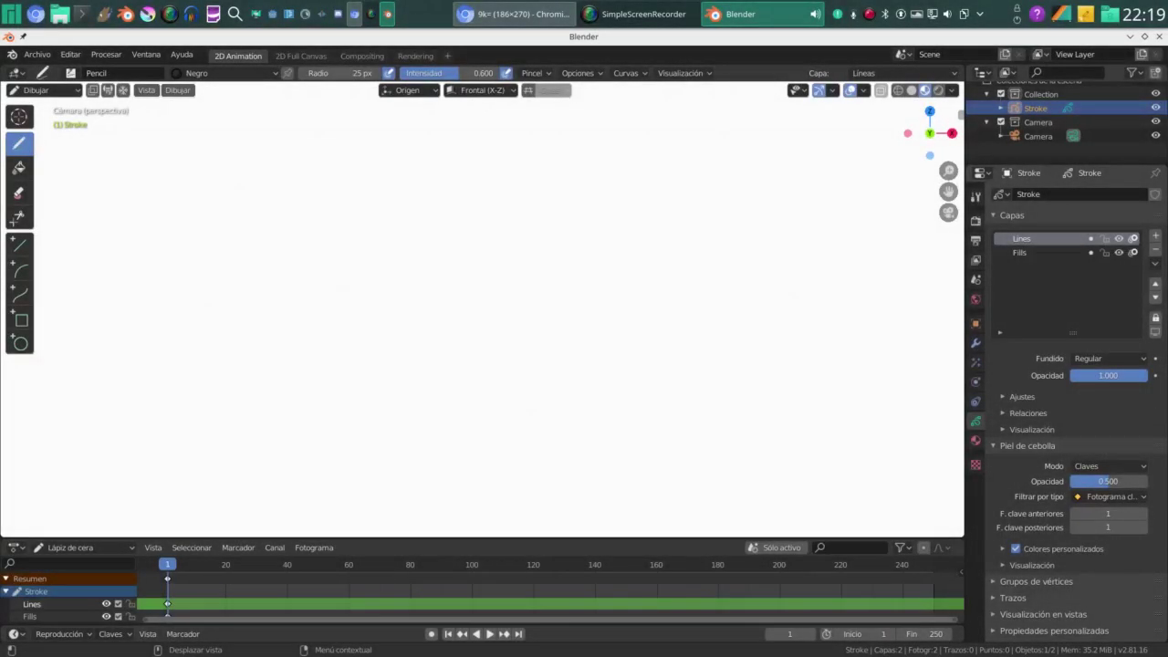
Rename the Lines layer as borrador and the Fills layer as entintado, with entintado locked and borrador active
double_click(1022, 238)
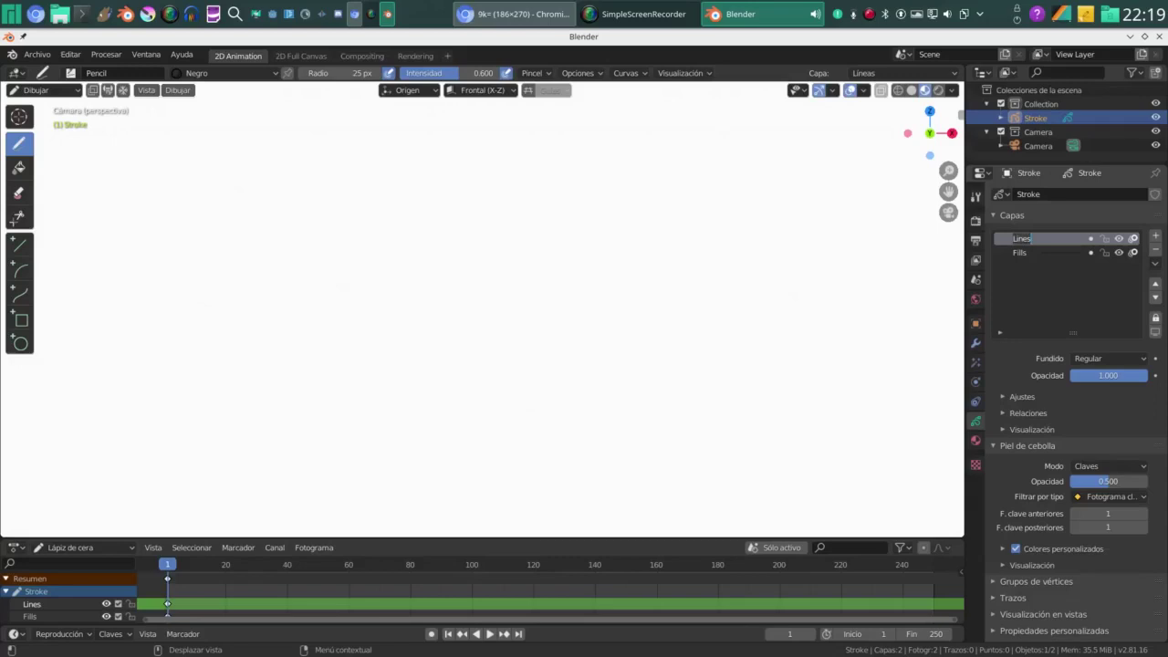
text(bn)
click(1019, 253)
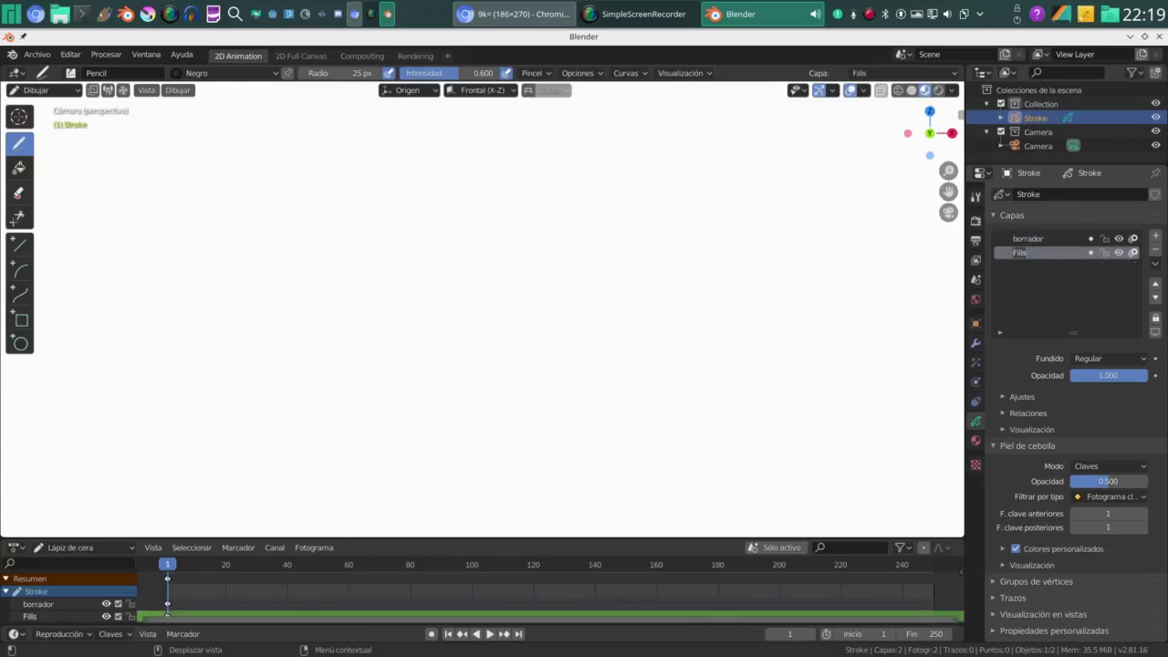
text(en)
key(Return)
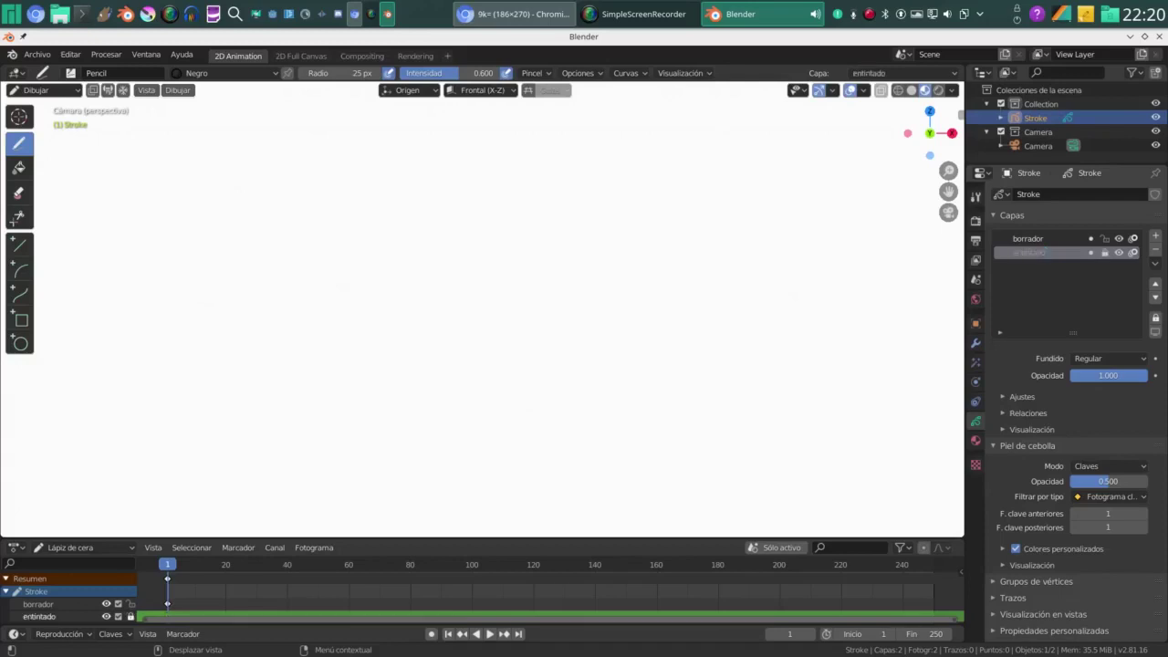
click(1028, 238)
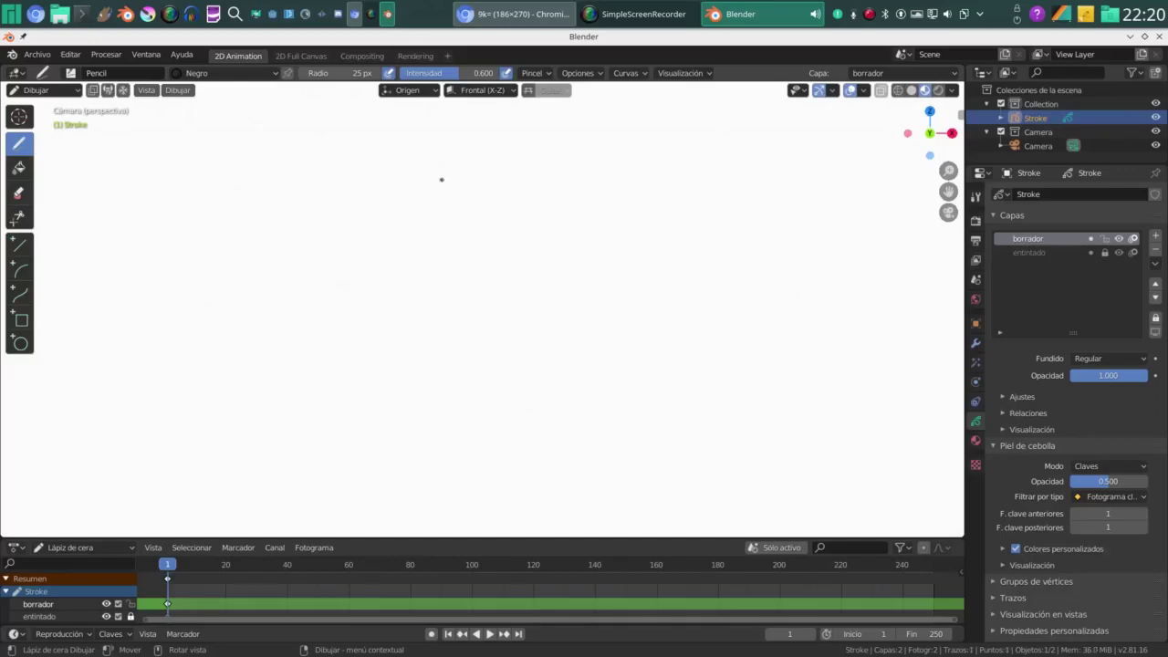
Sketch the head's outline and centre line with a curved spine line below it on the borrador layer at frame 1
drag(437, 260, 445, 164)
drag(437, 258, 447, 163)
drag(436, 232, 439, 252)
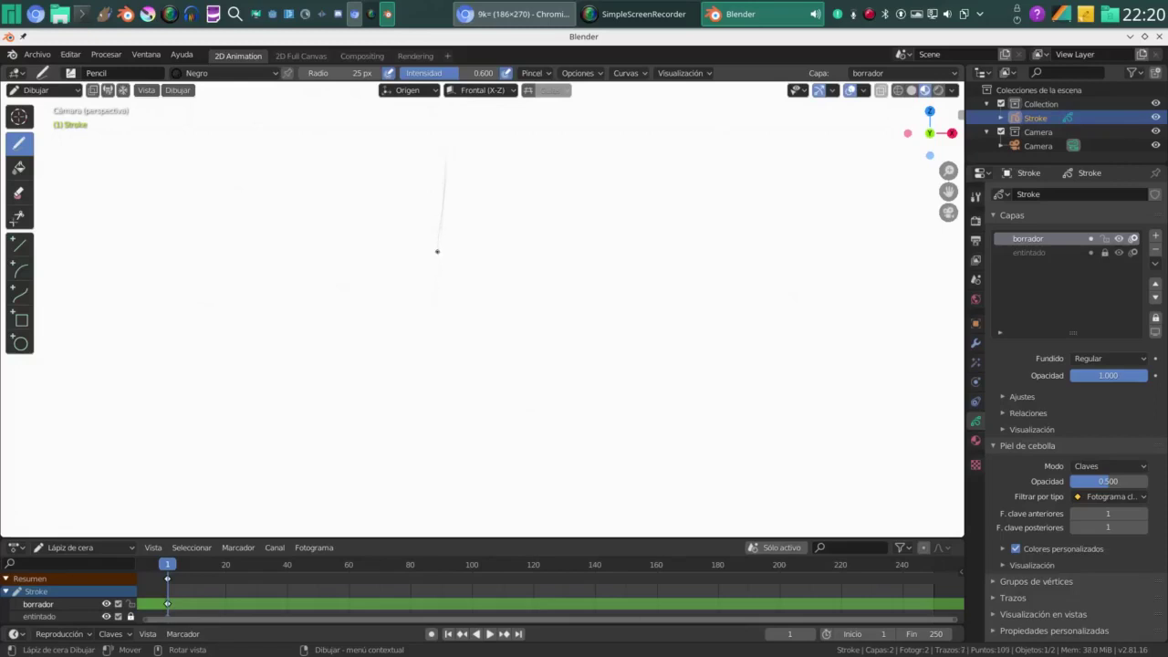
drag(429, 309, 438, 360)
drag(431, 145, 429, 272)
drag(445, 160, 442, 215)
drag(446, 157, 445, 187)
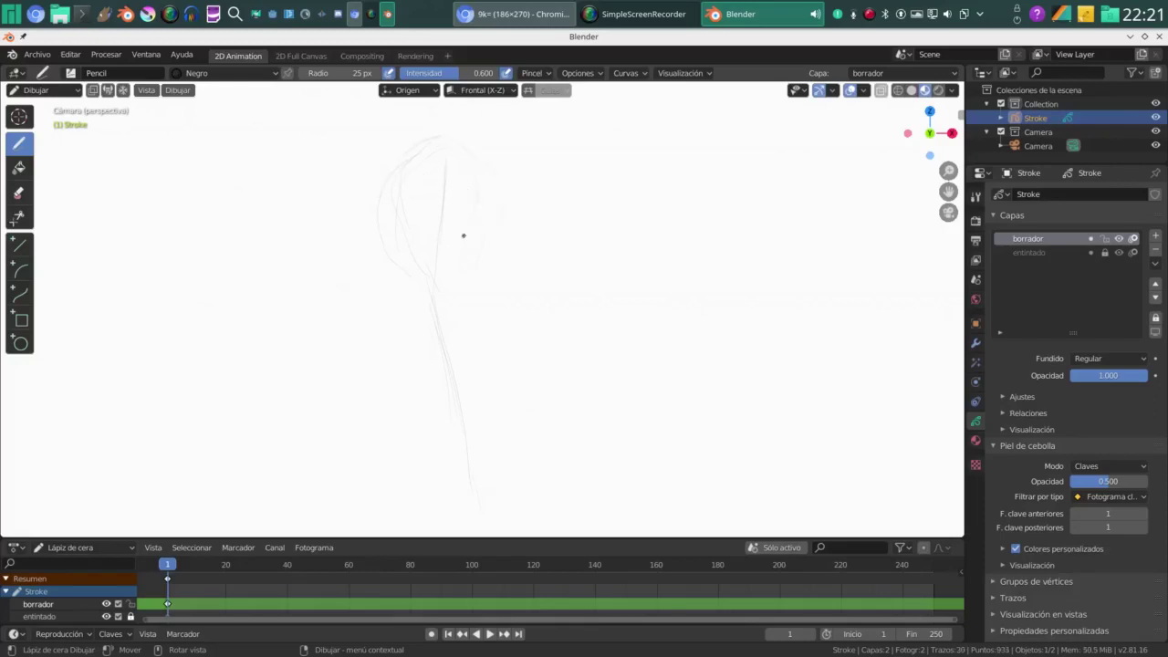
Refine the head's oval and add its curved eye line and vertical face guide
drag(423, 265, 404, 243)
drag(450, 194, 484, 205)
mouse_move(467, 155)
mouse_down()
mouse_move(459, 149)
mouse_move(459, 161)
mouse_up()
drag(462, 156, 459, 164)
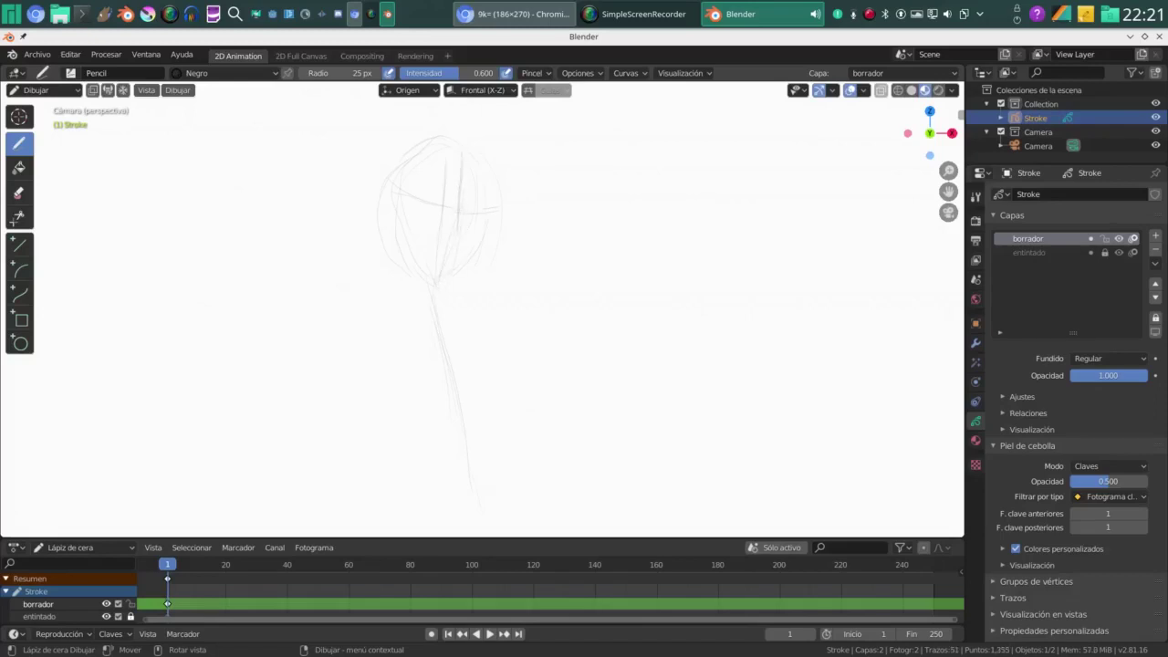
click(466, 144)
drag(461, 165, 460, 211)
Sketch the rough shoulder and arm lines sloping down both sides of the torso
drag(406, 299, 382, 391)
drag(442, 293, 457, 291)
drag(508, 368, 541, 461)
Sketch a small circle at the base of the neck and a larger rounded form below it on the chest
drag(425, 298, 412, 325)
drag(429, 301, 403, 329)
drag(437, 307, 425, 330)
mouse_move(440, 311)
mouse_down()
mouse_move(431, 334)
mouse_move(443, 331)
mouse_up()
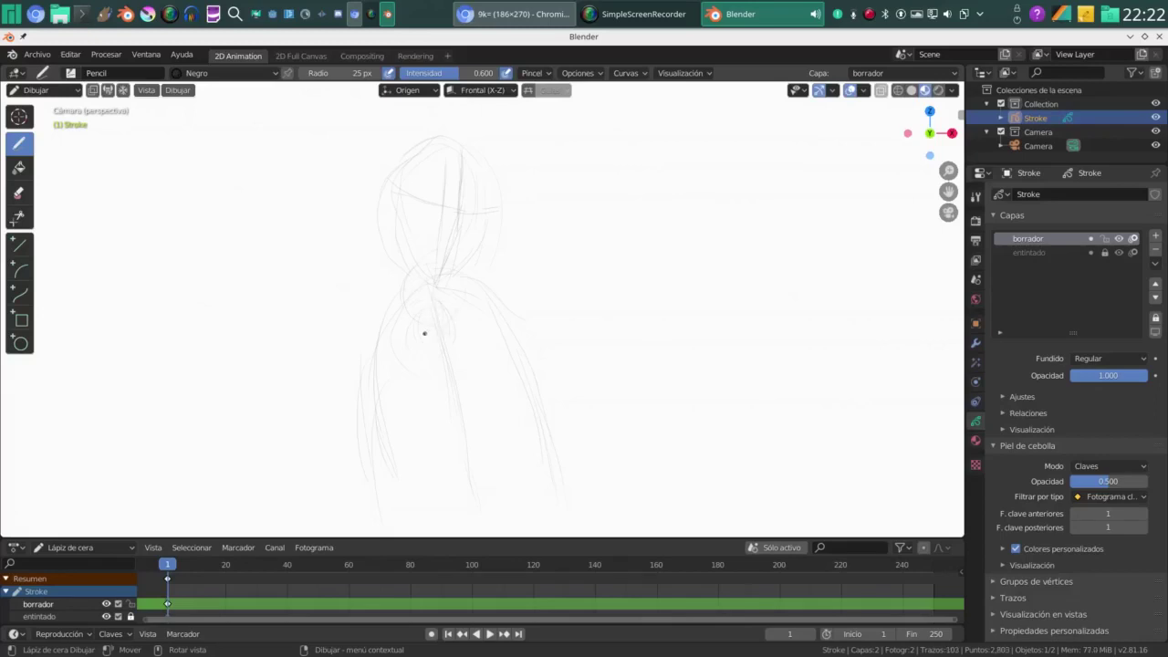
drag(412, 291, 403, 307)
drag(409, 293, 396, 318)
drag(398, 312, 388, 363)
click(450, 321)
mouse_move(457, 343)
mouse_down()
mouse_move(463, 376)
mouse_move(434, 387)
mouse_up()
drag(468, 358, 463, 380)
drag(469, 364, 457, 387)
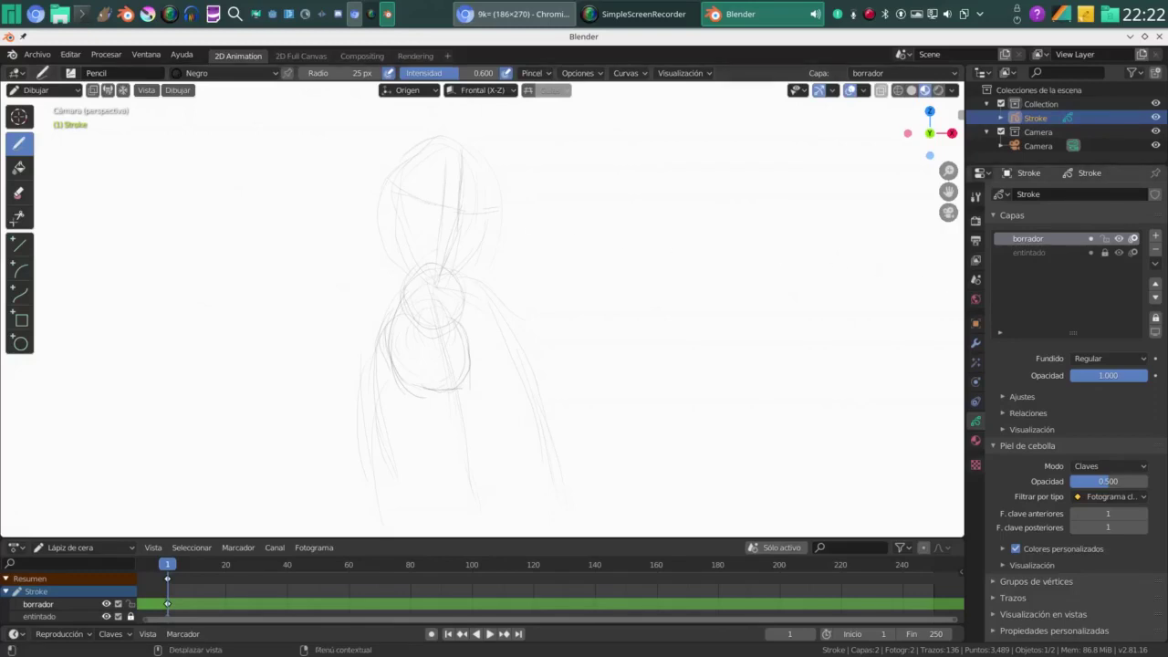
Add a layer named borrador_detalle above borrador and lock the borrador layer
click(1156, 236)
double_click(1028, 238)
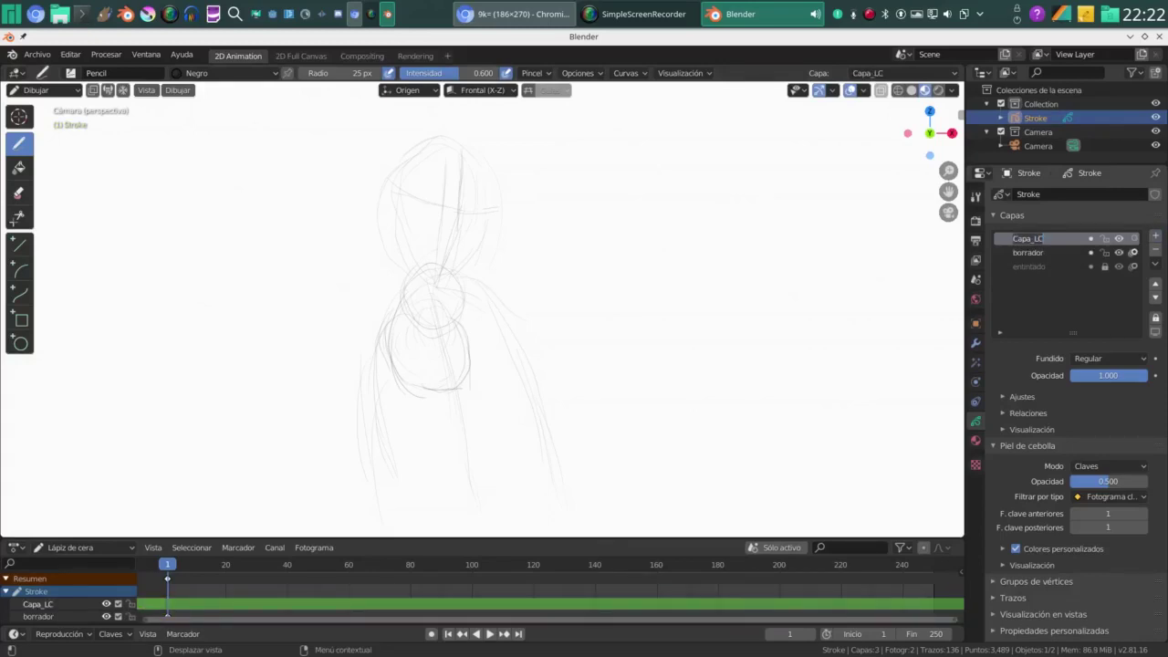
text(bo)
key(BackSpace)
key(BackSpace)
key(BackSpace)
key(BackSpace)
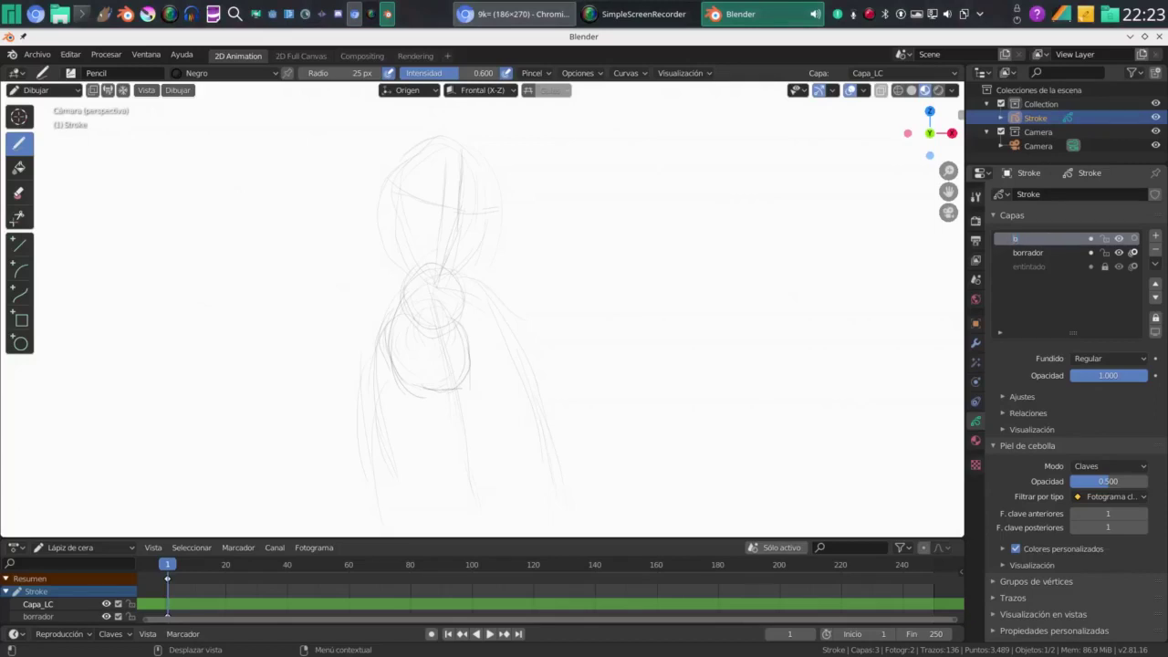
text(rrador_defalle)
key(Return)
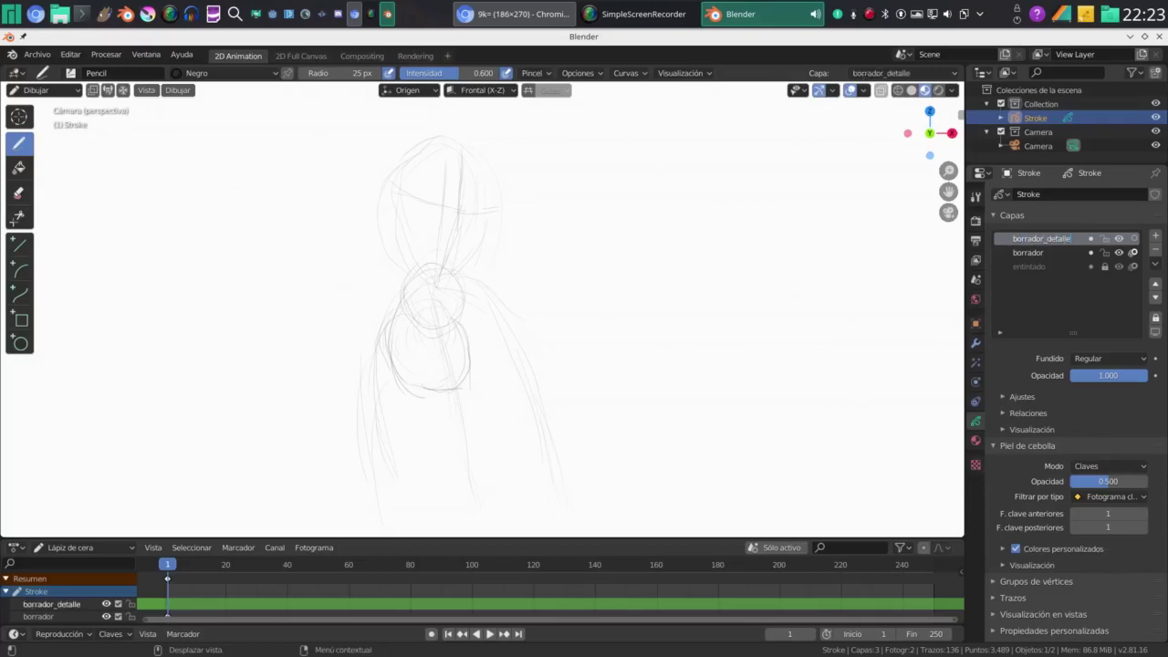
click(1106, 252)
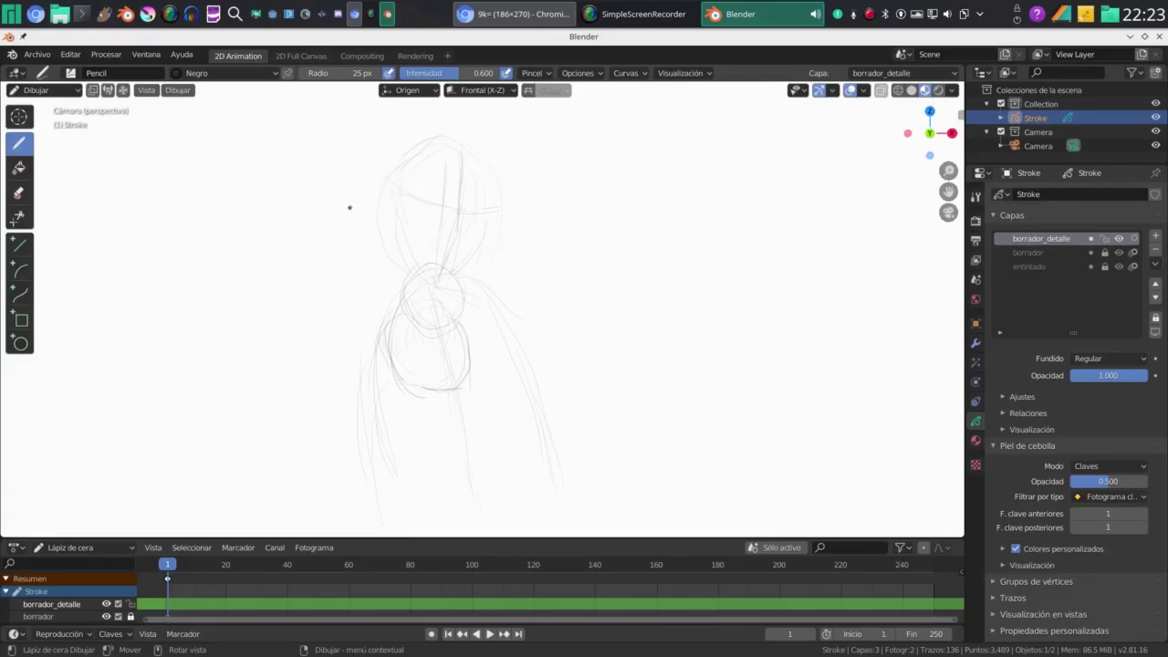
Sketch a wide hat brim across the top of the head on the borrador_detalle layer
mouse_move(346, 211)
mouse_down()
mouse_move(383, 179)
mouse_move(360, 207)
mouse_move(340, 195)
mouse_up()
mouse_move(354, 186)
mouse_down()
mouse_move(360, 155)
mouse_move(333, 167)
mouse_up()
mouse_move(333, 167)
mouse_down()
mouse_move(358, 134)
mouse_move(530, 137)
mouse_up()
mouse_move(552, 161)
mouse_down()
mouse_move(549, 141)
mouse_move(549, 175)
mouse_move(511, 192)
mouse_move(525, 170)
mouse_up()
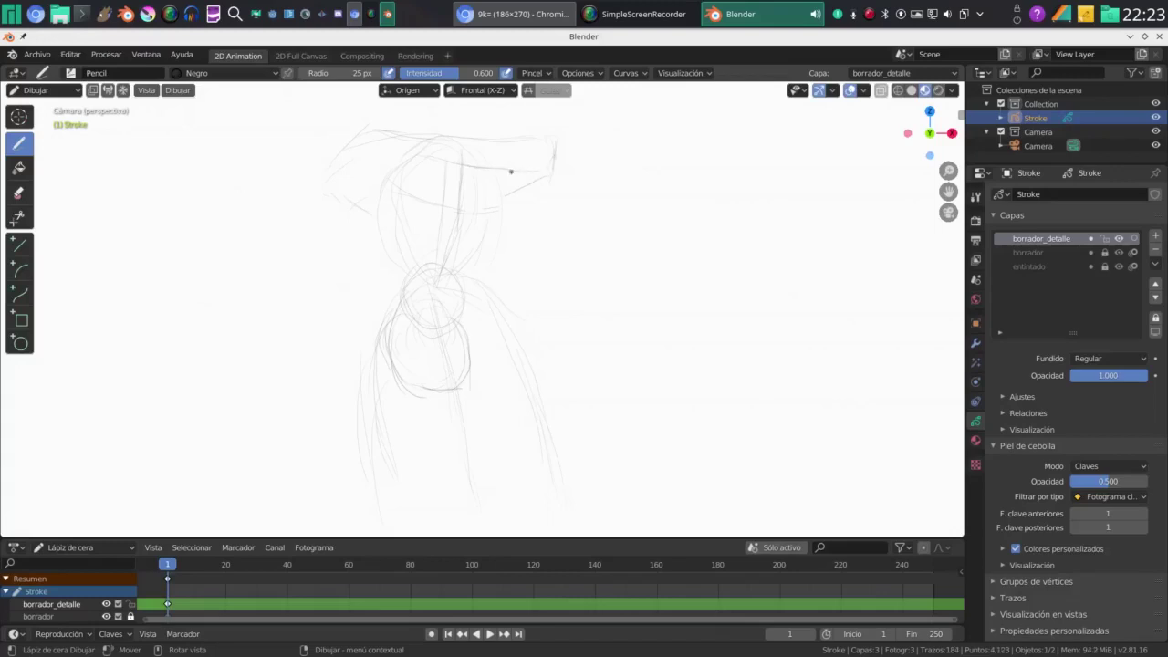
drag(426, 153, 402, 164)
Switch the Stroke drawing to Edit mode with the whole camera frame in view
scroll(493, 323, down, 3)
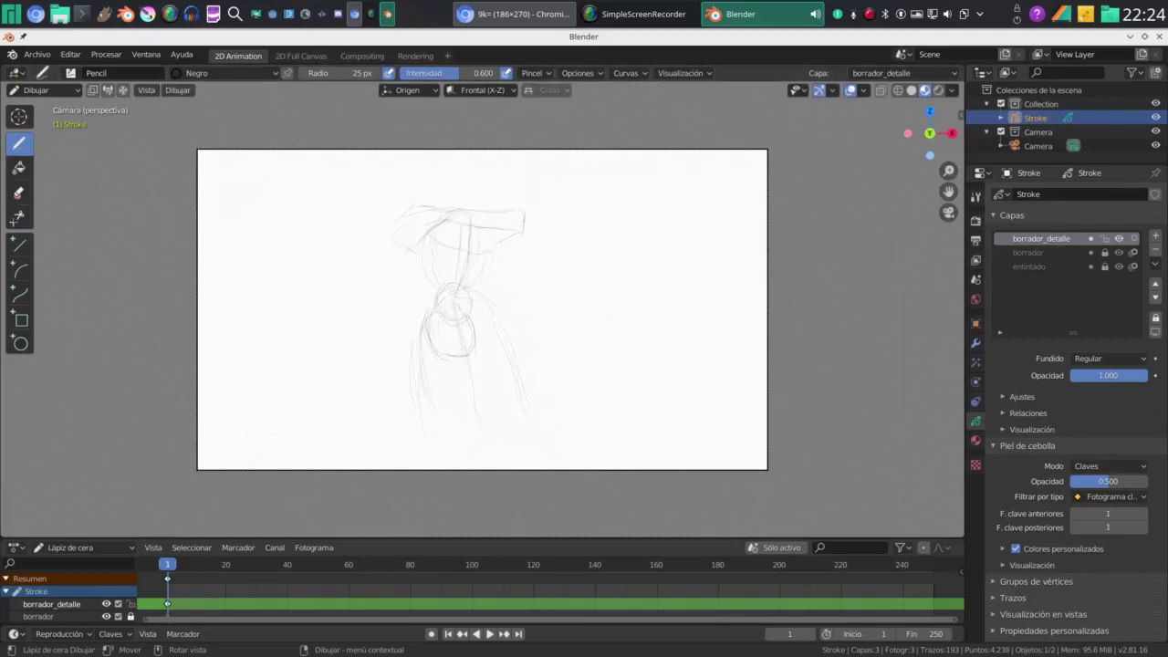
click(42, 90)
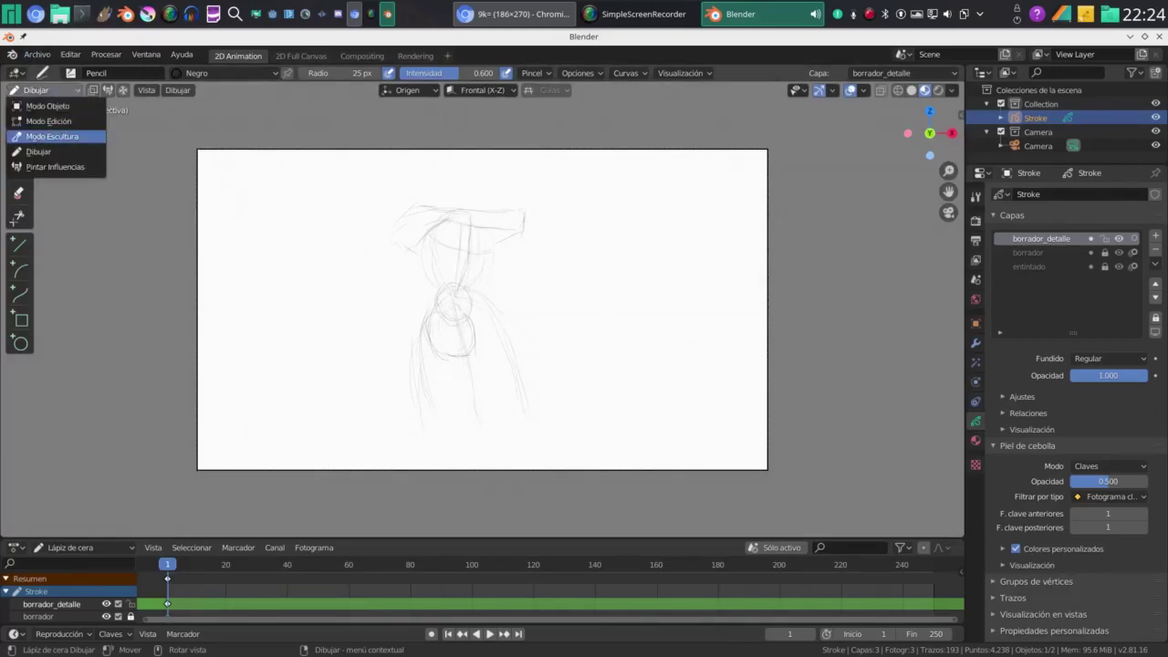
click(48, 121)
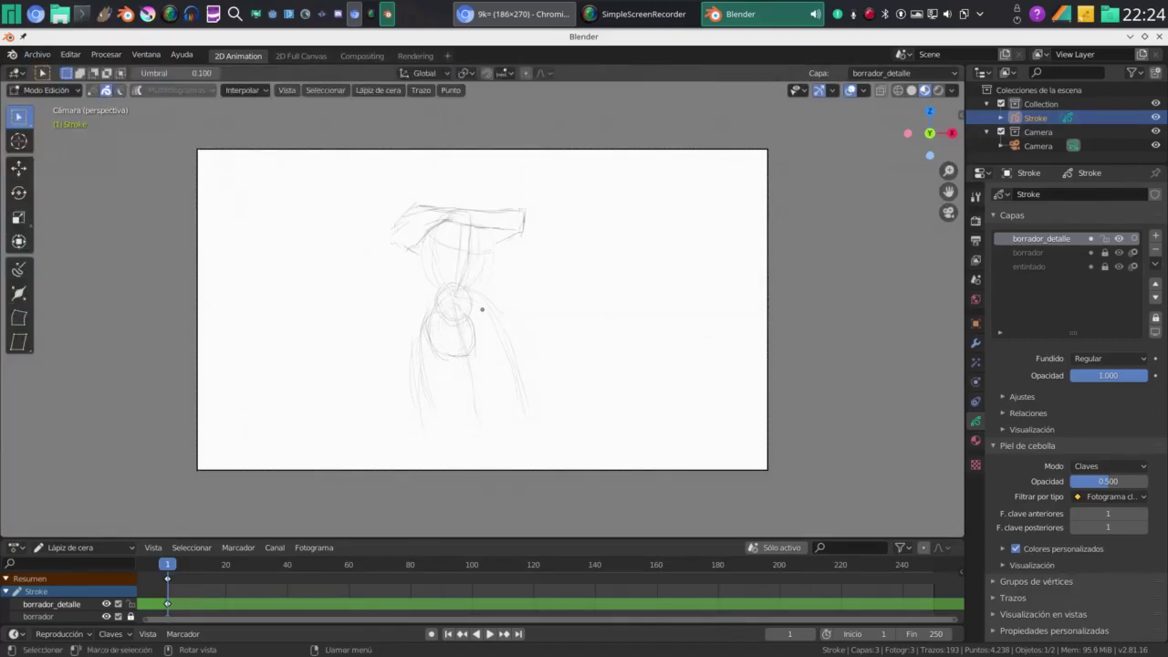
Unlock the borrador layer and scale all strokes of both draft layers down to about 0.91
key(a)
drag(346, 164, 653, 488)
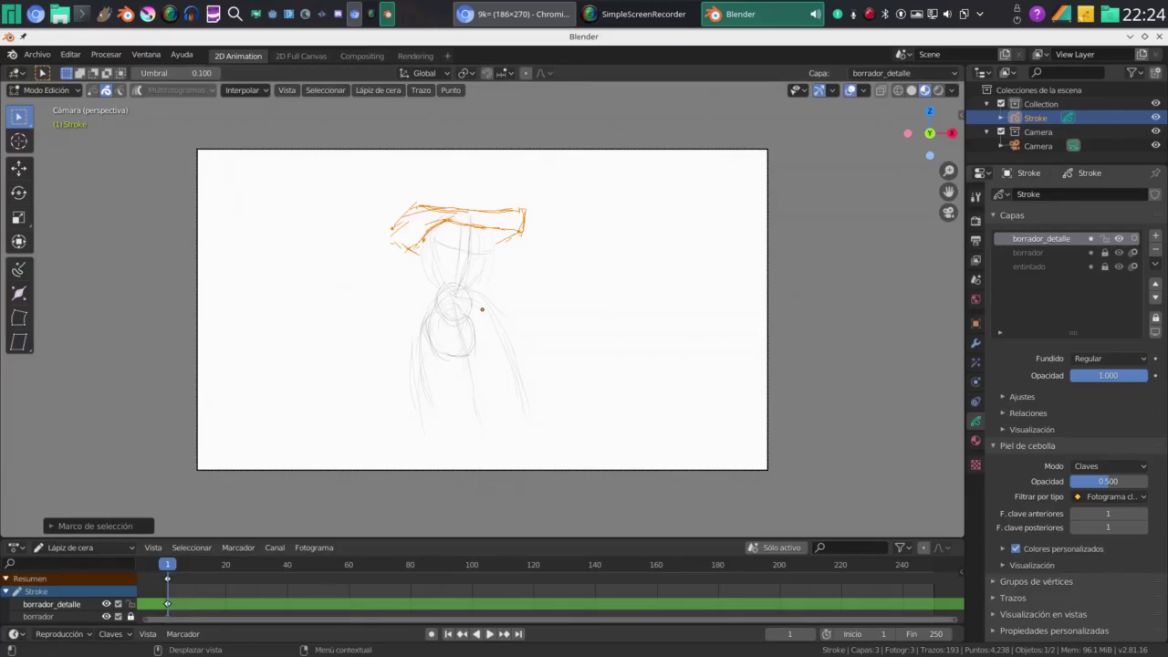
click(1104, 252)
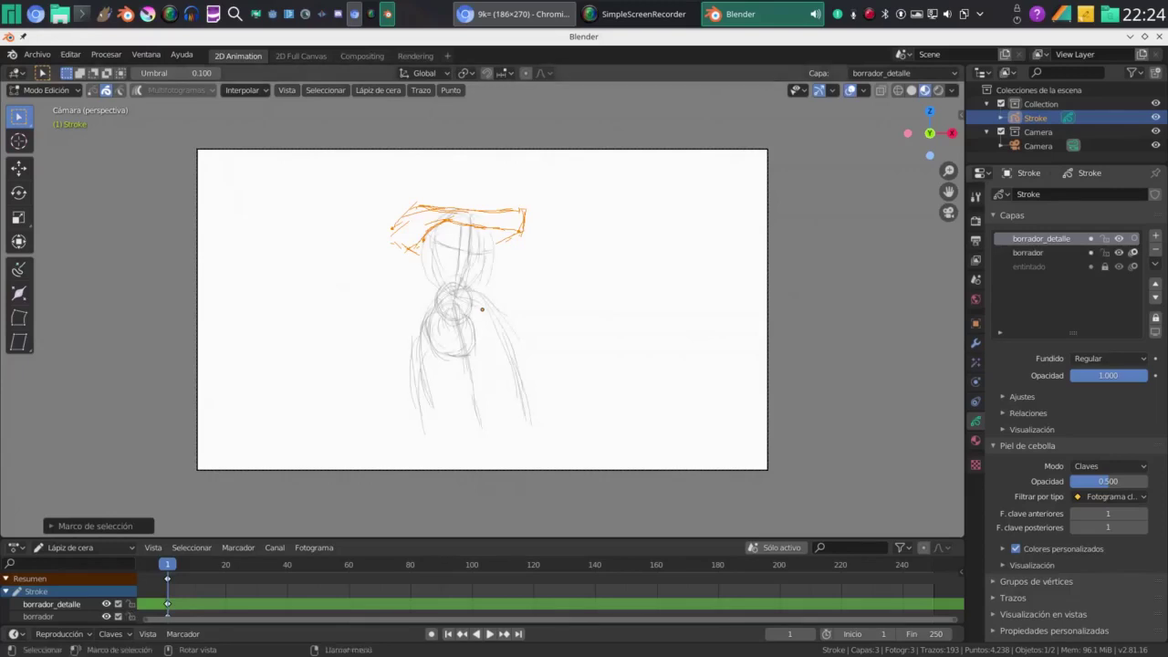
key(a)
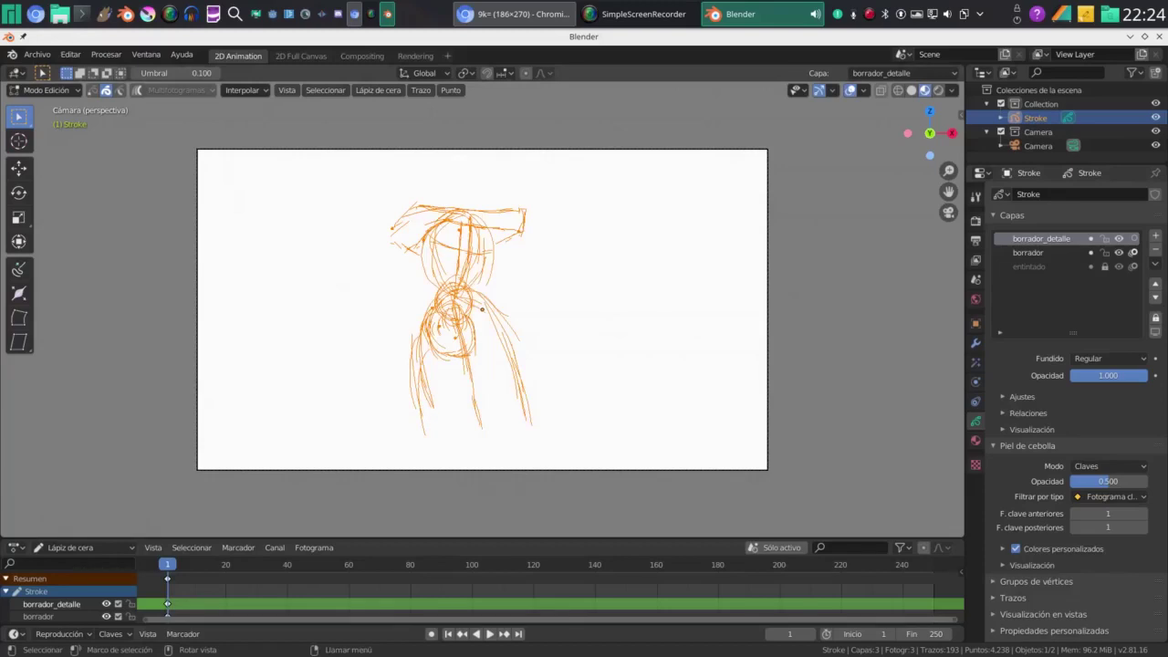
key(s)
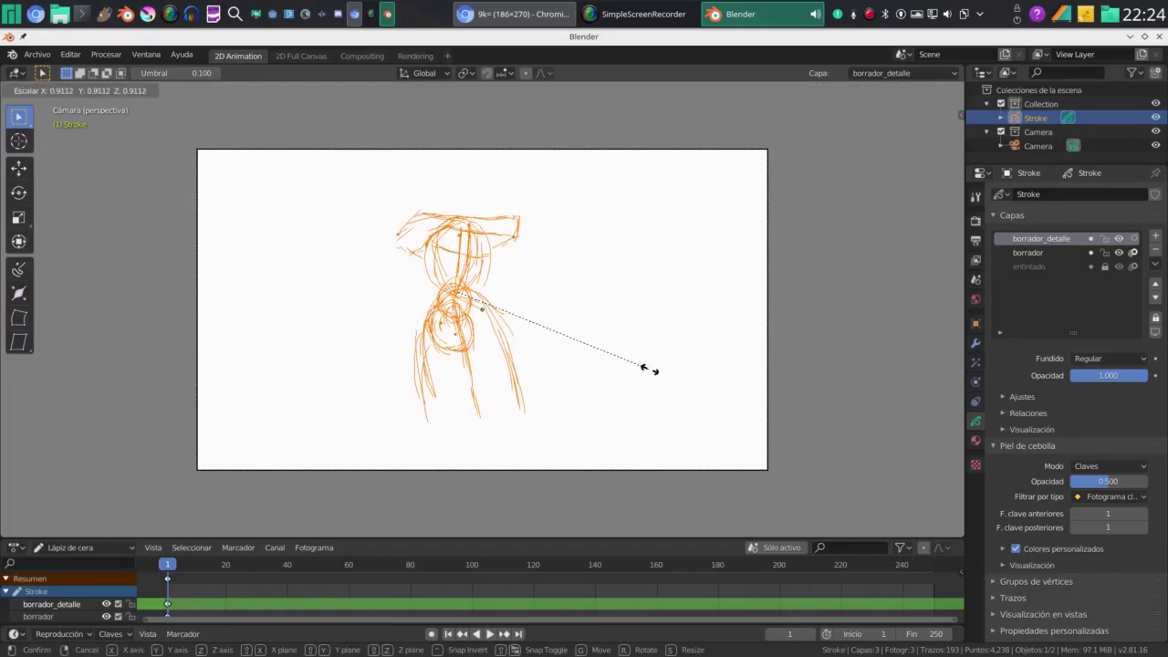
click(649, 370)
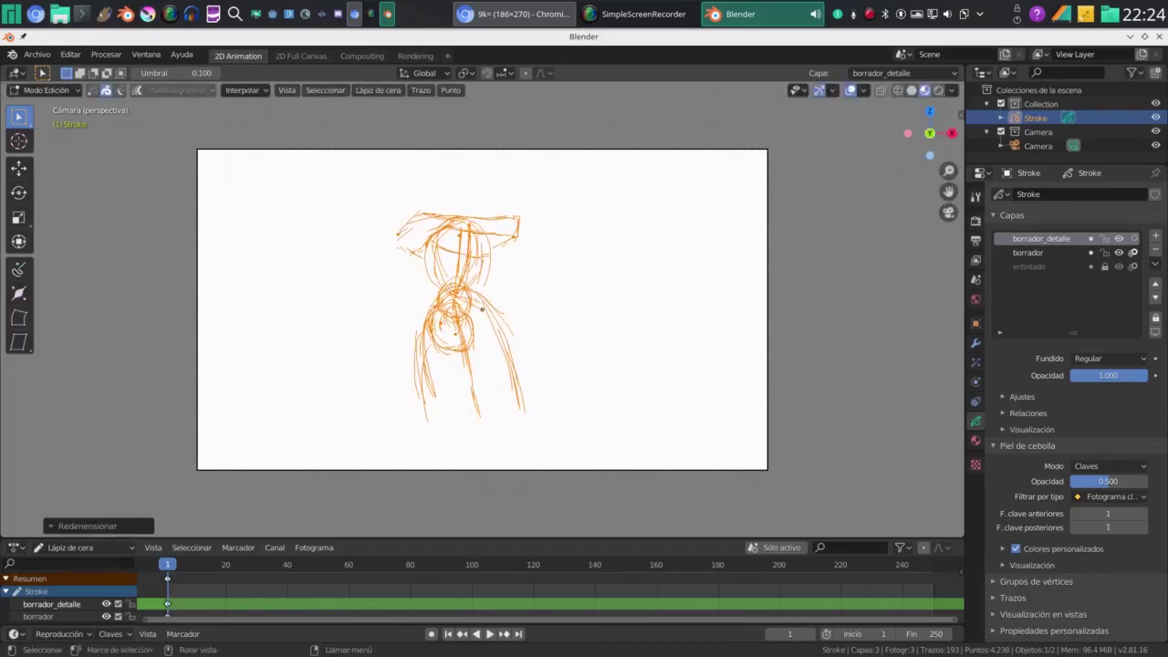
Move the whole sketch about 0.34 m in X and -0.45 m in Z, then relock borrador and make borrador_detalle active
key(g)
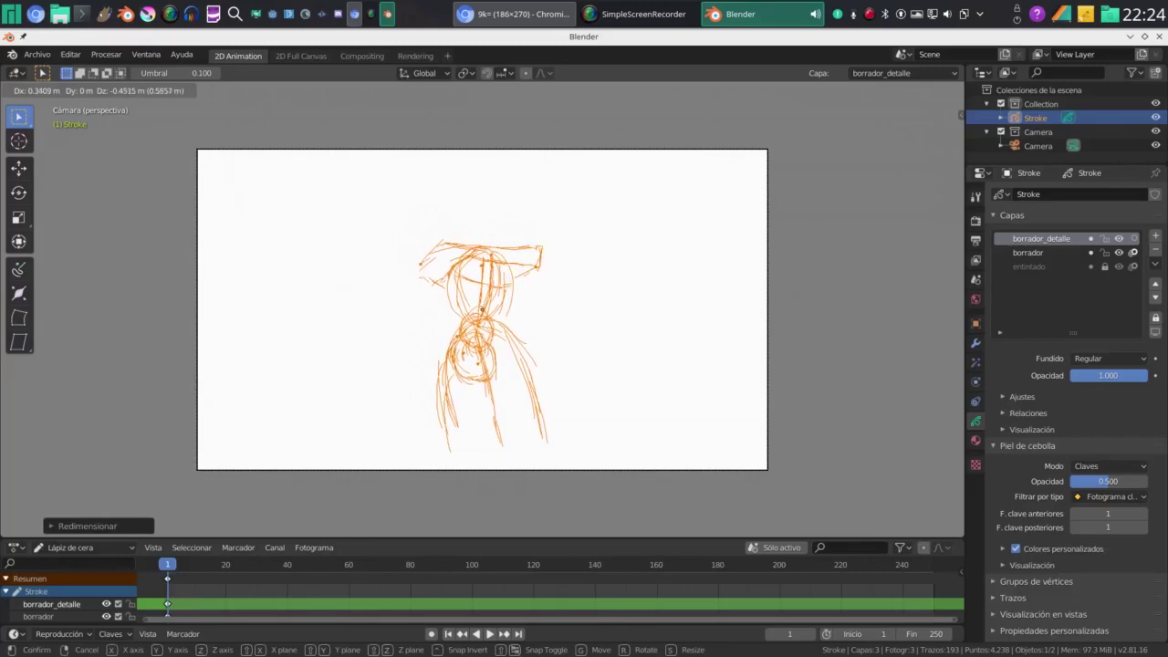
key(Return)
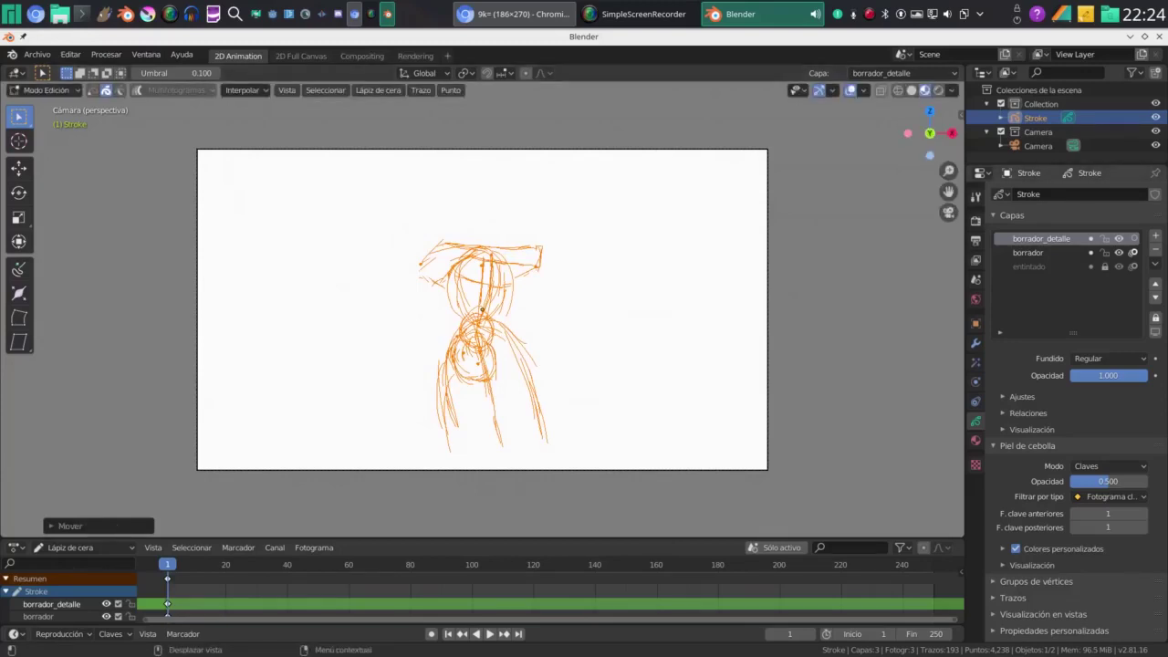
click(1041, 252)
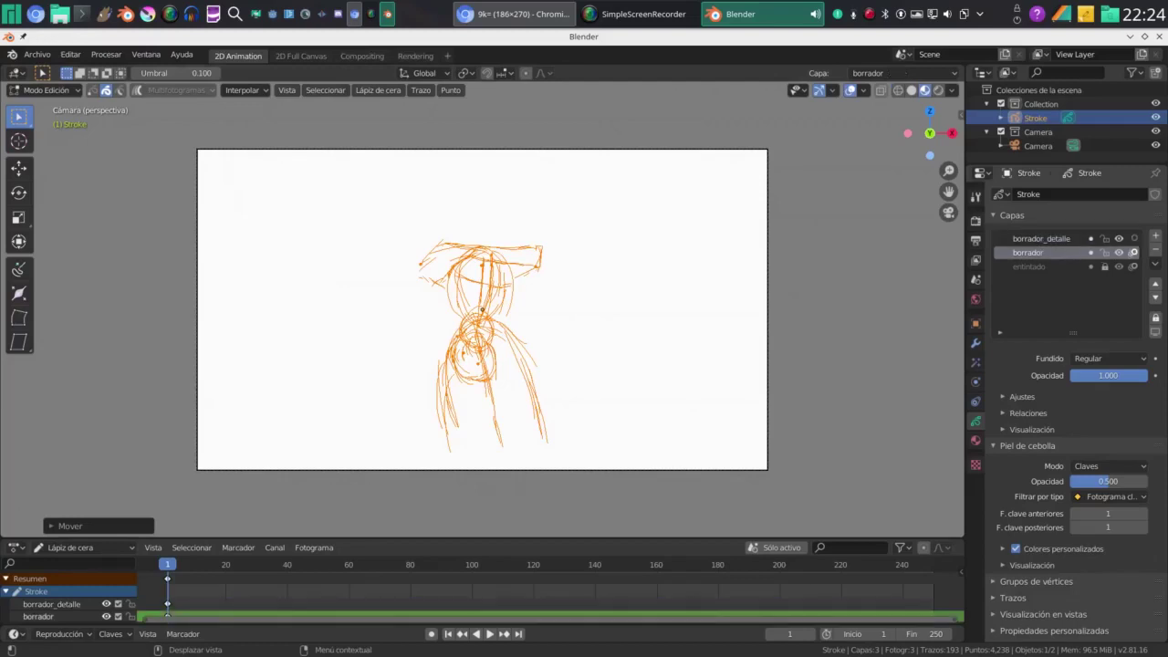
click(1104, 252)
click(1041, 238)
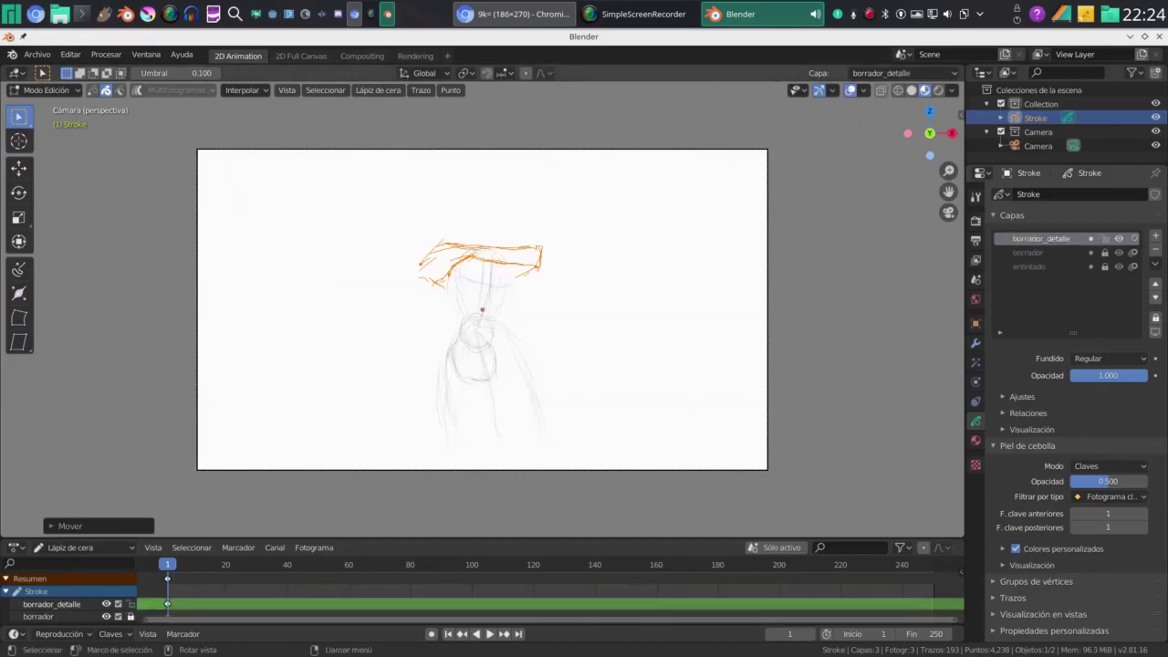
Deselect the strokes and return to Draw mode with the Pencil brush, framing the character's head
scroll(482, 310, up, 1)
scroll(482, 309, up, 4)
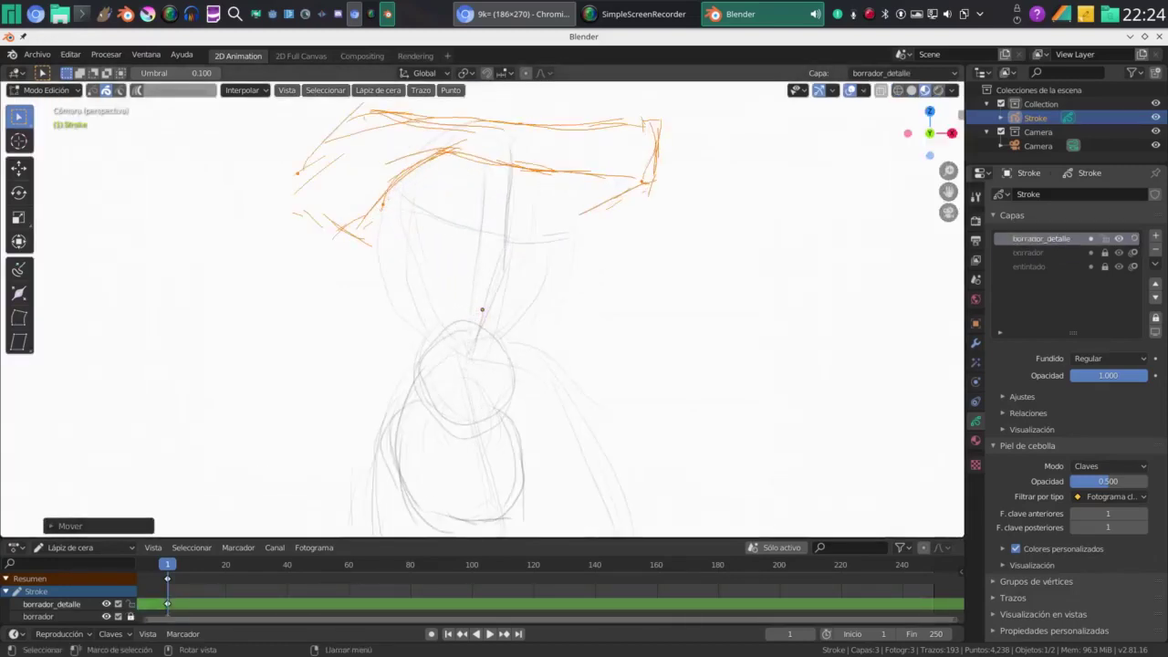
scroll(480, 315, down, 2)
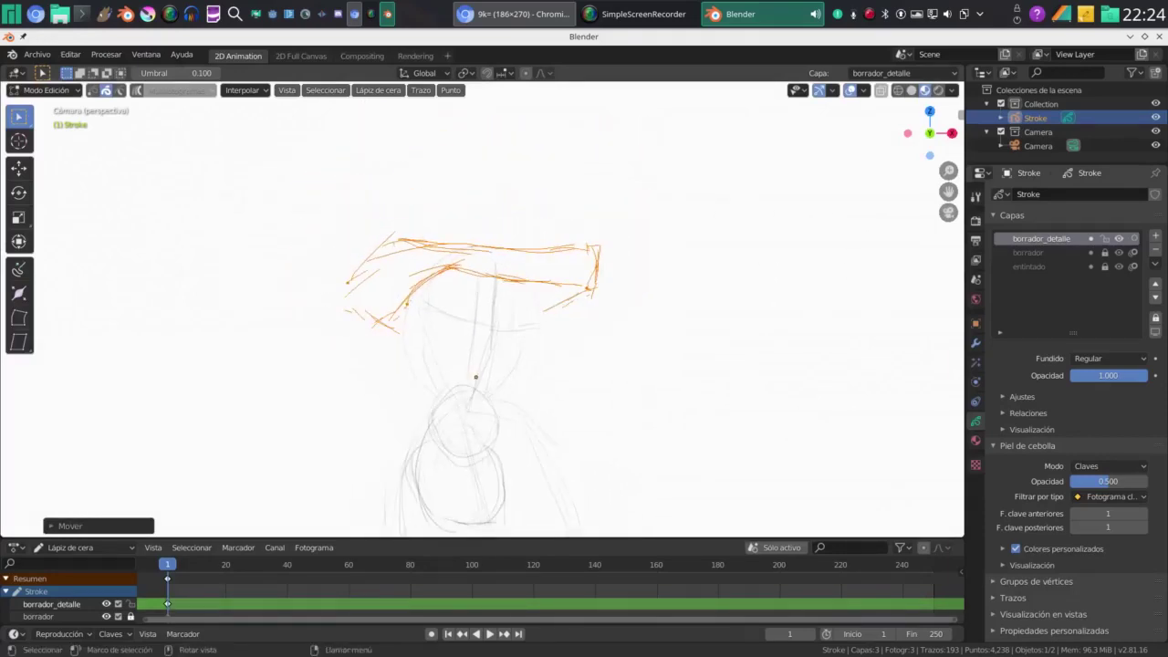
key(alt+a)
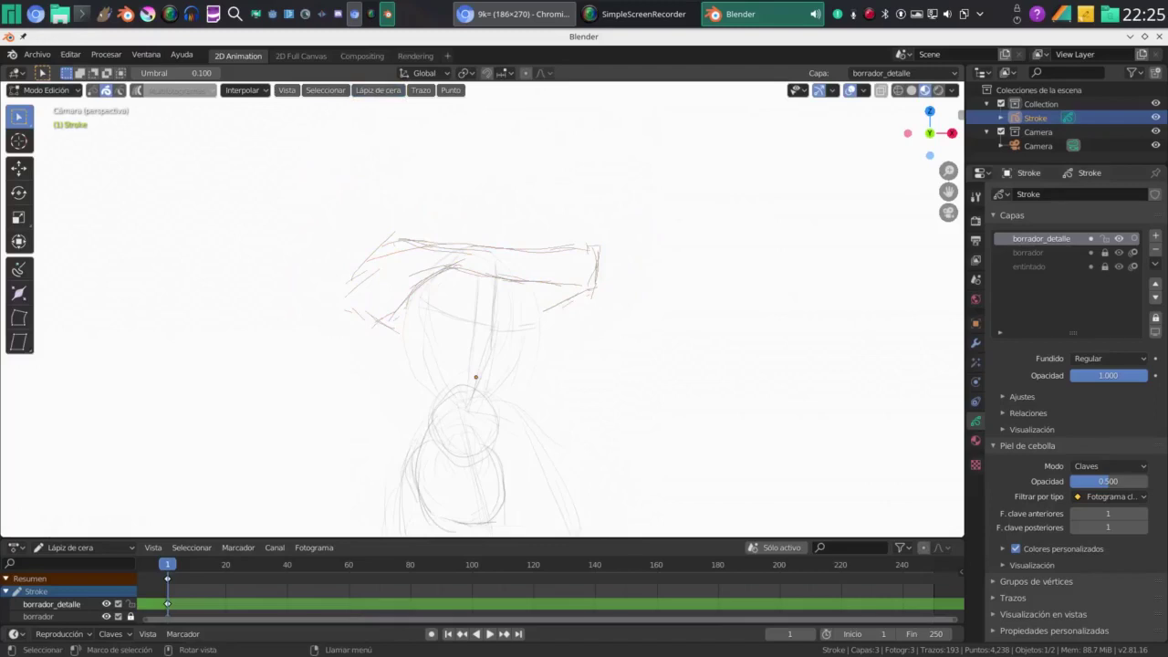
click(43, 90)
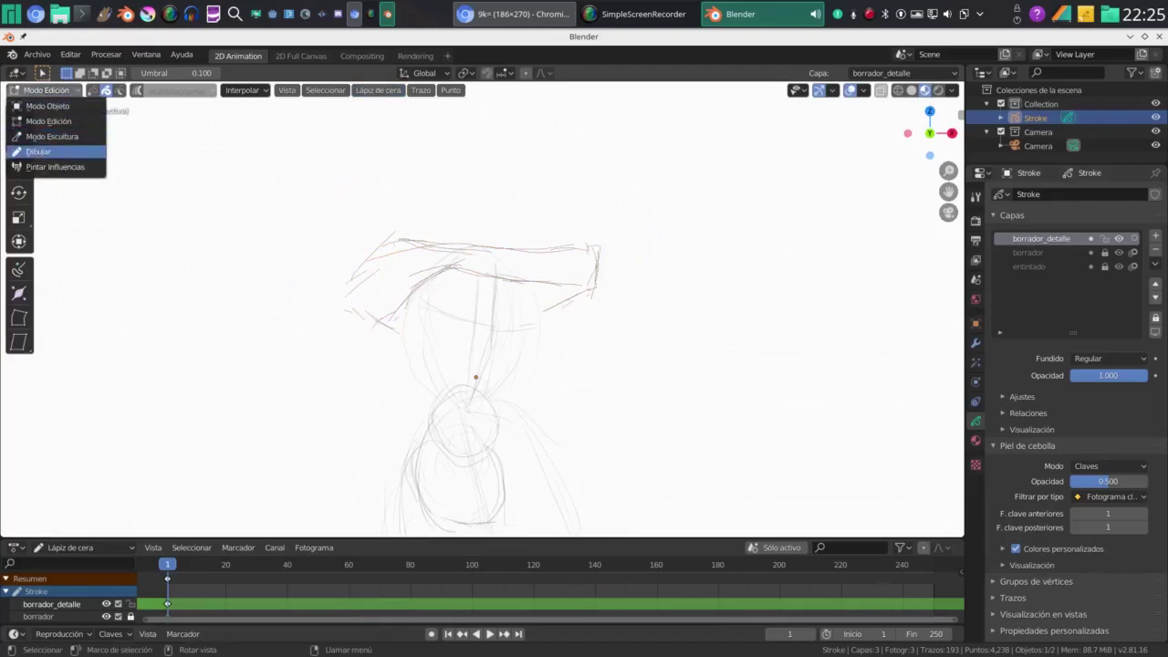
click(49, 152)
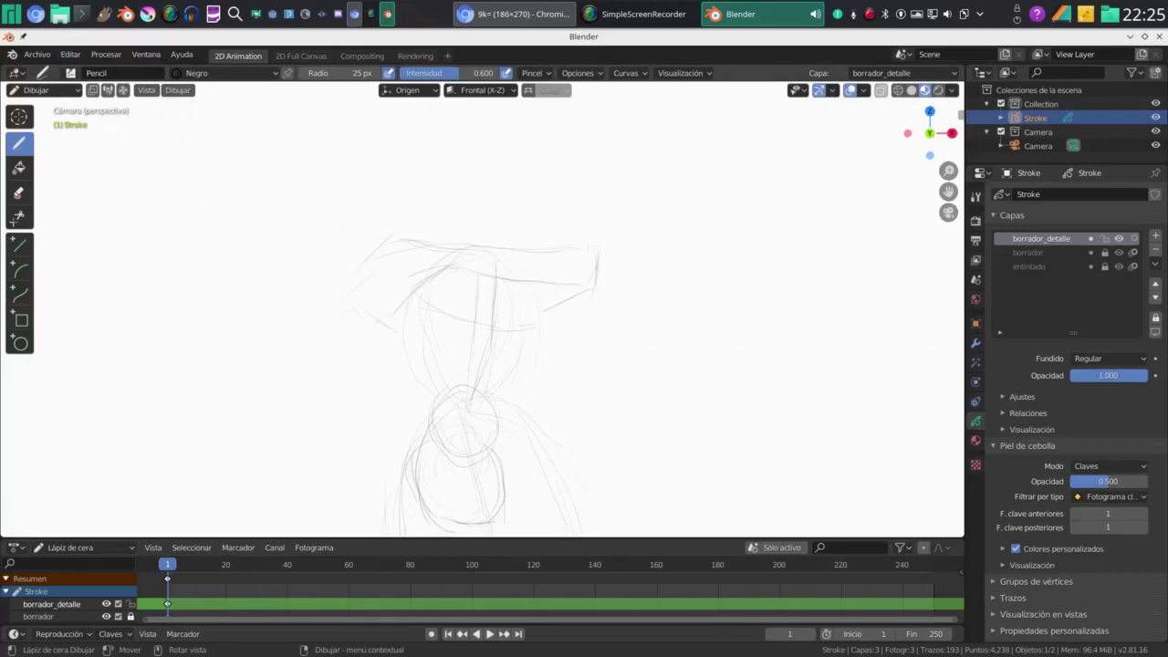
click(70, 73)
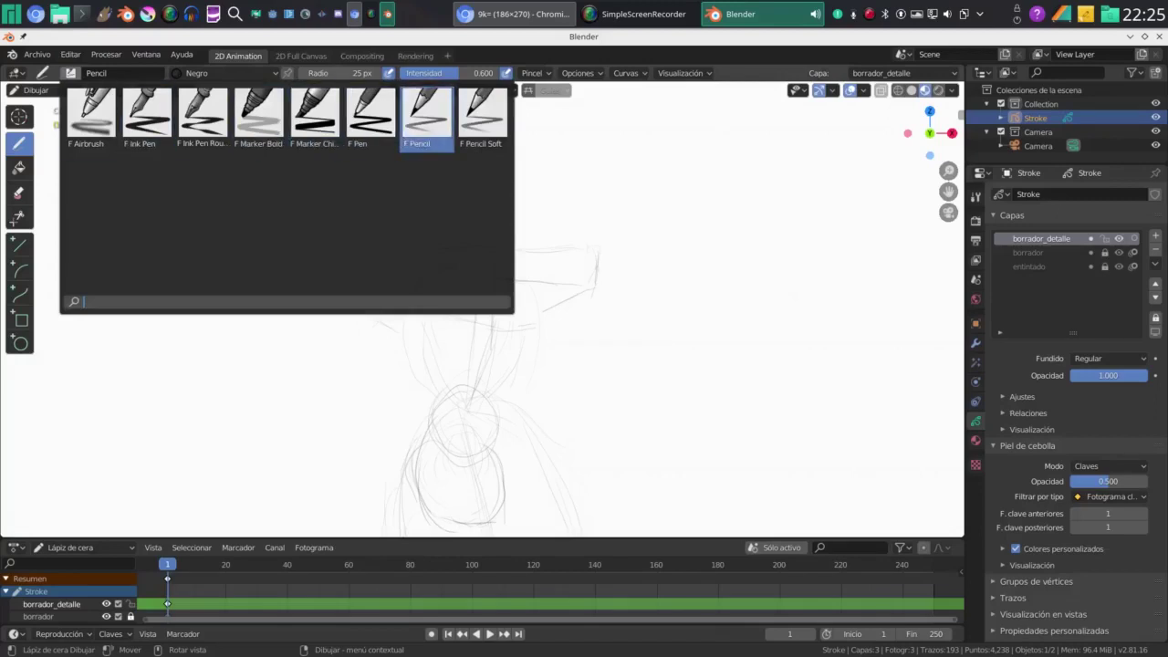
click(444, 139)
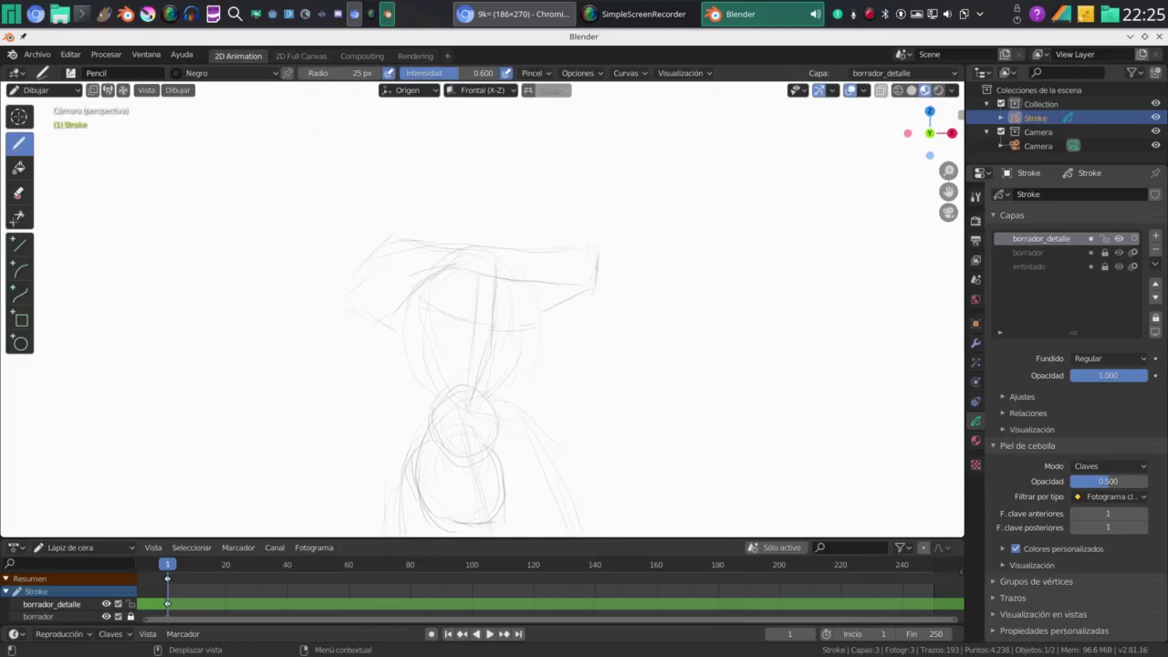
Sketch the hat's crown above the brim with light strokes for both sides and a curved top
click(976, 440)
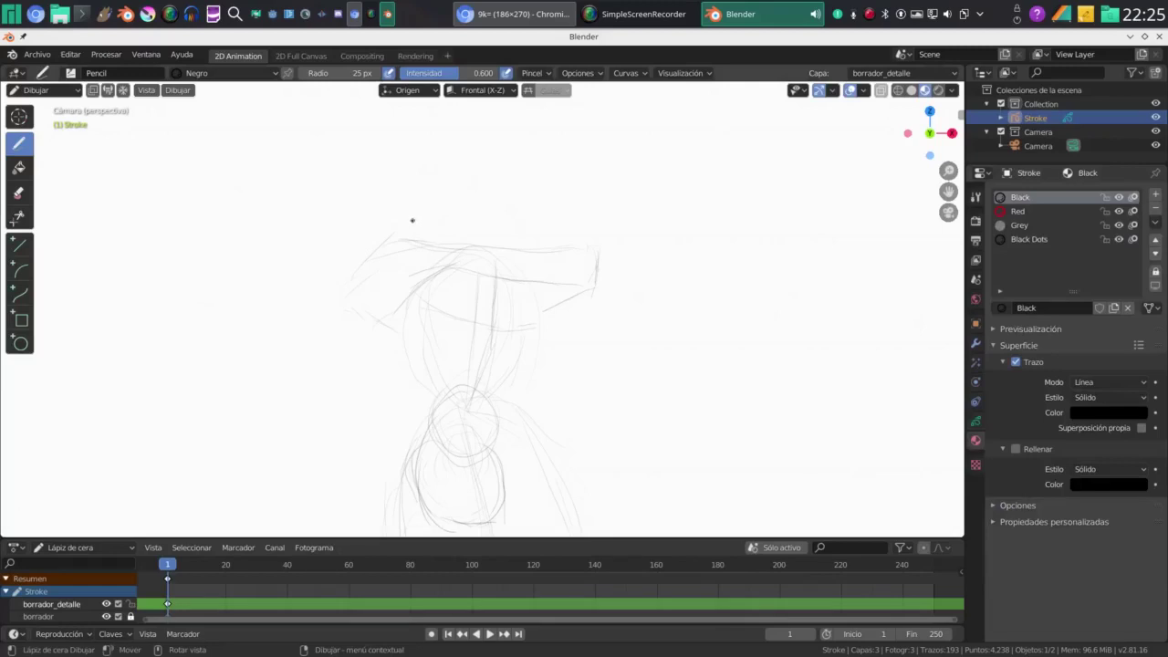
drag(419, 205, 403, 229)
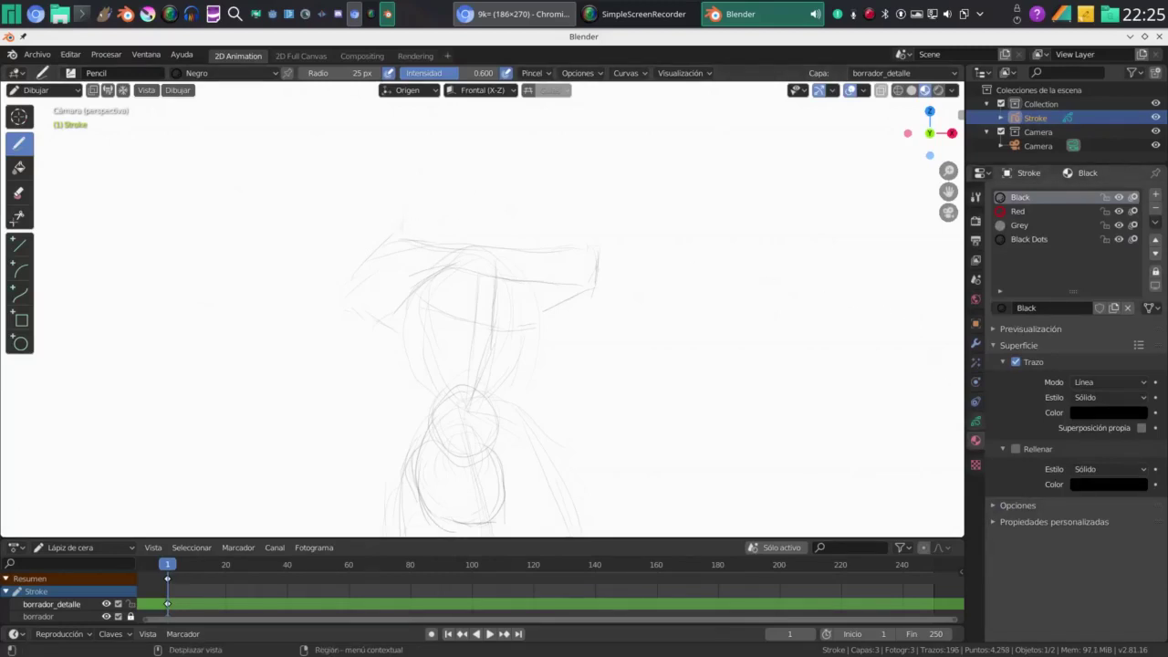
click(975, 420)
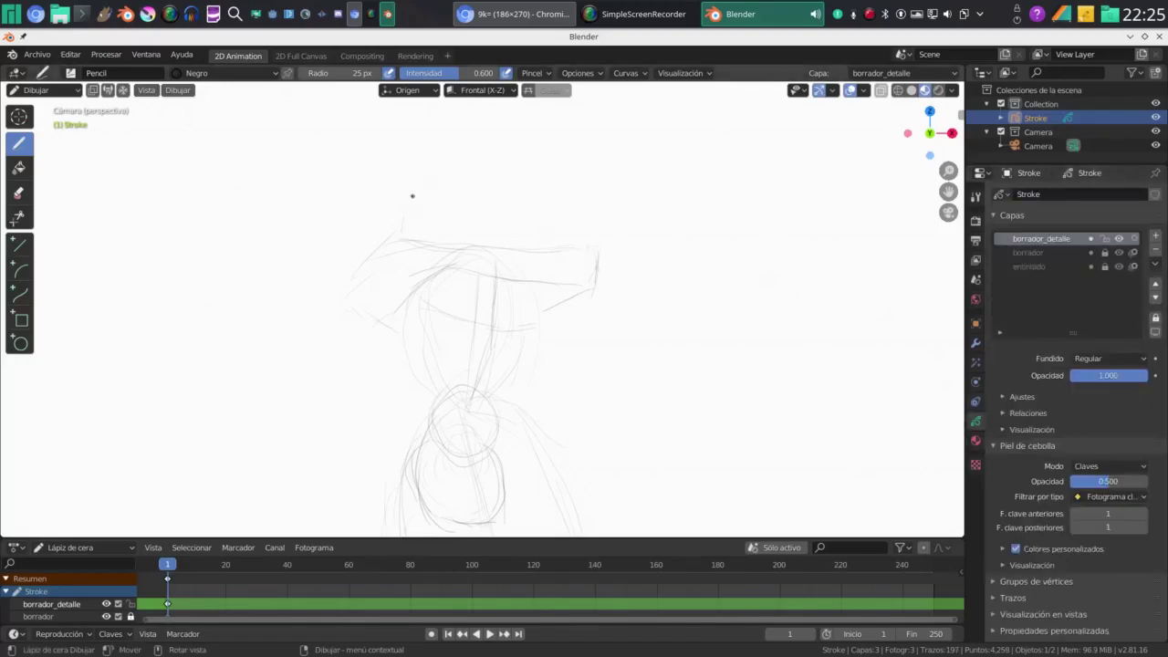
drag(406, 204, 403, 224)
drag(407, 210, 403, 228)
mouse_move(417, 220)
mouse_down()
mouse_move(411, 230)
mouse_move(444, 204)
mouse_up()
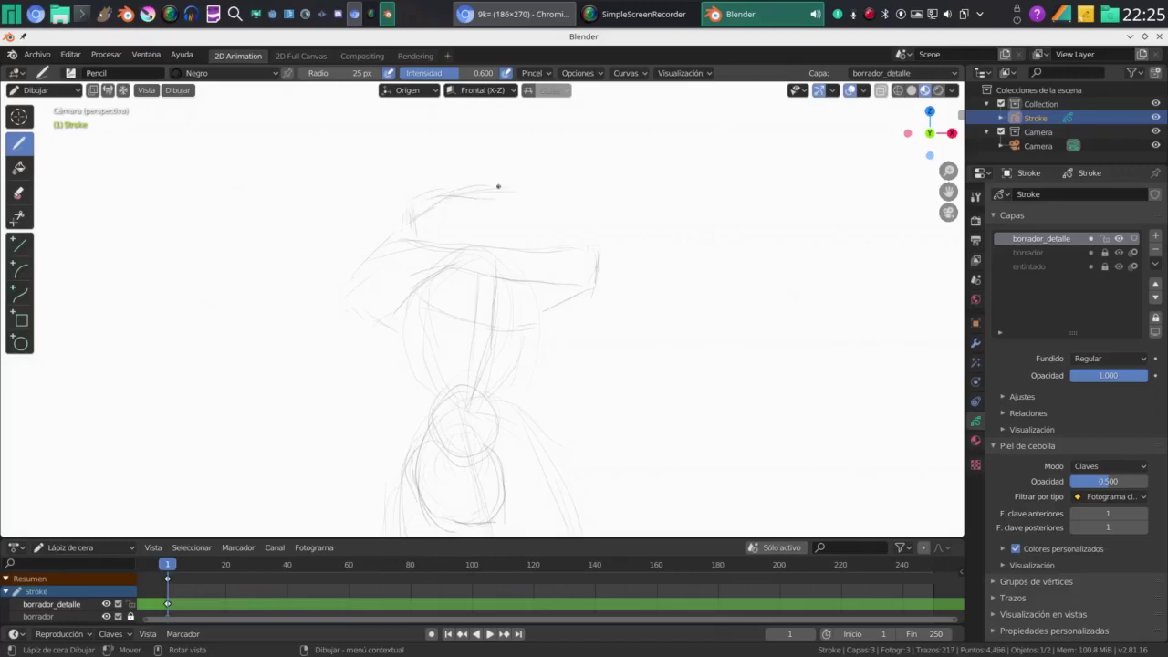
mouse_move(492, 190)
mouse_down()
mouse_move(519, 194)
mouse_move(522, 219)
mouse_up()
drag(520, 210, 523, 243)
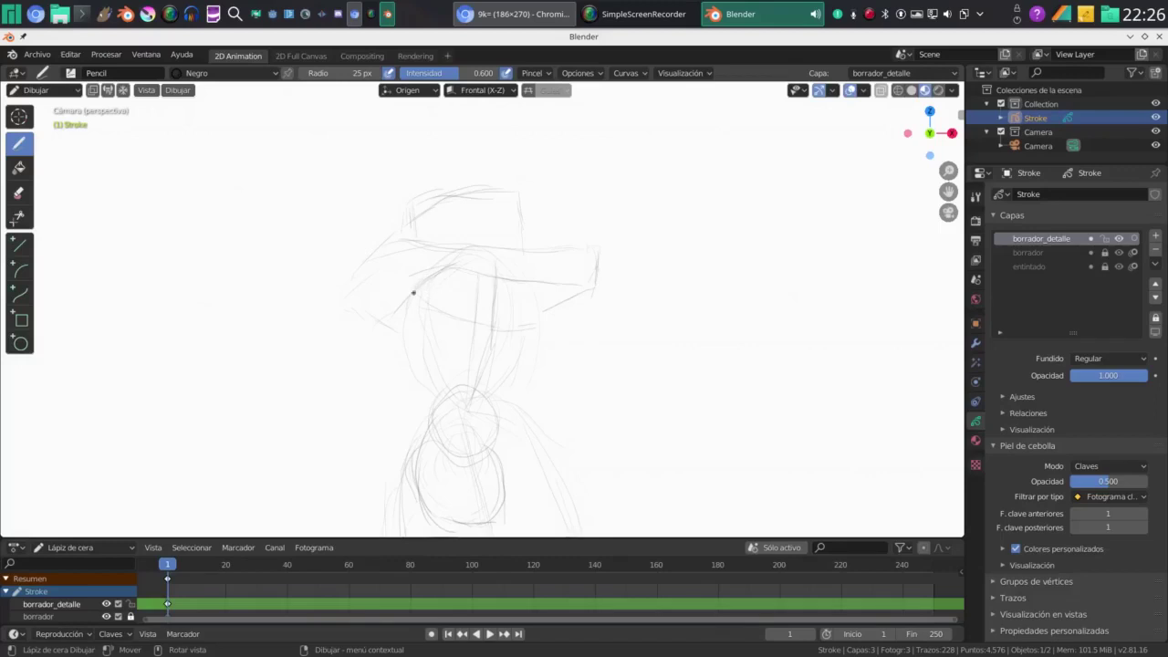
Sketch loose hair strands falling from the brim on the face's left side and a curved hairline across the forehead
drag(405, 303, 418, 285)
mouse_move(395, 313)
mouse_down()
mouse_move(414, 291)
mouse_move(391, 346)
mouse_move(404, 306)
mouse_up()
drag(395, 326, 387, 341)
drag(394, 338, 389, 363)
drag(406, 364, 404, 402)
drag(408, 391, 386, 415)
mouse_move(416, 366)
mouse_down()
mouse_move(406, 393)
mouse_move(418, 378)
mouse_up()
drag(438, 310, 457, 293)
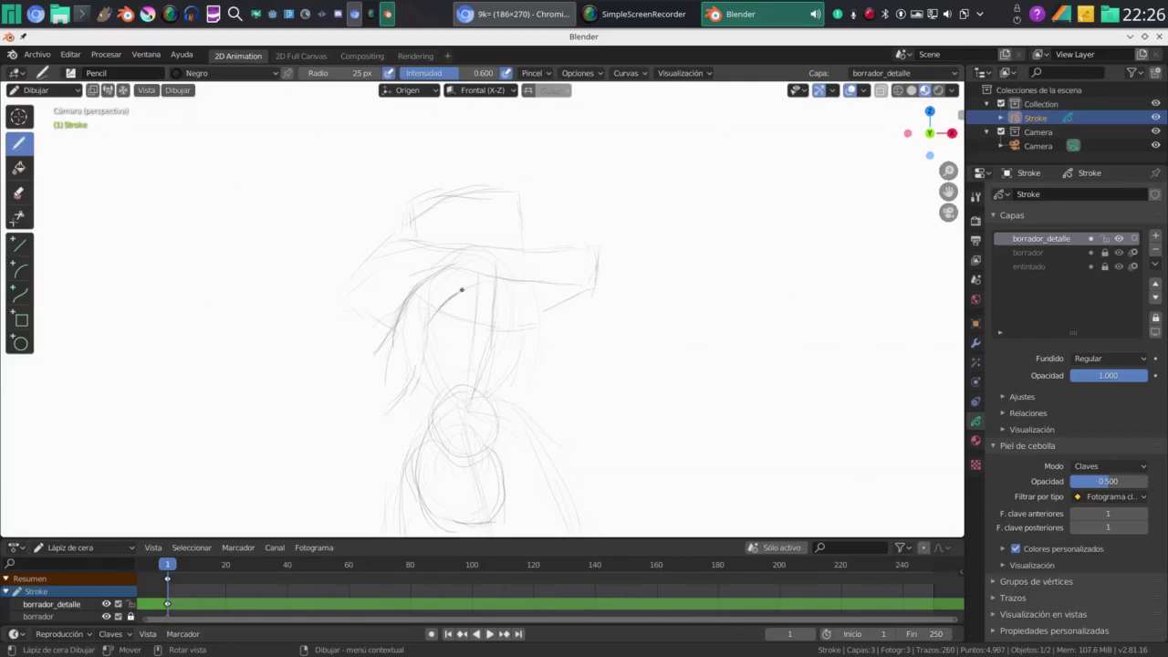
mouse_move(461, 294)
mouse_down()
mouse_move(494, 289)
mouse_move(493, 279)
mouse_up()
Sketch the right edge of the forehead, the brow on that side and the bridge of the nose
mouse_move(505, 288)
mouse_down()
mouse_move(496, 282)
mouse_move(518, 297)
mouse_move(519, 324)
mouse_up()
click(519, 324)
drag(520, 324, 514, 323)
drag(514, 323, 508, 329)
drag(508, 325, 502, 349)
drag(503, 343, 501, 354)
drag(503, 341, 505, 359)
drag(503, 354, 504, 360)
Sketch the tip and side of the nose and the lips beneath it
drag(460, 379, 486, 376)
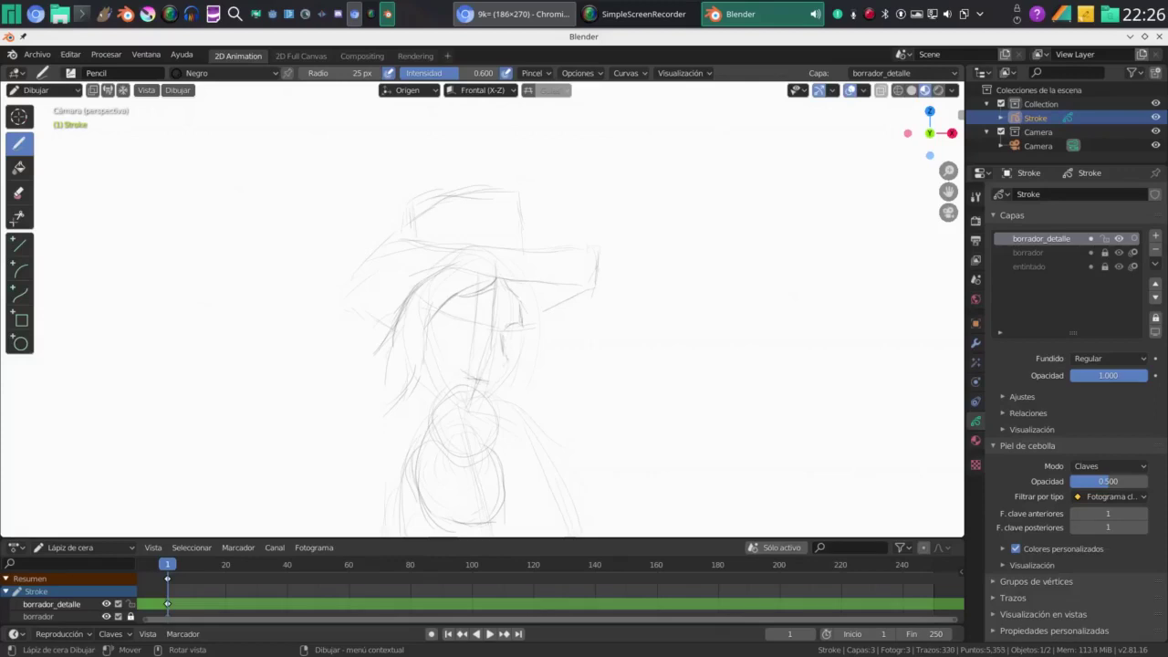
drag(507, 362, 507, 365)
mouse_move(507, 363)
mouse_down()
mouse_move(503, 353)
mouse_move(504, 366)
mouse_up()
click(485, 335)
click(485, 335)
click(485, 336)
click(485, 336)
drag(486, 344, 481, 353)
drag(485, 346, 480, 359)
drag(476, 372, 491, 380)
drag(488, 378, 494, 384)
drag(488, 381, 494, 385)
drag(459, 371, 470, 375)
drag(473, 383, 491, 383)
Draw the eye on the face's right side and the cheek contour down to the jaw
drag(508, 330, 507, 328)
drag(509, 327, 513, 328)
drag(518, 329, 521, 329)
drag(507, 329, 519, 328)
drag(508, 332, 520, 328)
drag(511, 335, 516, 332)
drag(512, 358, 497, 387)
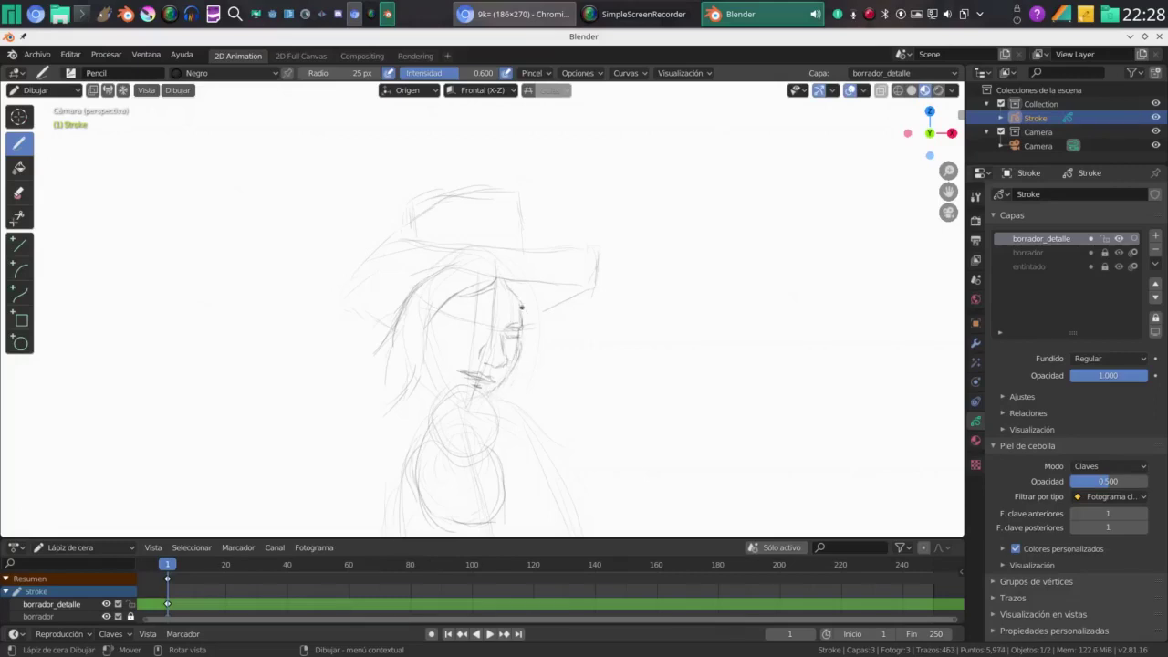
drag(517, 332, 508, 334)
drag(514, 331, 510, 336)
Draw the eye on the face's left side with its lids and pupil, level with the other eye
click(466, 317)
drag(469, 318, 484, 321)
drag(485, 327, 480, 329)
drag(479, 330, 483, 326)
click(475, 326)
drag(466, 325, 467, 331)
drag(475, 321, 473, 322)
drag(467, 320, 472, 322)
click(511, 333)
Add hair strands along the left cheek and longer ones falling toward the shoulder
mouse_move(444, 317)
mouse_down()
mouse_move(430, 324)
mouse_move(440, 356)
mouse_up()
mouse_move(440, 351)
mouse_down()
mouse_move(441, 390)
mouse_move(432, 318)
mouse_up()
mouse_move(433, 318)
mouse_down()
mouse_move(433, 372)
mouse_move(379, 371)
mouse_move(374, 388)
mouse_move(412, 363)
mouse_up()
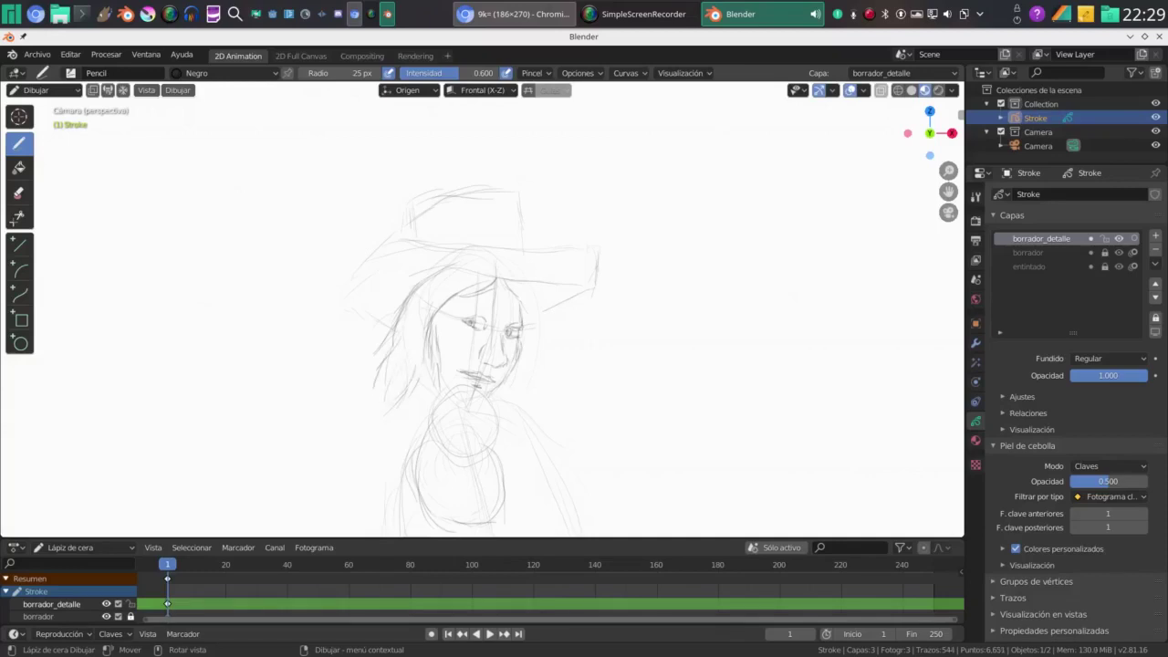
mouse_move(418, 407)
mouse_down()
mouse_move(427, 372)
mouse_move(402, 433)
mouse_up()
drag(400, 384, 387, 401)
mouse_move(402, 388)
mouse_down()
mouse_move(393, 407)
mouse_move(409, 427)
mouse_move(423, 414)
mouse_move(404, 423)
mouse_up()
Darken the hat brim's upper edge, its right tip and the lower edge above the forehead
drag(397, 244, 348, 283)
mouse_move(398, 251)
mouse_down()
mouse_move(375, 267)
mouse_move(411, 245)
mouse_move(427, 252)
mouse_up()
drag(496, 245, 442, 255)
drag(525, 244, 453, 250)
mouse_move(560, 253)
mouse_down()
mouse_move(544, 254)
mouse_move(592, 253)
mouse_up()
drag(594, 249, 589, 256)
drag(592, 248, 602, 281)
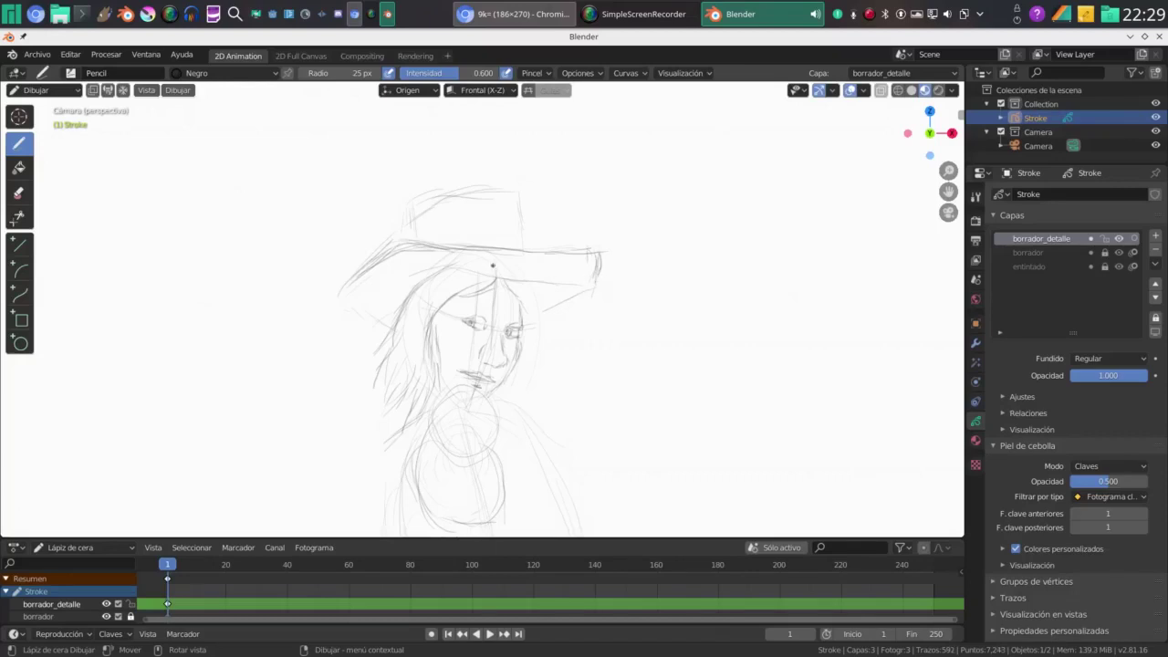
drag(444, 267, 547, 284)
drag(541, 278, 593, 281)
Draw the hair along the face's right side and define the brim's underside next to it
click(540, 314)
mouse_move(529, 285)
mouse_down()
mouse_move(535, 319)
mouse_move(532, 301)
mouse_move(523, 342)
mouse_up()
mouse_move(523, 329)
mouse_down()
mouse_move(530, 347)
mouse_move(535, 330)
mouse_up()
mouse_move(533, 330)
mouse_down()
mouse_move(529, 356)
mouse_move(518, 354)
mouse_up()
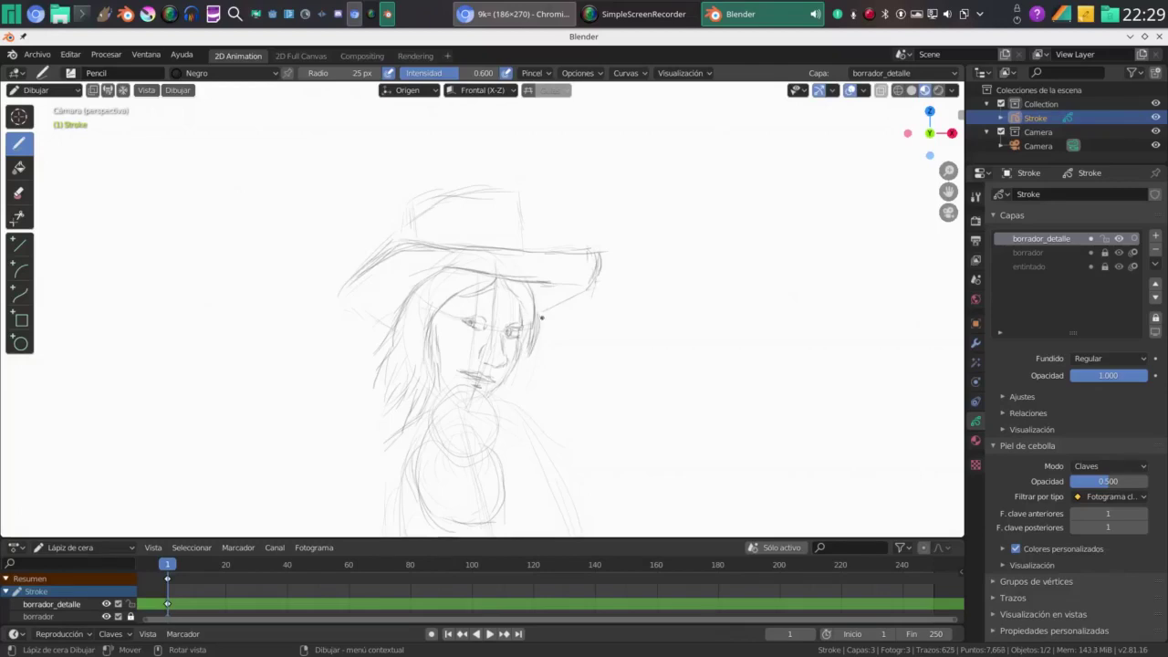
drag(540, 314, 548, 310)
drag(544, 312, 553, 307)
drag(548, 310, 558, 304)
Define the brim's left corner and redraw the crown outline with a cleaner curve
drag(346, 298, 350, 301)
drag(344, 294, 387, 327)
drag(360, 307, 374, 313)
mouse_move(411, 208)
mouse_down()
mouse_move(409, 235)
mouse_move(422, 202)
mouse_up()
drag(417, 208, 476, 191)
mouse_move(452, 196)
mouse_down()
mouse_move(513, 197)
mouse_move(525, 248)
mouse_up()
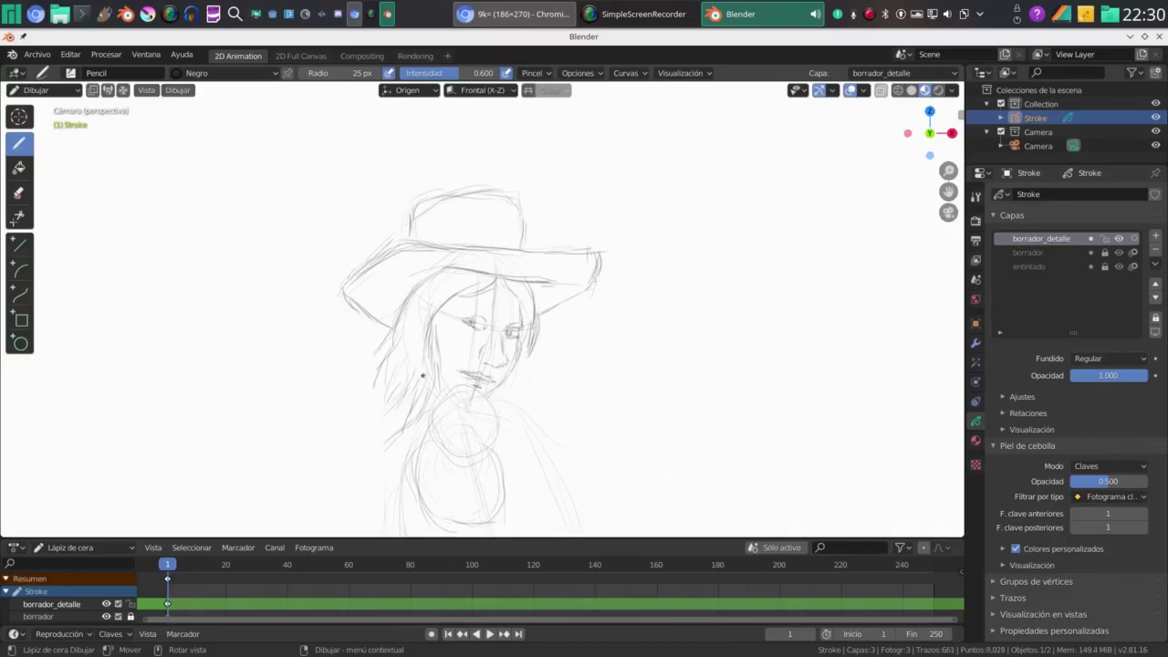
Draw the revolver's round muzzle below the chin and the cylinder around it with small chamber circles
drag(465, 382, 462, 385)
mouse_move(460, 386)
mouse_down()
mouse_move(463, 407)
mouse_move(472, 390)
mouse_up()
drag(461, 393, 474, 384)
mouse_move(467, 411)
mouse_down()
mouse_move(453, 418)
mouse_move(447, 396)
mouse_move(464, 388)
mouse_move(477, 415)
mouse_up()
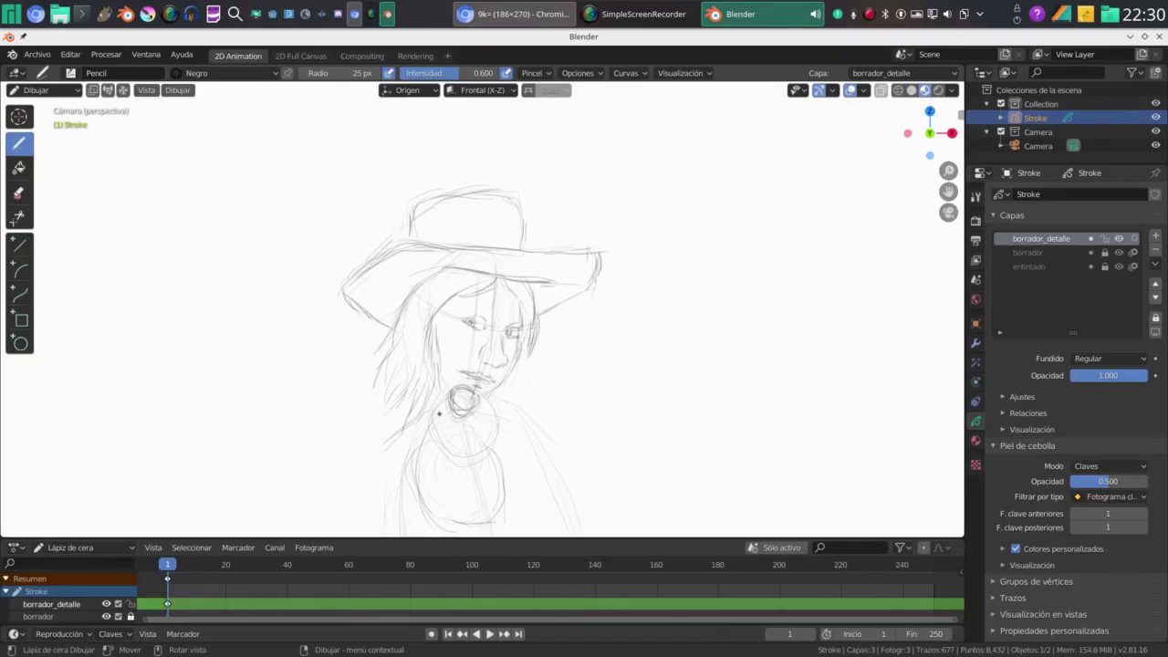
click(440, 425)
mouse_move(444, 421)
mouse_down()
mouse_move(447, 435)
mouse_move(491, 413)
mouse_move(477, 433)
mouse_up()
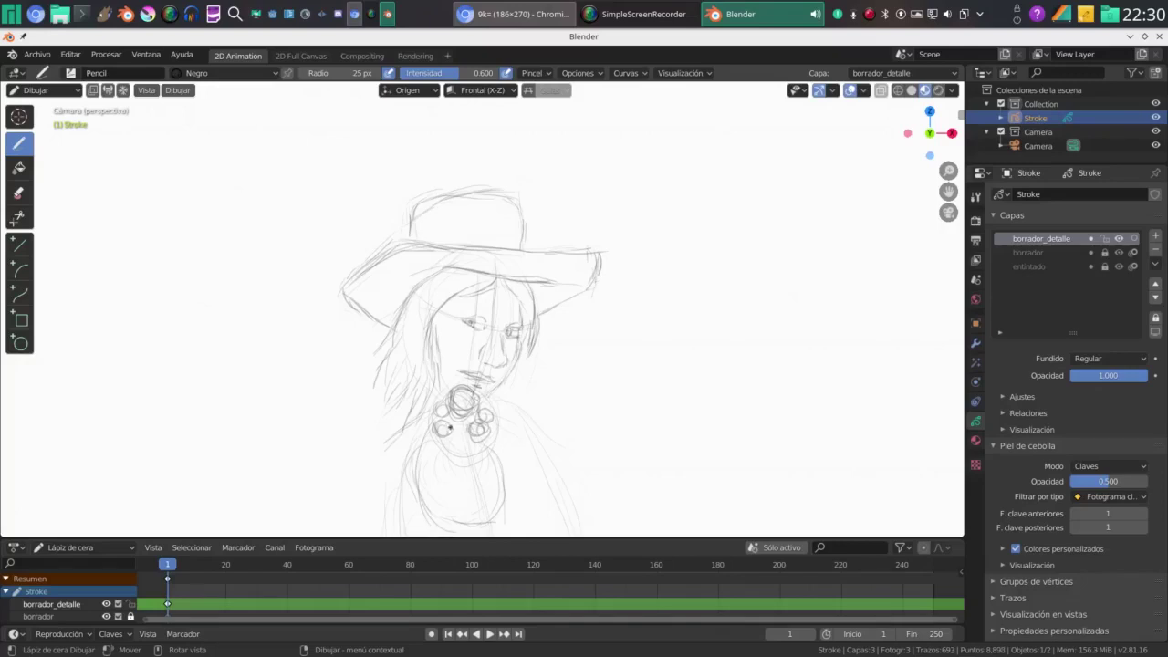
mouse_move(451, 442)
mouse_down()
mouse_move(454, 454)
mouse_move(473, 444)
mouse_up()
drag(471, 443, 474, 439)
Add the front sight above the muzzle and reinforce the upper left edge of the revolver
click(467, 378)
click(463, 382)
click(464, 386)
click(463, 384)
drag(454, 392, 448, 401)
drag(452, 391, 450, 402)
Sketch the curved top contour of the hand at the lower left of the revolver's cylinder
drag(423, 437, 428, 433)
drag(428, 436, 425, 445)
mouse_move(426, 439)
mouse_down()
mouse_move(420, 451)
mouse_move(429, 441)
mouse_up()
drag(427, 440, 431, 461)
drag(426, 454, 438, 467)
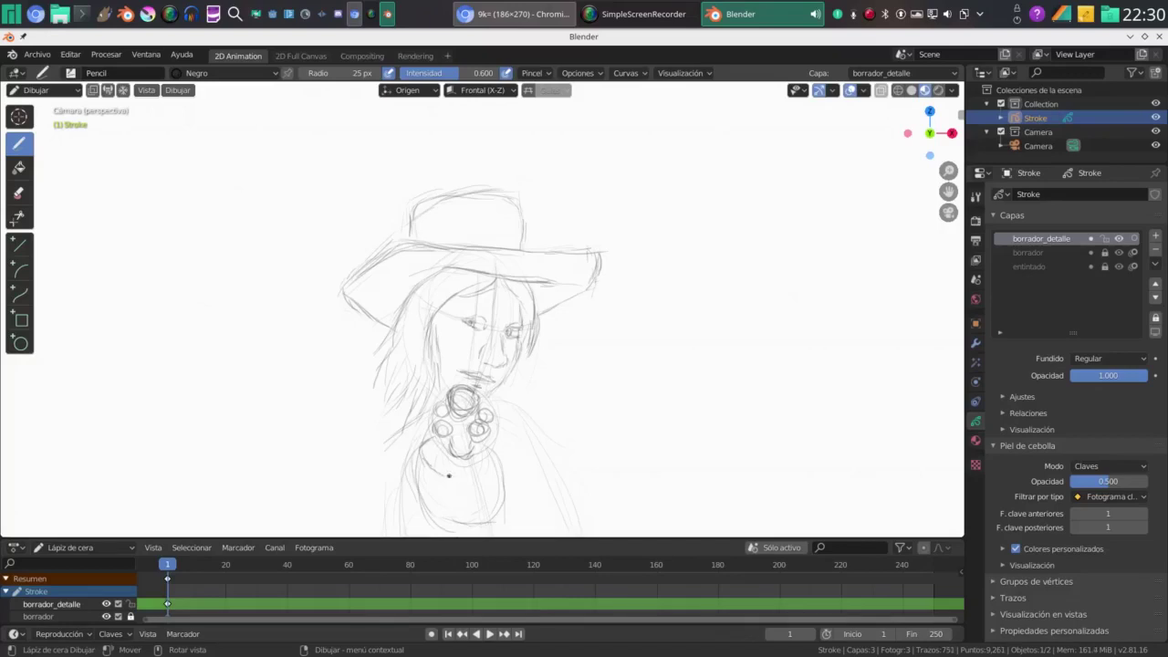
Draw the thin vertical line of the grip below the cylinder and its short bottom edge
drag(455, 465, 454, 478)
drag(456, 463, 455, 474)
drag(457, 462, 459, 502)
drag(459, 502, 463, 504)
drag(455, 500, 459, 502)
drag(458, 501, 457, 508)
Sketch the revolver's frame under the cylinder, joining the hand to the base of the cylinder
drag(442, 459, 457, 478)
drag(459, 478, 466, 477)
drag(468, 473, 471, 477)
mouse_move(465, 470)
mouse_down()
mouse_move(476, 477)
mouse_move(478, 457)
mouse_up()
drag(476, 456, 474, 458)
drag(475, 452, 472, 456)
Sketch the finger beside the right of the grip and add small detail strokes between the hand and the frame
mouse_move(482, 478)
mouse_down()
mouse_move(495, 482)
mouse_move(496, 454)
mouse_up()
drag(496, 462, 497, 447)
drag(494, 454, 483, 481)
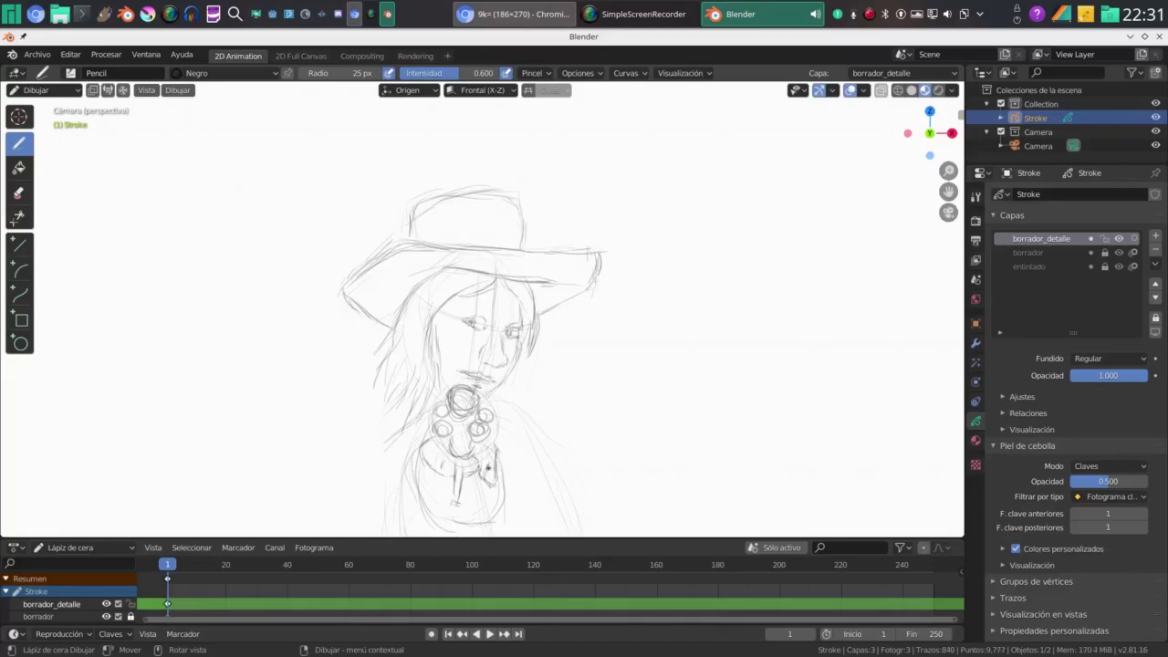
click(486, 472)
drag(442, 468, 442, 476)
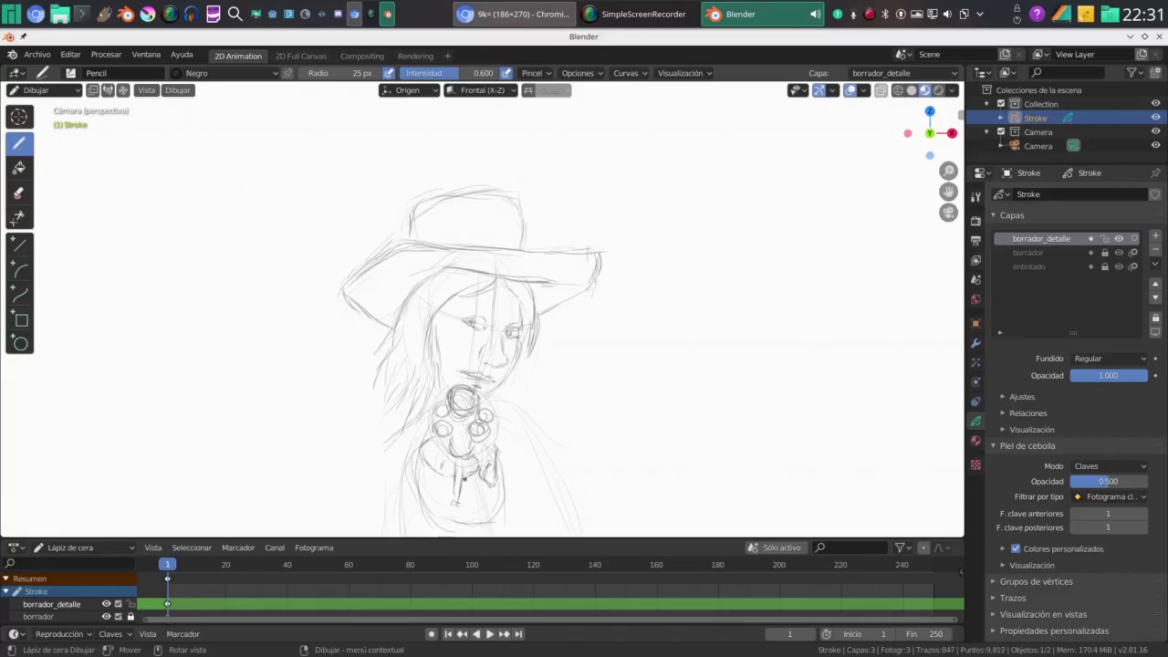
click(472, 465)
Outline the fingers to the left of the grip and close the grip's bottom edge
drag(418, 462, 411, 475)
mouse_move(414, 468)
mouse_down()
mouse_move(411, 482)
mouse_move(435, 491)
mouse_up()
drag(433, 486, 437, 492)
drag(436, 487, 443, 496)
click(453, 501)
drag(468, 500, 466, 502)
drag(459, 502, 470, 502)
mouse_move(457, 502)
mouse_down()
mouse_move(472, 501)
mouse_move(453, 502)
mouse_up()
Sketch the fingertips that wrap around the lower right side of the grip
click(492, 488)
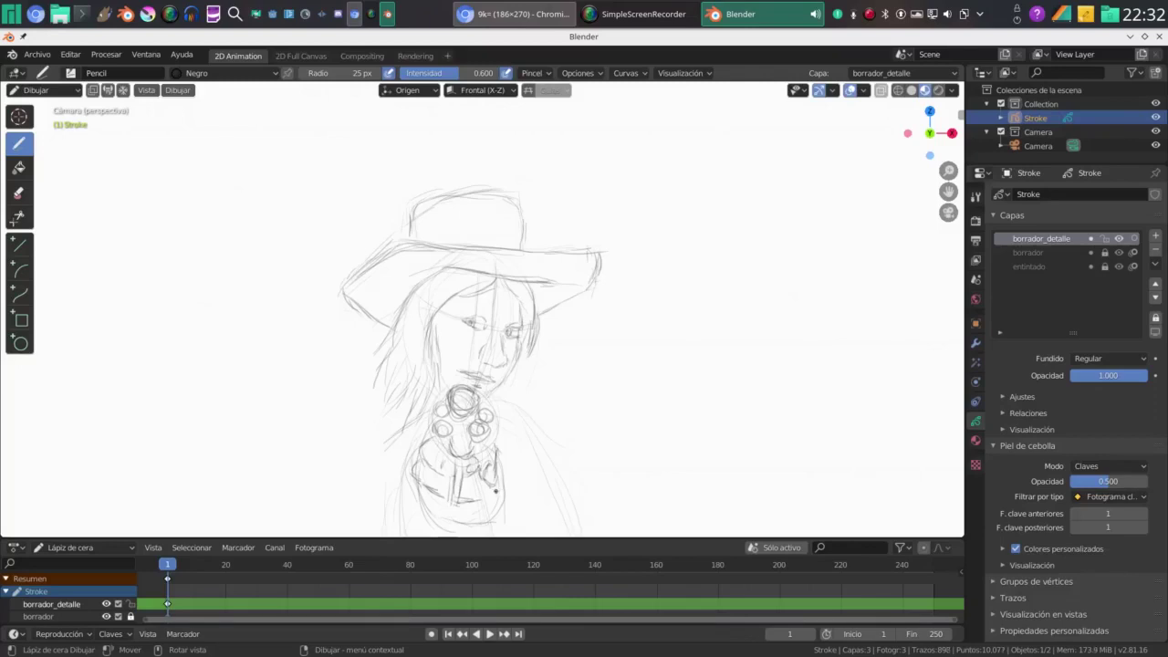
drag(490, 486, 493, 492)
drag(494, 489, 499, 499)
mouse_move(498, 495)
mouse_down()
mouse_move(464, 502)
mouse_move(486, 505)
mouse_up()
drag(478, 501, 497, 503)
drag(474, 498, 494, 497)
Draw the lower contour of the gripping hand, curving beneath the grip from its left side to its right
mouse_move(464, 515)
mouse_down()
mouse_move(452, 519)
mouse_move(422, 486)
mouse_up()
click(413, 484)
click(411, 485)
drag(411, 488, 420, 491)
mouse_move(416, 487)
mouse_down()
mouse_move(437, 521)
mouse_move(464, 525)
mouse_move(454, 530)
mouse_move(471, 532)
mouse_move(493, 505)
mouse_up()
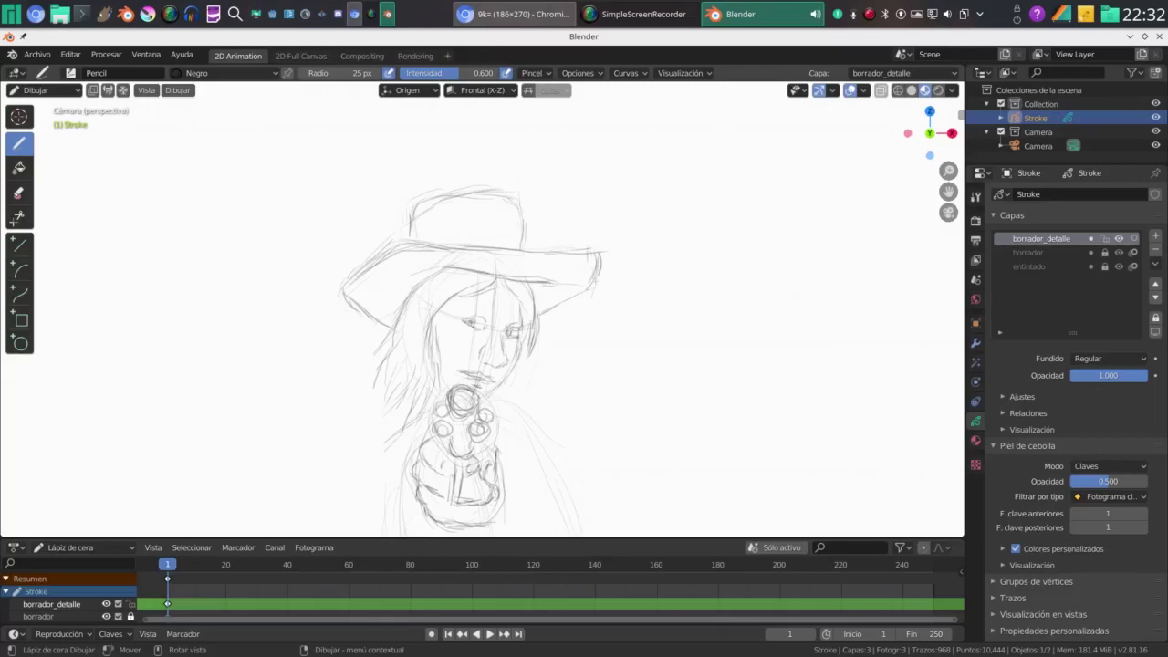
Reinforce the bottom edge and lower left corner of the gripping hand with extra pencil strokes
drag(493, 512, 502, 507)
drag(493, 519, 426, 507)
drag(436, 498, 425, 505)
drag(435, 499, 434, 501)
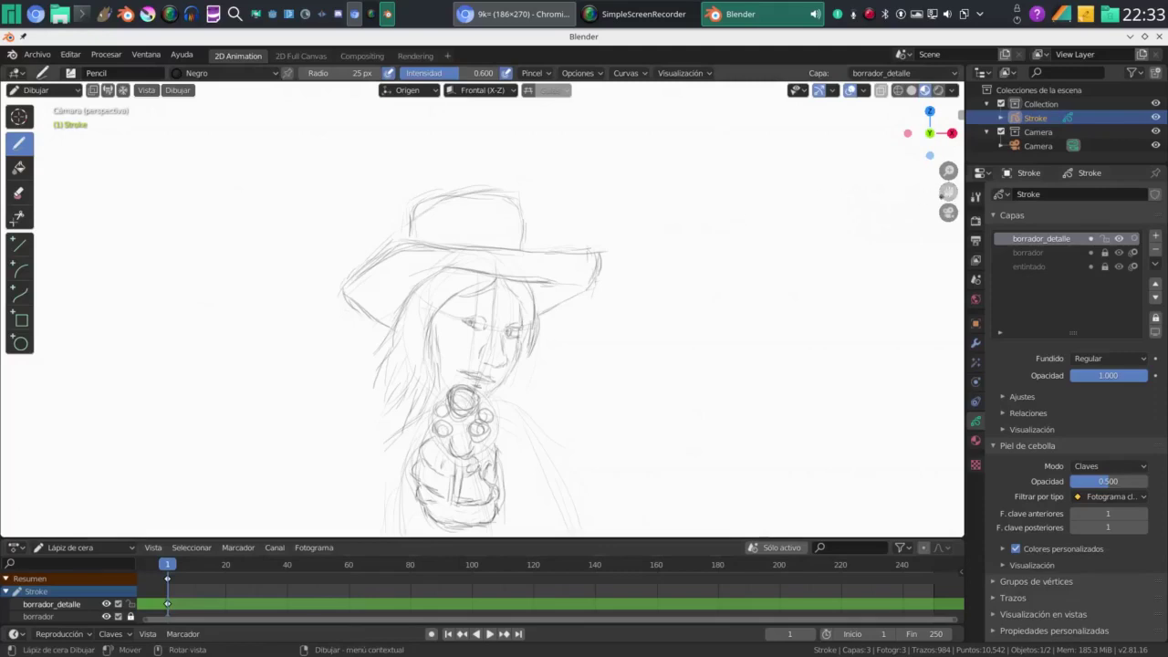
Sketch the shoulder line to the left of the revolver, running from the neck out to the shoulder's corner
drag(949, 190, 949, 117)
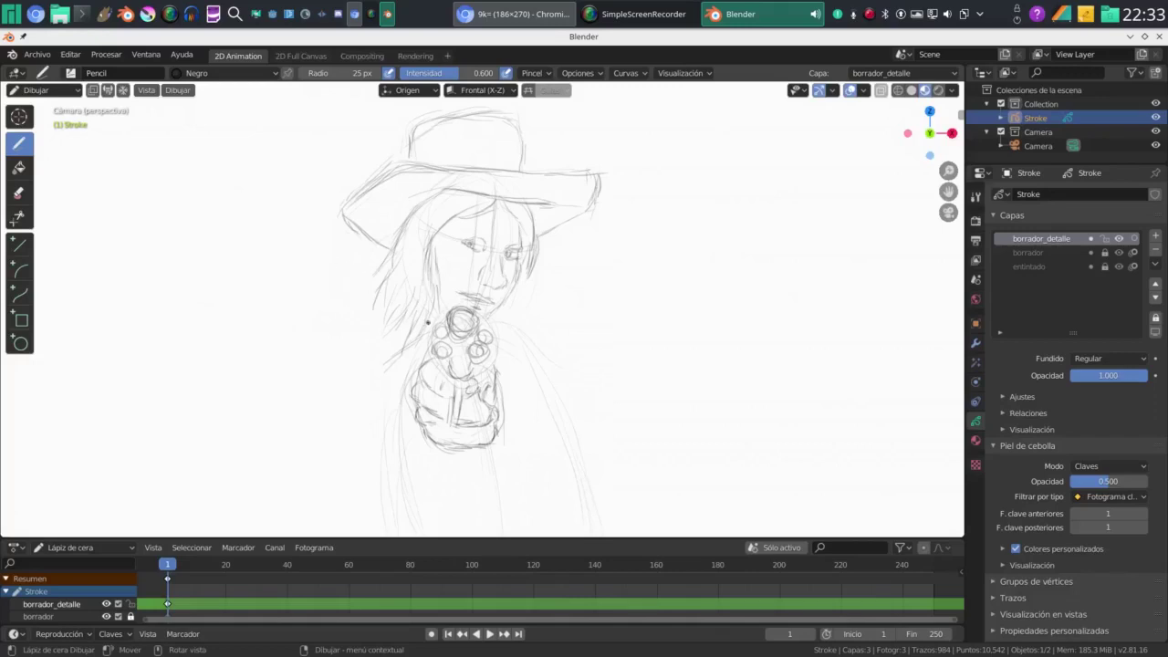
drag(433, 316, 426, 319)
drag(433, 316, 430, 319)
mouse_move(398, 334)
mouse_down()
mouse_move(429, 326)
mouse_move(388, 355)
mouse_up()
mouse_move(396, 329)
mouse_down()
mouse_move(384, 371)
mouse_move(427, 325)
mouse_up()
Sketch the outer contour of the left arm and the shoulder and arm contour on the right
drag(387, 366, 367, 383)
drag(410, 349, 367, 396)
drag(369, 389, 368, 402)
mouse_move(369, 393)
mouse_down()
mouse_move(359, 464)
mouse_move(364, 442)
mouse_move(368, 454)
mouse_up()
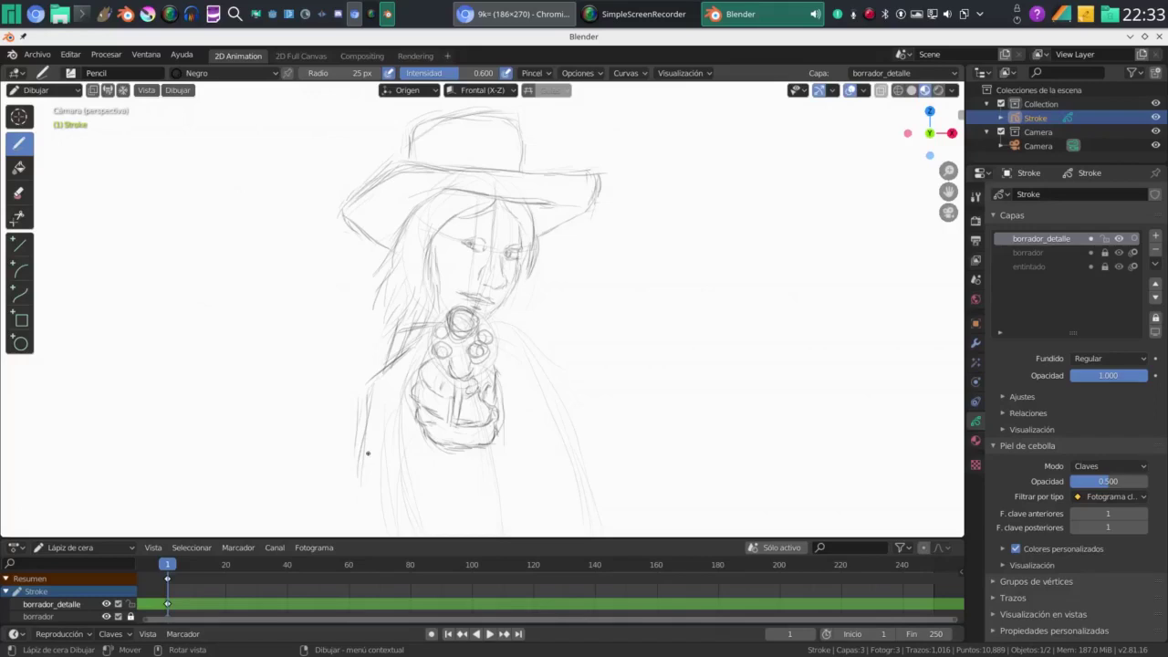
mouse_move(389, 370)
mouse_down()
mouse_move(359, 468)
mouse_move(373, 502)
mouse_up()
drag(368, 457, 374, 525)
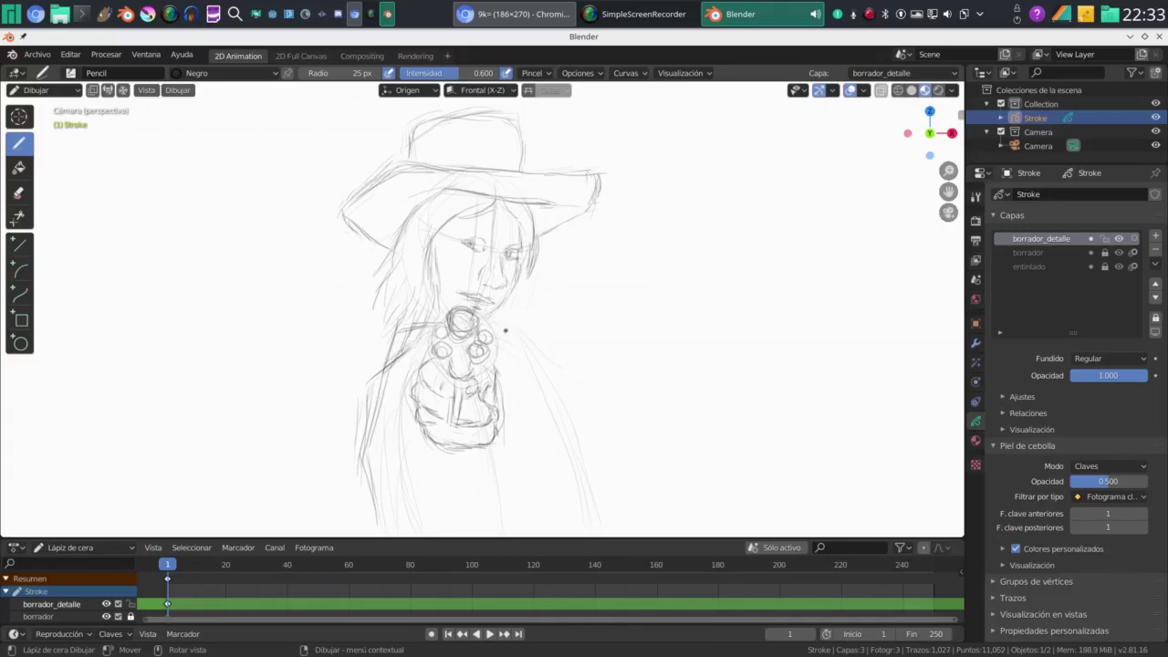
mouse_move(489, 322)
mouse_down()
mouse_move(524, 351)
mouse_move(588, 535)
mouse_up()
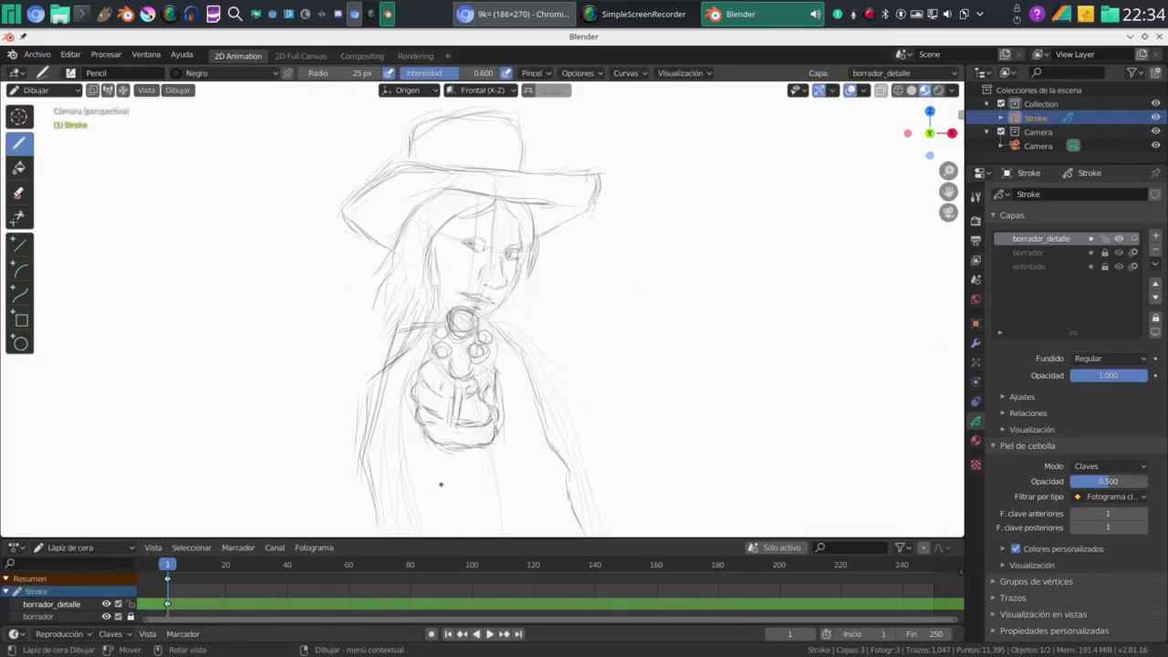
Extend both arm contours further down and add body lines beneath the gripping hand
key(Home)
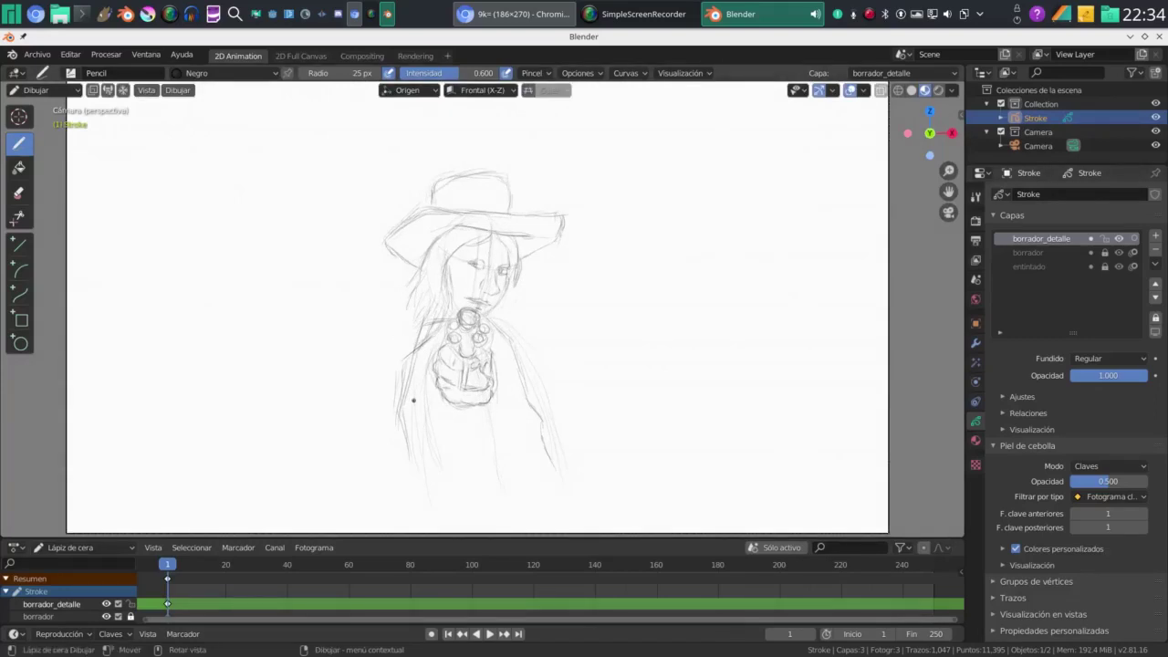
drag(403, 422, 435, 498)
drag(416, 453, 435, 519)
drag(542, 454, 556, 513)
drag(439, 416, 472, 488)
drag(513, 410, 502, 428)
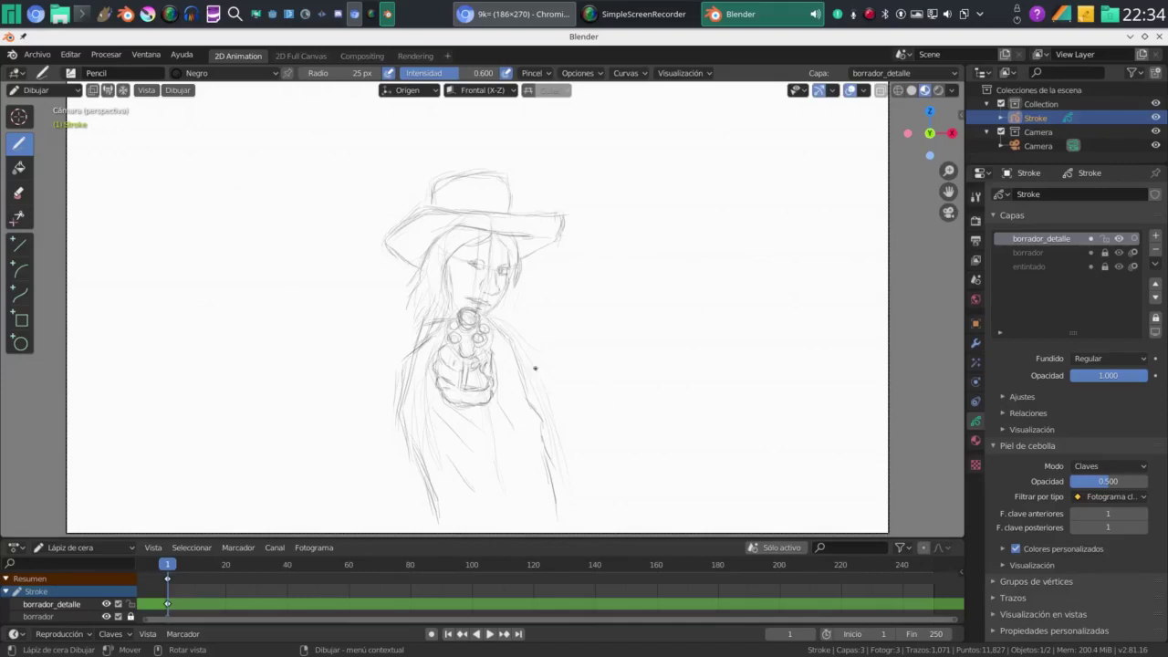
Unlock the borrador layer in Edit mode and scale all sketch strokes along X to about 1.13
click(41, 90)
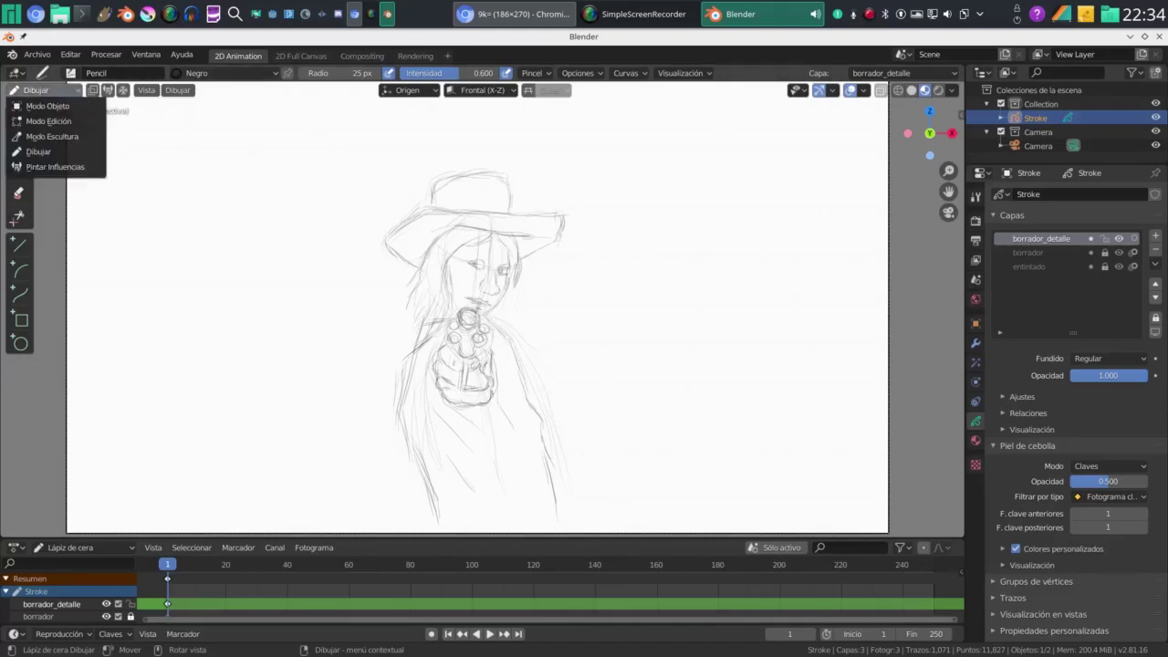
click(41, 120)
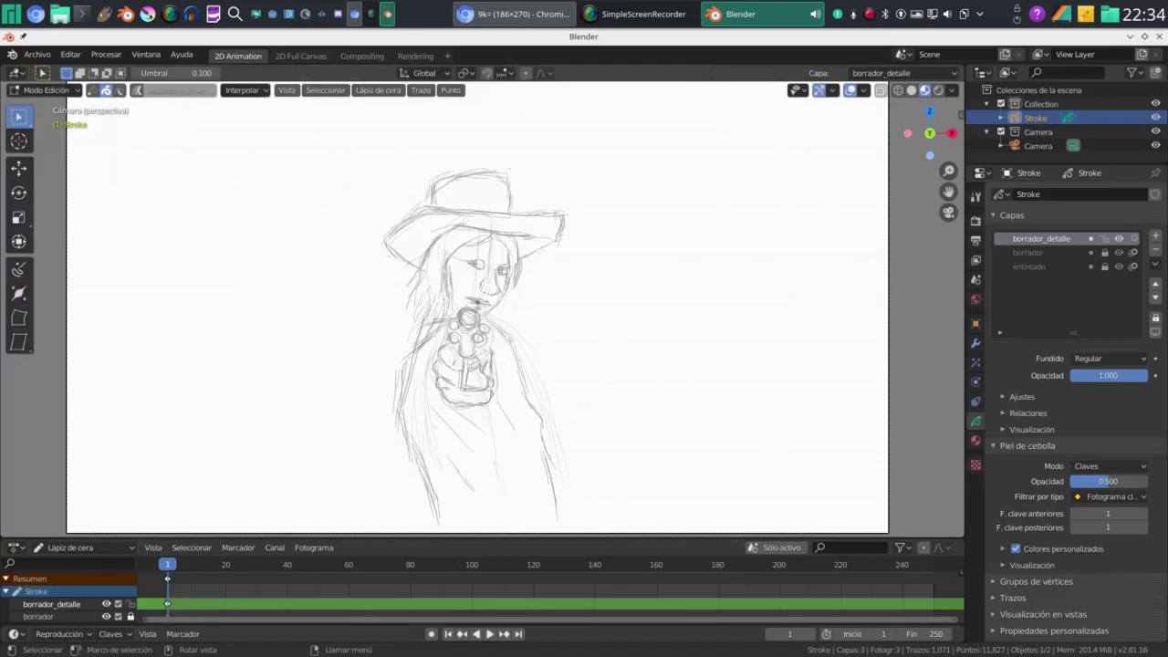
click(1105, 253)
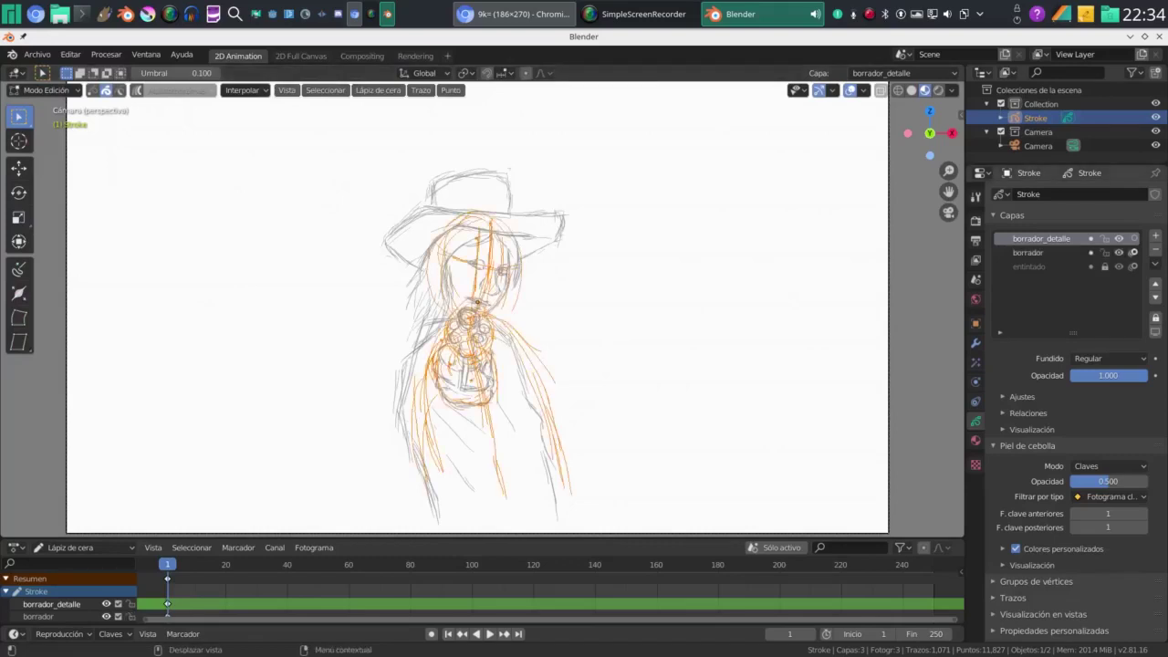
key(a)
key(a)
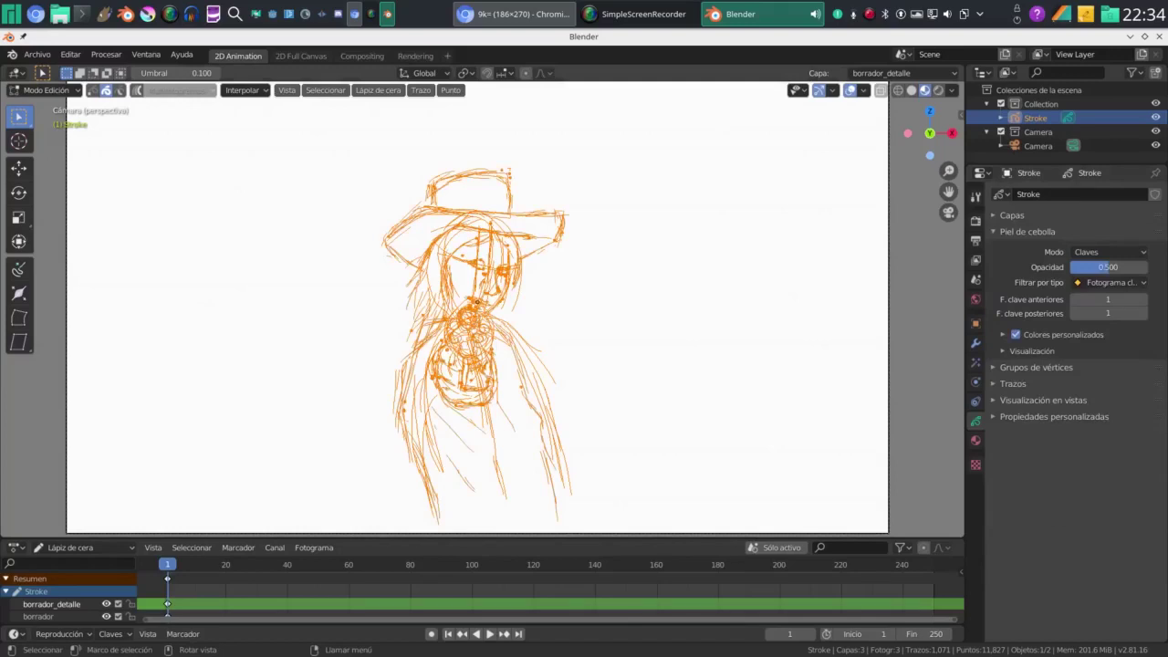
key(s)
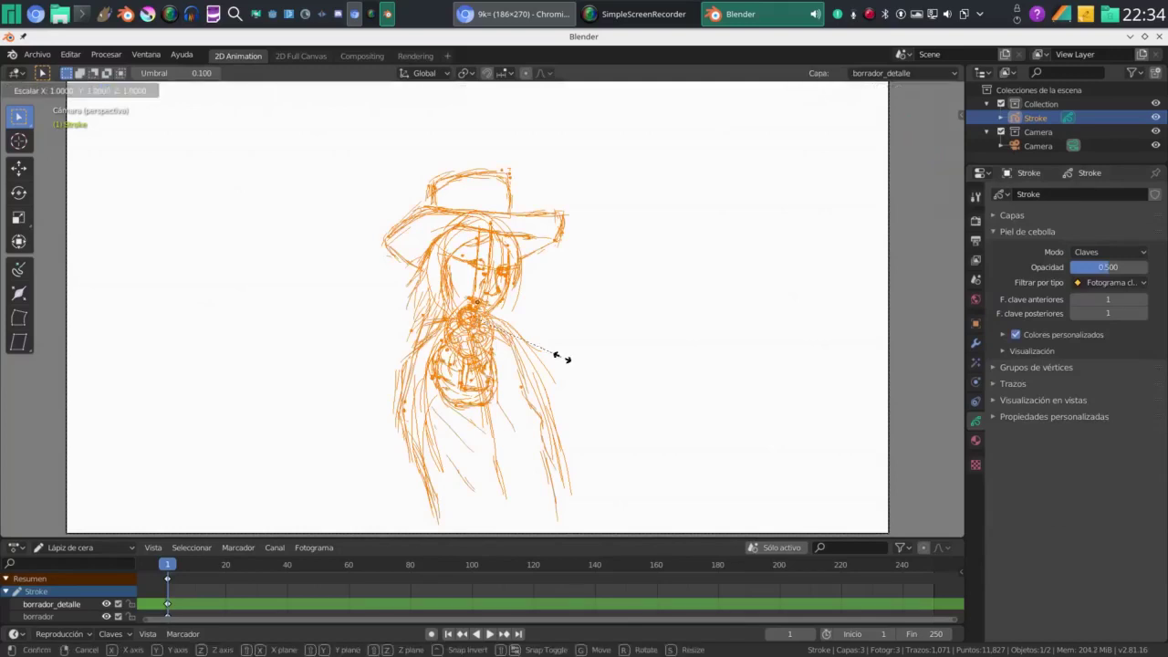
key(x)
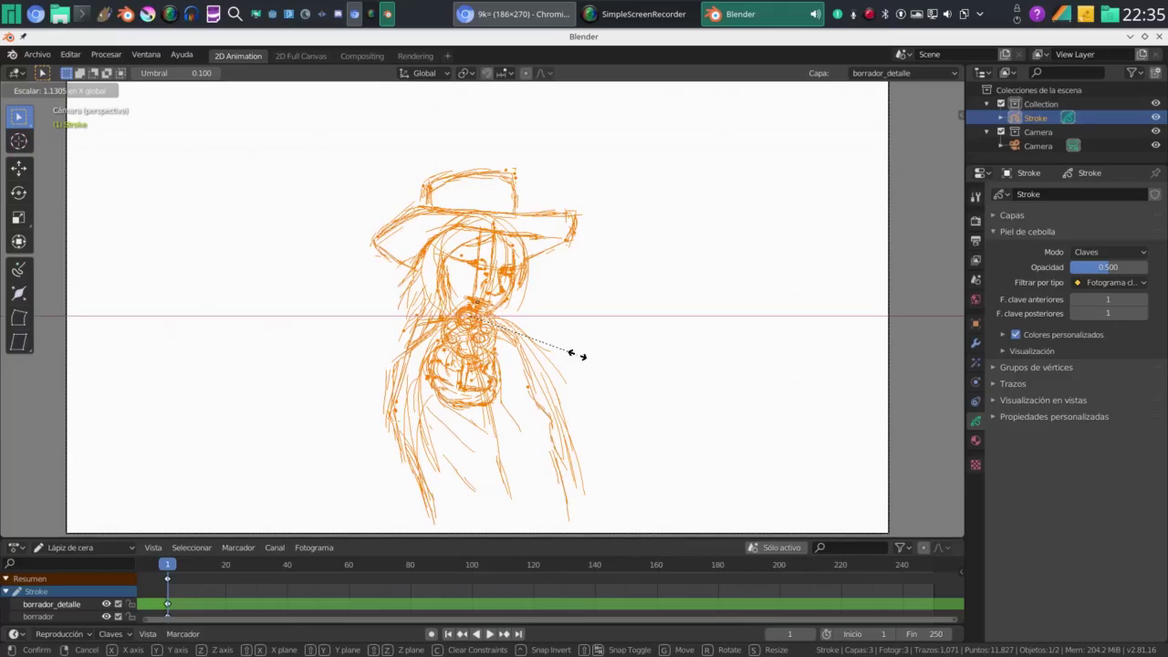
click(579, 356)
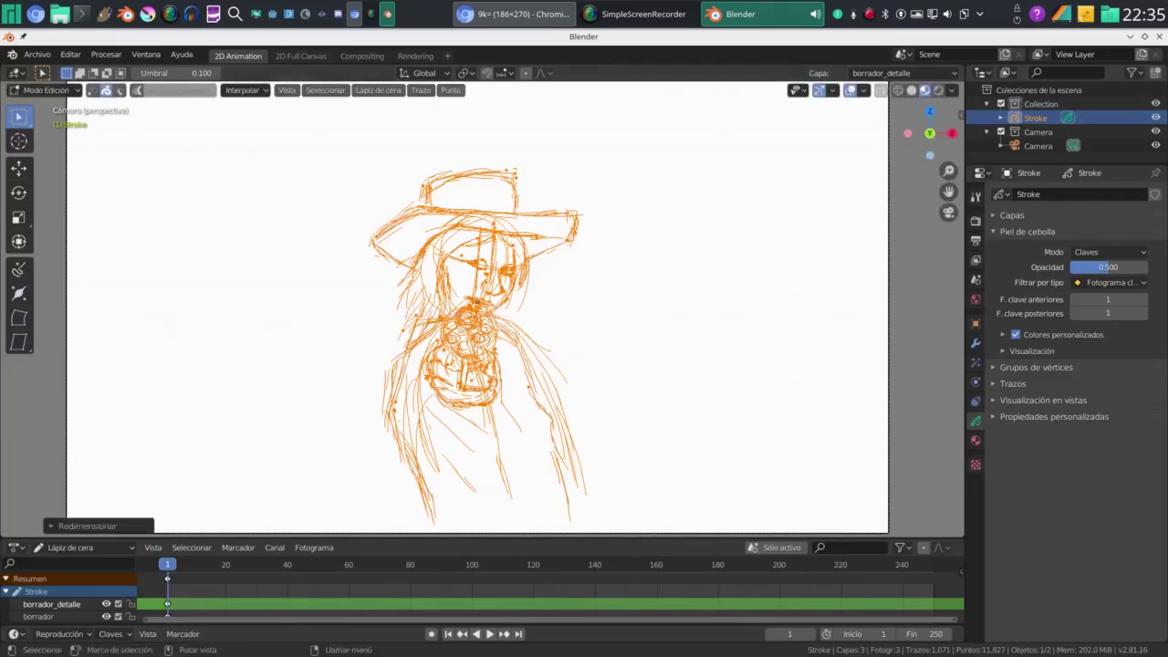
key(alt+a)
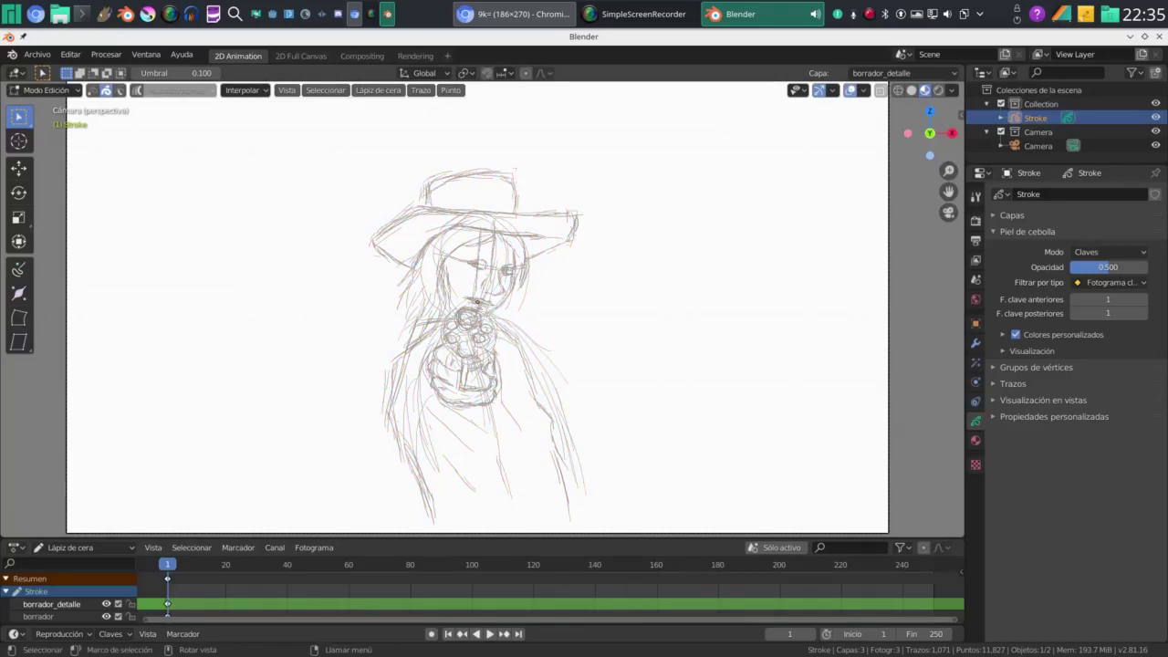
key(shift)
Return to Draw mode and lock the borrador layer again
click(44, 89)
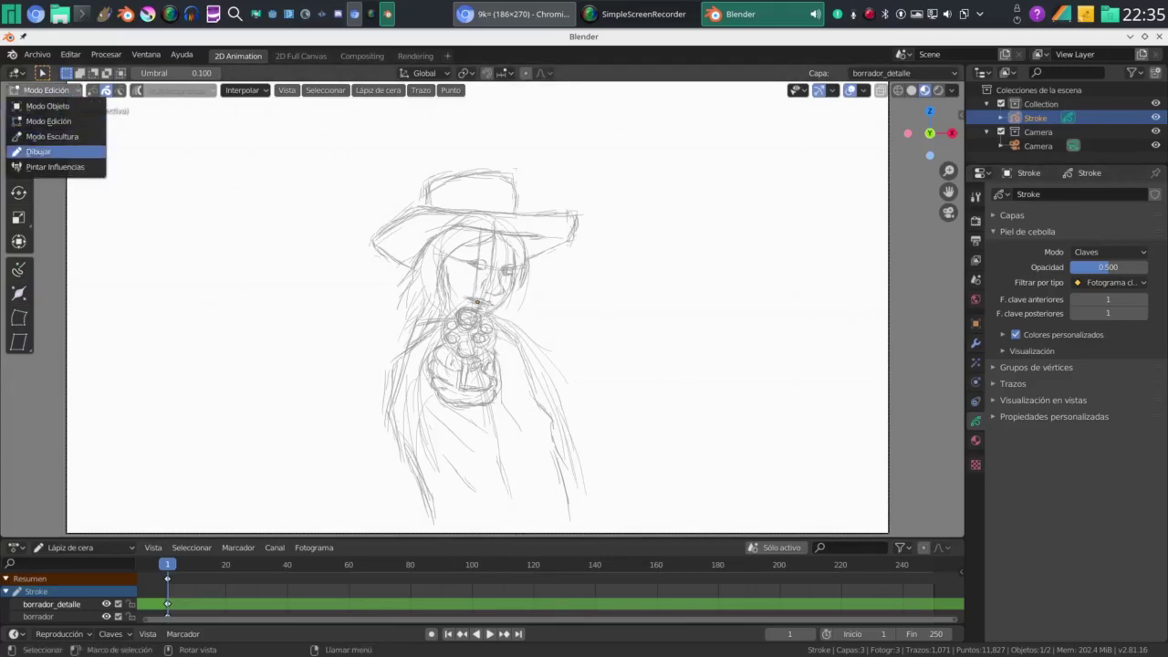
click(37, 146)
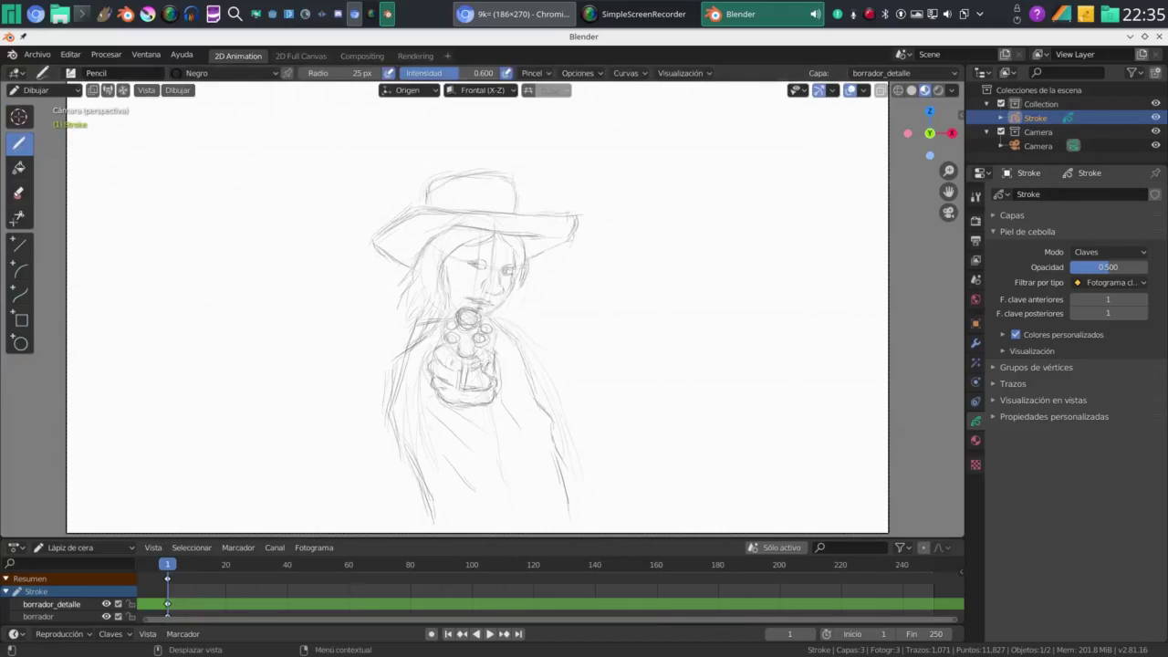
click(976, 382)
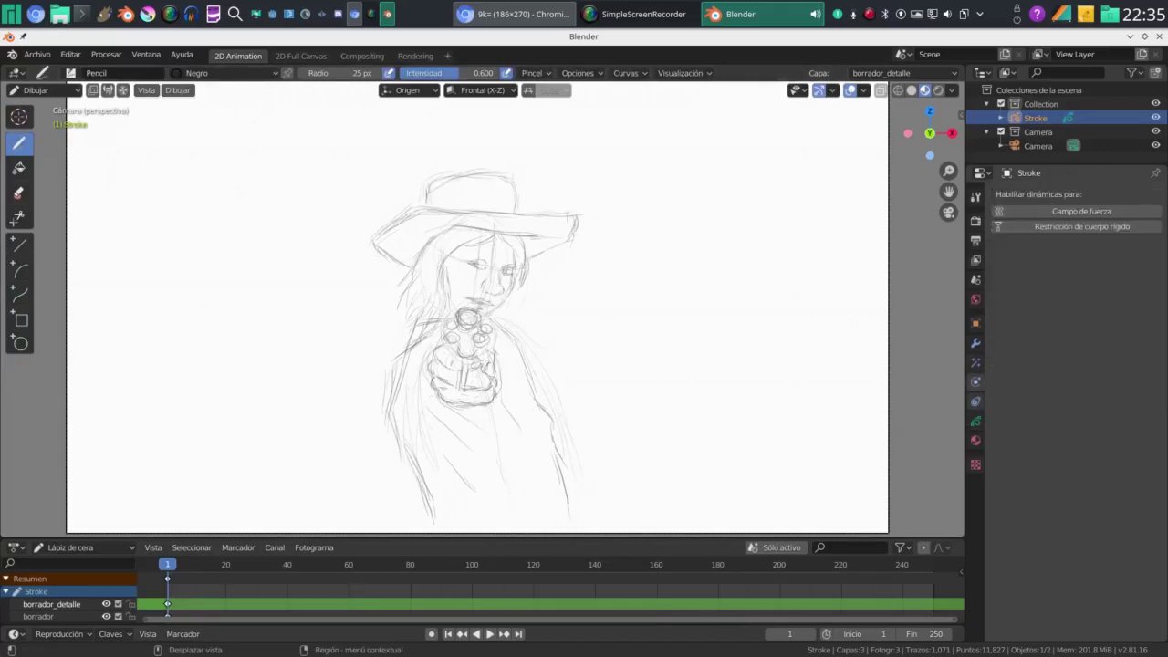
click(976, 421)
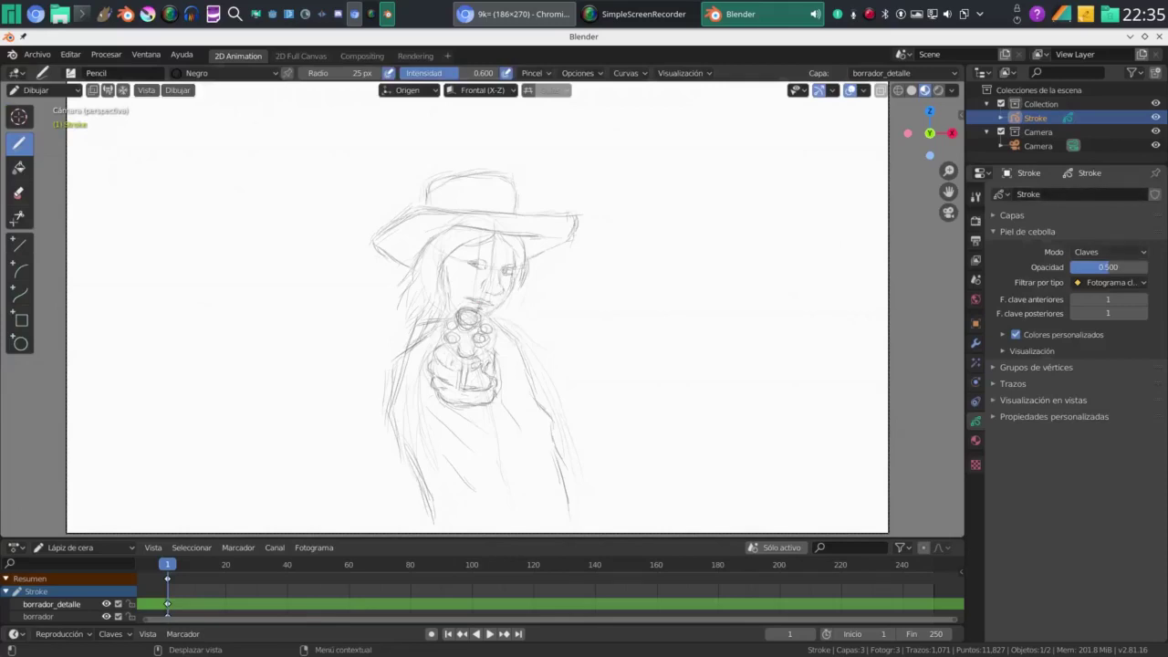
click(1011, 215)
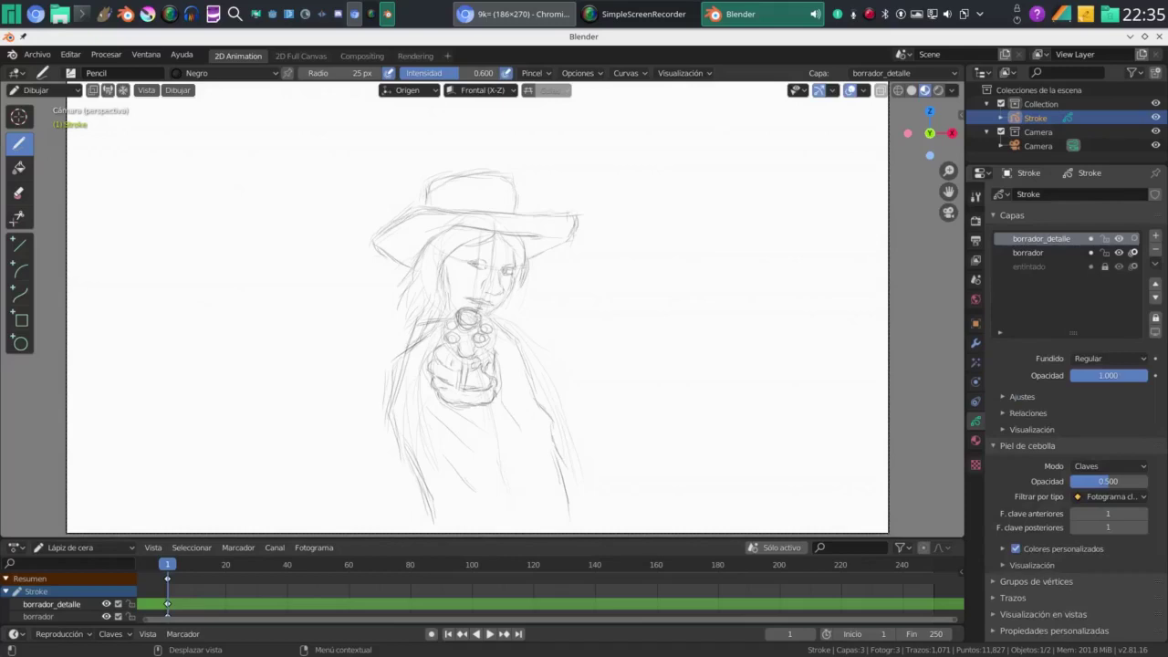
click(1104, 252)
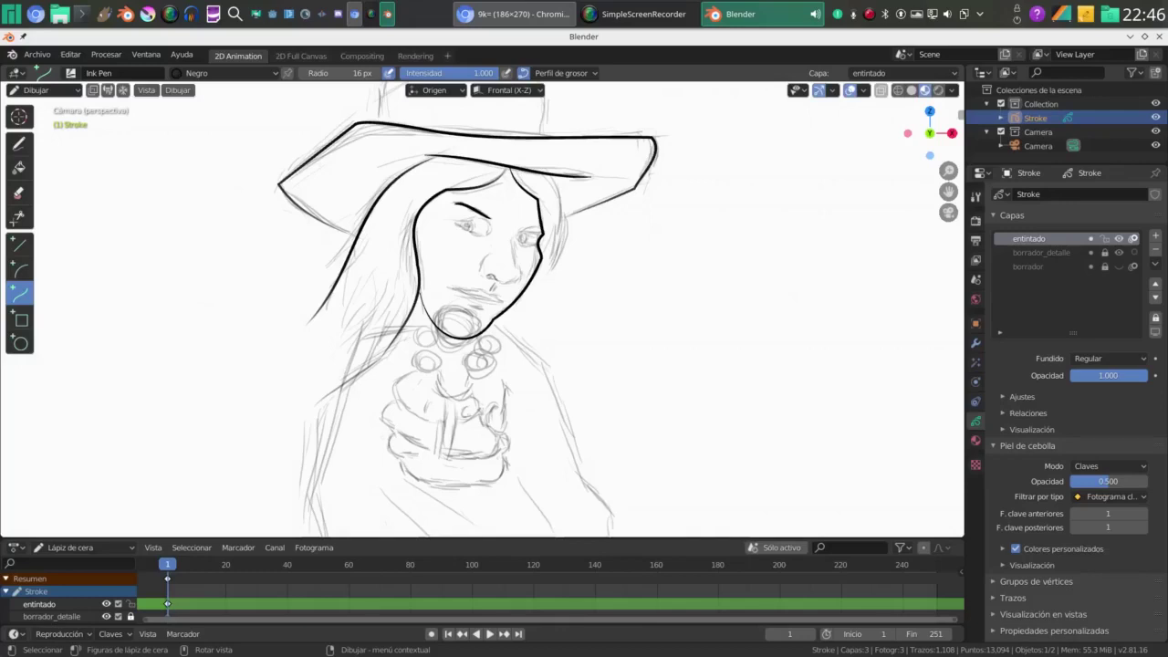
drag(491, 276, 517, 279)
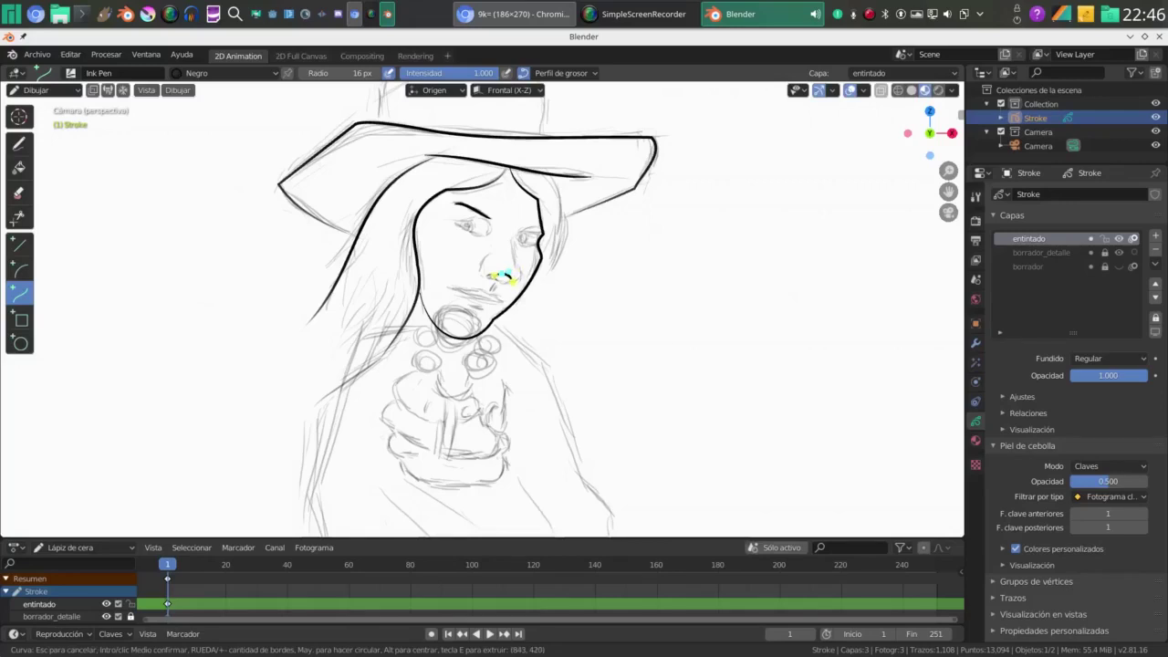
drag(513, 281, 514, 244)
key(Return)
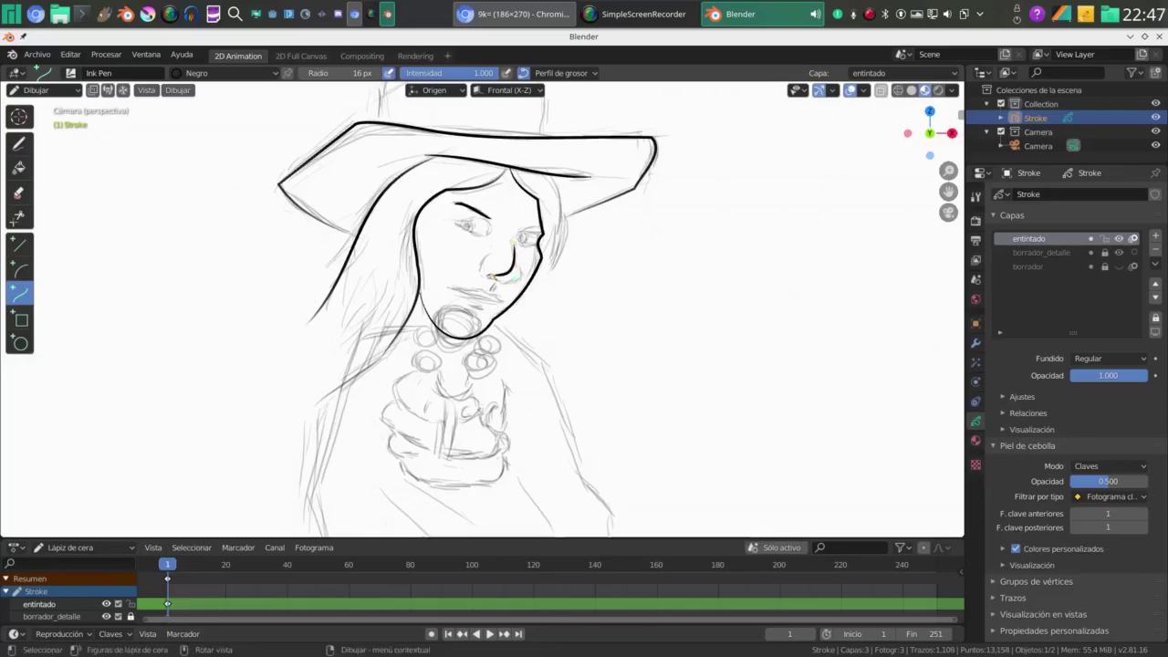
key(ctrl+z)
Ink the right side of the nose on entintado with a curve from beside the right eye to under the nose tip
mouse_move(517, 235)
mouse_down()
mouse_move(497, 285)
mouse_move(521, 274)
mouse_move(508, 278)
mouse_move(510, 239)
mouse_up()
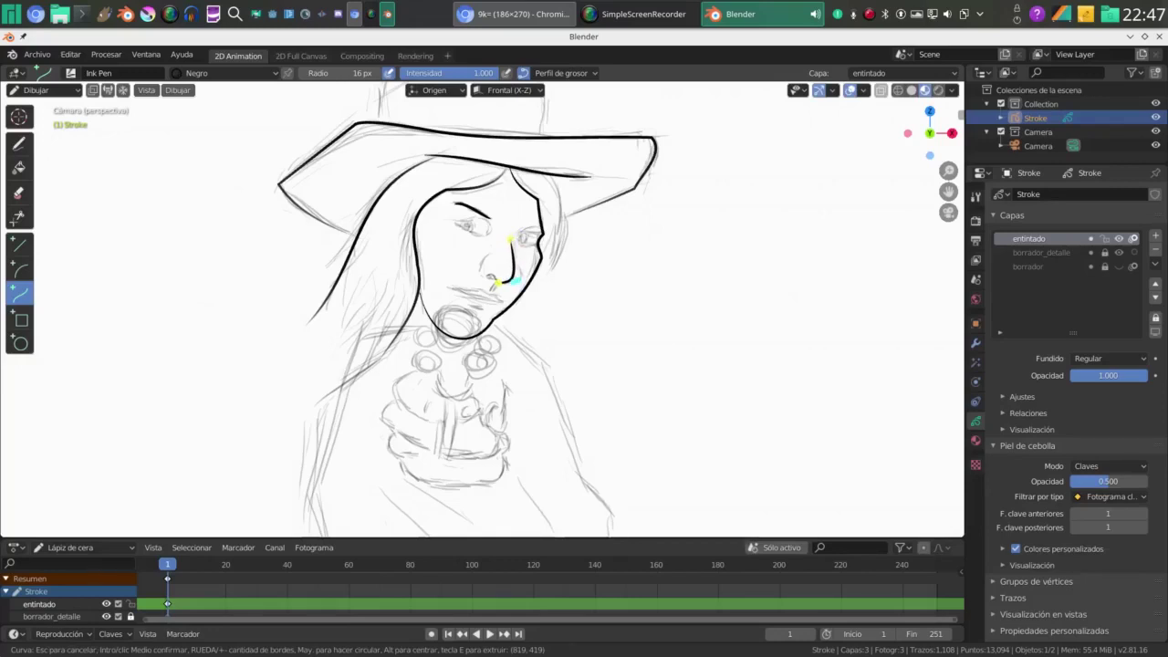
drag(517, 280, 523, 280)
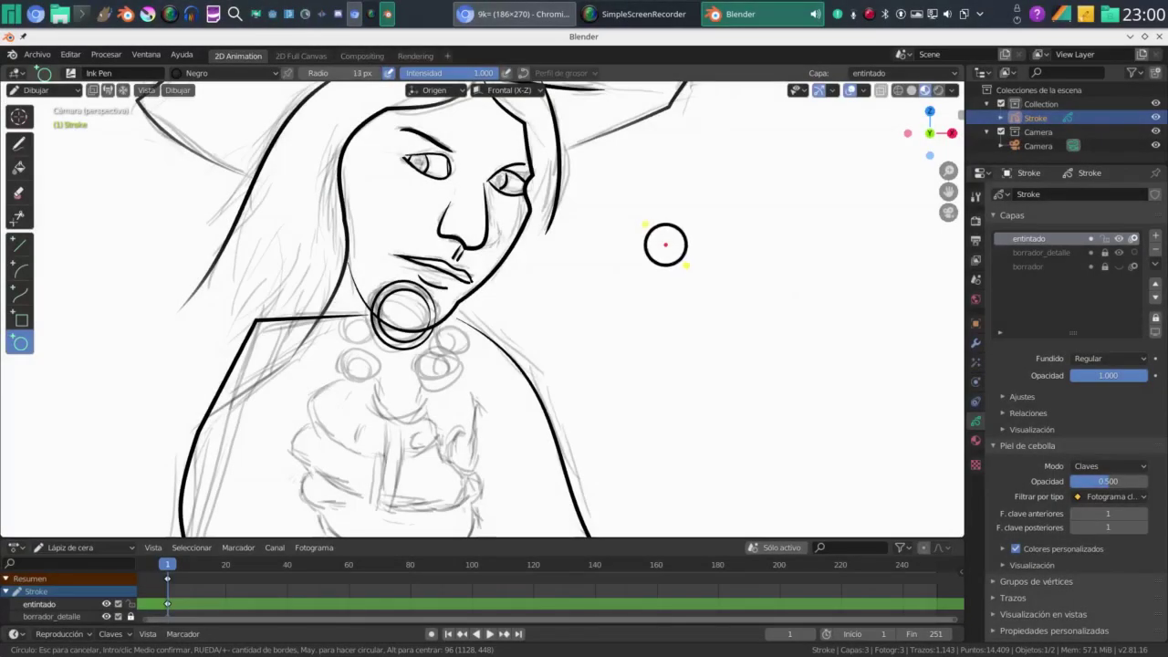
Complete the circle beside the face with a 9 px stroke radius and draw a smaller concentric circle inside it
key(f)
key(f)
key(Return)
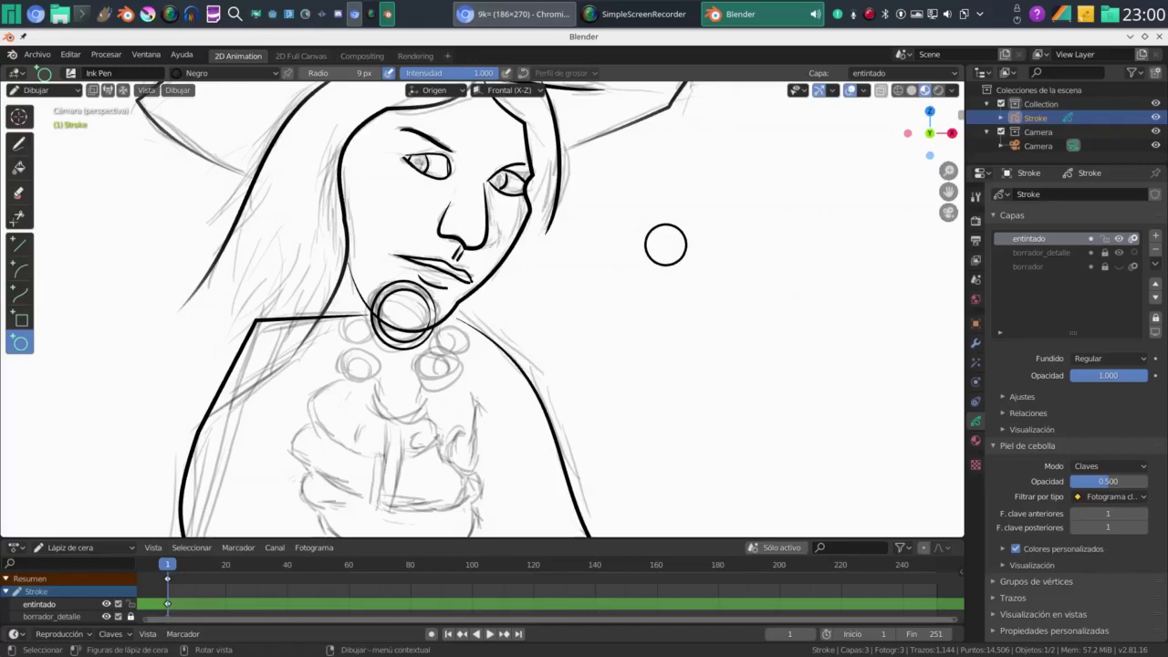
mouse_move(660, 239)
mouse_down()
mouse_move(695, 271)
mouse_move(666, 243)
mouse_up()
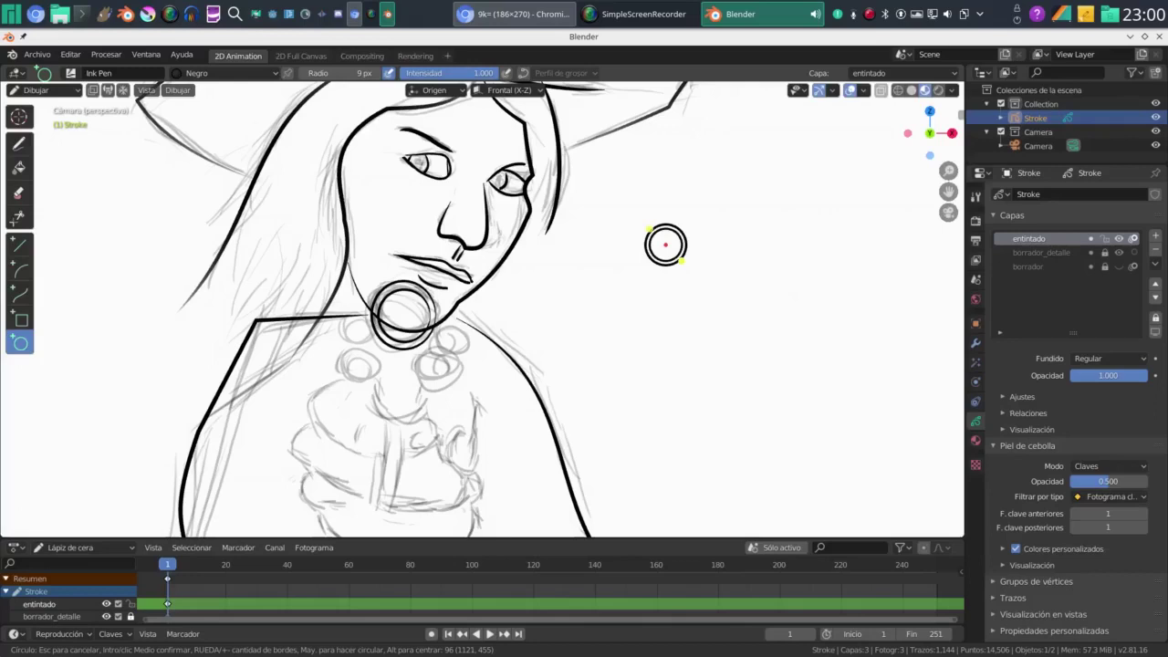
drag(667, 244, 665, 244)
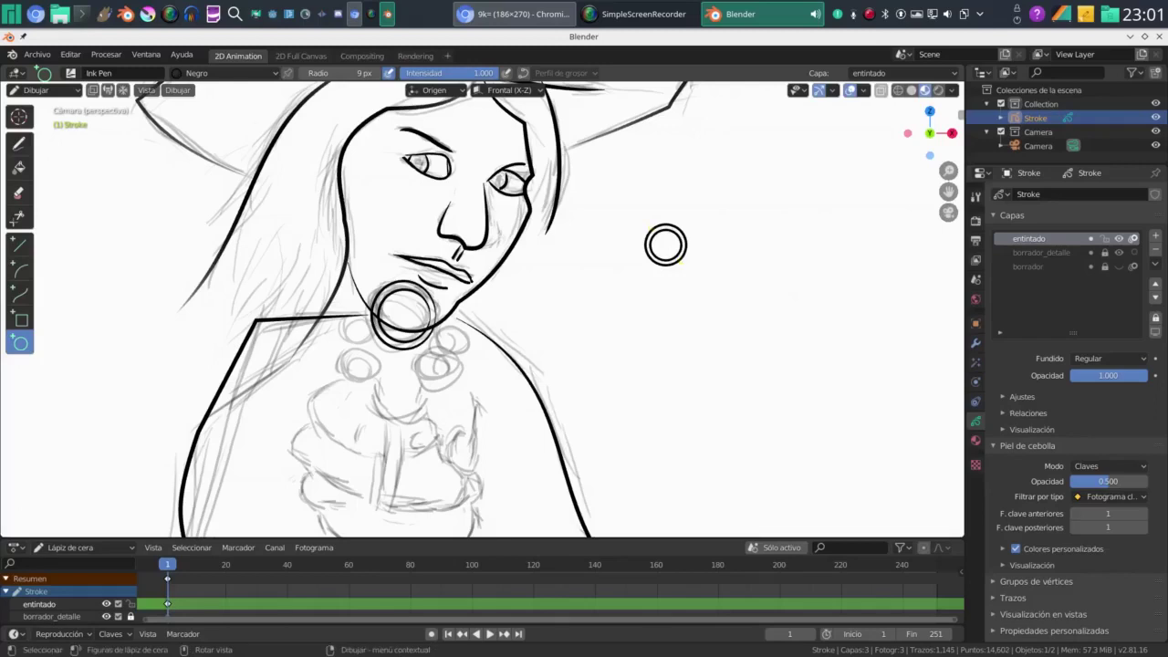
In Edit mode, select the two concentric circles beside the face and move them onto the small sketched circle at the neck's left
click(43, 89)
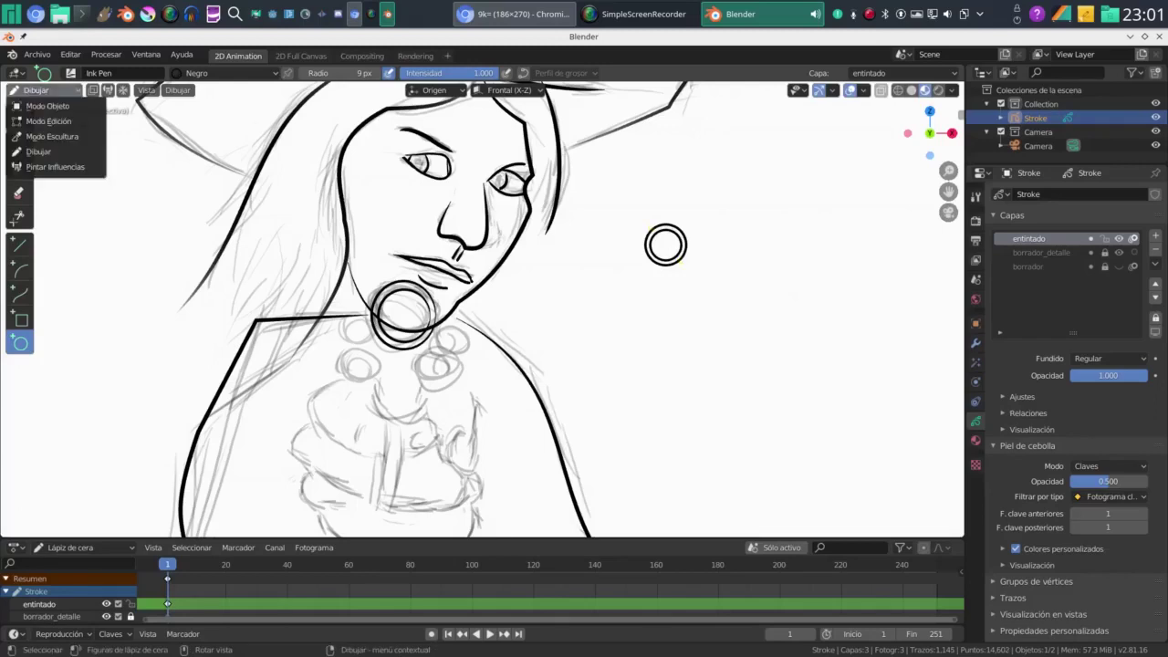
click(37, 122)
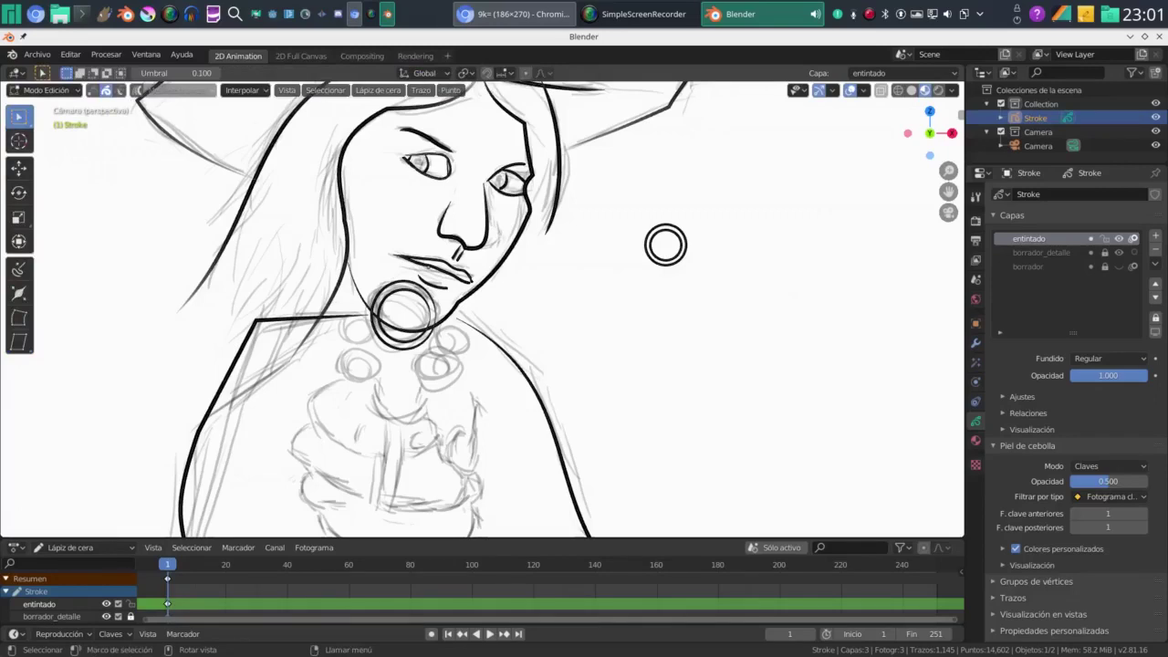
drag(624, 202, 682, 222)
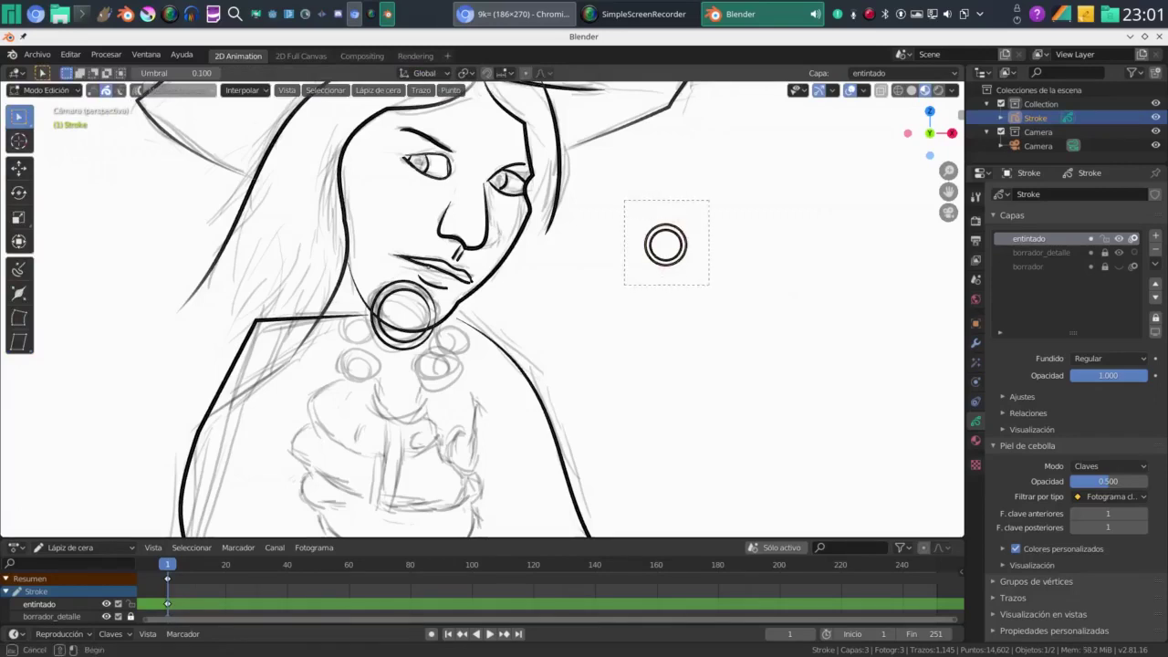
drag(708, 285, 709, 284)
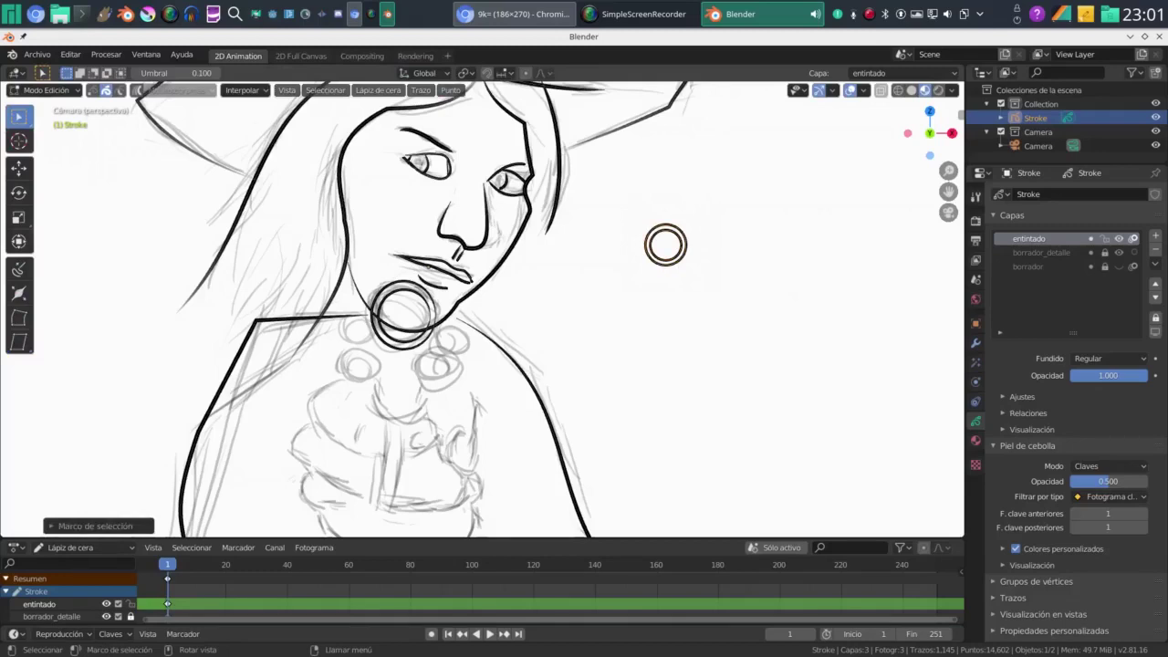
key(g)
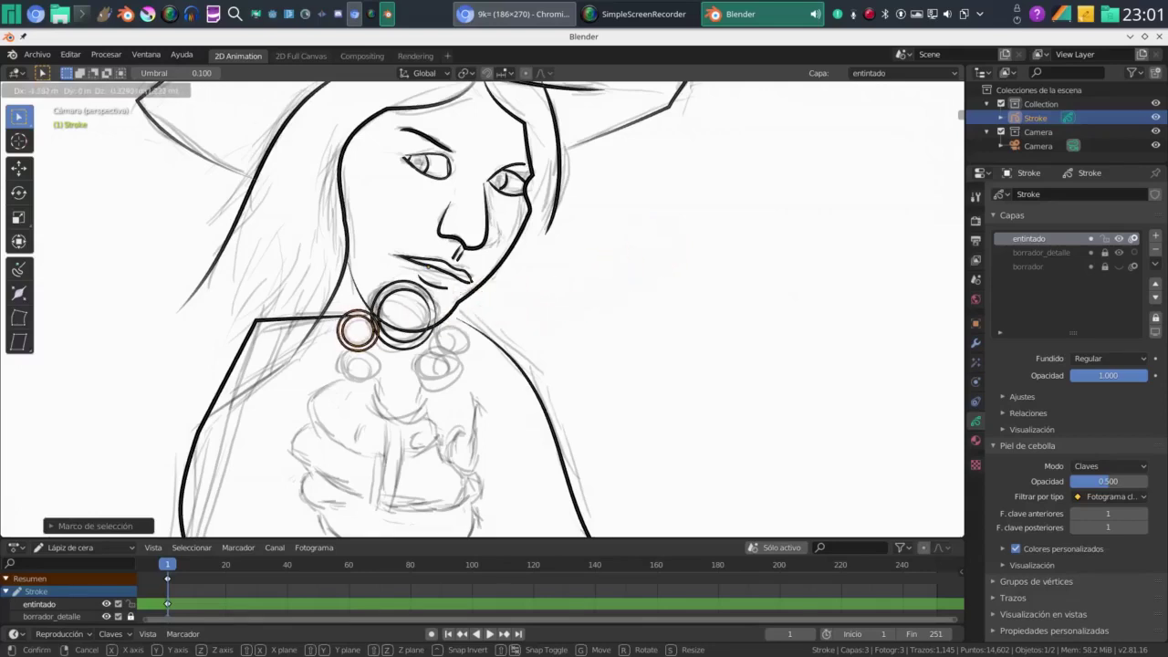
key(Return)
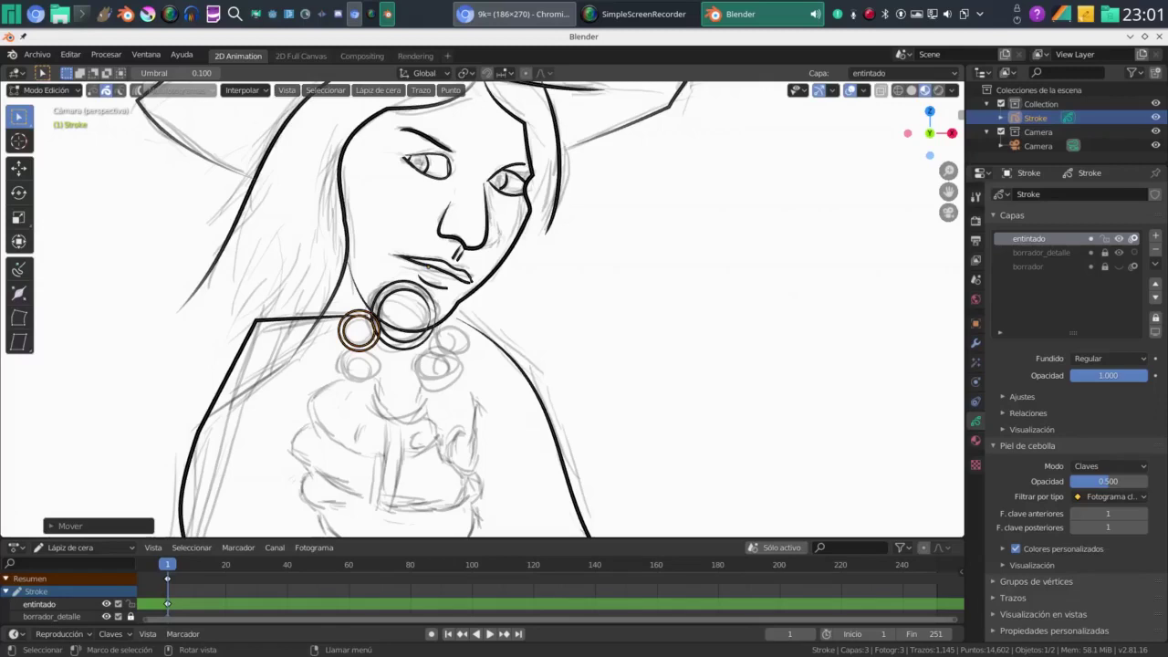
Scale the selected concentric circles to about 0.90 and nudge them over the sketched circle left of the chin
key(s)
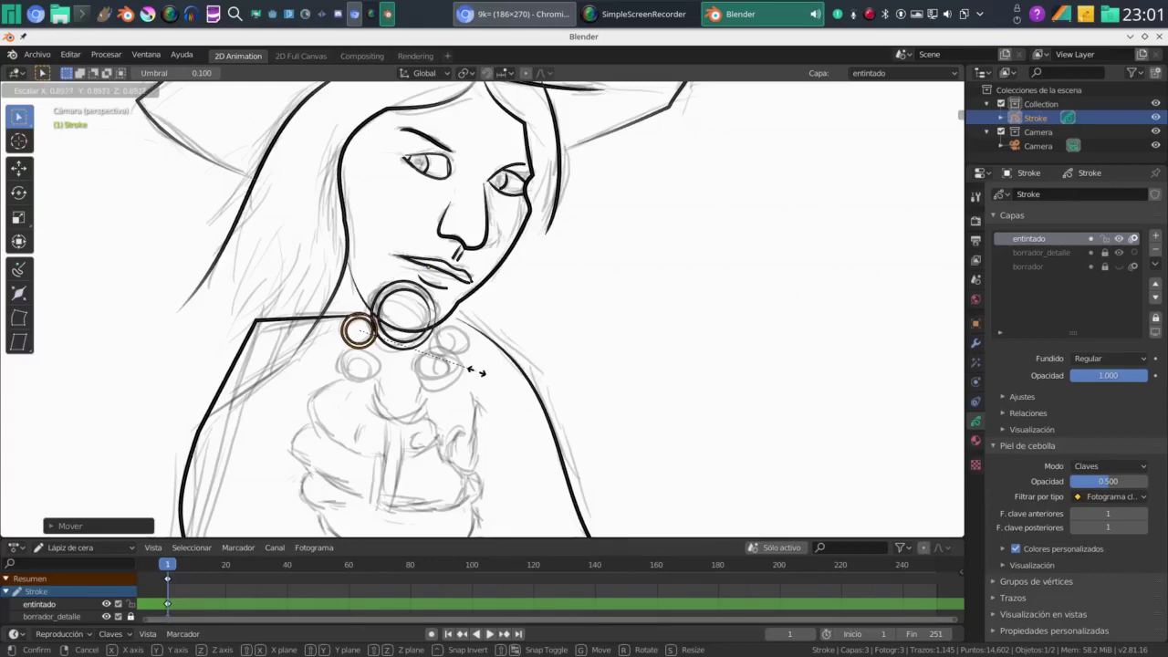
click(476, 370)
key(g)
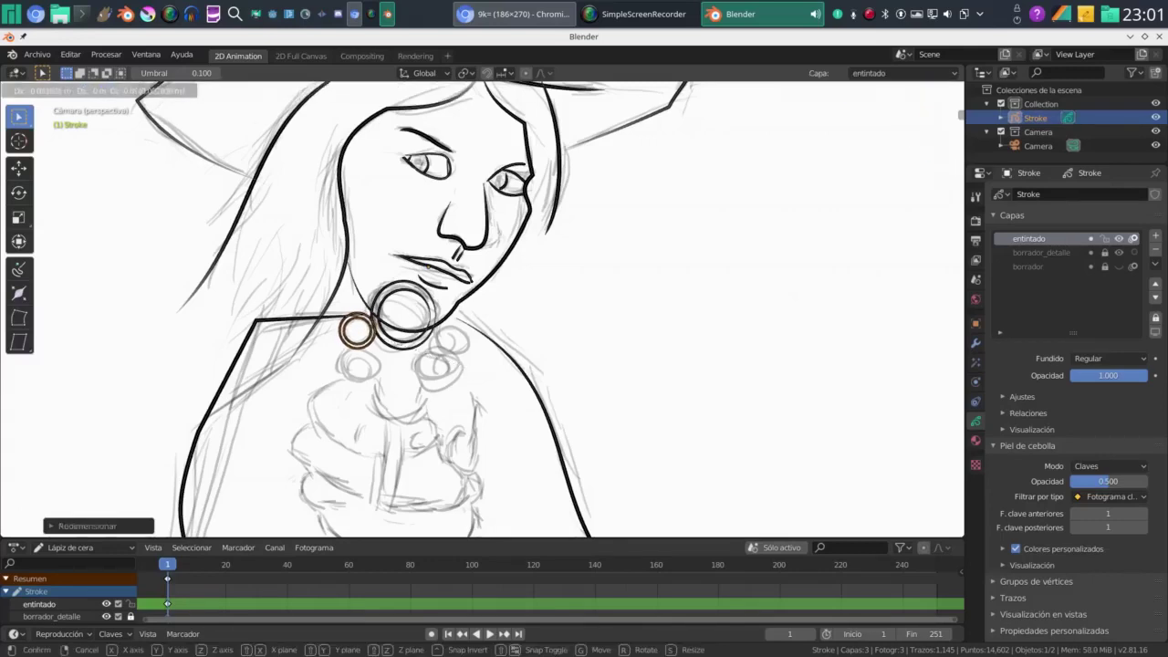
key(Return)
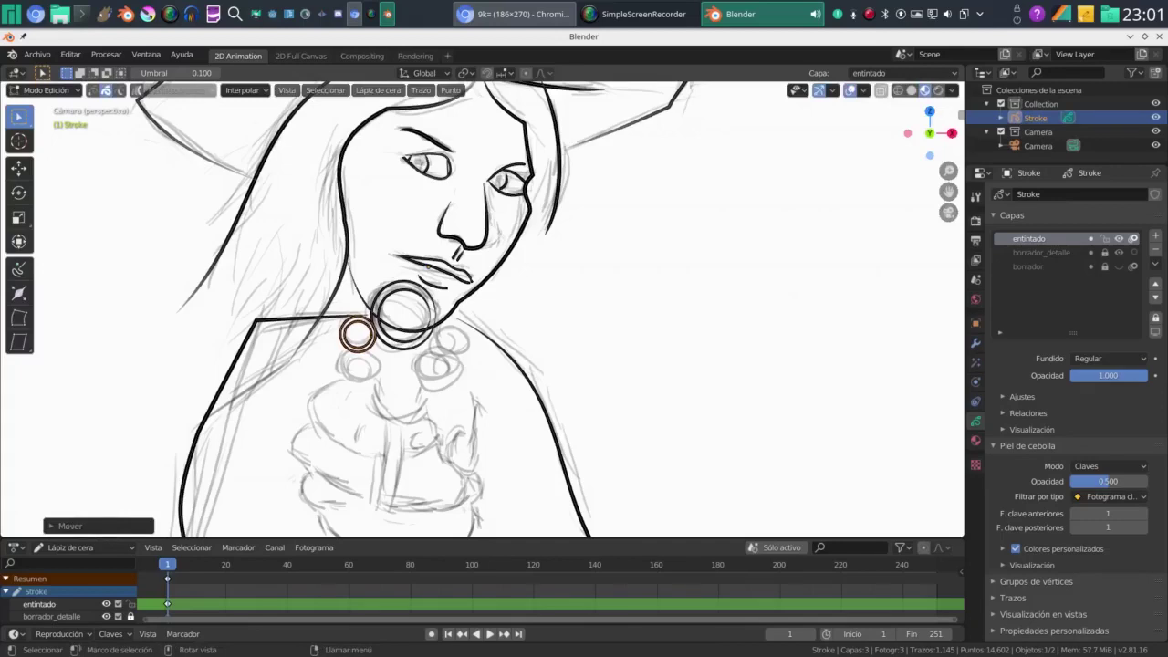
Duplicate the small concentric circles and position the copy below the chin's right side, beside the large double circle
key(shift+d)
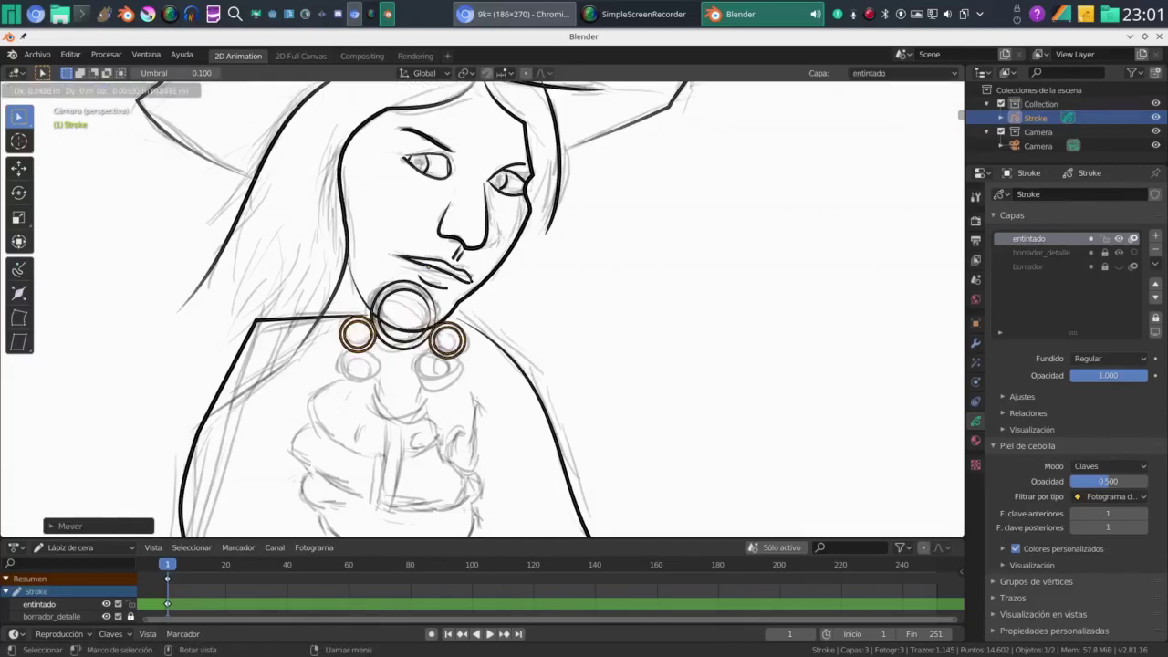
key(Return)
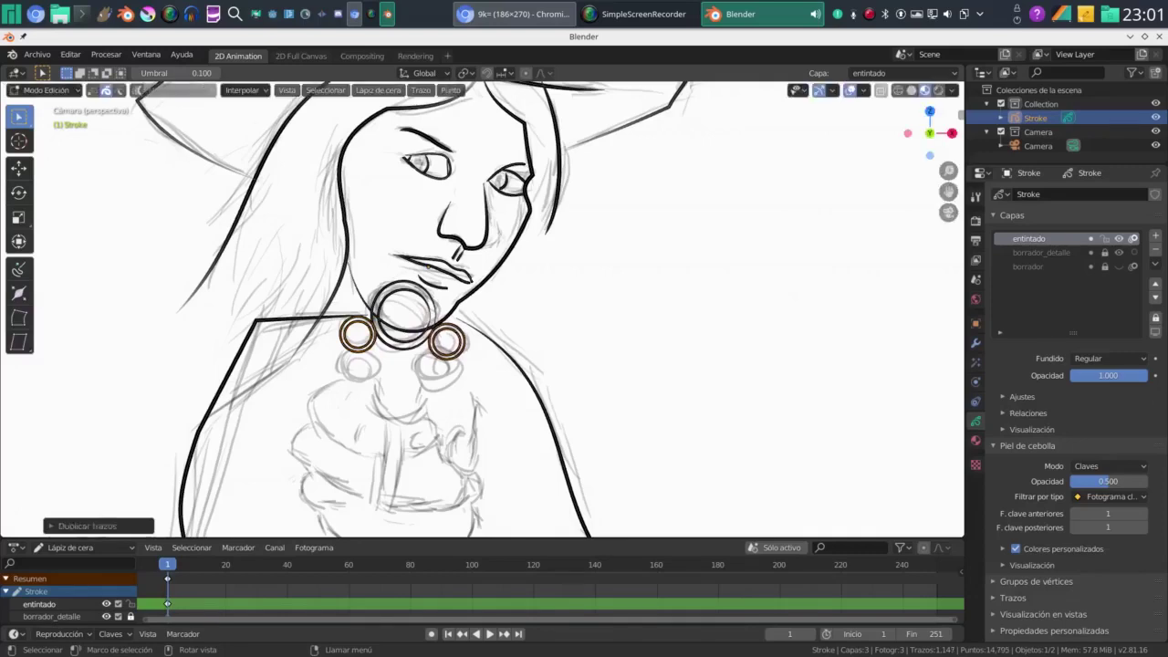
key(g)
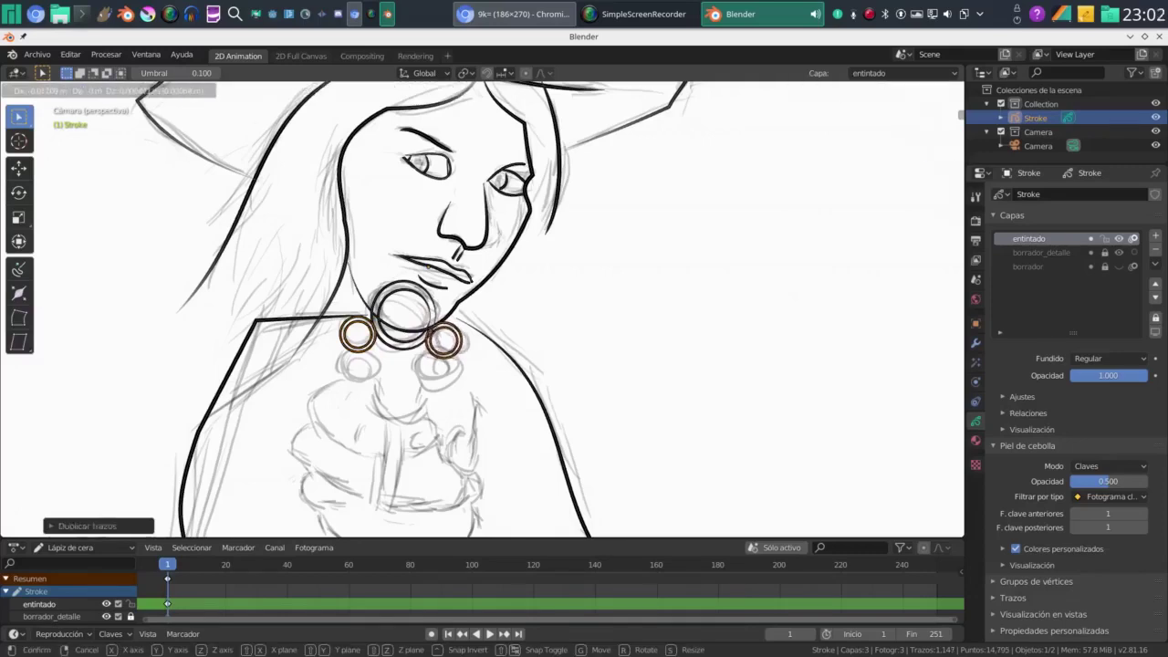
key(Return)
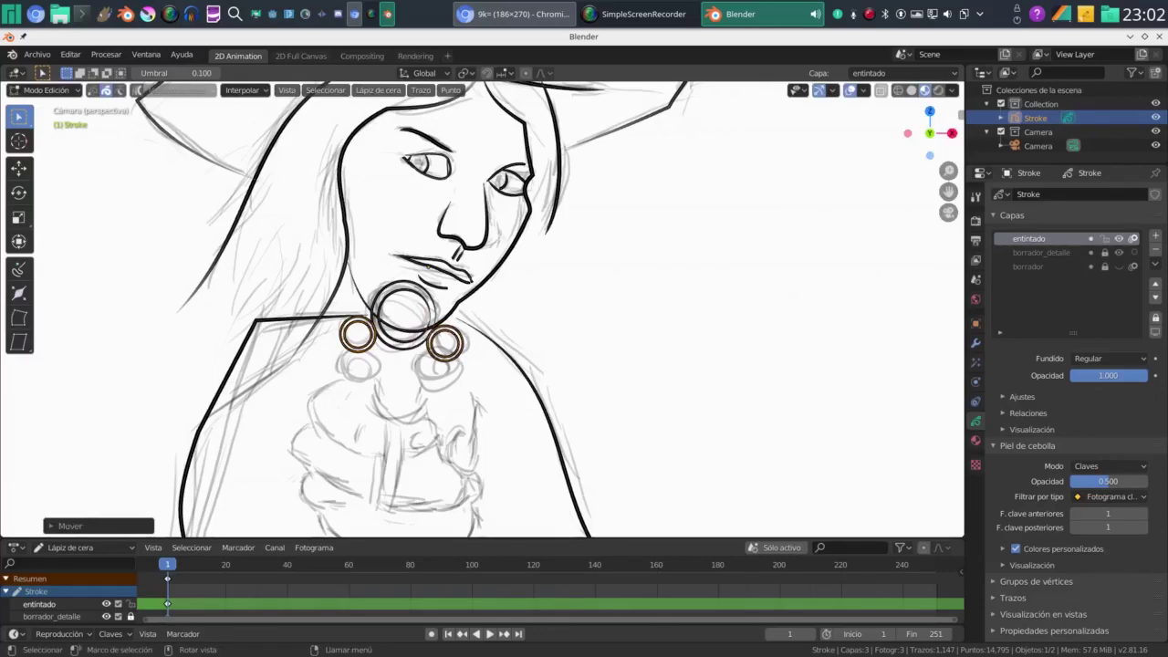
key(g)
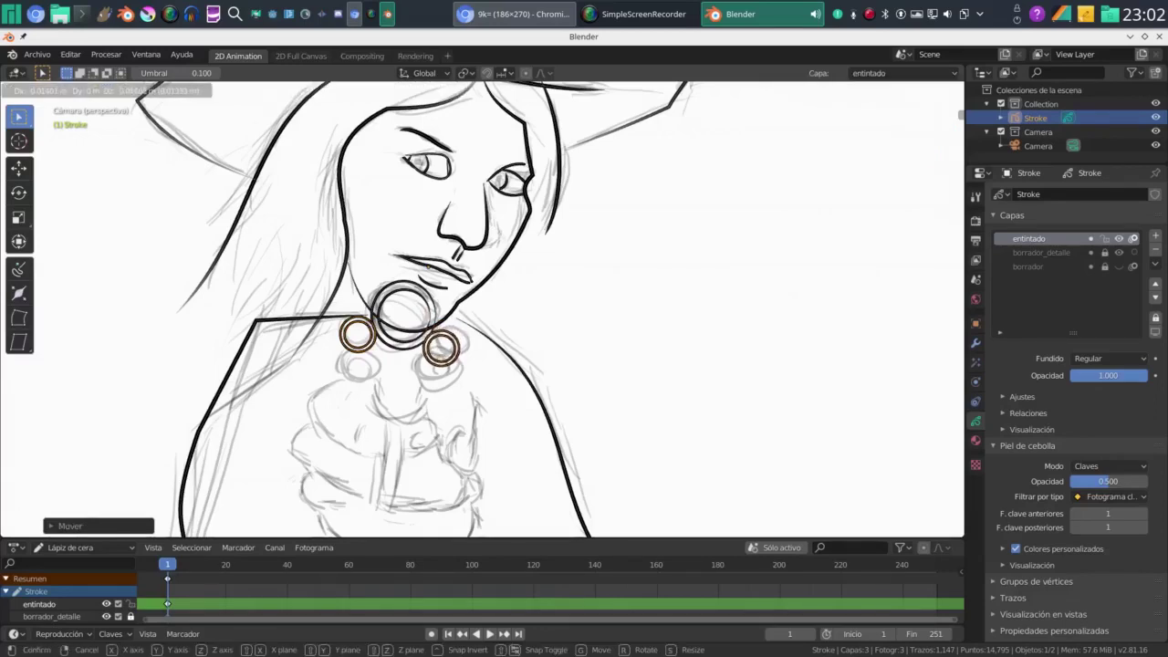
key(Return)
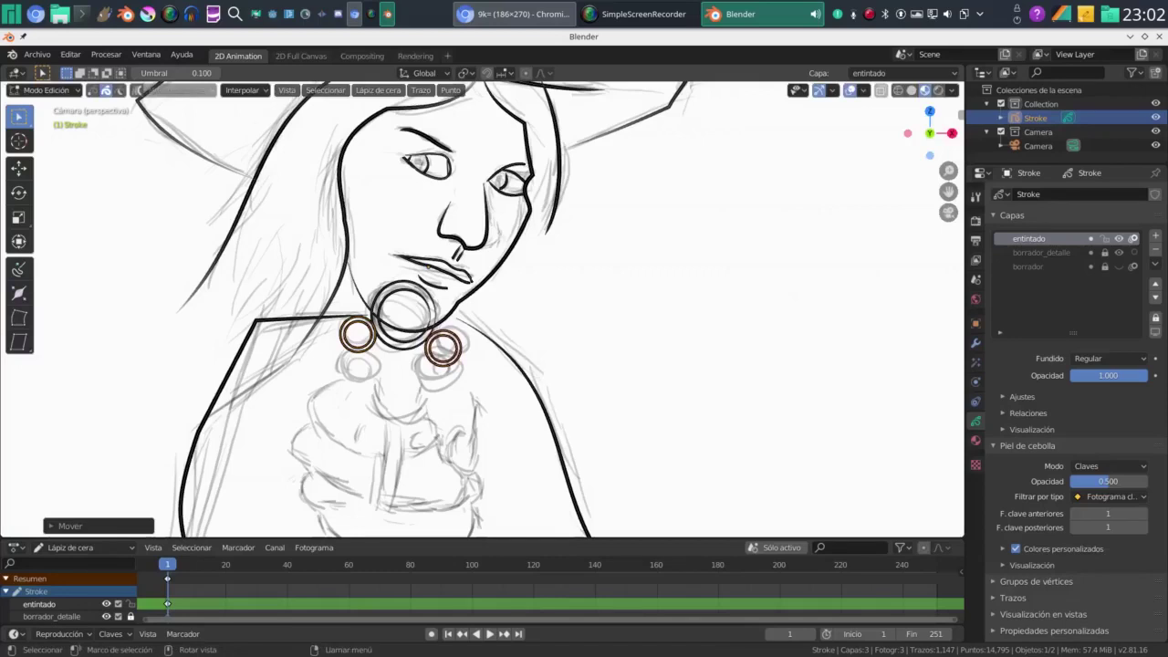
Duplicate the right-hand pair of small circles and place the copy just below it, over the lower sketched circle
key(shift+d)
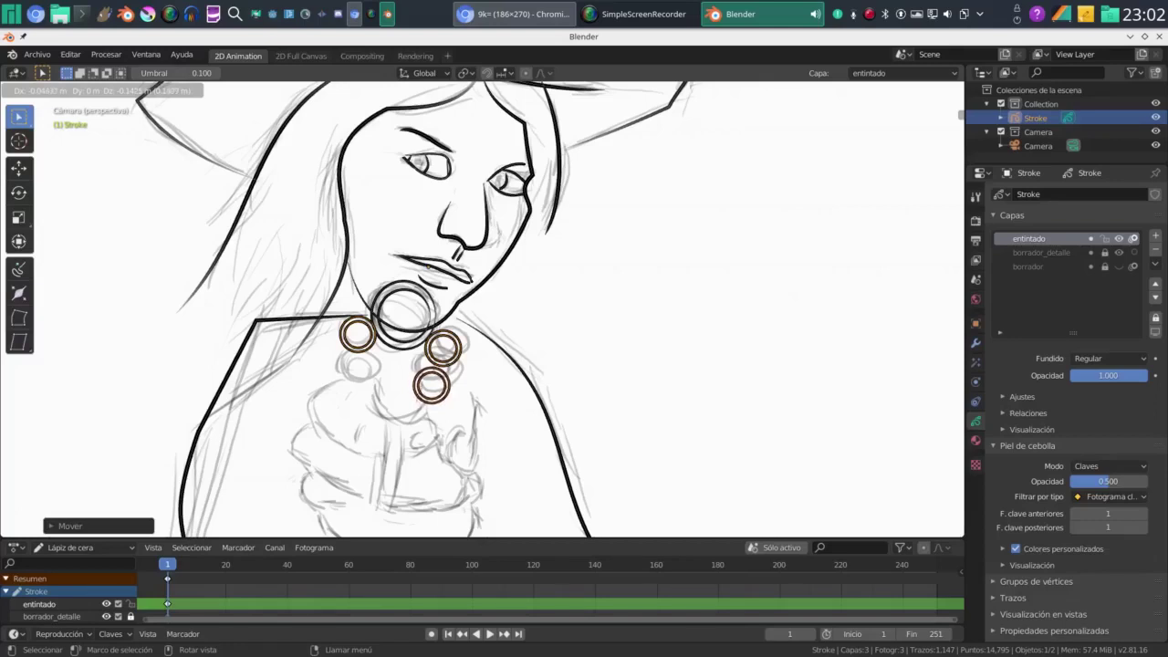
Duplicate the double-ring circles and position the copies over the two lower chambers of the sketched revolver
key(Return)
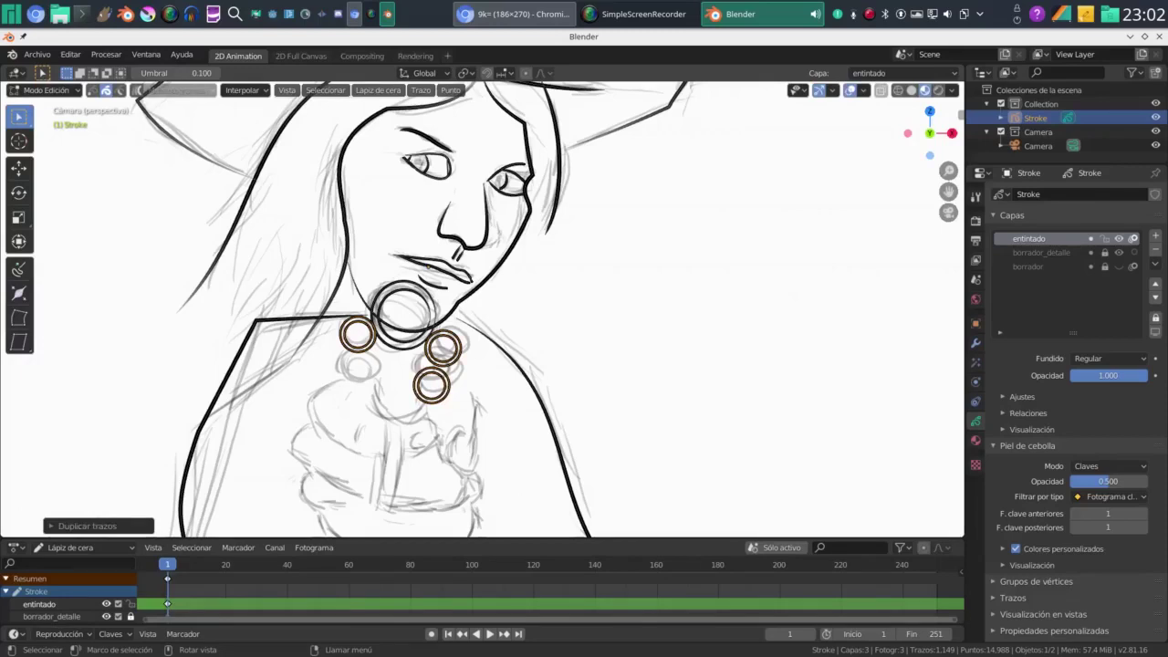
key(g)
key(Return)
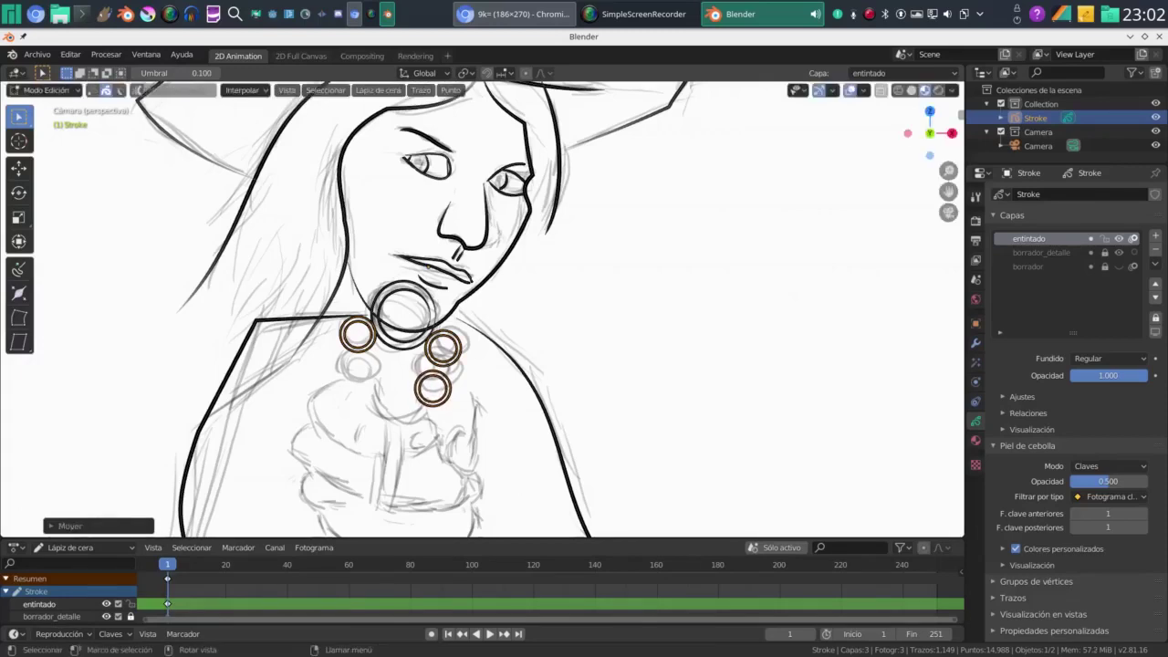
key(shift)
key(shift+d)
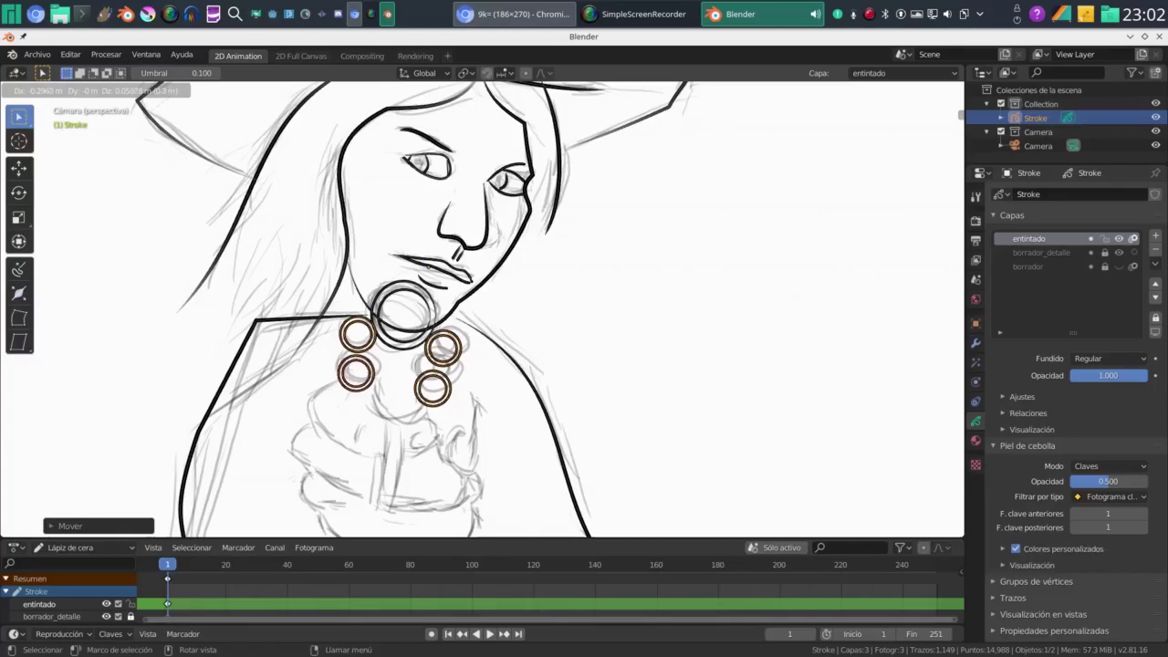
key(Return)
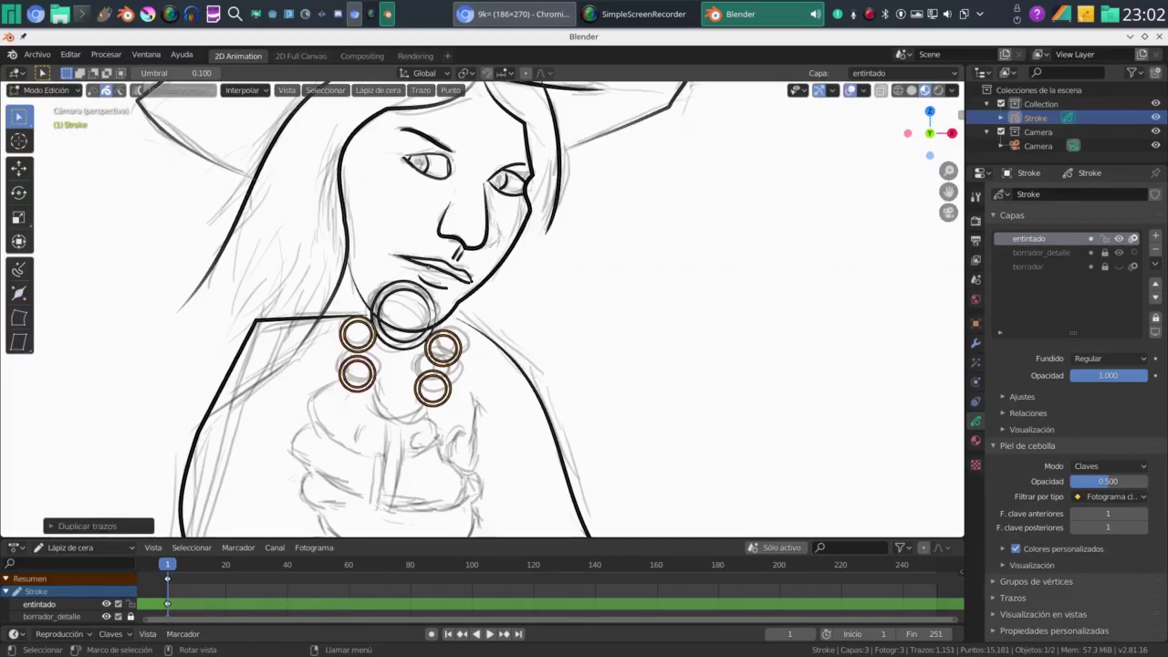
Switch the Stroke object to Draw mode and select the Ink Pen brush for the Draw tool
click(46, 89)
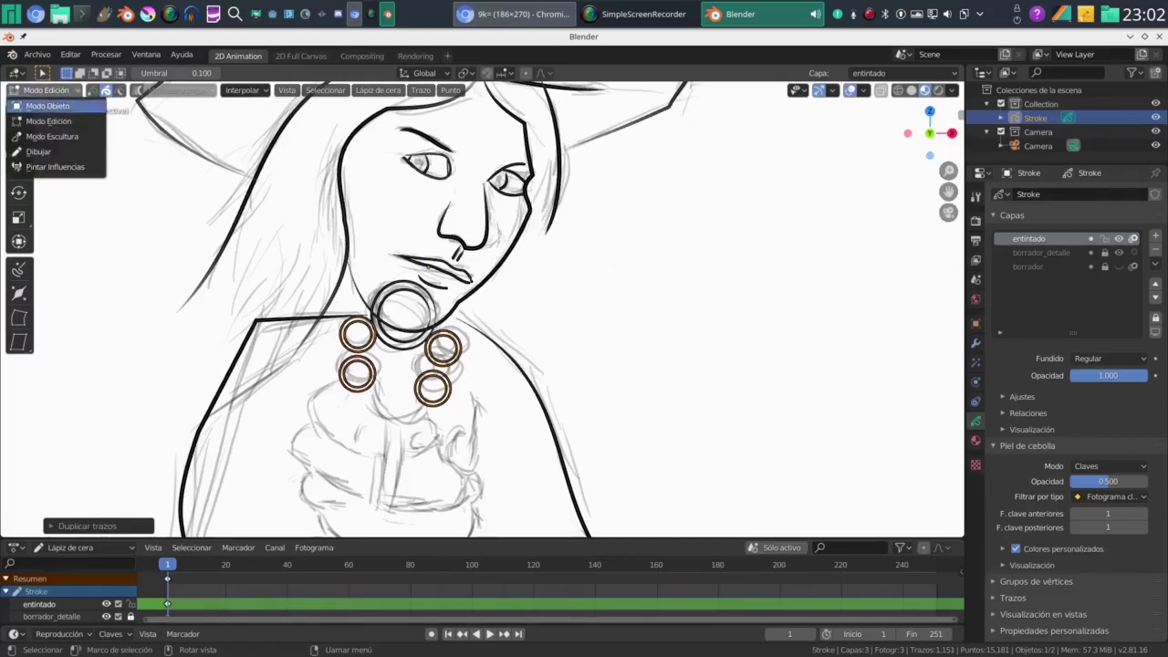
click(46, 148)
click(20, 144)
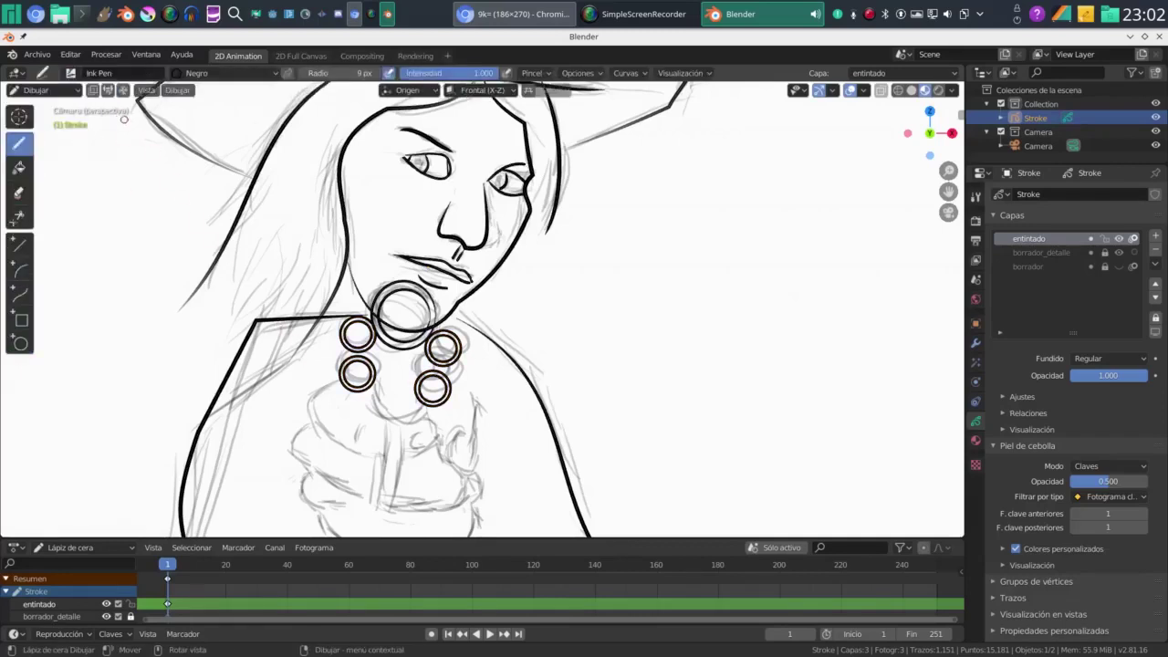
click(71, 73)
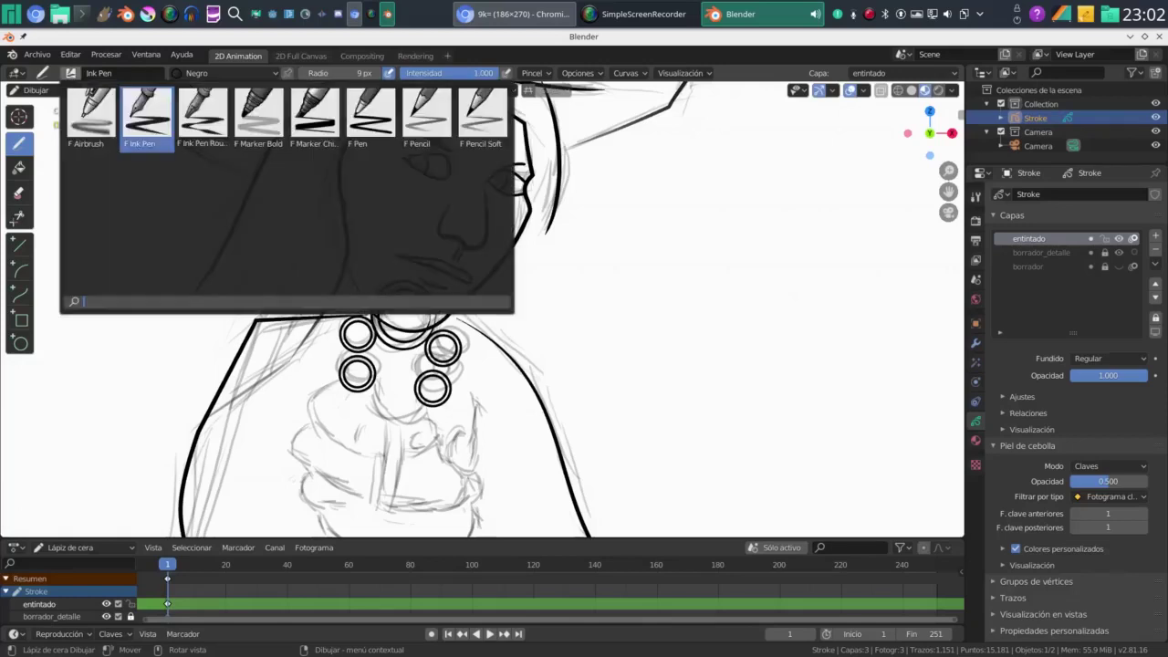
click(157, 137)
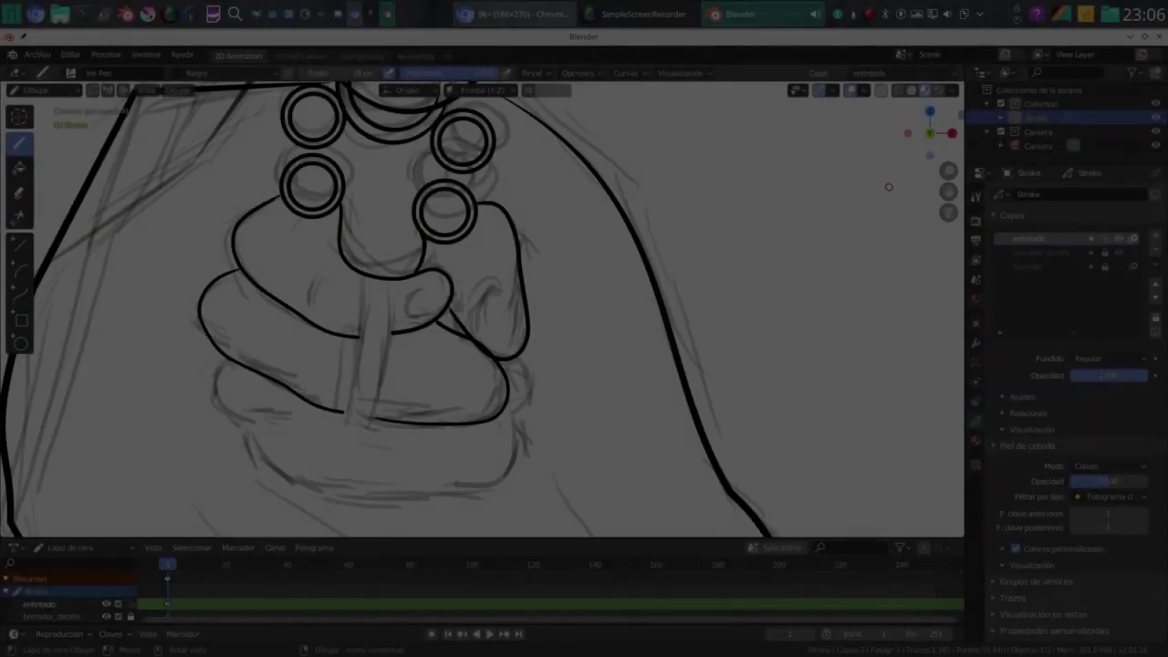
Ink the rounded outer contour of the lowest finger gripping the revolver, following the sketch
scroll(829, 320, down, 8)
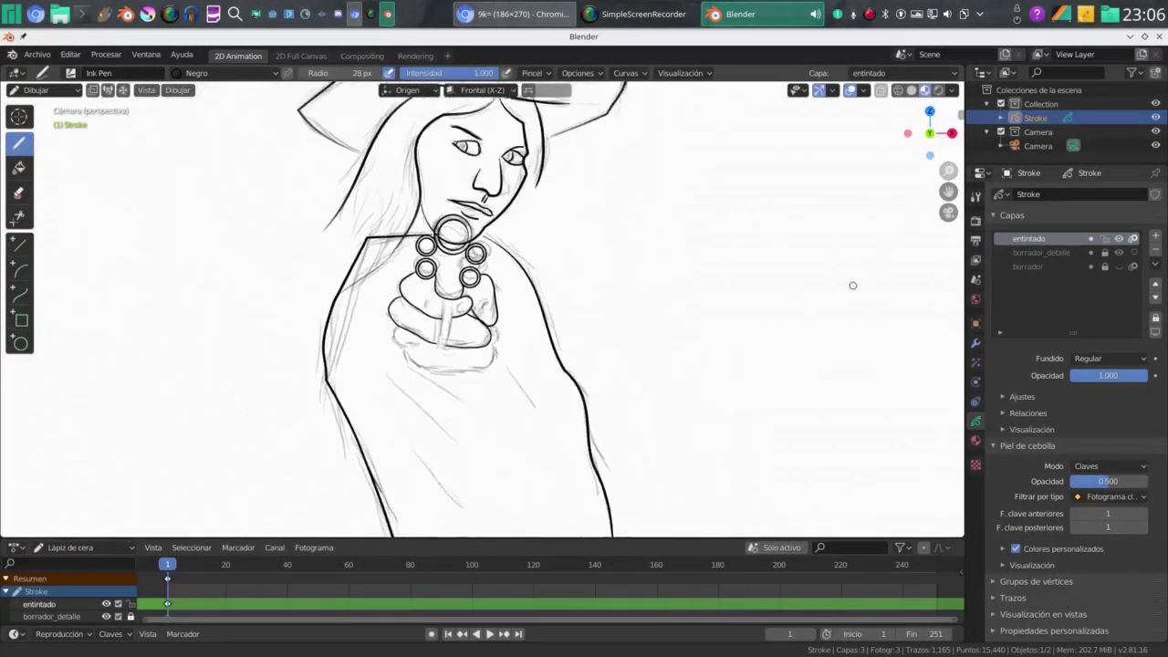
scroll(829, 320, up, 8)
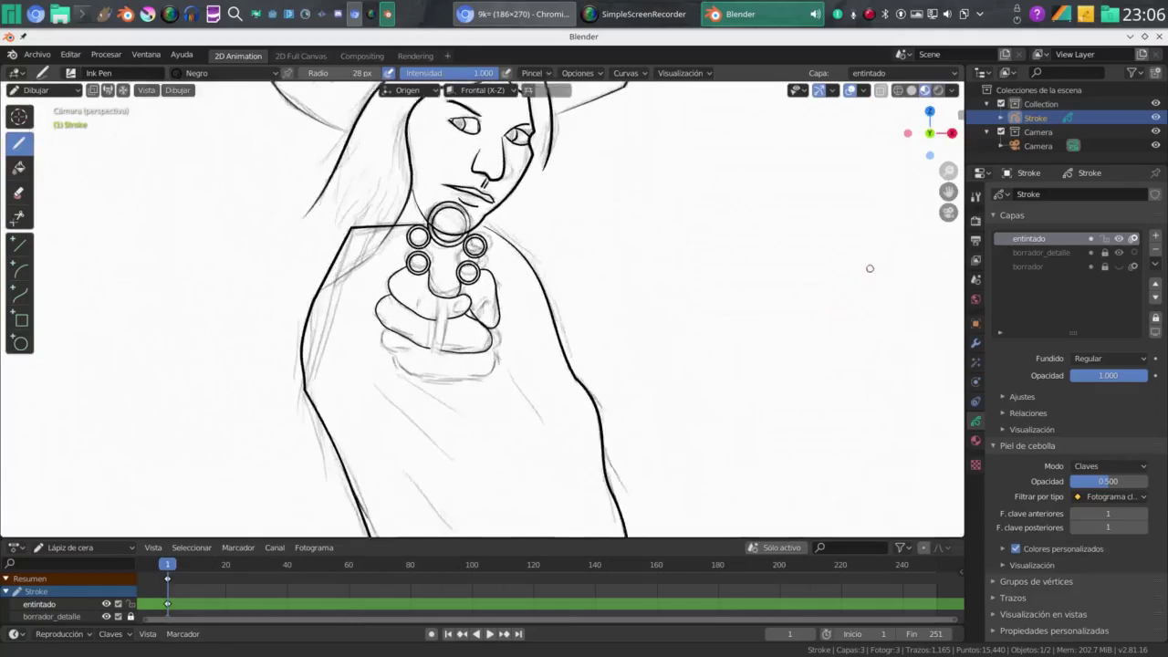
scroll(922, 205, up, 3)
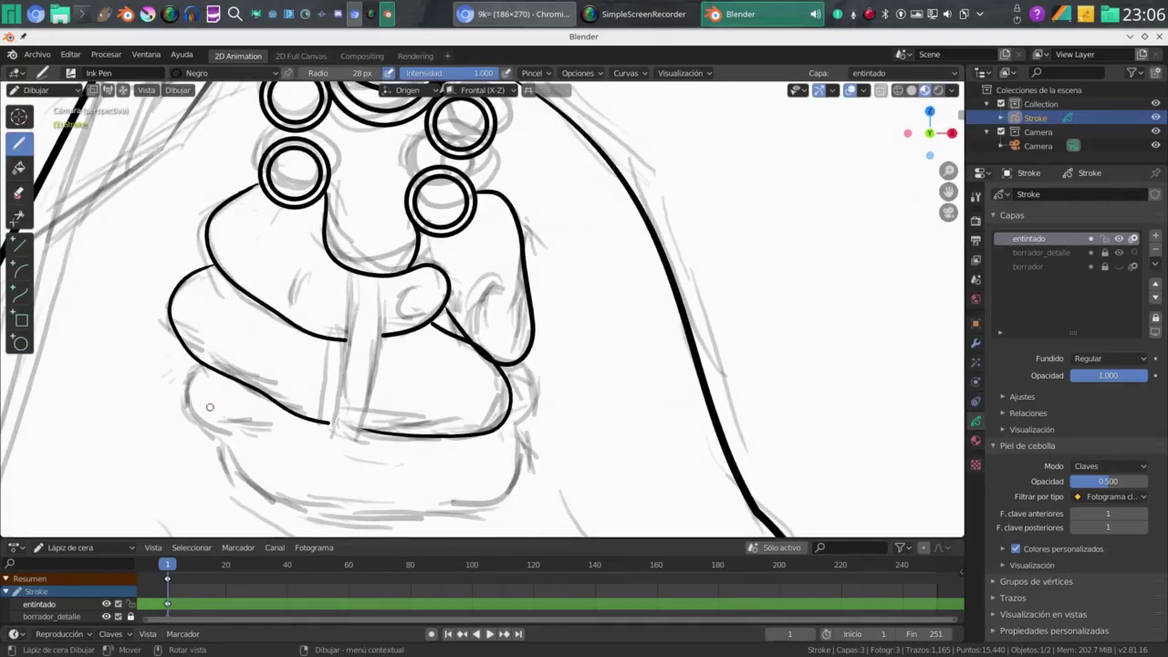
mouse_move(199, 363)
mouse_down()
mouse_move(173, 406)
mouse_move(181, 426)
mouse_move(246, 447)
mouse_up()
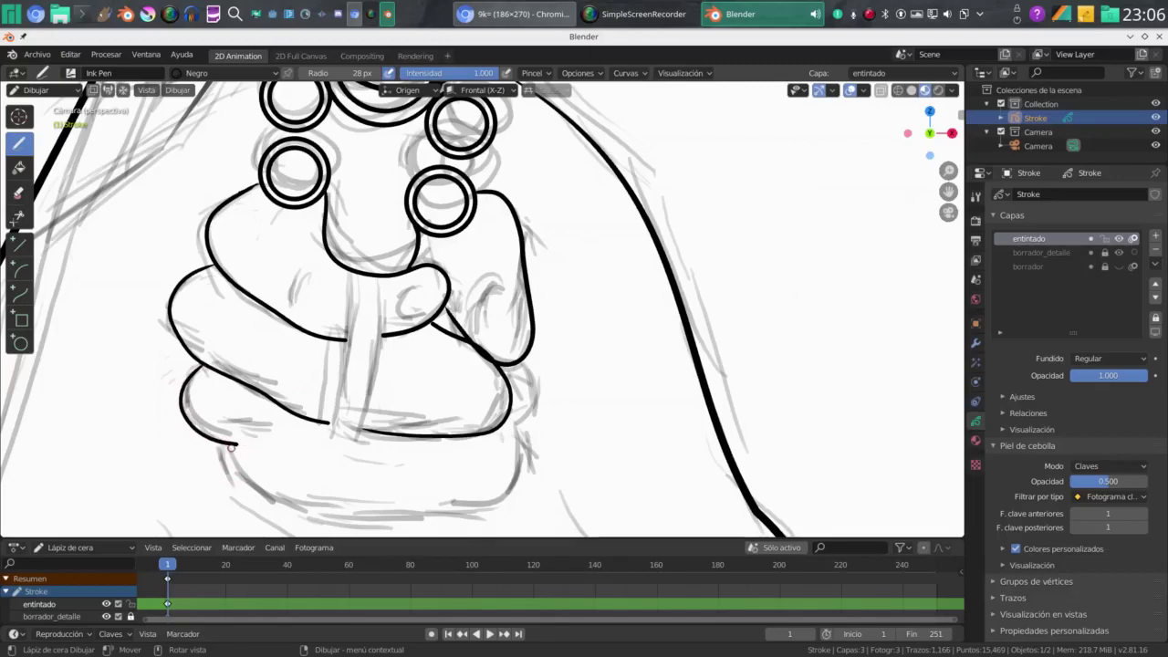
click(234, 444)
click(234, 444)
Reshape the loose end of the lowest finger's outline in Sculpt mode, using the Smooth brush and selecting the Grab brush
click(43, 90)
click(50, 121)
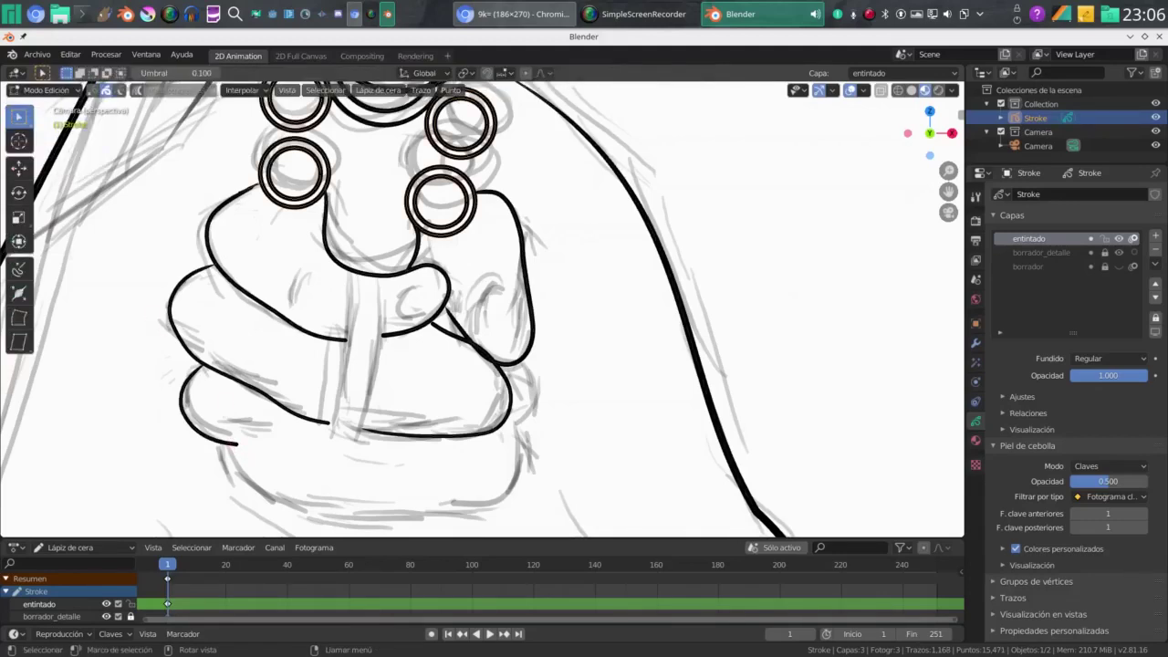
click(43, 90)
click(51, 135)
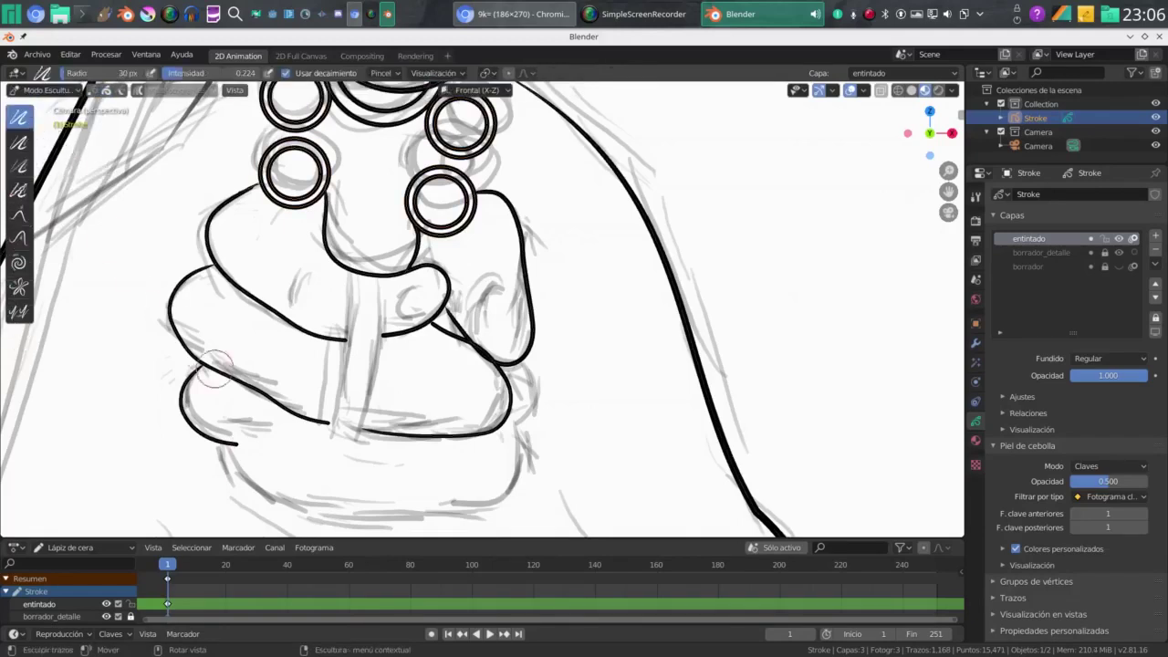
drag(223, 445, 230, 441)
click(225, 439)
click(20, 213)
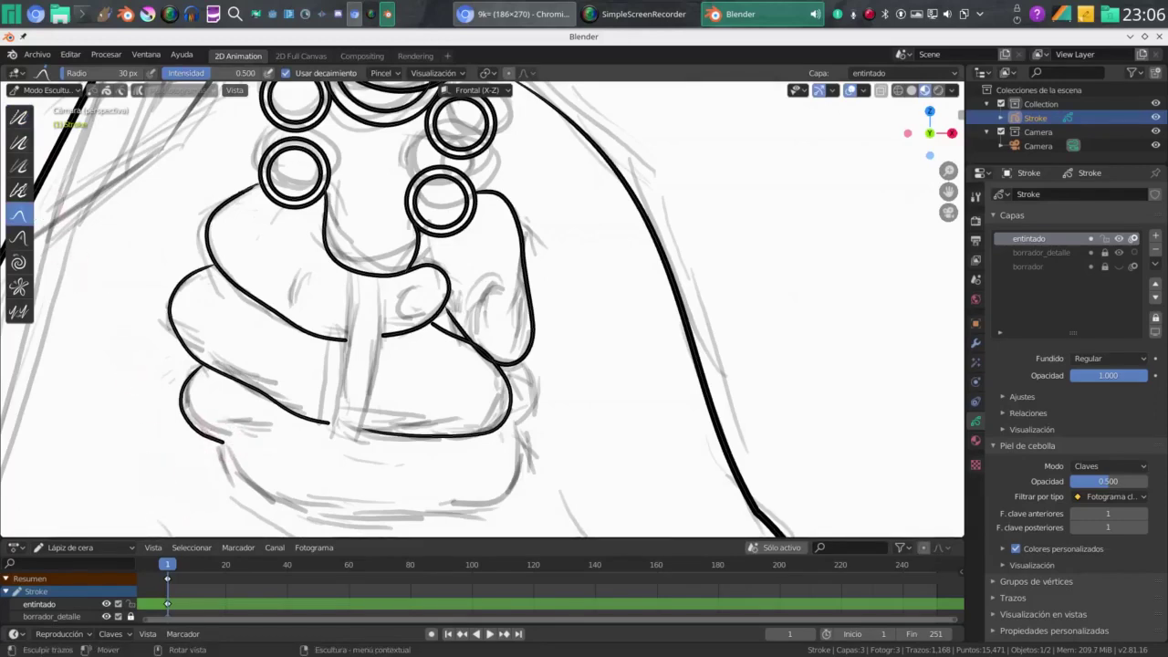
Return to Draw mode and ink the inner corner and upper iris edge of the eye nearest the face contour, closing its outline
click(41, 90)
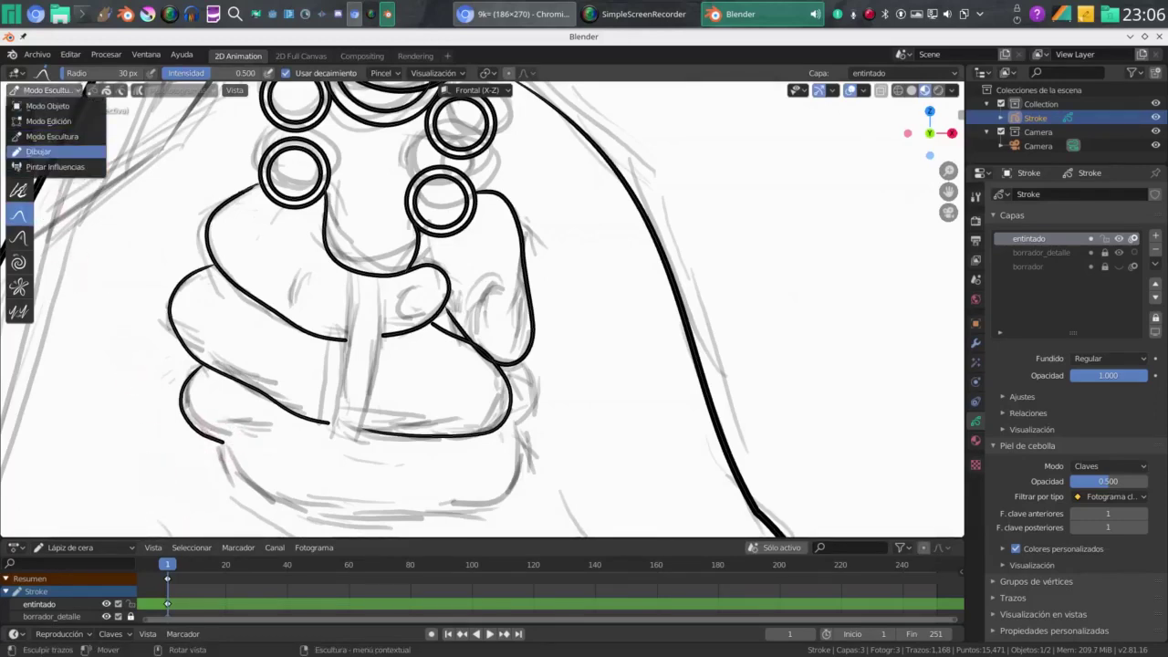
click(41, 153)
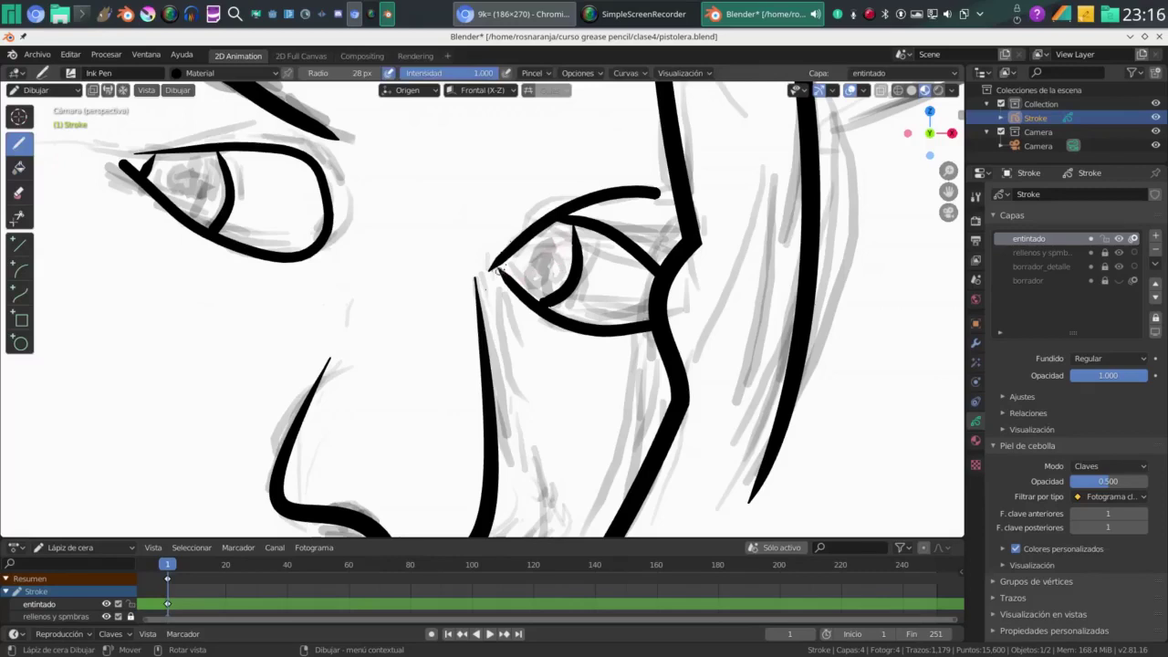
drag(493, 265, 533, 303)
drag(573, 248, 573, 204)
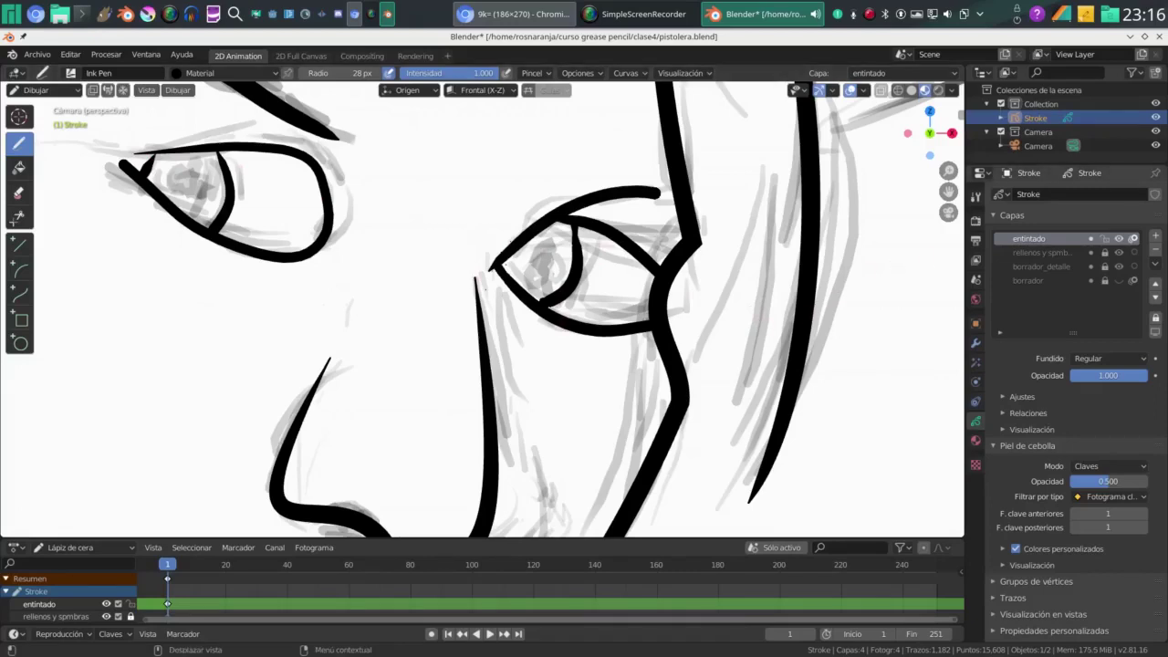
Make the rellenos y spmbras layer active, hide the borrador_detalle layer and choose the Fill tool
click(1040, 252)
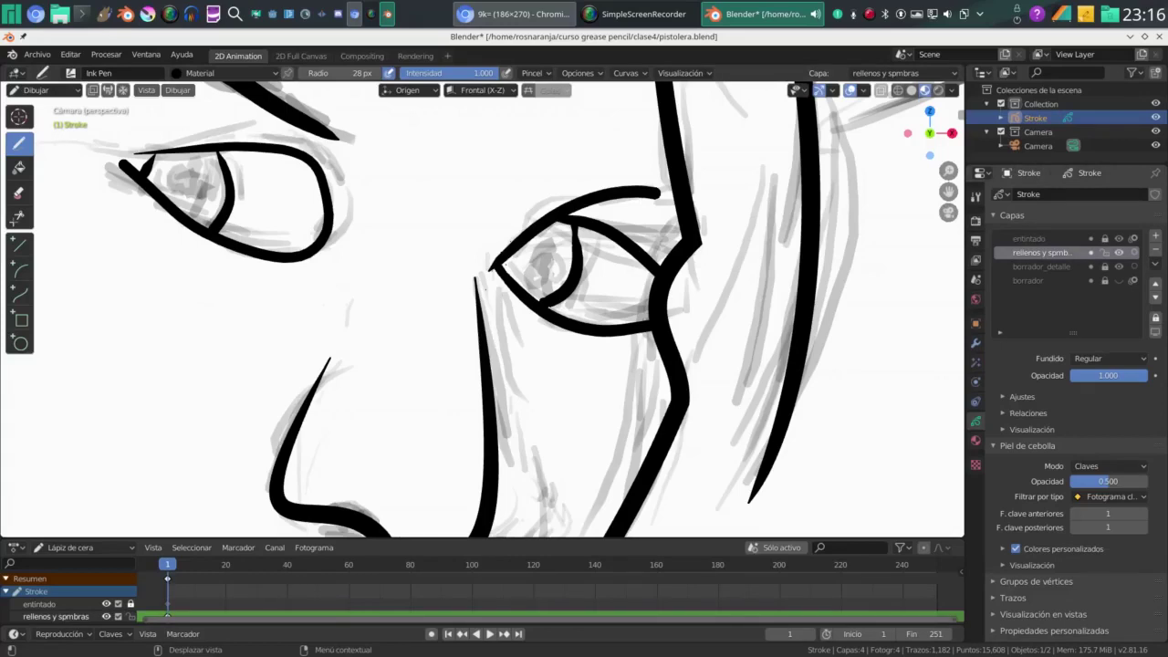
click(1119, 267)
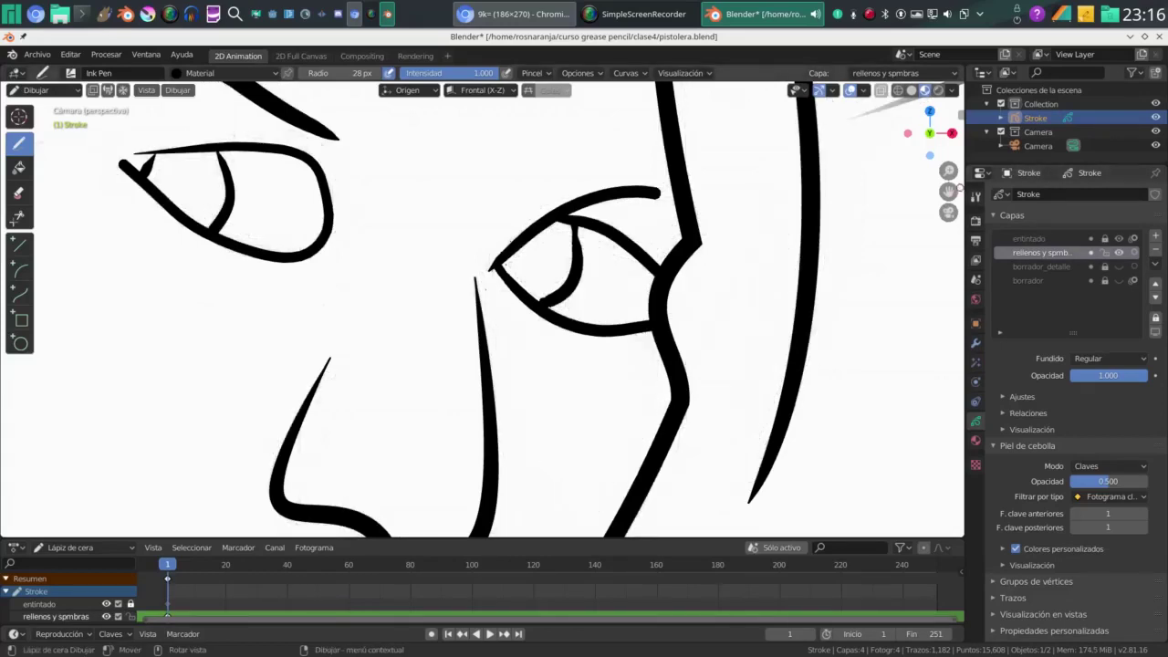
mouse_move(948, 192)
mouse_down()
mouse_move(947, 204)
mouse_move(948, 172)
mouse_move(828, 347)
mouse_up()
scroll(822, 356, down, 3)
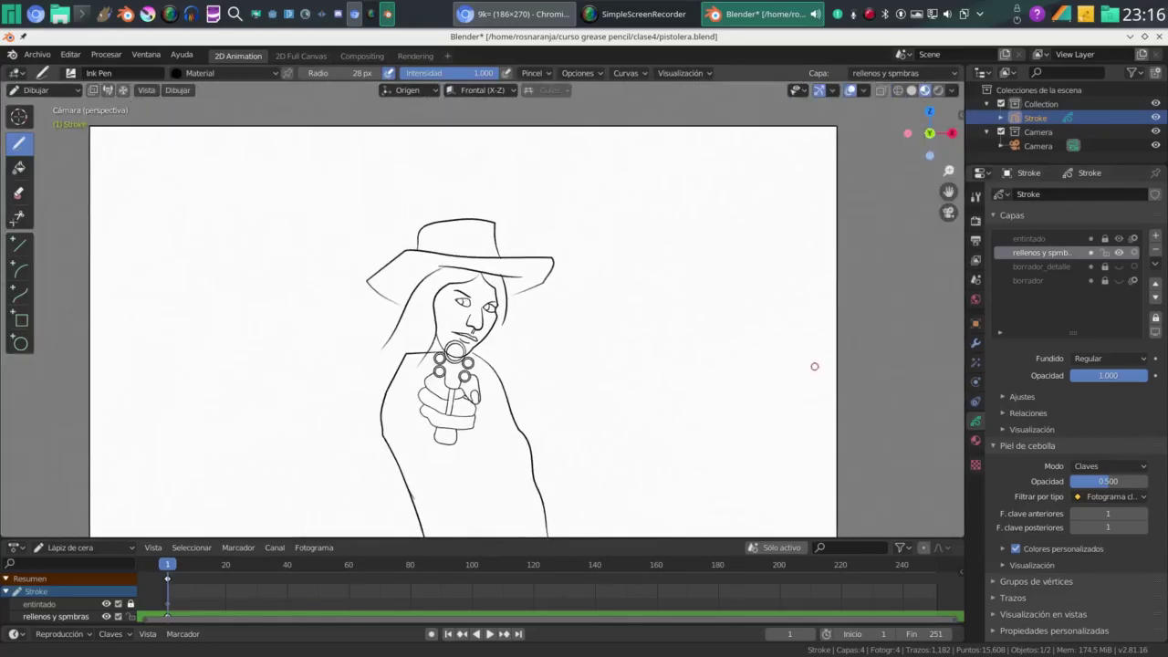
scroll(815, 366, up, 7)
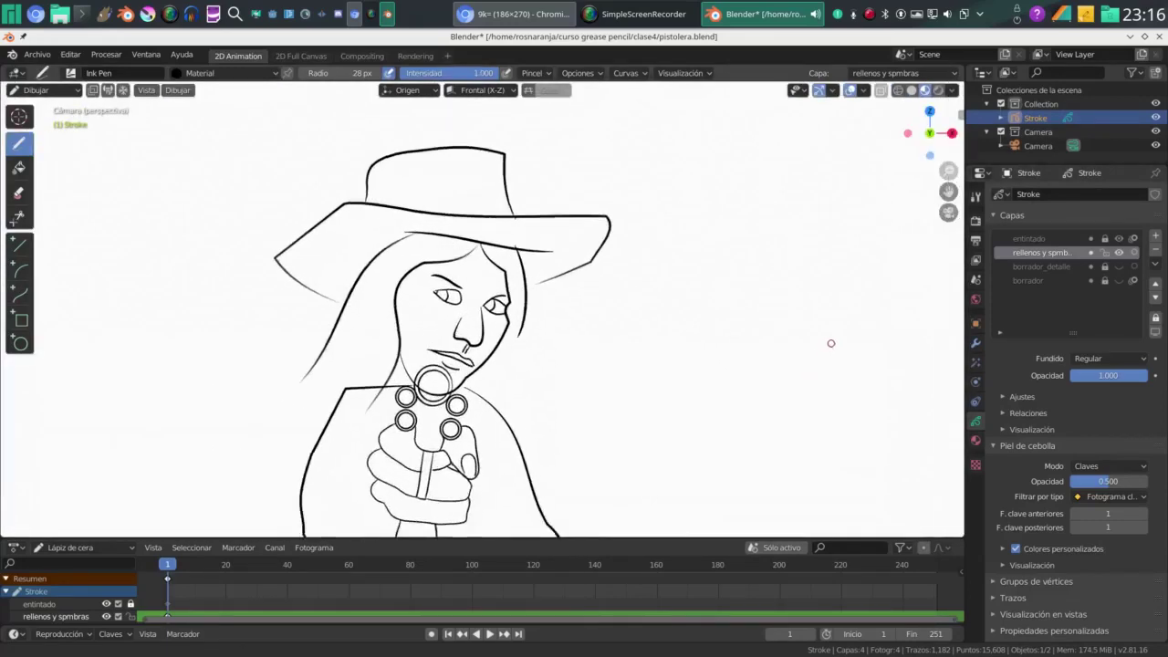
scroll(855, 322, up, 6)
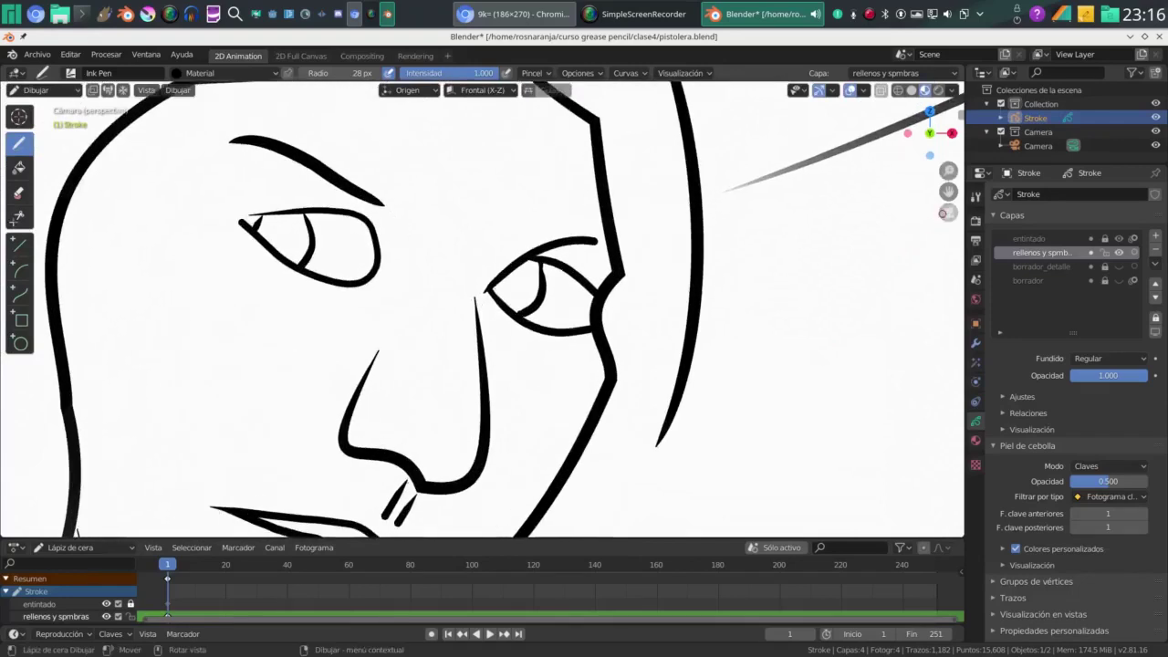
click(19, 167)
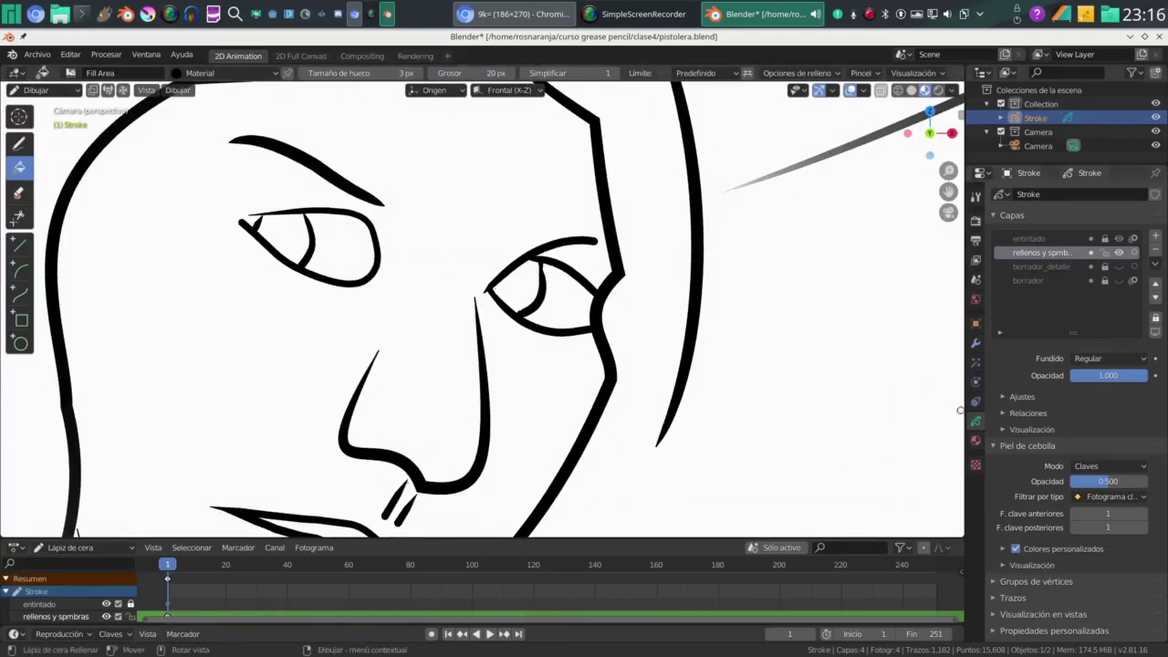
Turn off the stroke of the fill's Material and fill the irises of both eyes in black
click(296, 233)
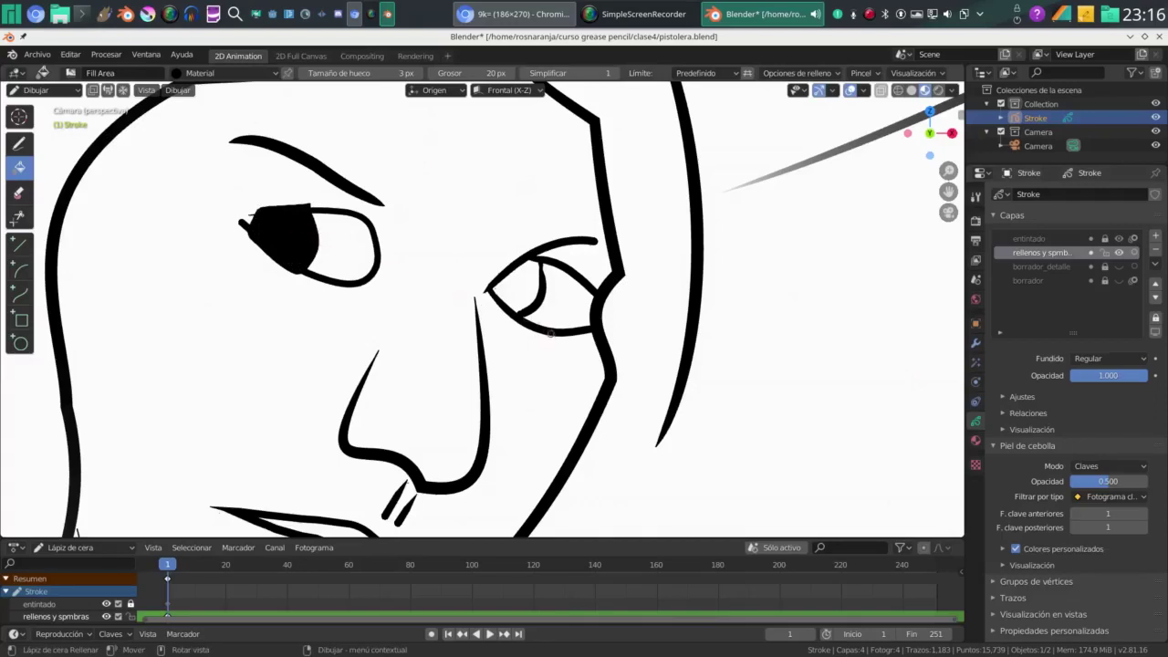
key(ctrl+z)
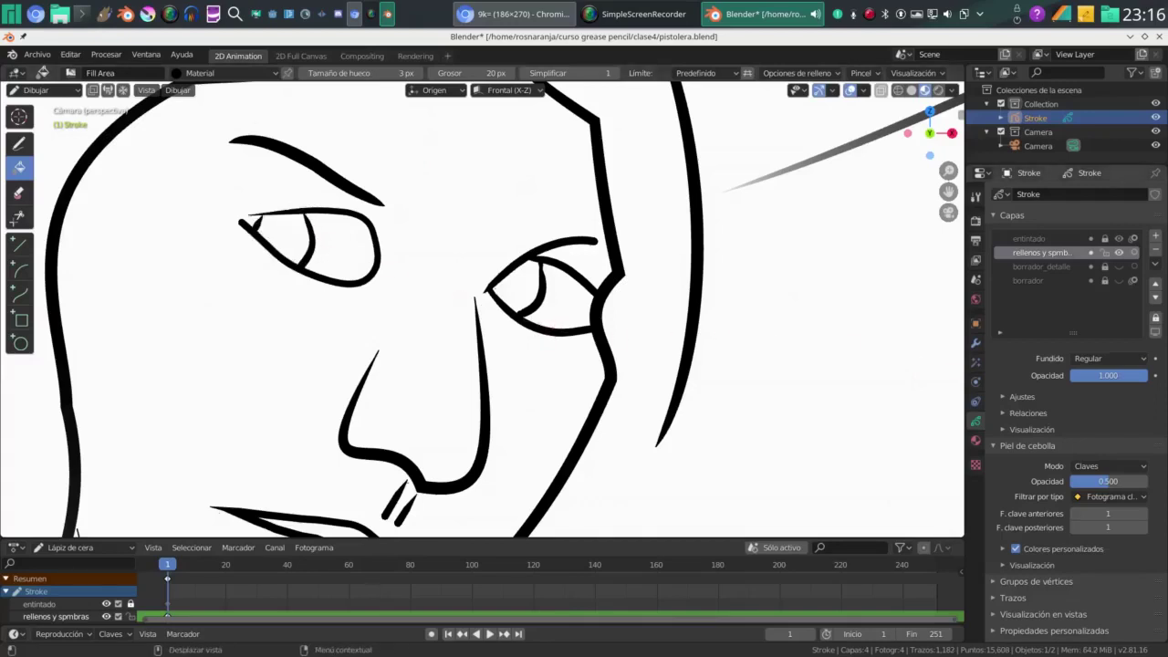
click(976, 440)
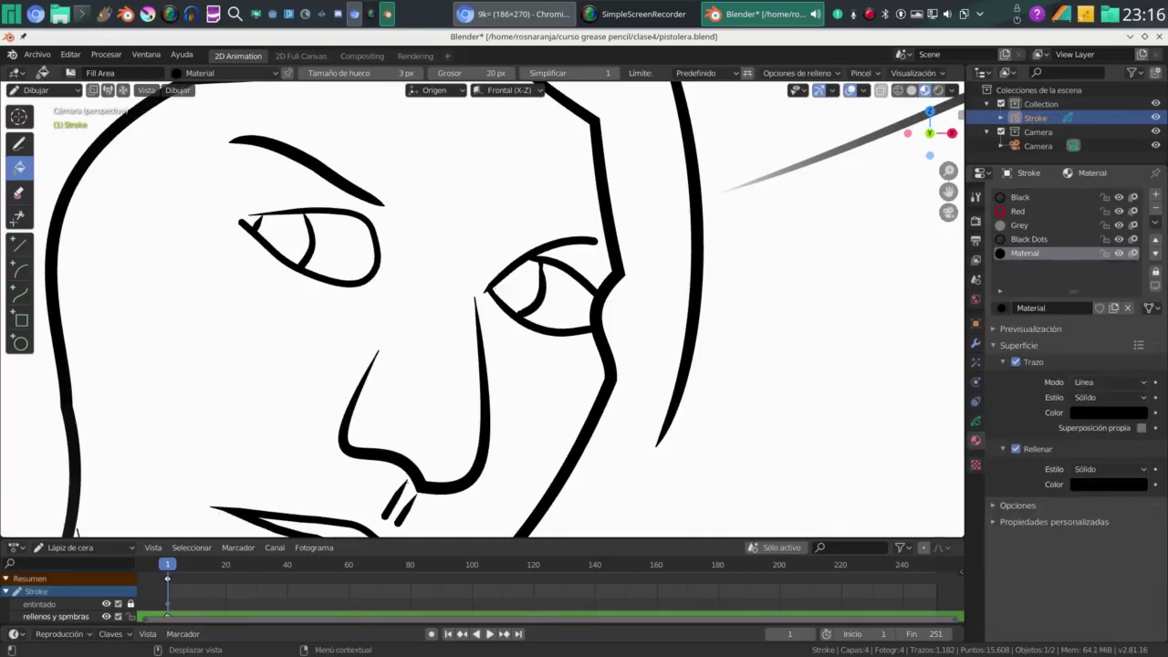
click(1016, 362)
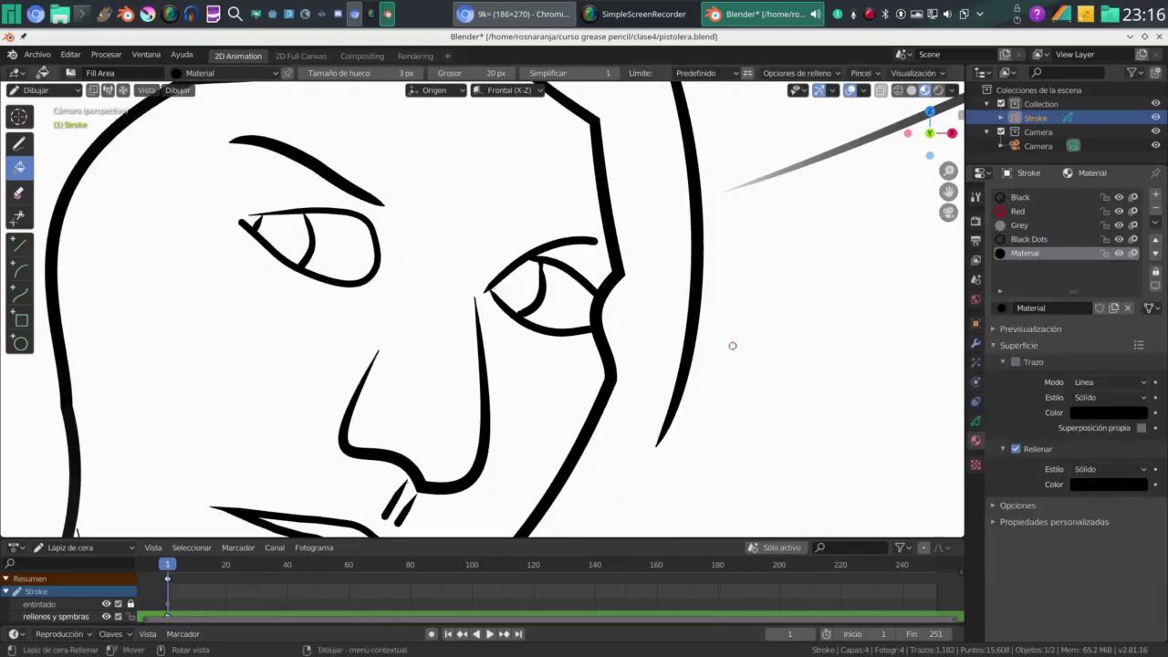
click(284, 232)
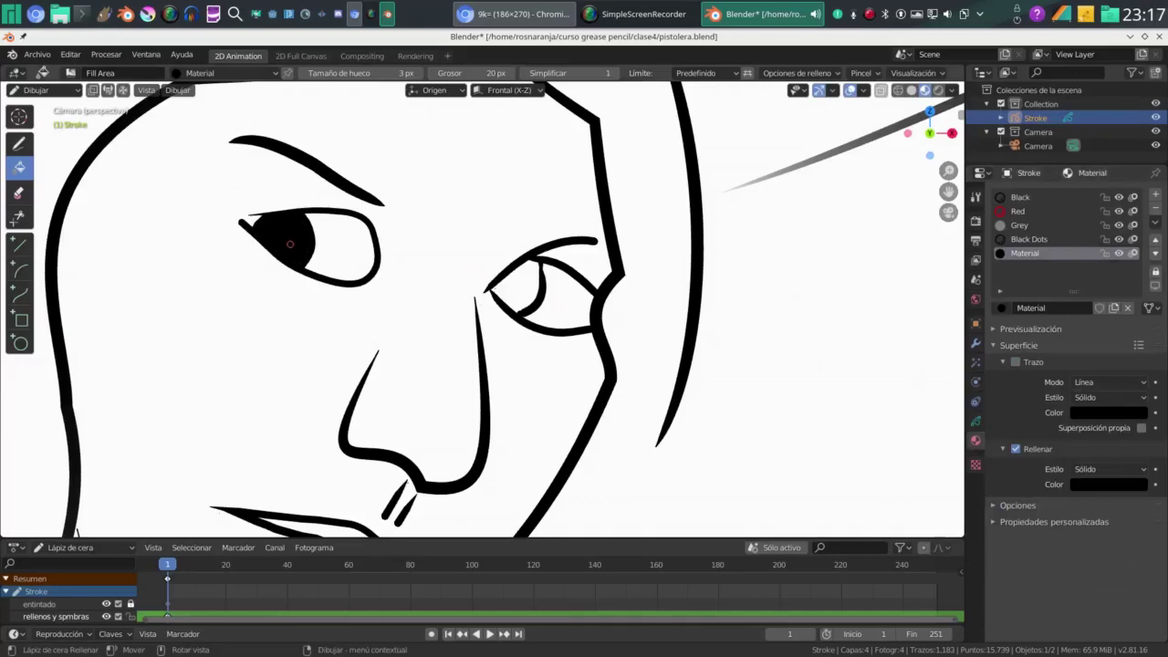
click(518, 283)
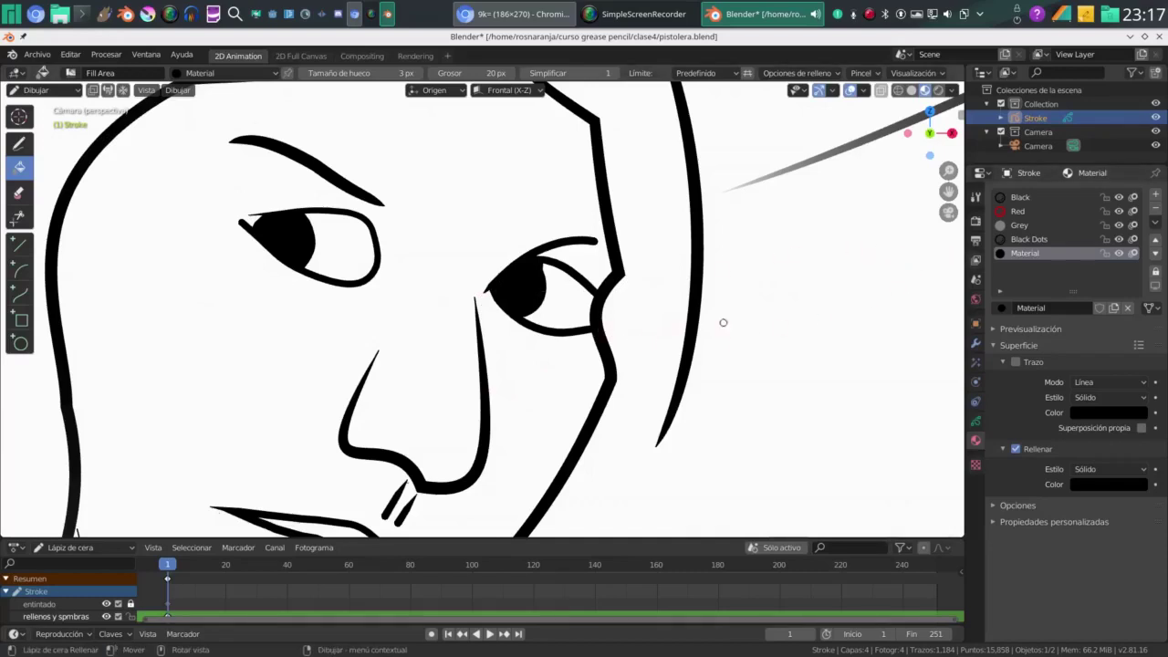
Fill the revolver's barrel opening and its four surrounding chamber circles in black
drag(949, 190, 863, 305)
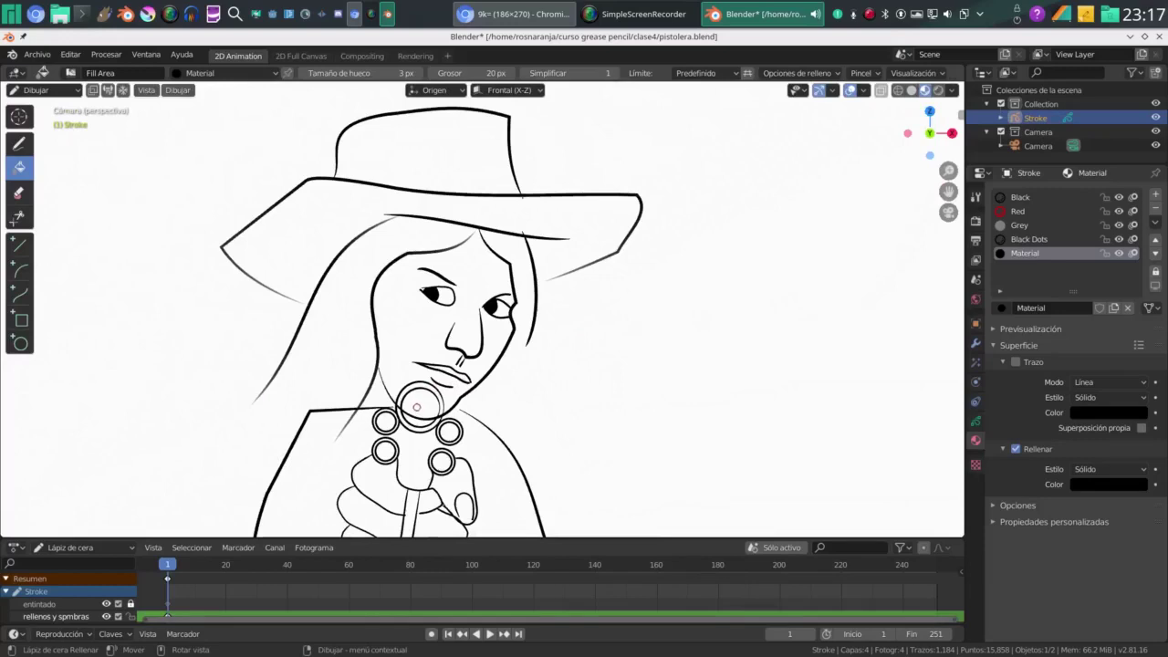
click(416, 407)
click(416, 418)
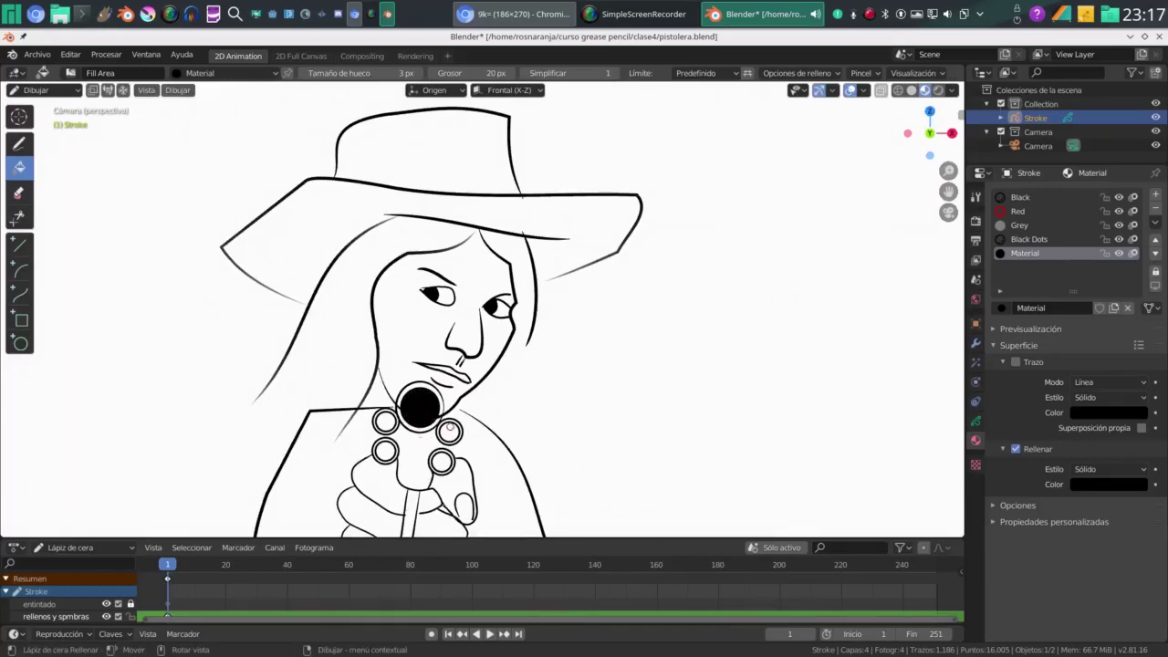
click(448, 430)
click(443, 463)
click(384, 451)
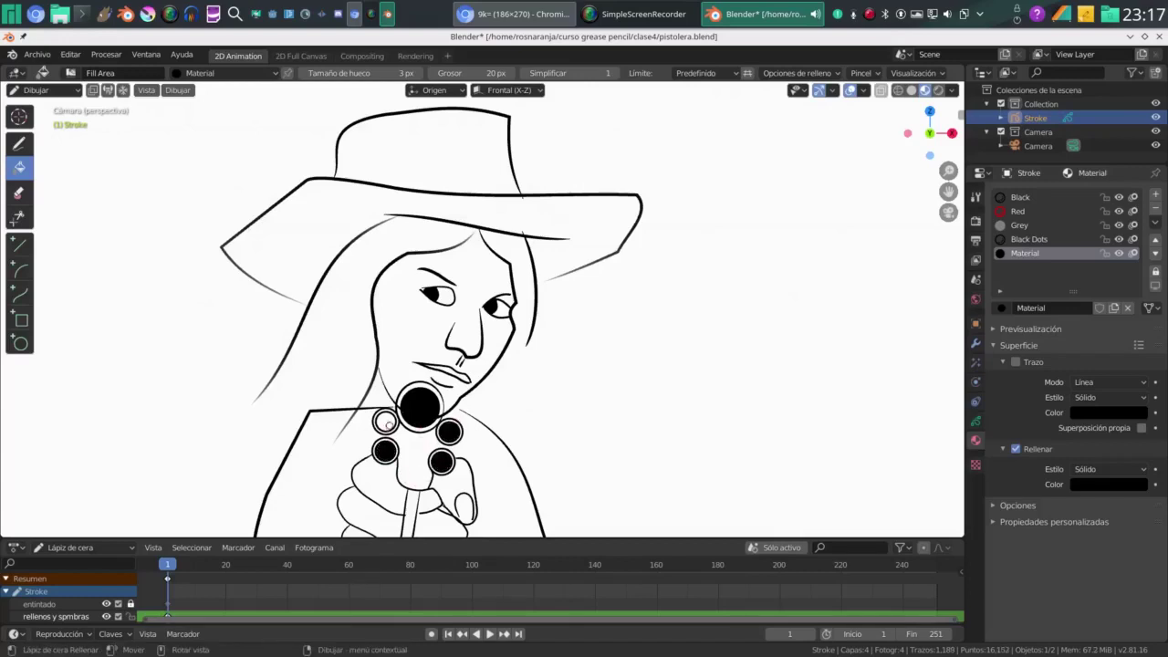
click(387, 422)
Choose the Airbrush brush for drawing on the sombreado layer and set its strength to 0.090
drag(947, 188, 952, 131)
mouse_move(949, 171)
mouse_down()
mouse_move(926, 228)
mouse_move(883, 270)
mouse_move(913, 216)
mouse_up()
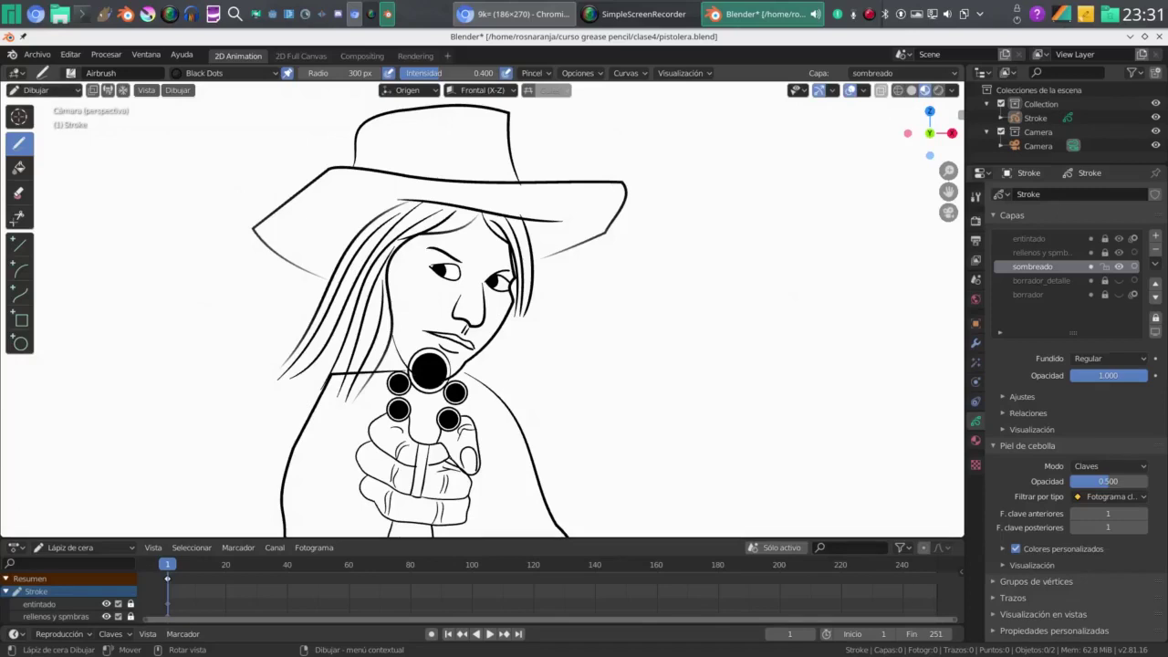
click(70, 73)
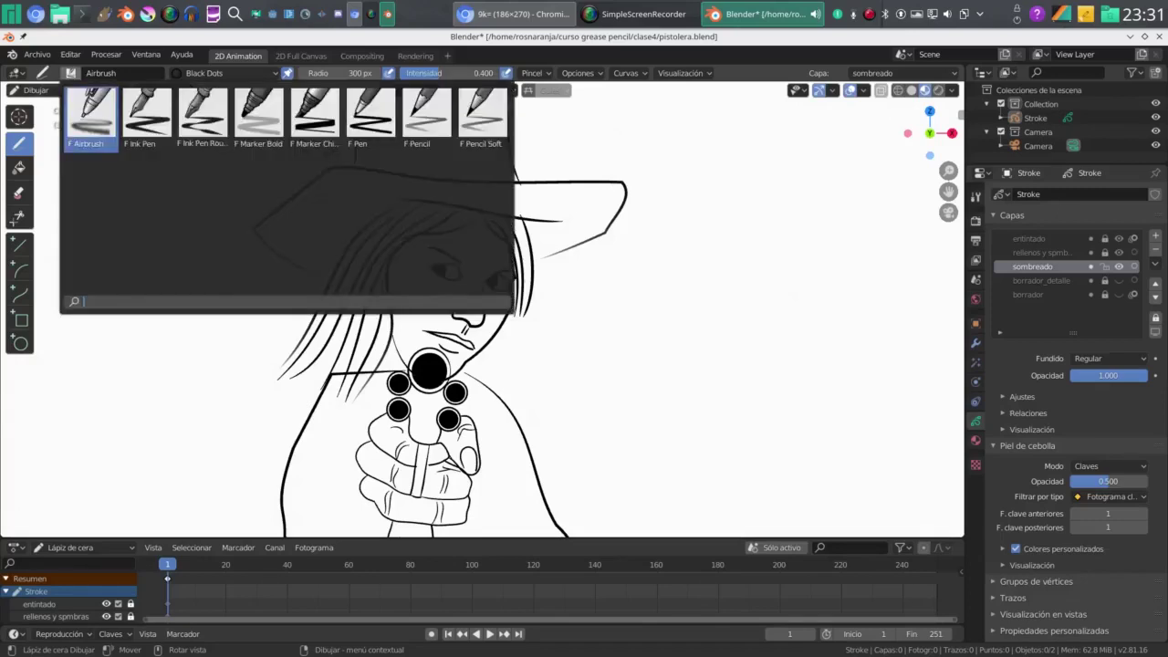
click(92, 119)
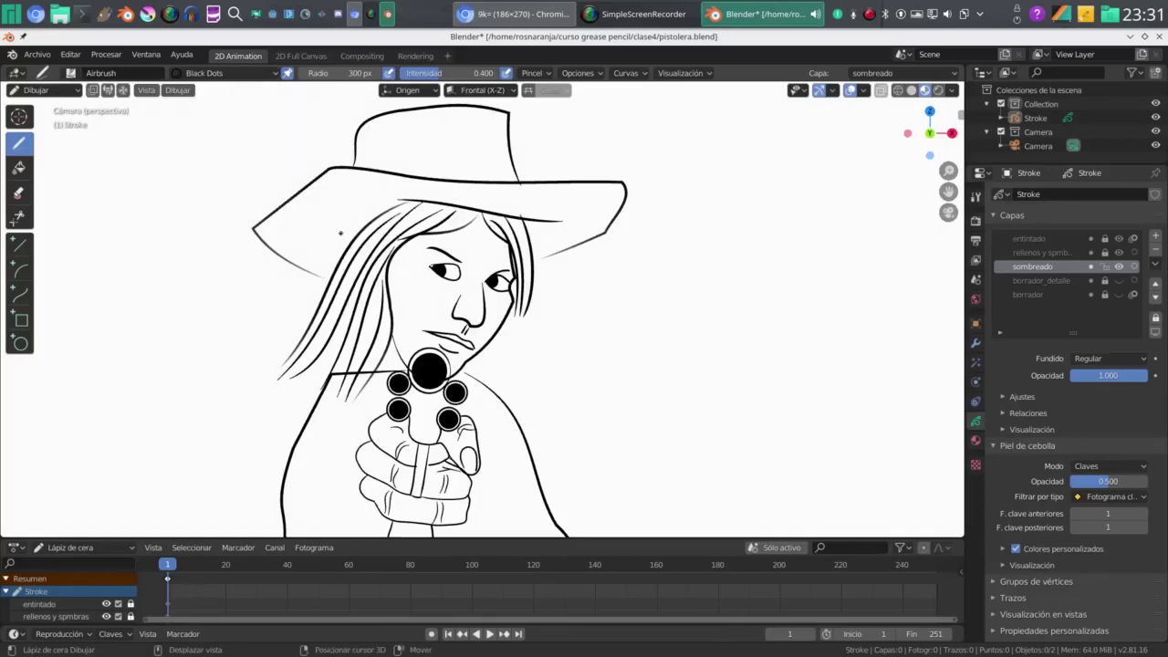
key(shift+f)
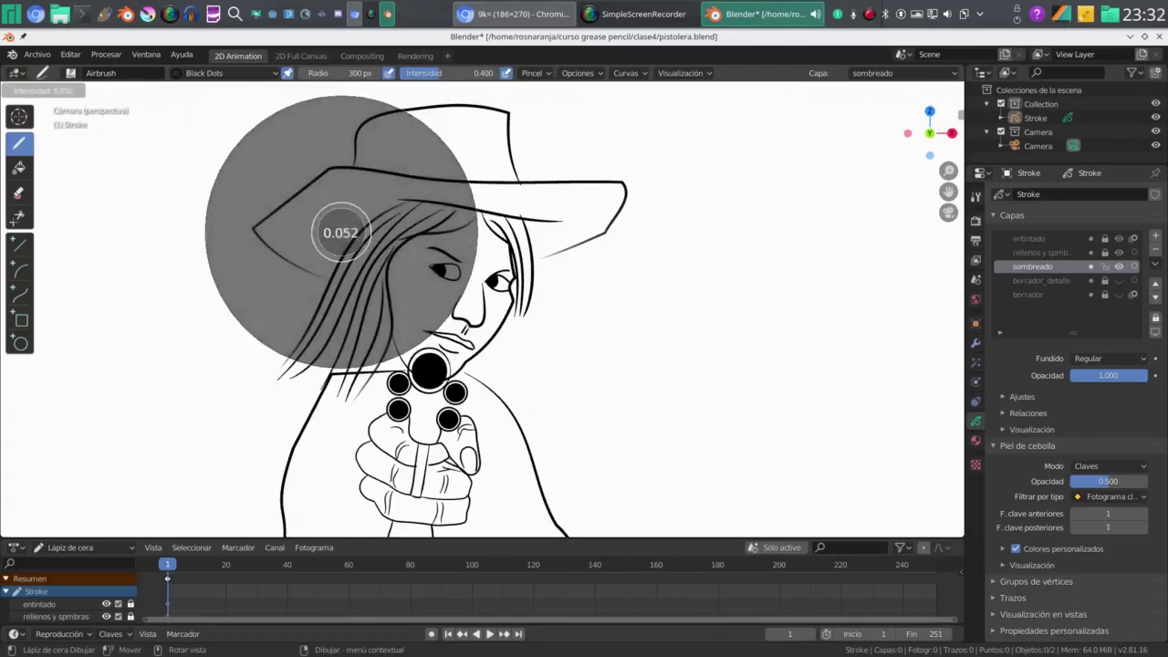
click(306, 268)
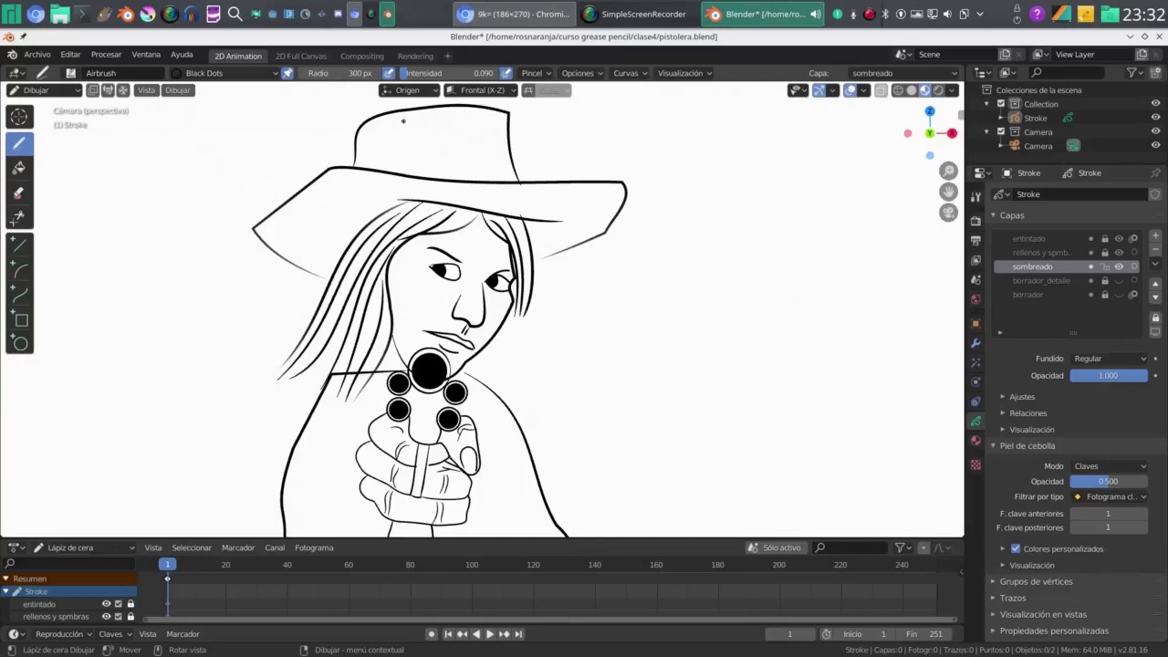
Shade the hat, the hair and the forehead under the brim with the Airbrush, reducing its radius to 206 px
drag(402, 119, 394, 160)
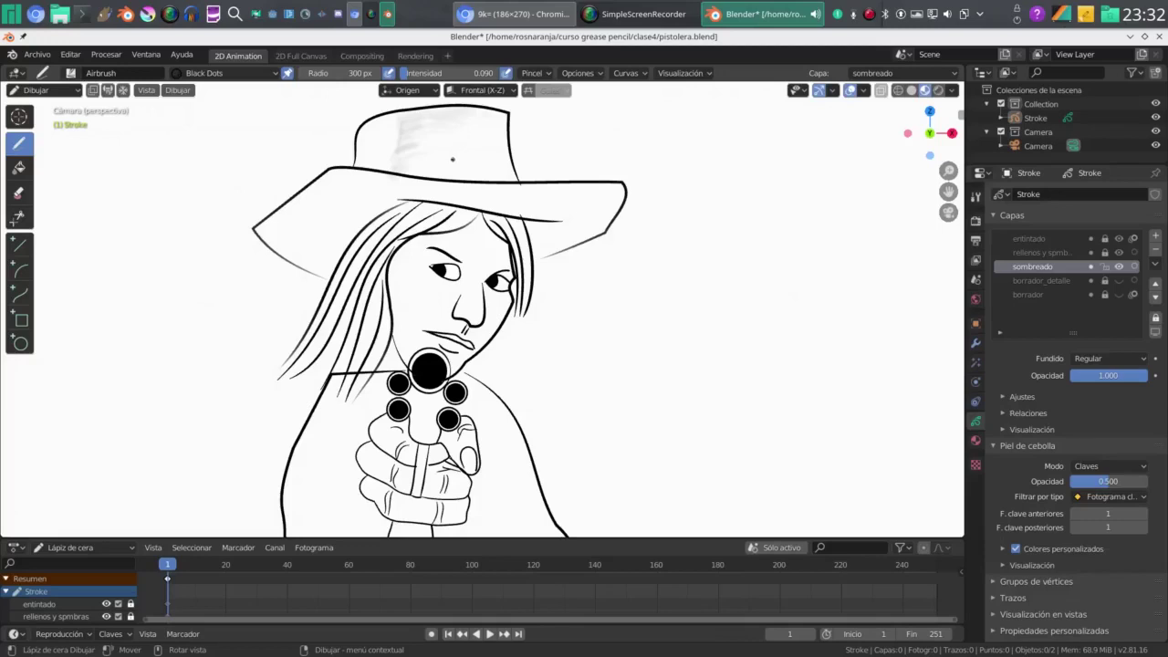
key(f)
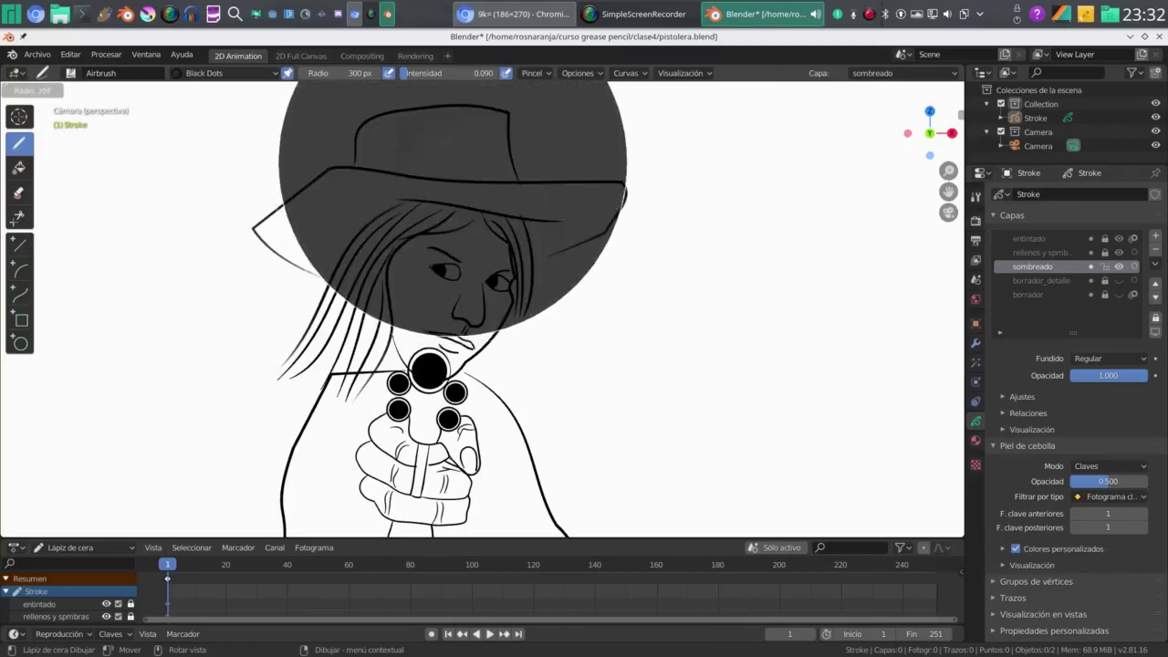
click(428, 154)
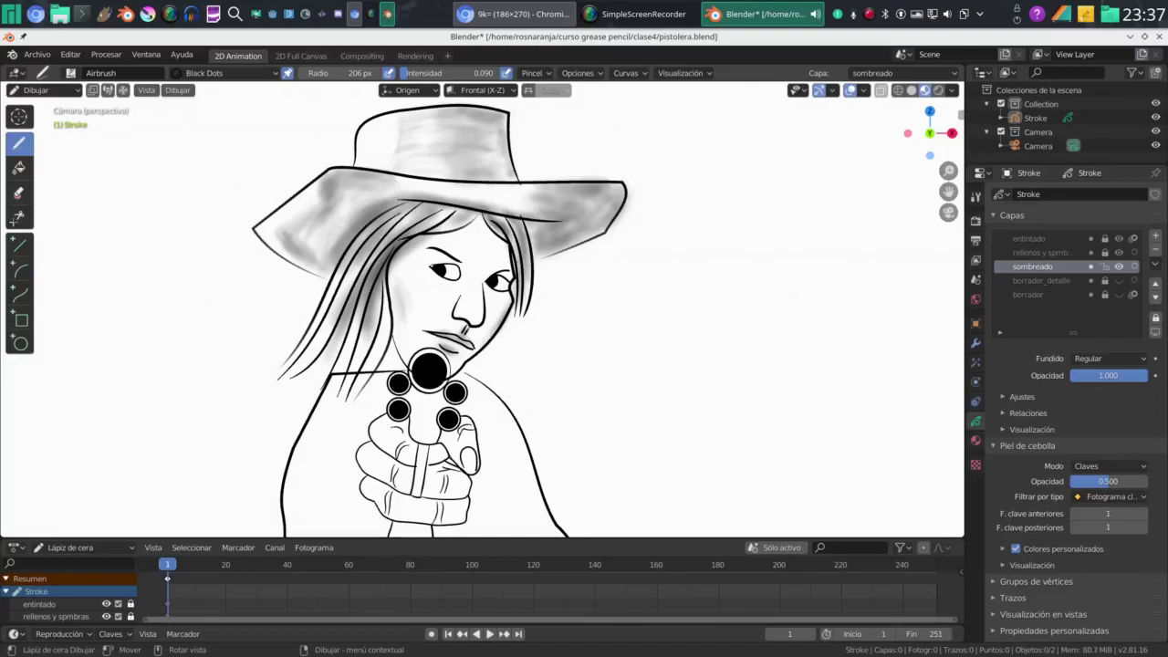
drag(522, 256, 528, 305)
drag(447, 222, 490, 224)
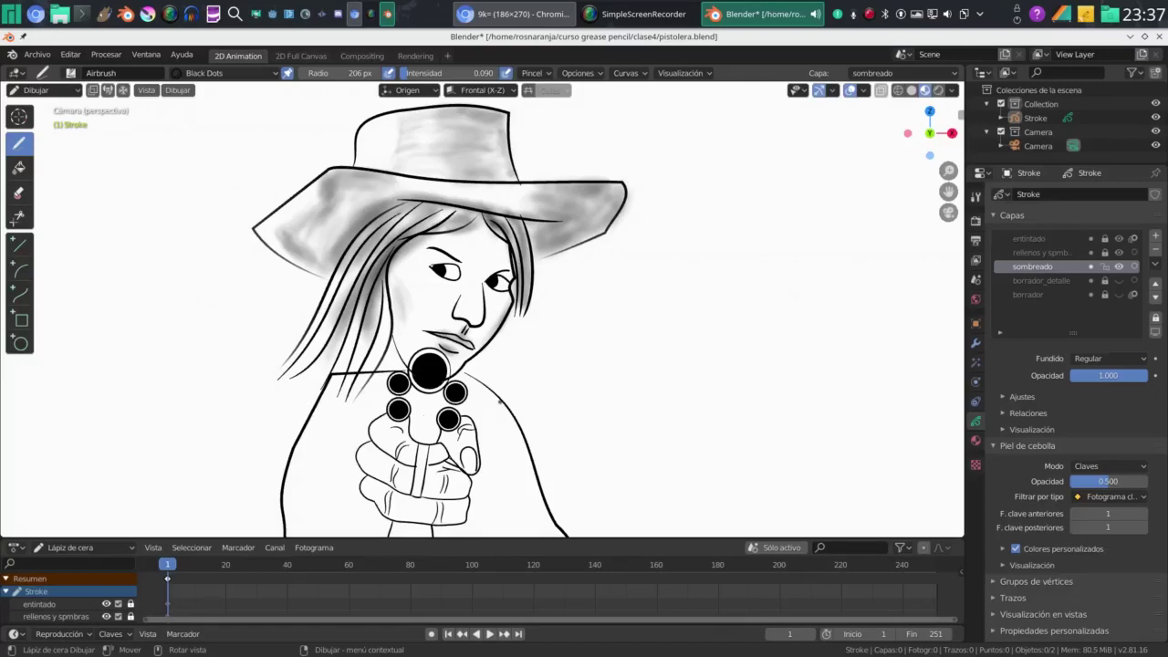
scroll(558, 287, down, 3)
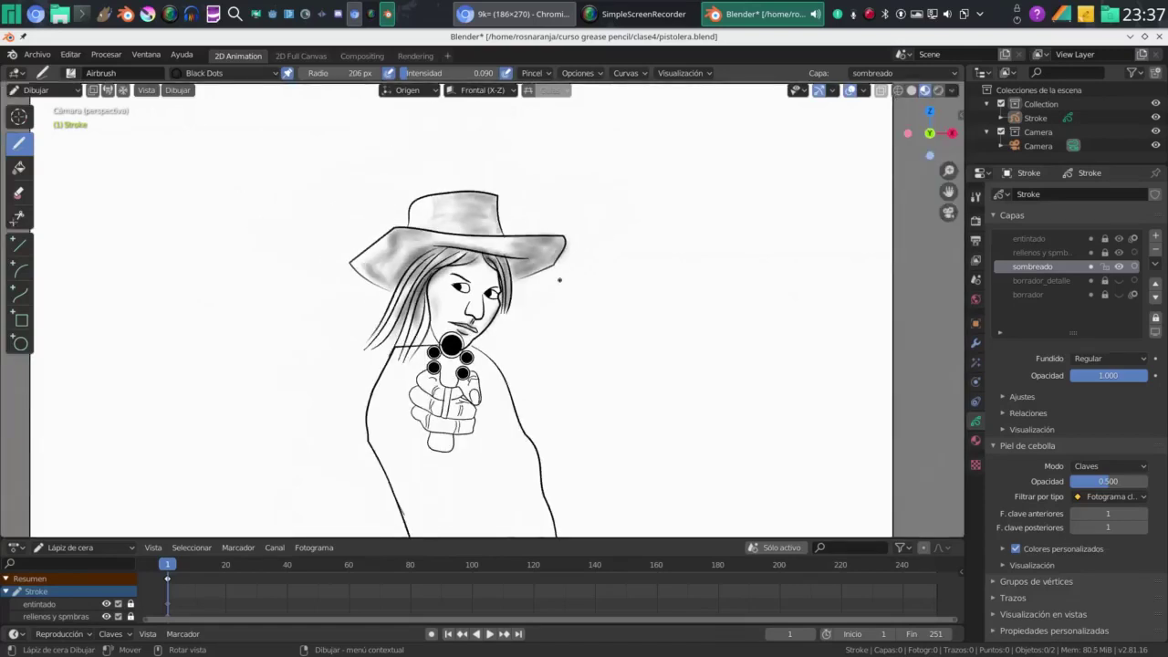
scroll(559, 280, up, 5)
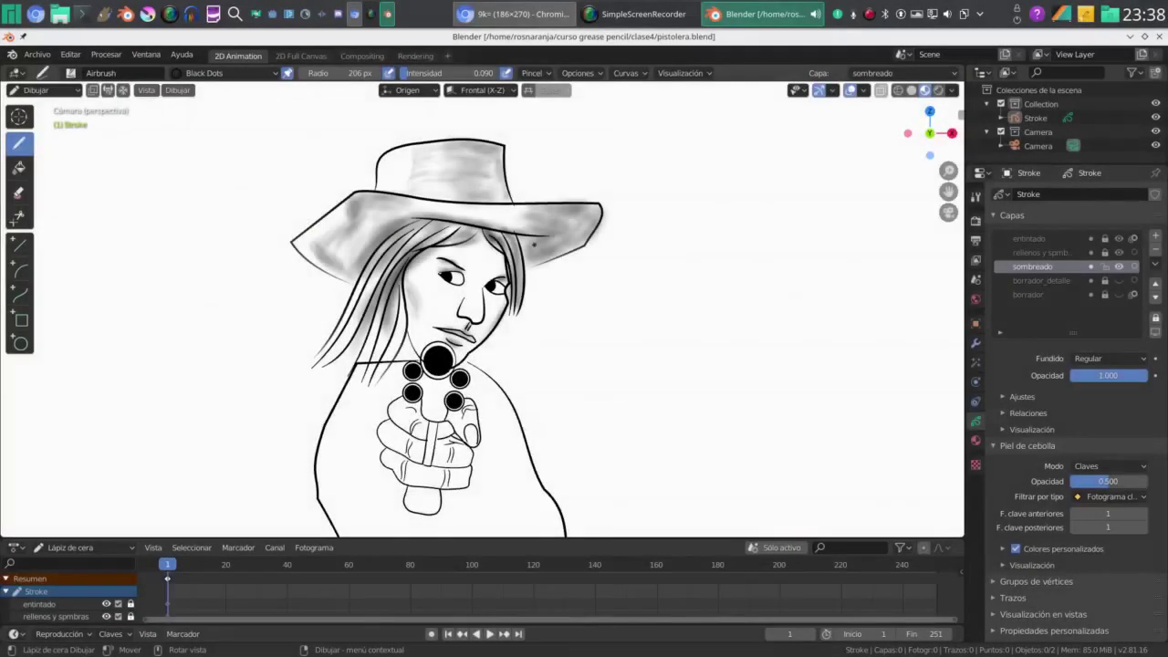
scroll(534, 243, down, 4)
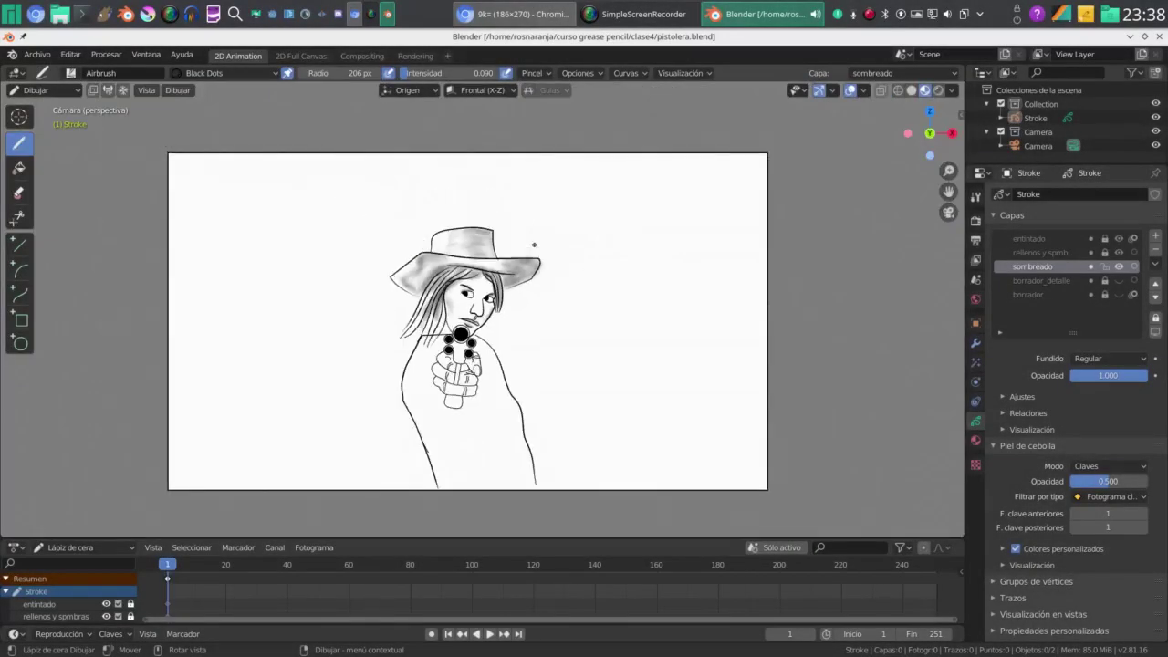
scroll(534, 244, up, 2)
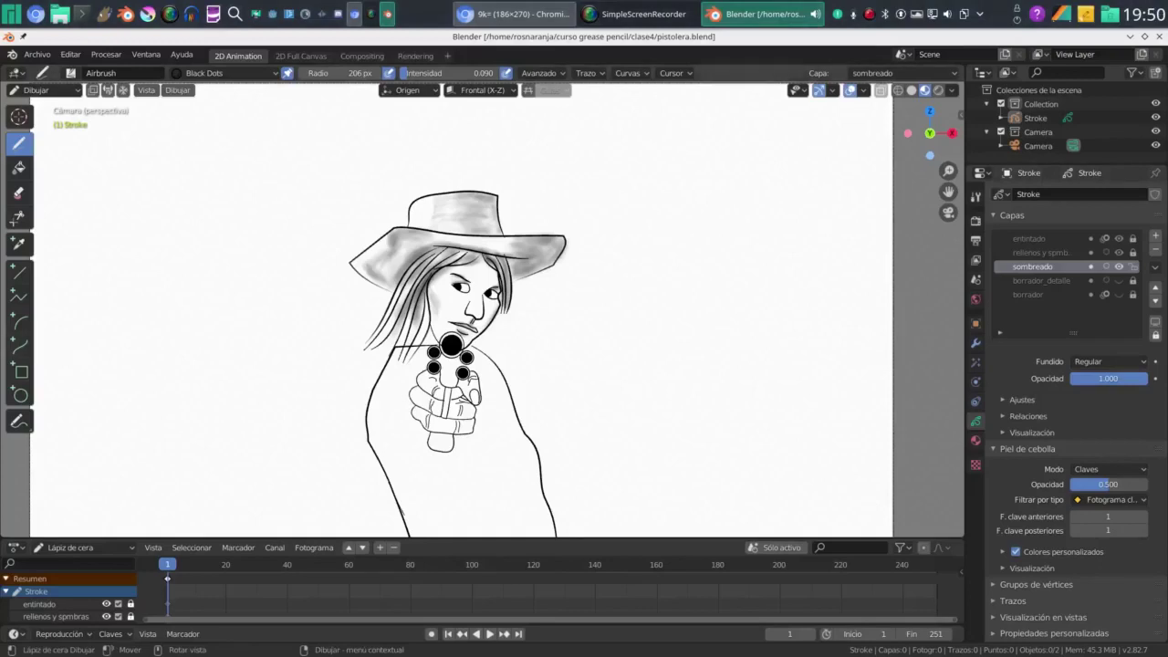
scroll(482, 309, down, 2)
scroll(482, 309, up, 5)
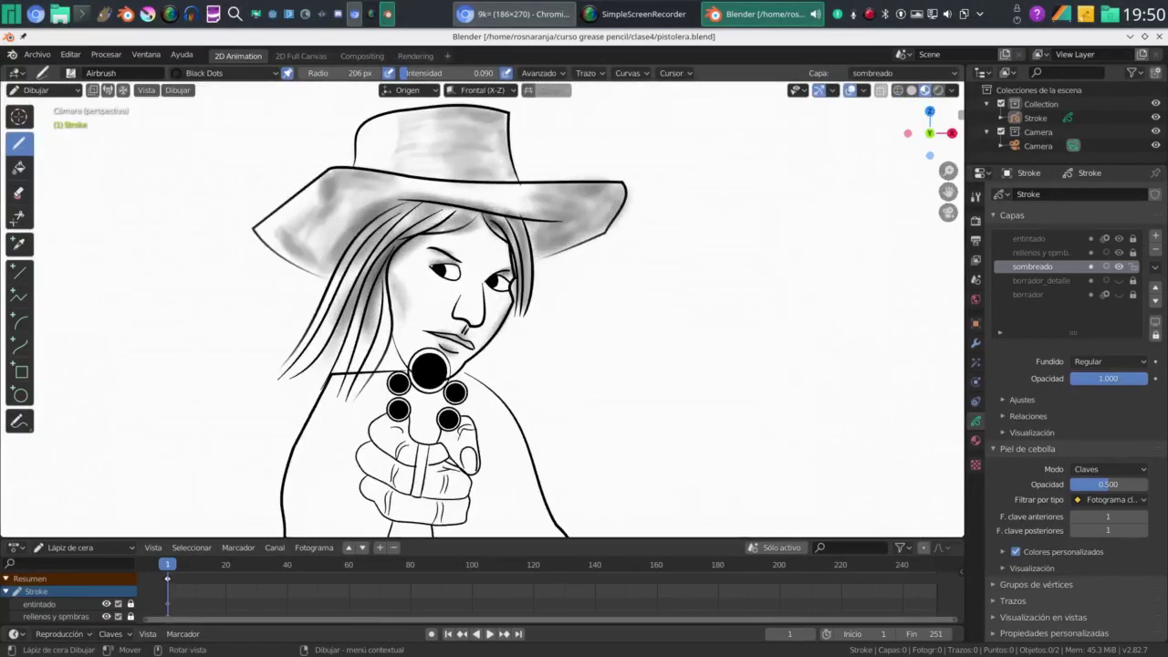
Frame the woman's torso and set the Airbrush strength to 0.133 and its radius to 383 px
key(shift)
drag(948, 191, 955, 0)
scroll(482, 310, down, 1)
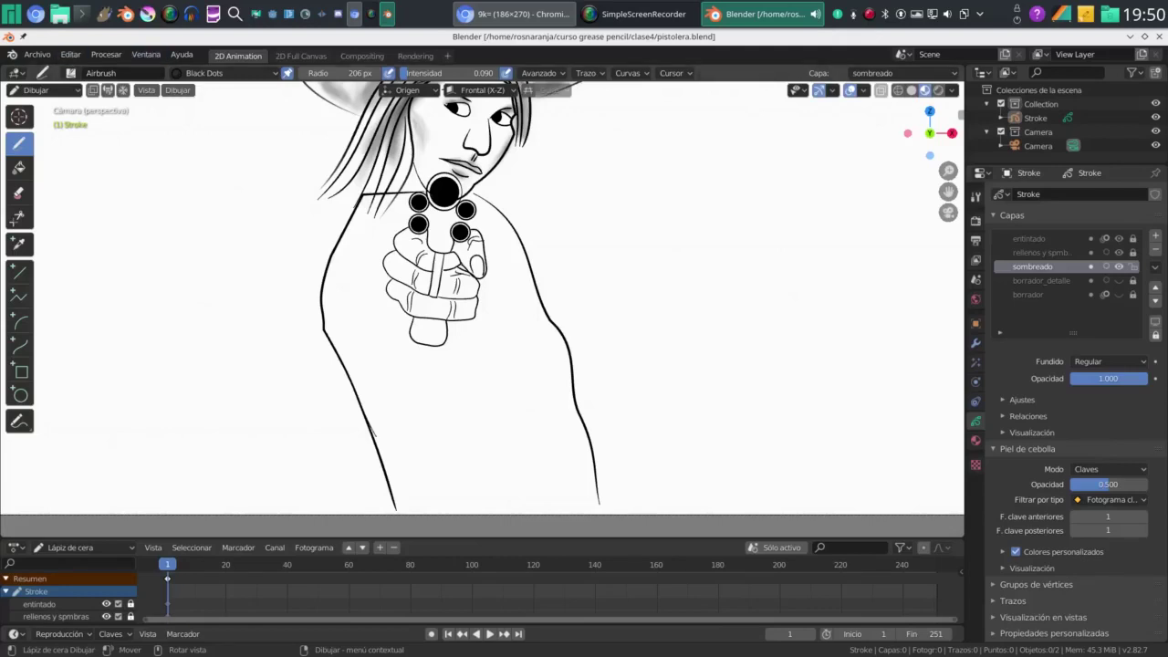
click(70, 73)
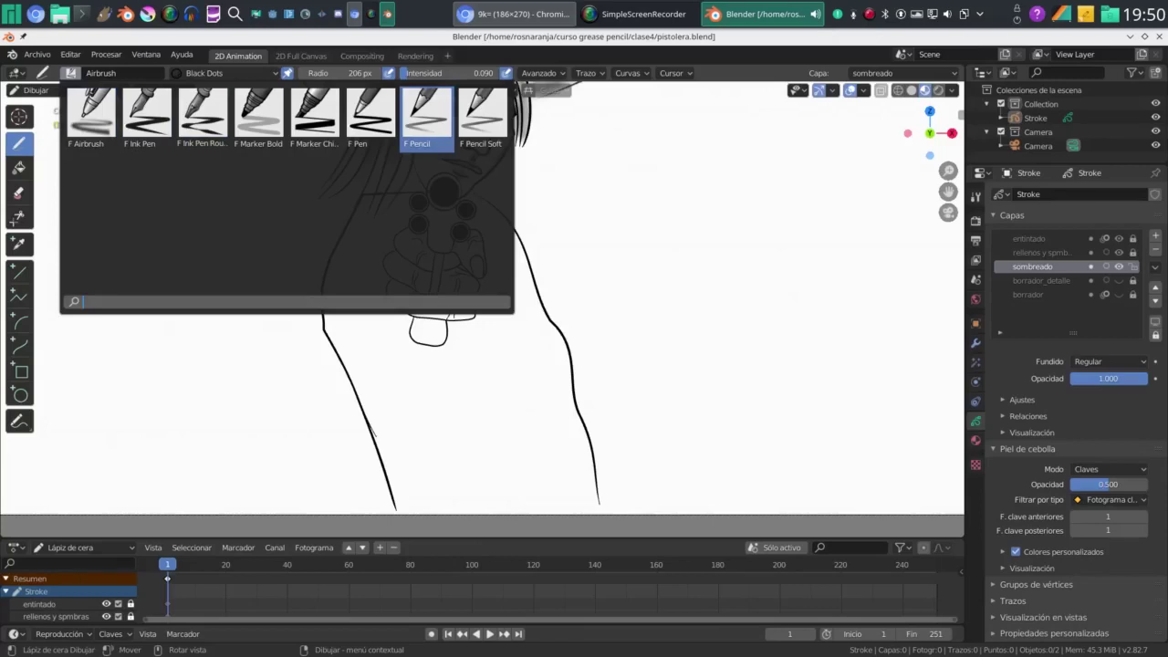
key(Escape)
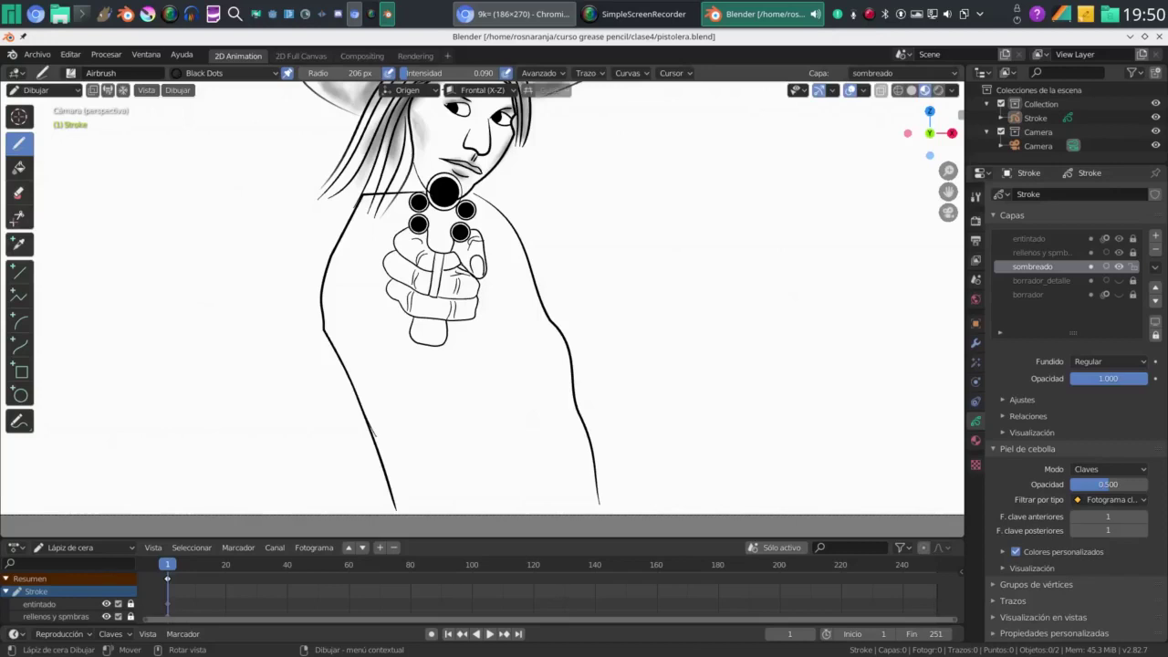
key(shift)
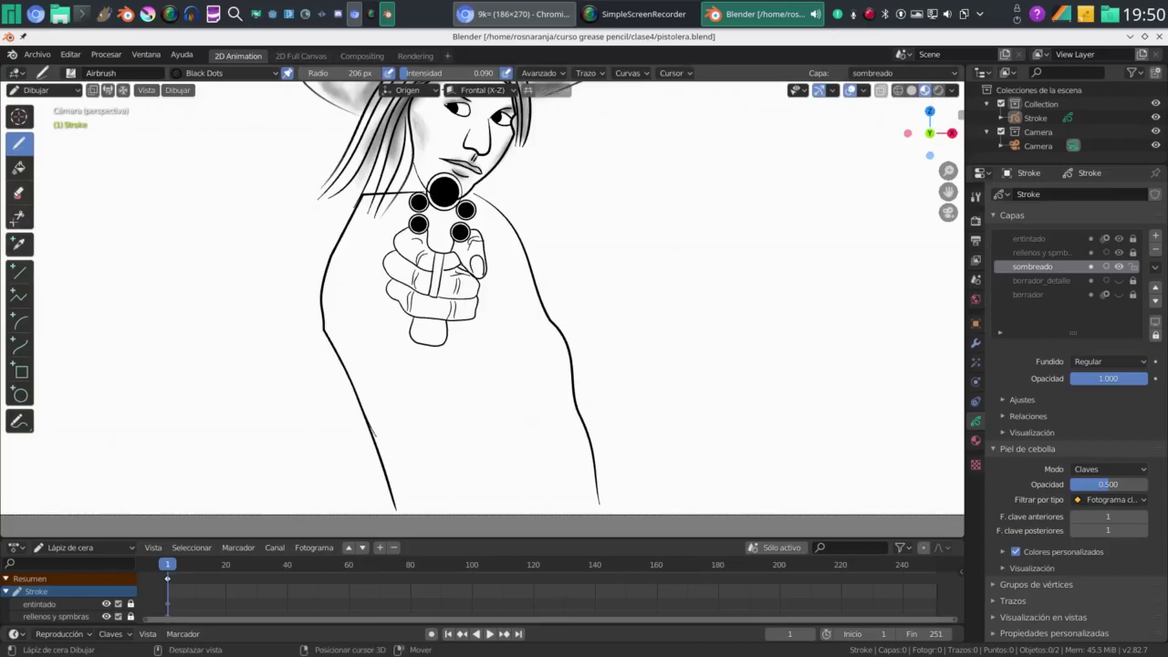
key(shift+f)
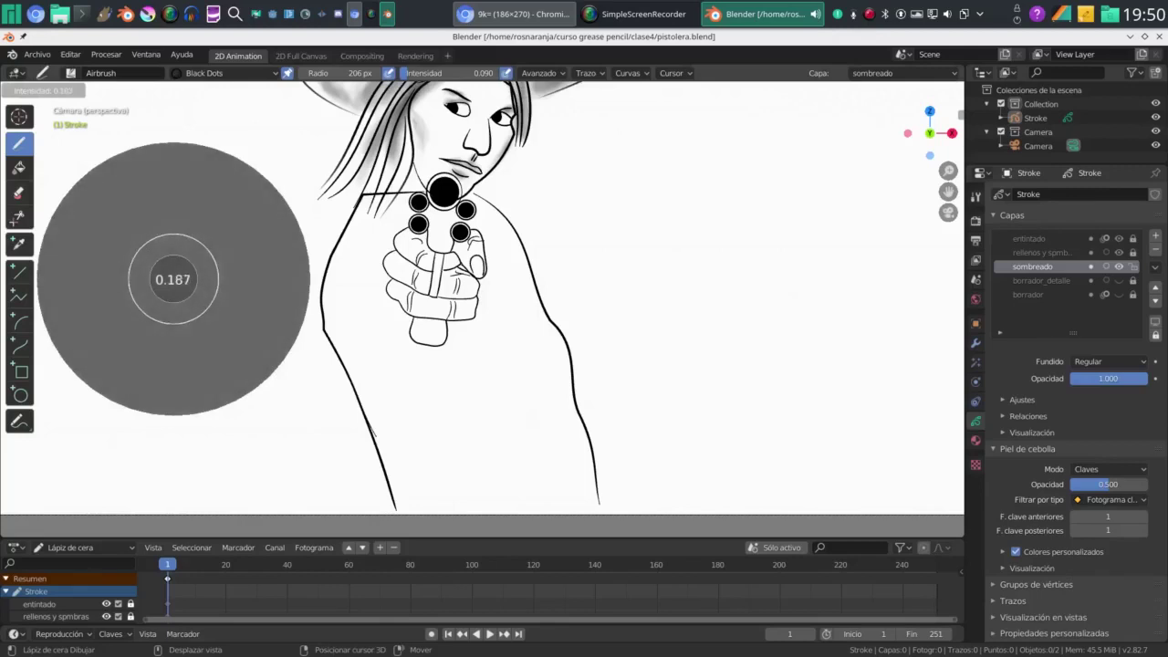
click(212, 279)
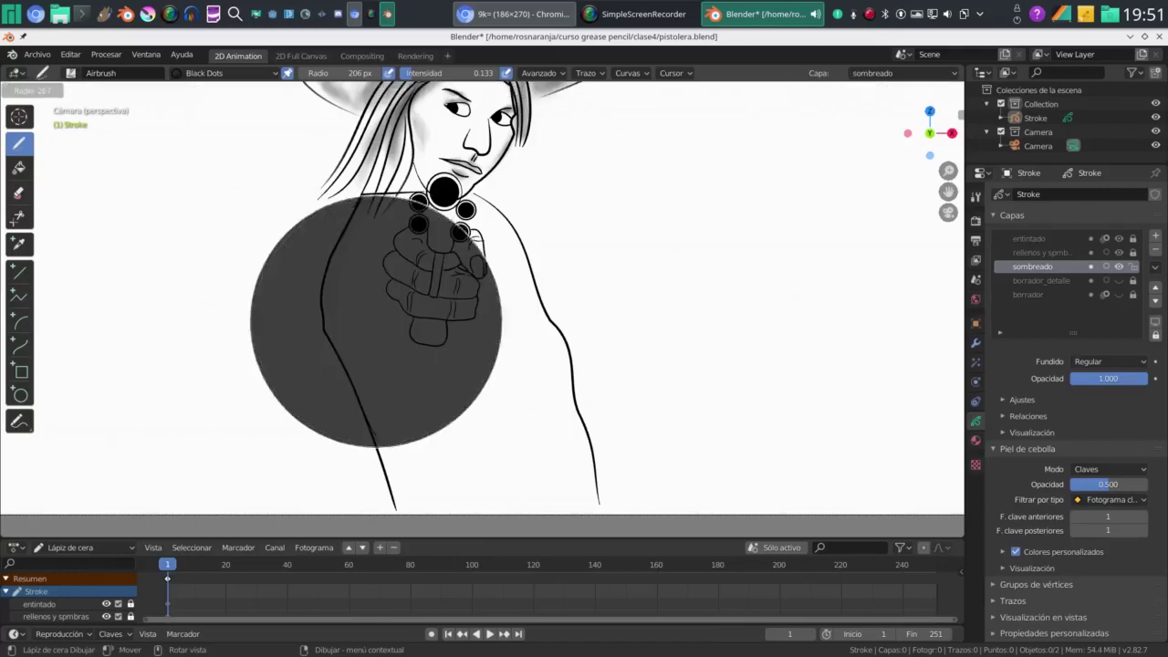
key(f)
click(483, 342)
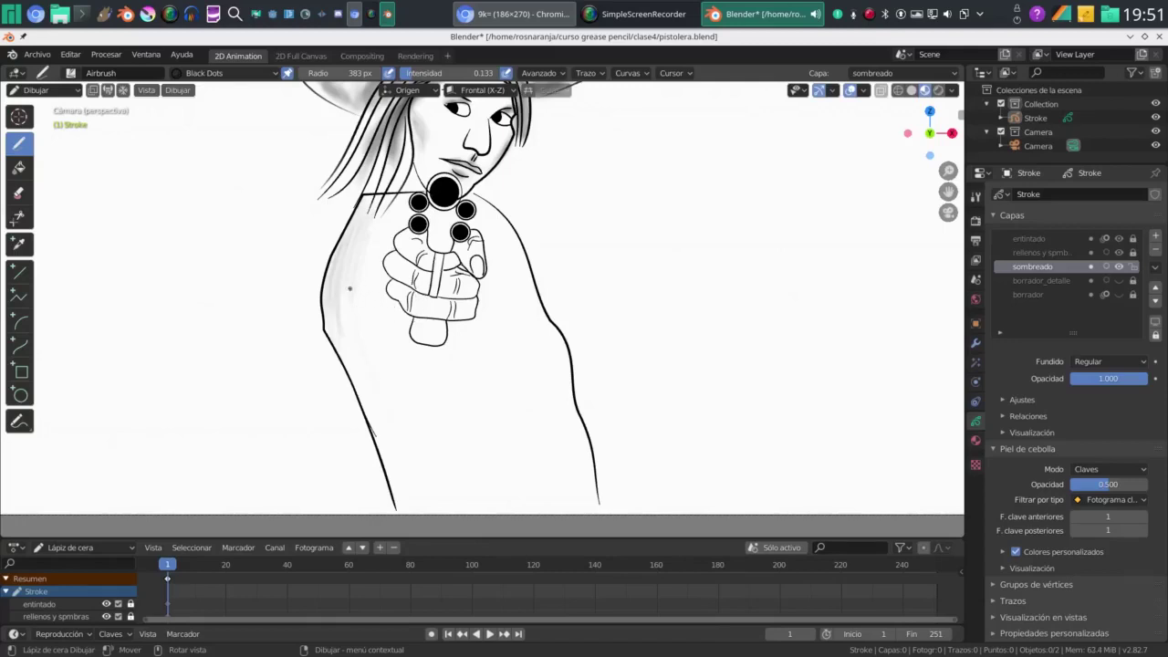
Airbrush overlapping strokes for a diagonal clothing fold running from beside the gun hand down across the torso
drag(343, 284, 397, 385)
drag(360, 308, 443, 461)
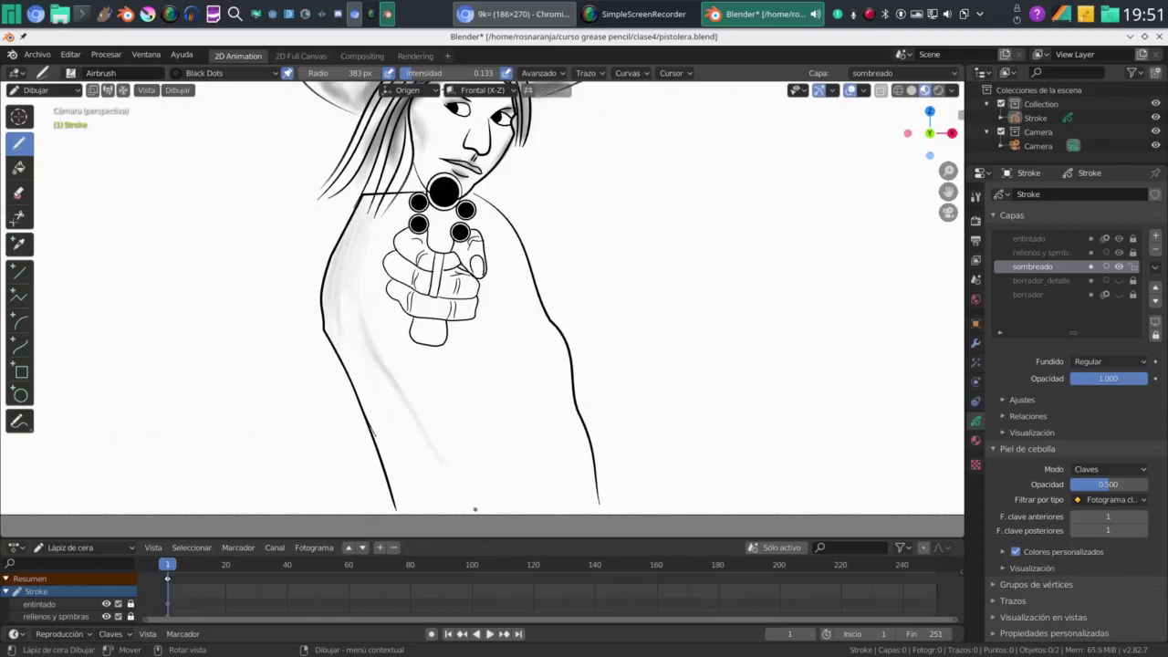
drag(403, 388, 448, 464)
drag(385, 353, 447, 451)
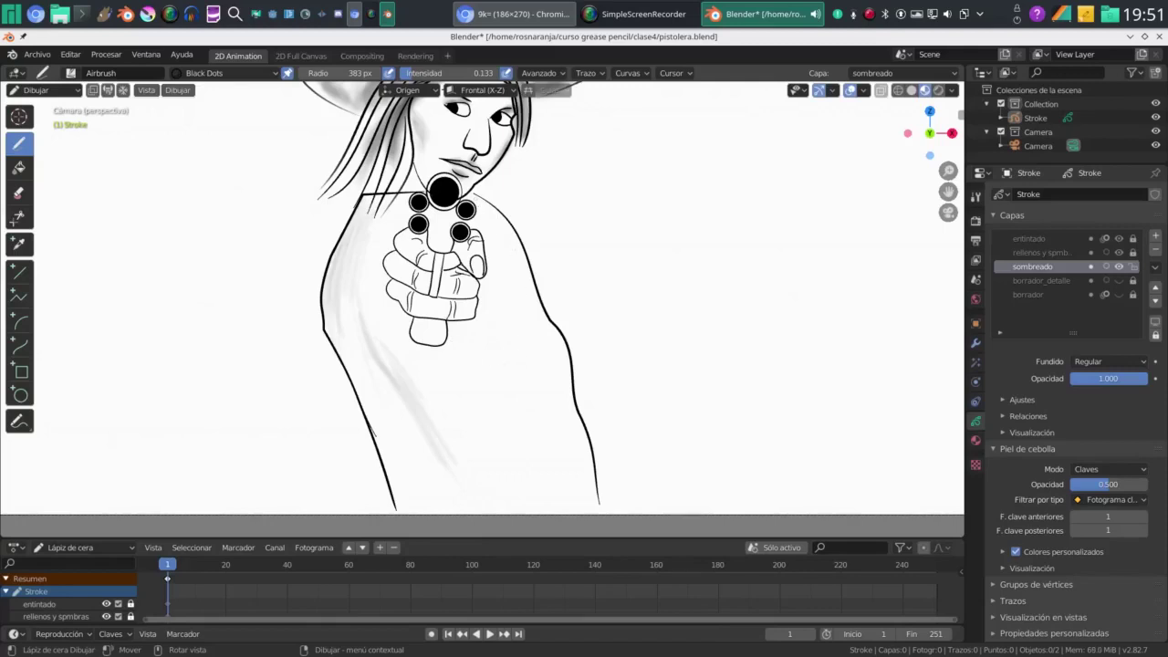
Shade the inner edges of the body outline along both sides, from the shoulder down to the waist
drag(505, 230, 516, 265)
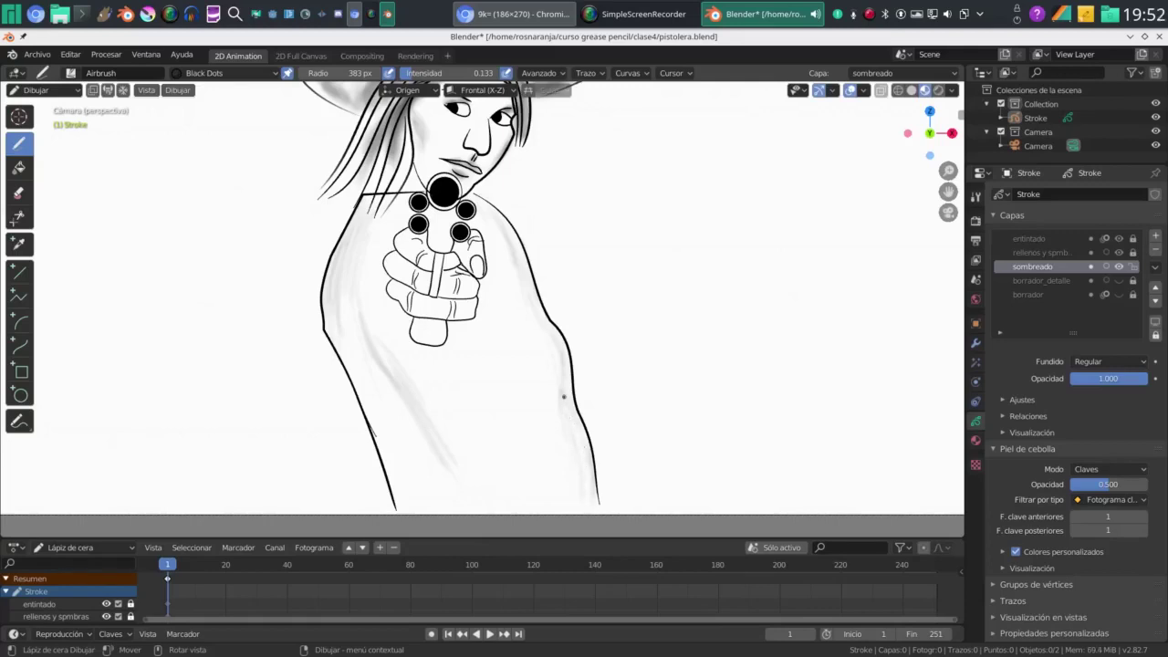
drag(564, 486, 563, 403)
drag(574, 466, 579, 491)
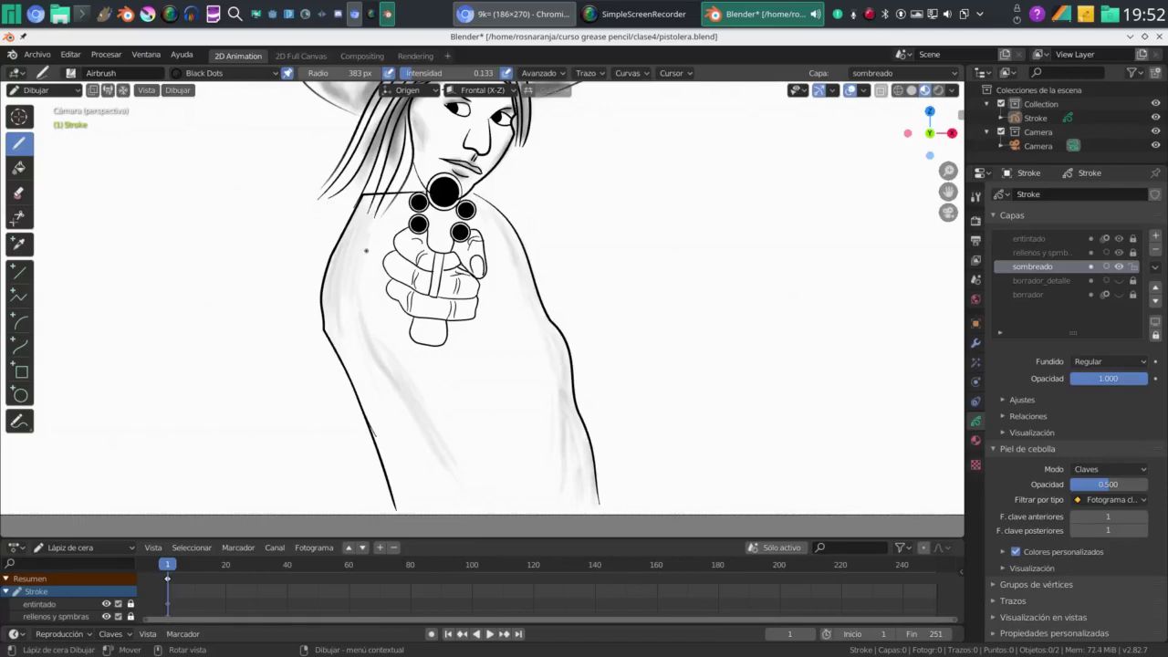
drag(353, 345, 345, 325)
drag(374, 432, 392, 481)
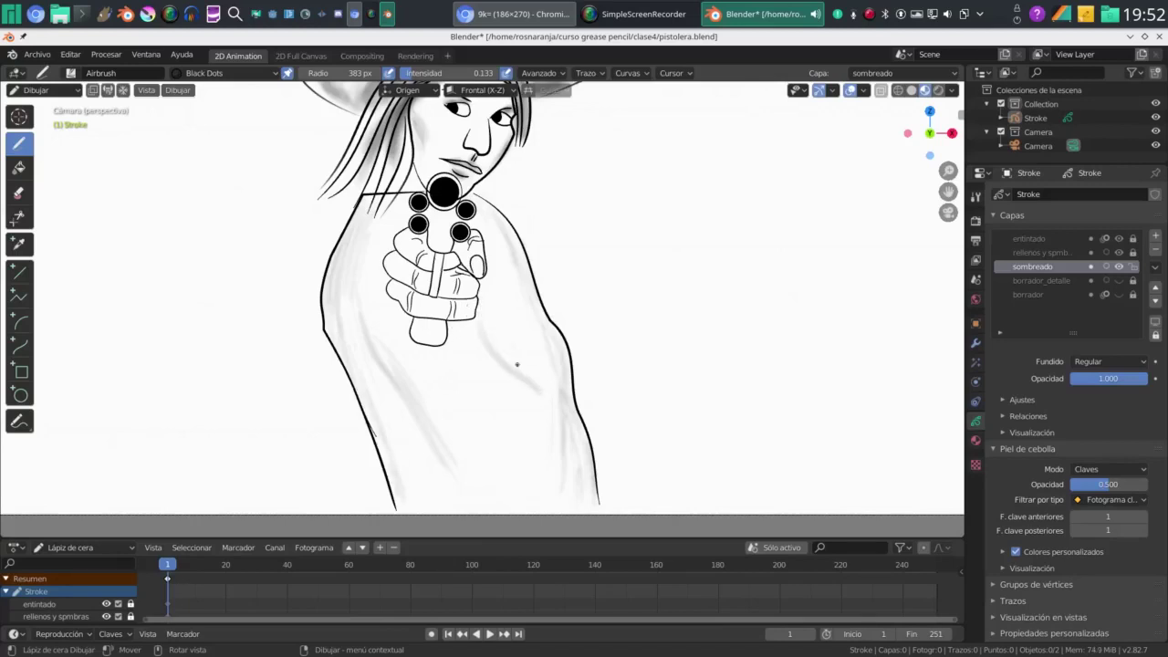
Airbrush the clothing folds below the revolver grip and the diagonal fold beside them down the middle of the torso
drag(534, 399, 548, 415)
drag(450, 354, 481, 444)
drag(493, 504, 485, 482)
drag(450, 373, 444, 347)
mouse_move(446, 402)
mouse_down()
mouse_move(437, 363)
mouse_move(448, 365)
mouse_move(437, 364)
mouse_up()
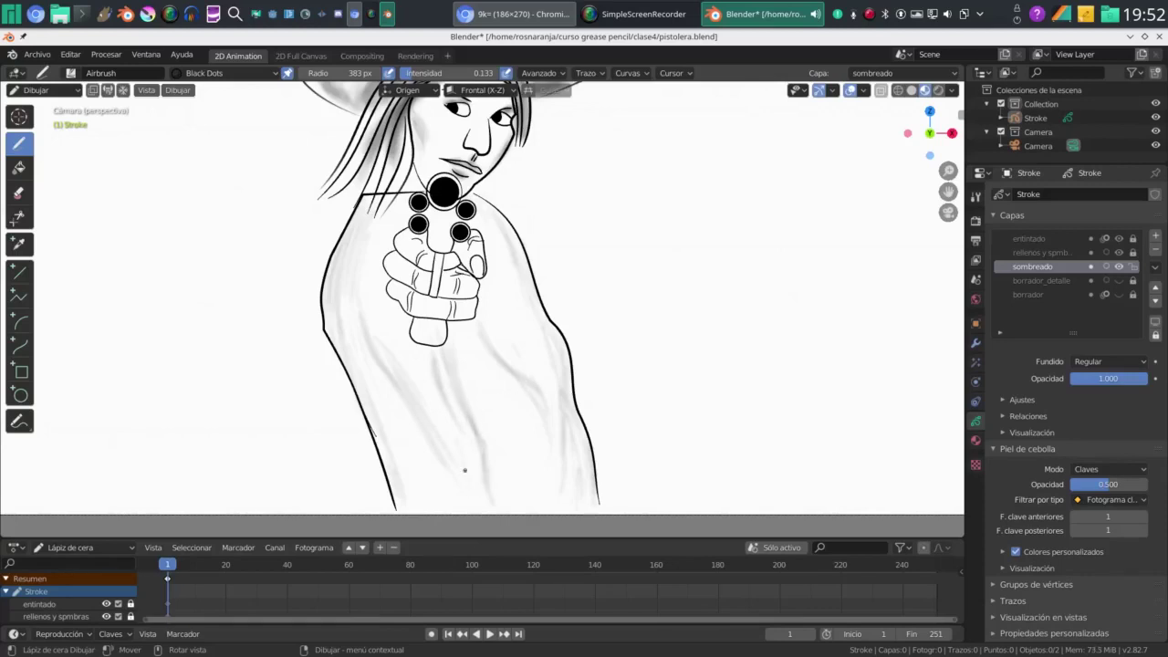
mouse_move(461, 429)
mouse_down()
mouse_move(481, 518)
mouse_move(474, 440)
mouse_up()
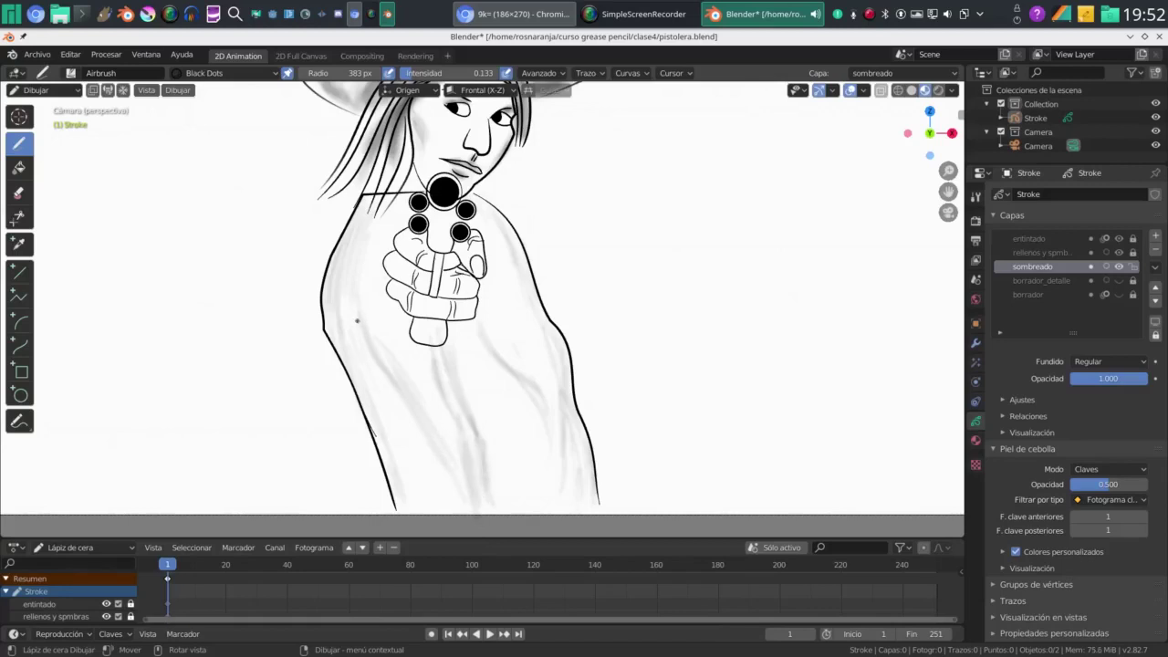
mouse_move(537, 411)
mouse_down()
mouse_move(544, 482)
mouse_move(535, 445)
mouse_up()
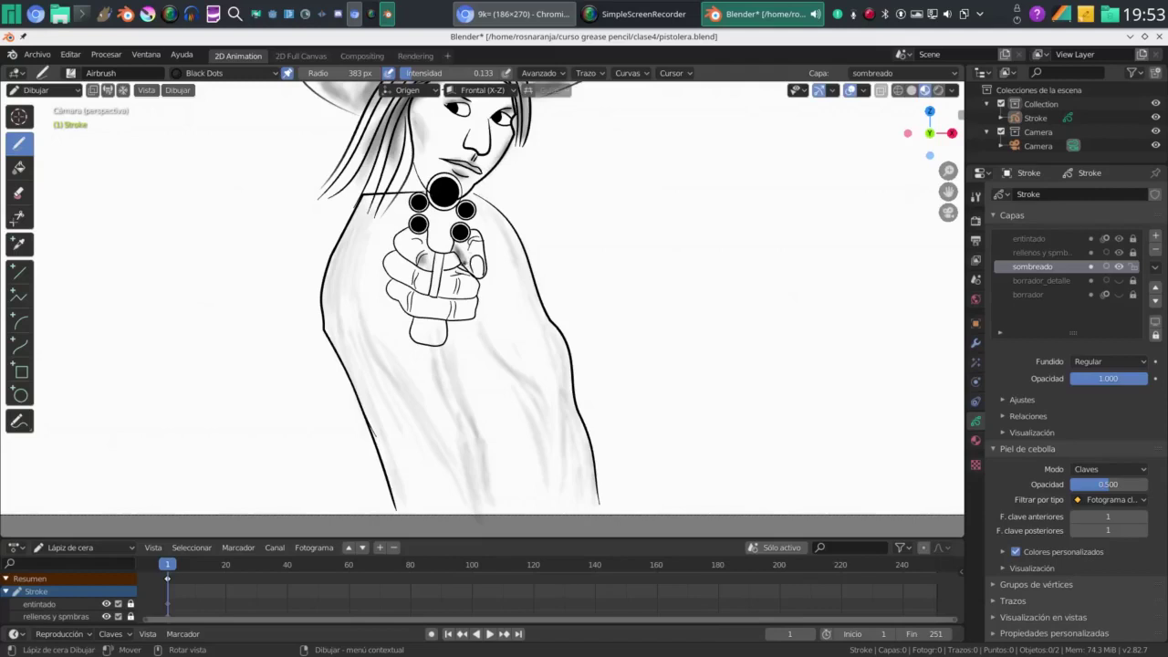
Lower the Airbrush strength to 0.052
key(shift)
key(shift+f)
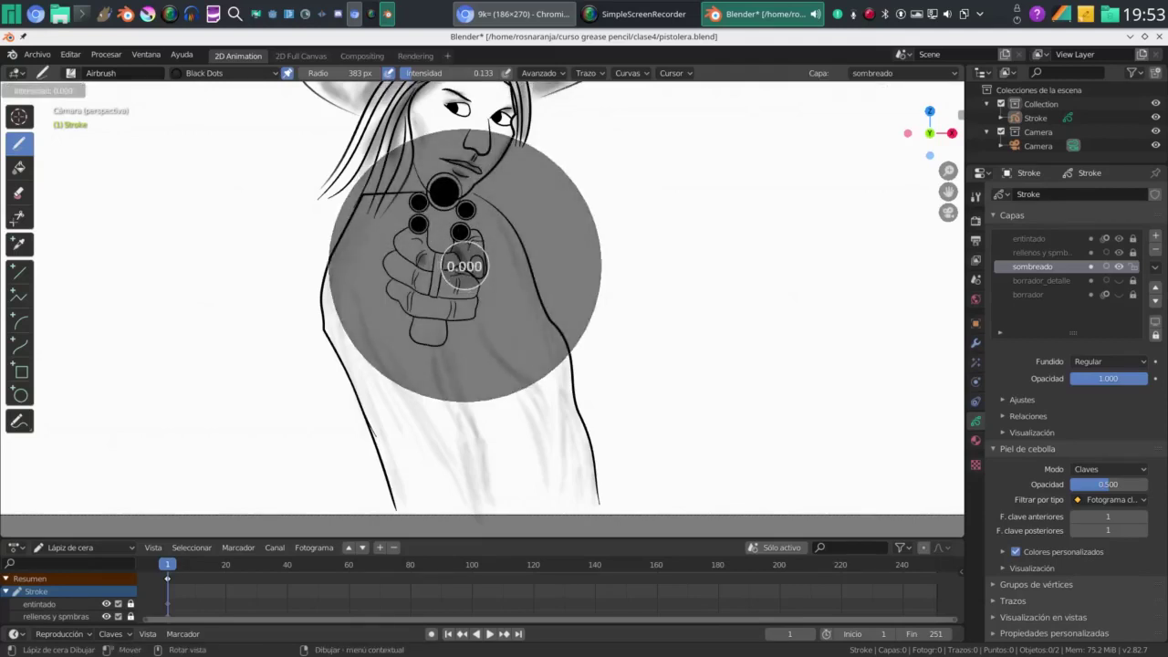
click(457, 283)
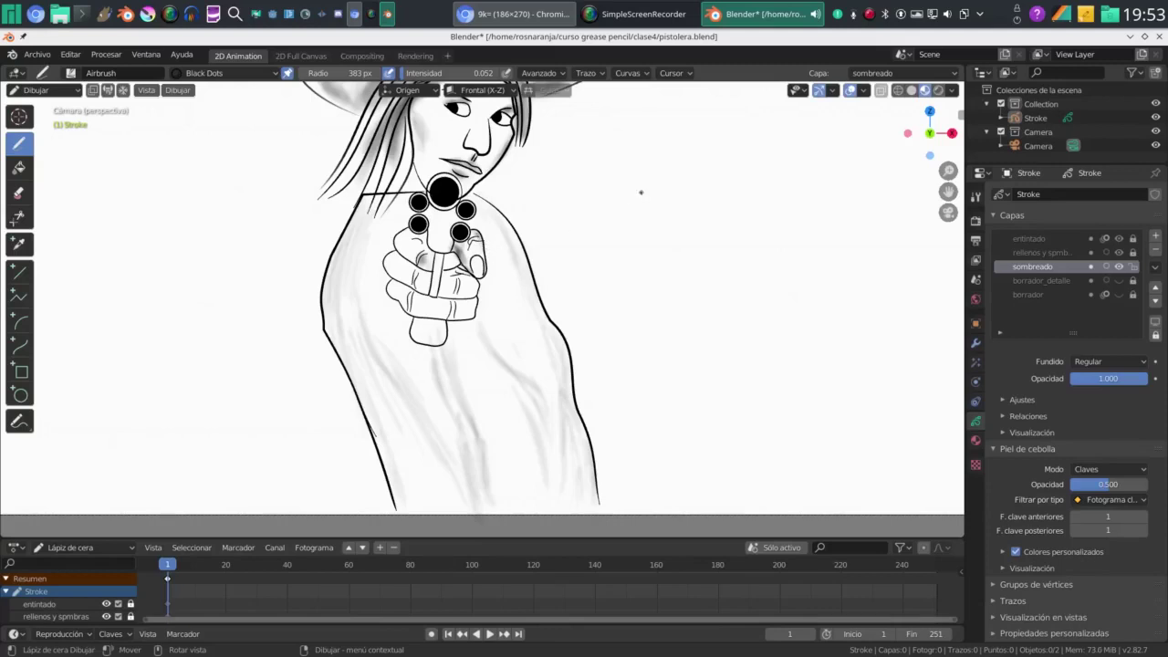
Try two vertical Airbrush strokes in the empty area beside the figure and undo both
drag(670, 150, 668, 310)
drag(709, 152, 709, 289)
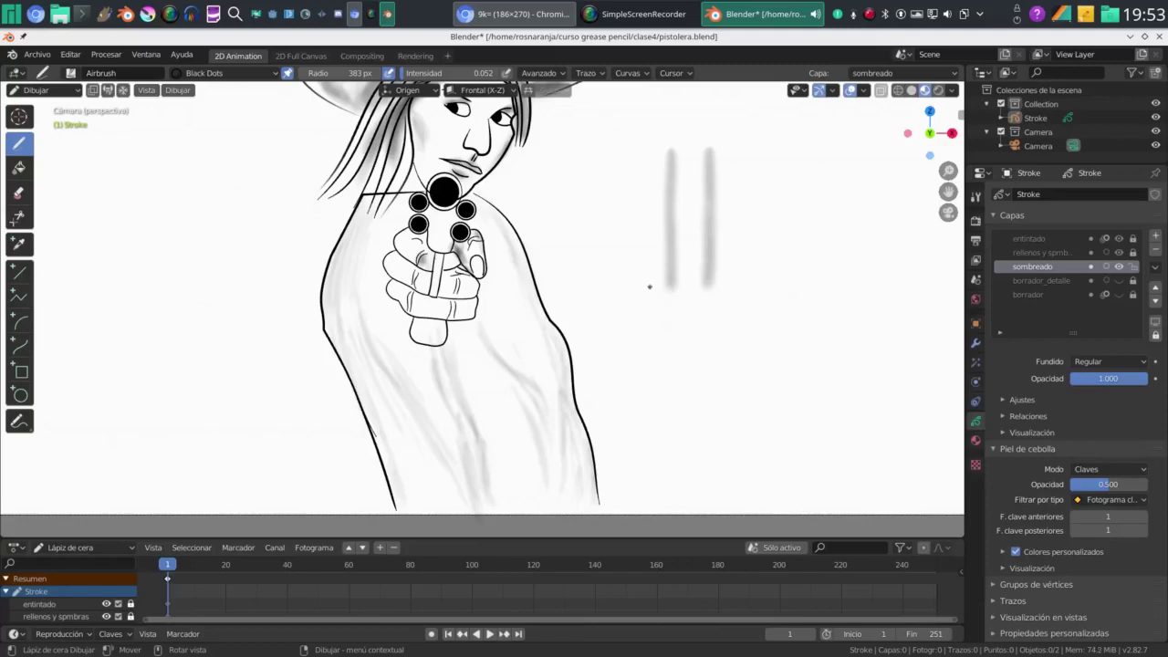
key(ctrl+z)
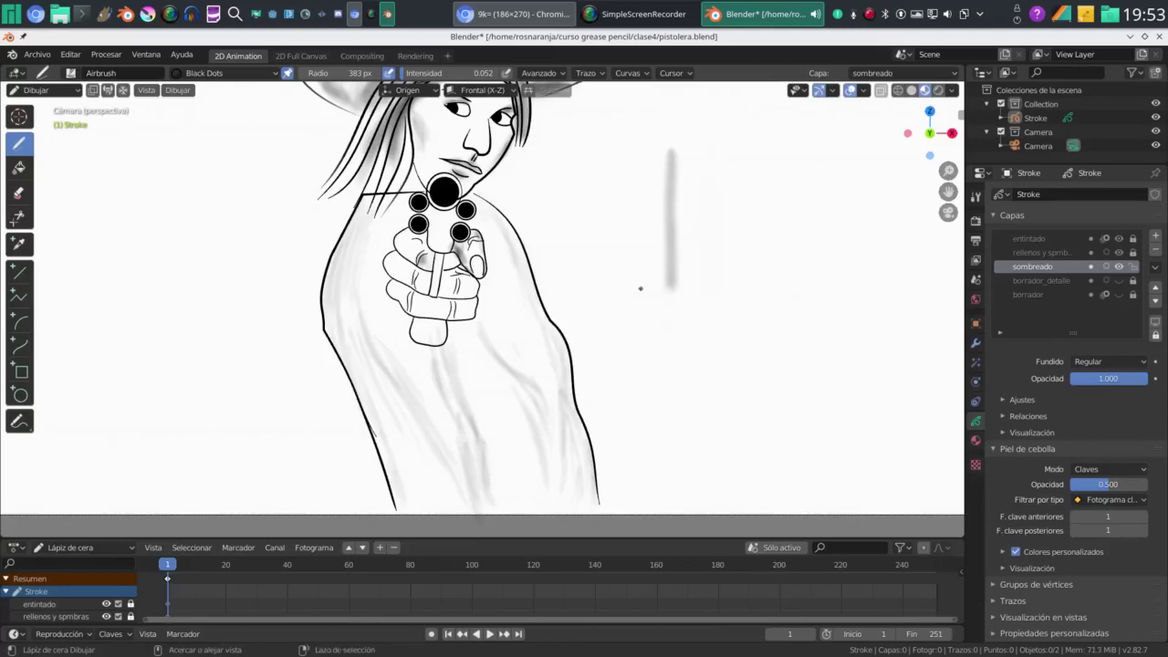
key(ctrl+z)
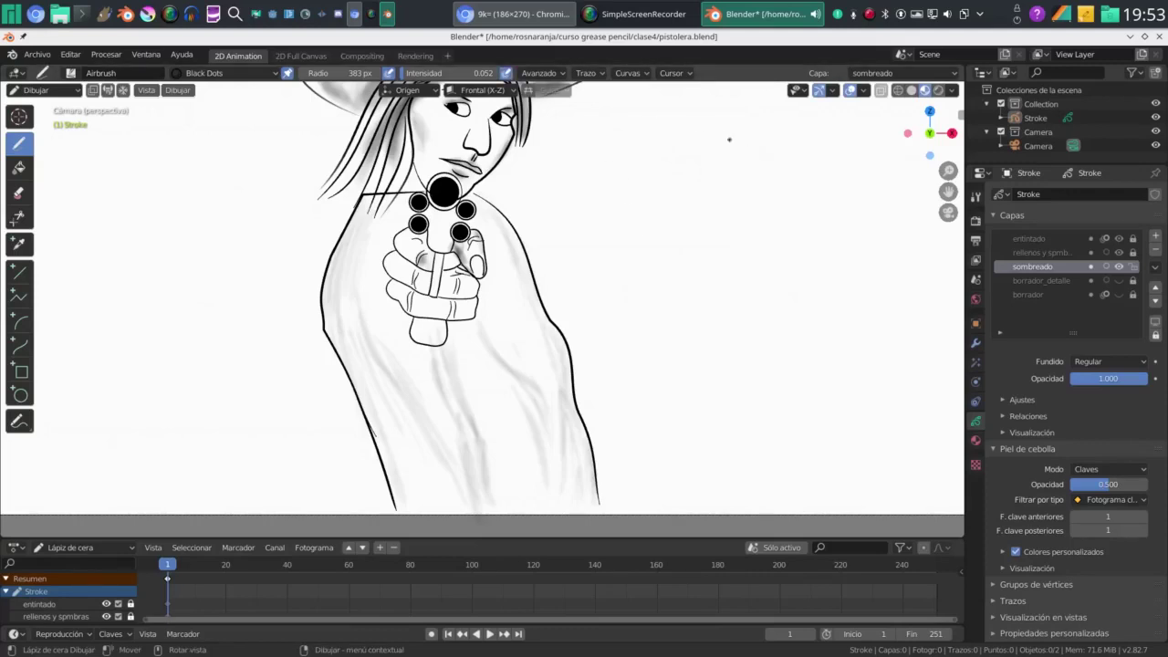
Test one more long Airbrush stroke in the empty area beside the figure and undo it
mouse_move(730, 148)
mouse_down()
mouse_move(731, 290)
mouse_move(713, 413)
mouse_up()
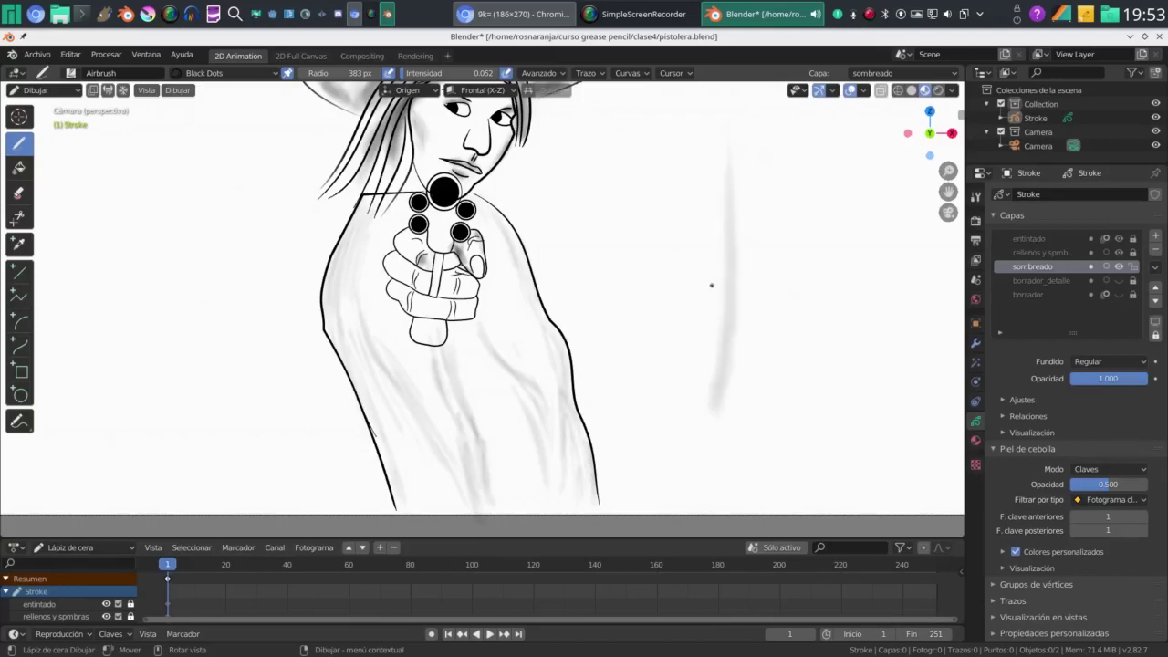
key(ctrl+z)
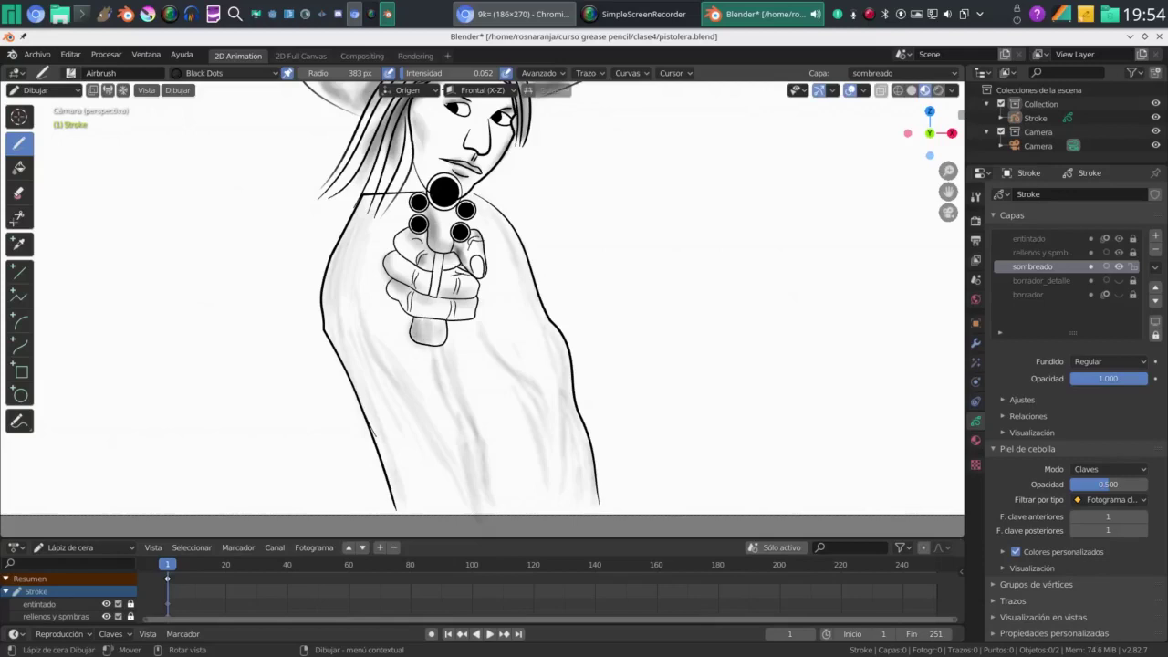
Airbrush the lower end of the revolver grip and deepen the clothing shading along both sides of the body
mouse_move(438, 341)
mouse_down()
mouse_move(418, 326)
mouse_move(421, 343)
mouse_up()
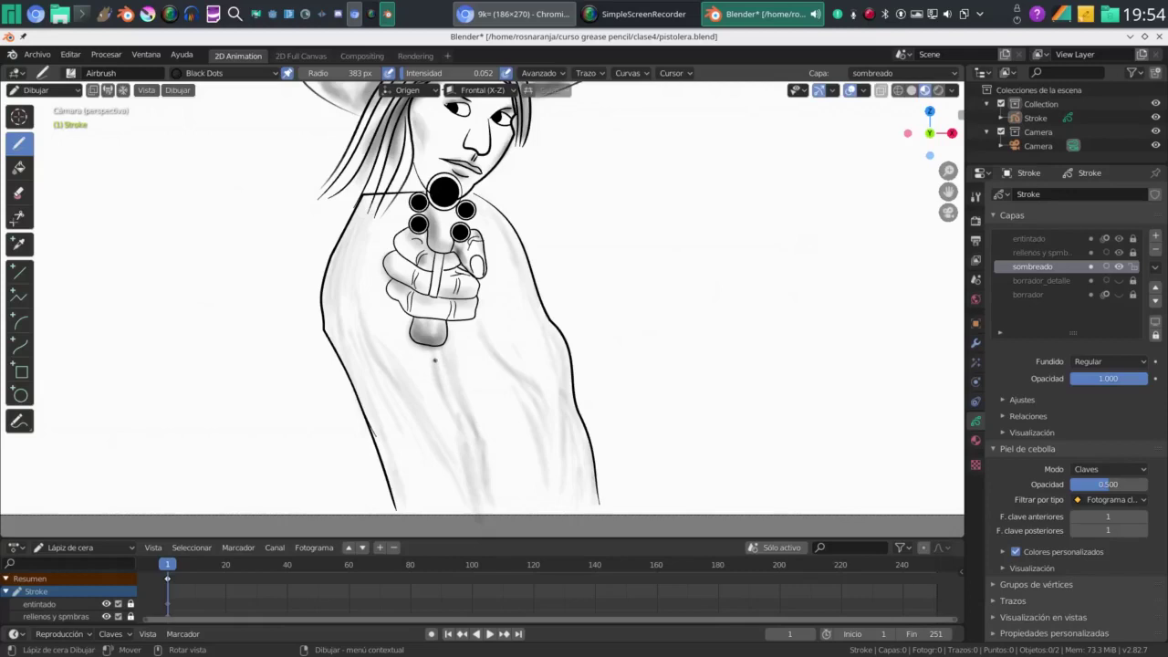
drag(348, 252, 345, 325)
drag(347, 265, 356, 367)
drag(396, 400, 412, 441)
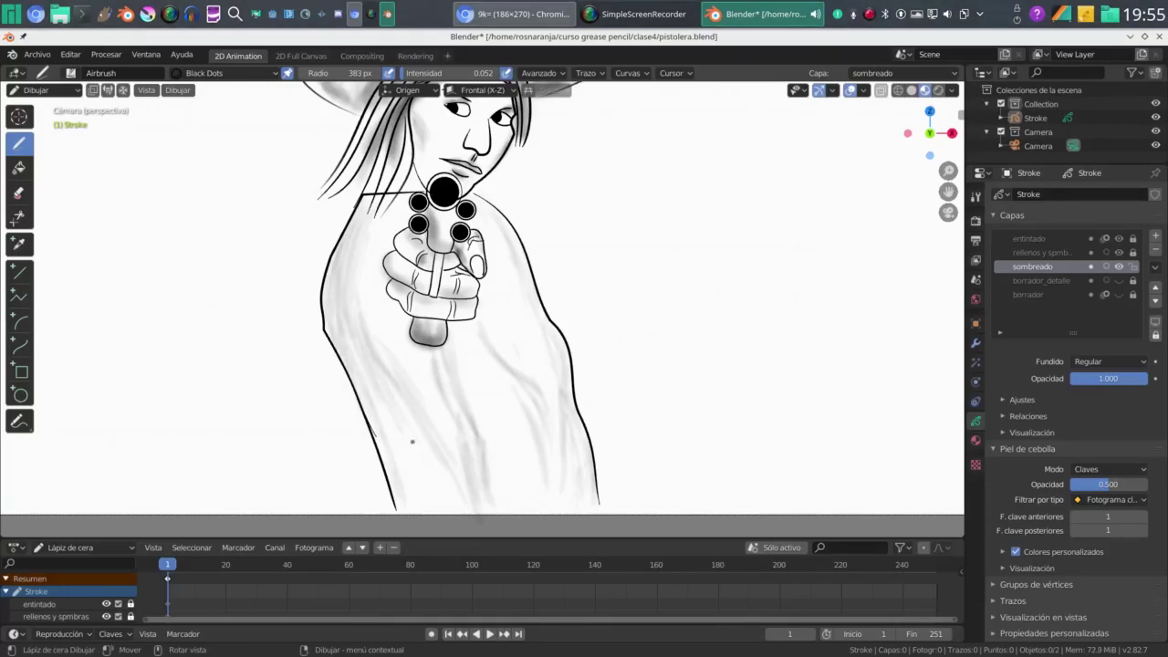
mouse_move(361, 359)
mouse_down()
mouse_move(391, 381)
mouse_move(381, 407)
mouse_move(400, 475)
mouse_up()
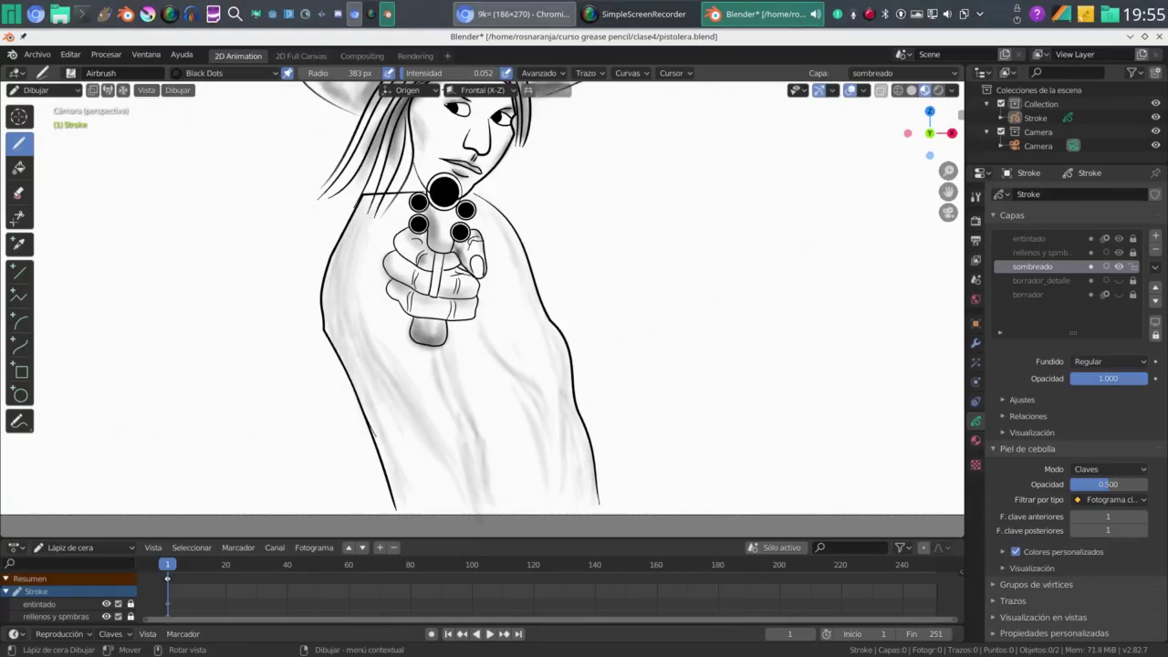
drag(364, 410, 397, 505)
drag(517, 266, 532, 318)
mouse_move(499, 228)
mouse_down()
mouse_move(539, 311)
mouse_move(544, 362)
mouse_move(564, 353)
mouse_move(567, 393)
mouse_up()
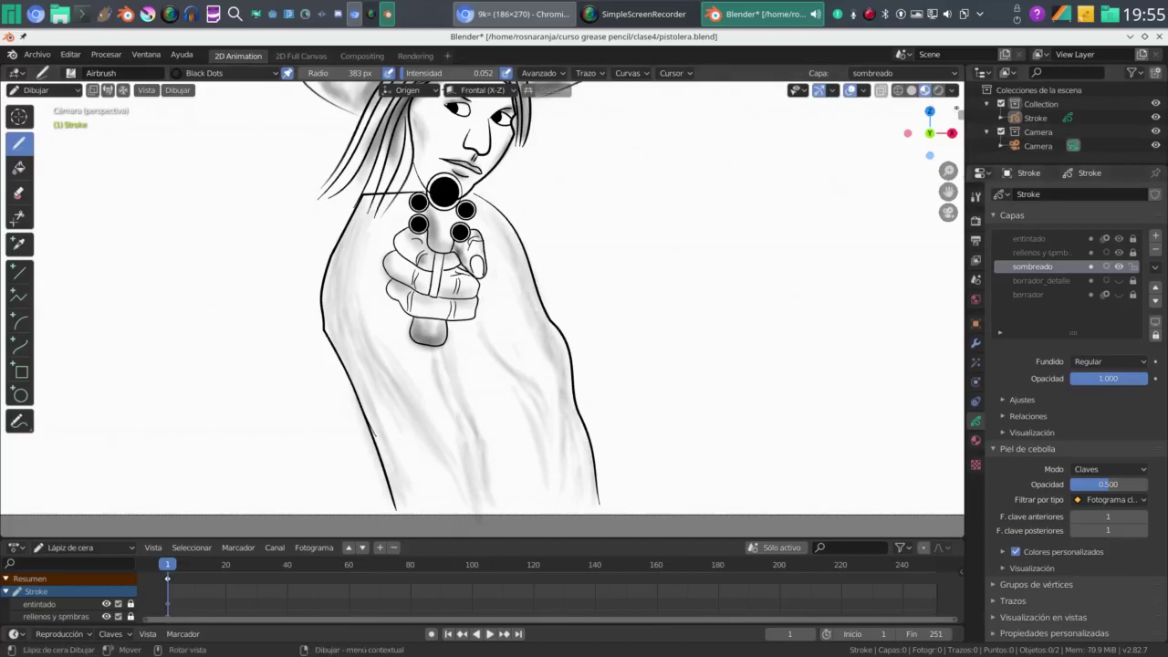
Add a new material to the drawing and give it a light grey solid stroke colour
drag(948, 191, 948, 259)
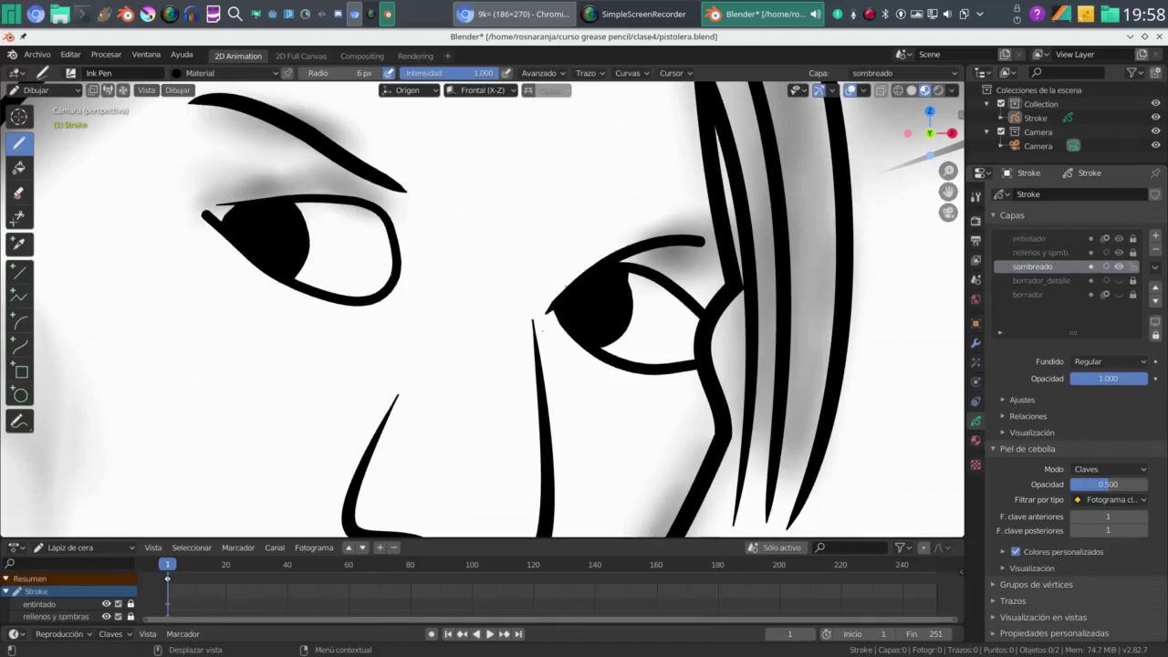
click(976, 440)
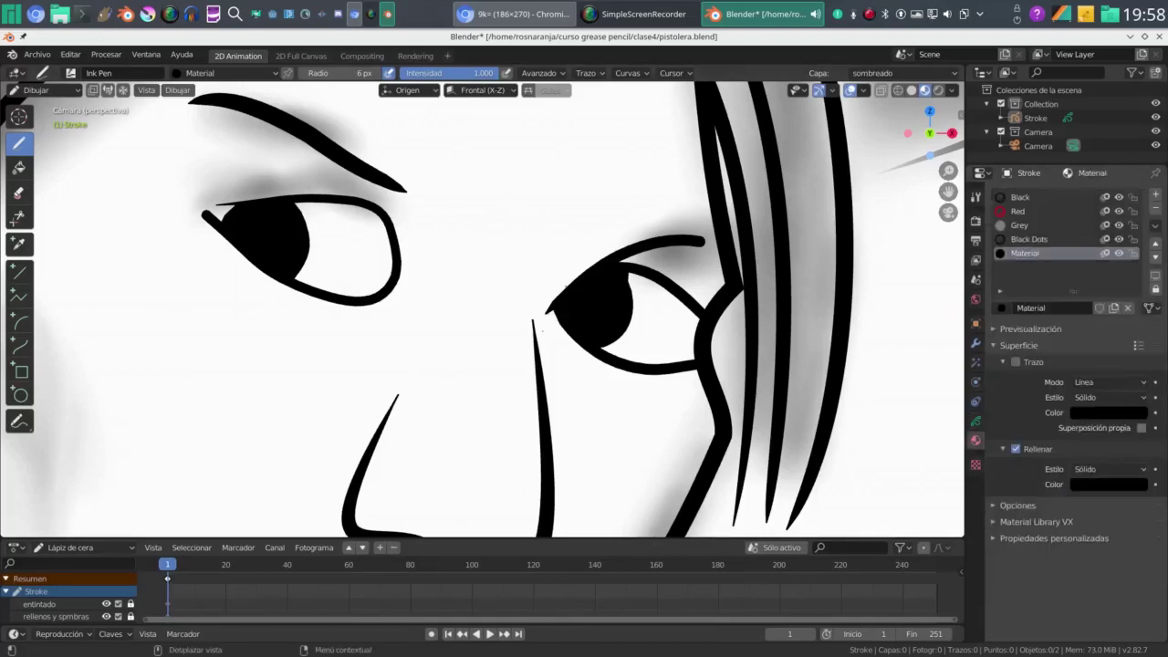
click(1156, 194)
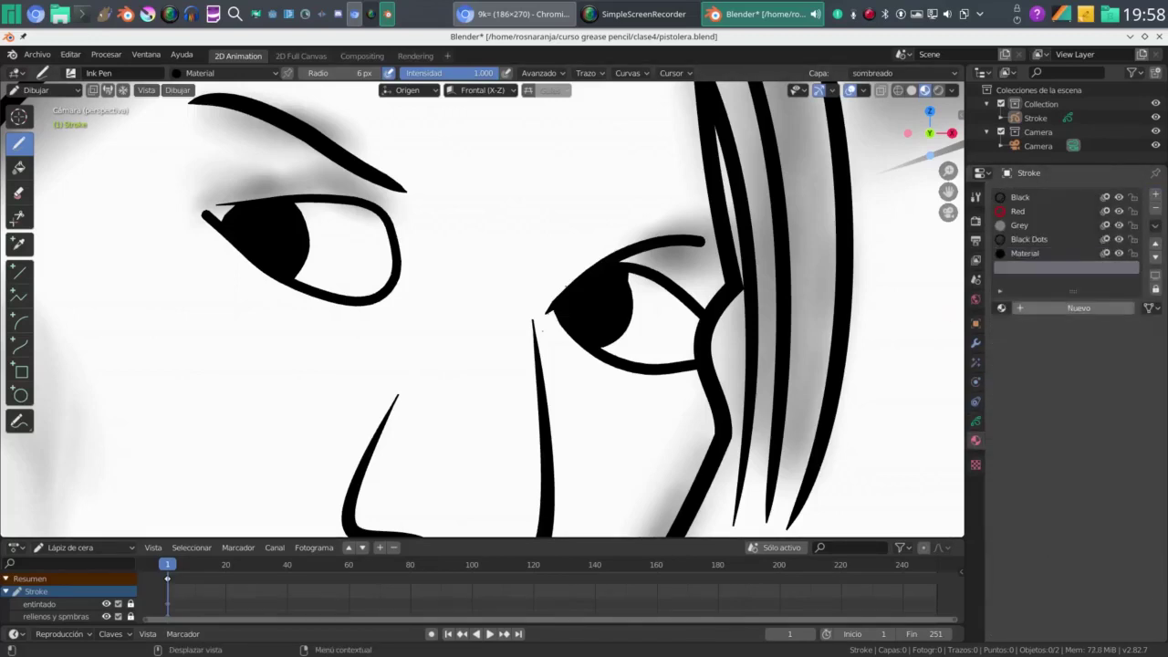
click(1073, 308)
click(1109, 412)
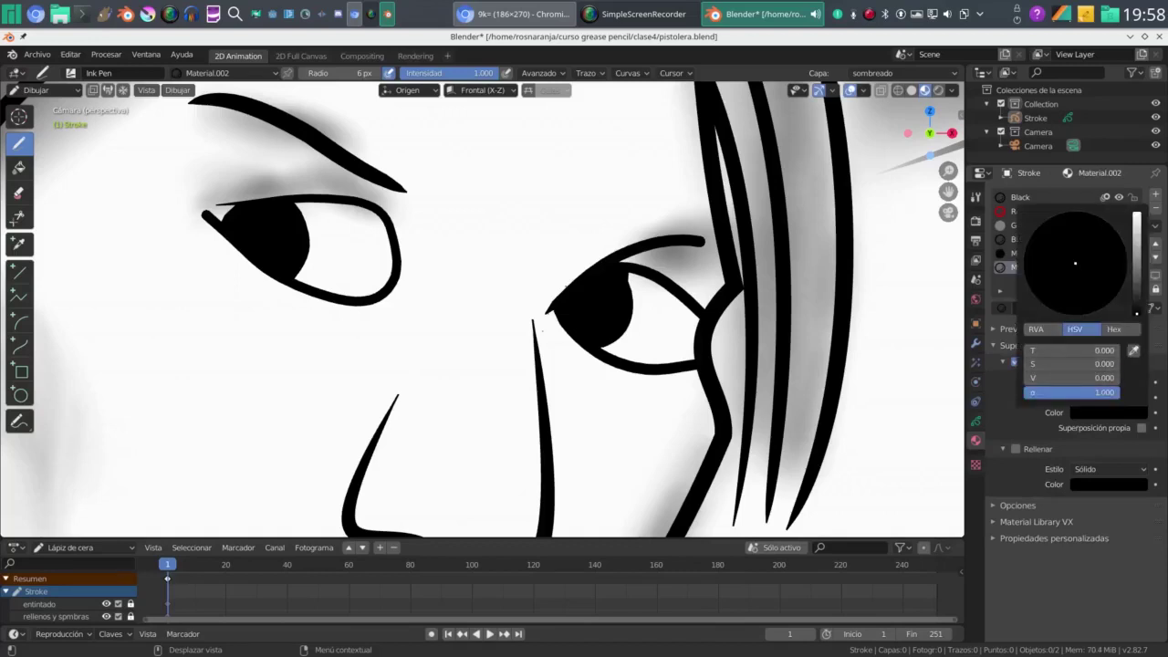
drag(1136, 274, 1136, 230)
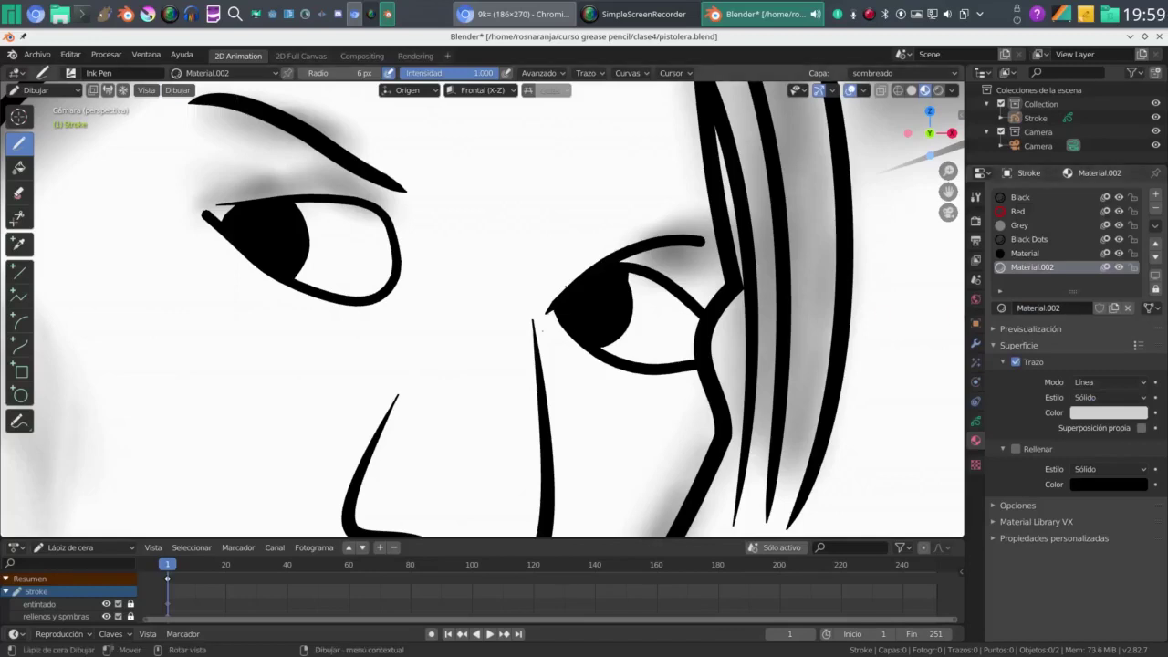
Keep the Ink Pen brush, lock the sombreado layer, and make the entintado layer active and unlocked
click(70, 73)
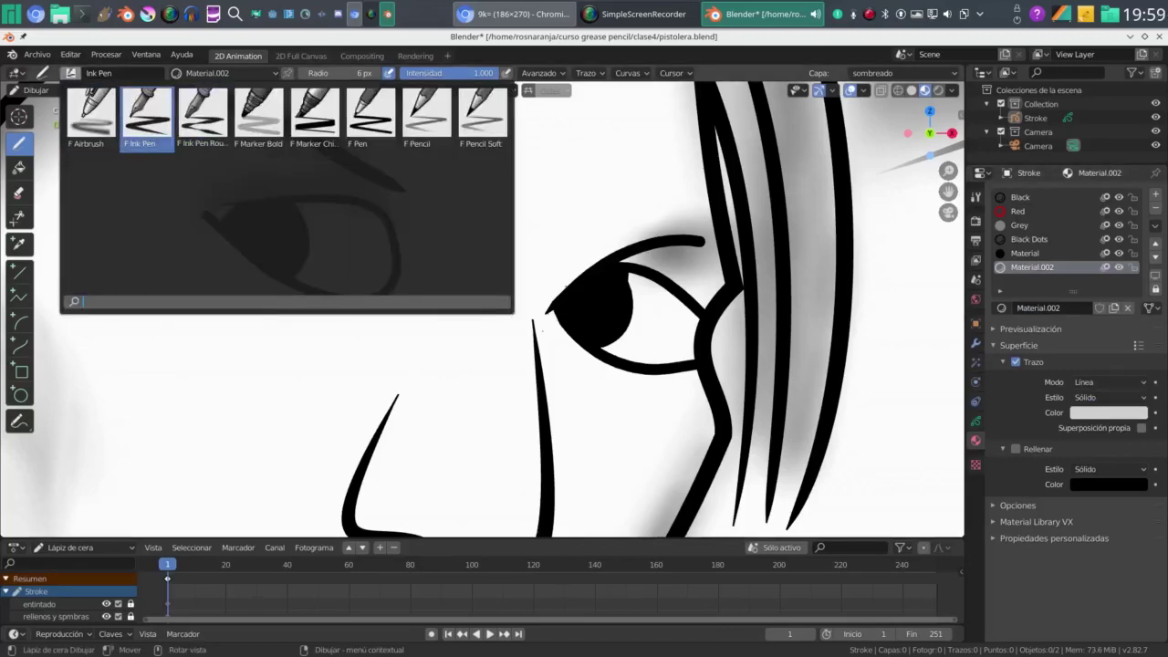
click(159, 123)
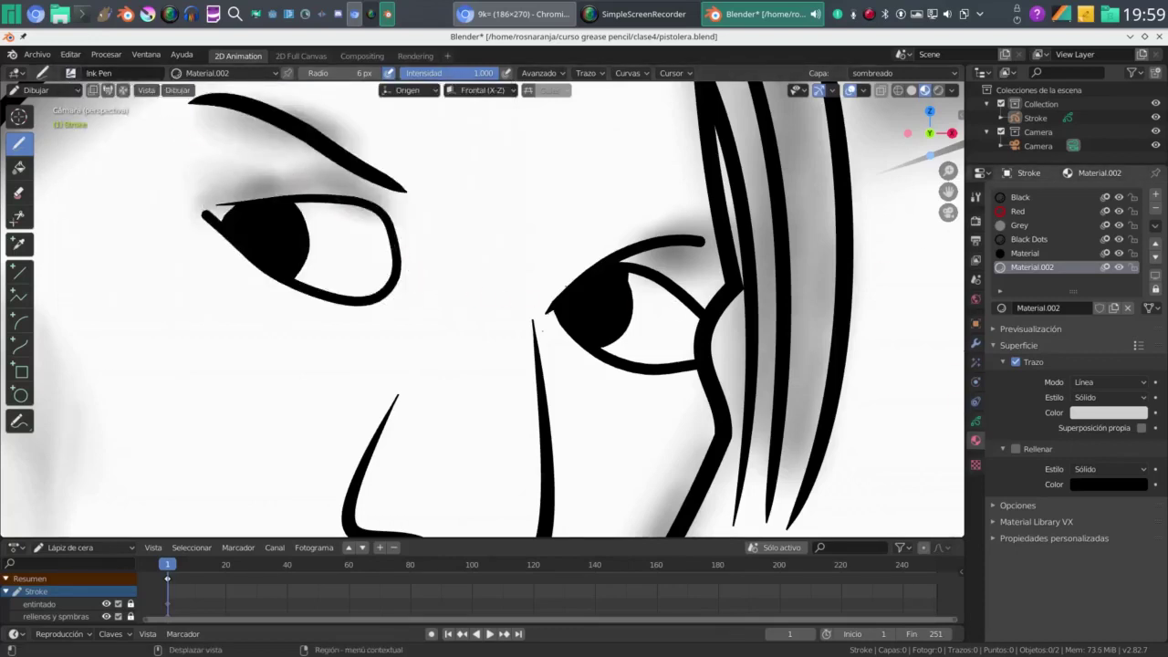
click(975, 421)
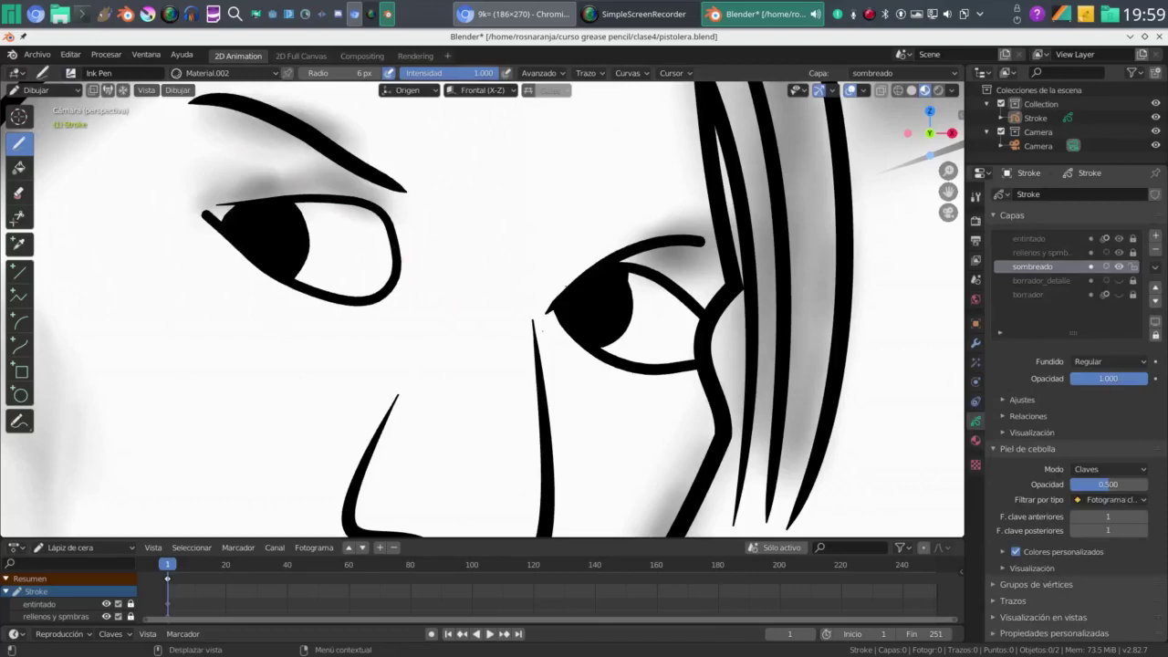
click(1133, 267)
click(1040, 238)
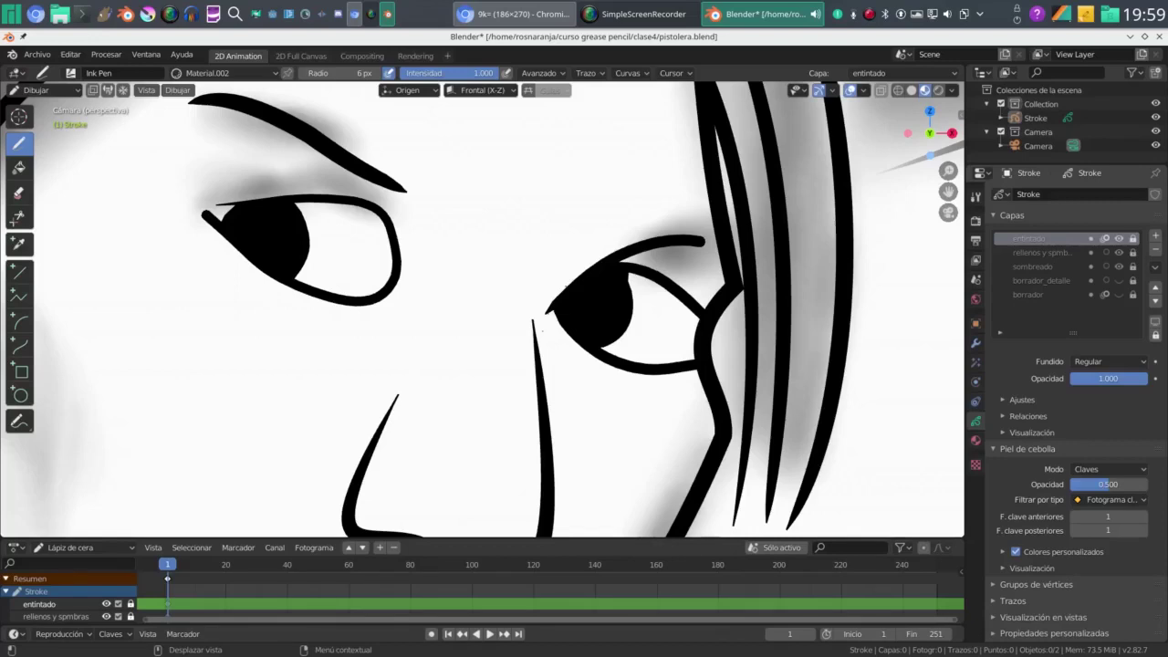
click(1133, 239)
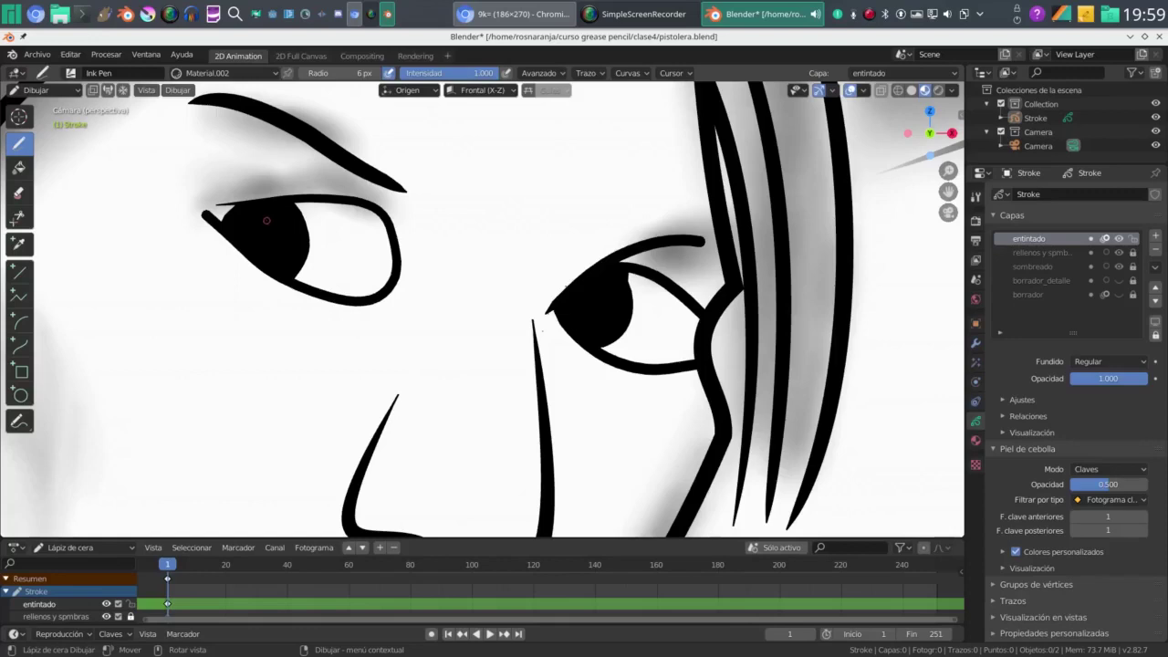
Set the Ink Pen radius to 29 px and turn off stroke stabilization
mouse_move(263, 219)
mouse_down()
mouse_move(289, 225)
mouse_move(272, 212)
mouse_up()
key(f)
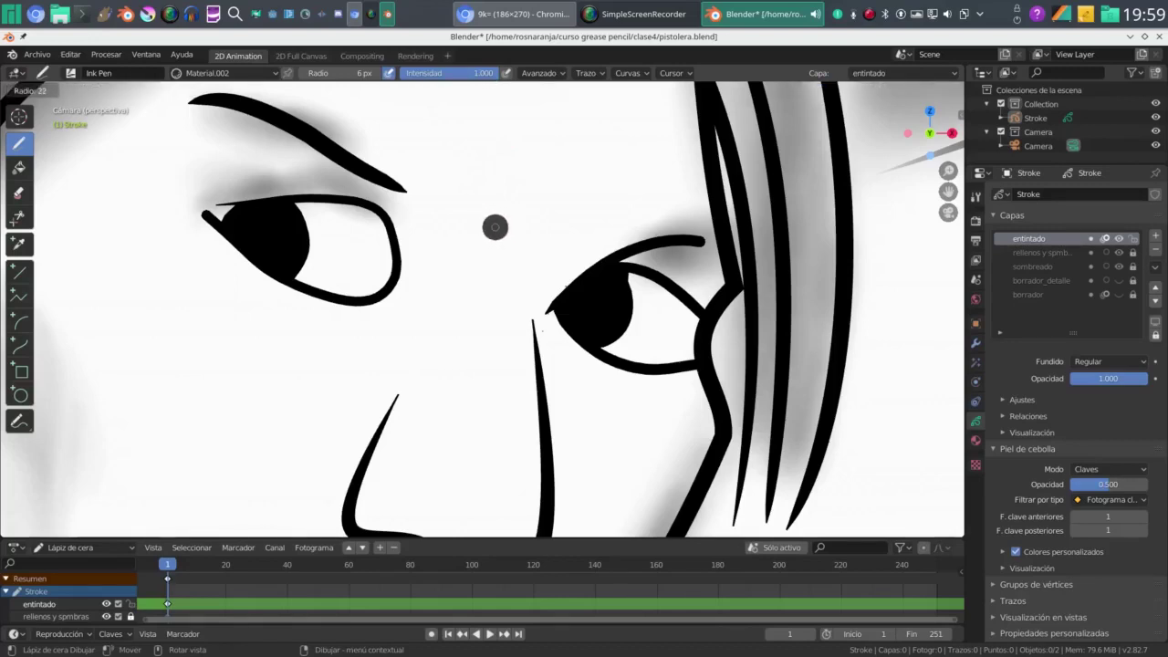
click(513, 223)
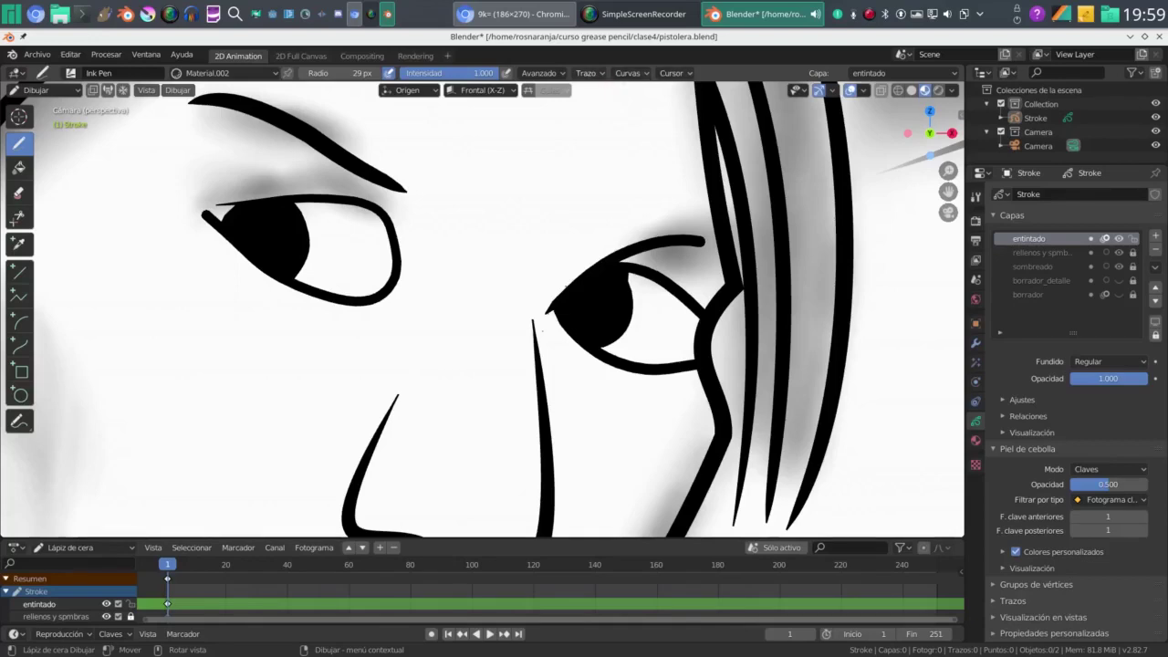
click(586, 73)
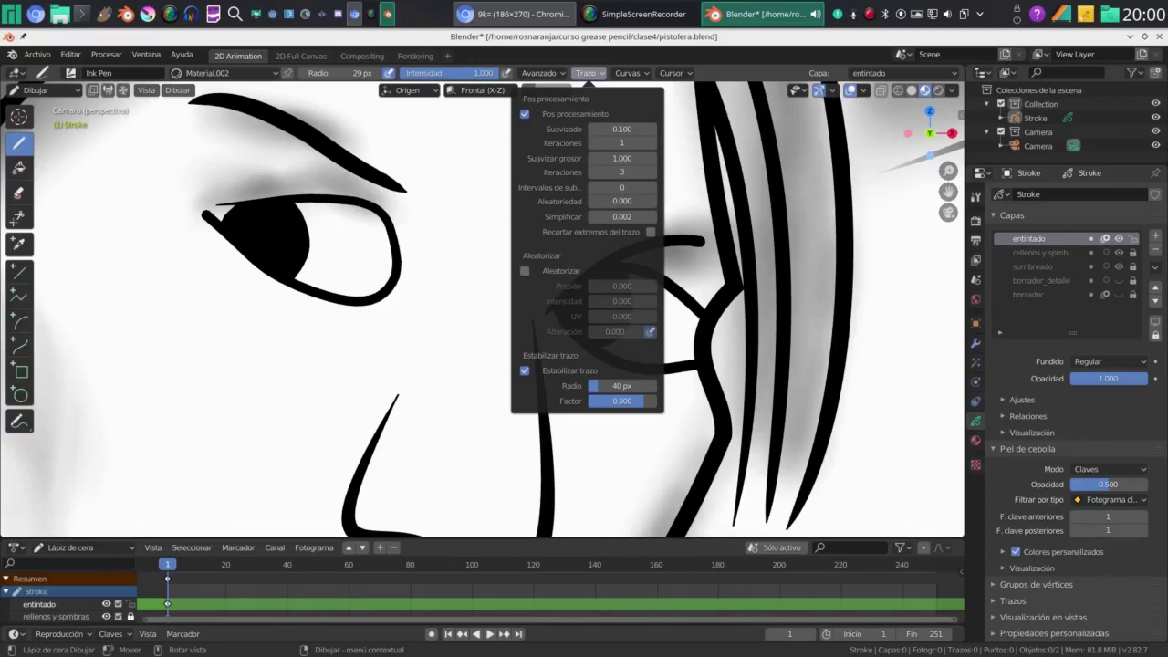
click(525, 370)
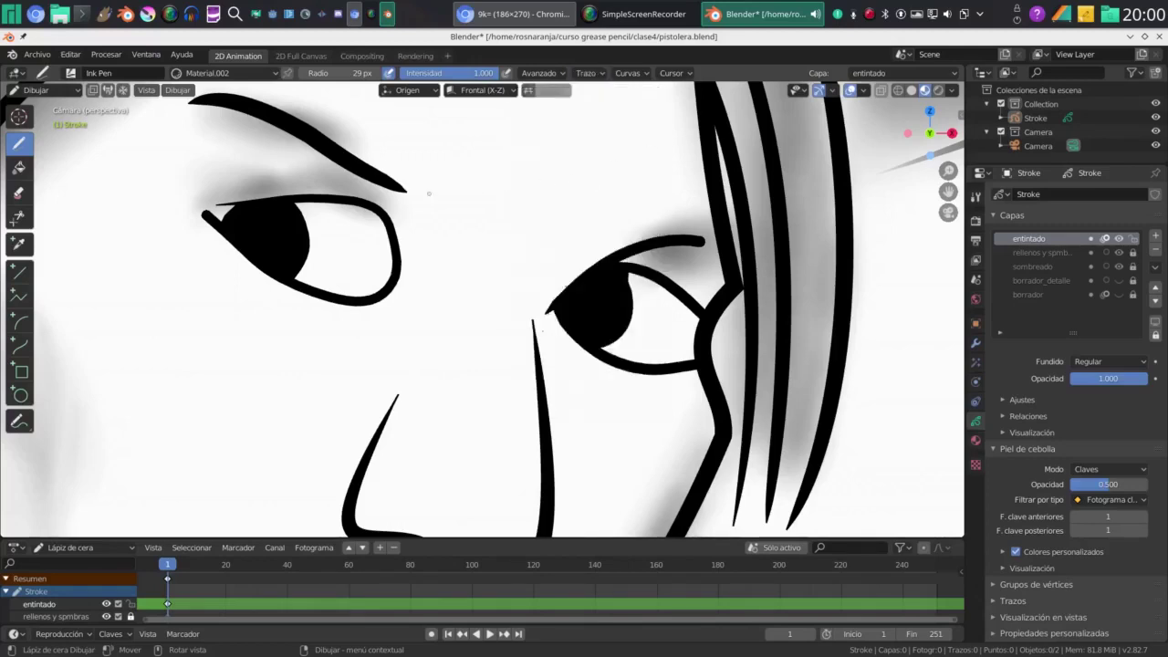
Dot small light highlights into the black pupils of both eyes with the Ink Pen
drag(262, 221, 265, 223)
drag(606, 284, 609, 285)
click(602, 293)
scroll(523, 186, down, 8)
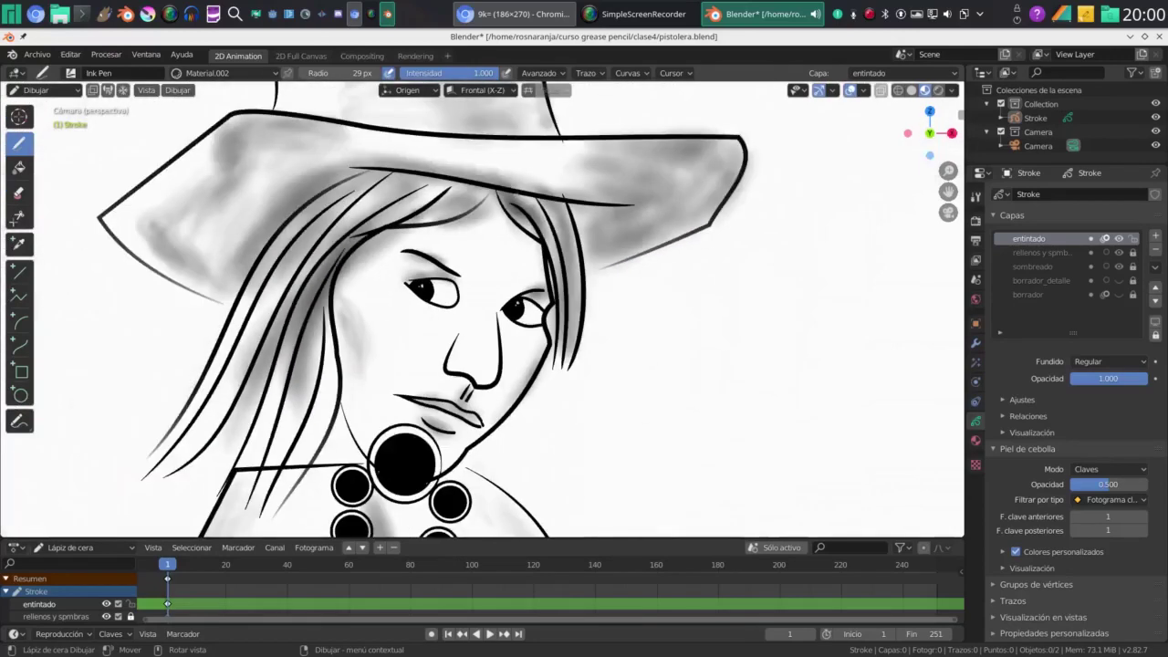
scroll(517, 193, down, 1)
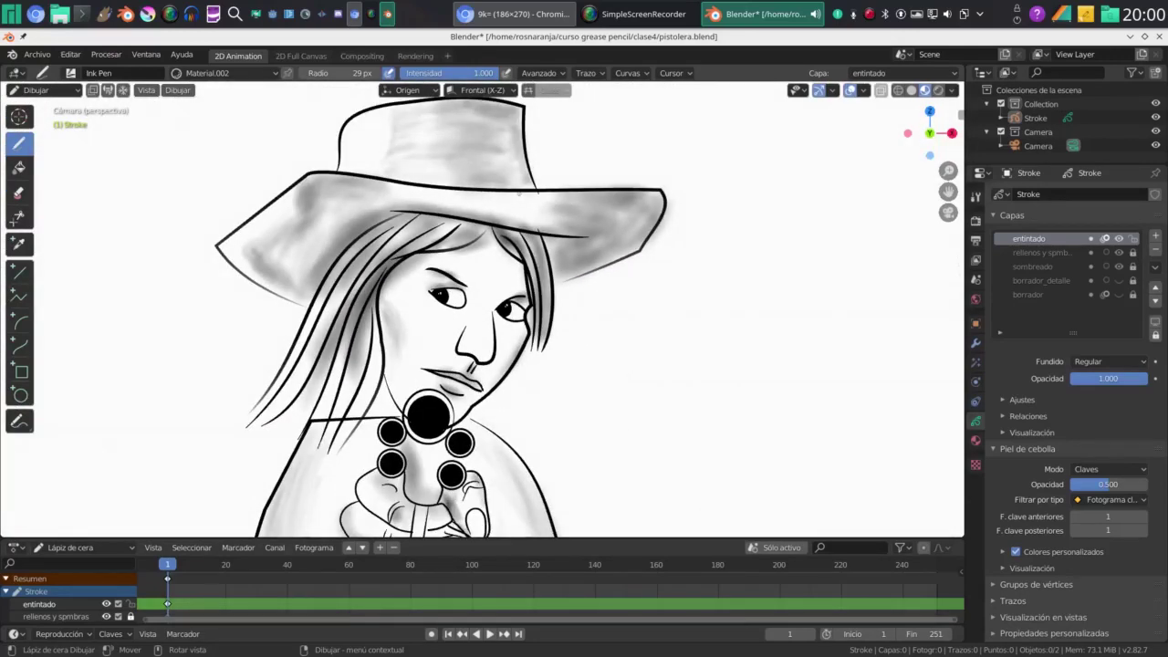
scroll(518, 193, down, 1)
scroll(518, 193, up, 4)
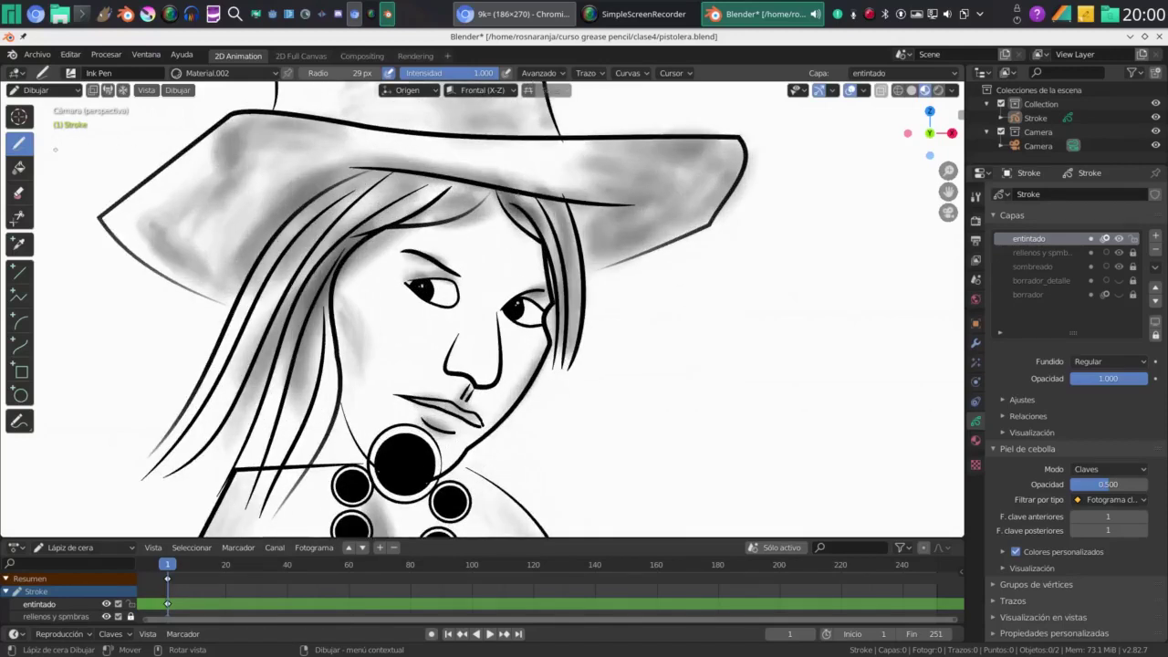
Switch to the Airbrush brush and shade softly along both side lines of the nose
click(71, 72)
click(88, 119)
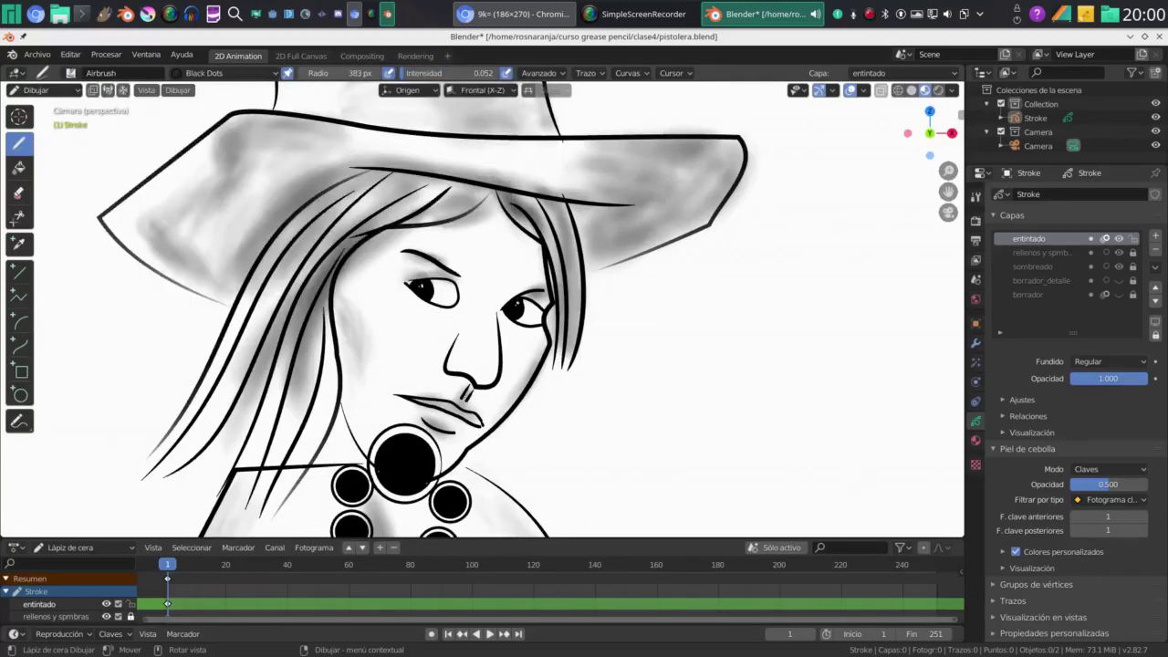
click(71, 72)
drag(462, 339, 455, 363)
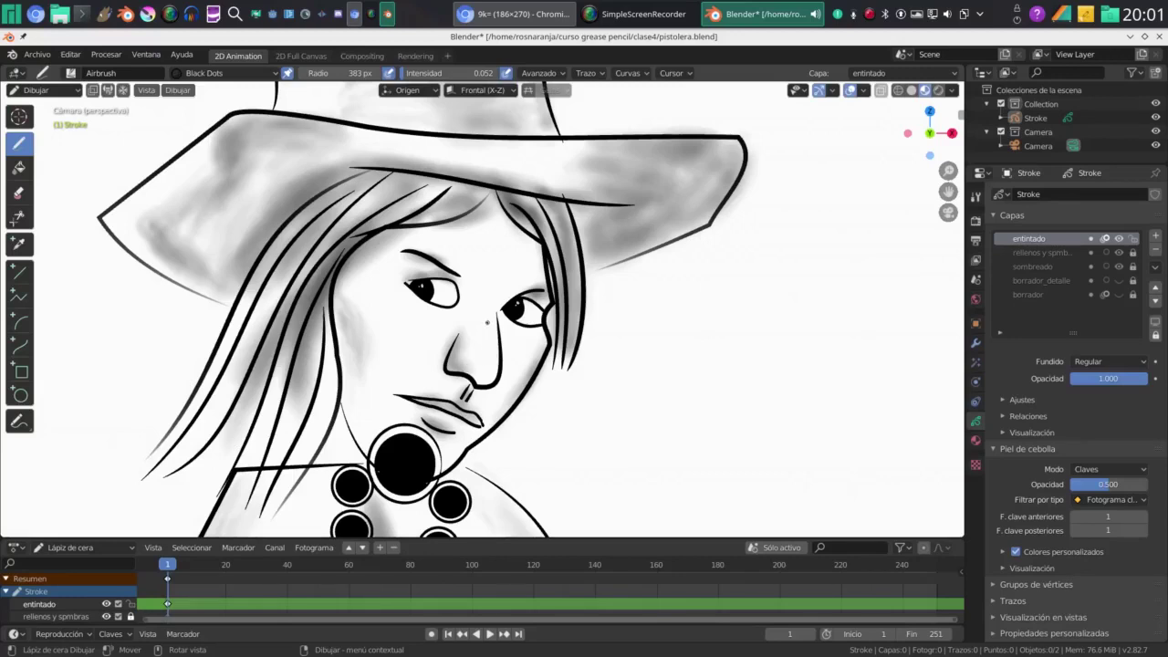
drag(500, 310, 498, 345)
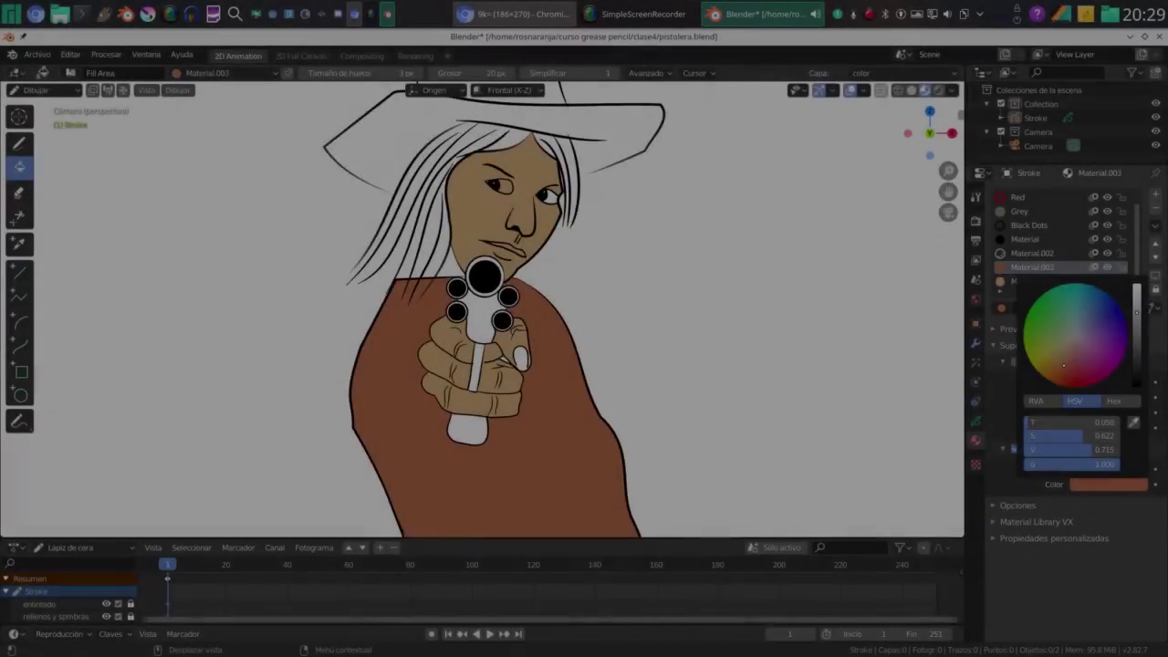
Show the sombreado layer to examine the shading over the figure's flat colours, and hide the layer again
key(Home)
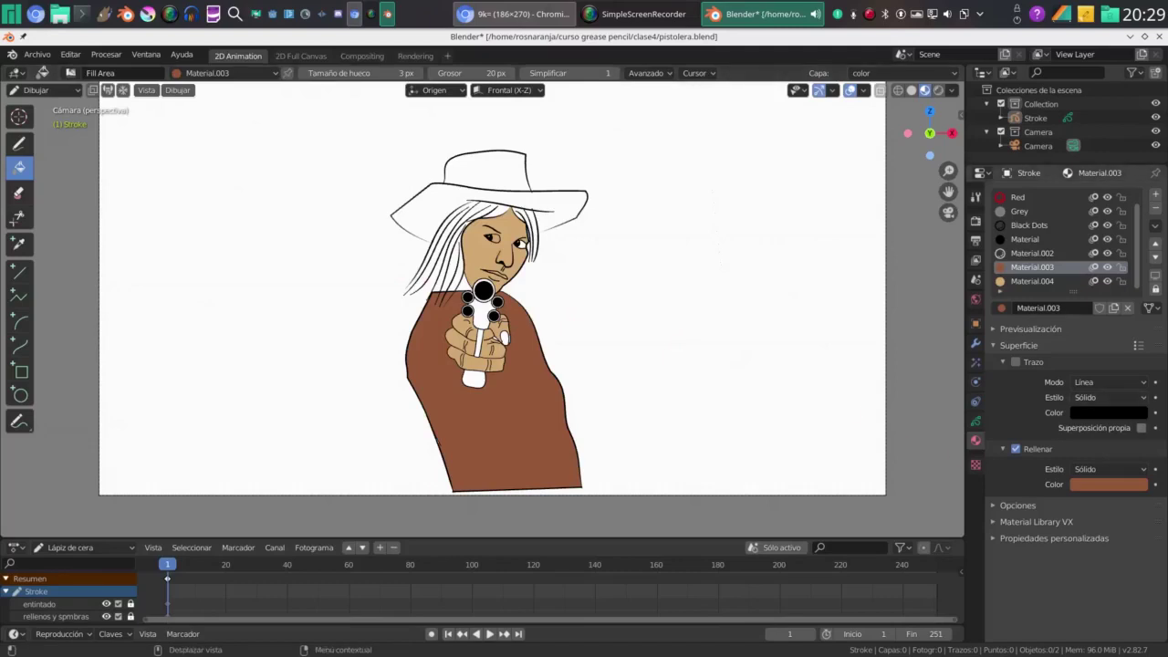
click(976, 421)
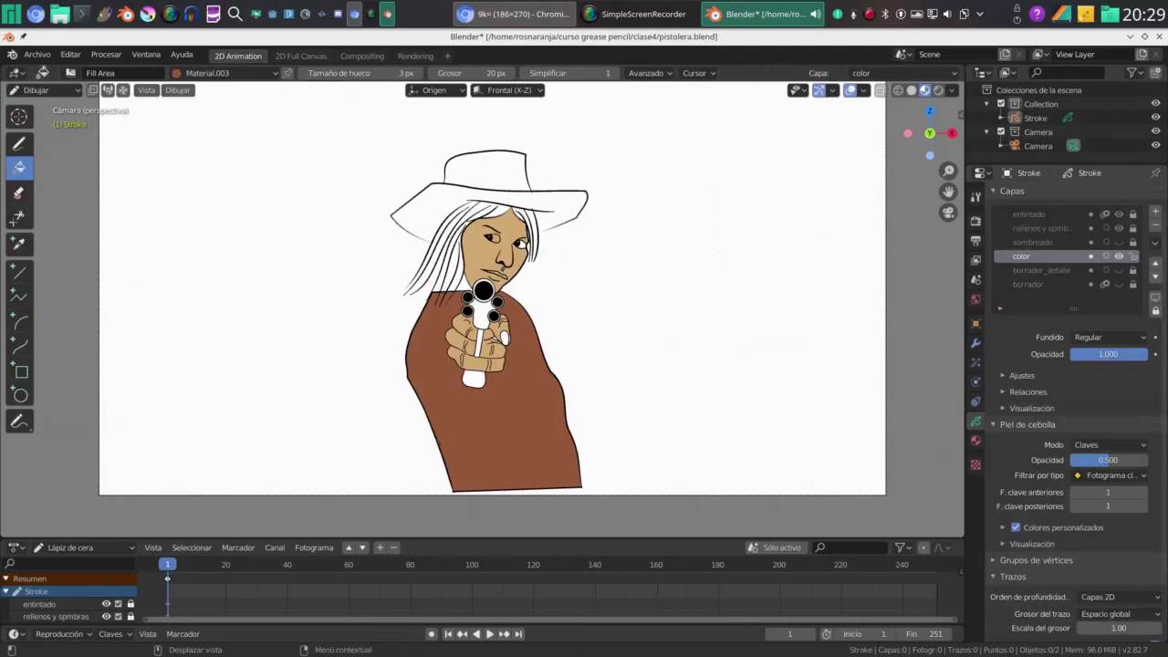
click(1119, 242)
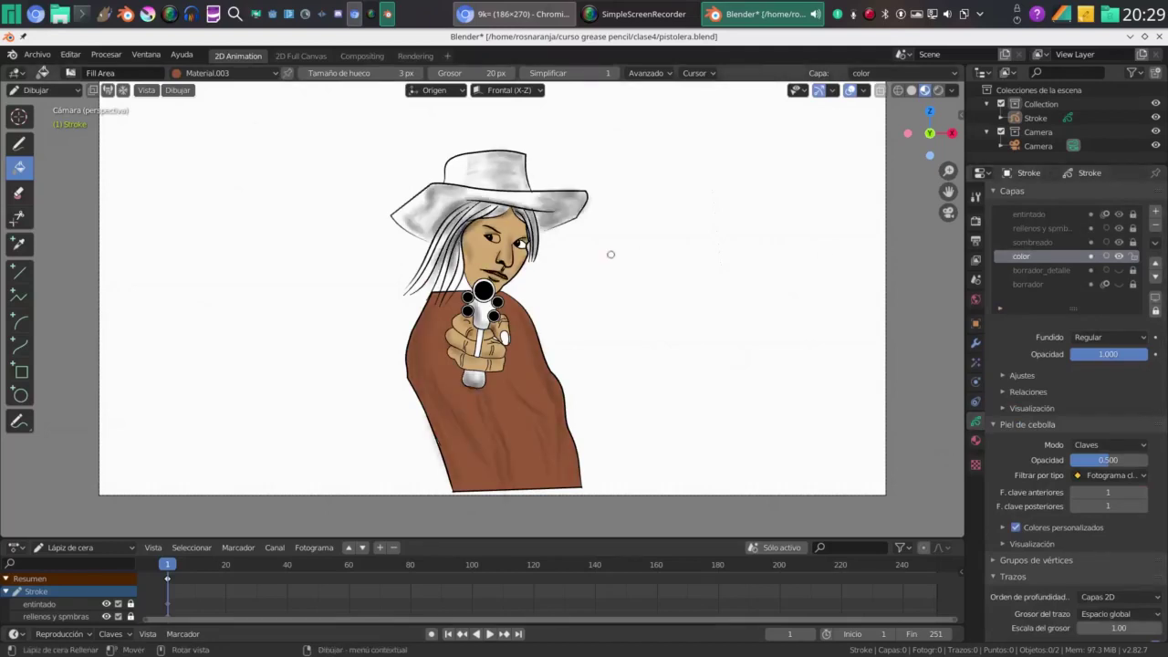
scroll(607, 253, down, 4)
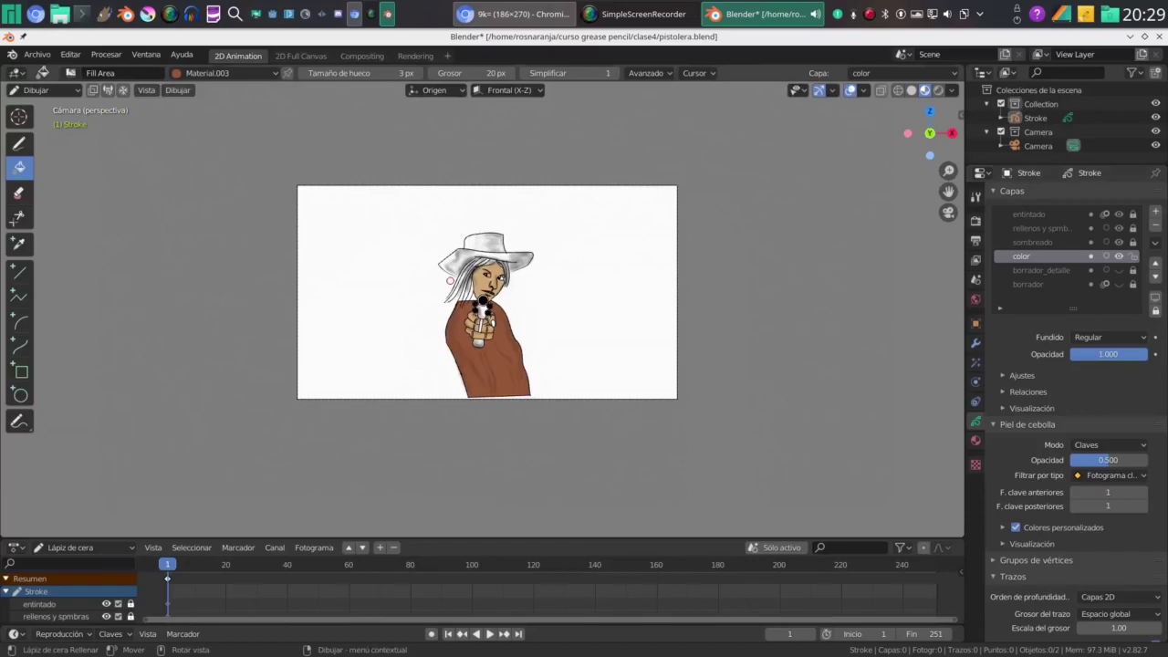
scroll(449, 281, up, 4)
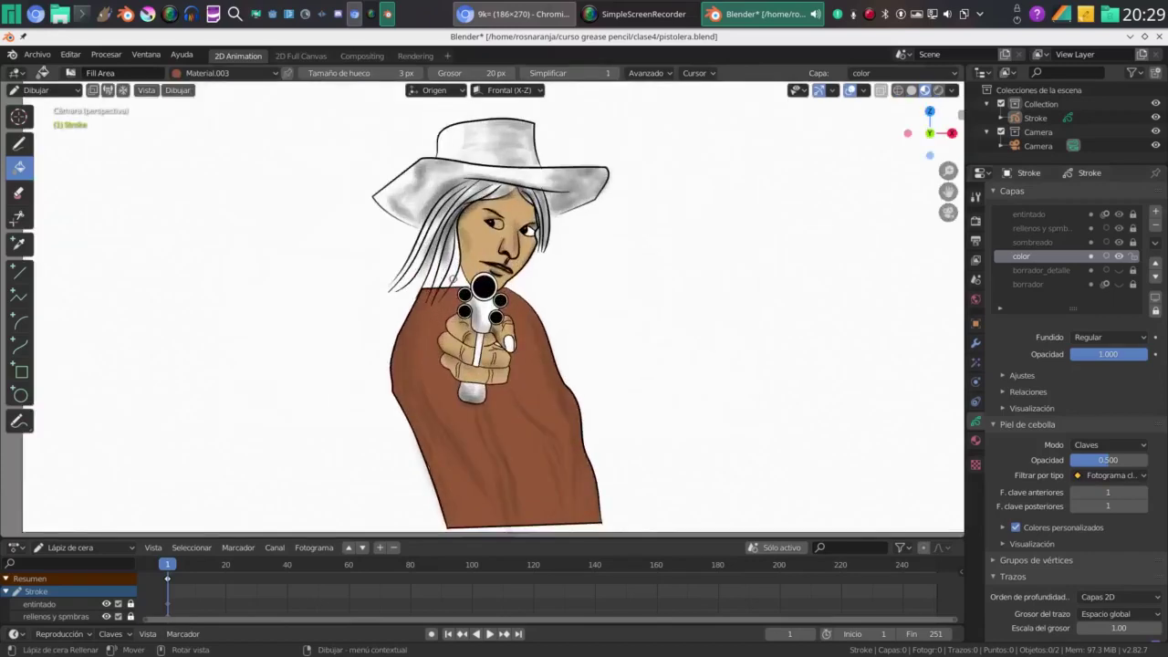
scroll(453, 276, down, 3)
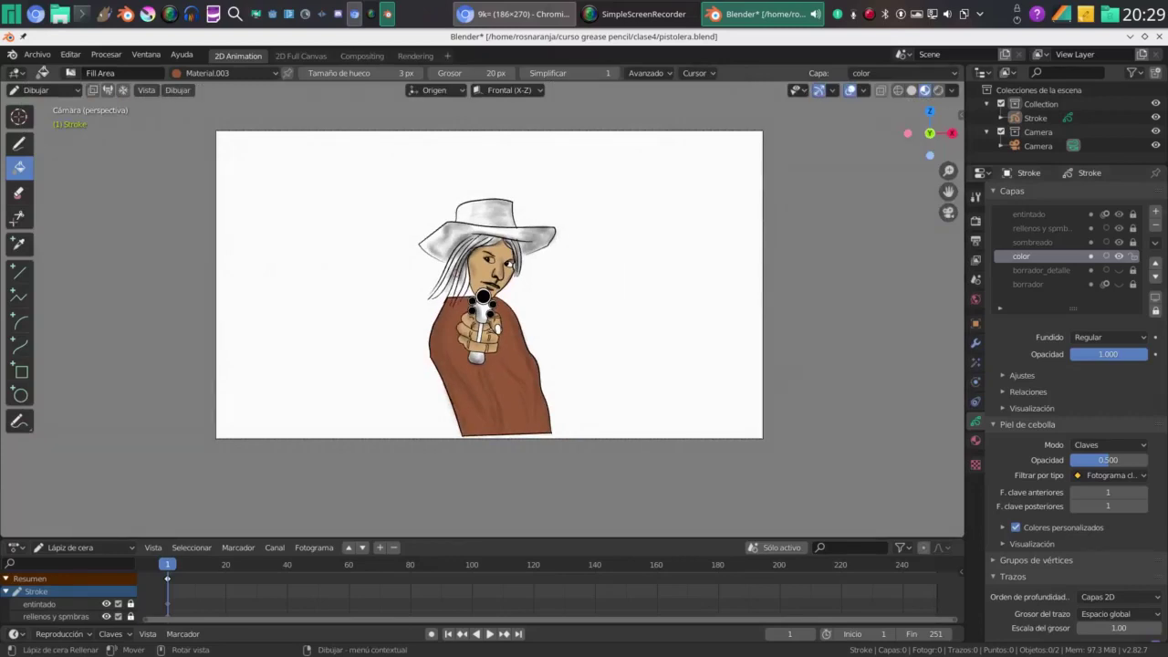
scroll(482, 308, up, 4)
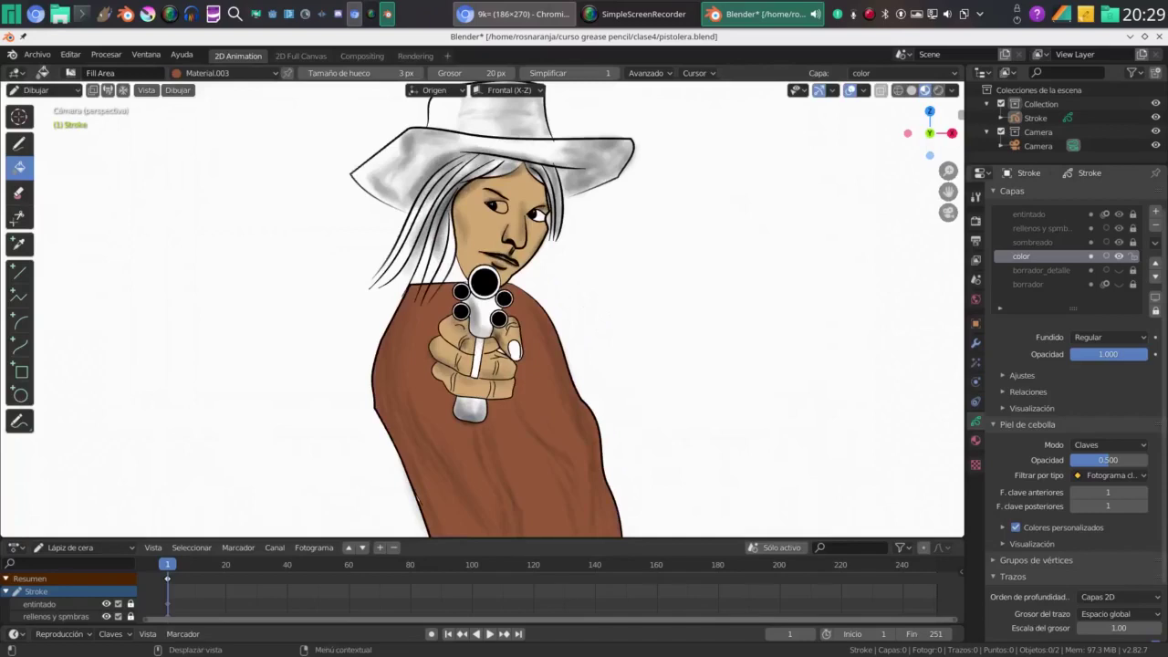
click(1119, 242)
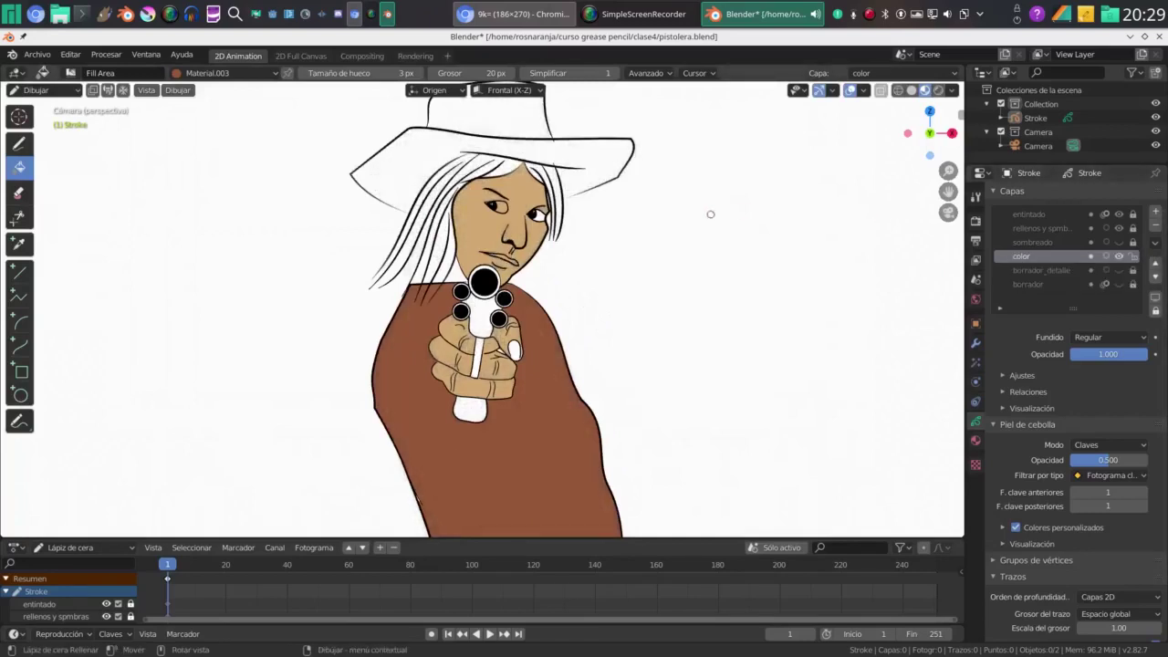
scroll(636, 213, up, 4)
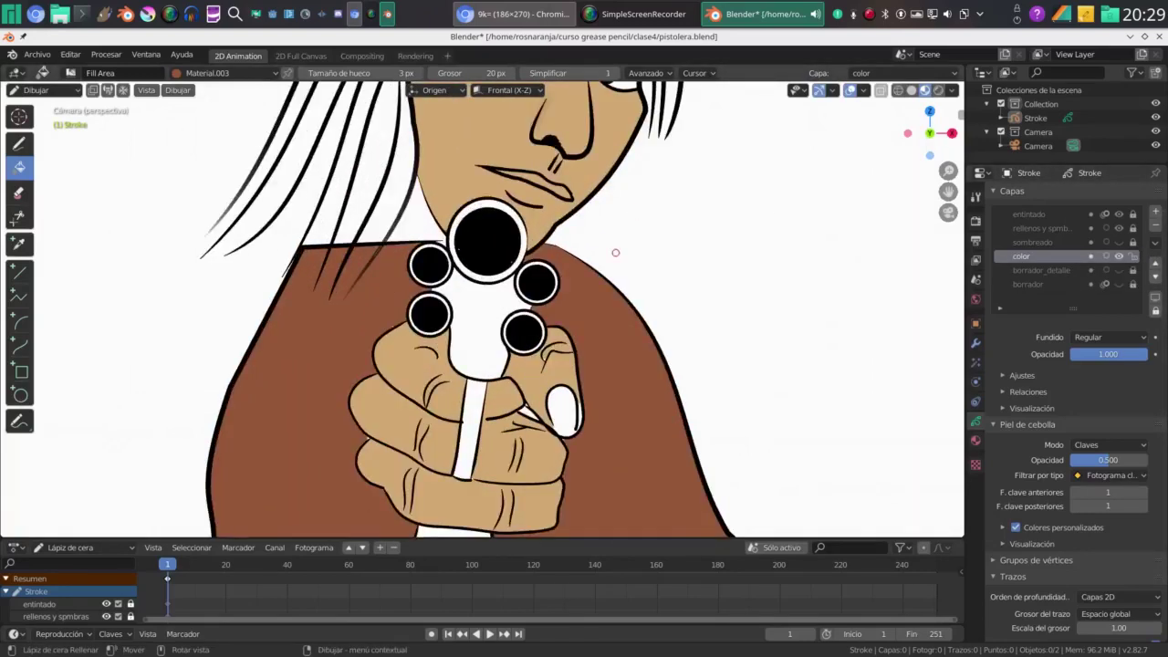
Add a new Grease Pencil material with its stroke turned off and its fill turned on
scroll(603, 266, down, 3)
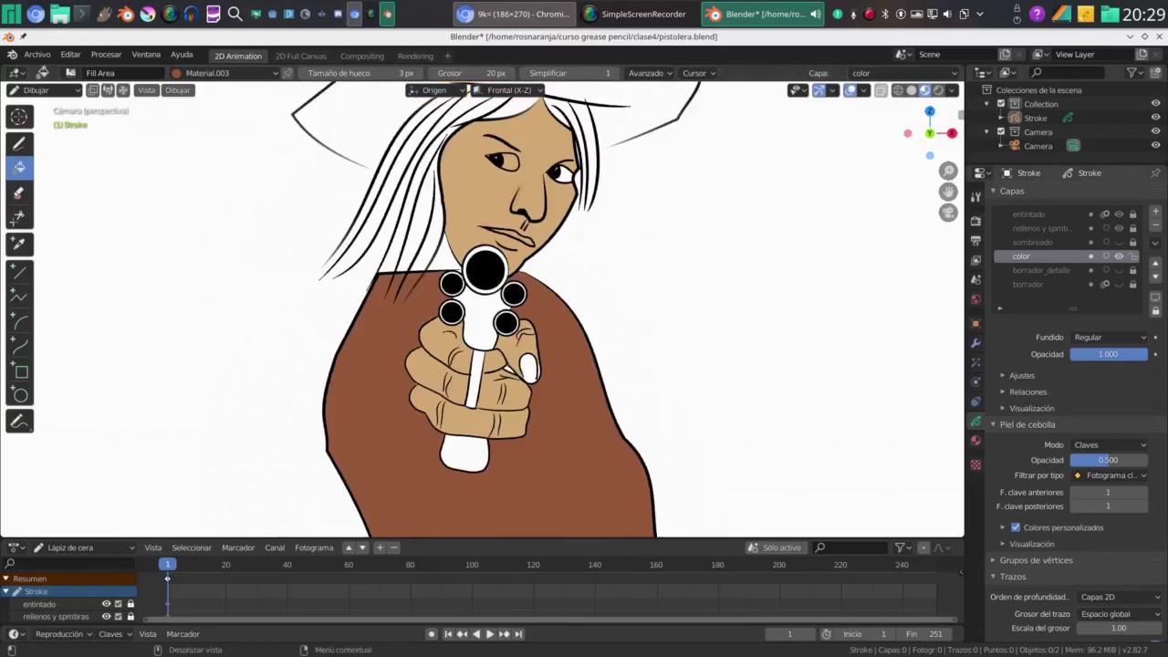
click(976, 440)
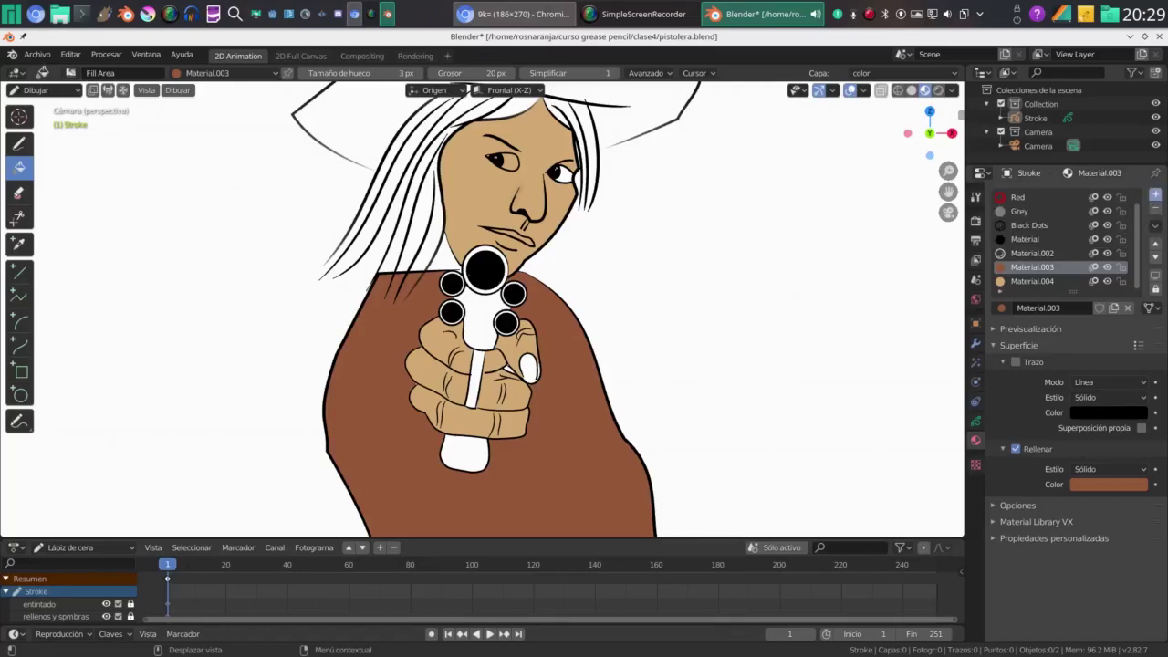
click(1155, 194)
click(1079, 308)
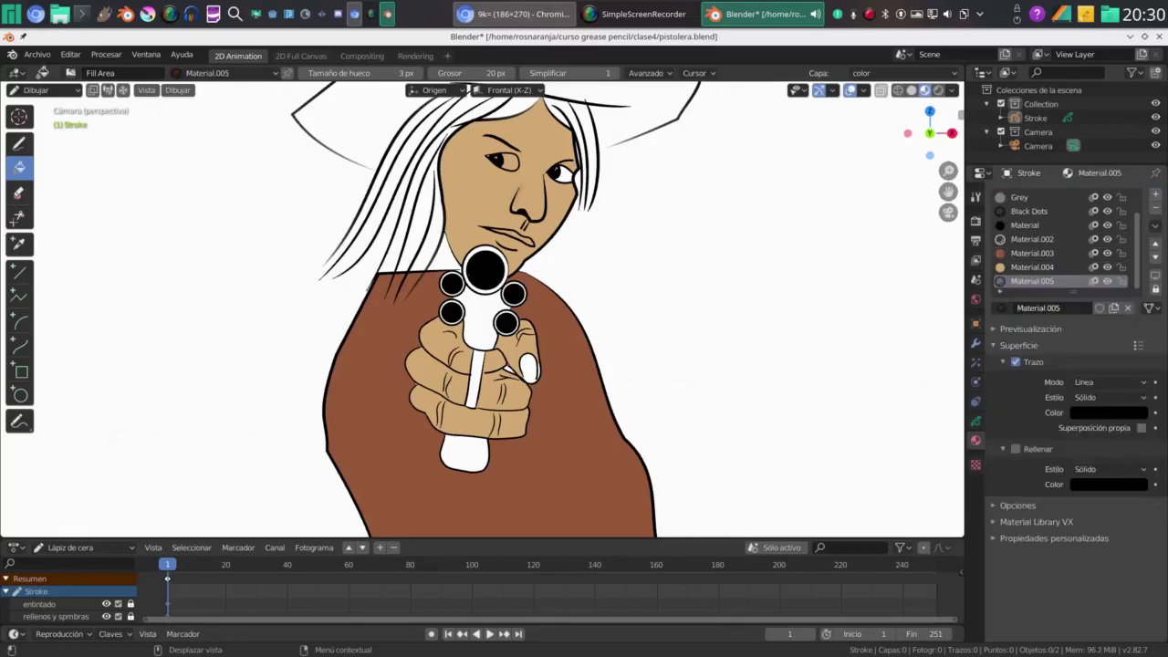
click(1016, 361)
click(1016, 448)
Set the new material's fill colour to a dark red
click(1109, 484)
drag(1138, 384, 1137, 335)
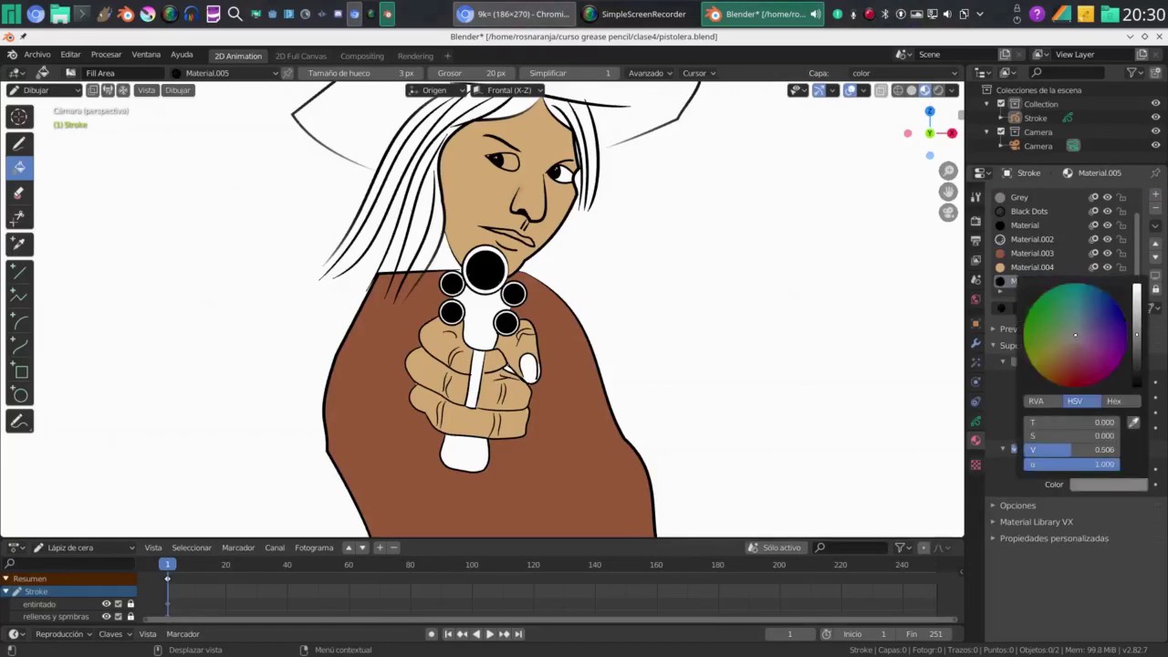
drag(1136, 320, 1136, 304)
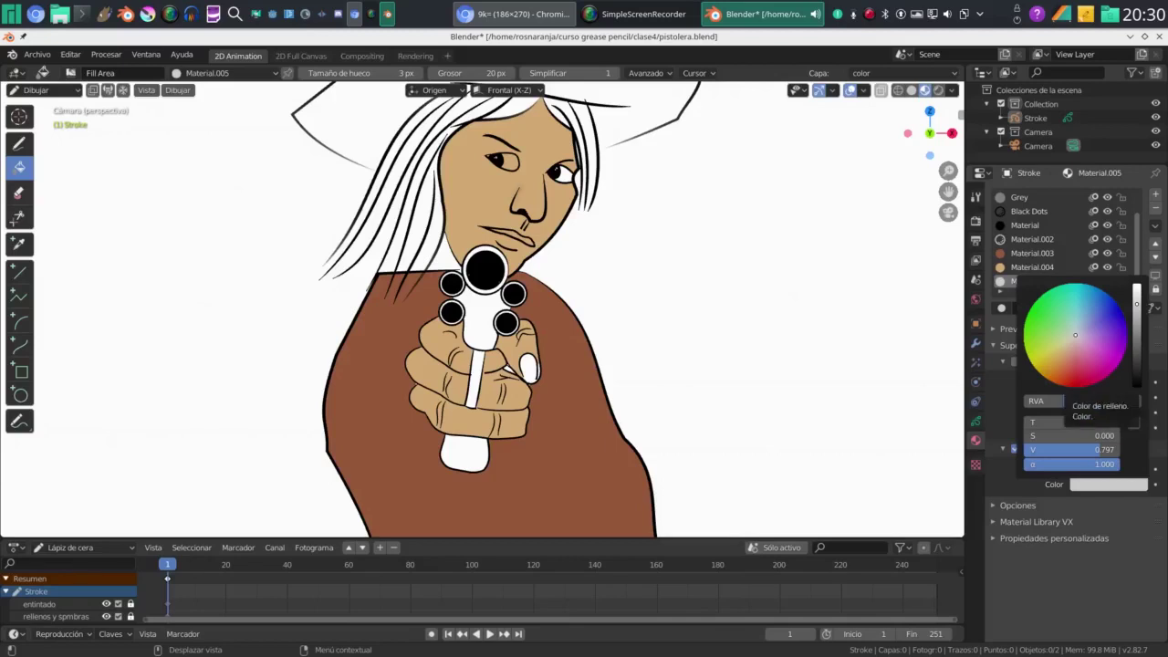
click(1084, 361)
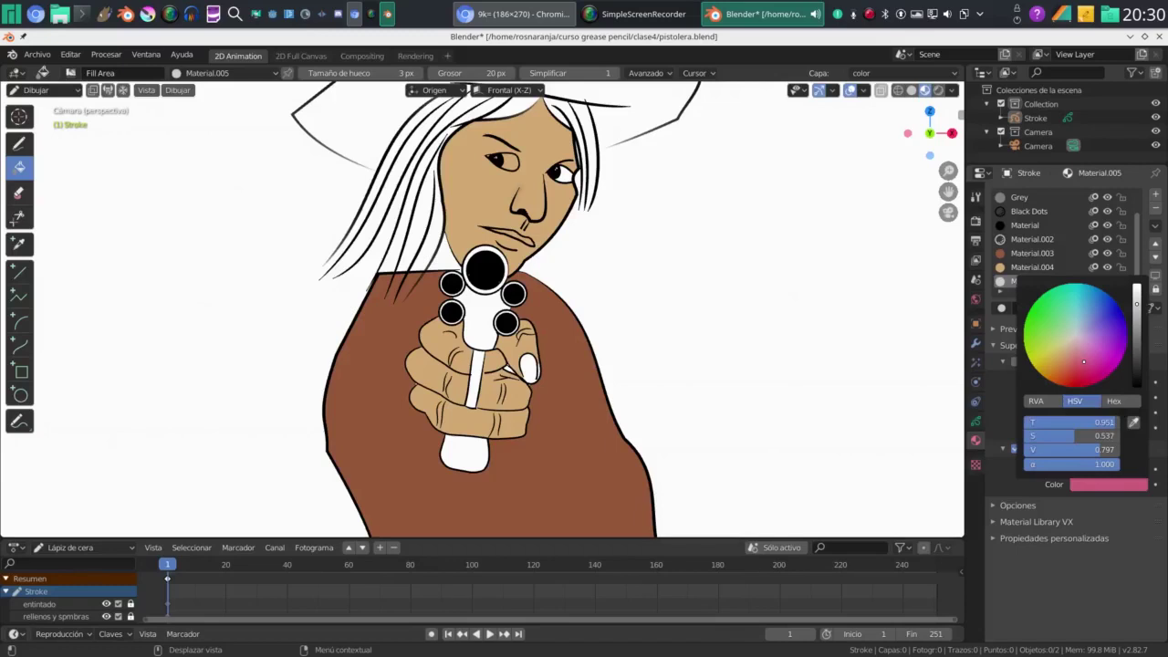
drag(1084, 362, 1073, 378)
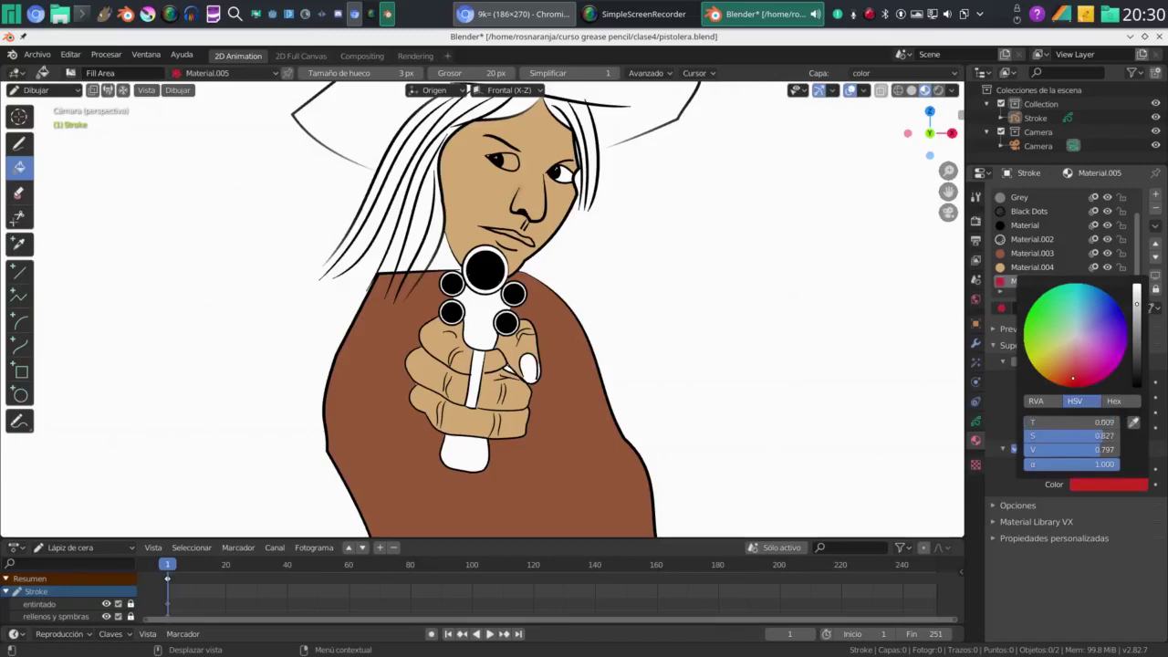
drag(1136, 305, 1136, 344)
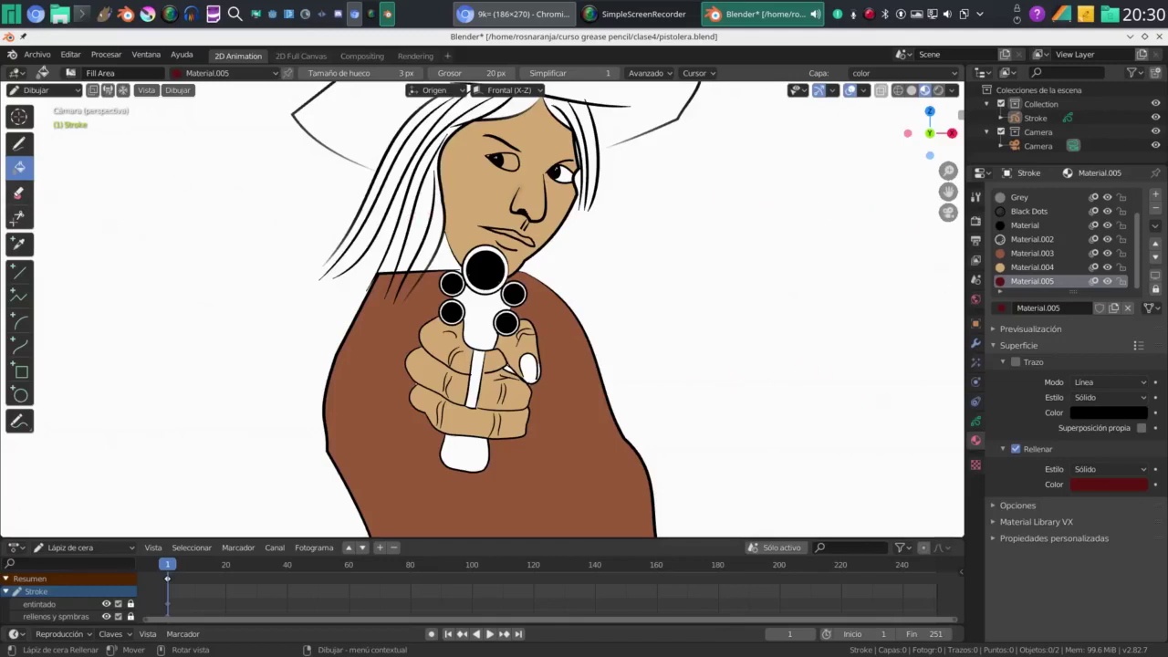
Fill the revolver's frame, grip, narrow strip between the fingers and muzzle ring with the dark red material
click(485, 307)
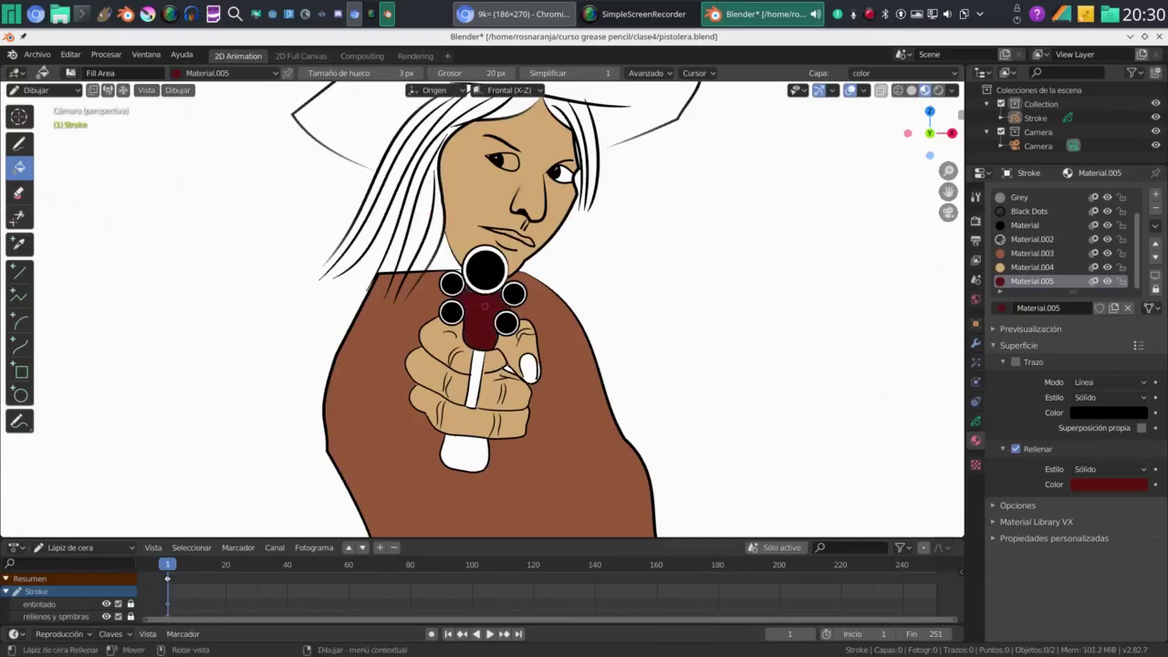
click(462, 454)
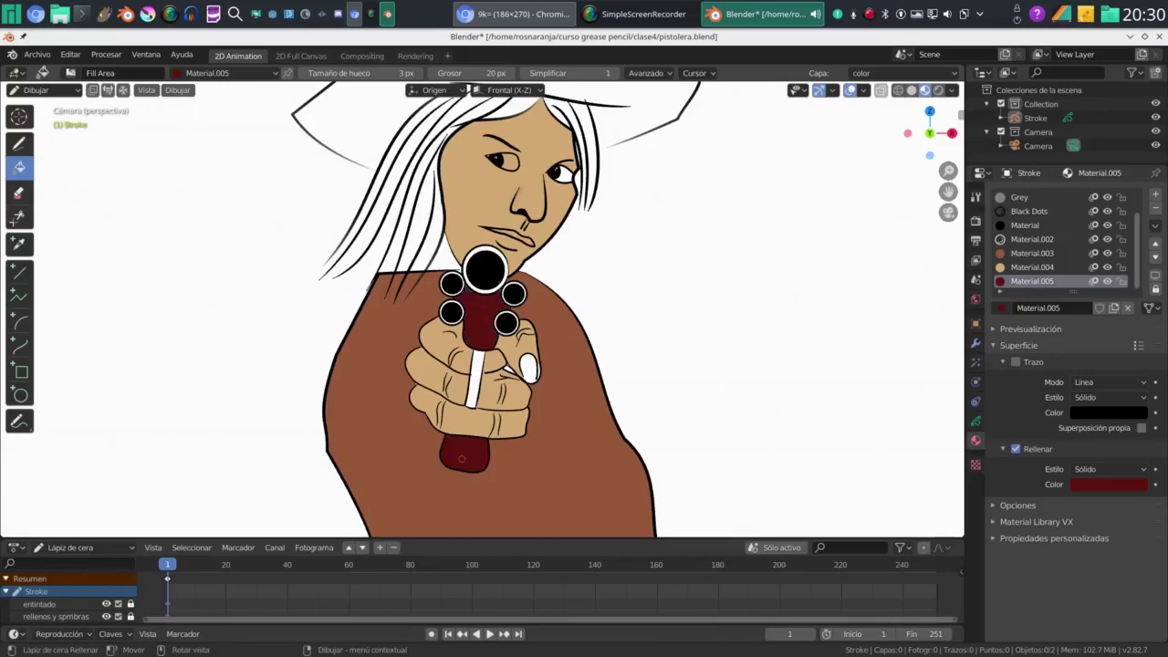
click(479, 370)
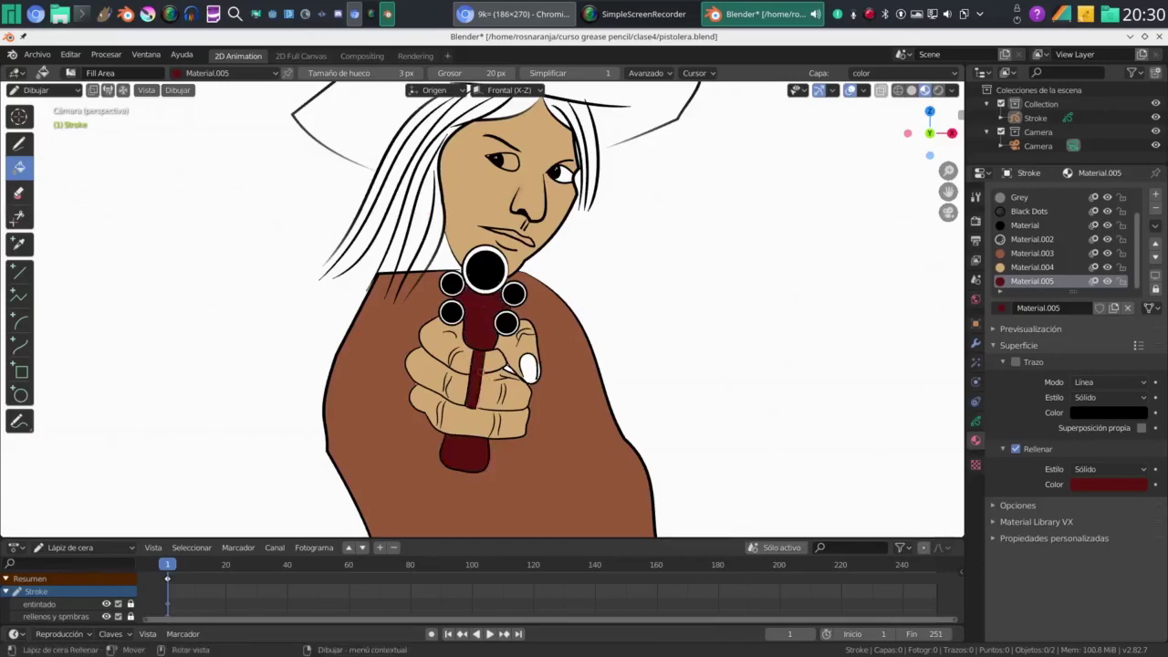
scroll(482, 310, down, 4)
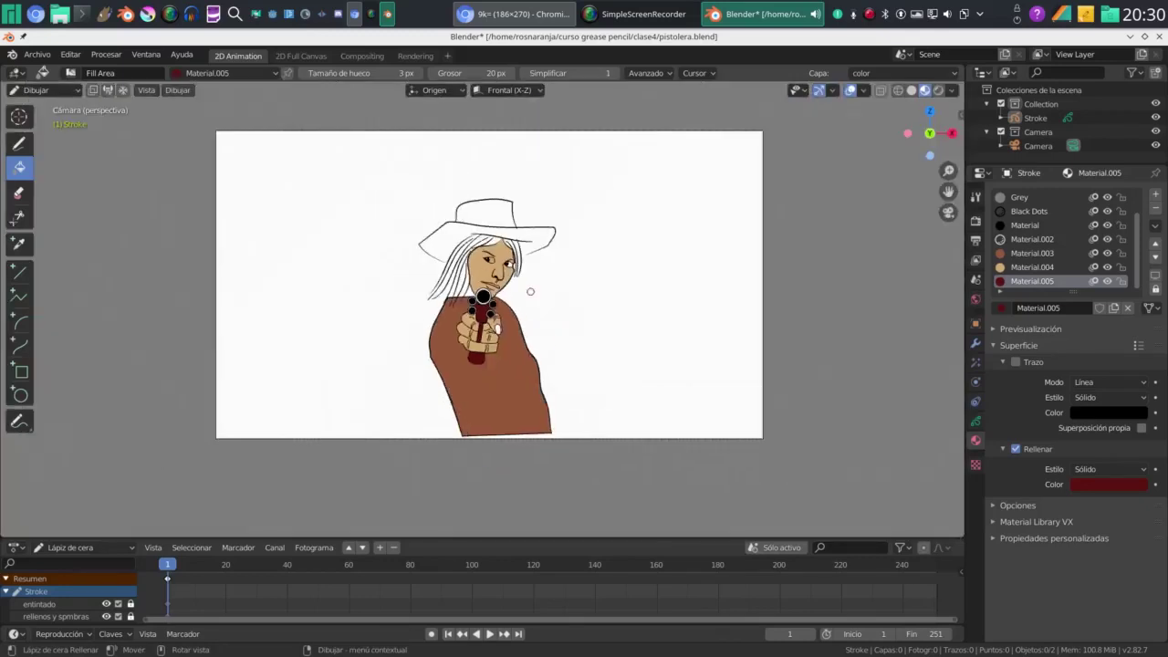
scroll(482, 310, up, 5)
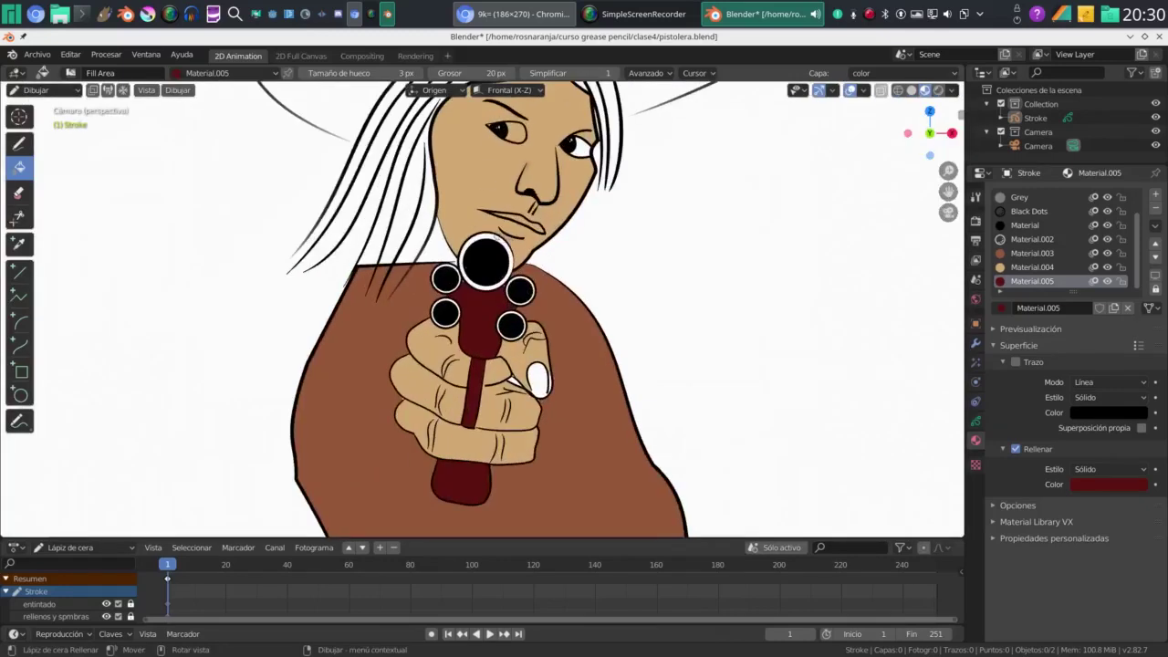
click(493, 236)
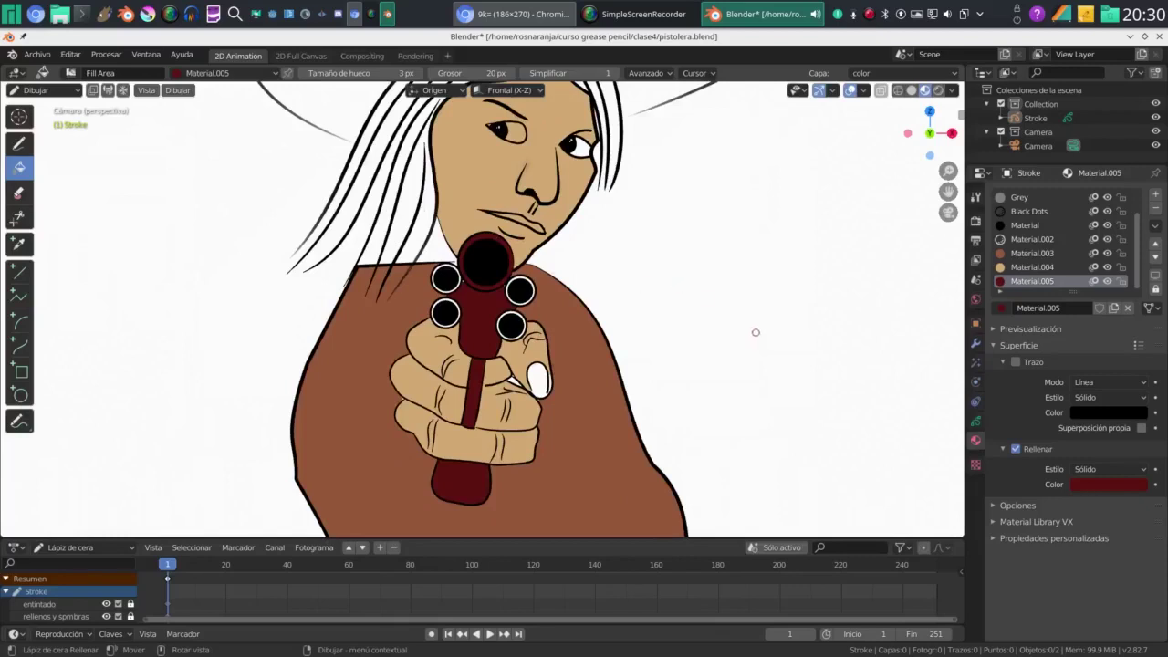
Fill the rings around the revolver's four cylinder chambers with the dark red material
scroll(548, 228, up, 5)
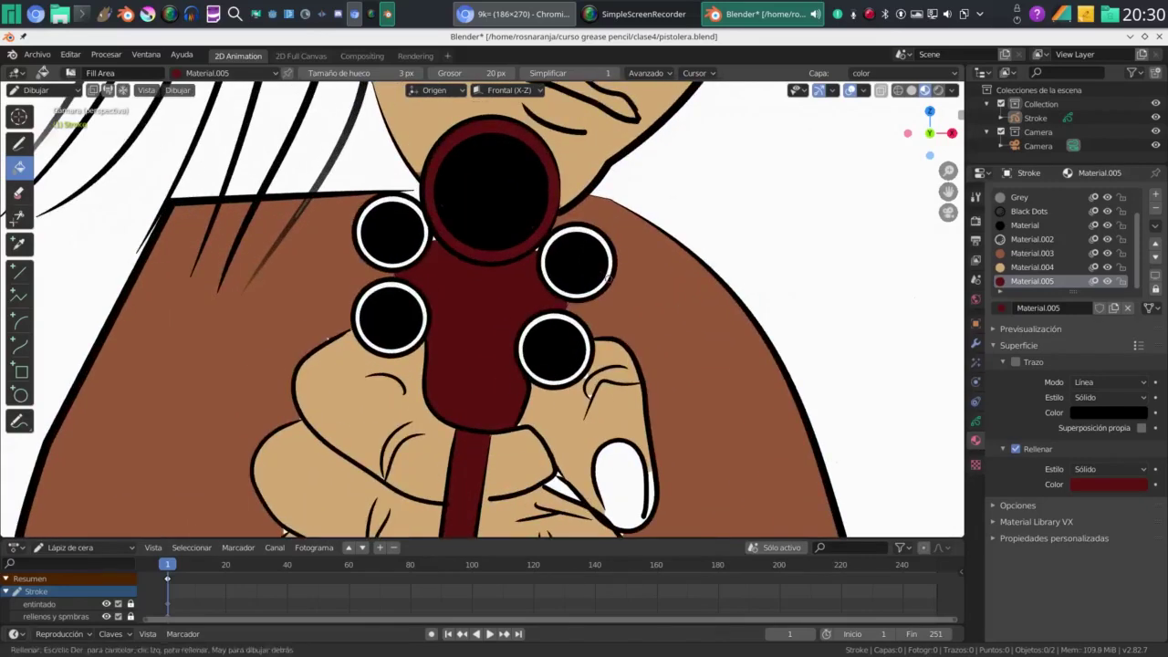
click(608, 278)
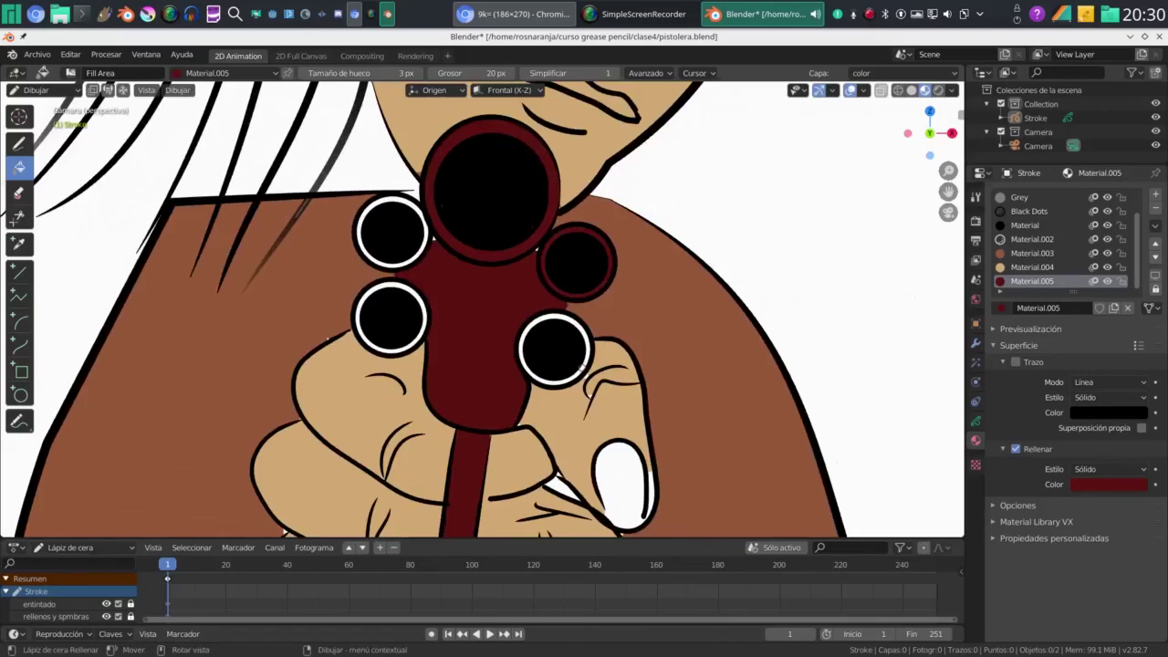
click(582, 368)
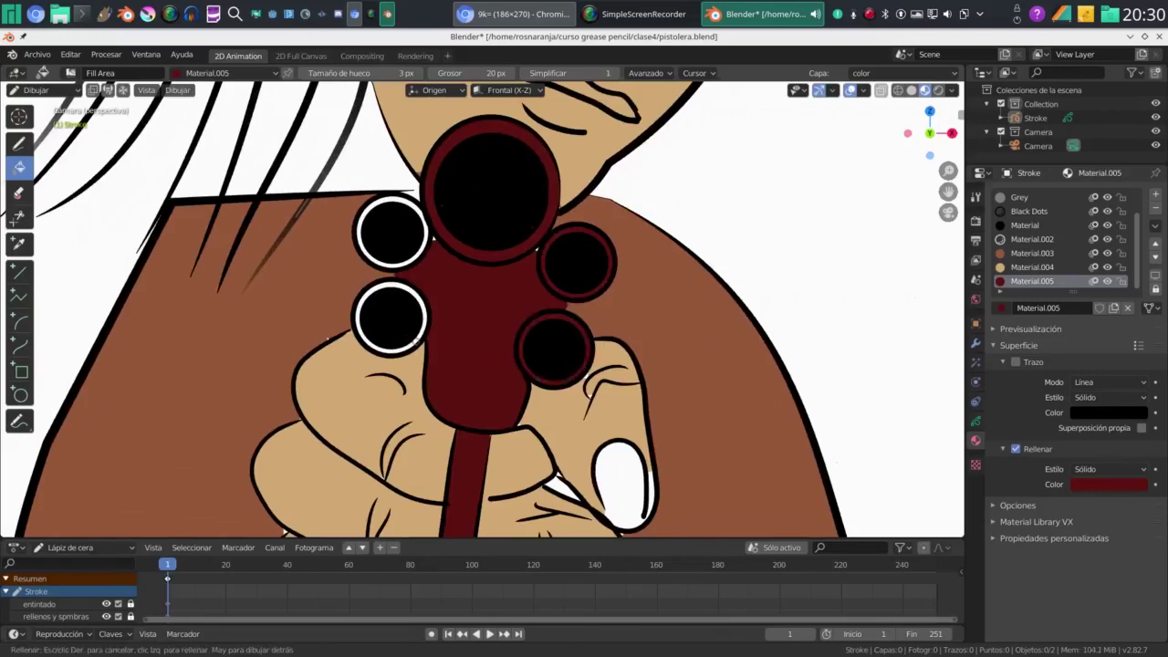
click(414, 340)
click(429, 239)
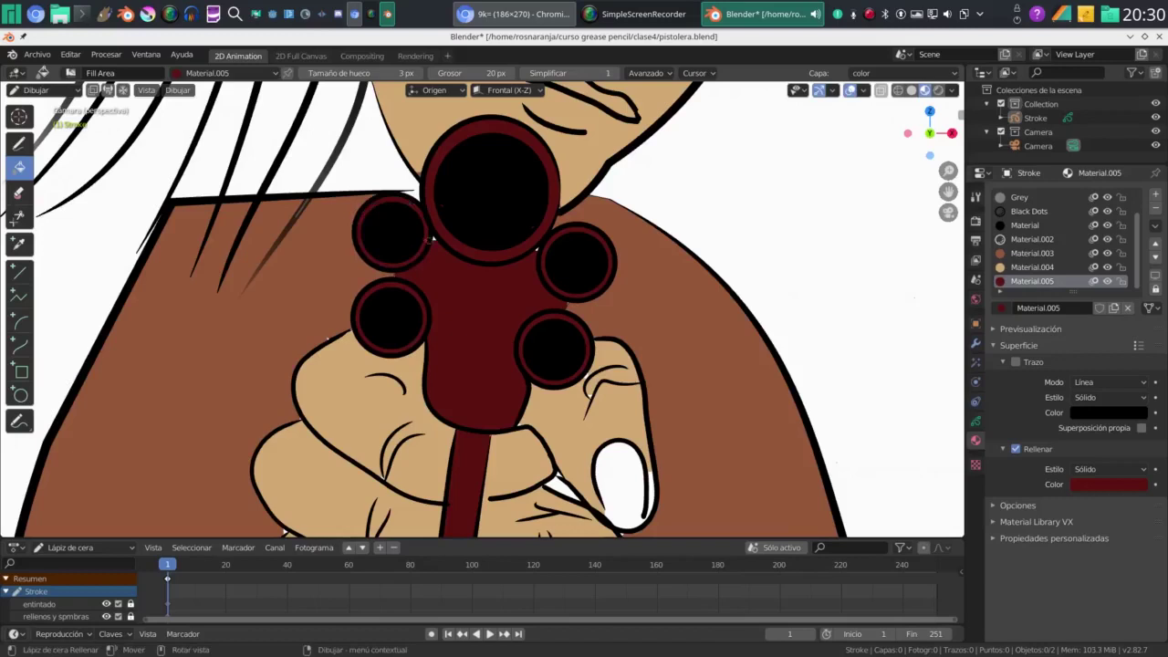
scroll(579, 199, down, 7)
scroll(588, 209, down, 2)
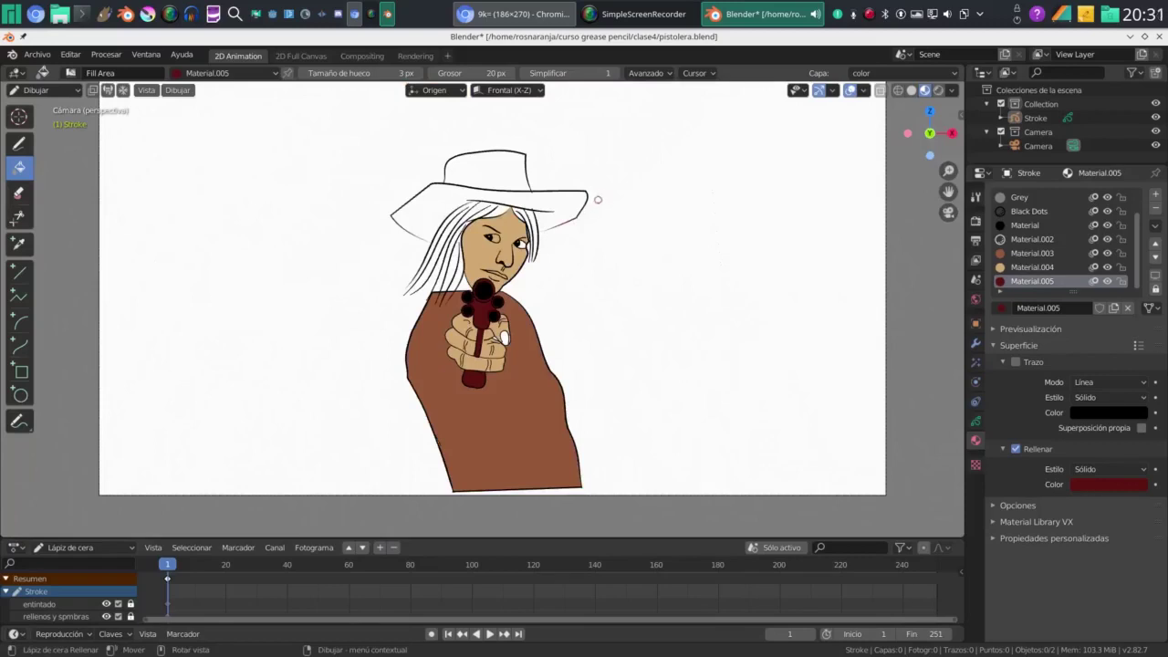
Draw a short curve in the Negro material on the entintado layer, joining the hat brim's right lower edge to the hair
scroll(598, 199, up, 2)
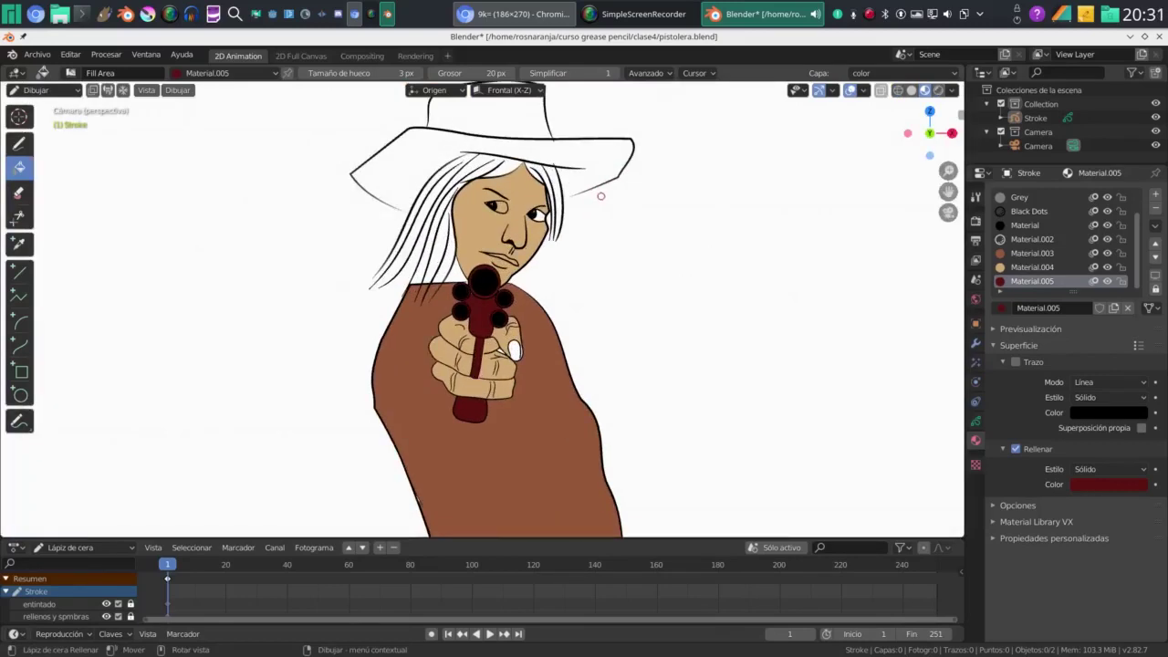
scroll(601, 195, up, 3)
shift+middle_drag(602, 235, 595, 374)
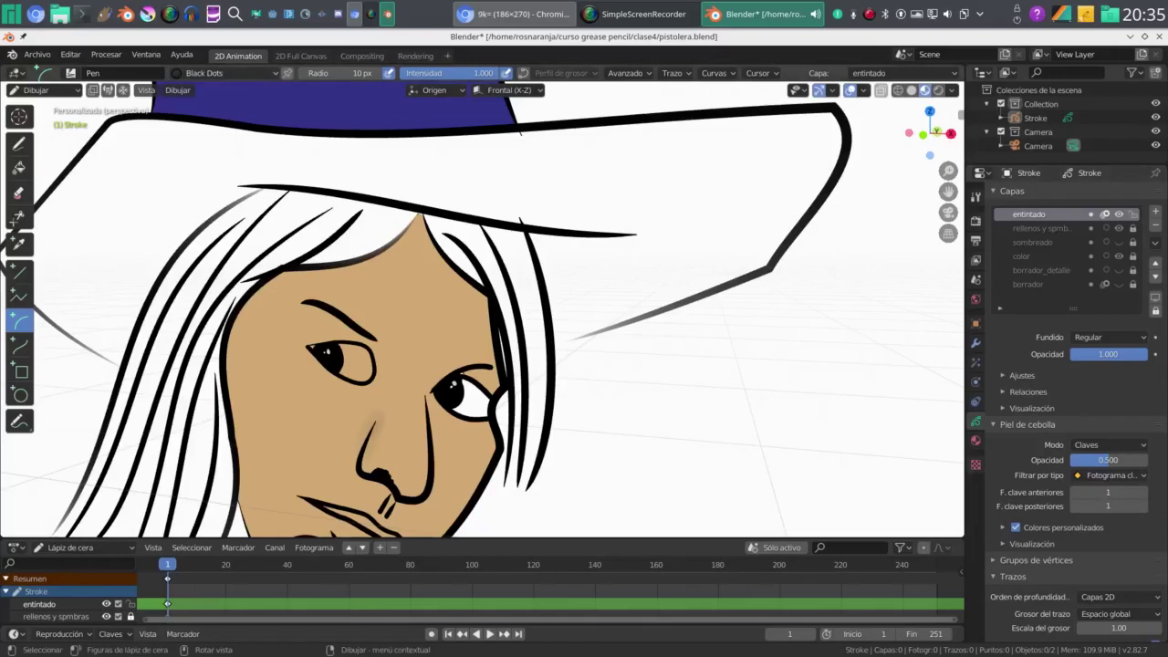
click(224, 73)
scroll(210, 144, up, 3)
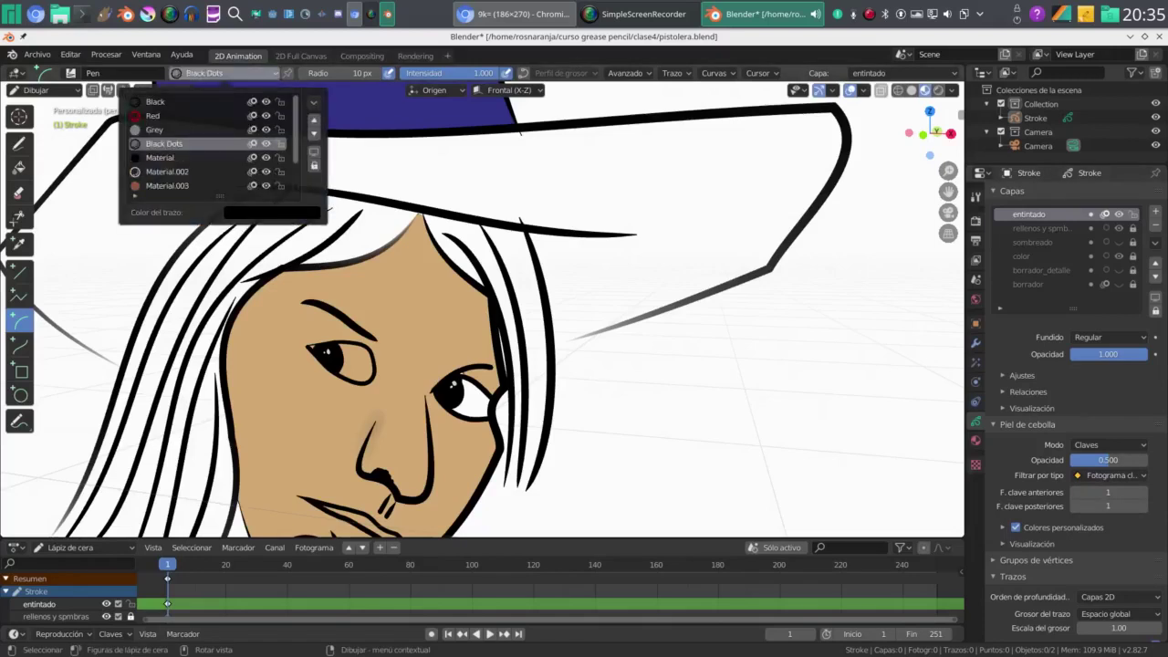
click(160, 102)
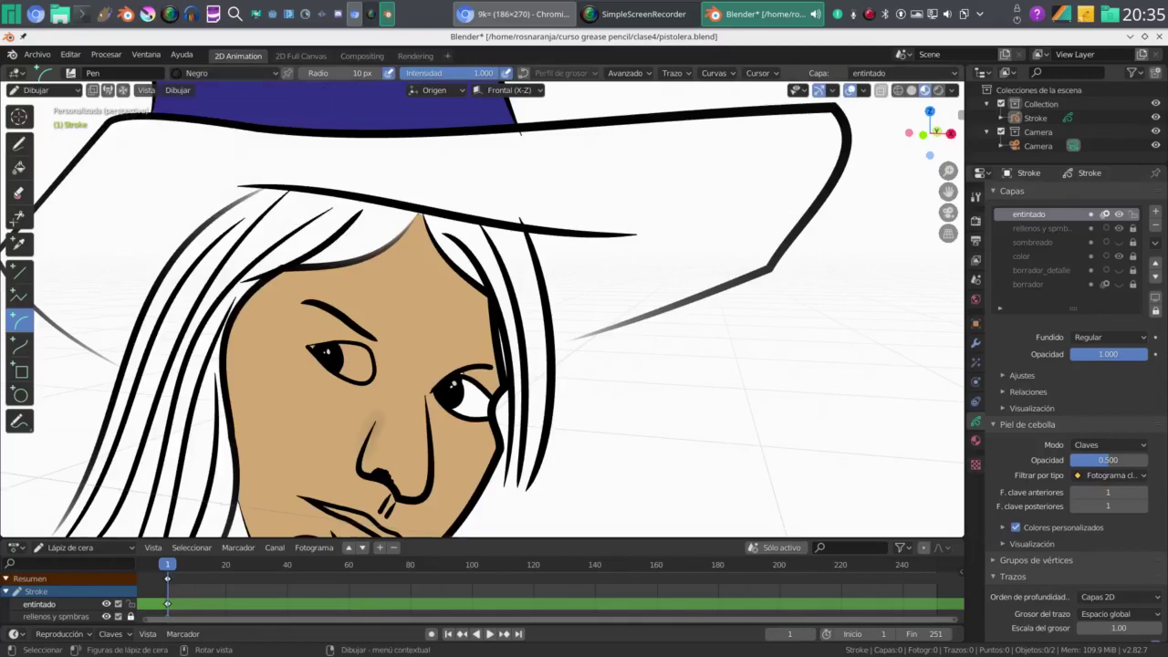
click(19, 345)
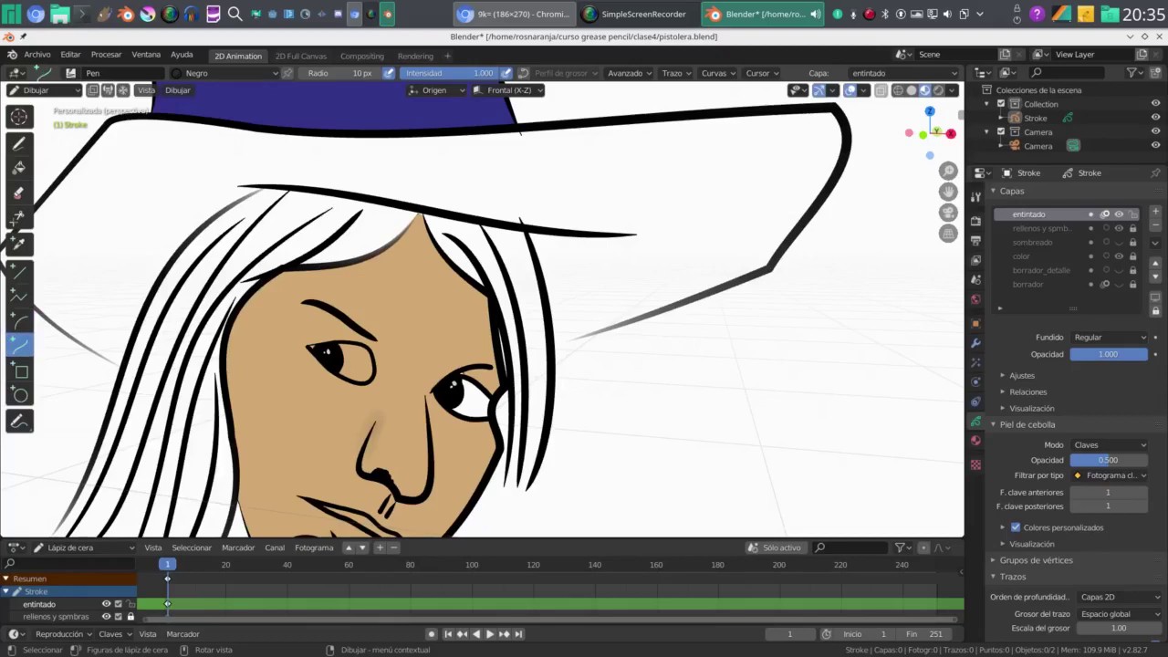
drag(600, 332, 555, 346)
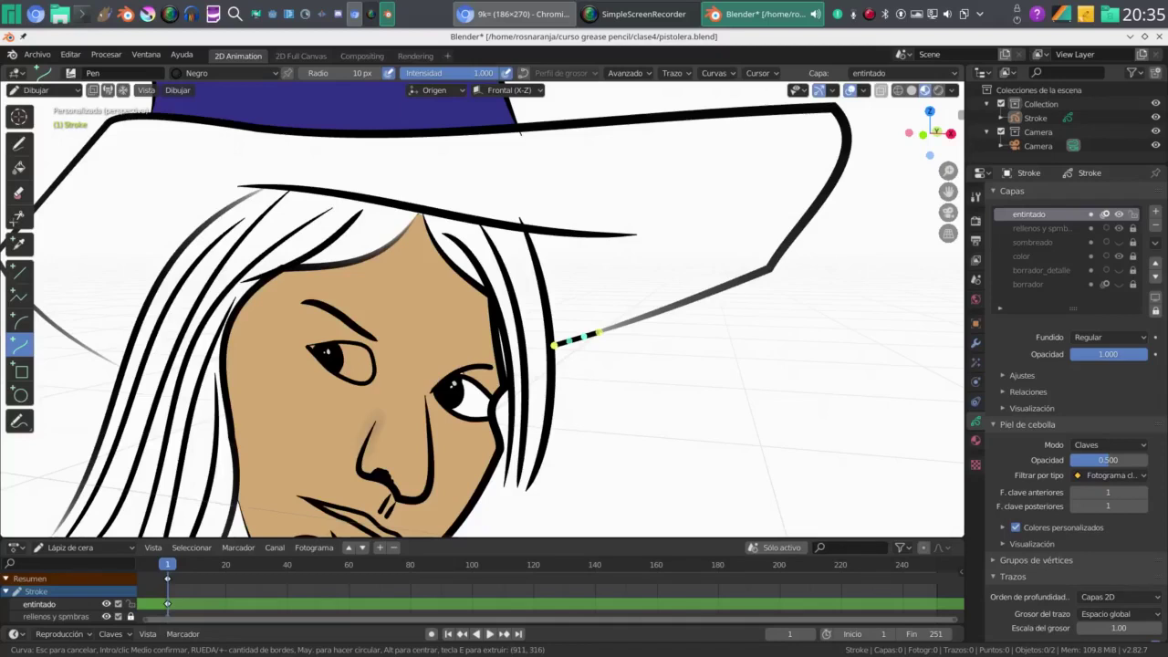
key(Return)
Draw a second short curve closing the gap between the hat brim's left lower edge and the hair
scroll(555, 346, down, 8)
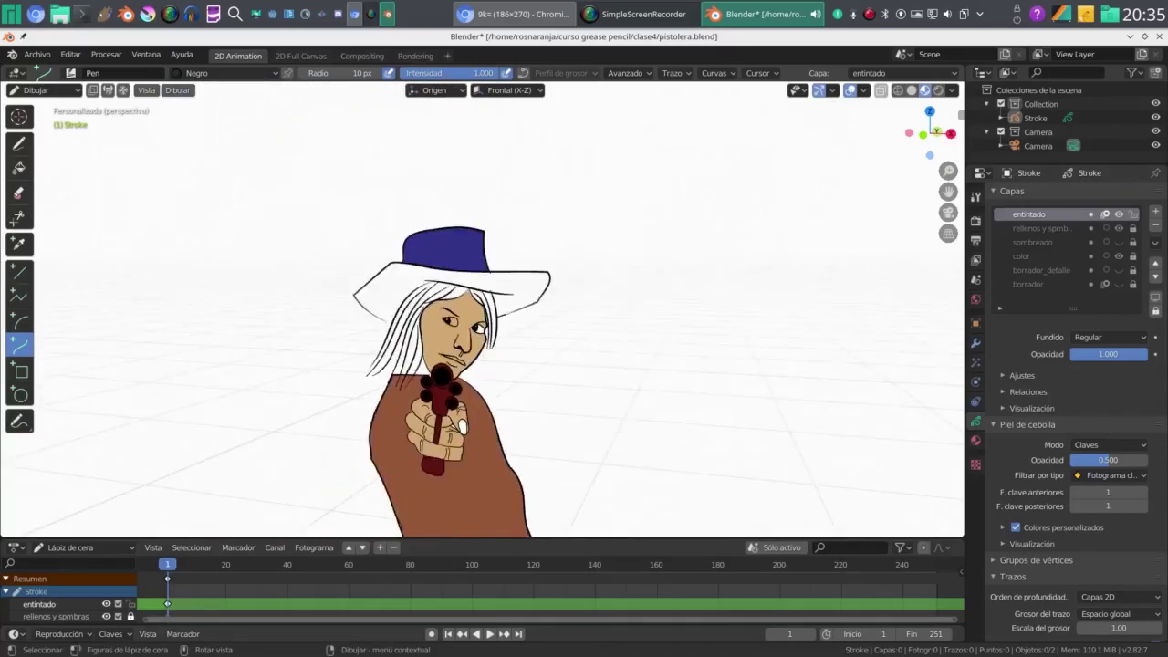
scroll(482, 309, up, 7)
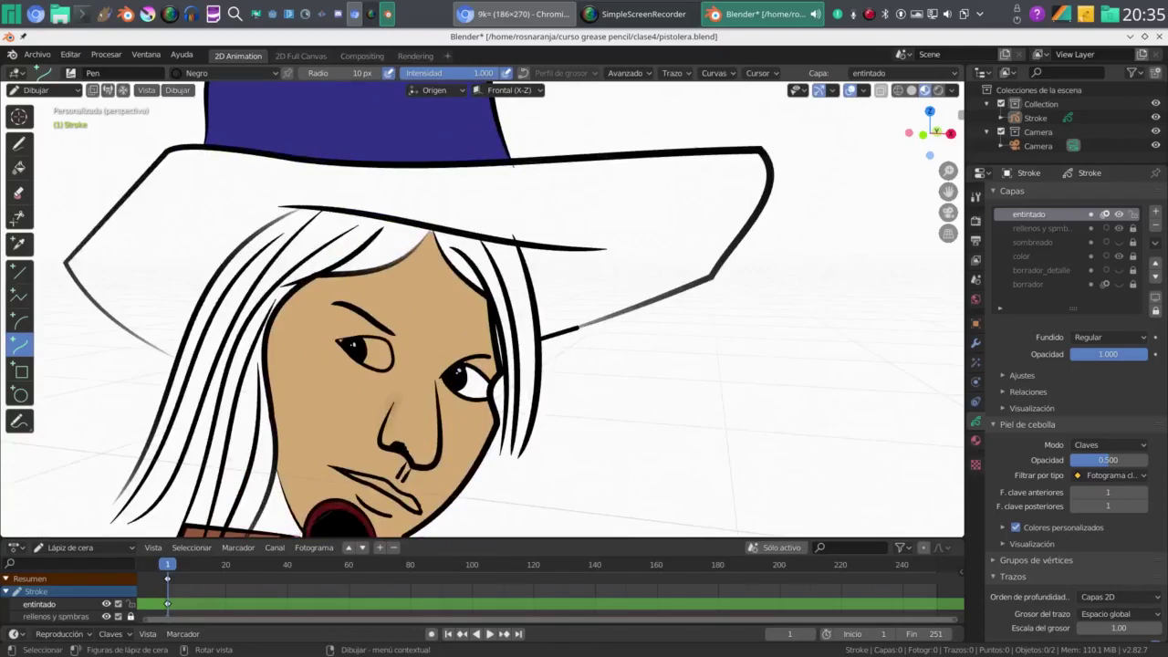
scroll(482, 309, up, 3)
shift+middle_drag(365, 365, 761, 306)
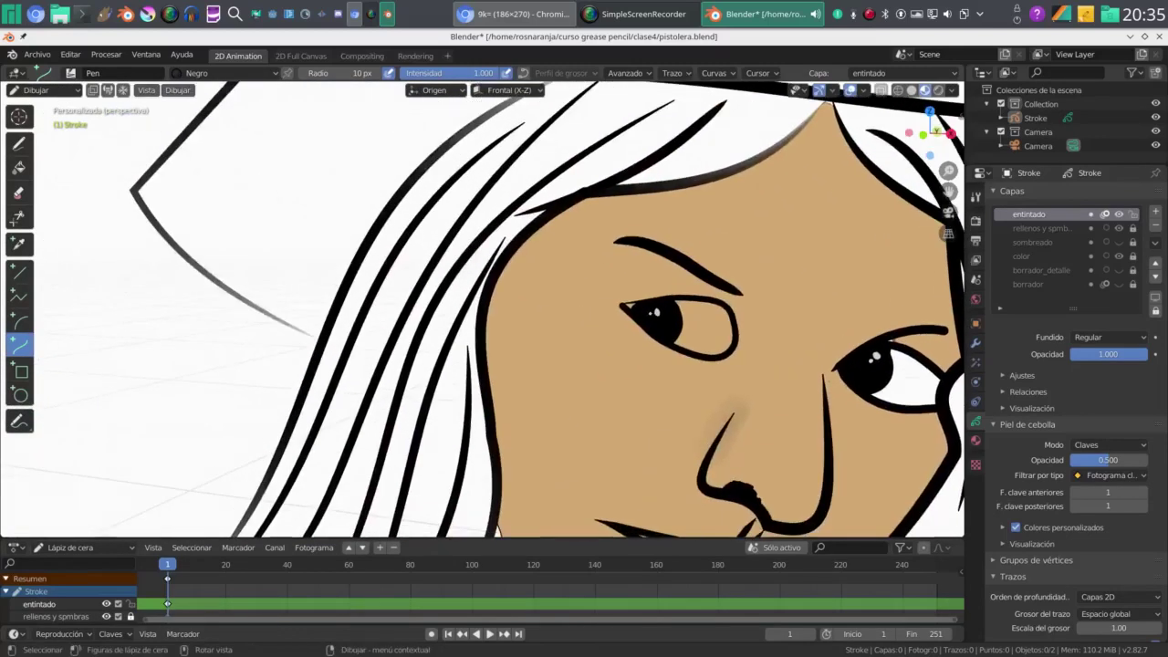
drag(277, 319, 319, 338)
key(Return)
scroll(318, 339, down, 8)
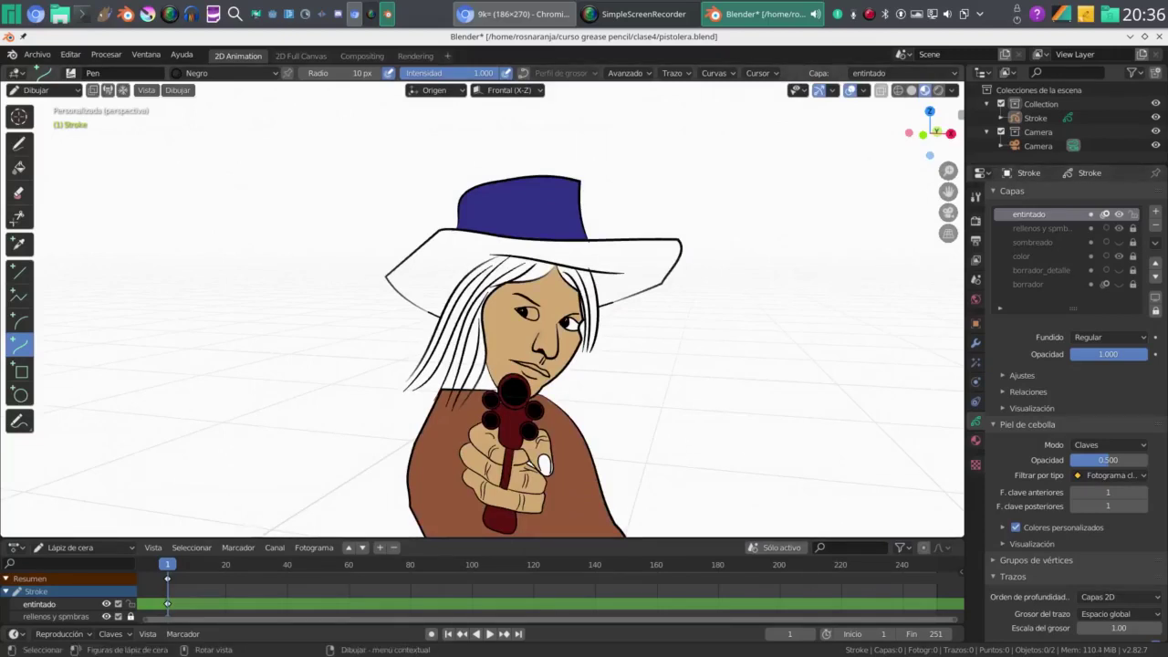
Lock the entintado layer and fill the hat brim on the color layer with the blue Material.006
click(18, 168)
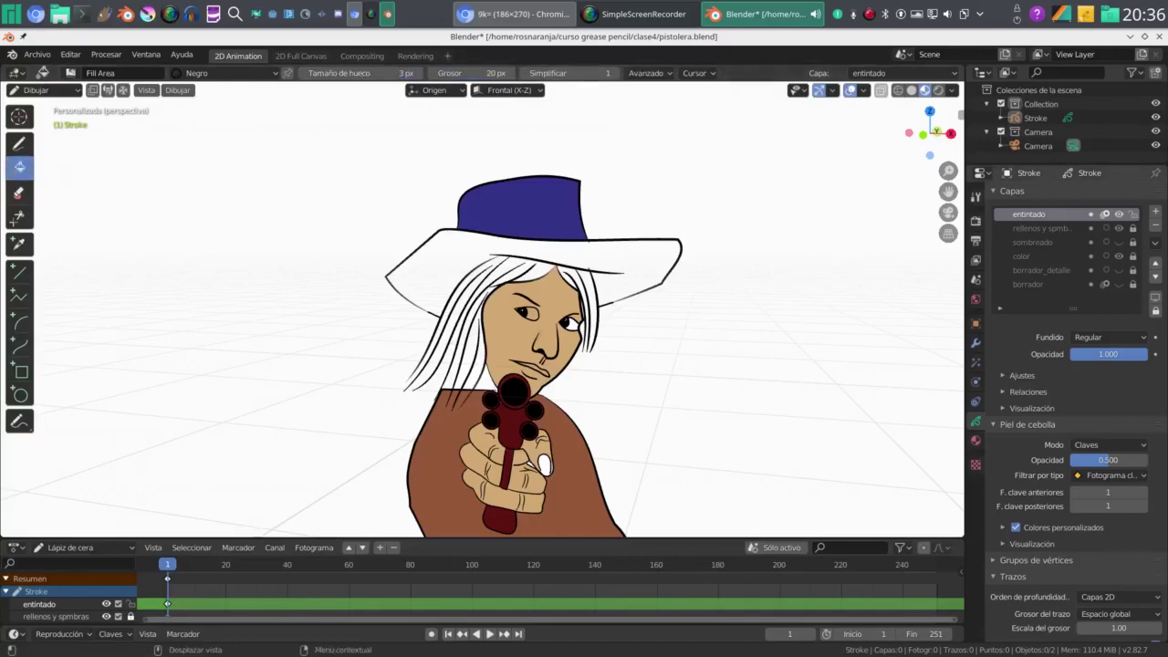
click(1133, 214)
click(1022, 255)
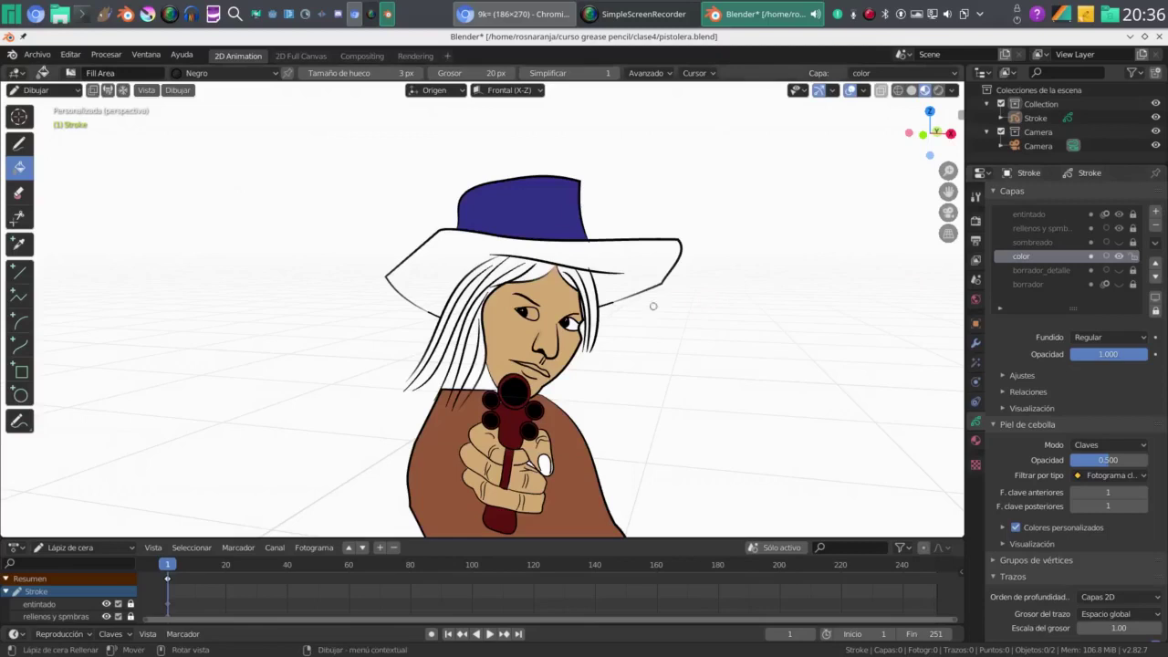
scroll(608, 319, up, 1)
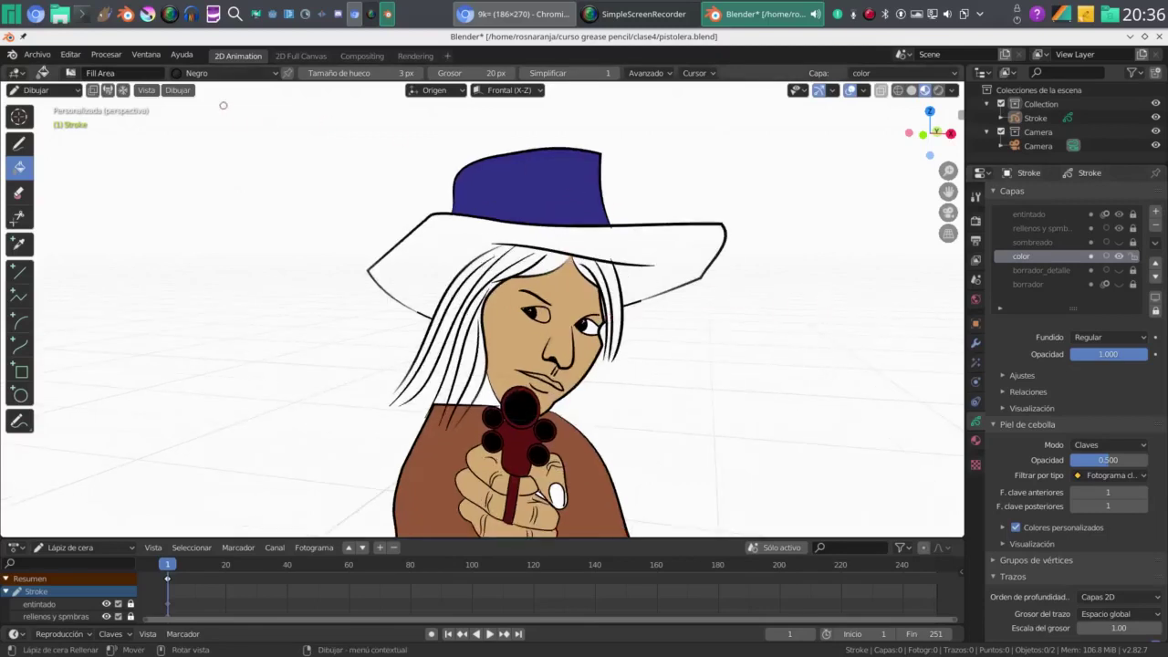
click(223, 73)
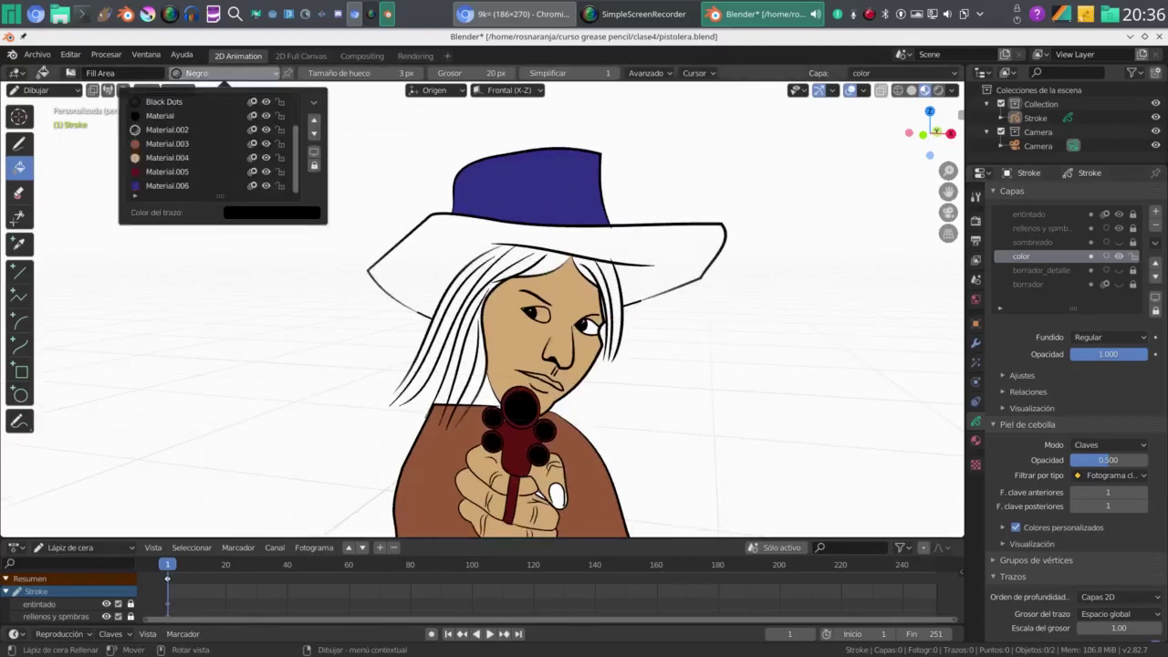
click(167, 185)
click(439, 250)
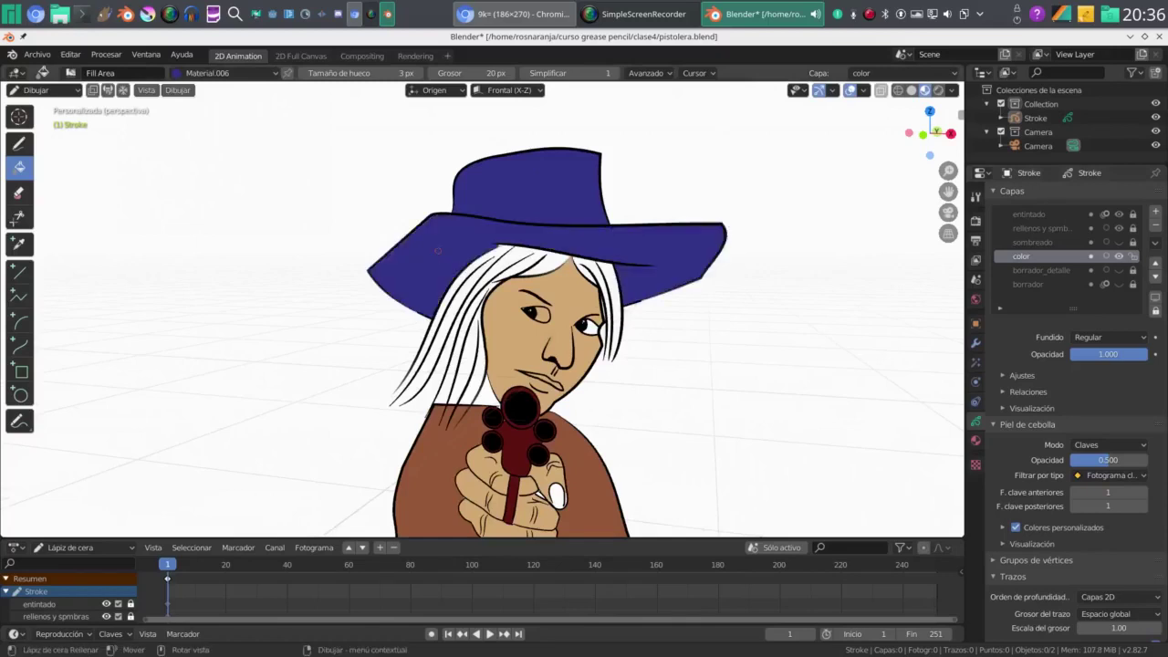
scroll(438, 250, down, 10)
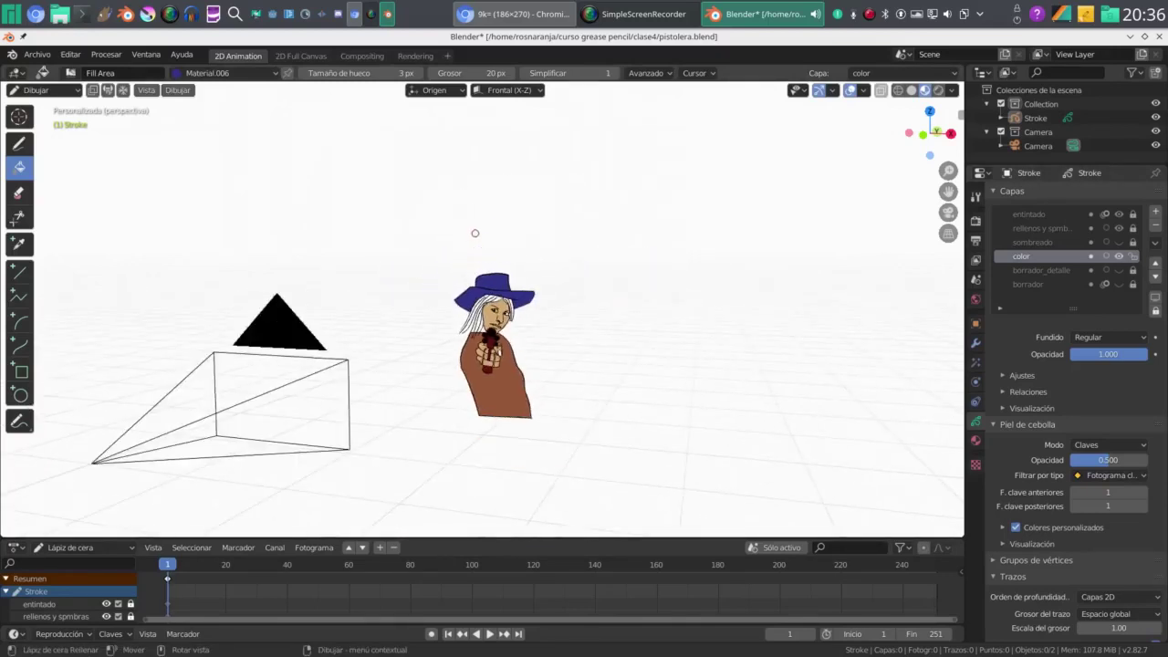
Set the animation's end frame to 40 and move the playhead to frame 40
scroll(498, 230, up, 7)
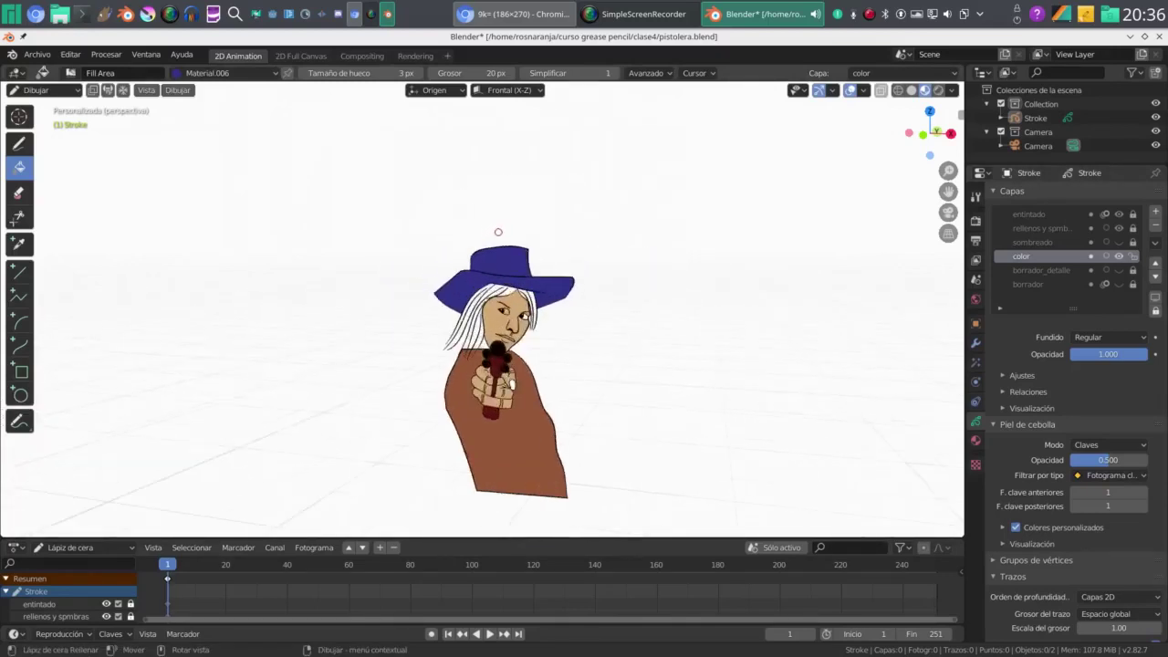
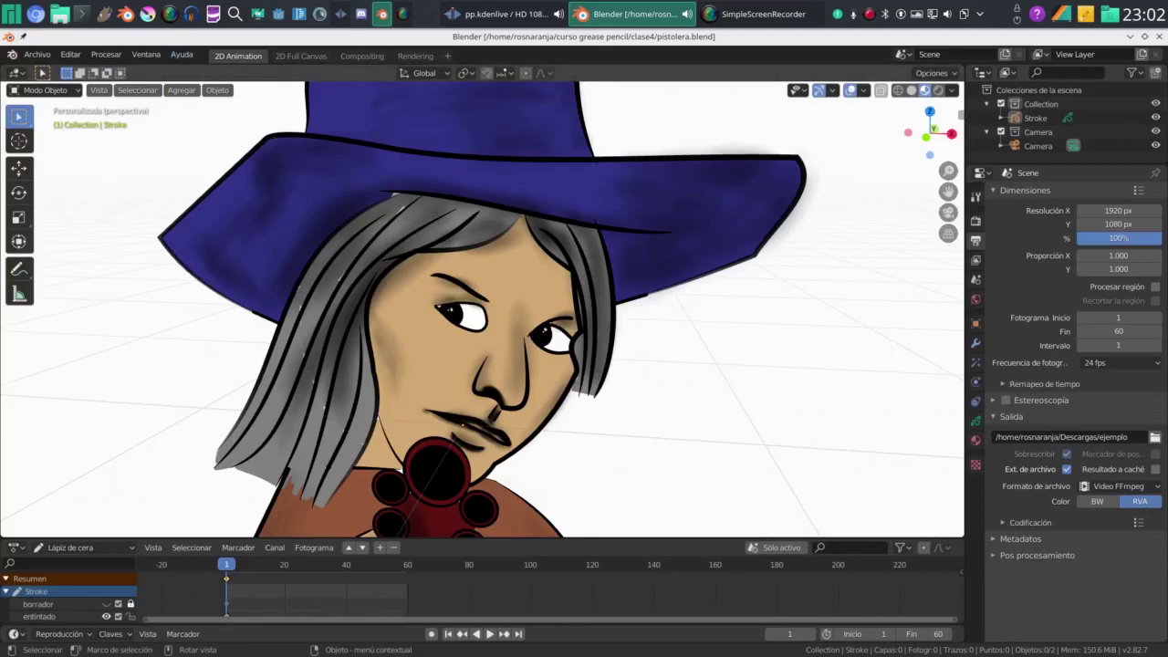
scroll(482, 310, up, 2)
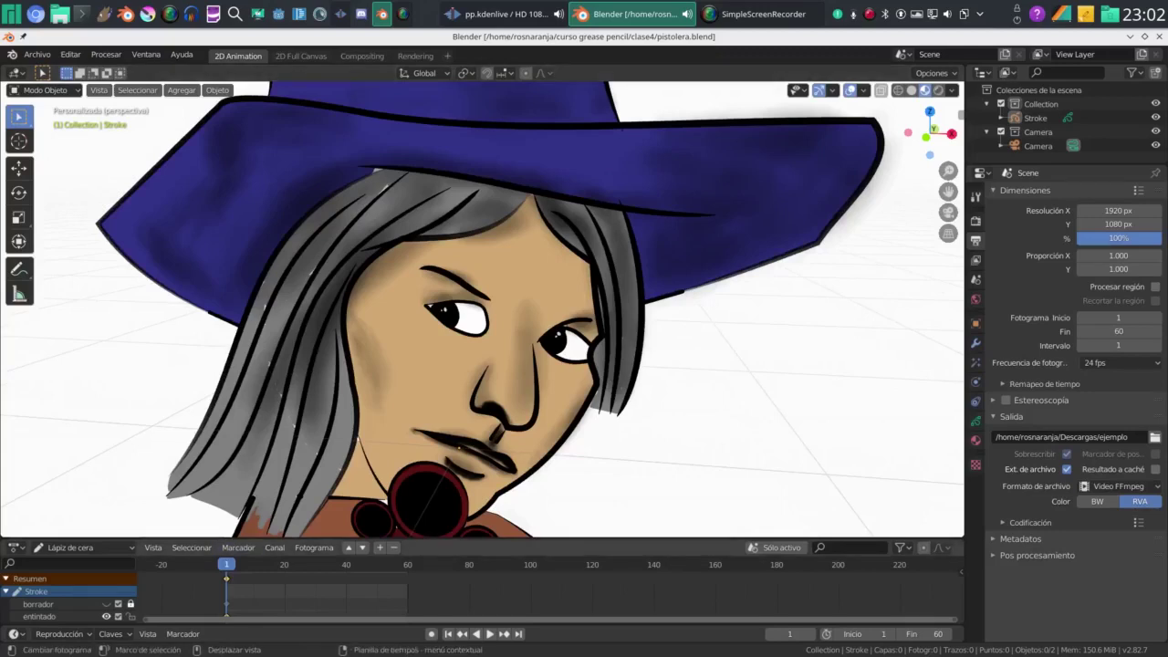
key(shift+Right)
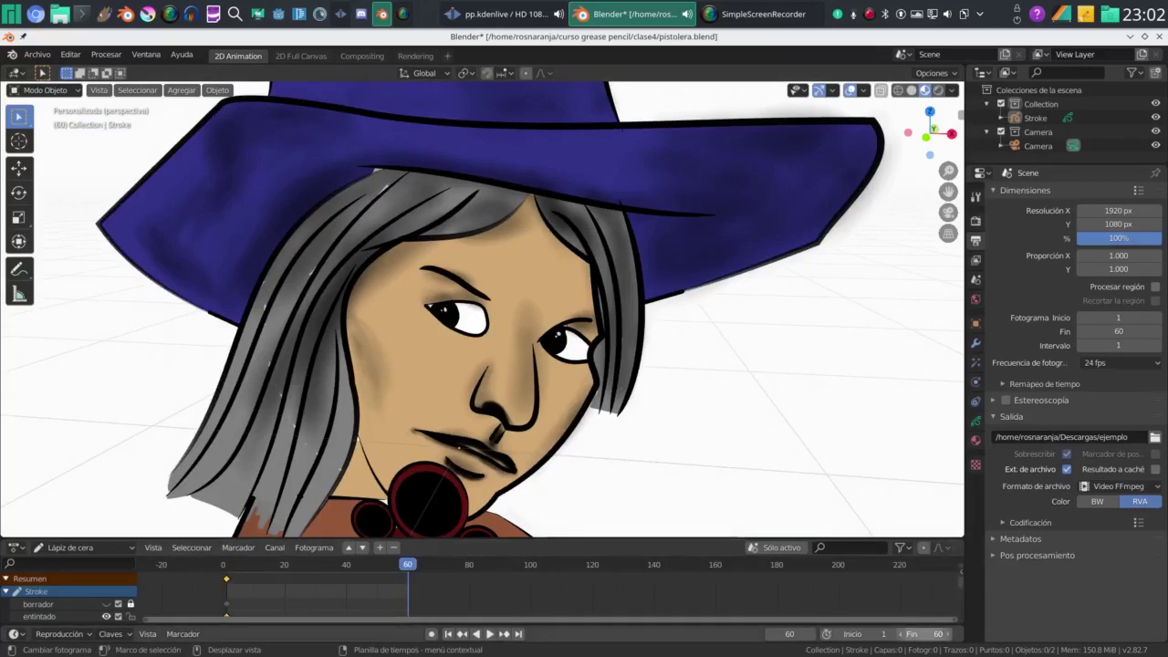
click(925, 633)
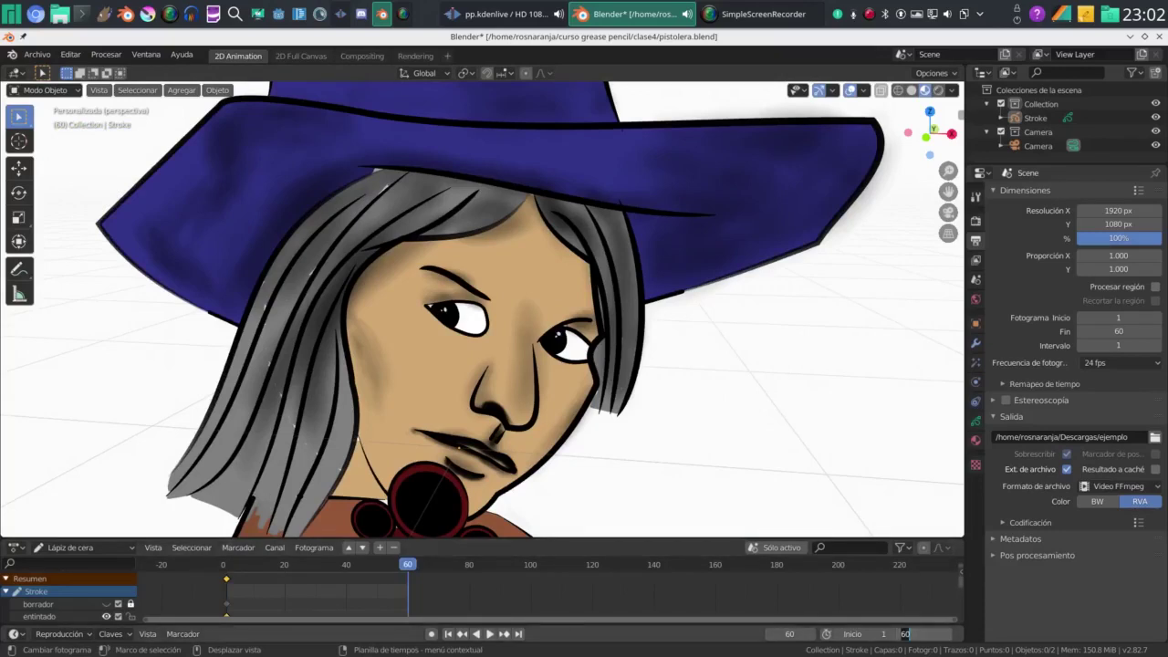
text(40)
key(Return)
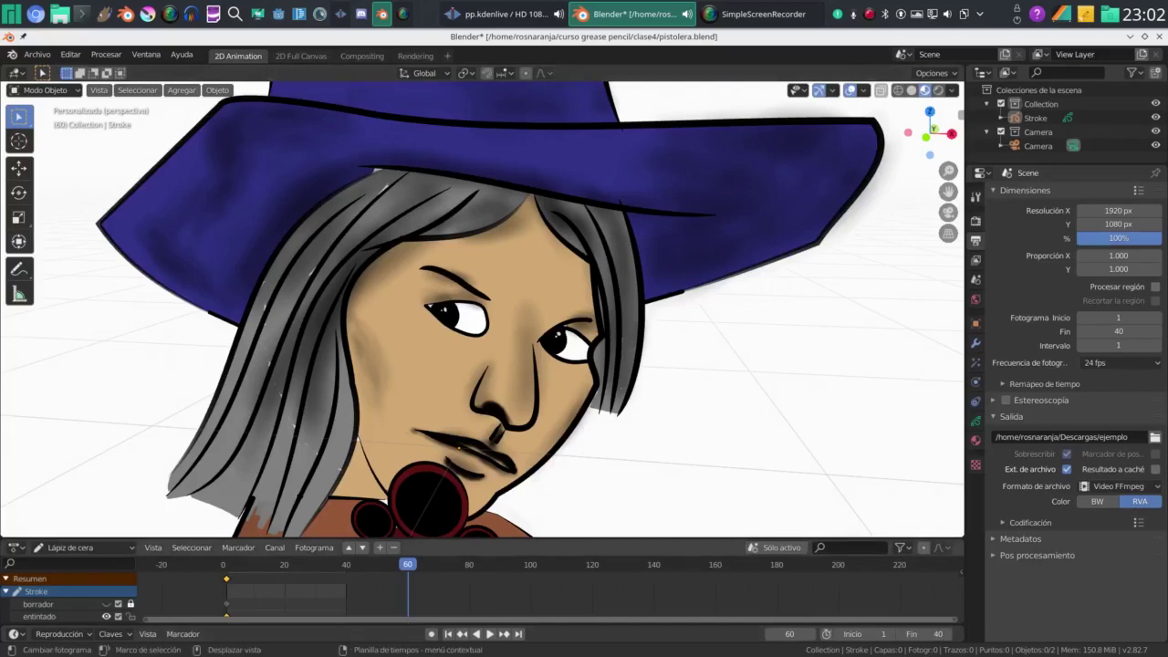
click(343, 565)
click(810, 633)
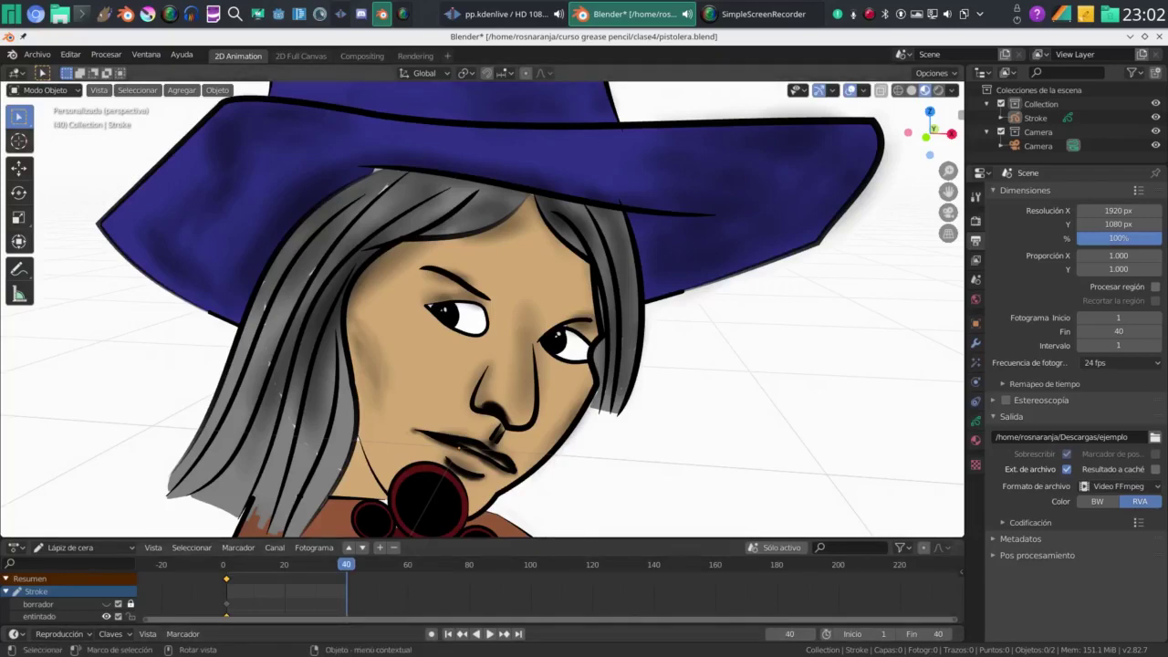
Put the Grease Pencil drawing in Sculpt Mode and make the color layer active
click(44, 91)
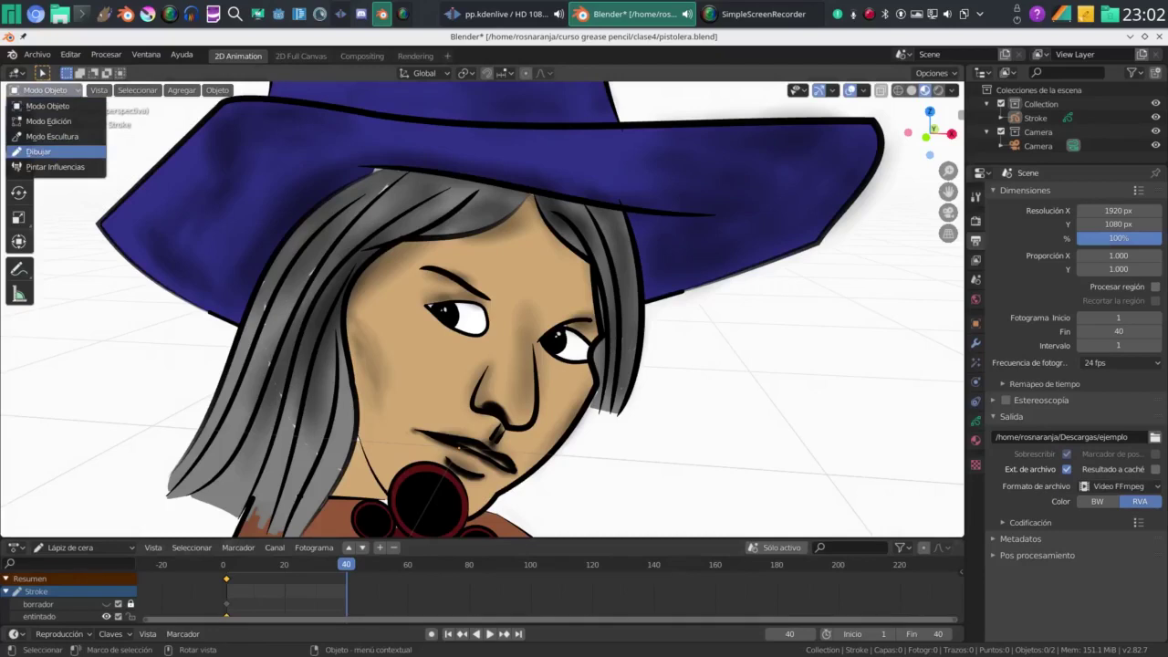
click(52, 136)
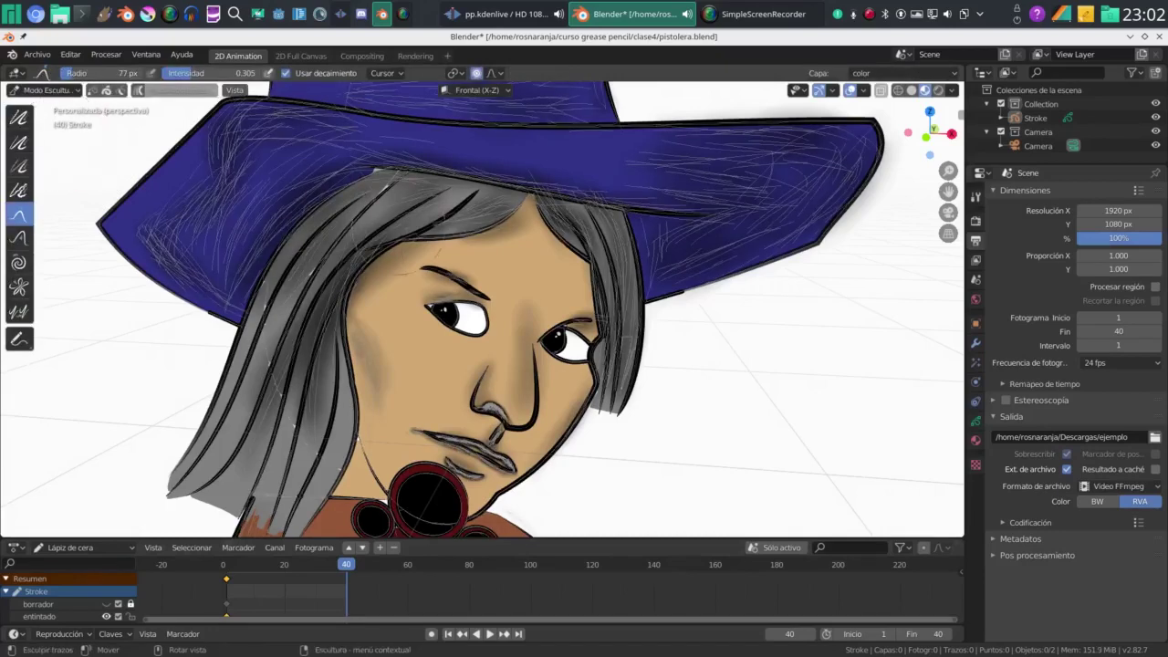
scroll(485, 290, up, 4)
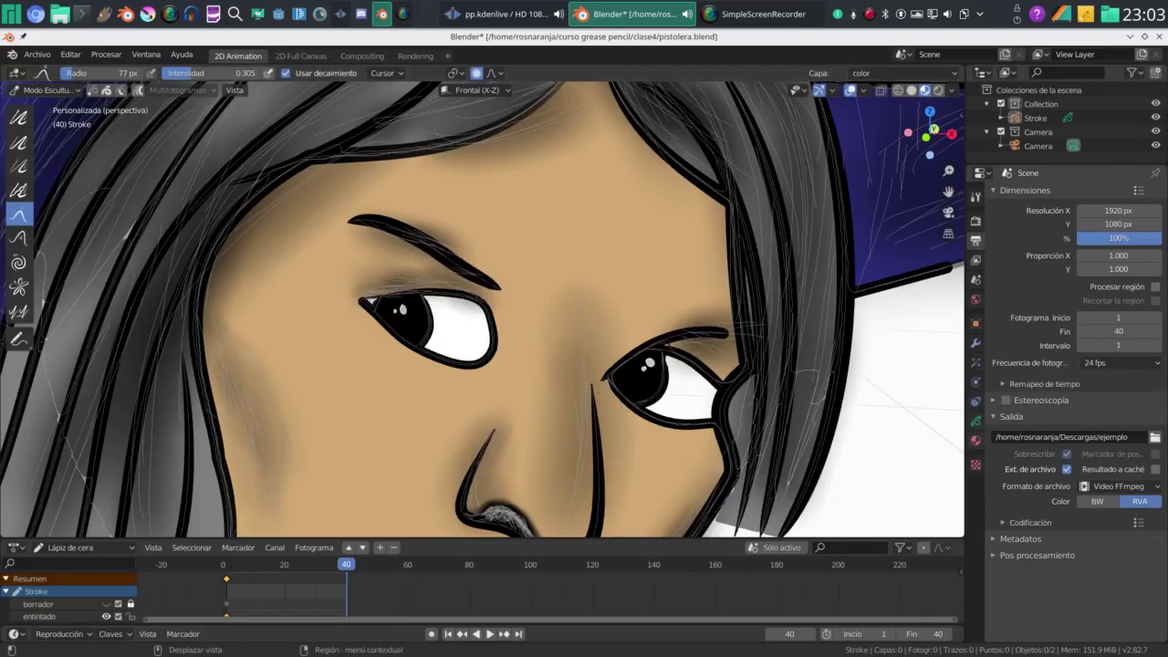
click(976, 421)
click(1041, 252)
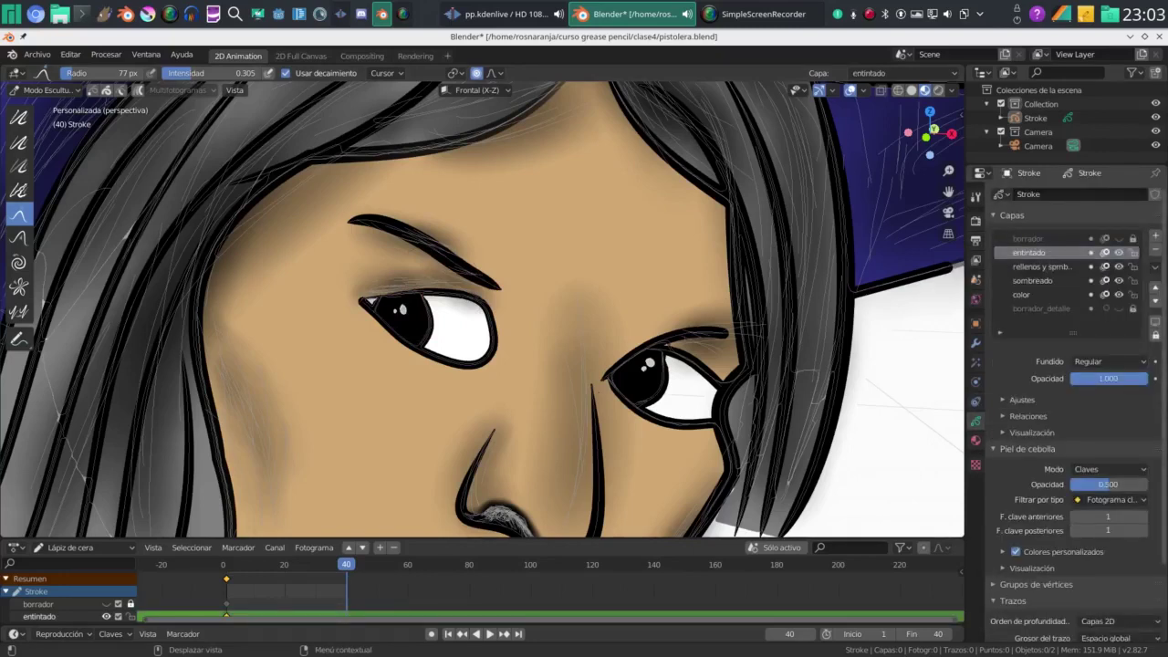
click(1041, 267)
click(1032, 280)
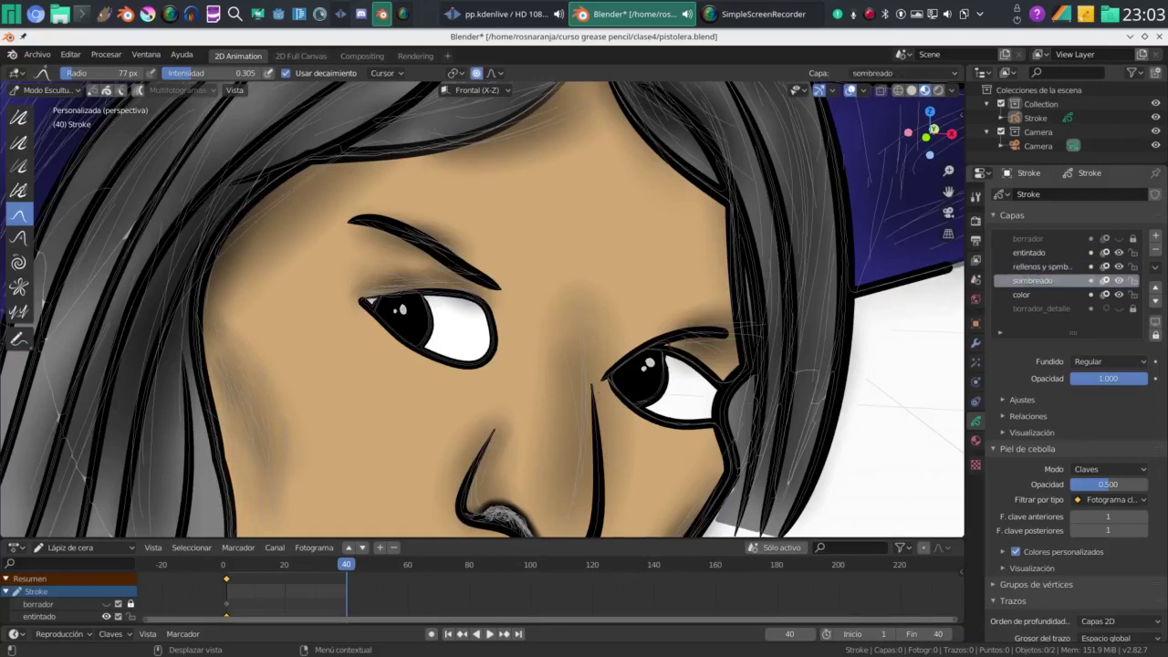
click(1021, 295)
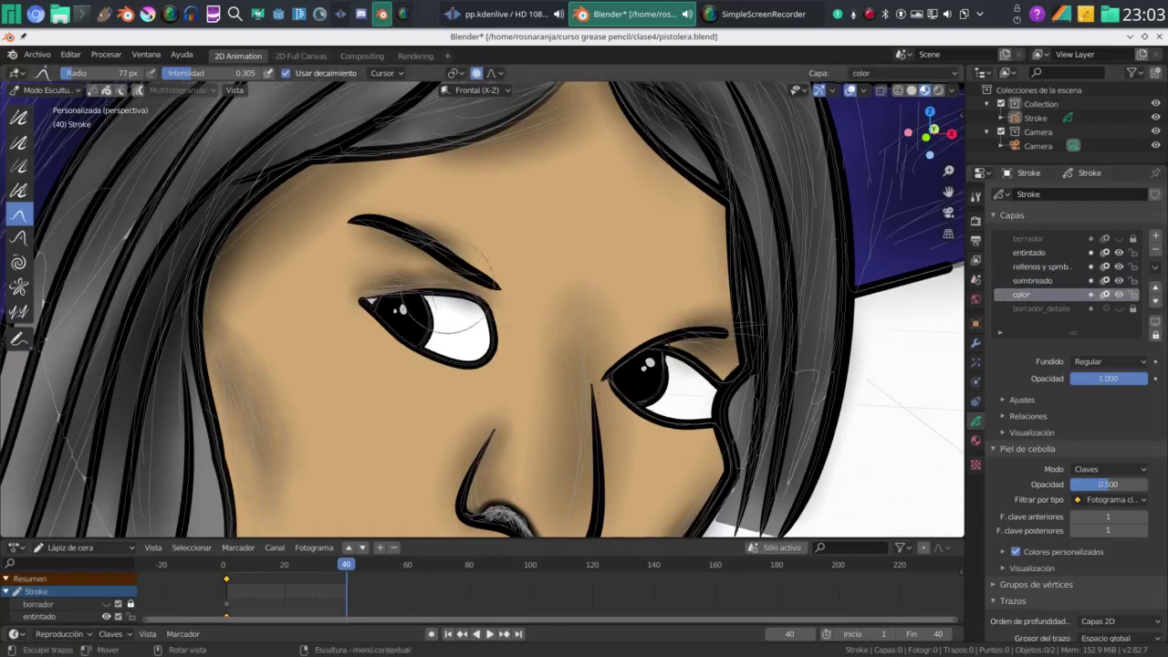
Pull the upper eyelid of the eye on the drawing's left side down at frame 40 with the Grab brush, narrowing the eye
mouse_move(411, 288)
mouse_down()
mouse_move(418, 300)
mouse_move(442, 293)
mouse_move(447, 304)
mouse_move(467, 289)
mouse_move(470, 300)
mouse_up()
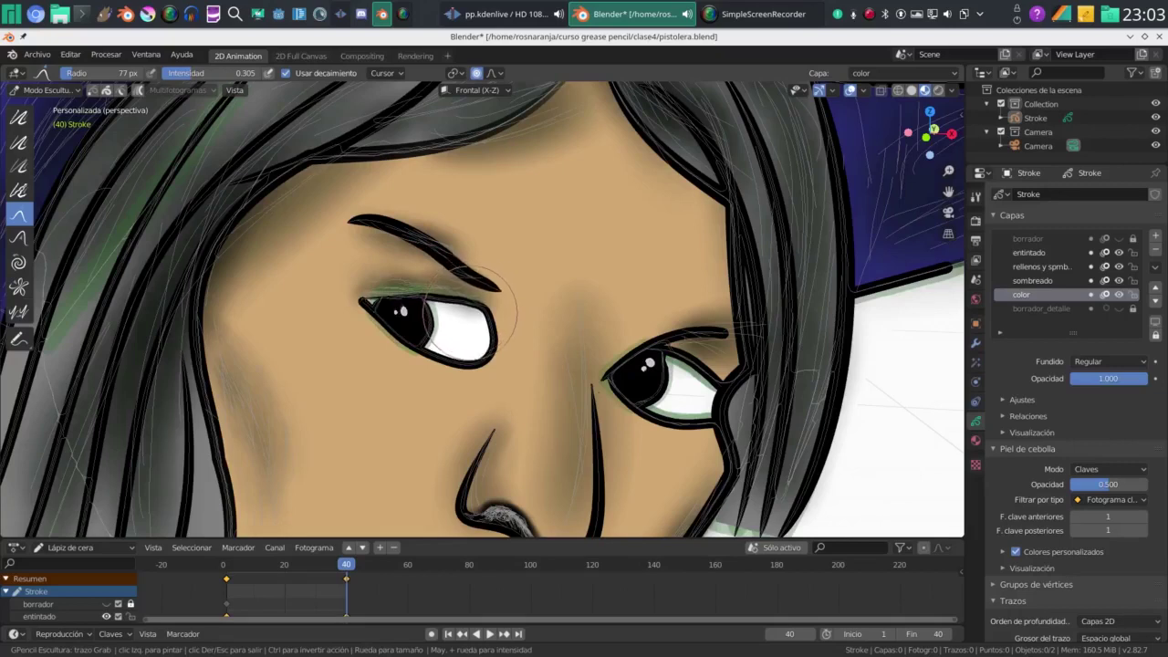
mouse_move(470, 331)
mouse_down()
mouse_move(482, 314)
mouse_move(472, 334)
mouse_move(464, 326)
mouse_up()
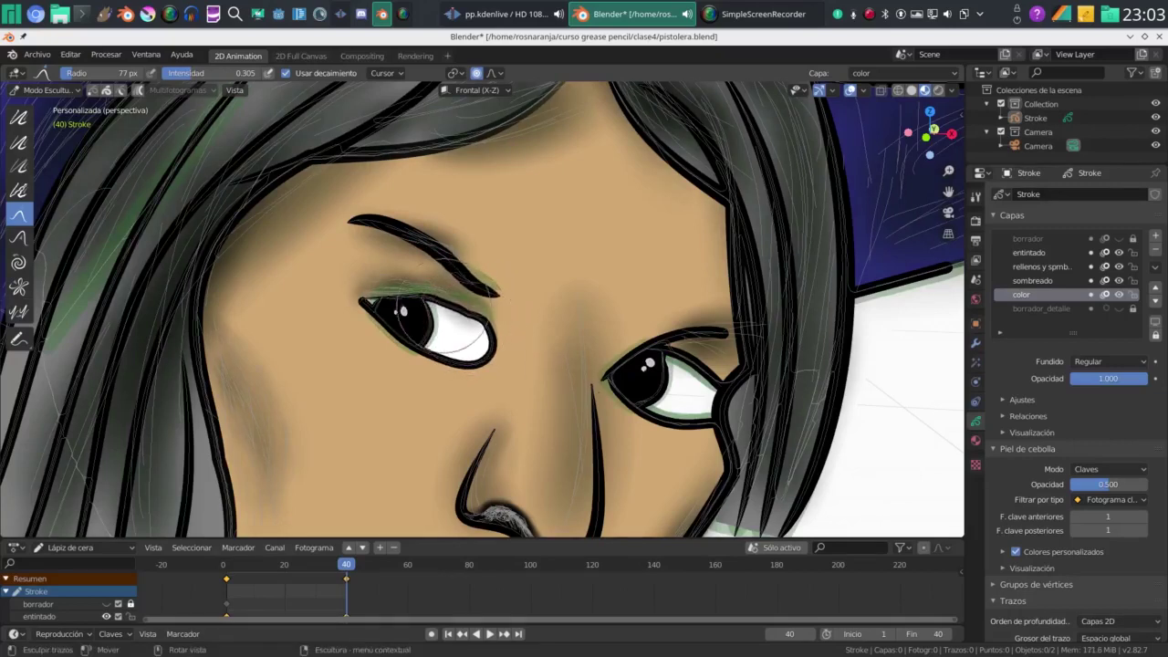
drag(424, 294, 484, 334)
drag(429, 308, 429, 315)
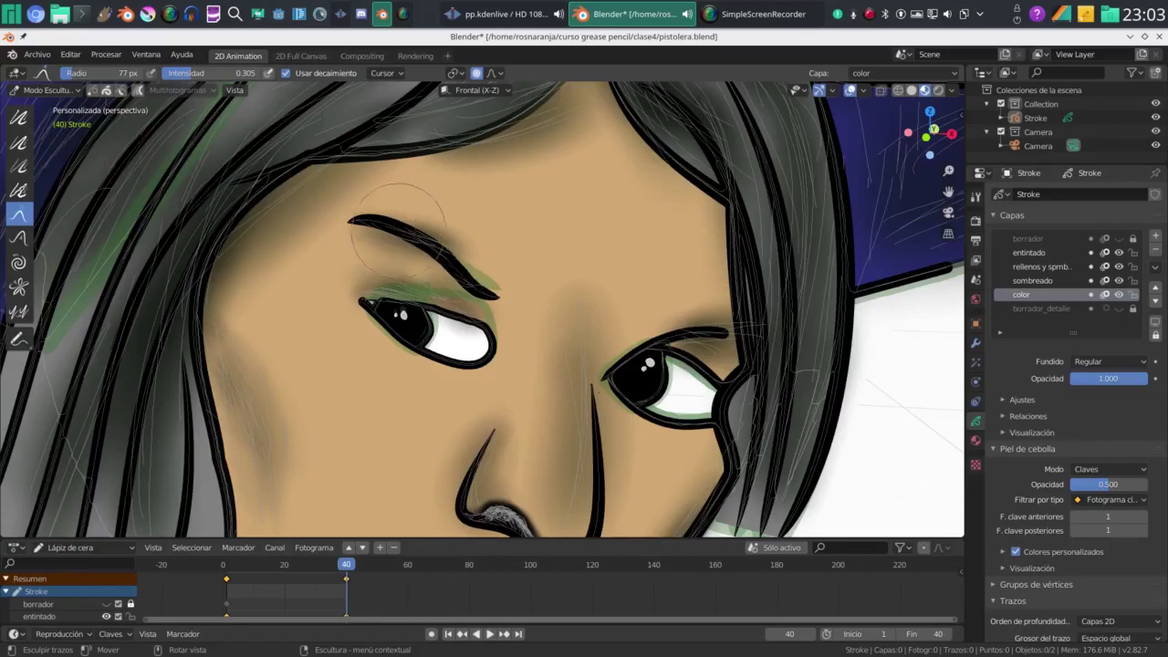
Pull the eyebrow above the narrowed eye down and flatten its arch with the Grab brush
middle_drag(447, 223, 413, 242)
scroll(419, 253, down, 1)
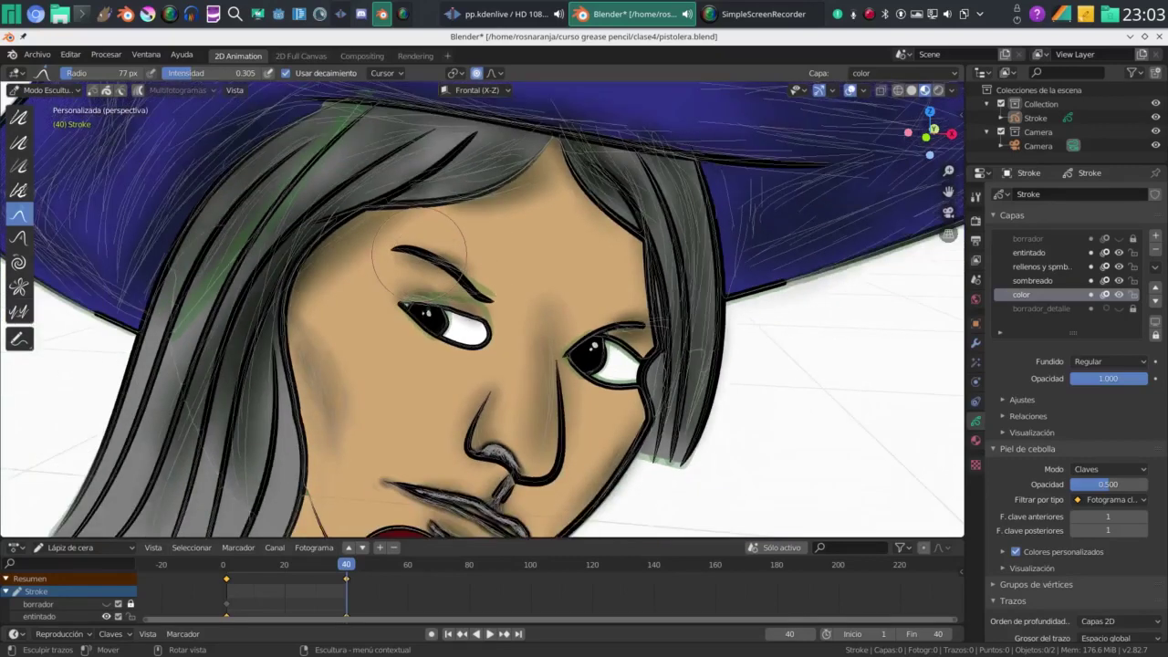
scroll(419, 255, up, 1)
mouse_move(419, 248)
mouse_down()
mouse_move(420, 272)
mouse_move(443, 270)
mouse_move(441, 290)
mouse_move(463, 278)
mouse_up()
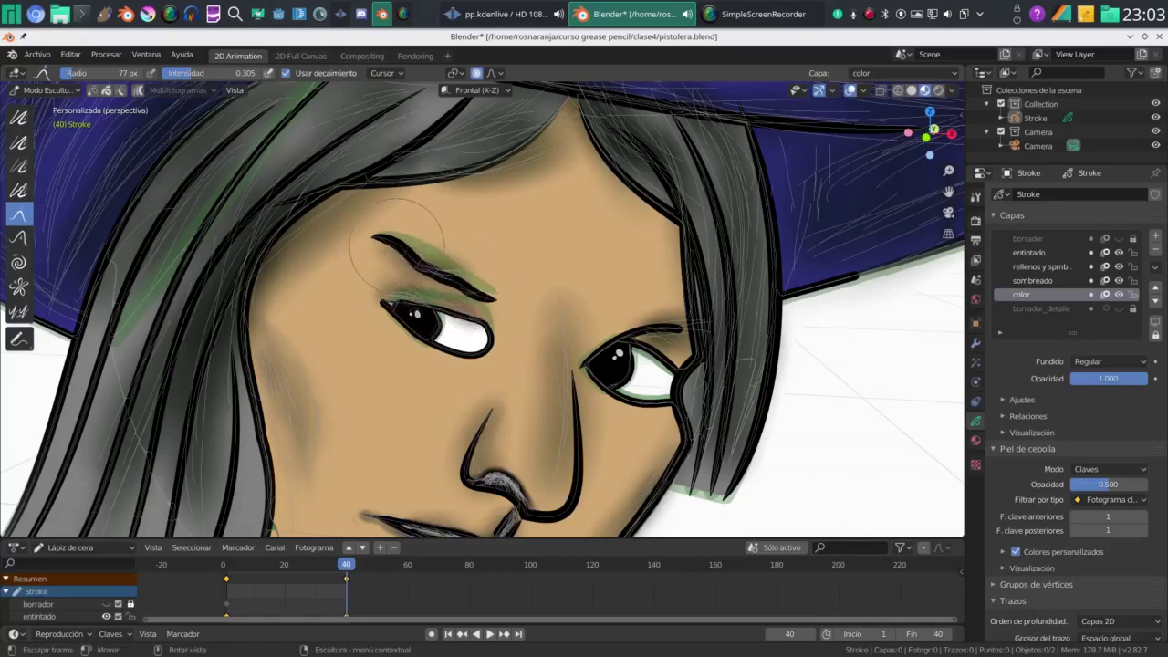
mouse_move(384, 242)
mouse_down()
mouse_move(370, 285)
mouse_move(354, 262)
mouse_move(339, 313)
mouse_up()
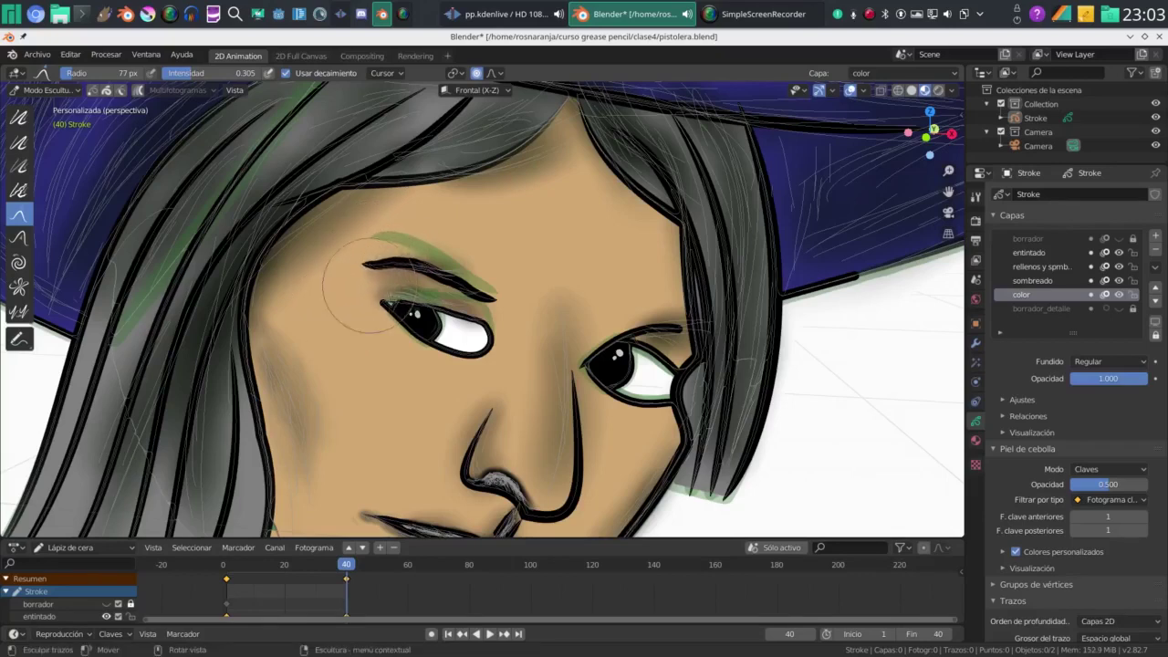
drag(401, 262, 398, 280)
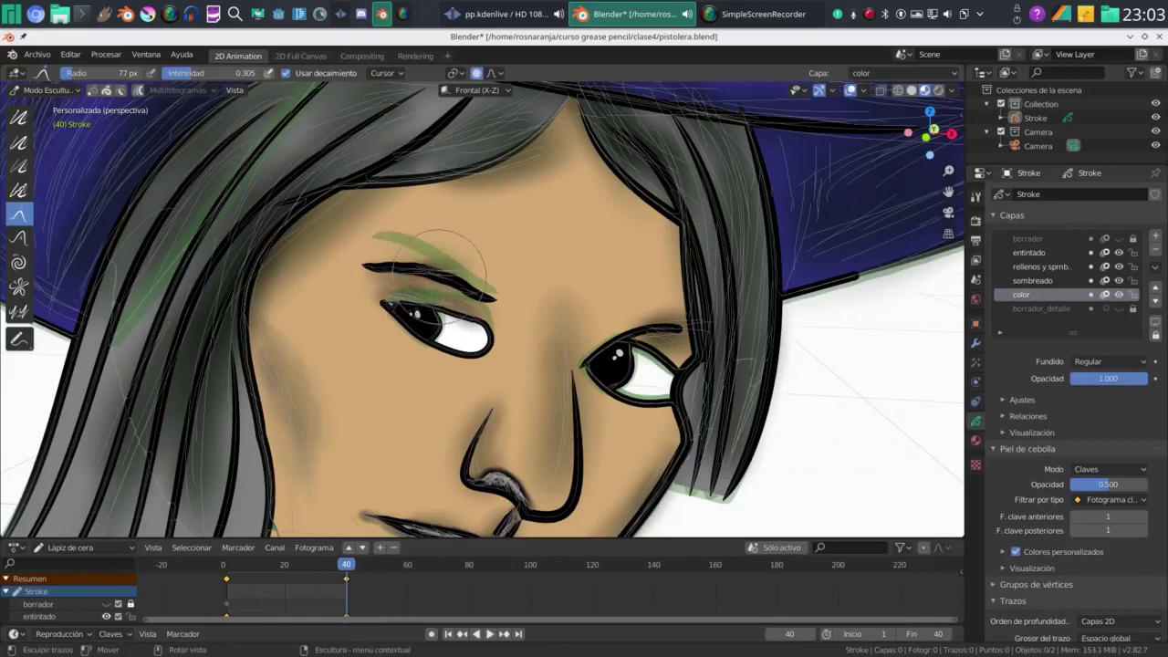
click(19, 117)
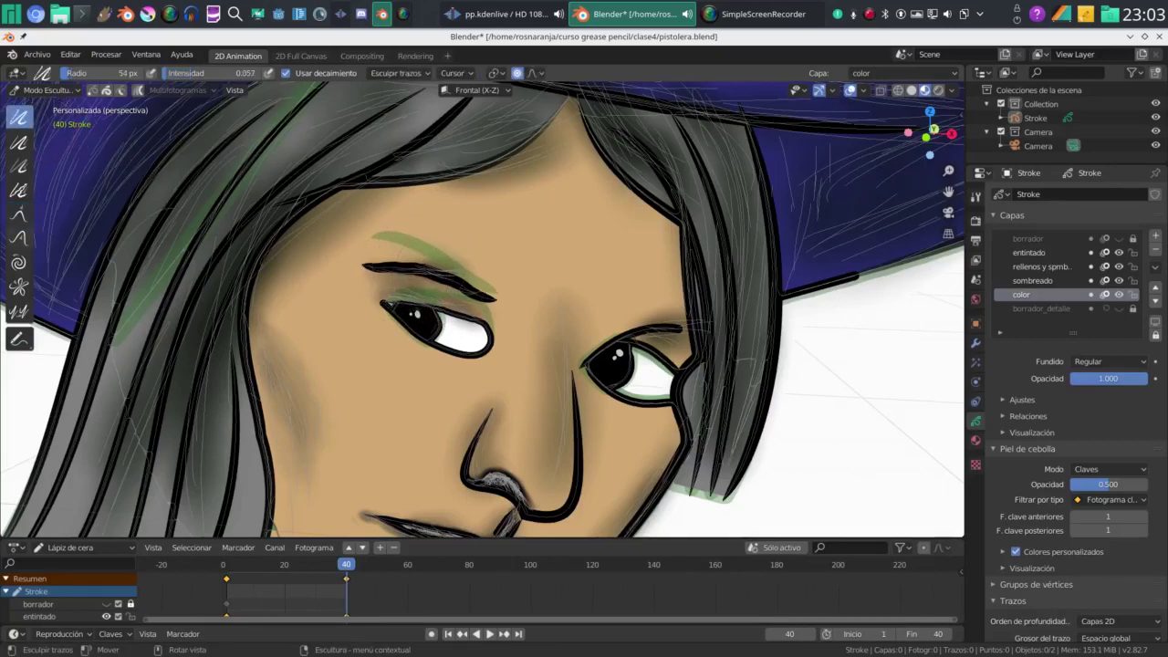
click(19, 237)
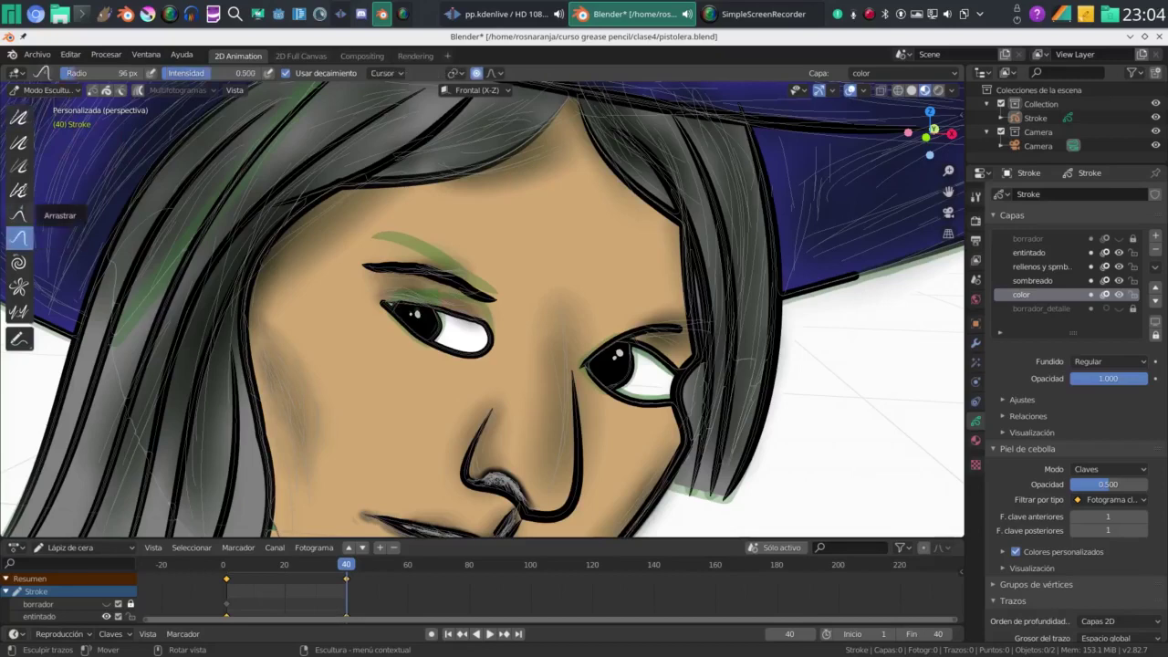
click(19, 214)
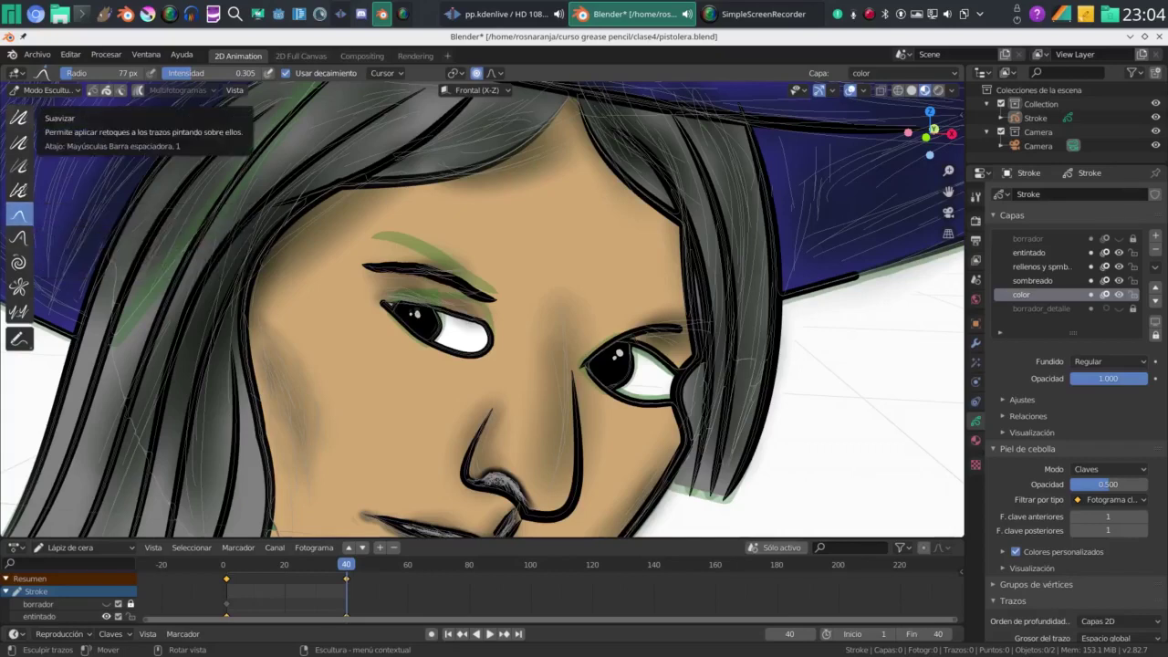
Smooth the lowered eyebrow from end to end with the Smooth brush
click(19, 116)
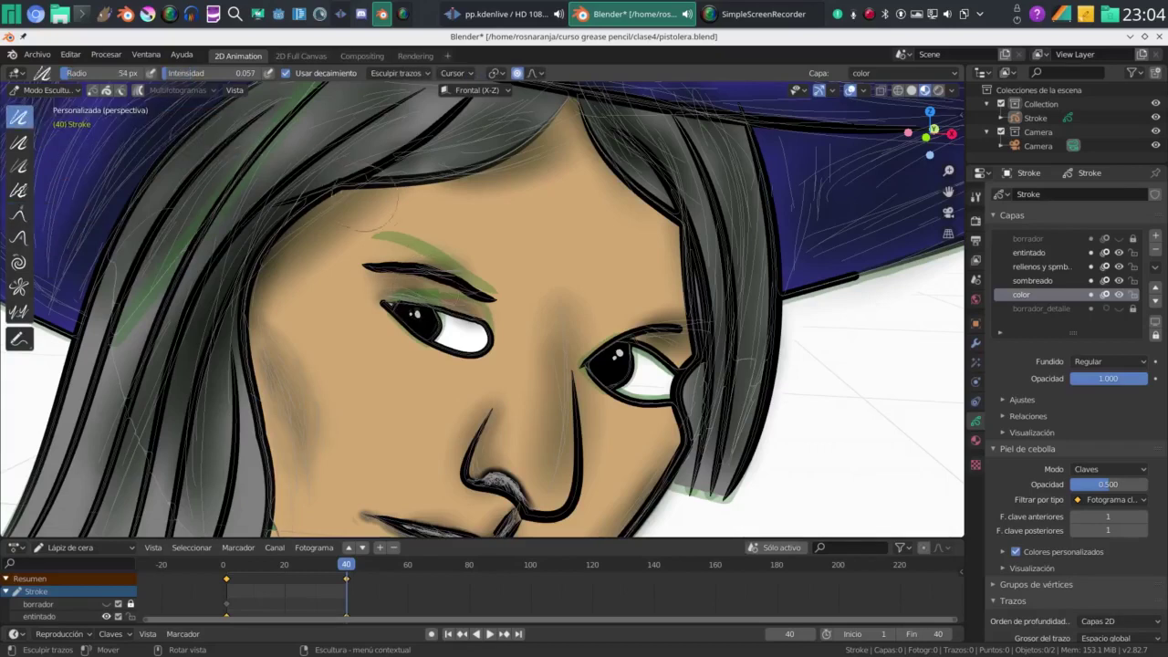
scroll(383, 208, up, 1)
drag(350, 258, 365, 256)
drag(489, 284, 493, 242)
Raise the Smooth brush's intensity to 0.095 and smooth the lowered eyebrow again
key(shift)
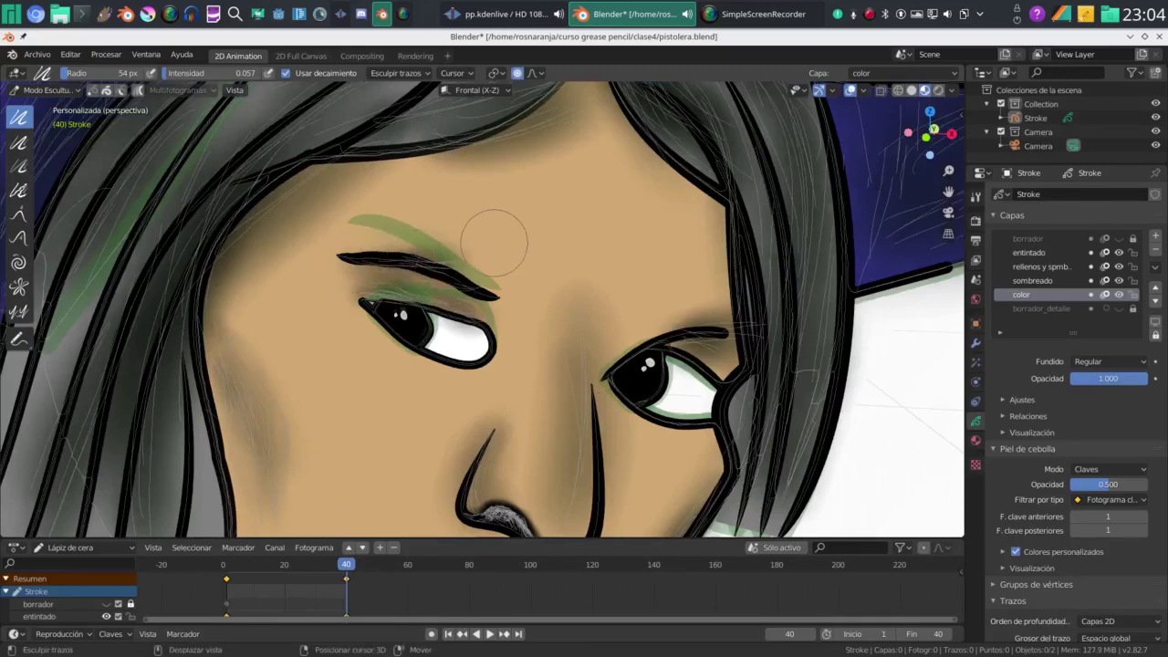
key(shift+f)
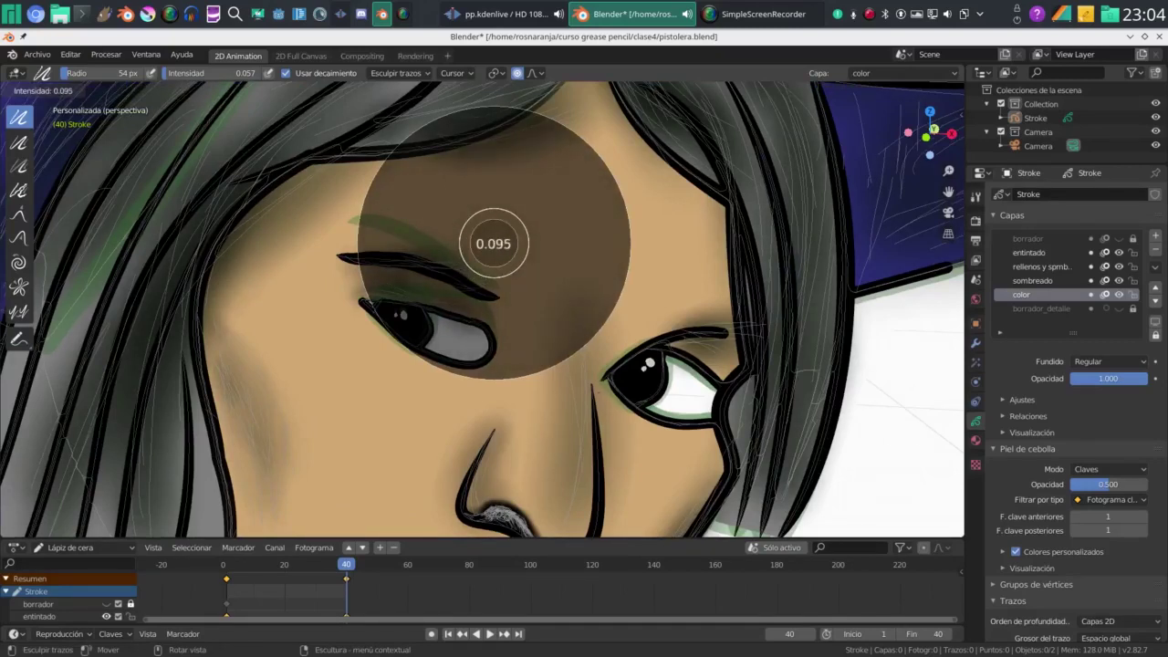
click(529, 243)
drag(350, 254, 363, 261)
mouse_move(480, 298)
mouse_down()
mouse_move(495, 305)
mouse_move(411, 269)
mouse_up()
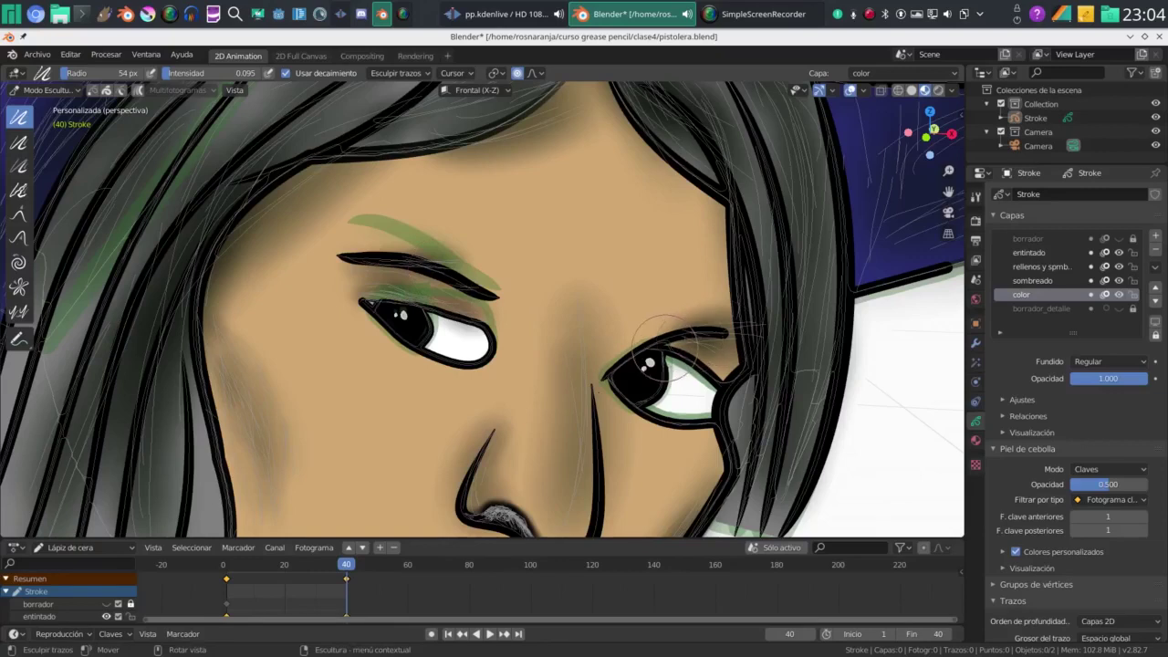
Smooth the upper eyelid of the narrowed eye down to its inner corner
scroll(438, 328, up, 3)
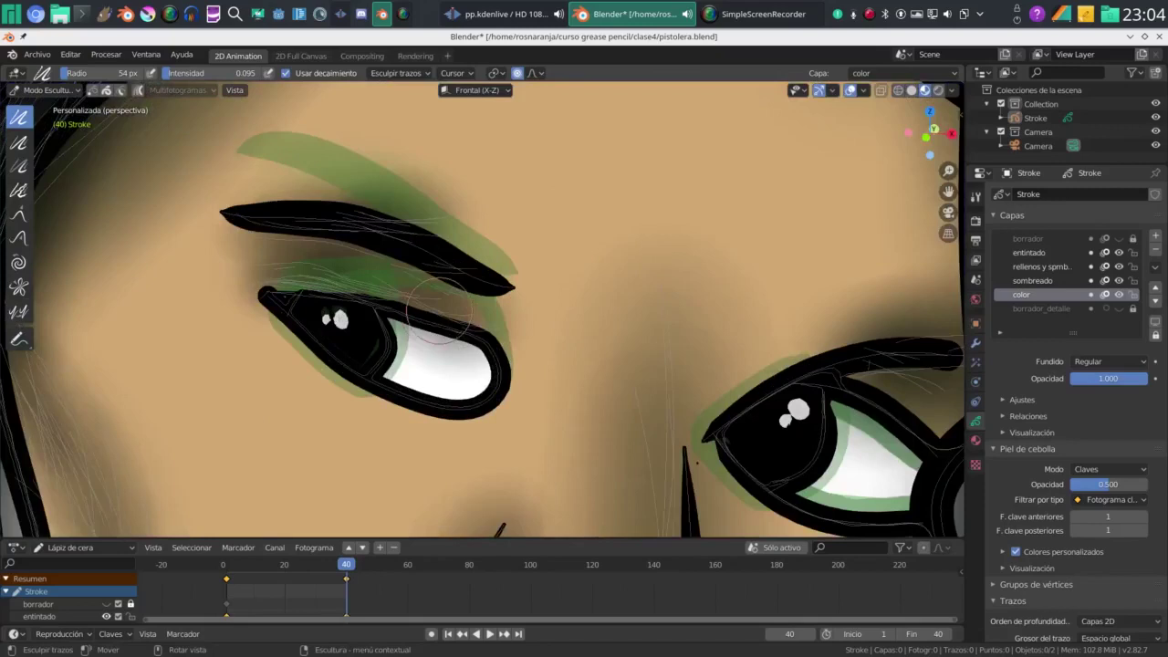
mouse_move(470, 349)
mouse_down()
mouse_move(436, 345)
mouse_move(425, 326)
mouse_move(303, 302)
mouse_move(470, 351)
mouse_move(502, 327)
mouse_up()
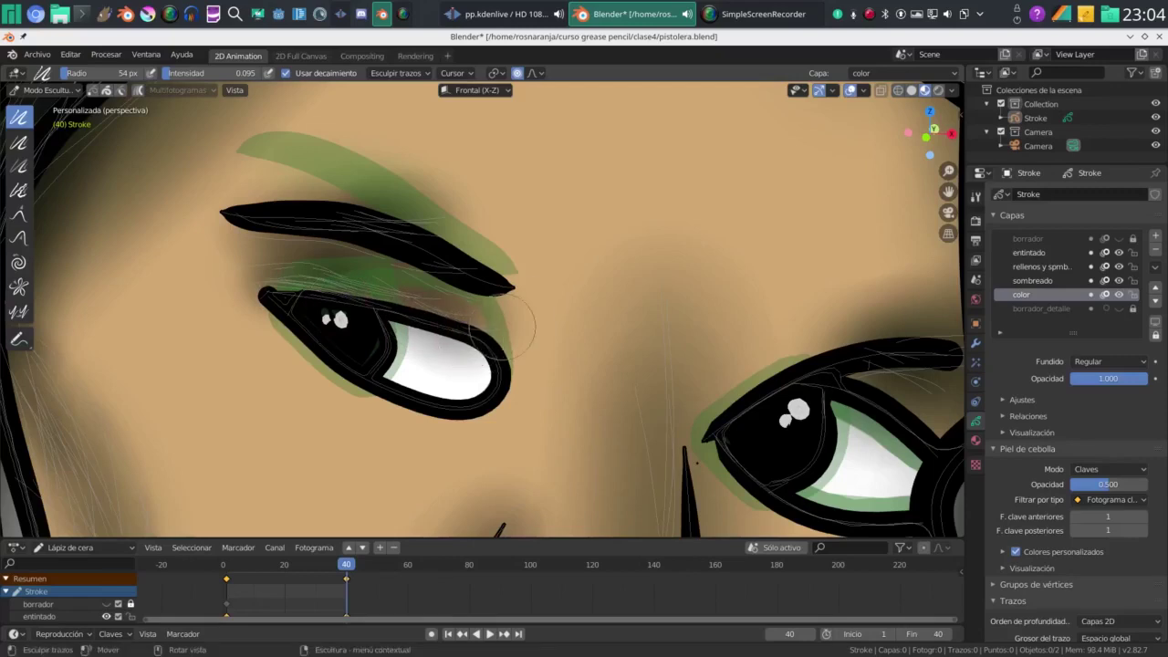
scroll(515, 323, down, 4)
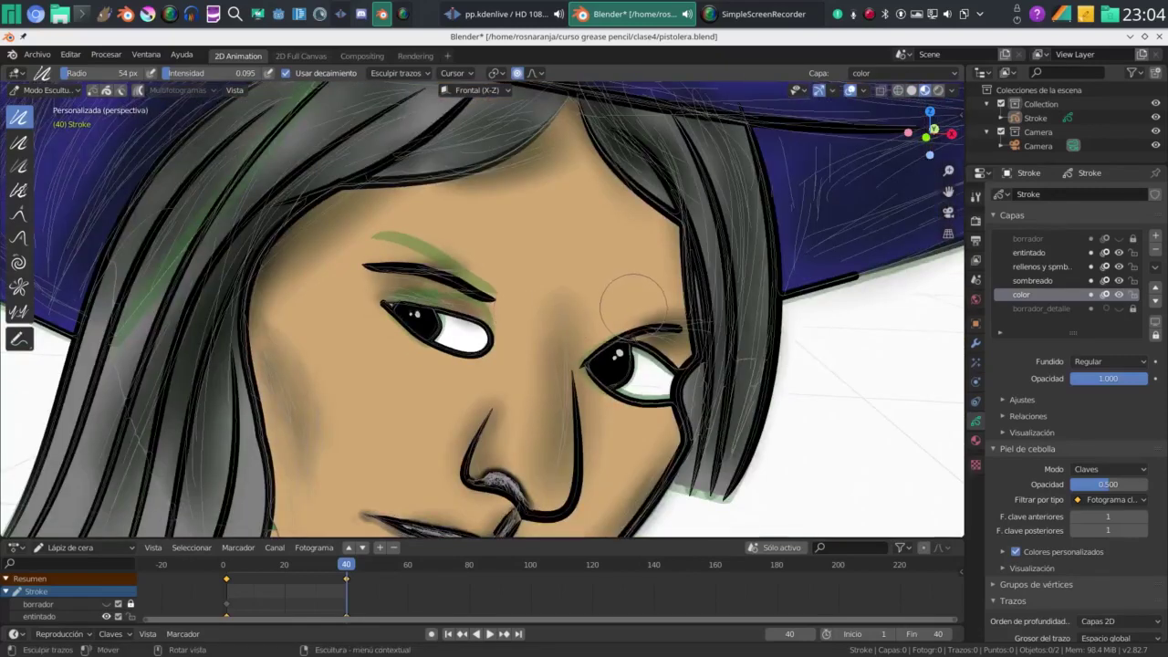
Pull the eyebrow and upper eyelid of the far eye beside the hair down with the Grab brush to narrow the eye
scroll(630, 308, up, 3)
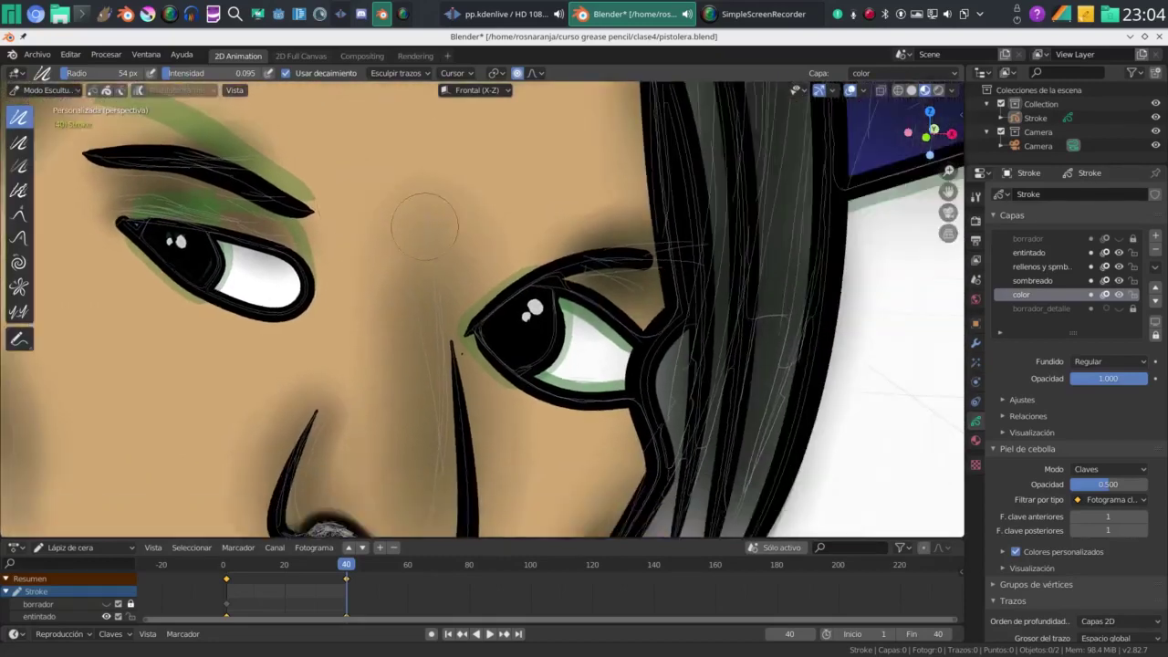
shift+middle_drag(424, 226, 360, 202)
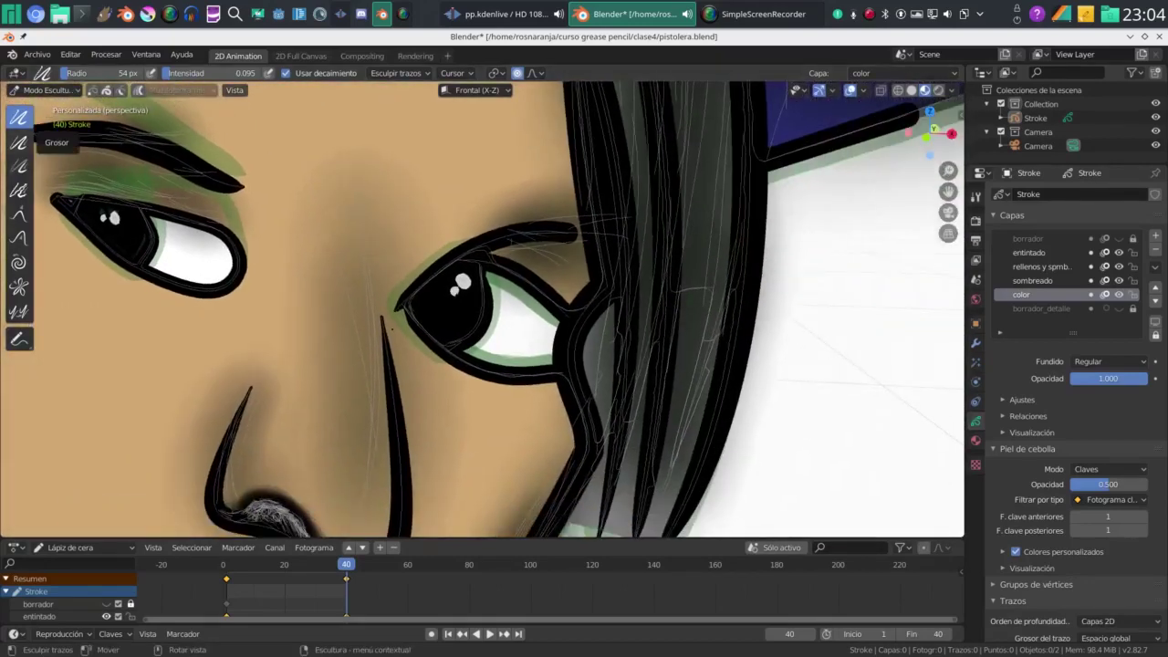
click(19, 237)
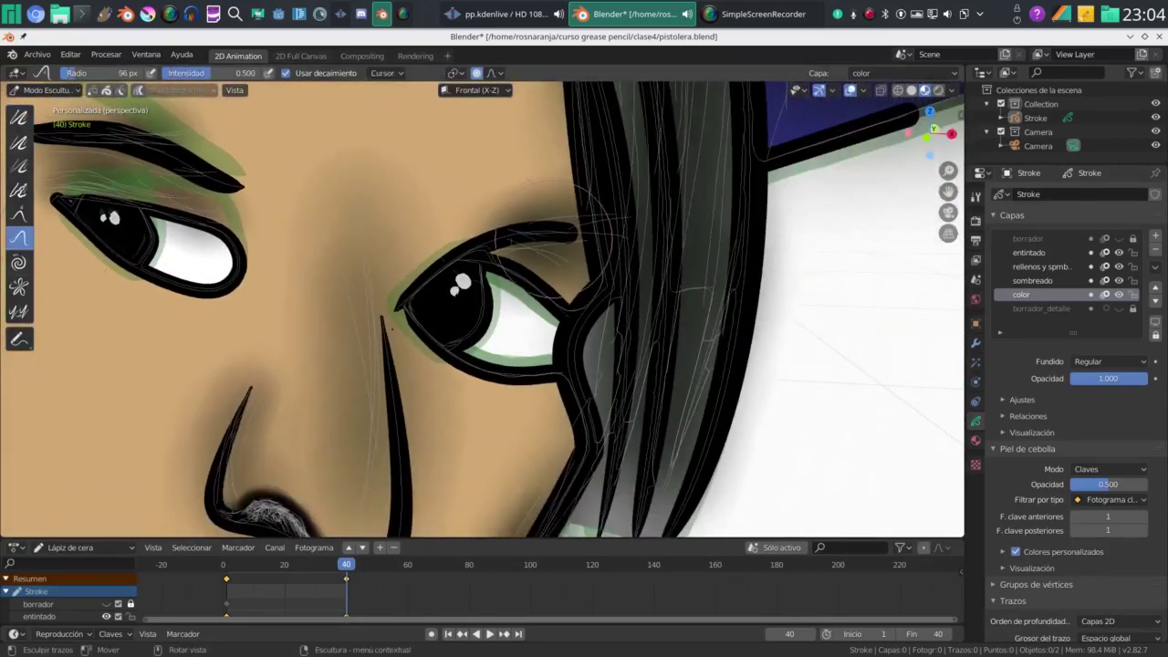
scroll(475, 264, down, 2)
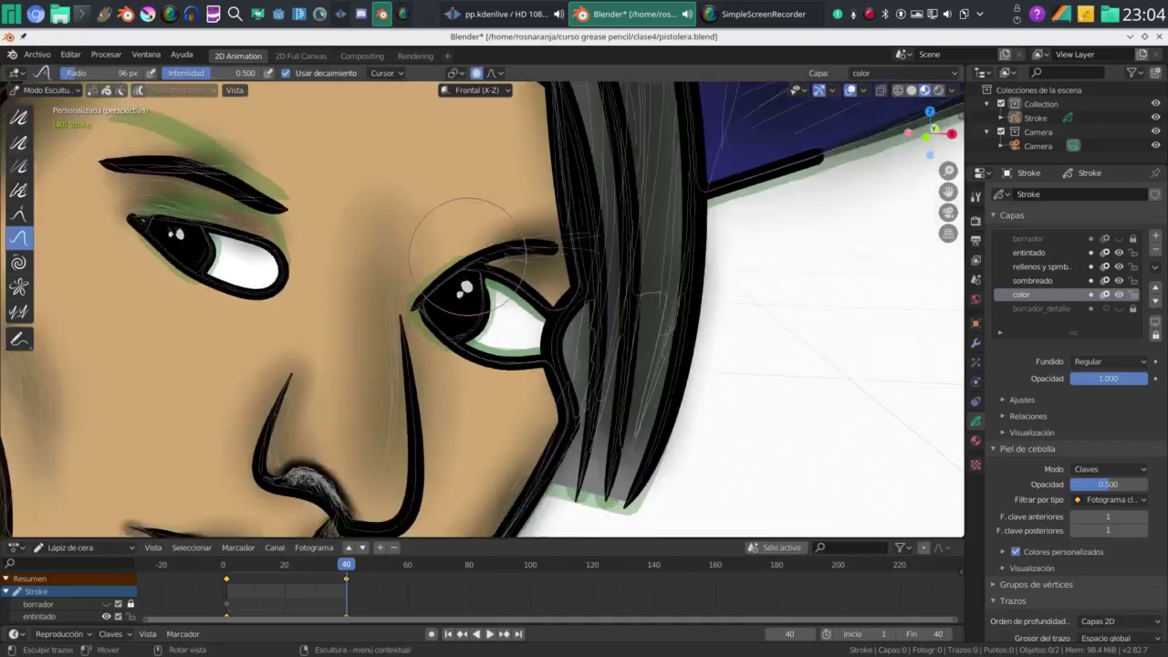
mouse_move(472, 273)
mouse_down()
mouse_move(479, 302)
mouse_move(513, 305)
mouse_up()
mouse_move(529, 254)
mouse_down()
mouse_move(543, 317)
mouse_move(565, 336)
mouse_move(545, 309)
mouse_up()
scroll(534, 301, up, 2)
scroll(535, 305, up, 1)
key(ctrl+z)
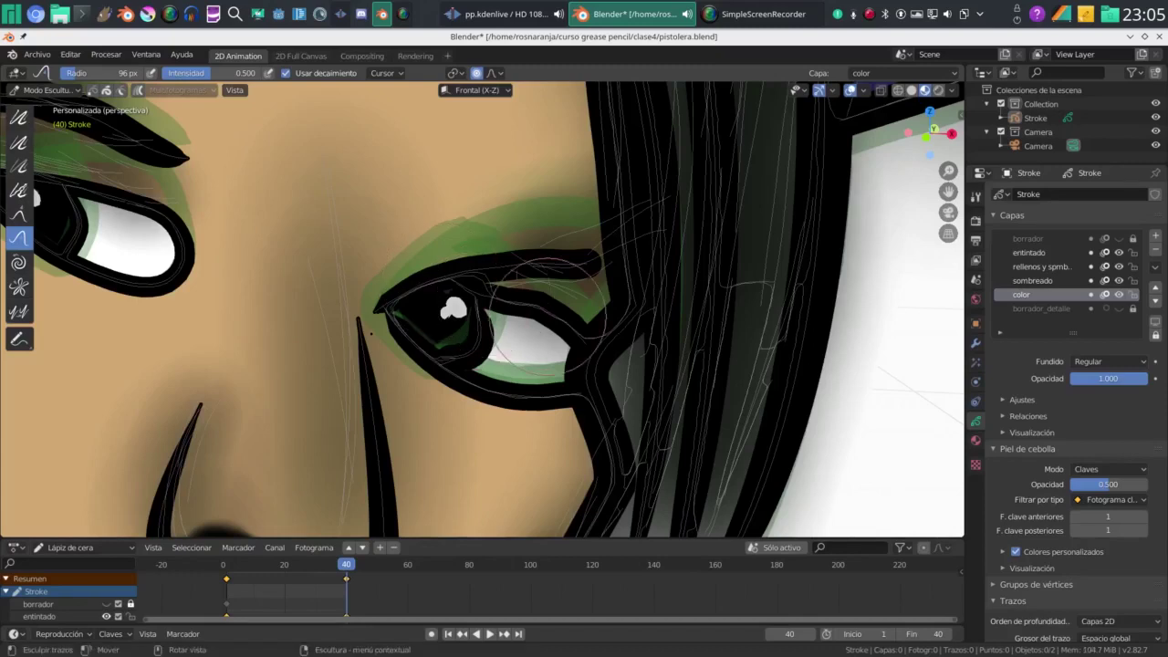
mouse_move(565, 322)
mouse_down()
mouse_move(449, 297)
mouse_move(484, 304)
mouse_up()
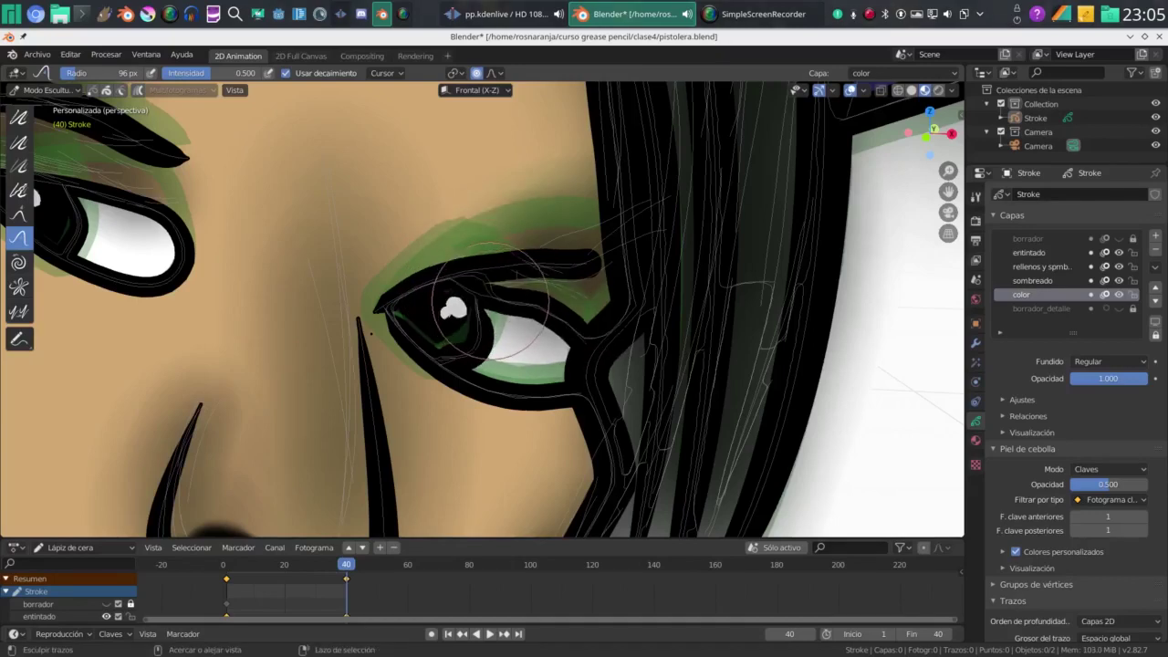
scroll(488, 301, down, 1)
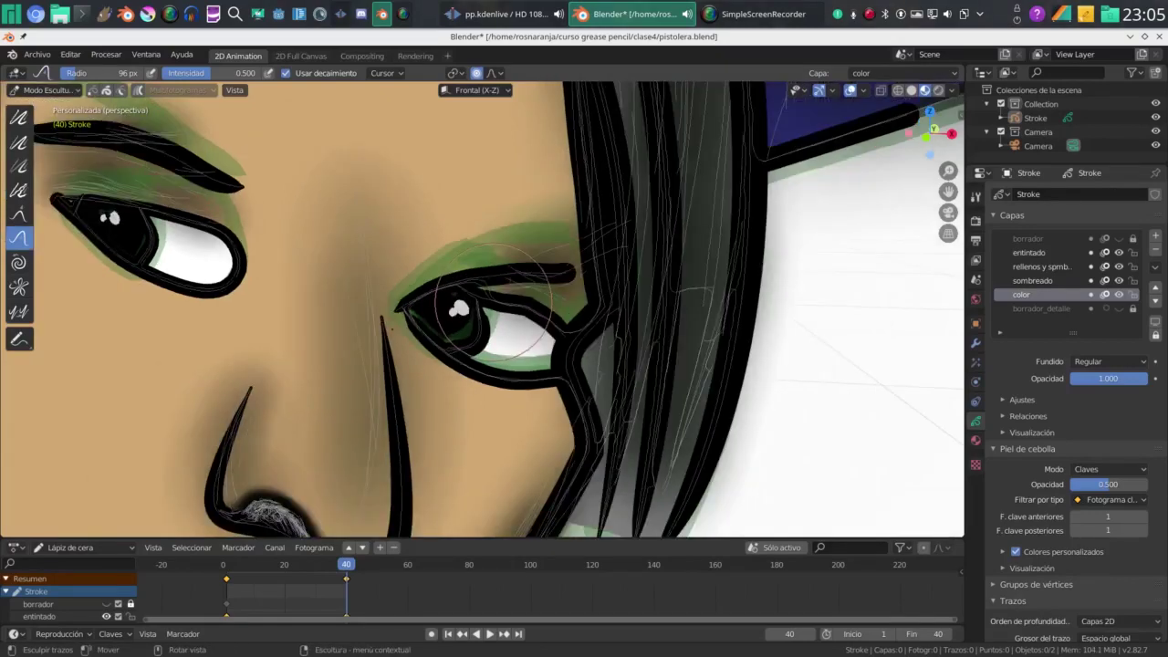
Try to refine the far eye's upper eyelid with the Grab brush at intensity 0.149 and radius 51 px
key(shift+f)
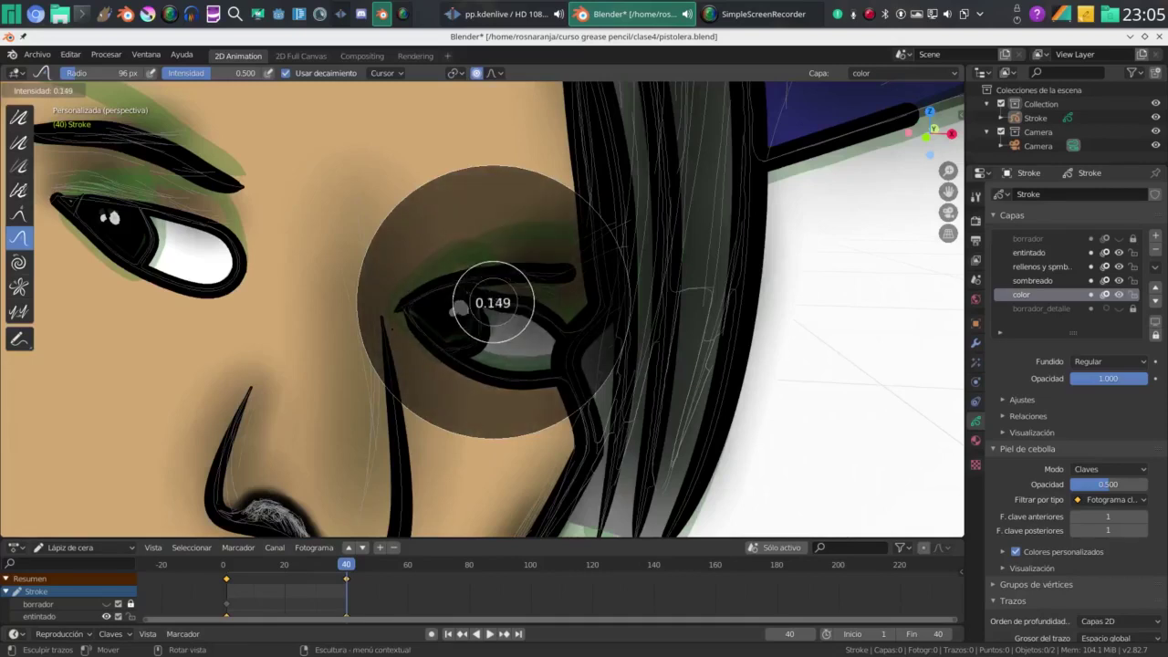
click(457, 319)
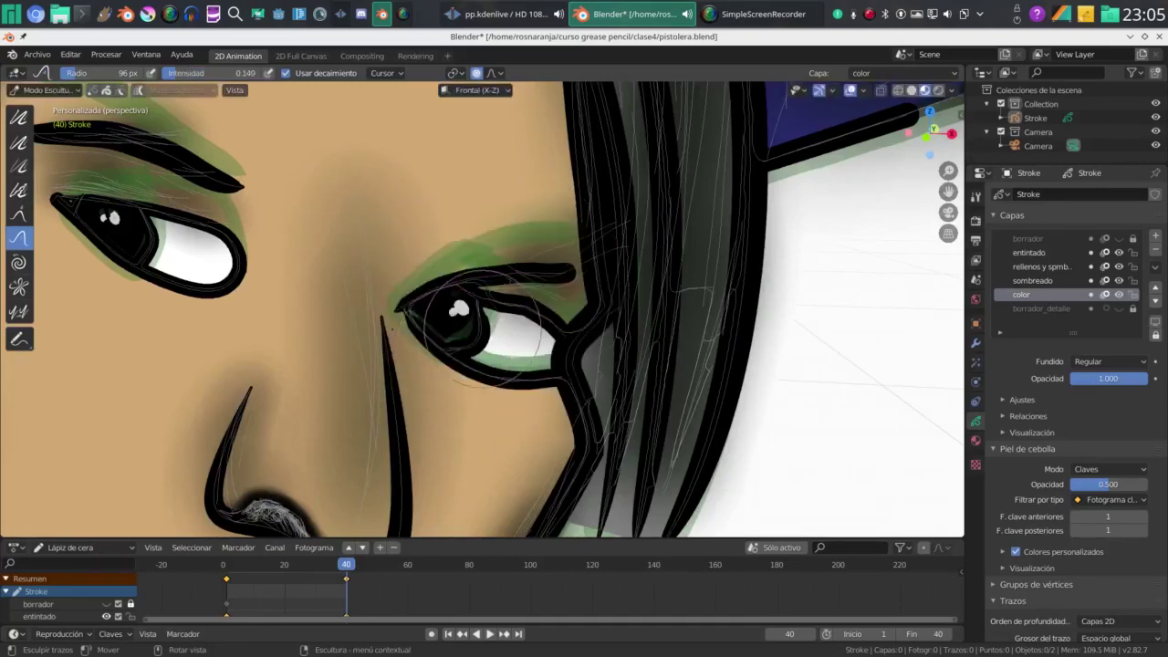
key(f)
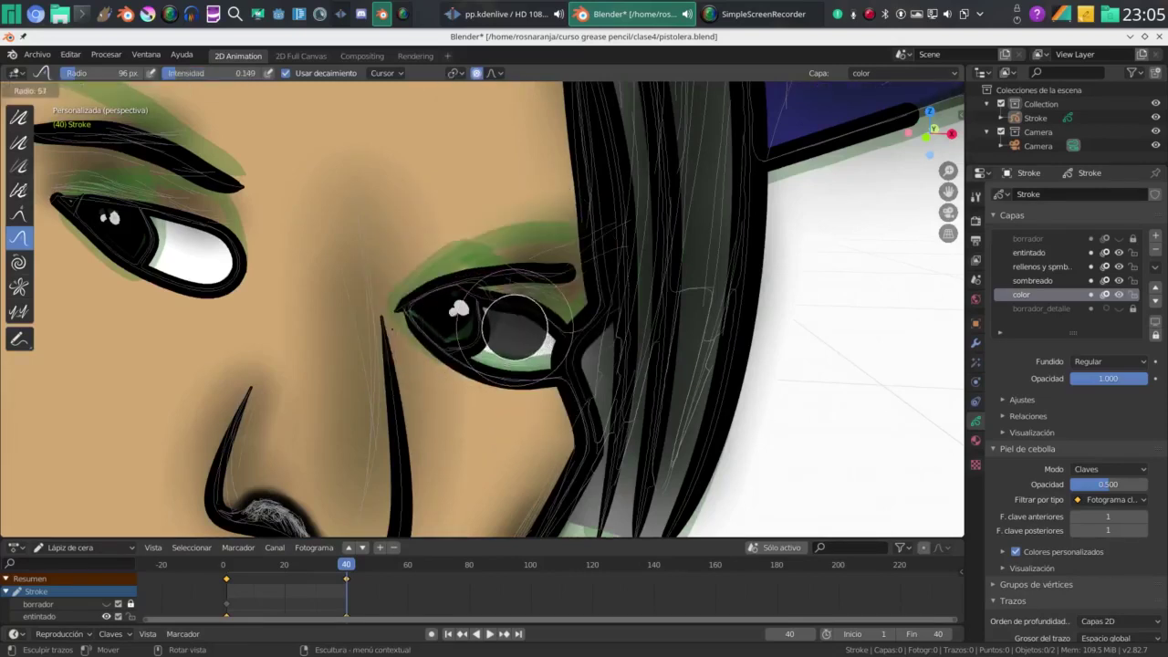
click(518, 330)
mouse_move(525, 329)
mouse_down()
mouse_move(504, 303)
mouse_move(467, 303)
mouse_move(511, 305)
mouse_move(530, 338)
mouse_up()
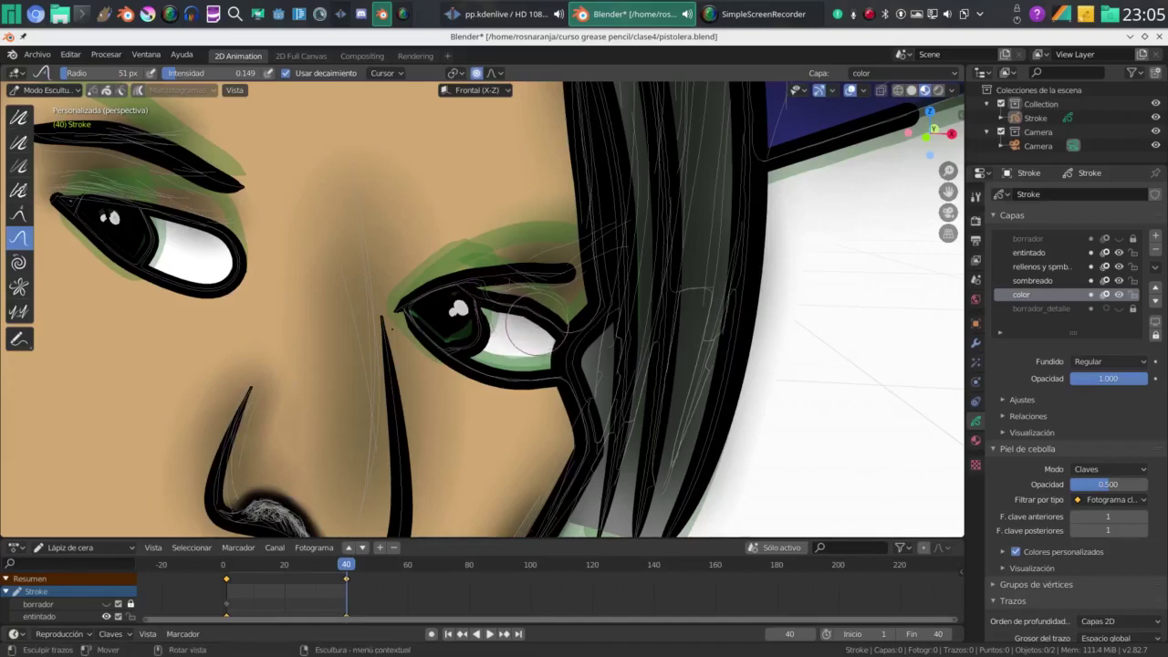
shift+drag(513, 320, 528, 317)
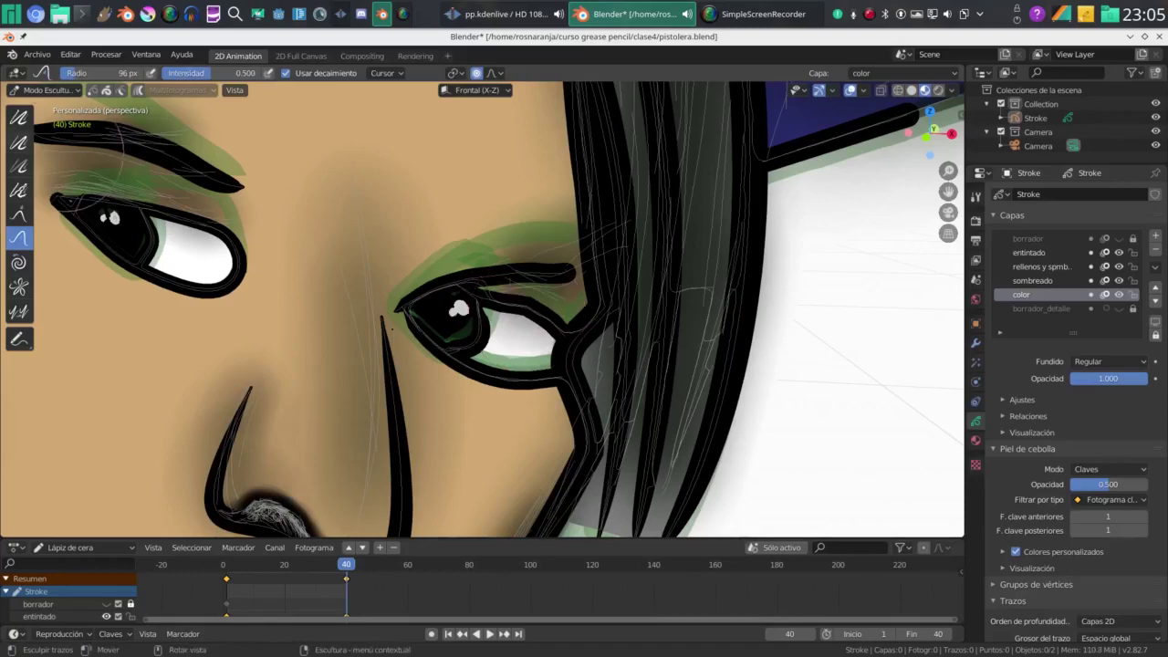
Smooth the far eye's upper eyelid and lowered eyebrow with the Smooth brush
click(18, 117)
drag(538, 325, 470, 305)
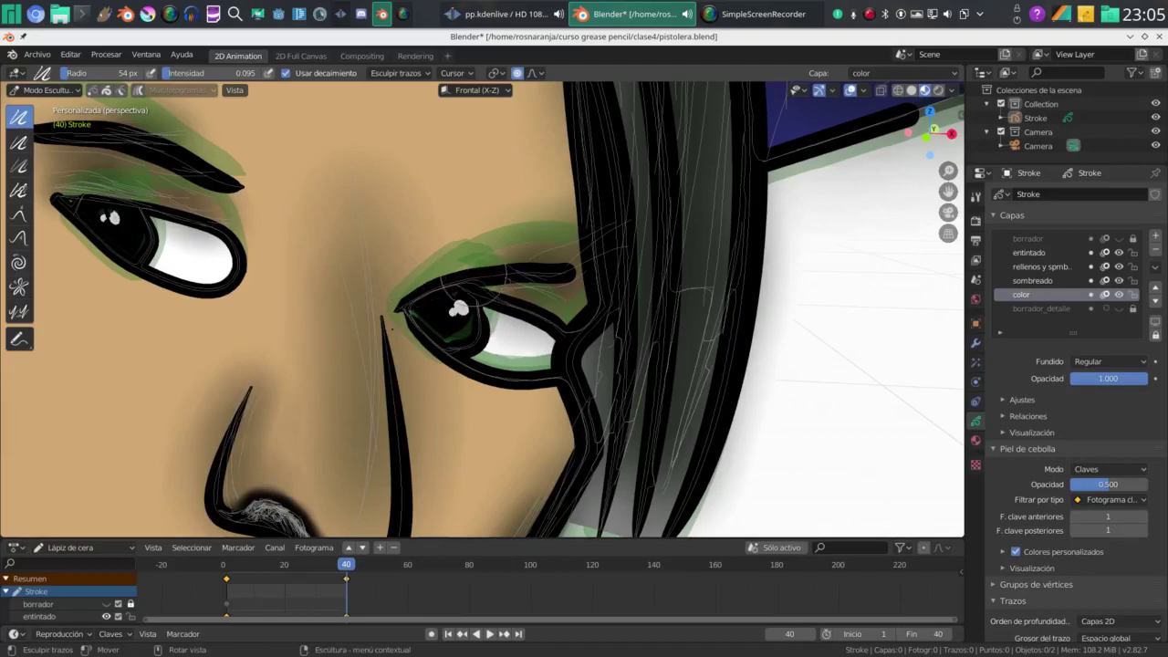
mouse_move(555, 321)
mouse_down()
mouse_move(531, 326)
mouse_move(489, 296)
mouse_up()
drag(557, 277, 456, 287)
scroll(456, 287, down, 6)
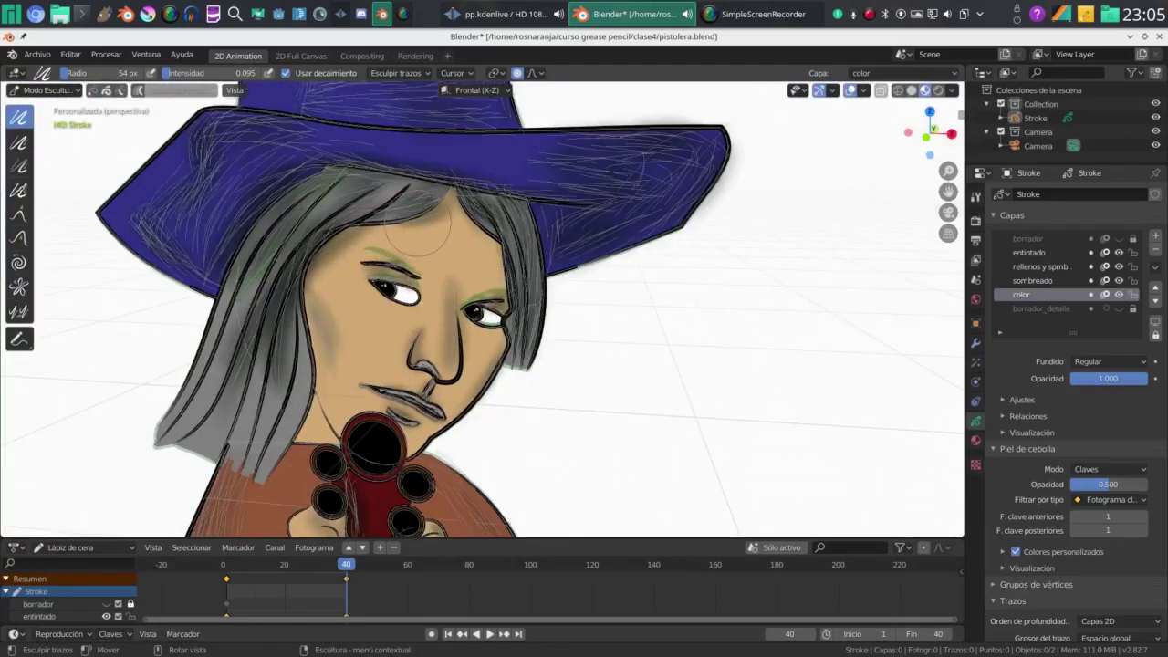
Compare the facial expression at frames 1 and 40 by moving between the keyframes, and play the animation
scroll(418, 232, up, 5)
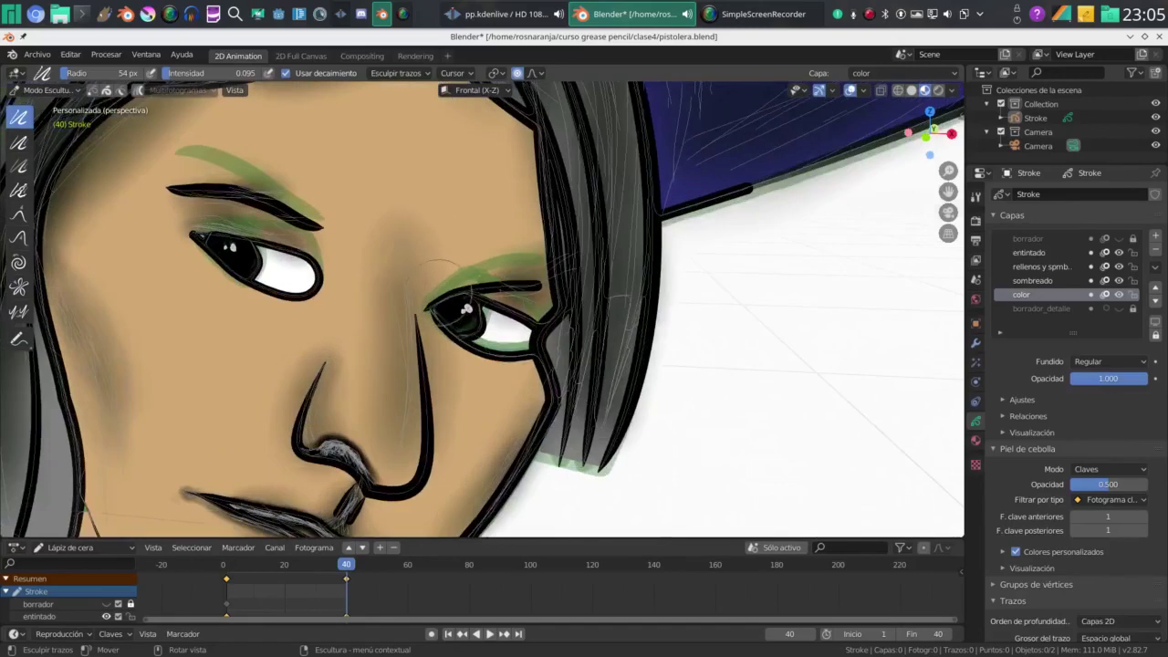
scroll(466, 306, down, 3)
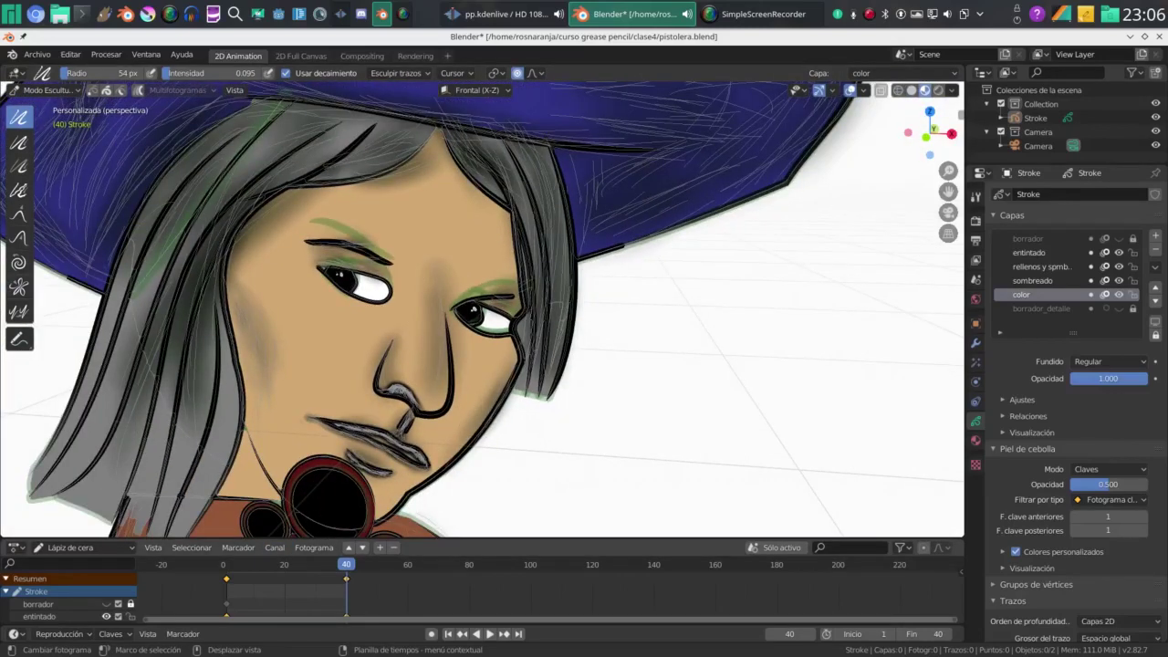
key(shift+Left)
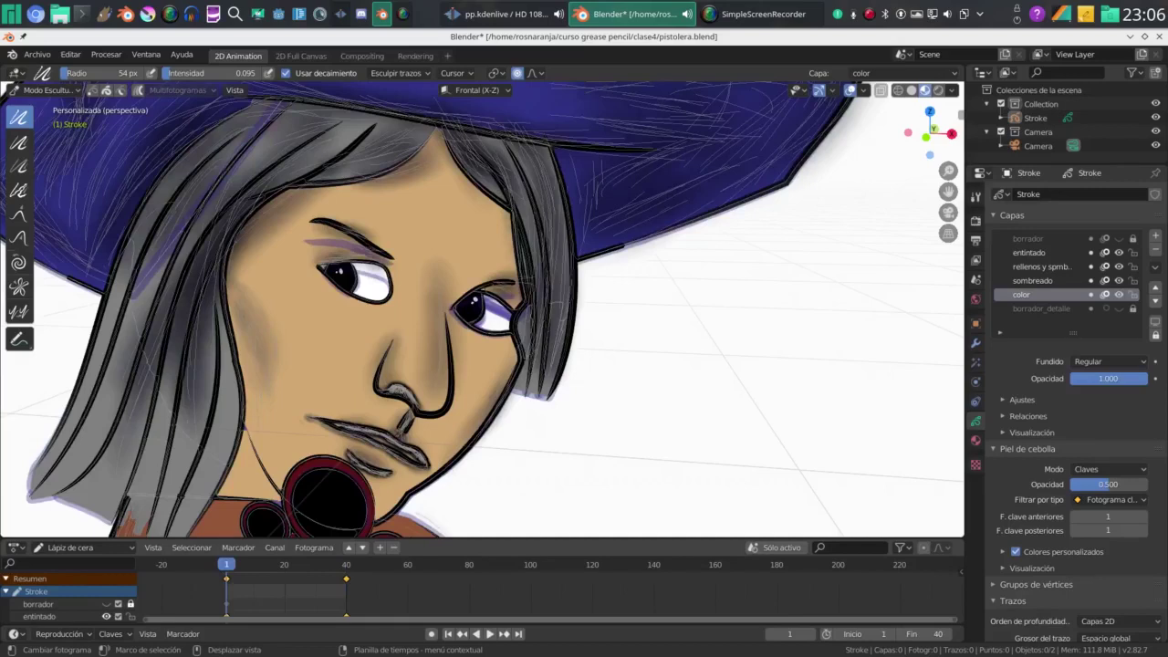
click(343, 564)
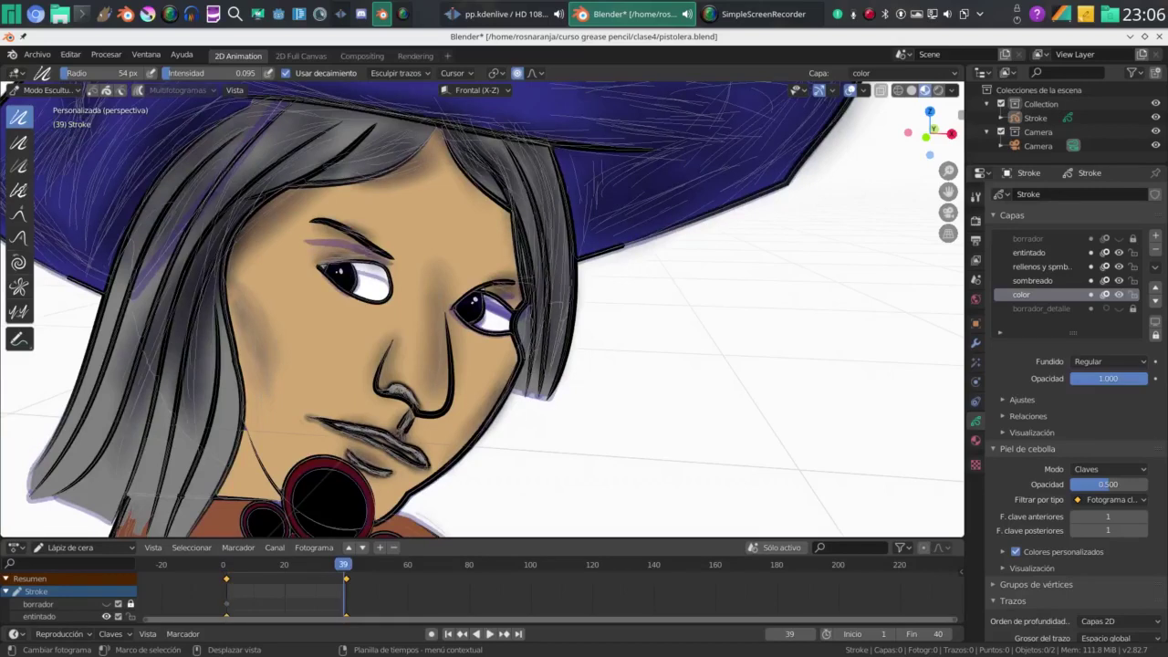
drag(343, 564, 279, 564)
key(shift+Right)
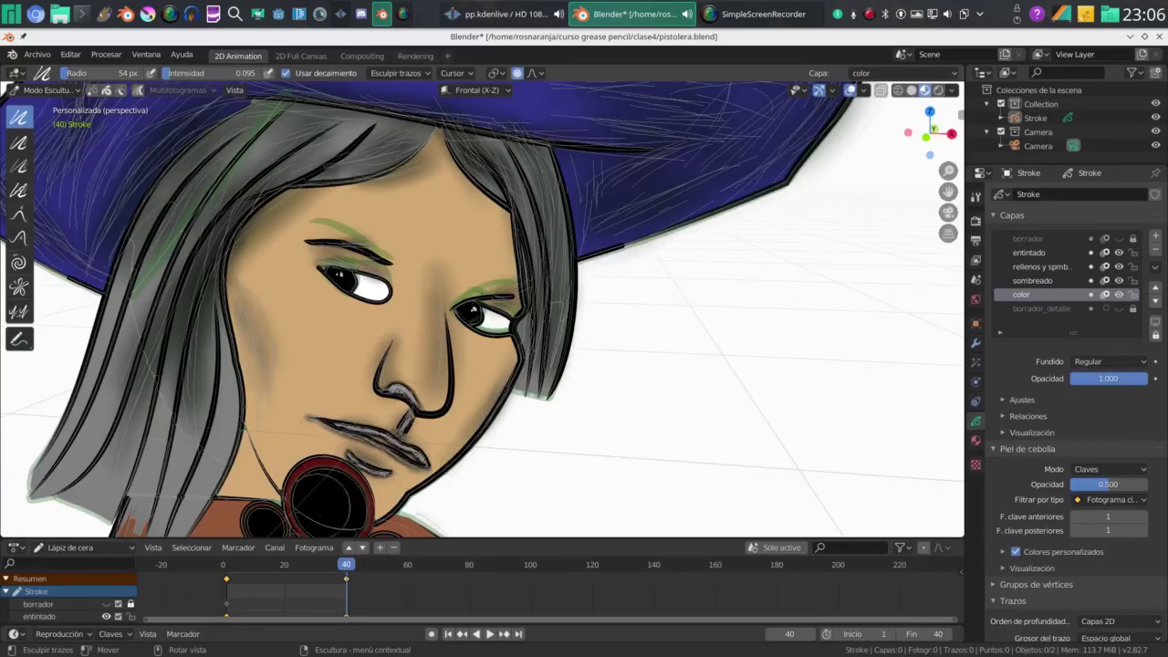
key(shift+Left)
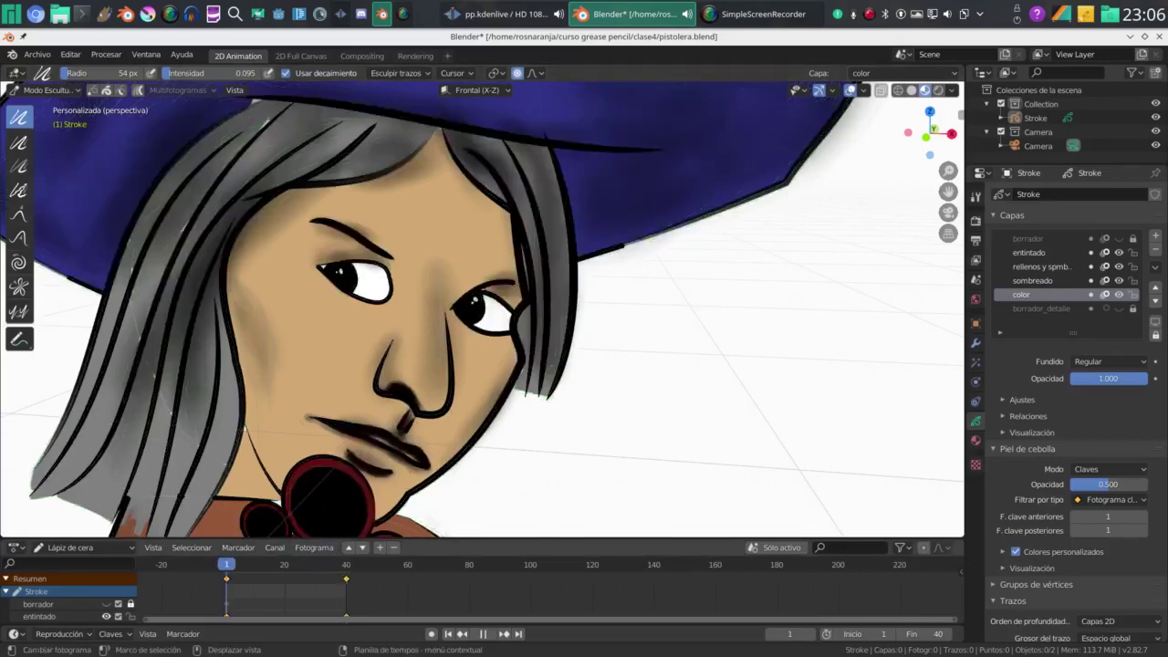
key(space)
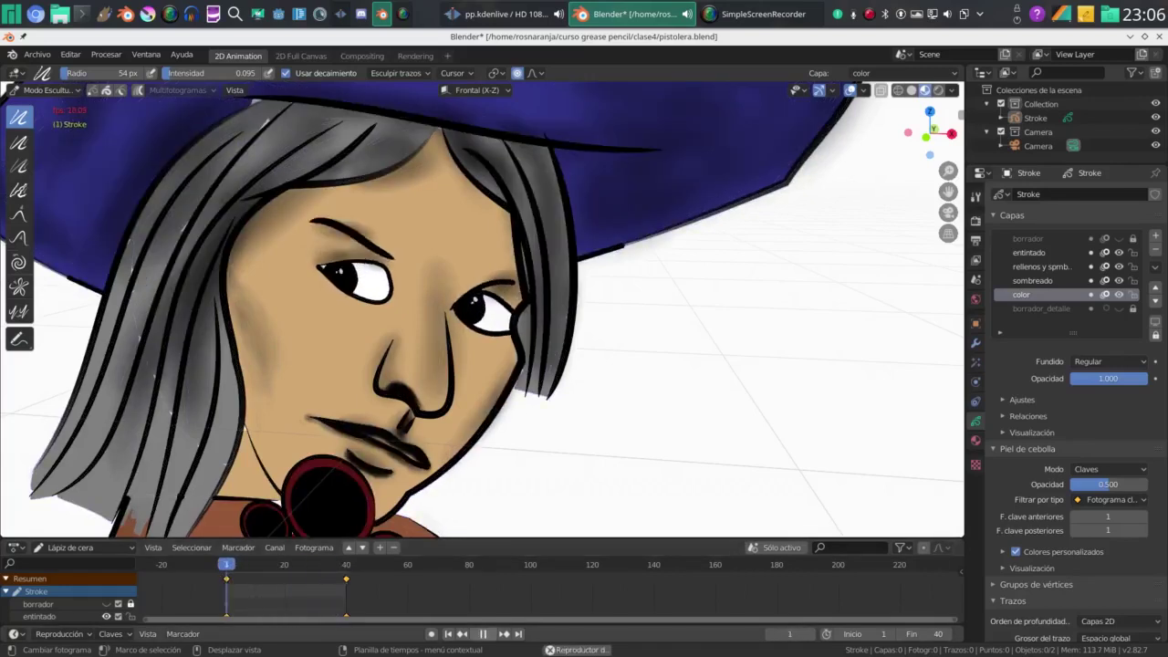
key(space)
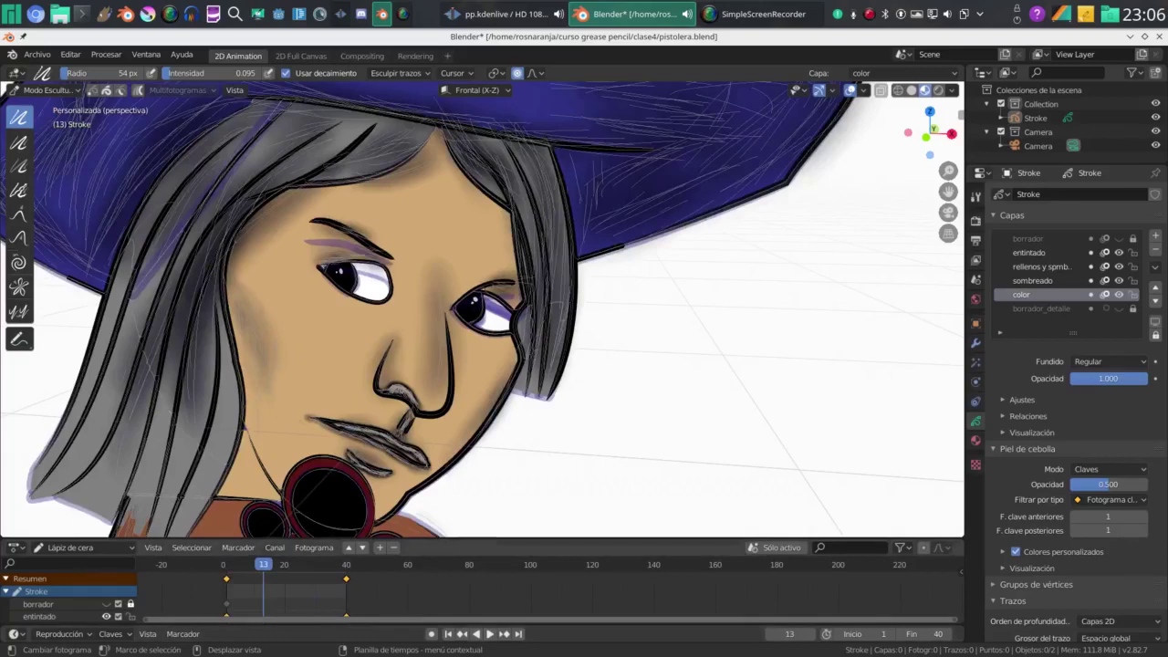
Add an in-between keyframe at frame 20 by sculpting, and pull the near eye's upper eyelid slightly down with the Grab brush
click(284, 564)
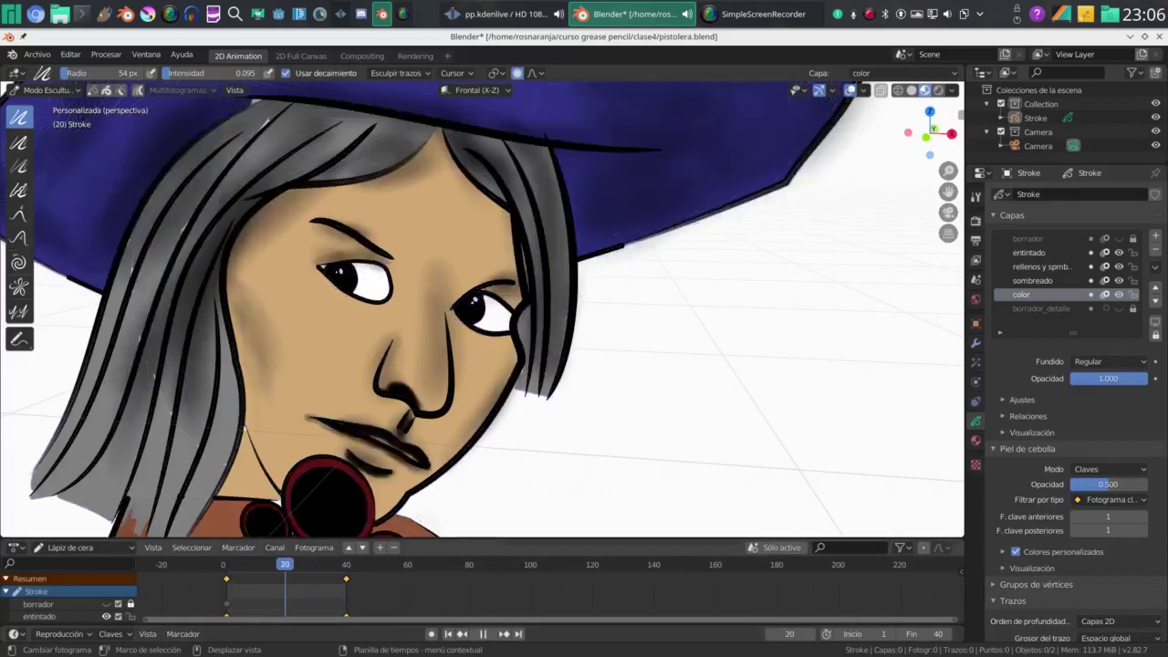
scroll(371, 337, up, 2)
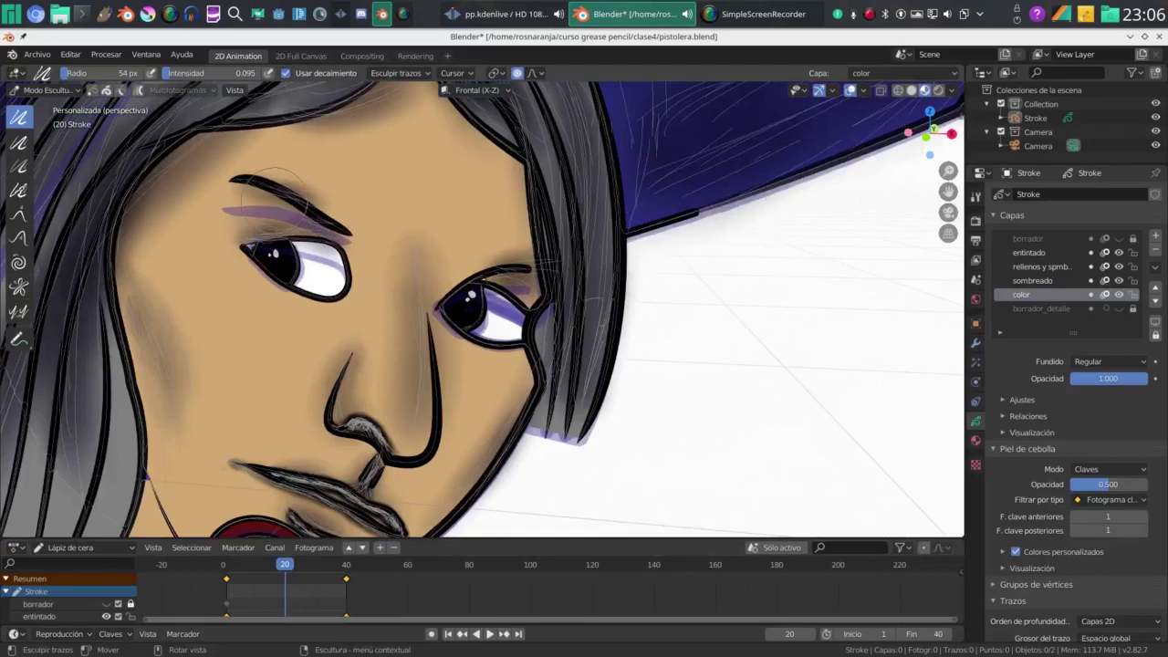
mouse_move(322, 244)
mouse_down()
mouse_move(325, 258)
mouse_move(330, 248)
mouse_up()
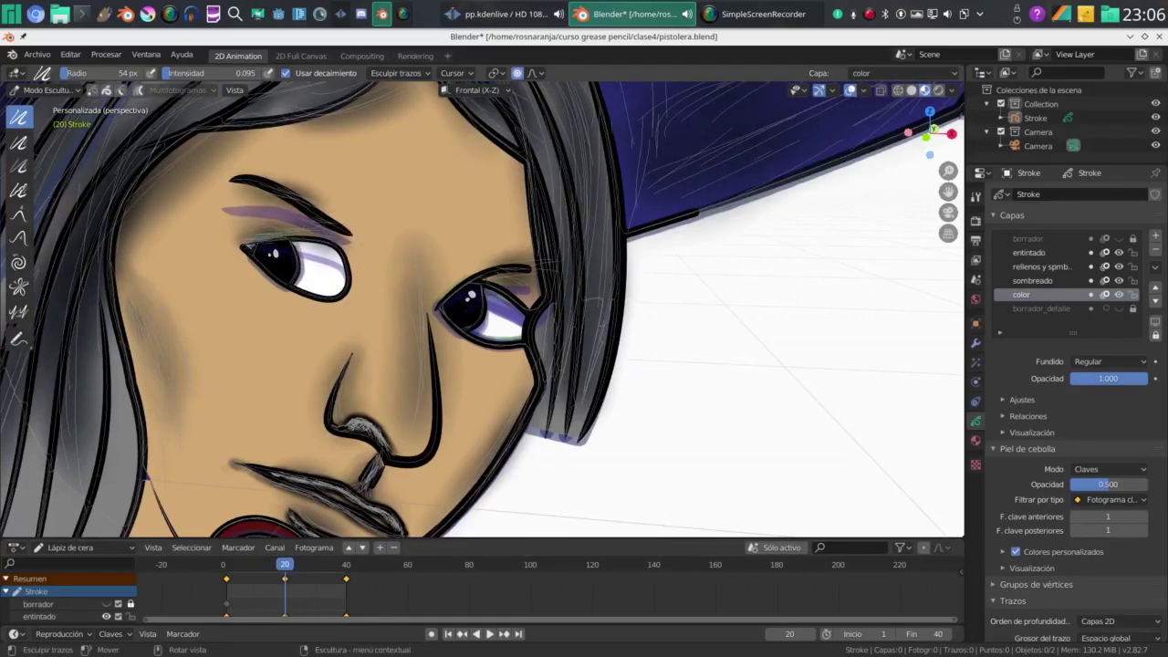
click(19, 236)
drag(318, 242, 316, 253)
drag(332, 255, 330, 263)
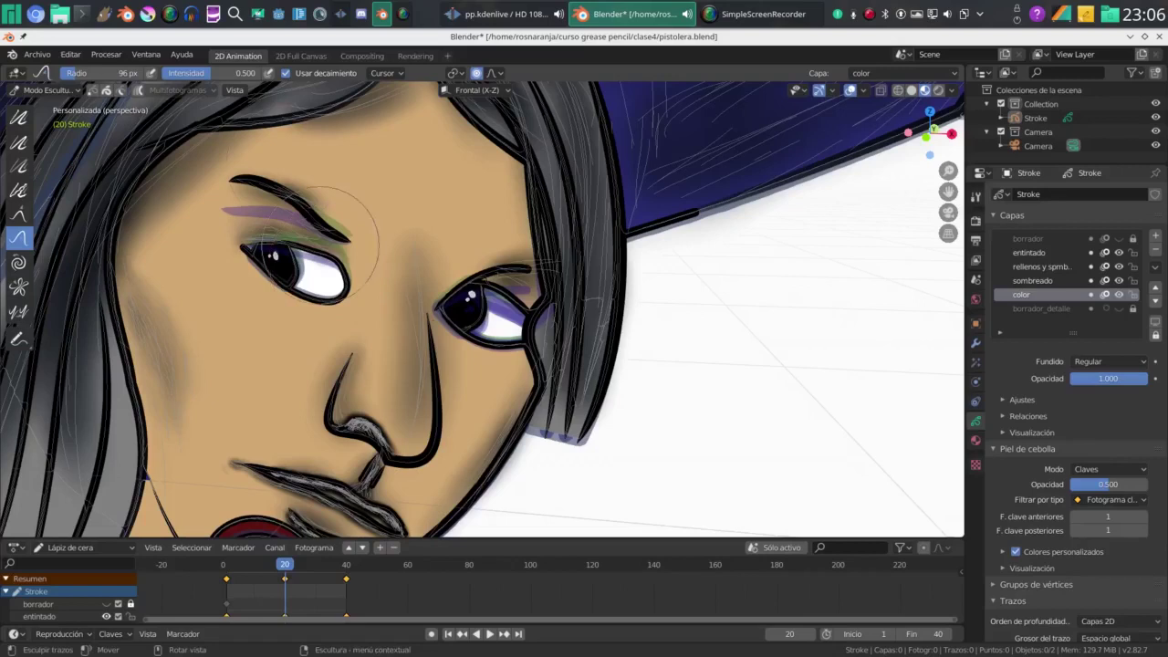
Lower the near eyebrow, the far eyebrow and the far eye's upper lid partway at frame 20 with the Grab brush
mouse_move(276, 187)
mouse_down()
mouse_move(259, 180)
mouse_move(254, 191)
mouse_move(291, 199)
mouse_up()
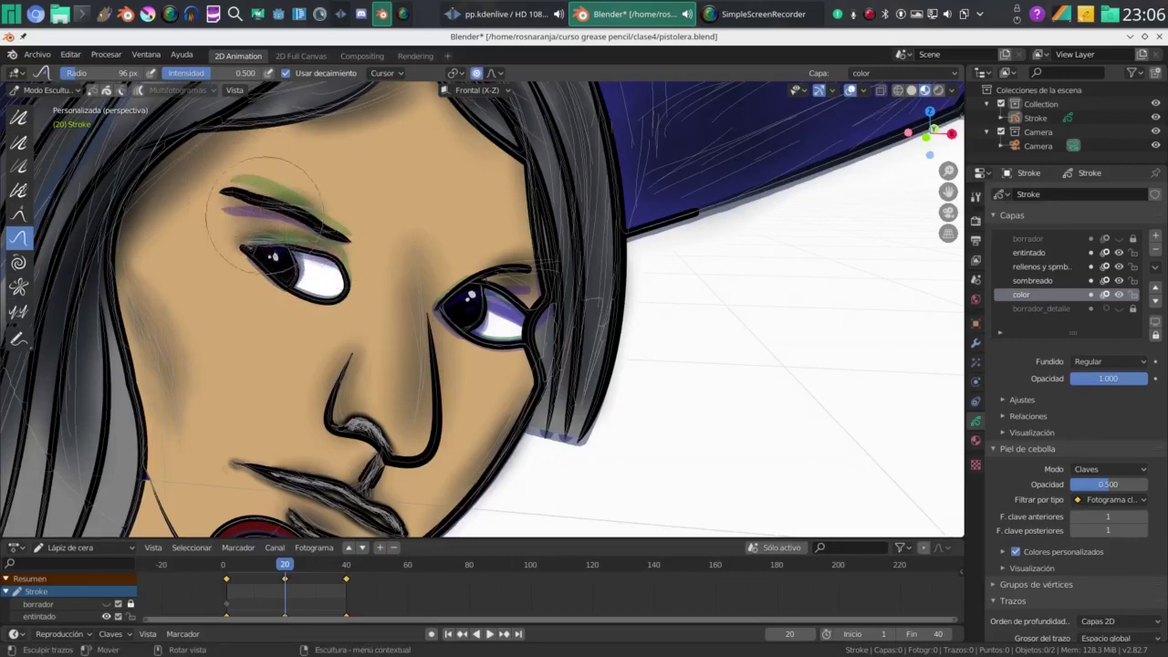
drag(294, 197, 305, 217)
mouse_move(495, 273)
mouse_down()
mouse_move(524, 278)
mouse_move(478, 290)
mouse_move(504, 309)
mouse_move(485, 300)
mouse_move(520, 302)
mouse_up()
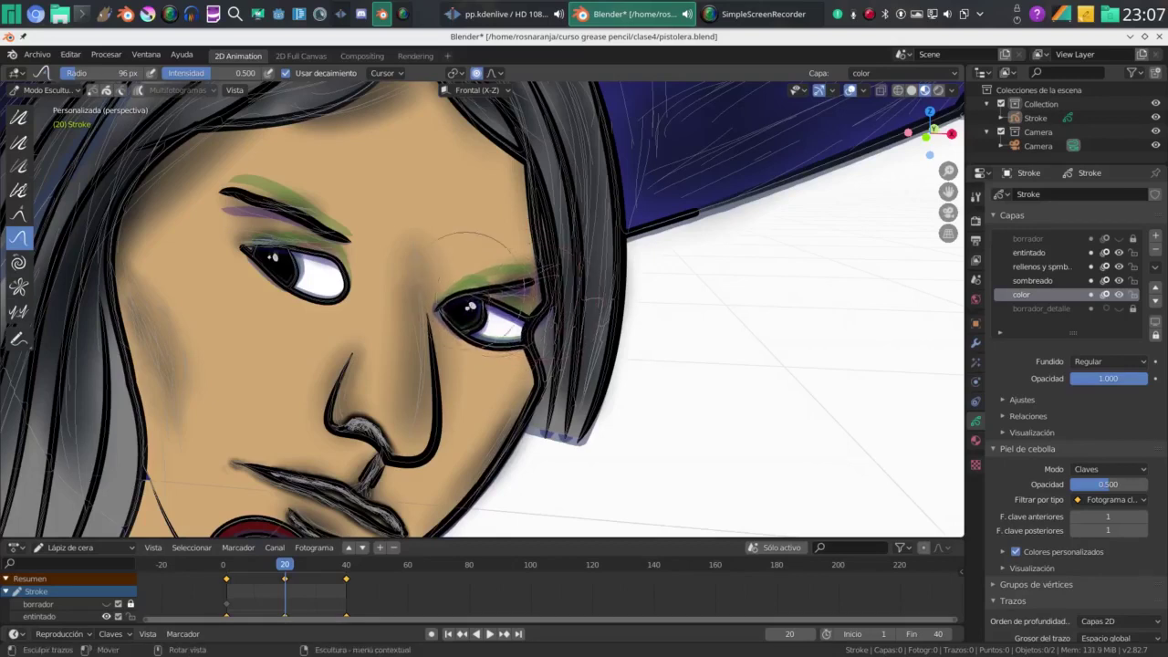
scroll(543, 305, down, 6)
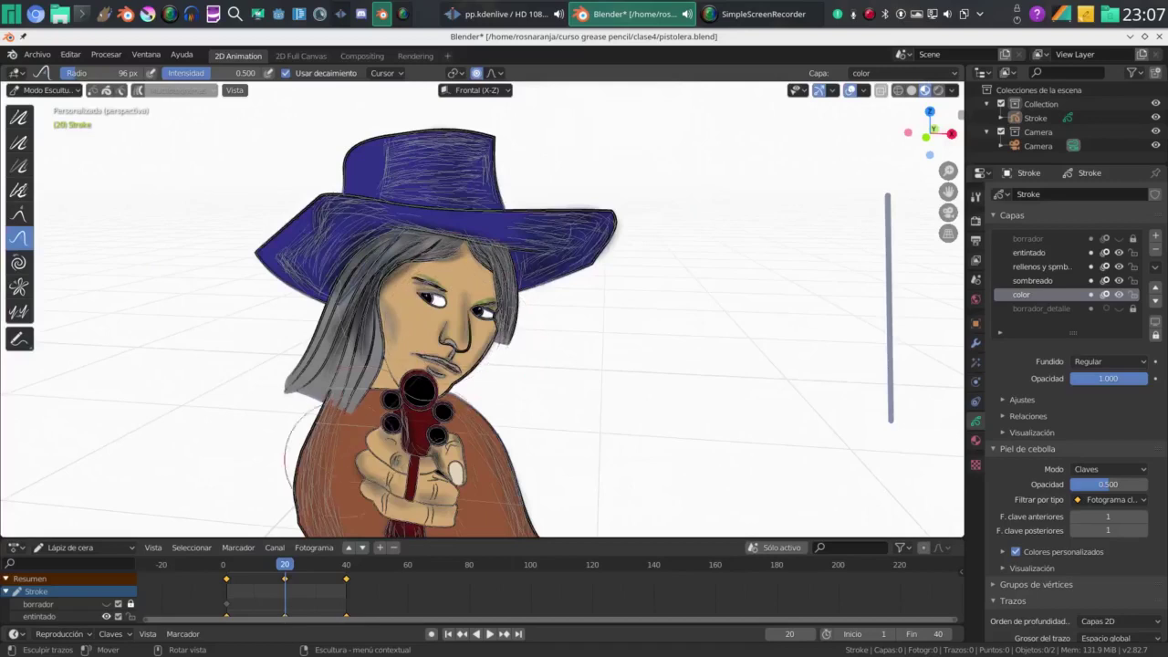
Step through the keyframes from frame 1 to frame 40 and pull the far eye's upper eyelid and eyebrow further down there
click(227, 564)
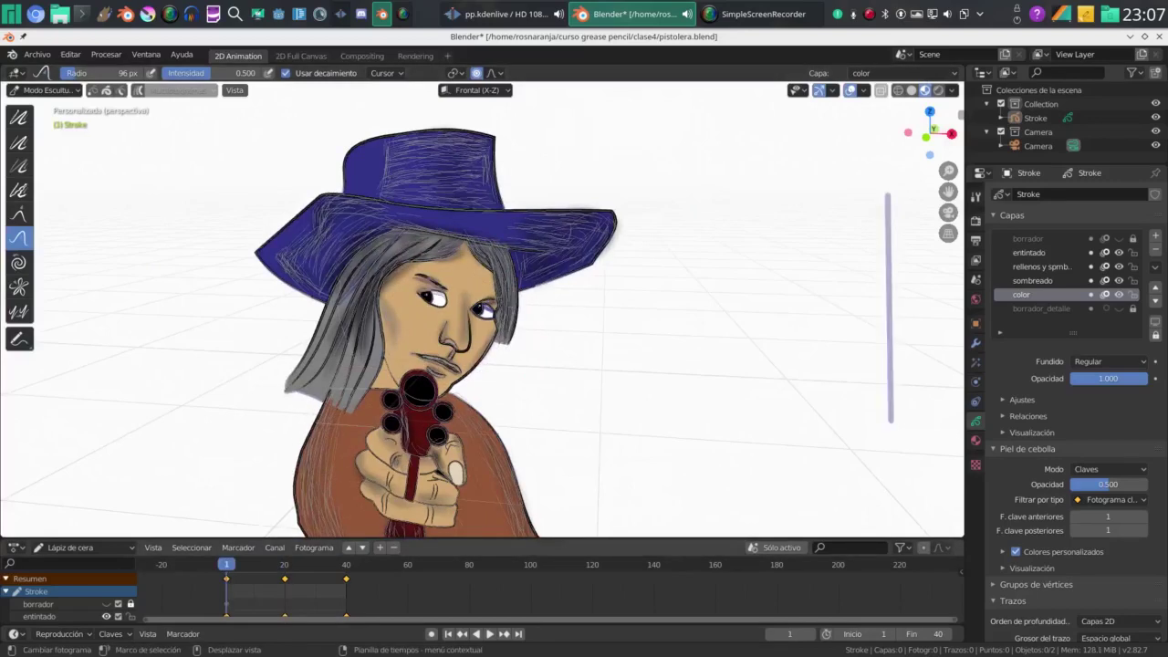
key(Up)
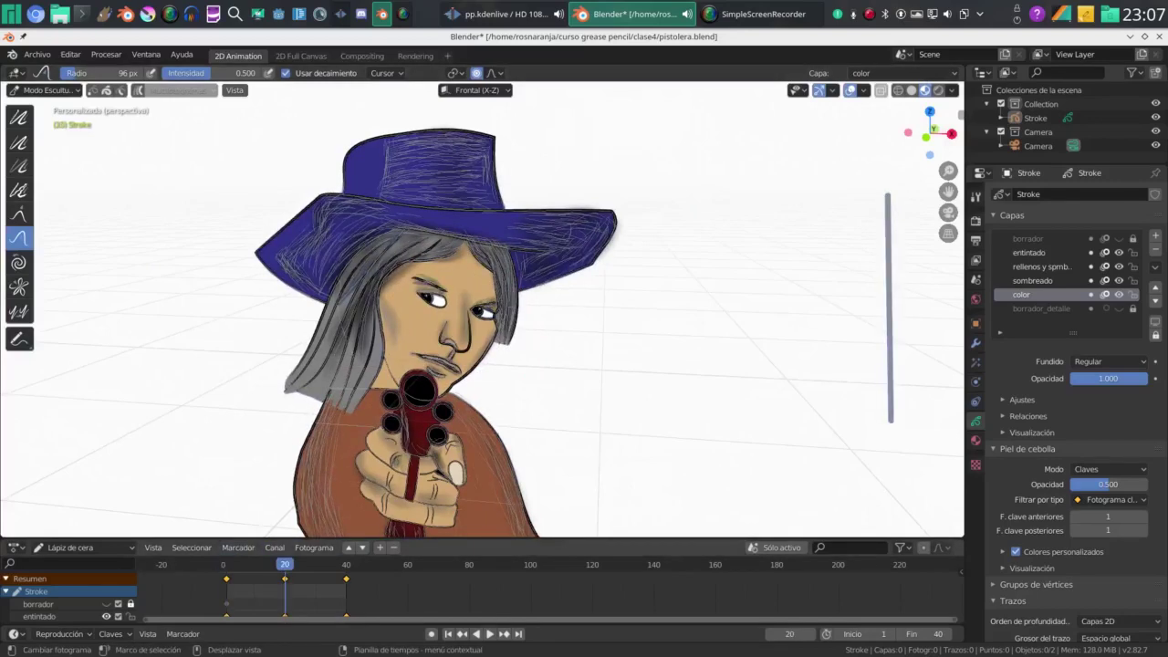
key(Up)
scroll(525, 301, up, 6)
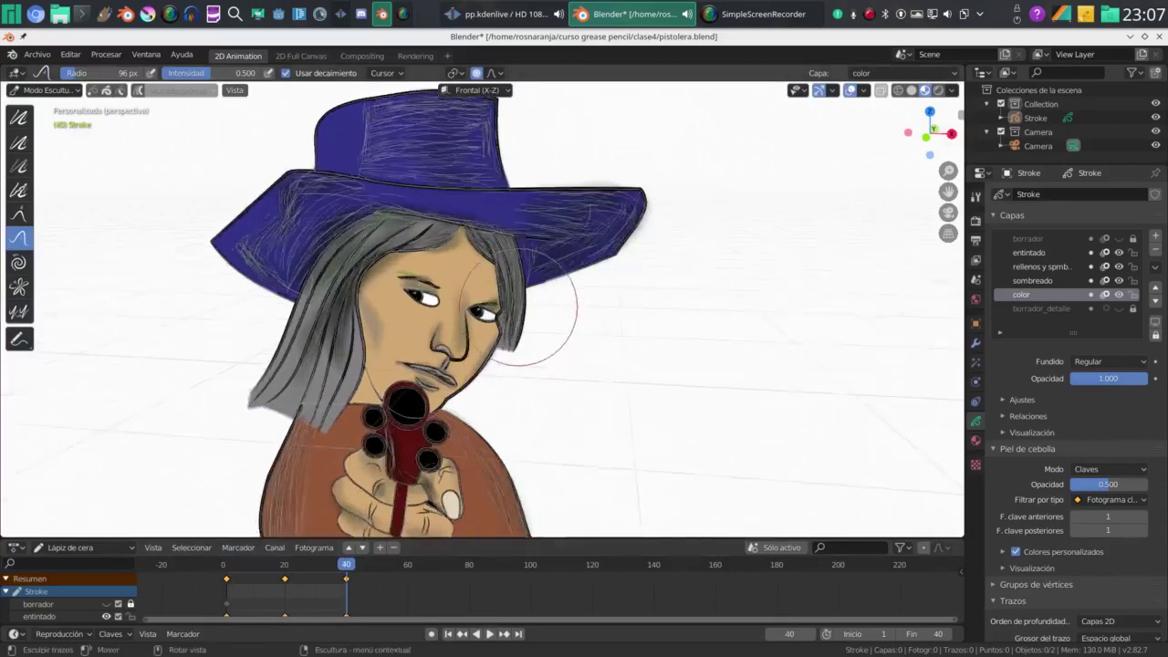
scroll(525, 301, up, 4)
mouse_move(484, 298)
mouse_down()
mouse_move(469, 295)
mouse_move(463, 310)
mouse_move(514, 316)
mouse_move(505, 333)
mouse_up()
scroll(500, 331, down, 6)
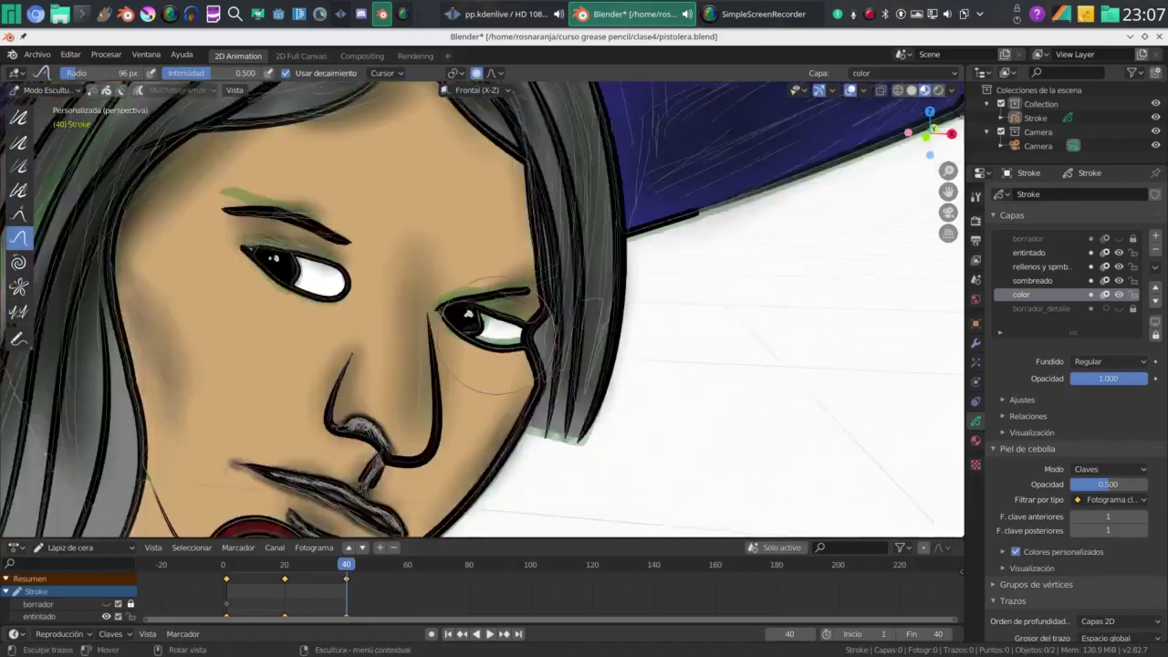
Reduce the Grab brush radius to 60 px and nudge the far eye's pupil slightly upward at frame 40
scroll(496, 335, up, 8)
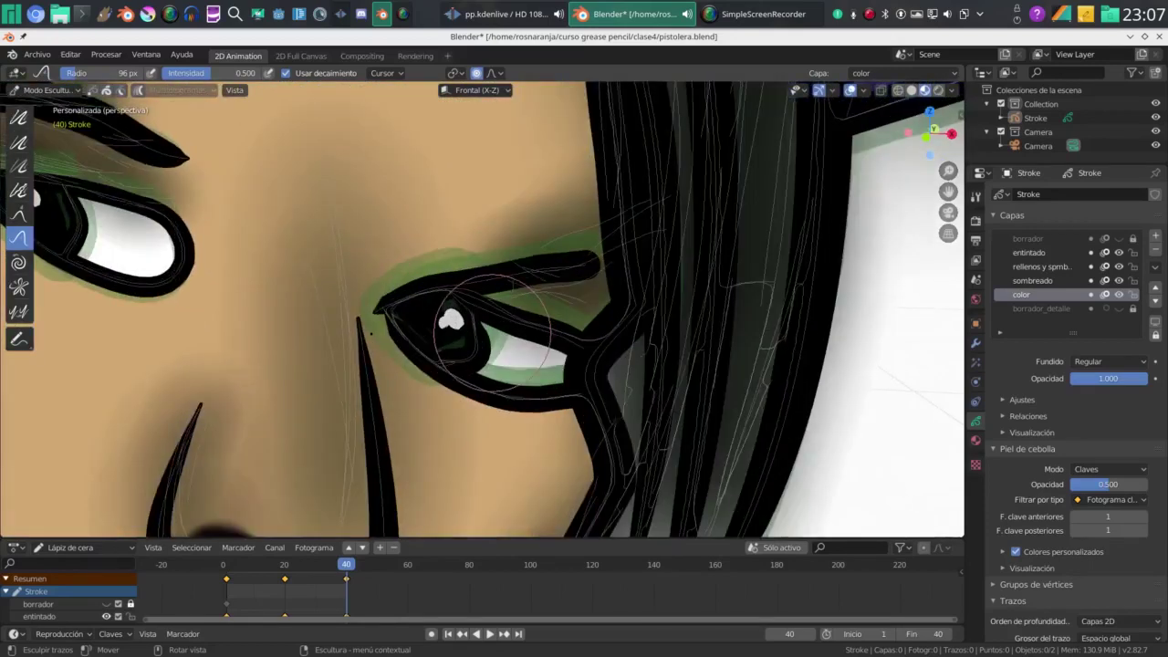
scroll(493, 330, up, 10)
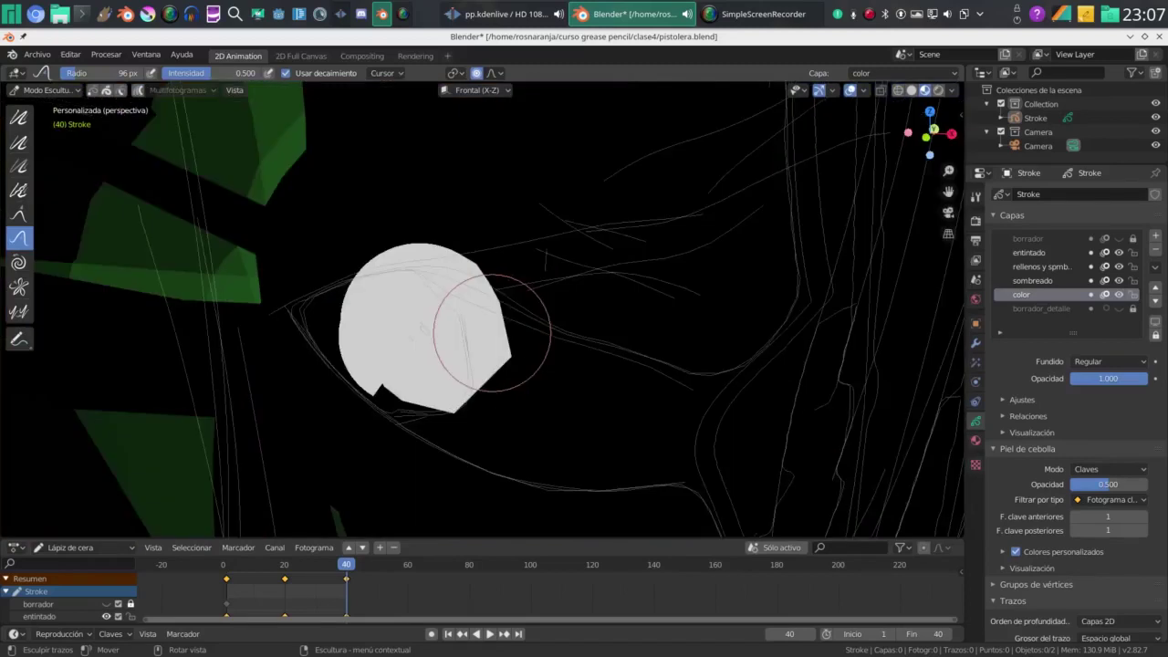
scroll(493, 333, down, 15)
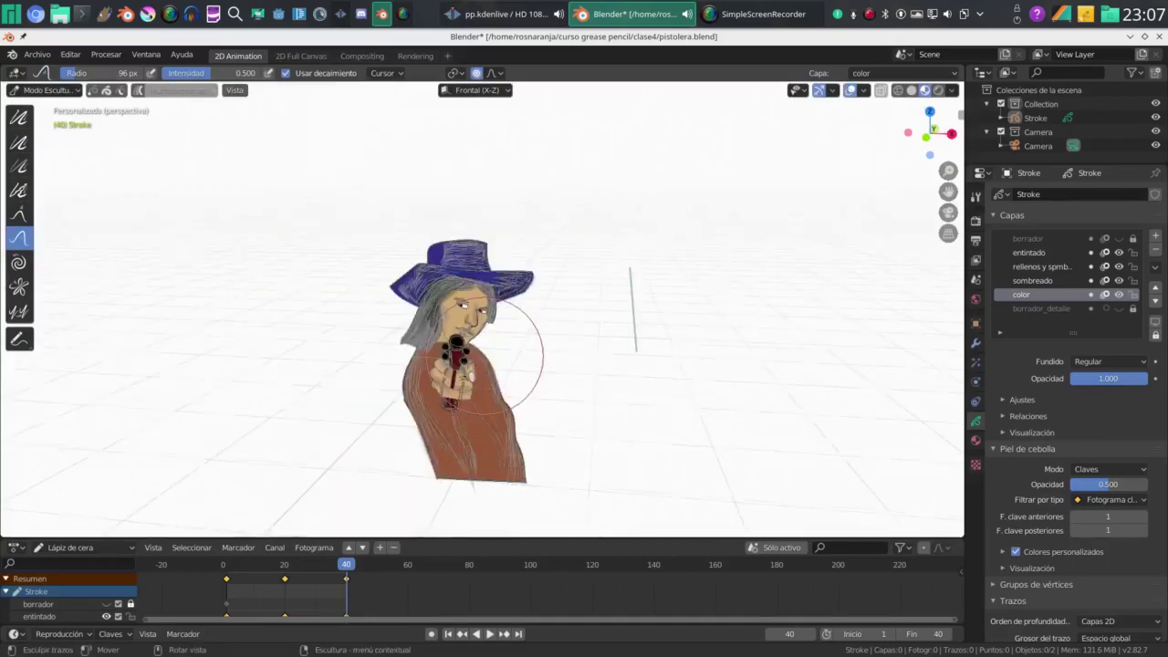
scroll(493, 356, up, 12)
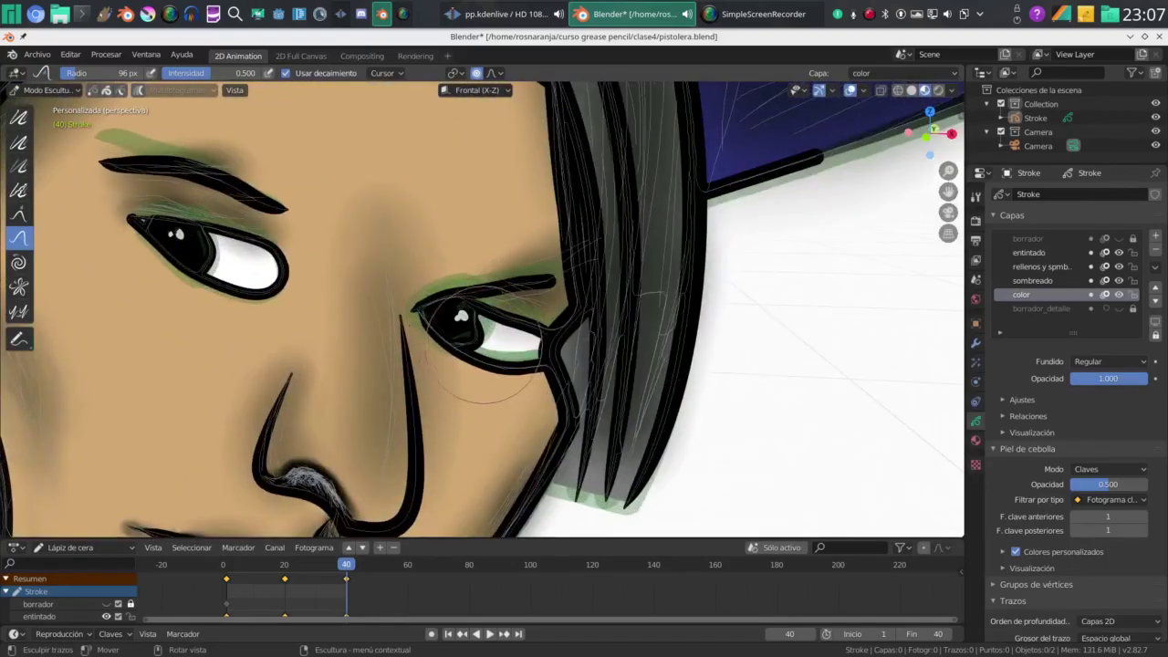
key(f)
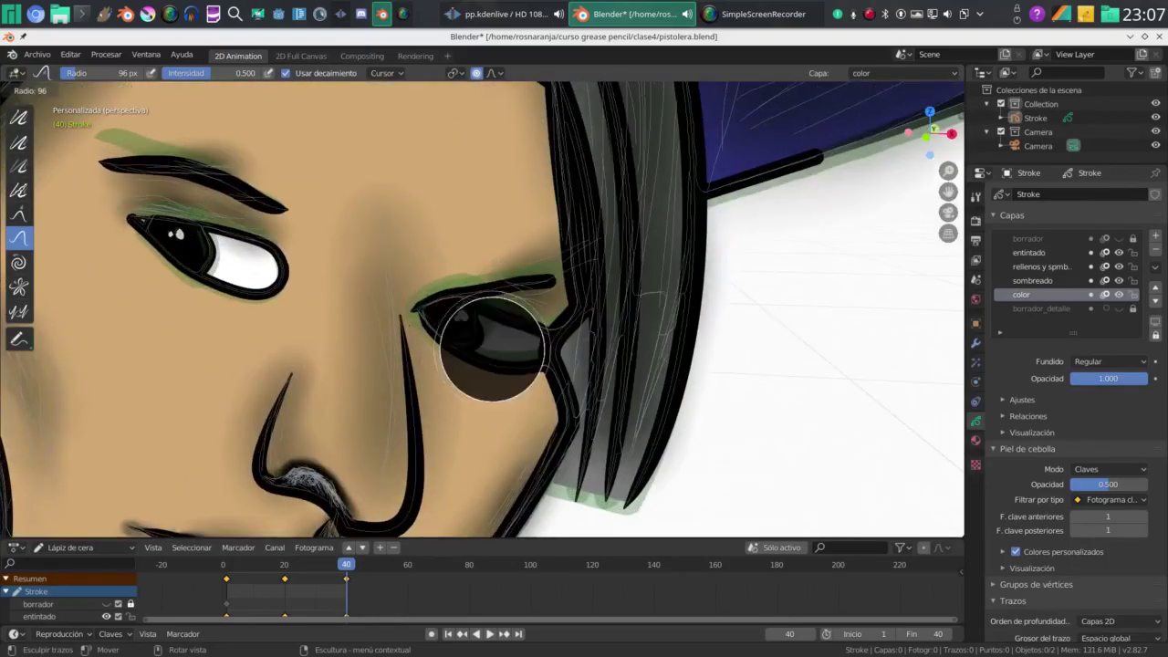
click(548, 347)
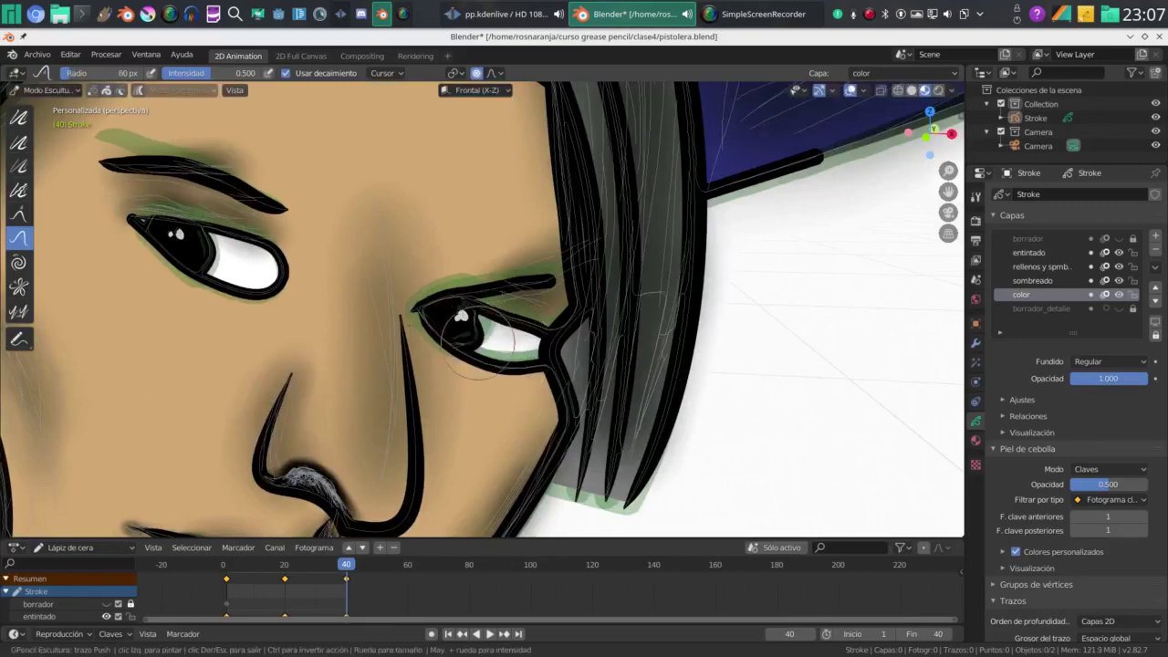
drag(470, 337, 476, 323)
scroll(461, 316, down, 1)
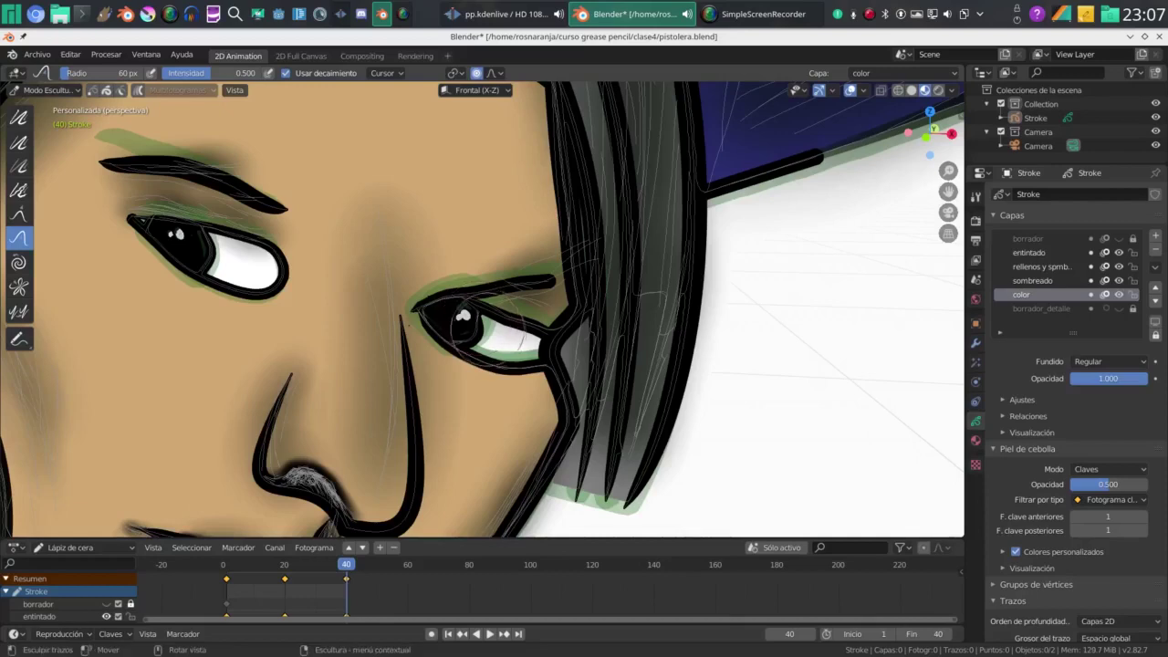
Play the animation from near the start and check the transition between the poses around frame 20
scroll(475, 317, down, 4)
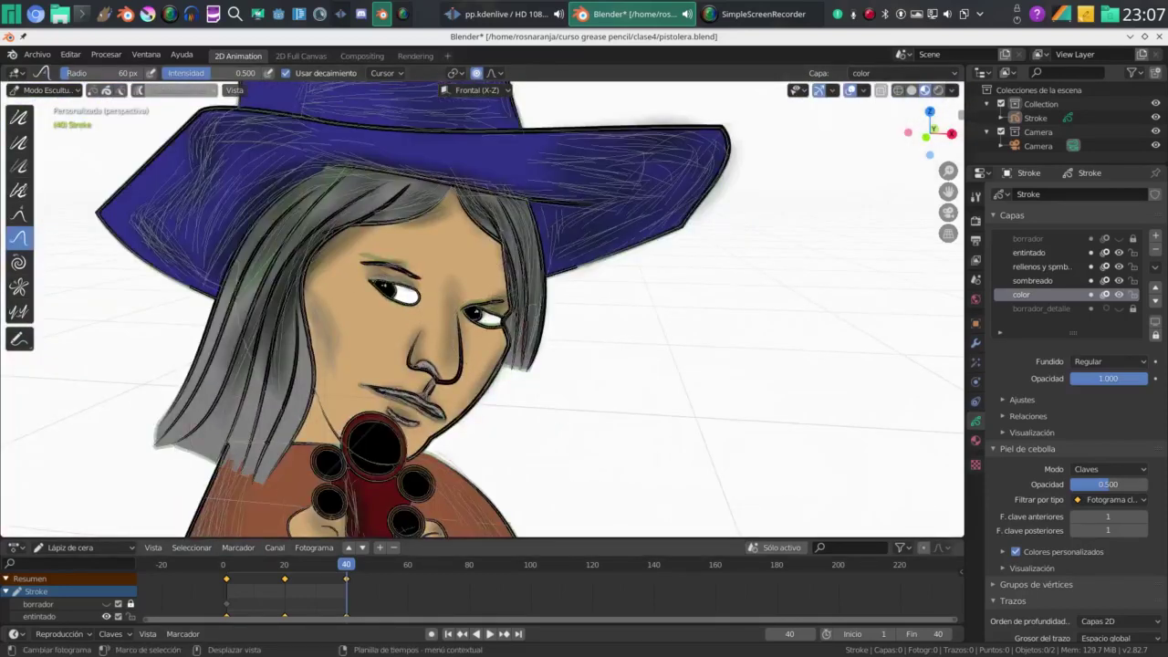
click(228, 564)
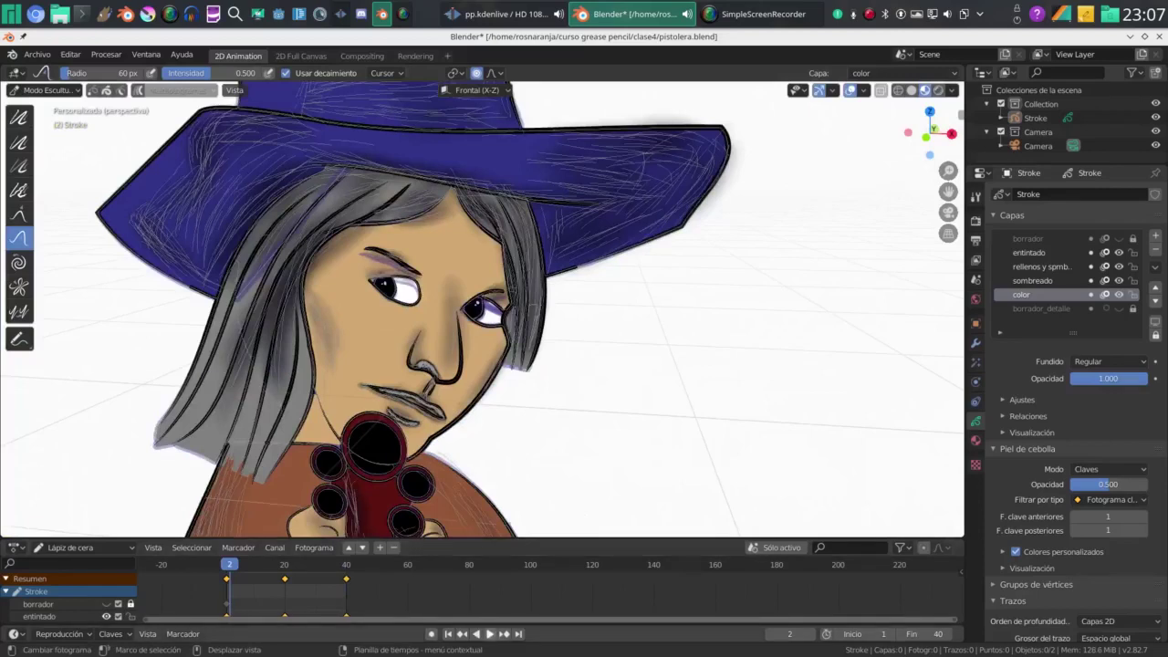
click(489, 634)
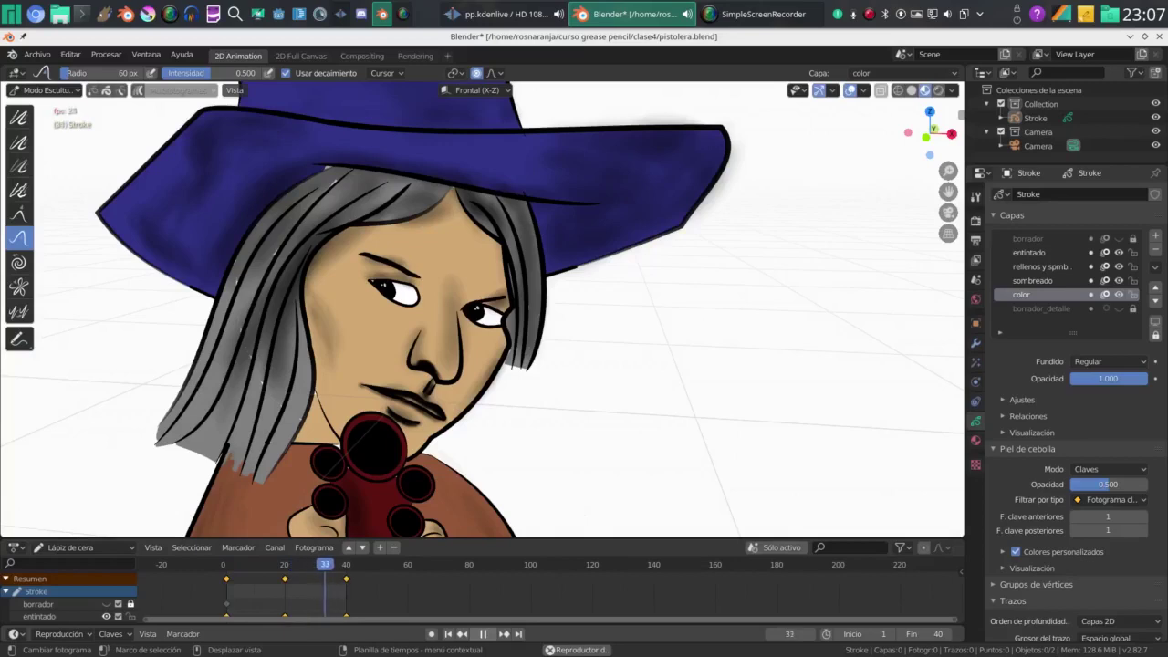
key(space)
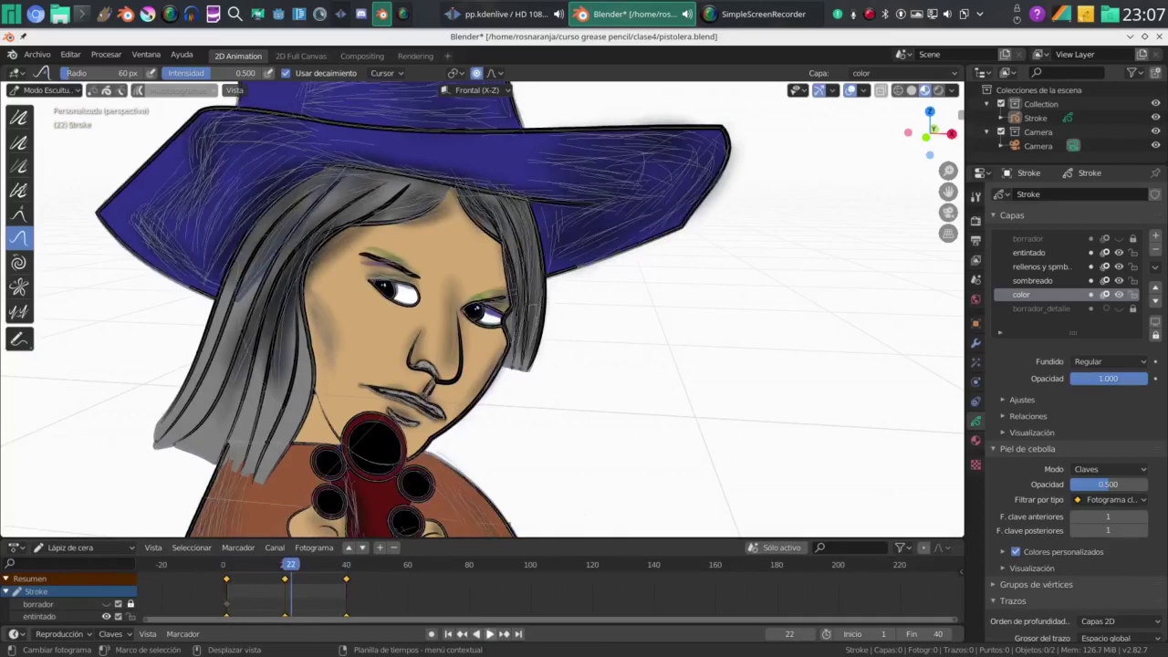
key(Left)
key(Left)
key(Left)
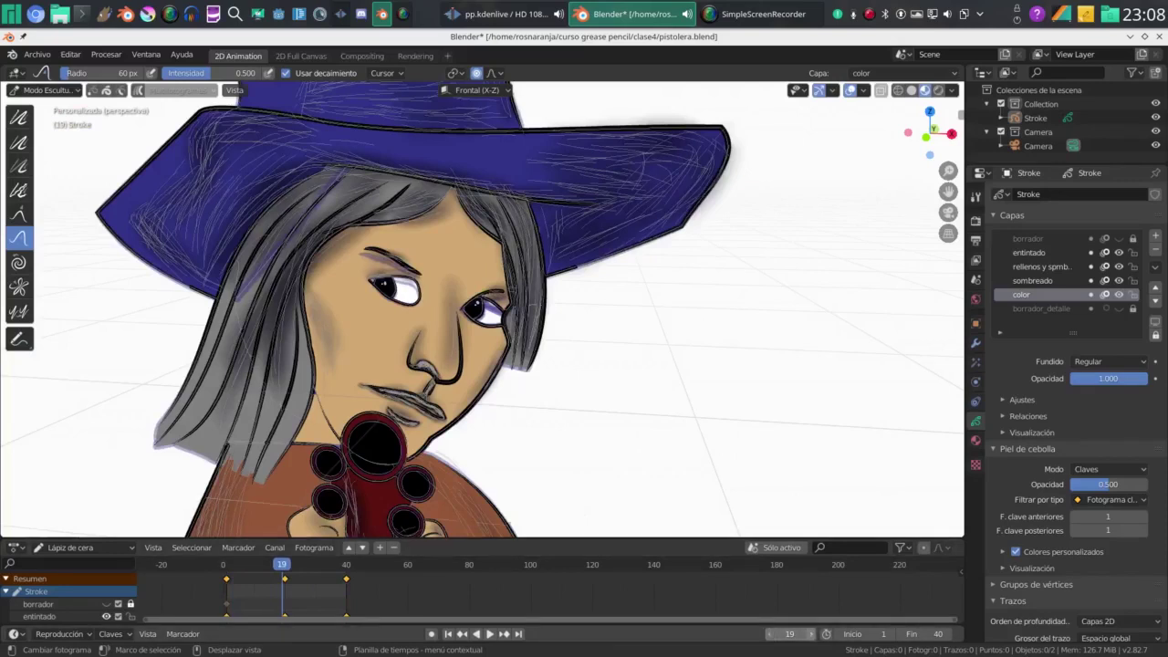
key(Right)
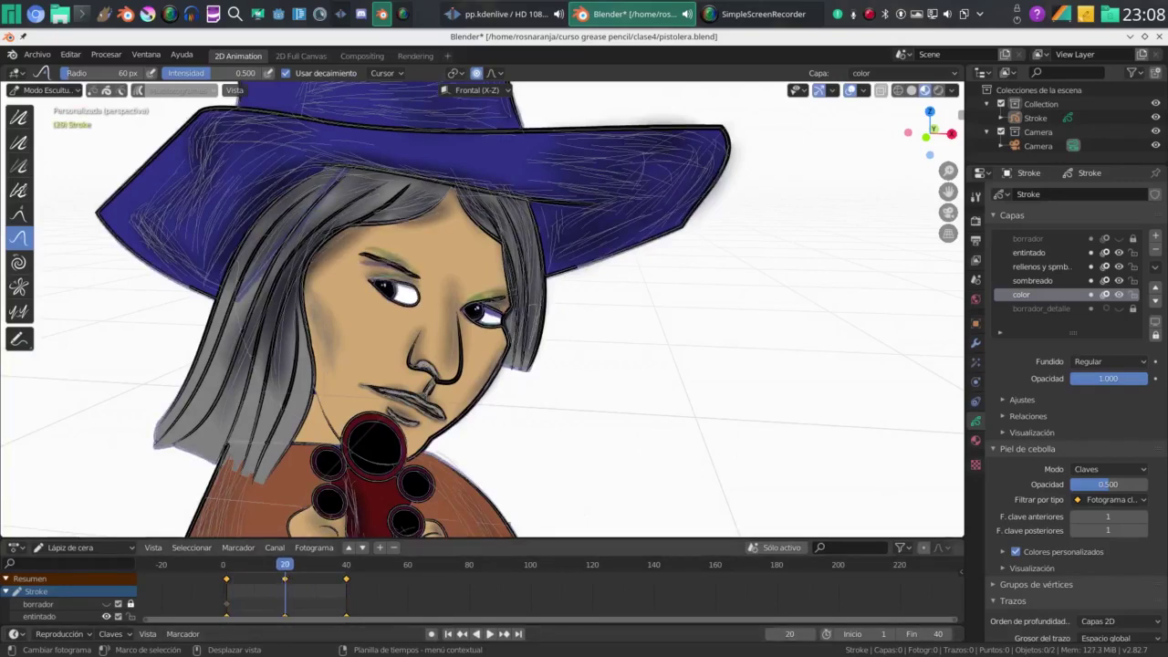
click(489, 633)
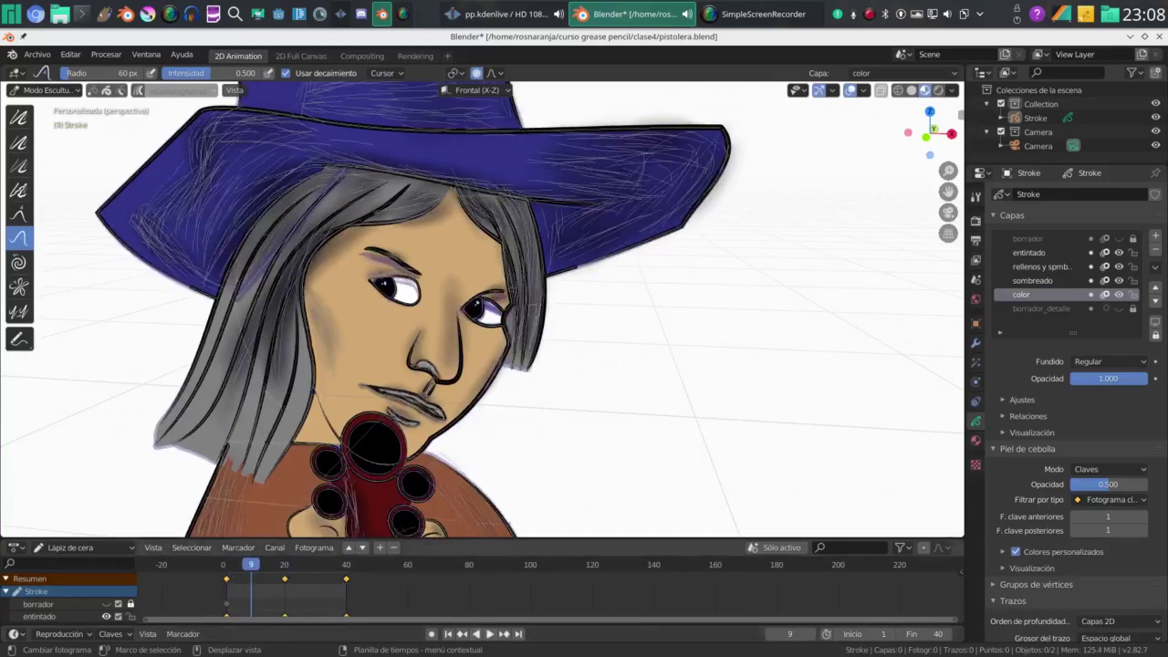
Extend the animation's end frame to 60 and play it through to the end
click(922, 633)
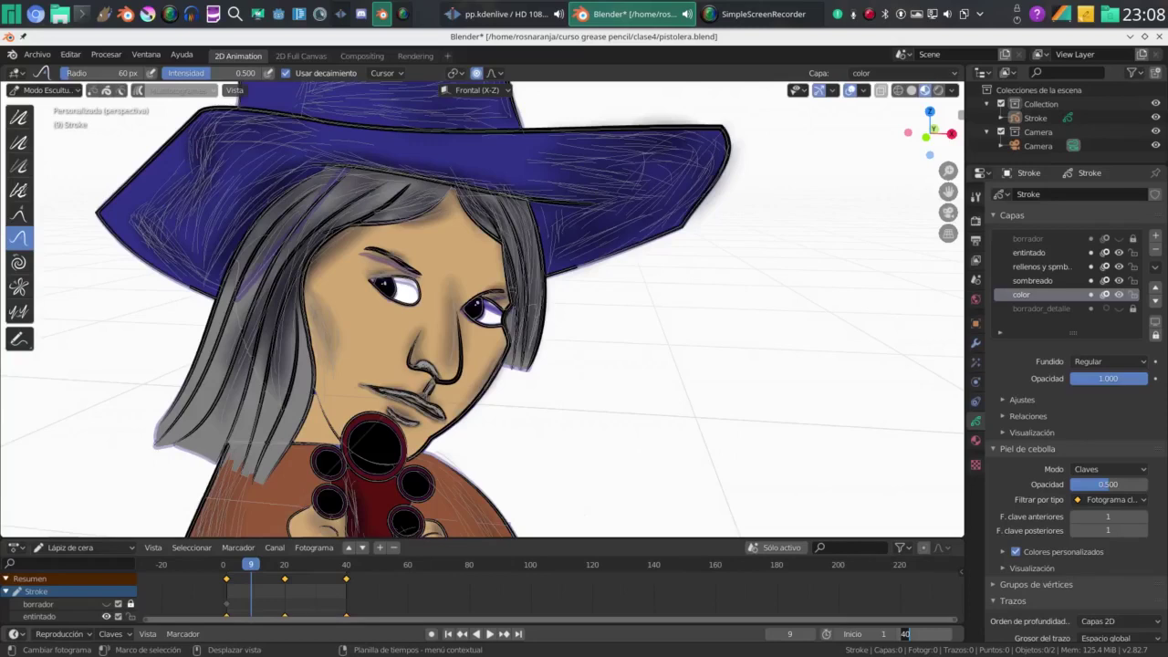
text(60)
key(Return)
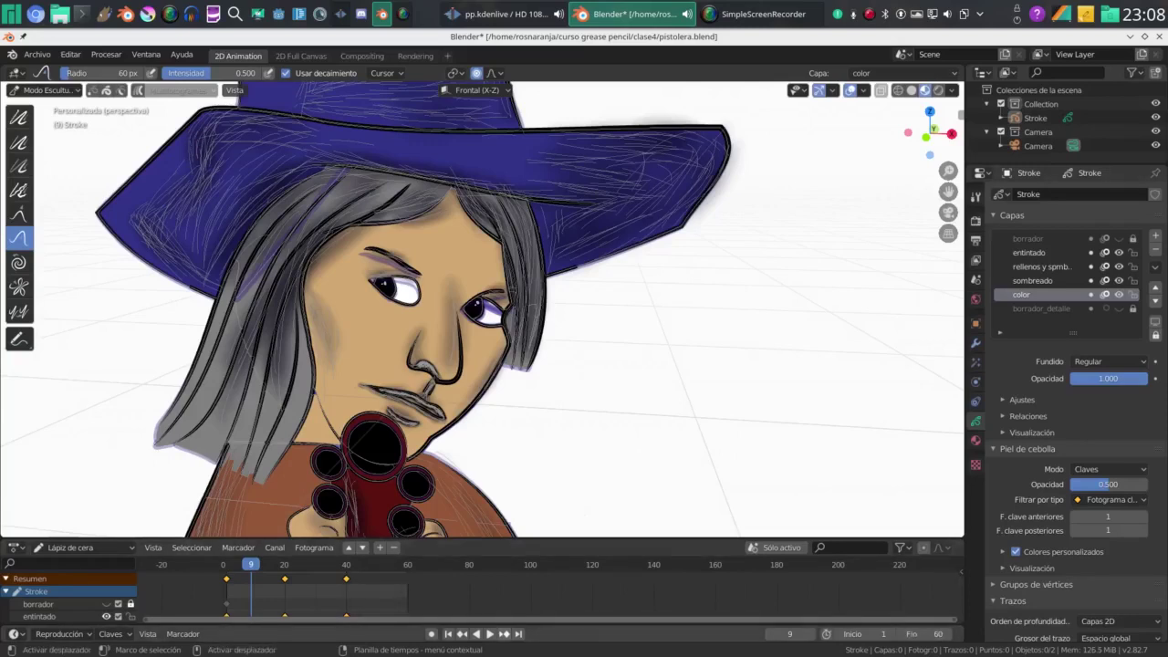
key(space)
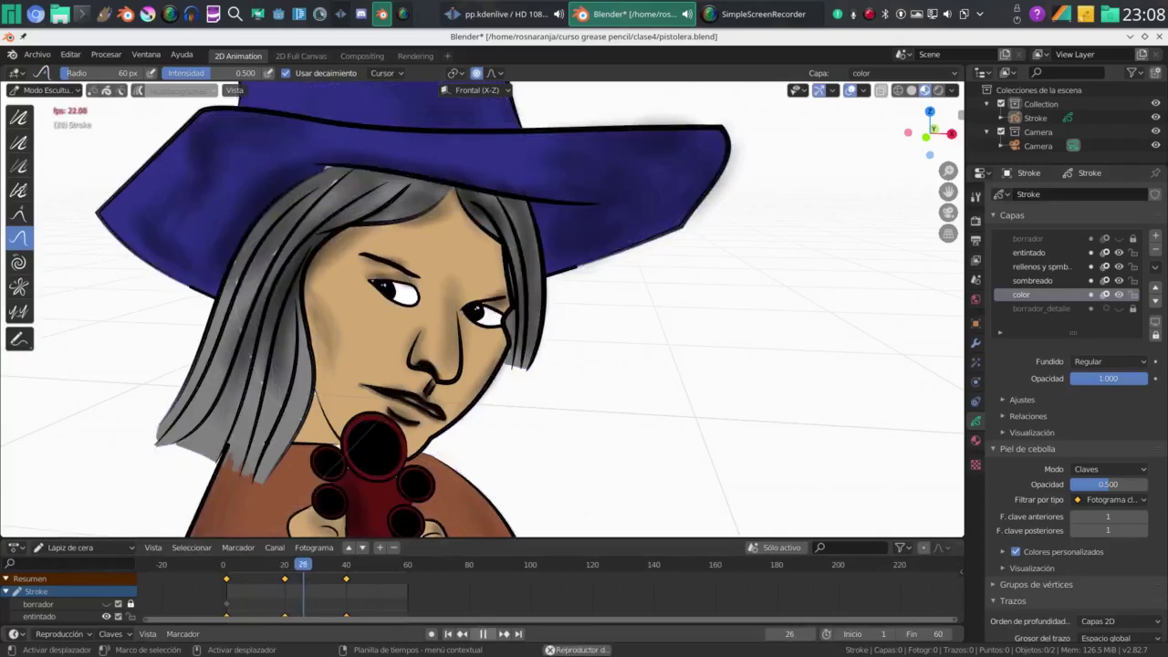
key(space)
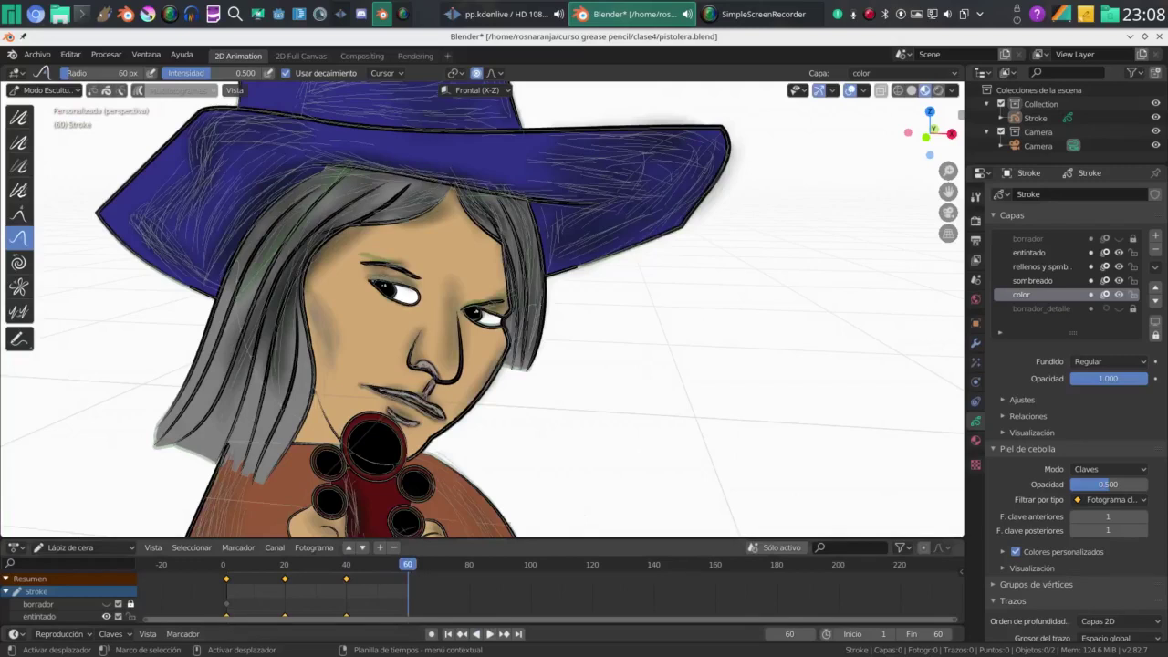
Compare the facial expression at the keyframes on frames 1, 20 and 40 and at points in between
click(256, 564)
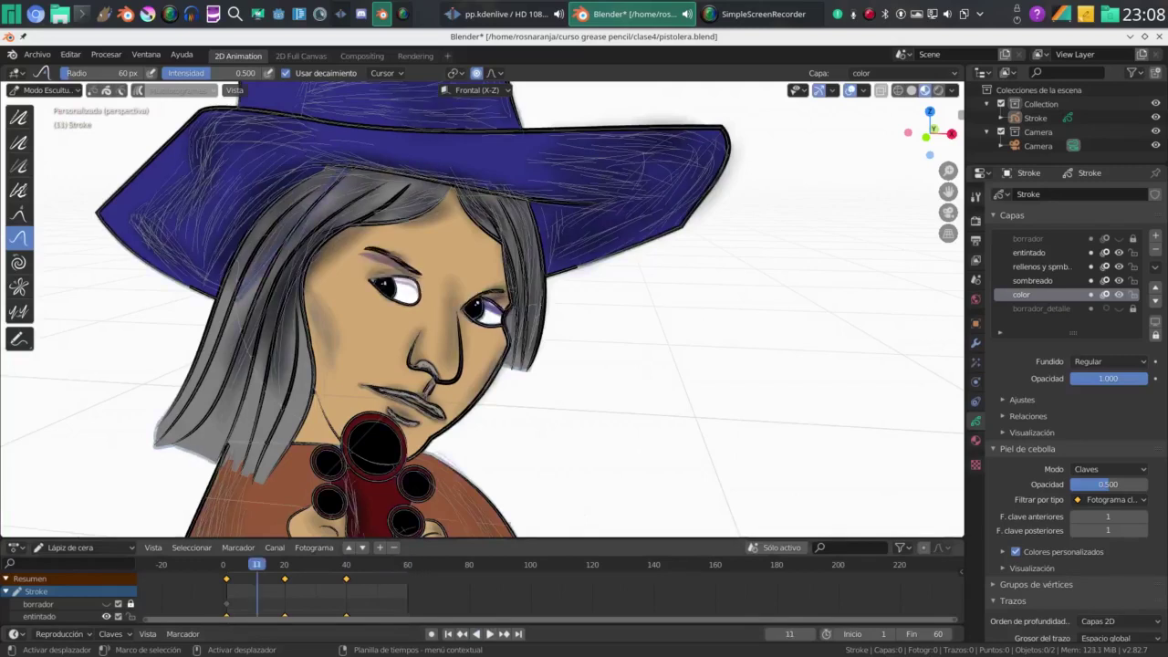
click(313, 564)
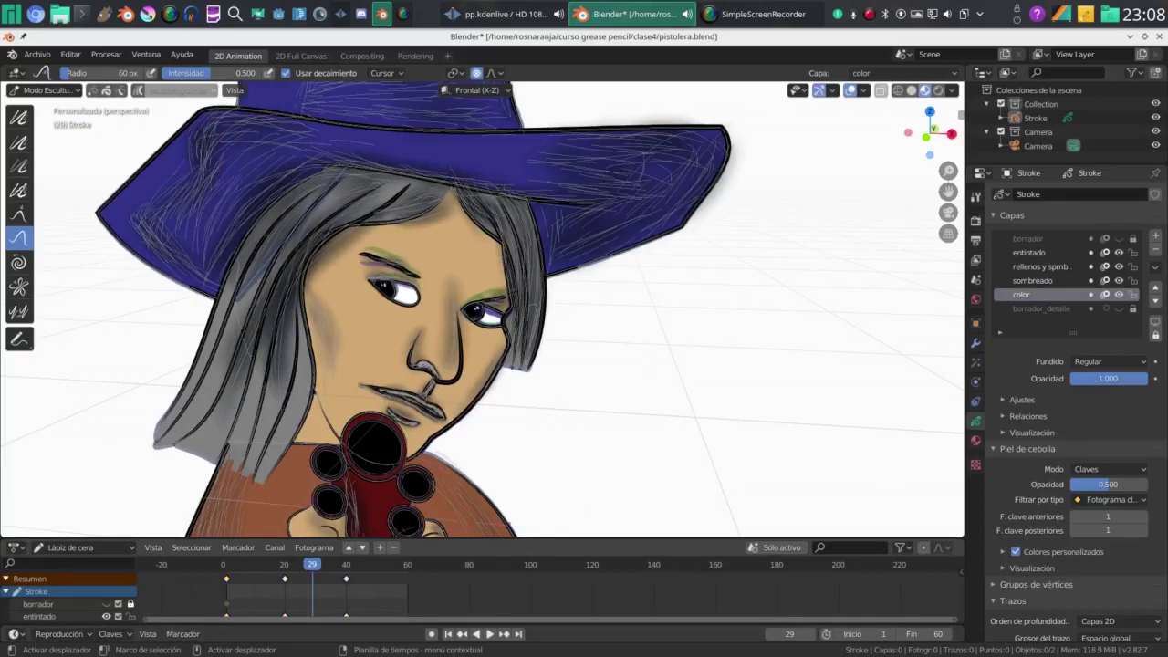
key(Up)
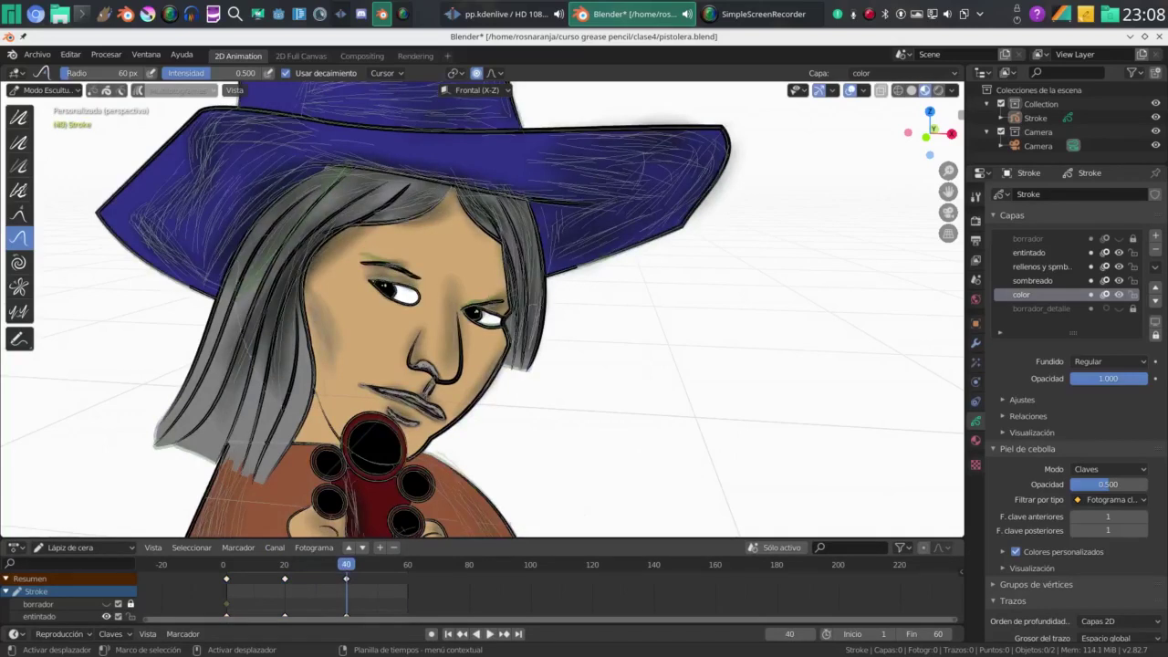
key(Down)
key(Down)
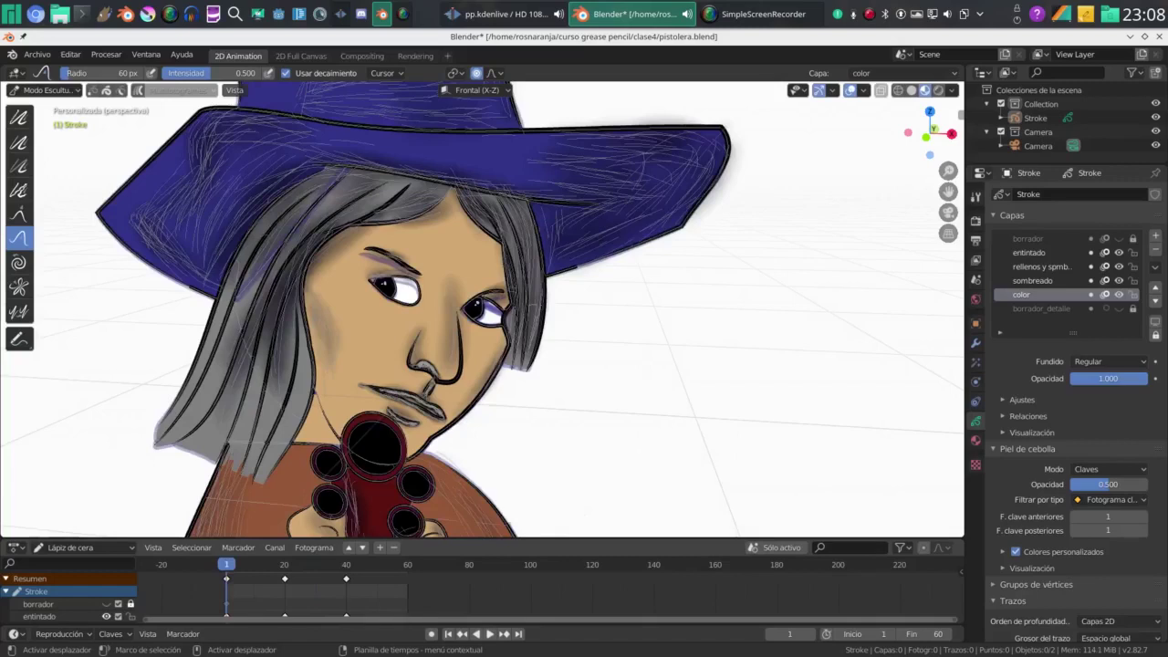
key(Up)
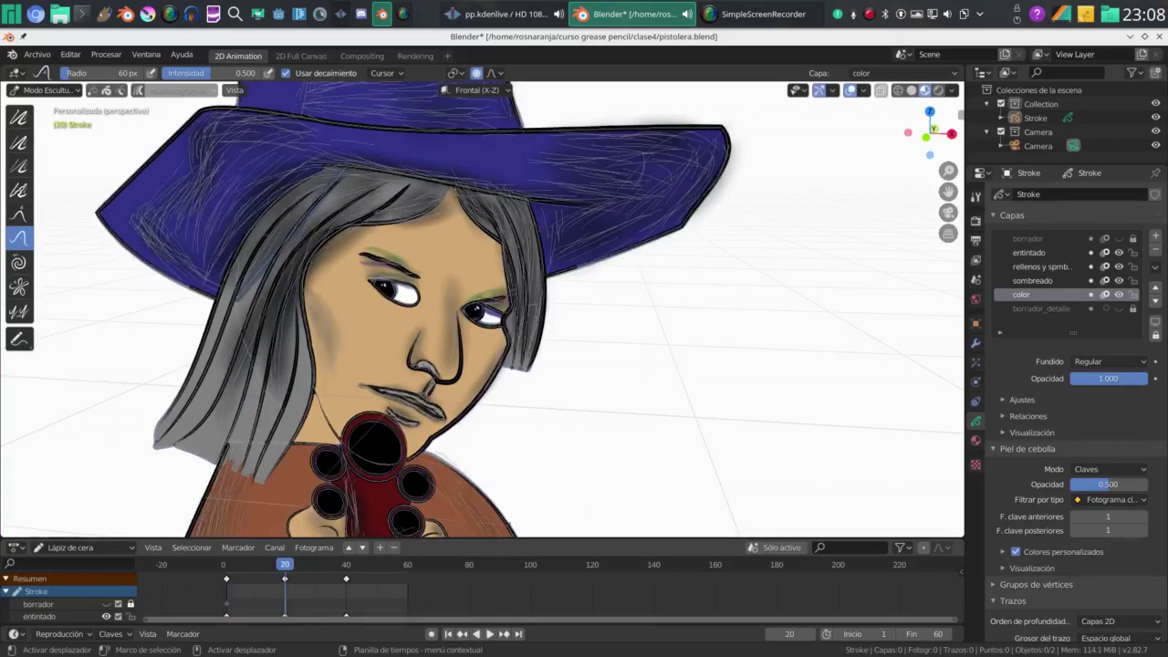
key(Up)
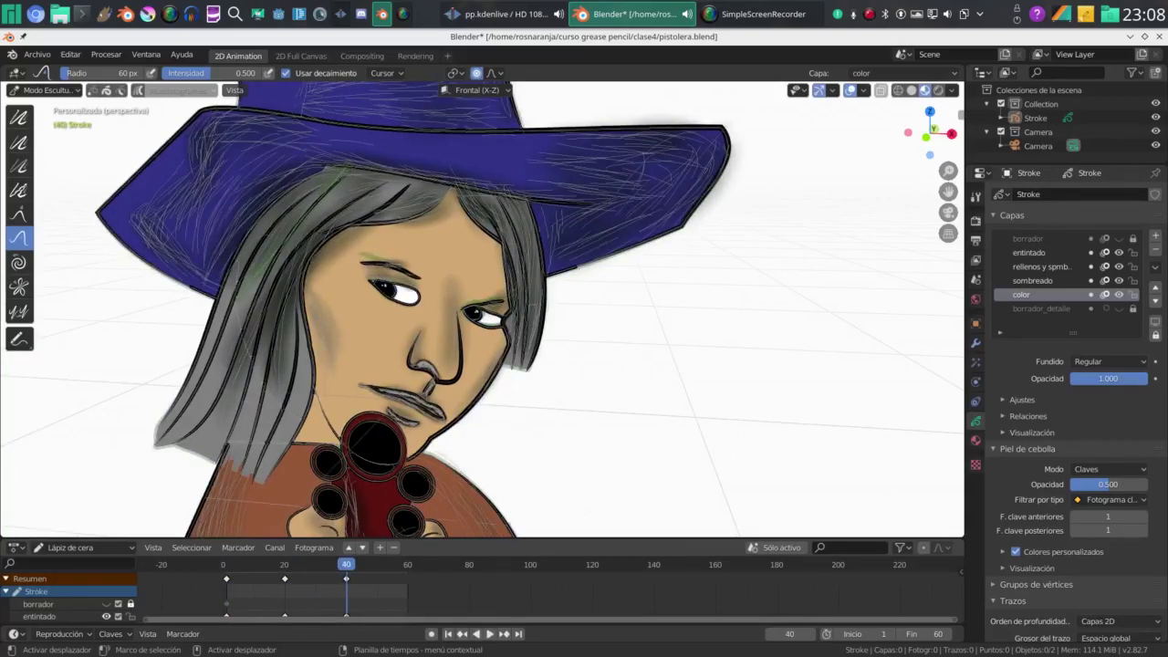
key(Down)
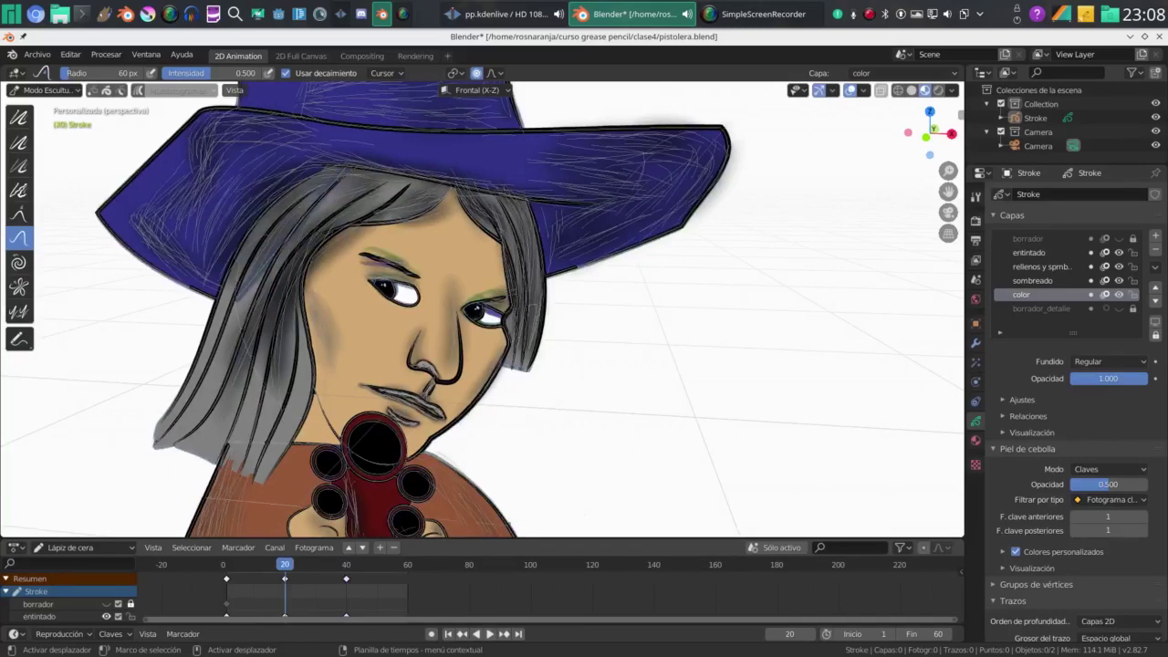
Add an in-between keyframe at frame 10 by sculpting the near eyebrow slightly lower with the Grab brush
mouse_move(285, 564)
mouse_down()
mouse_move(248, 564)
mouse_move(325, 566)
mouse_move(254, 566)
mouse_up()
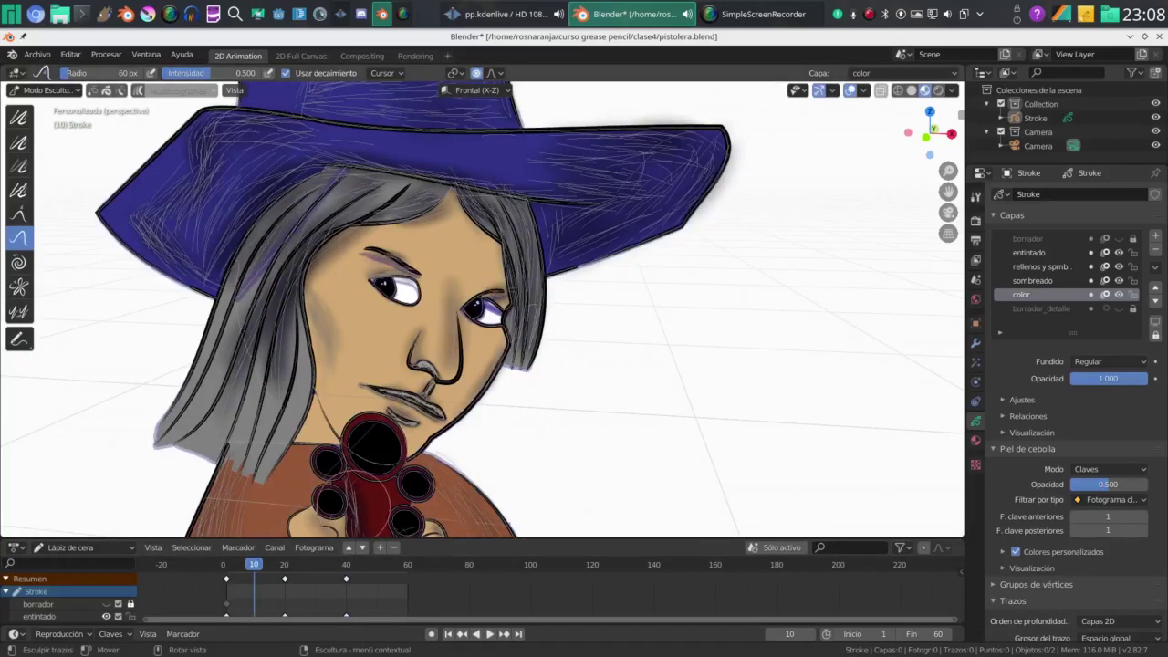
scroll(474, 345, up, 4)
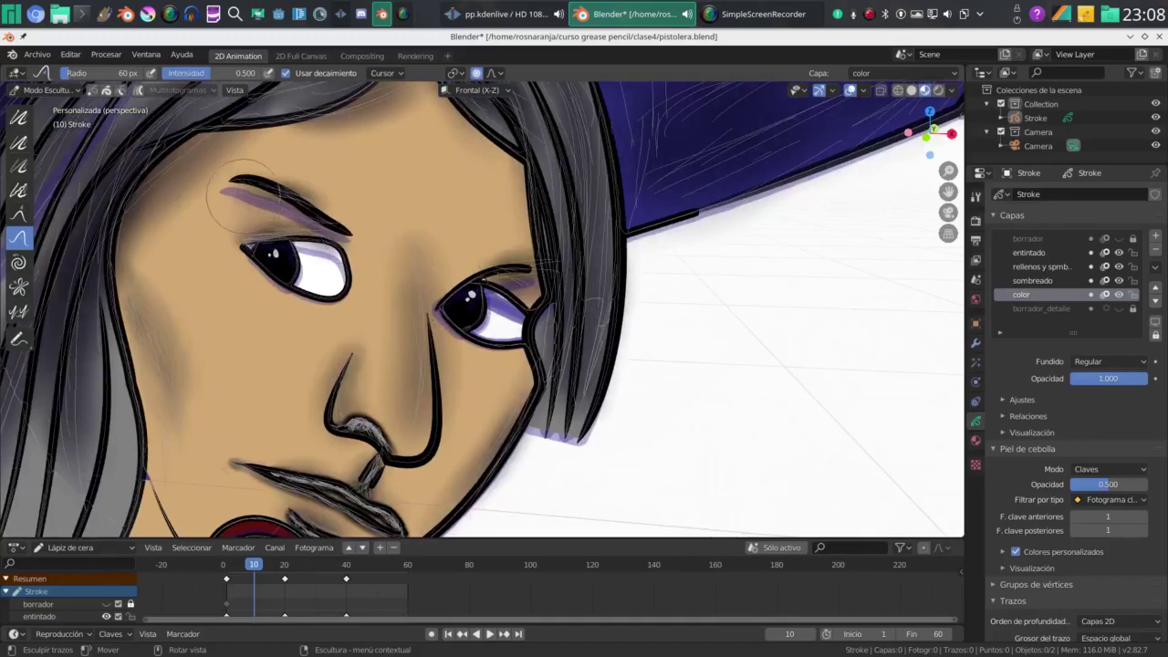
drag(245, 187, 336, 204)
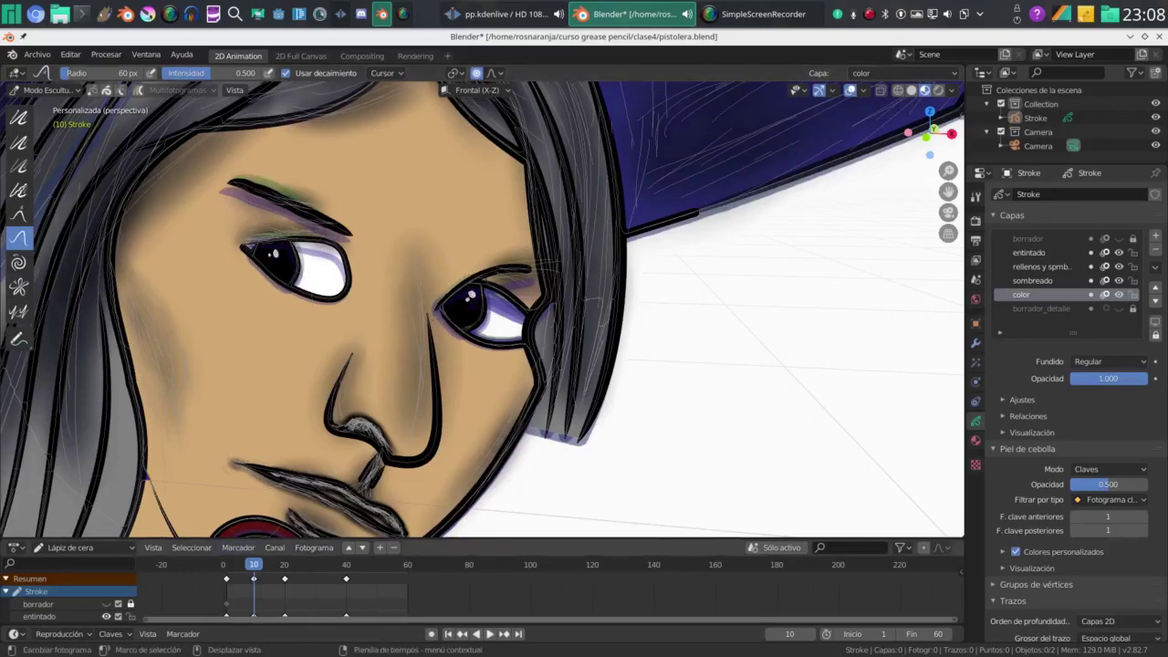
Scrub through the animation and compare the new pose at frame 10 with the one at frame 1
key(Down)
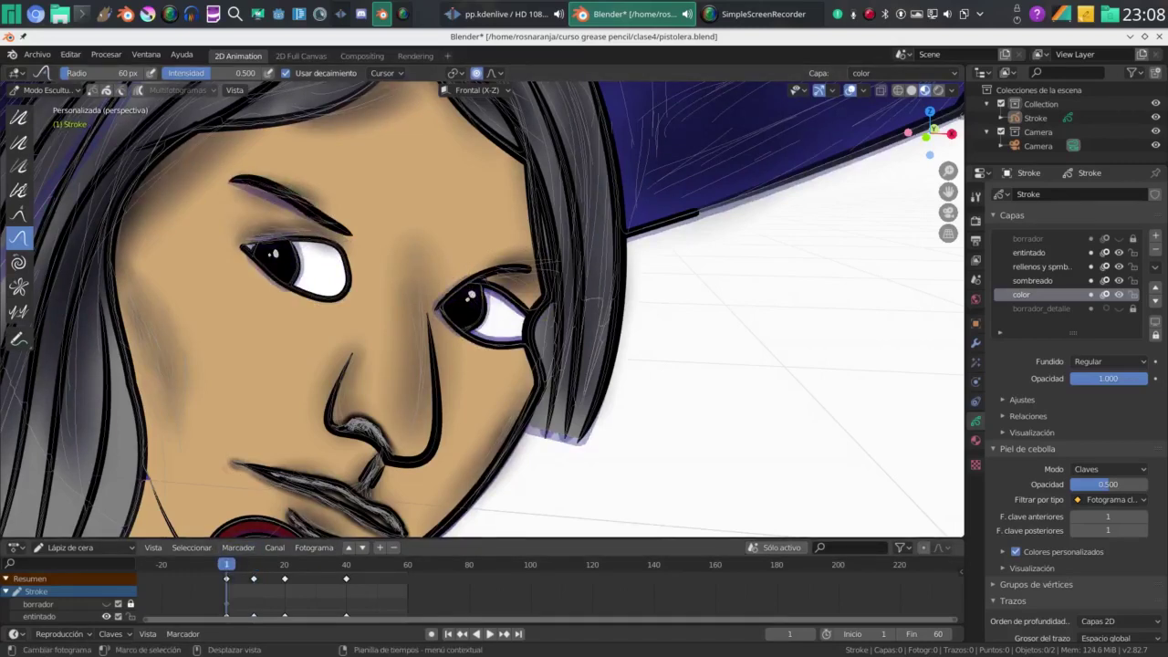
click(248, 564)
mouse_move(247, 564)
mouse_down()
mouse_move(281, 564)
mouse_move(224, 564)
mouse_move(318, 564)
mouse_up()
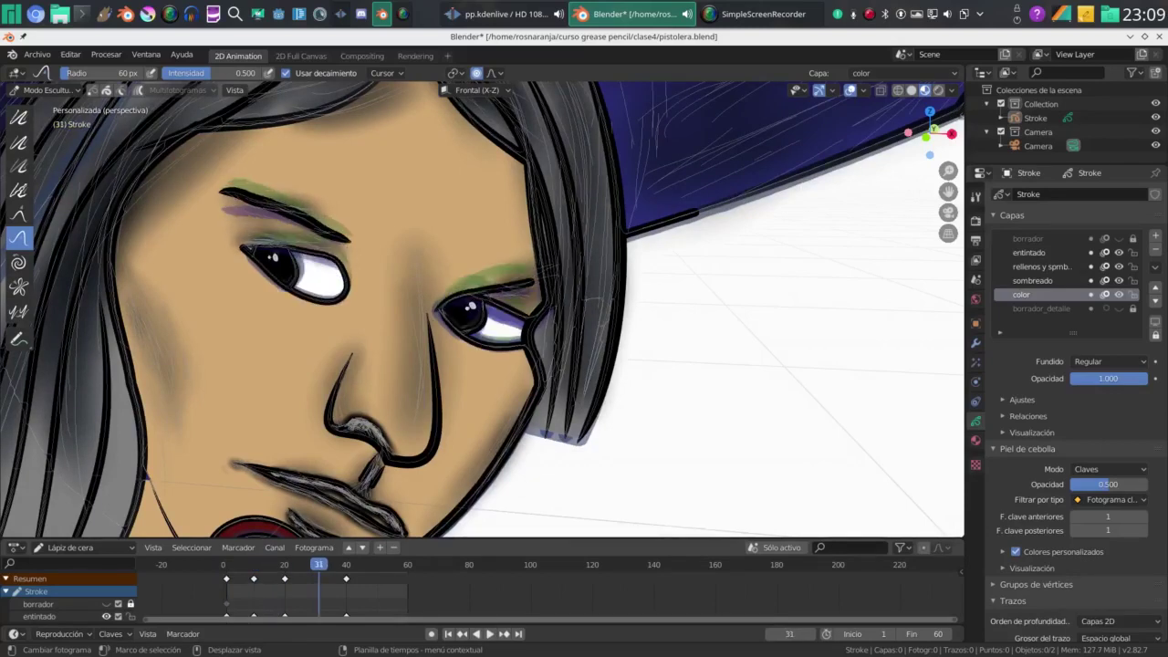
drag(319, 564, 224, 564)
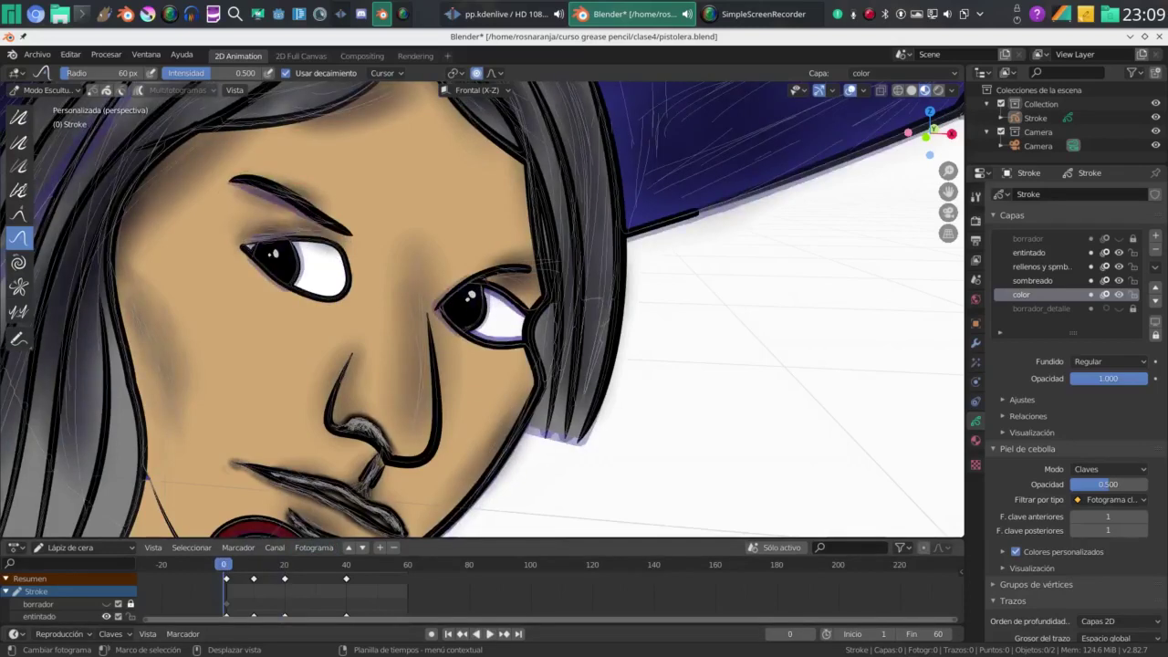
scroll(547, 593, down, 2)
scroll(548, 593, up, 4)
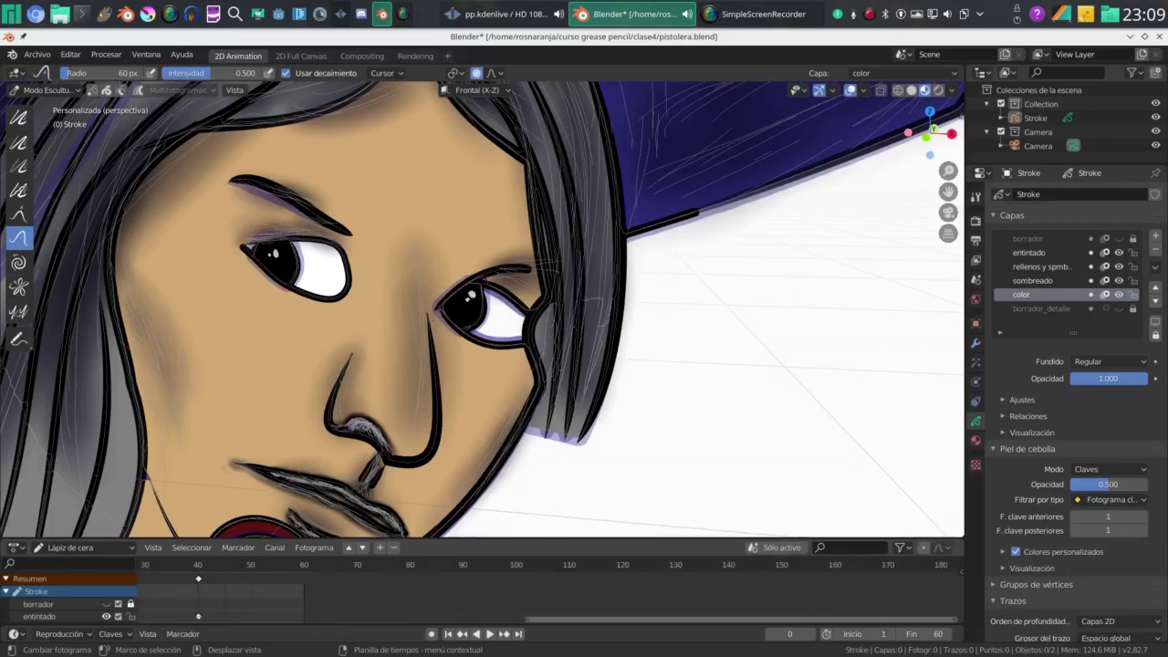
middle_drag(411, 593, 673, 594)
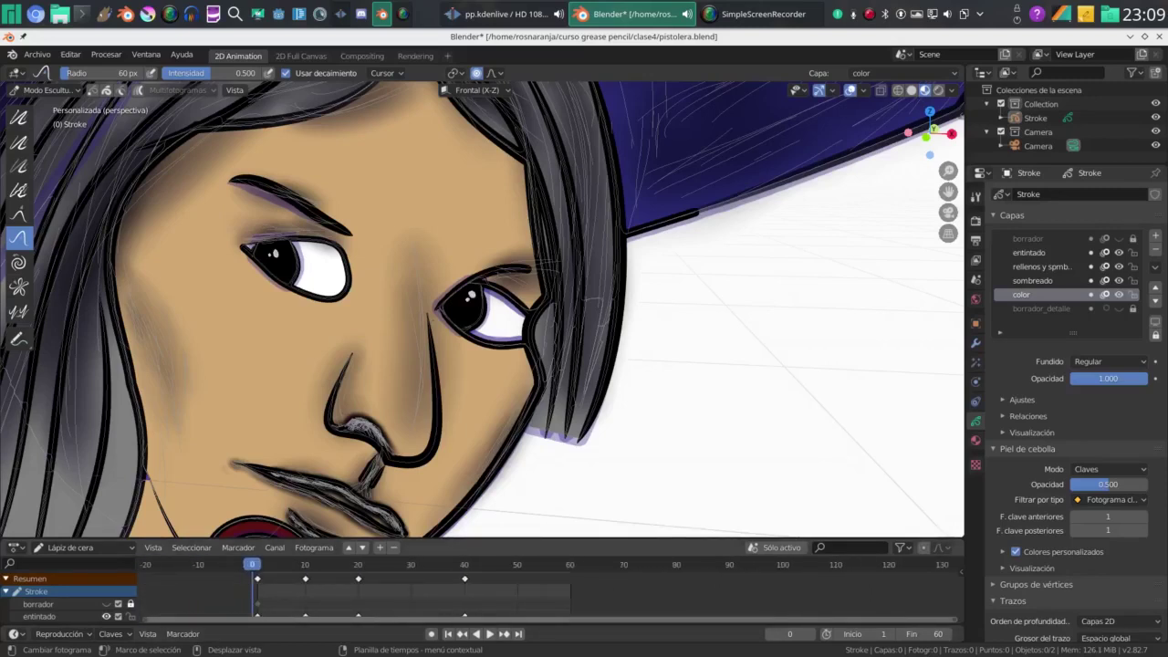
key(Up)
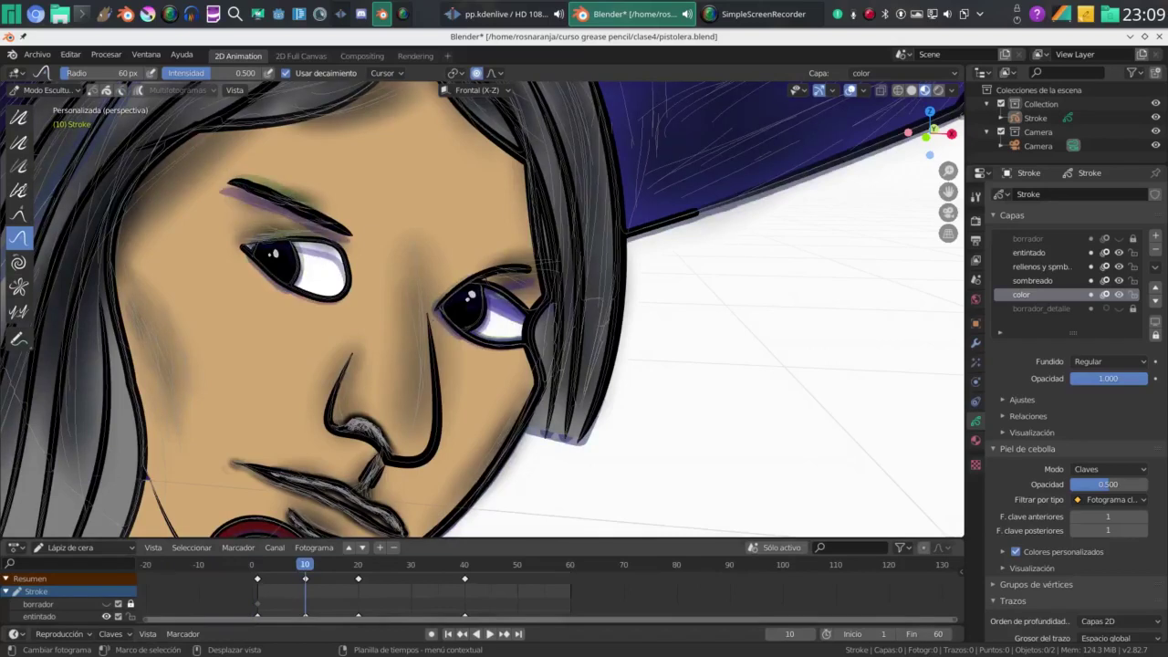
key(Down)
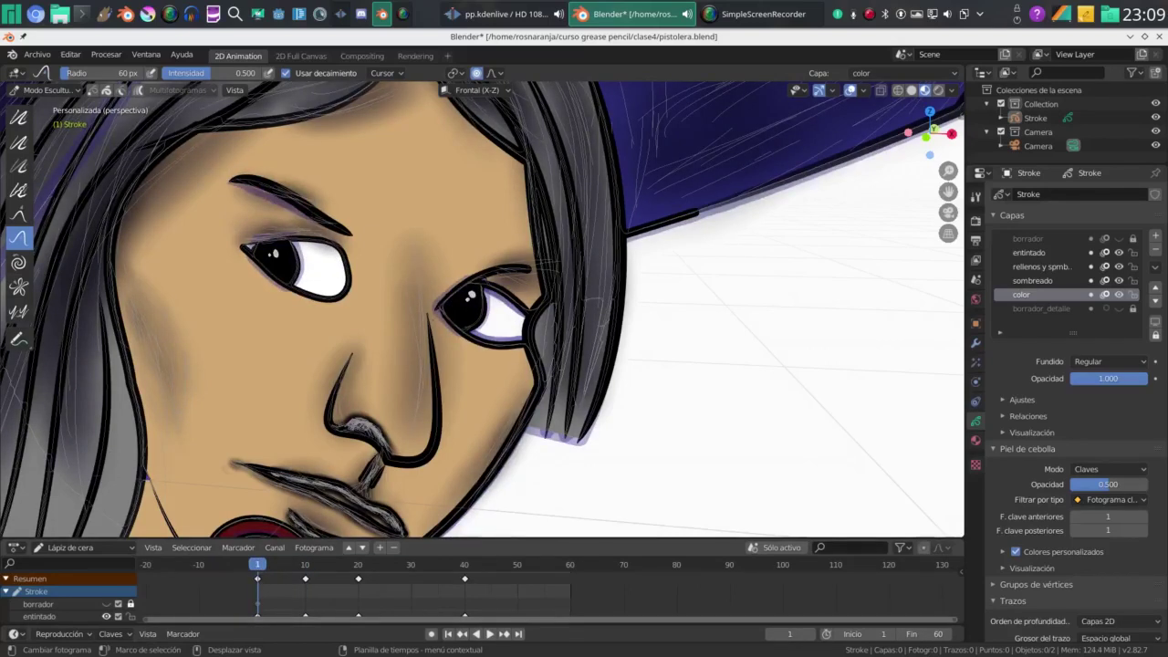
Compare the poses at frames 1, 10 and 20, and sculpt the near eye's upper eyelid and the far eyebrow slightly lower at frame 10
key(Up)
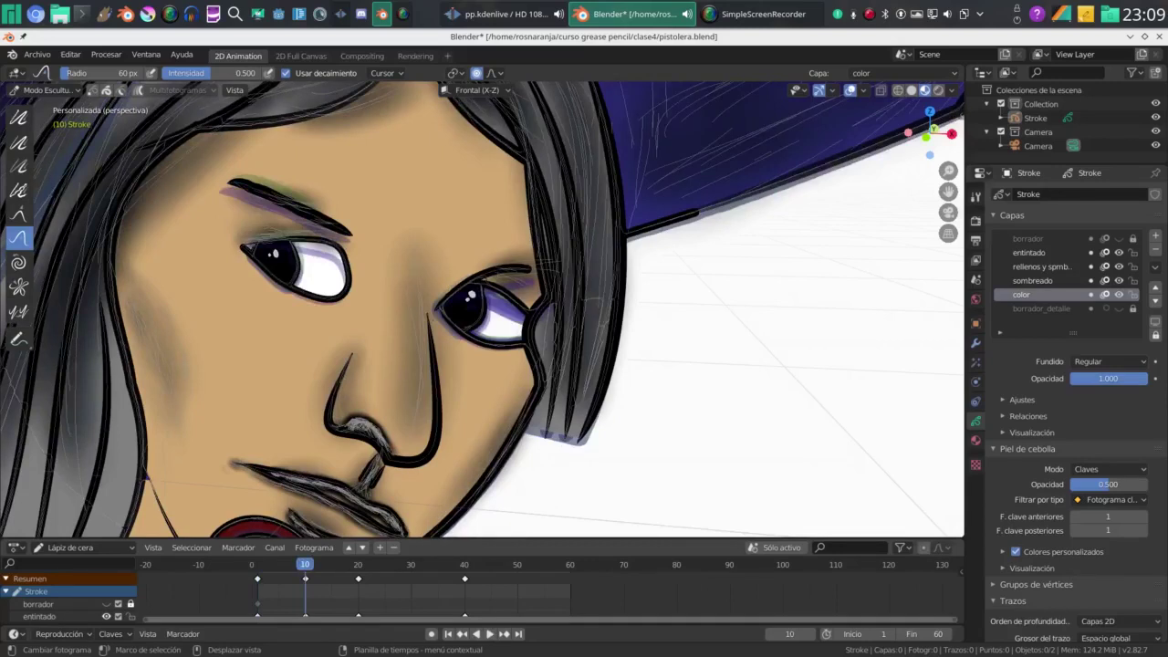
key(Up)
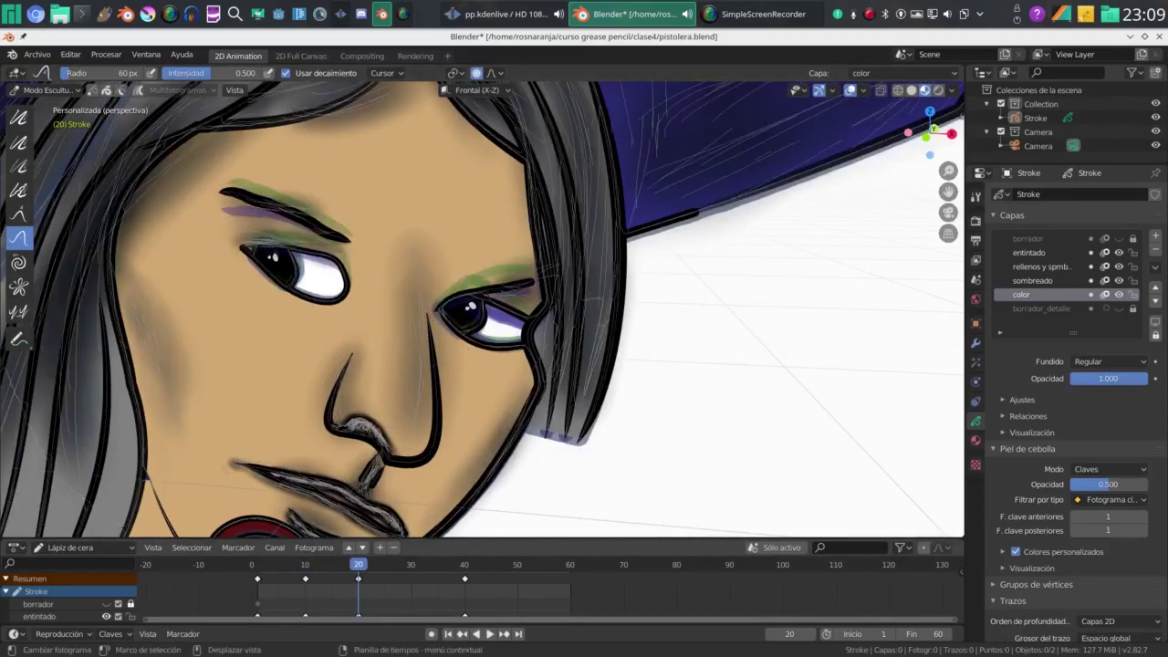
key(Down)
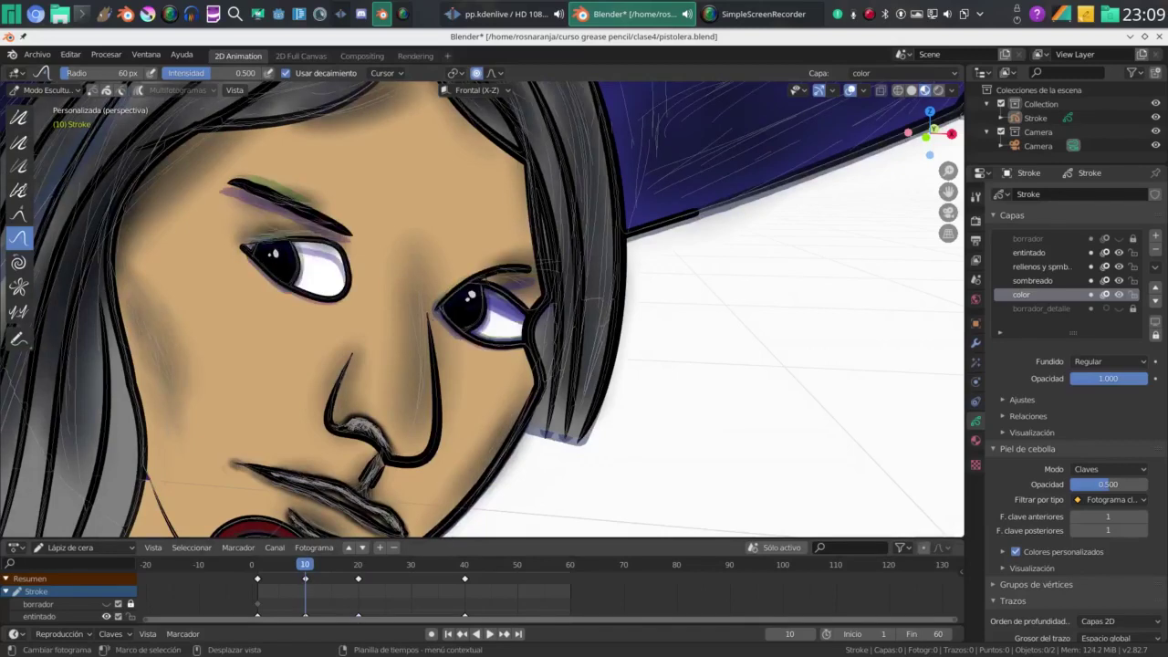
key(Up)
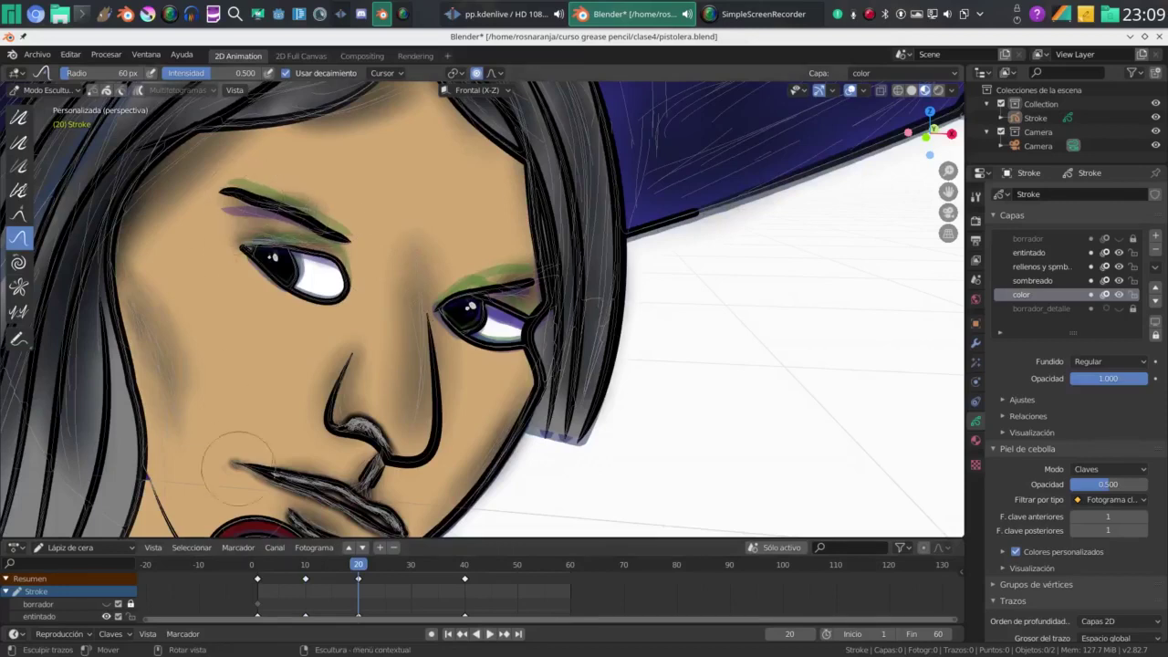
key(Down)
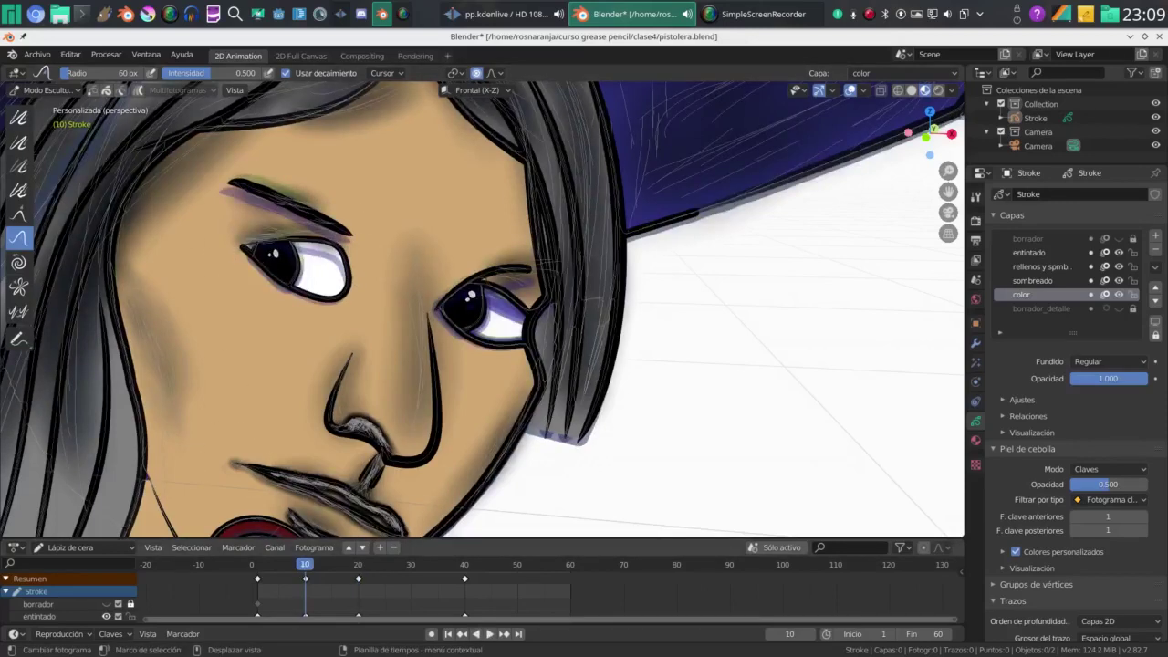
drag(299, 239, 340, 249)
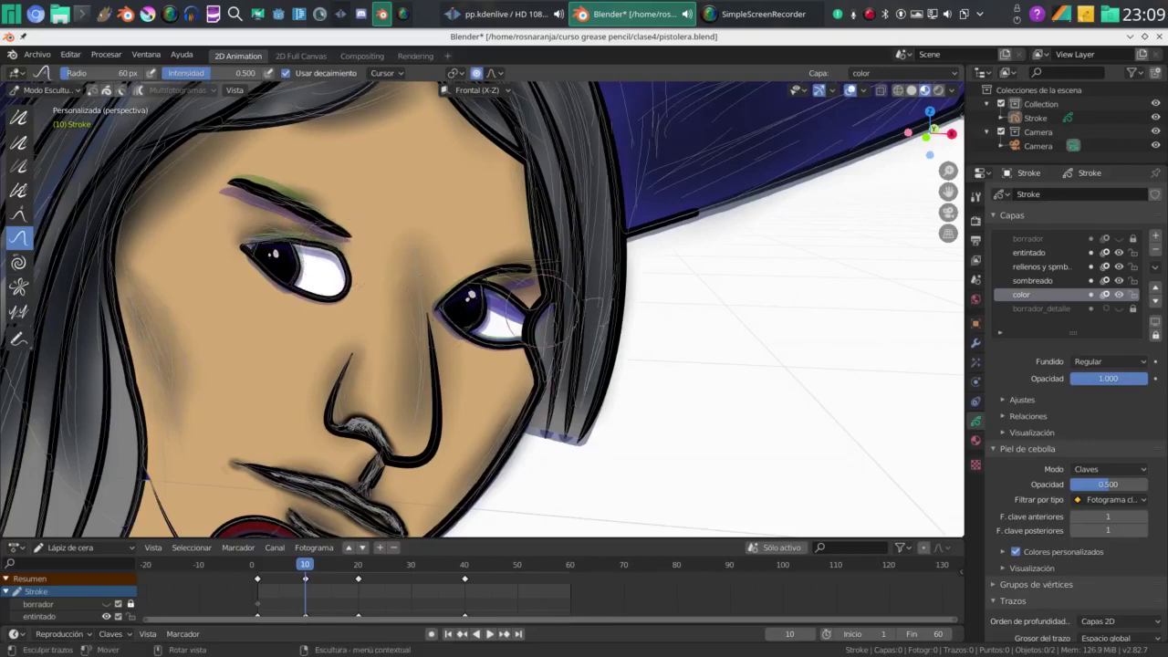
drag(471, 272, 467, 277)
mouse_move(487, 278)
mouse_down()
mouse_move(511, 310)
mouse_move(511, 279)
mouse_move(526, 282)
mouse_up()
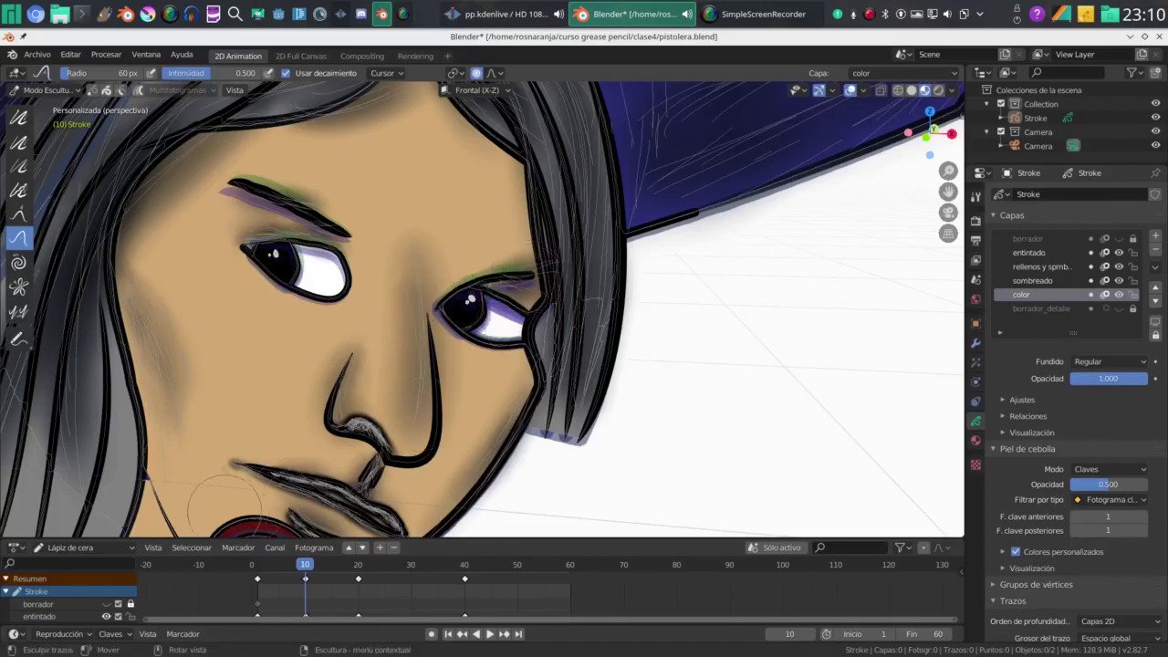
At frame 20, sculpt the near eyebrow's outer end, the near eye's upper edge and the far eyebrow slightly lower
scroll(261, 406, down, 3)
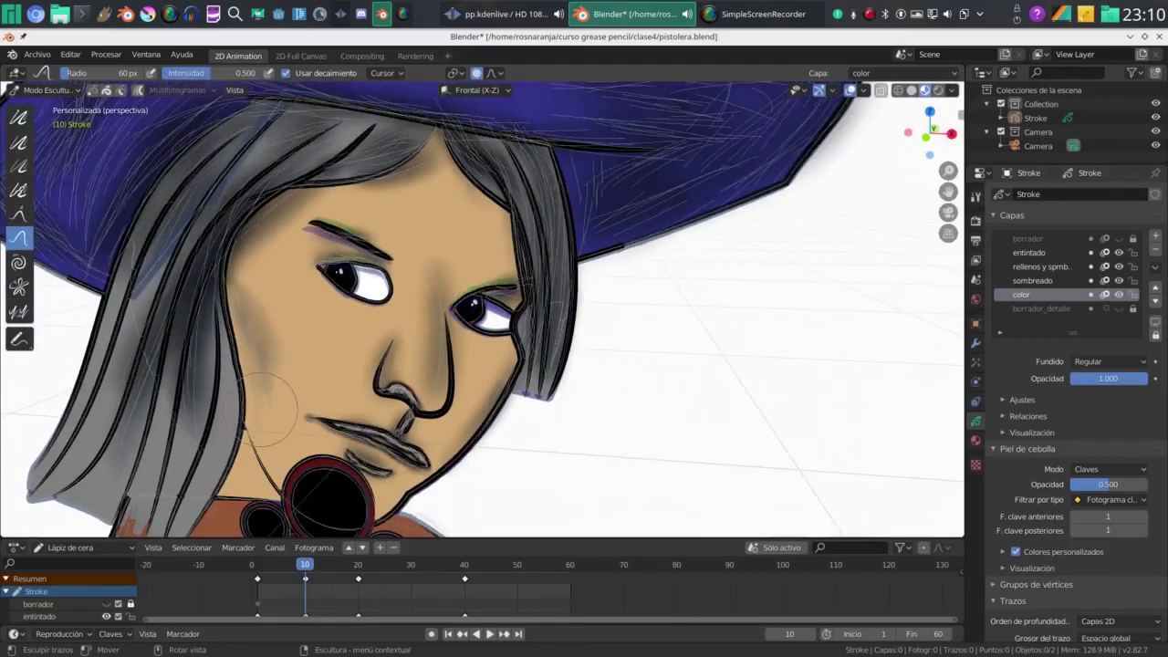
scroll(283, 415, up, 2)
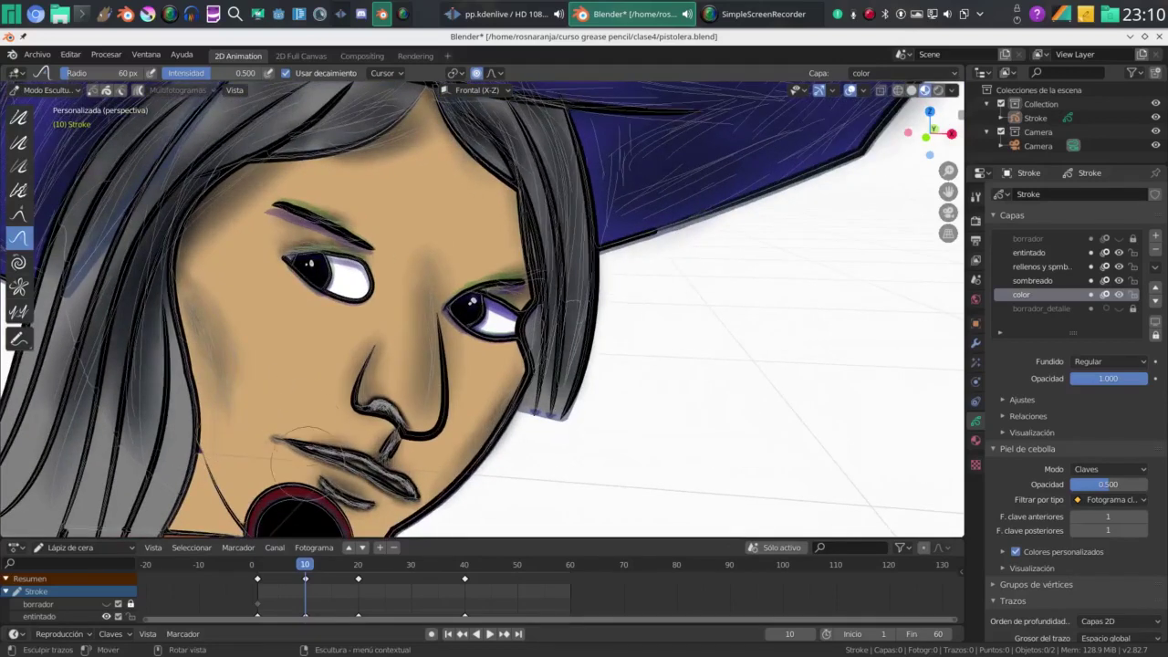
key(space)
key(Escape)
scroll(345, 208, up, 2)
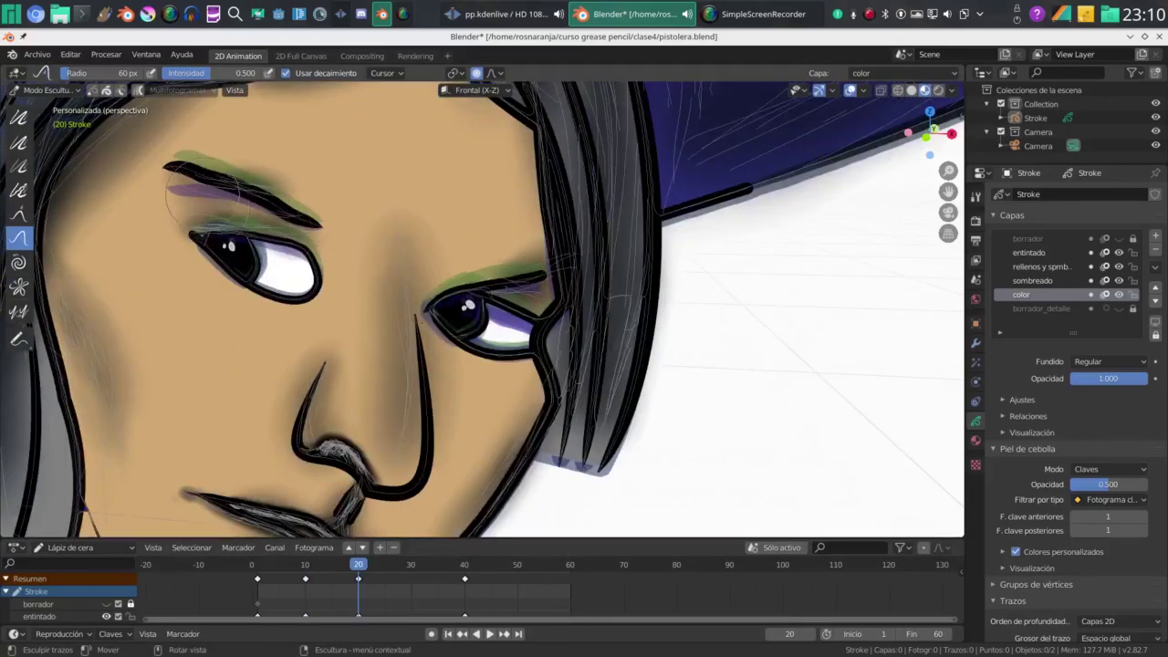
mouse_move(182, 171)
mouse_down()
mouse_move(165, 187)
mouse_move(236, 182)
mouse_move(264, 203)
mouse_move(219, 187)
mouse_up()
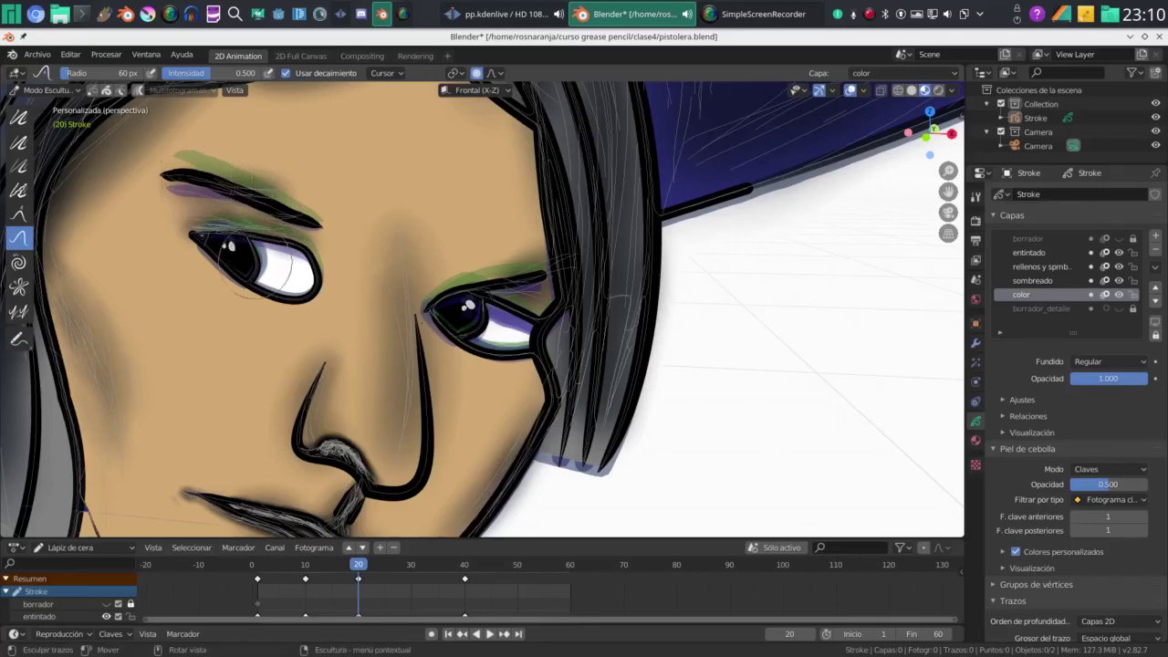
mouse_move(239, 236)
mouse_down()
mouse_move(242, 256)
mouse_move(228, 254)
mouse_move(287, 241)
mouse_move(302, 254)
mouse_up()
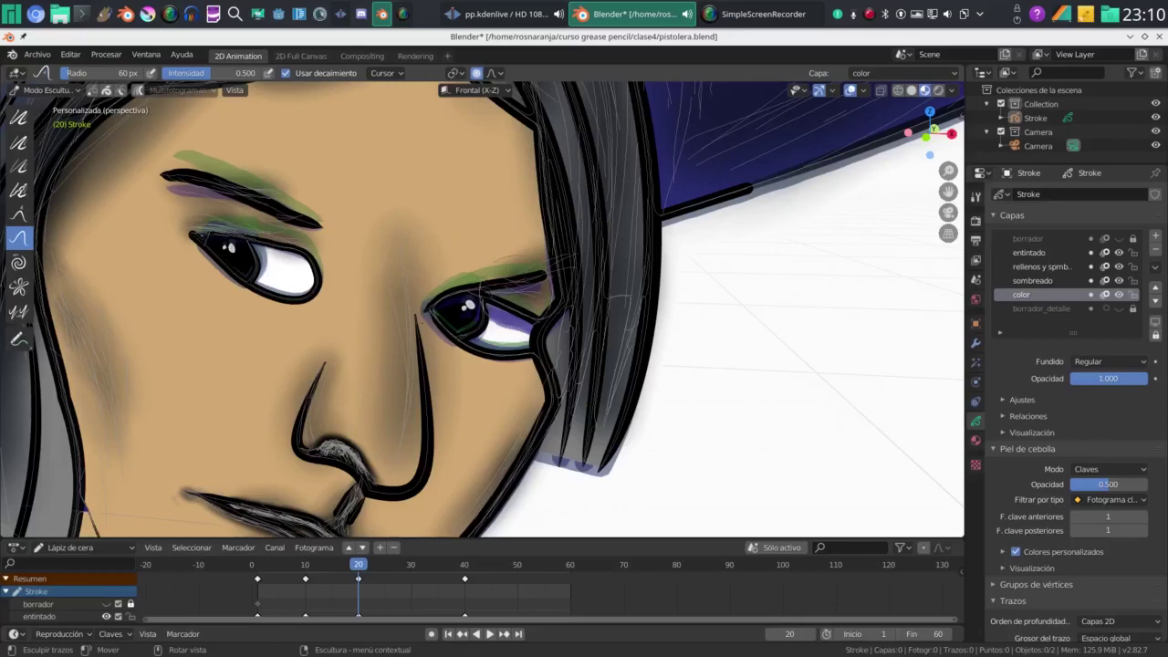
drag(534, 290, 544, 289)
mouse_move(470, 290)
mouse_down()
mouse_move(467, 308)
mouse_move(546, 293)
mouse_move(511, 285)
mouse_up()
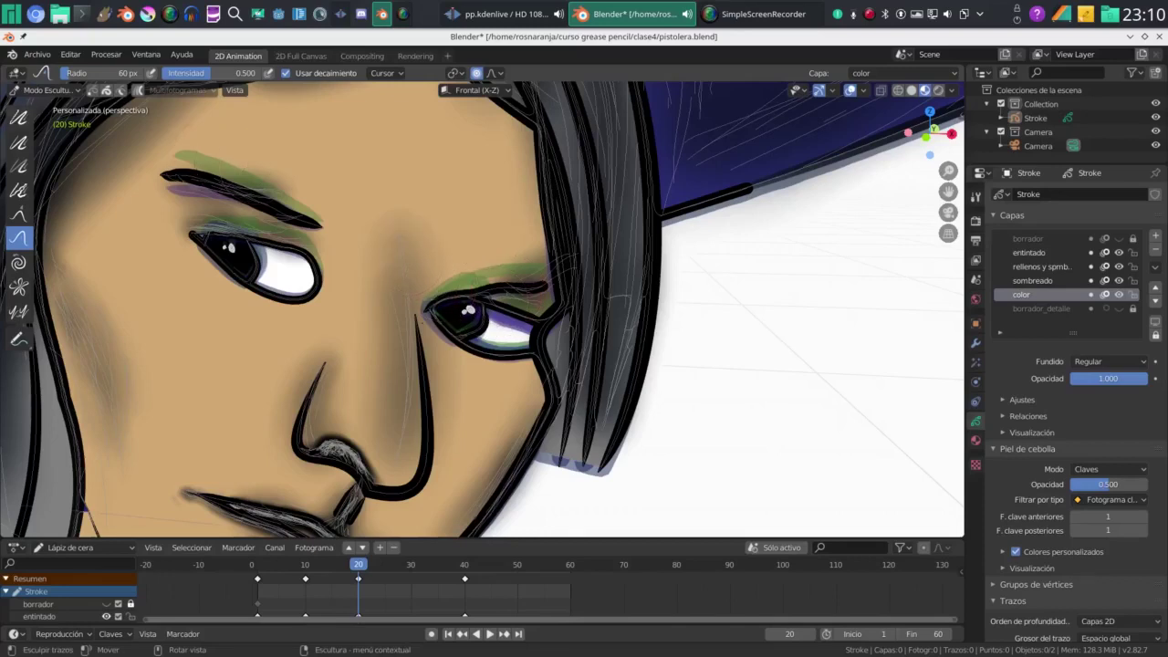
Smooth the strokes of both eyebrows at frame 20 with the Smooth brush, and switch to the Grab brush
click(18, 116)
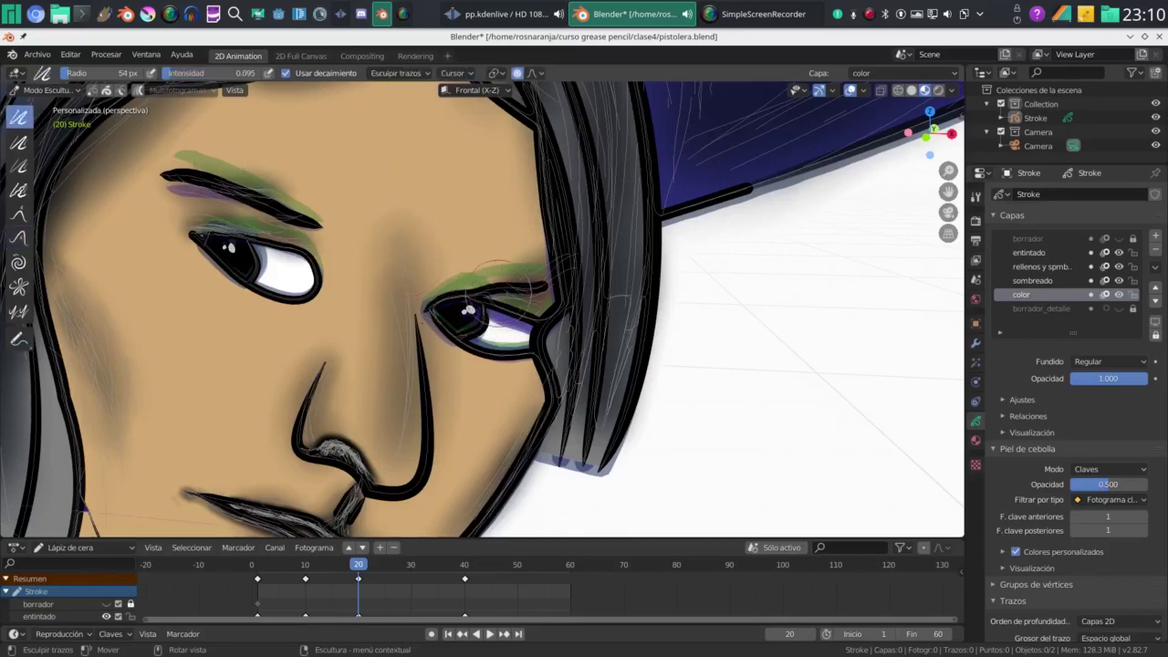
drag(486, 293, 544, 292)
mouse_move(182, 173)
mouse_down()
mouse_move(220, 169)
mouse_move(299, 195)
mouse_up()
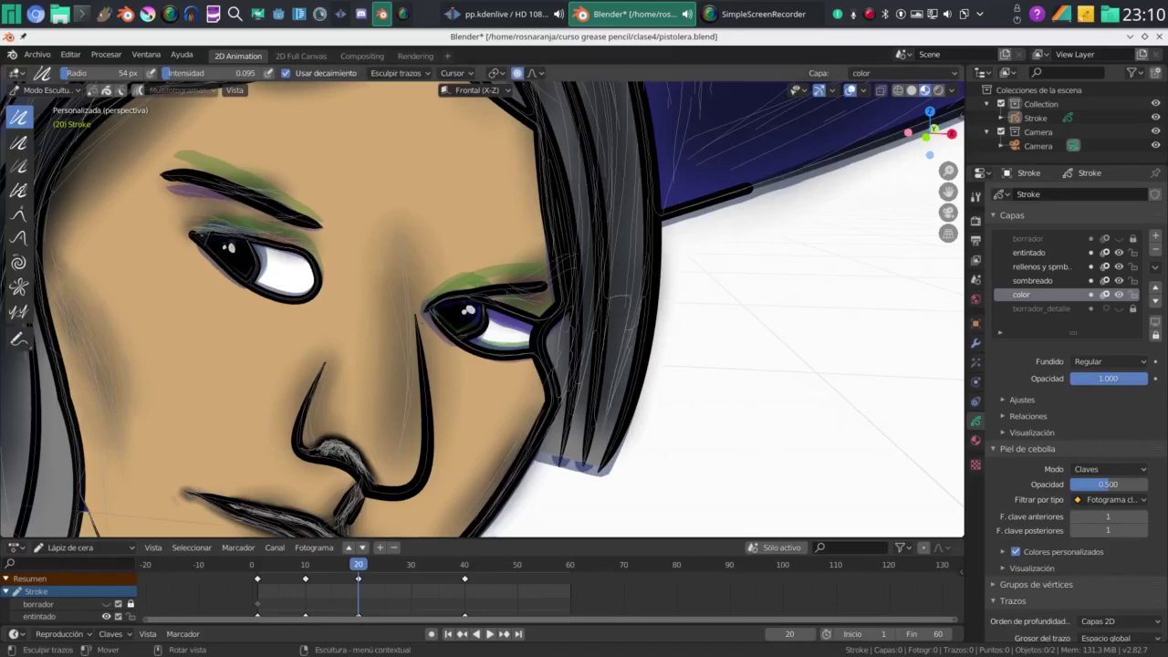
click(18, 214)
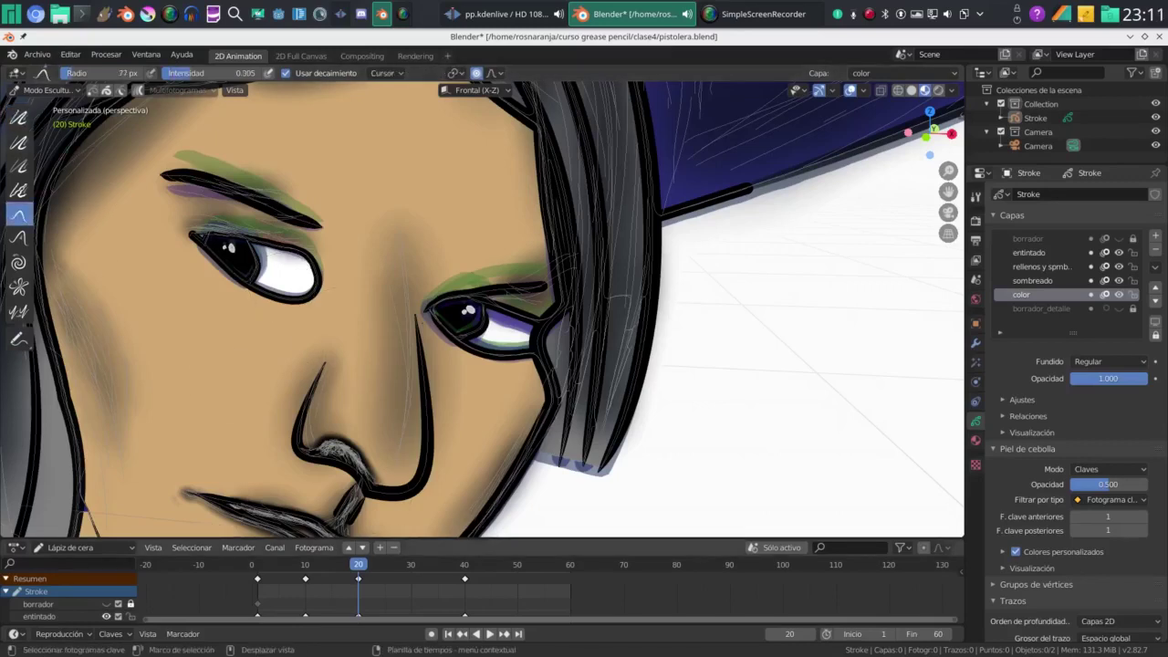
Play the animation from frame 1 with the whole head in view to review the change of expression
click(257, 564)
scroll(451, 334, down, 6)
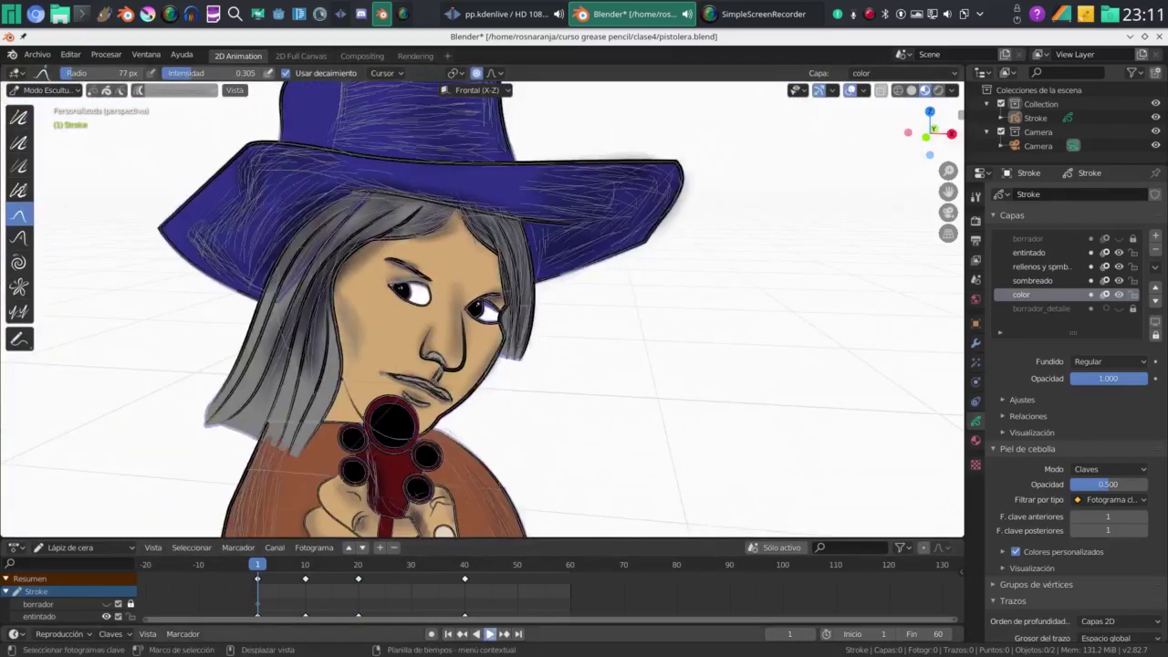
click(490, 634)
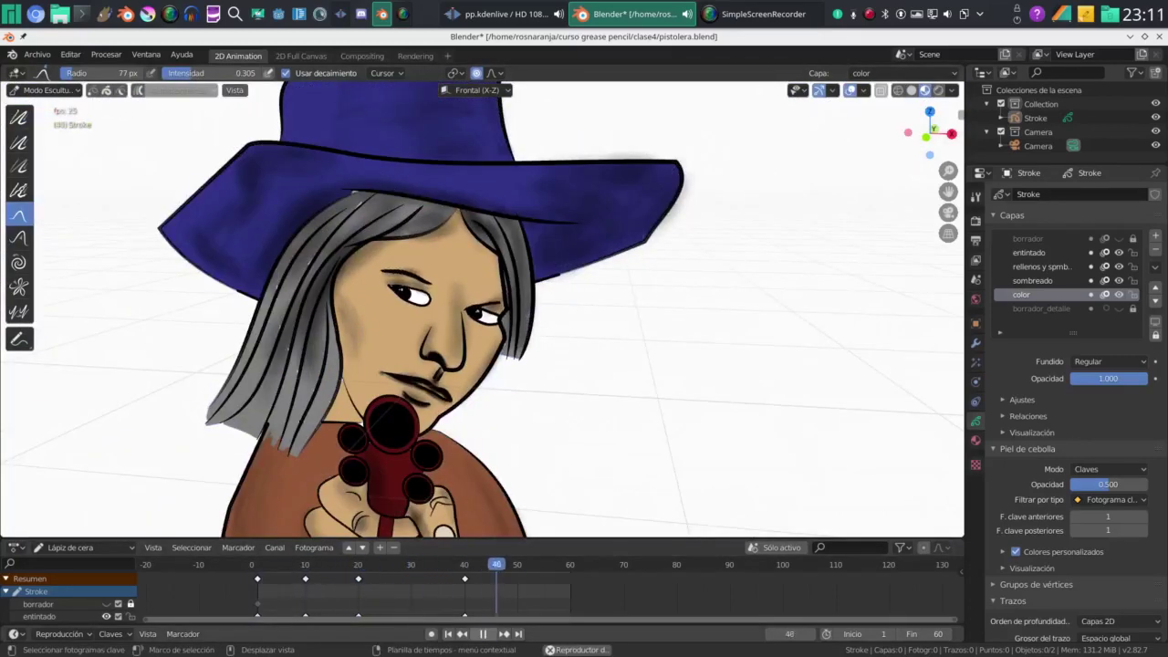
click(483, 633)
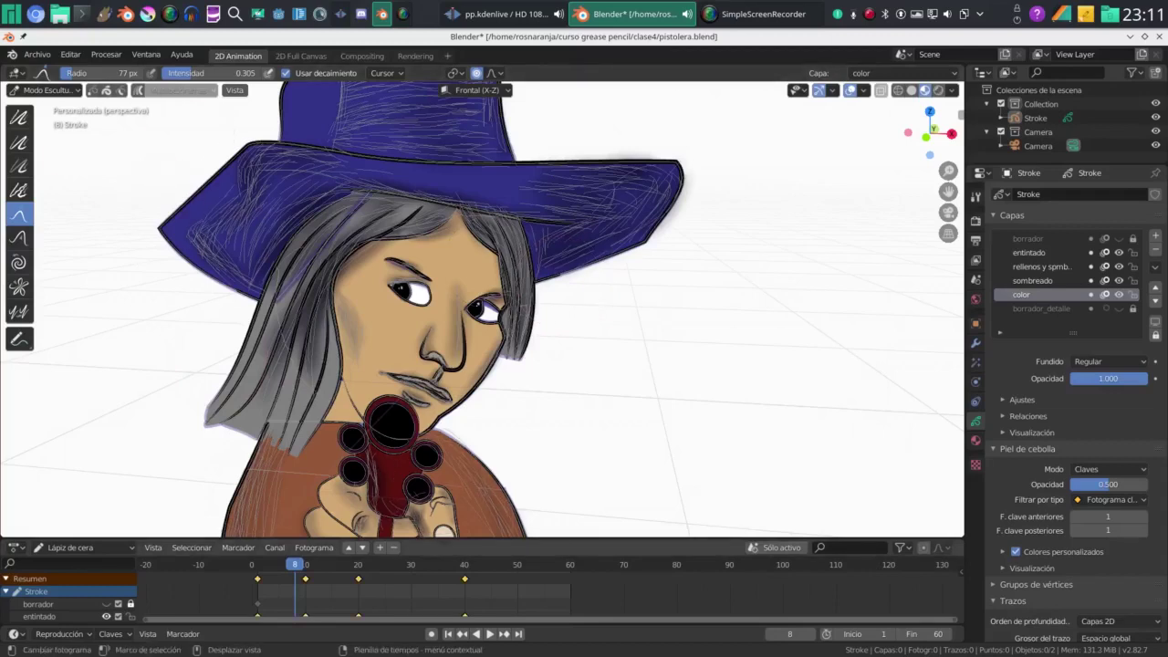
Stretch all keyframes from frame 1 until the last one falls on frame 60, and play the slower animation
key(s)
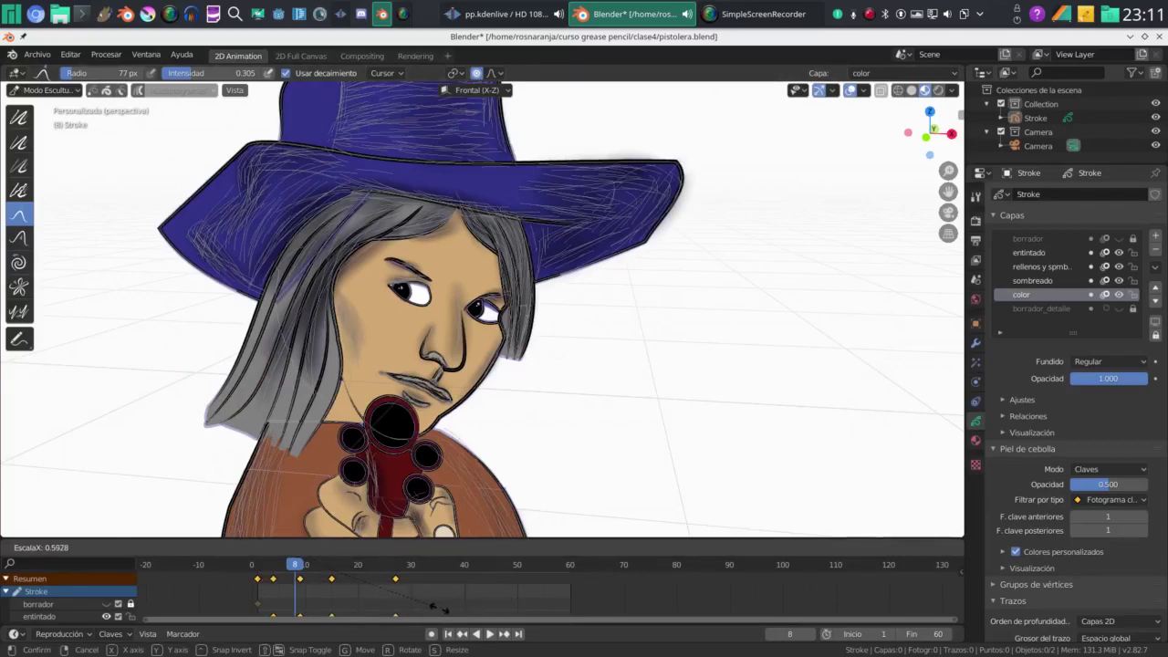
key(Escape)
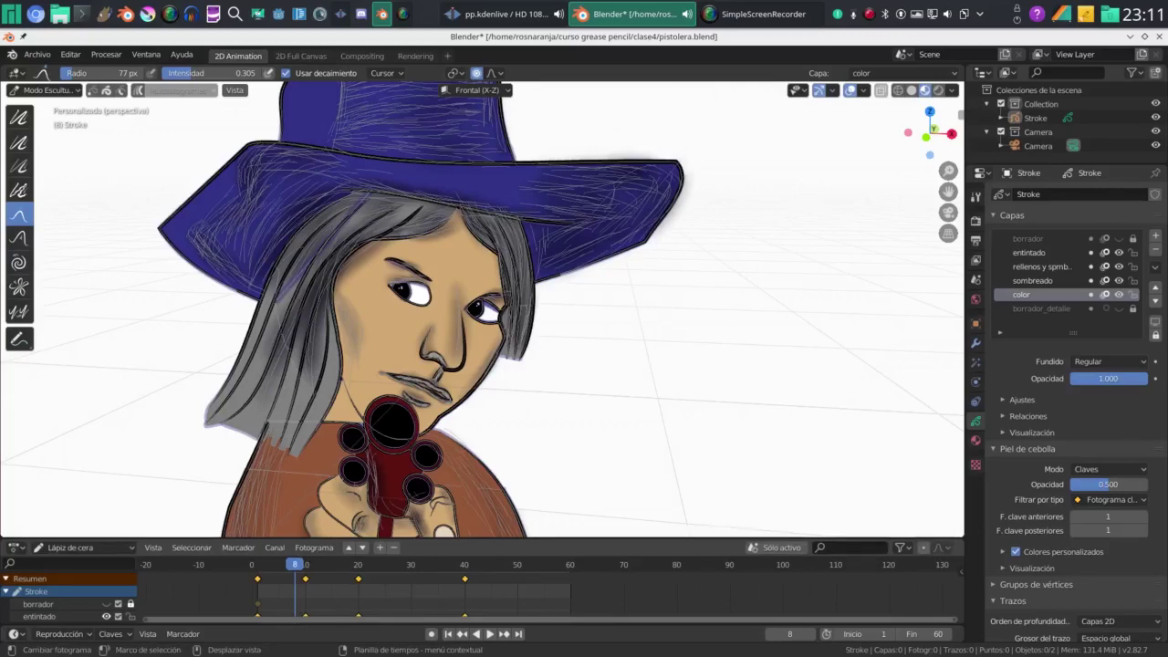
key(space)
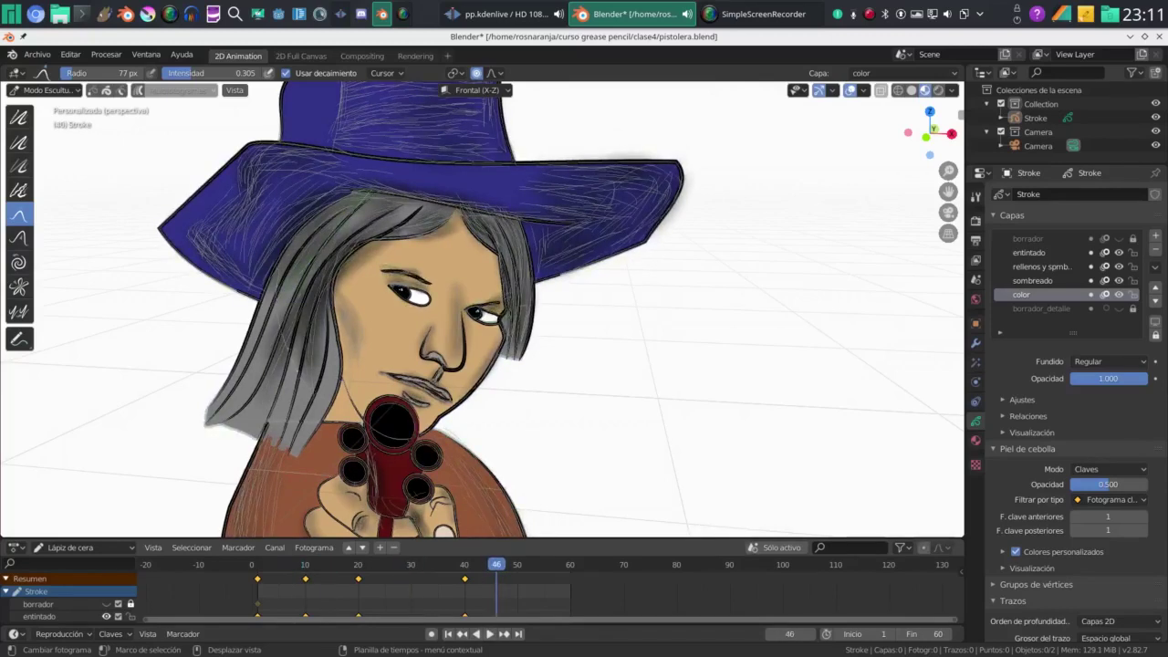
key(shift+Left)
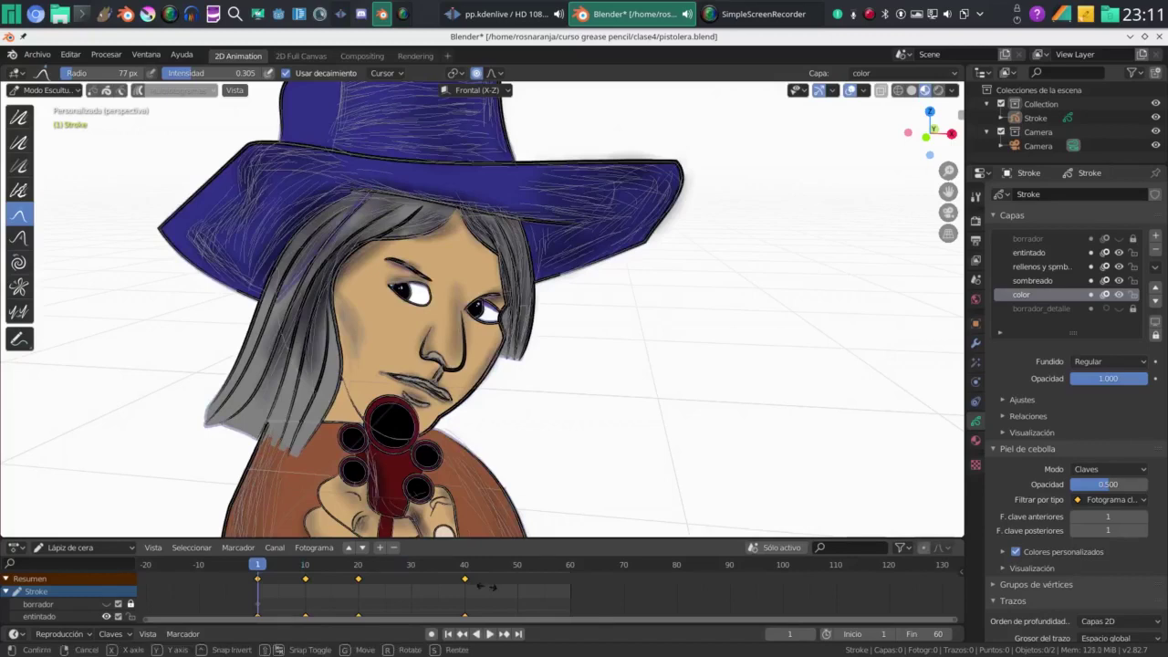
key(s)
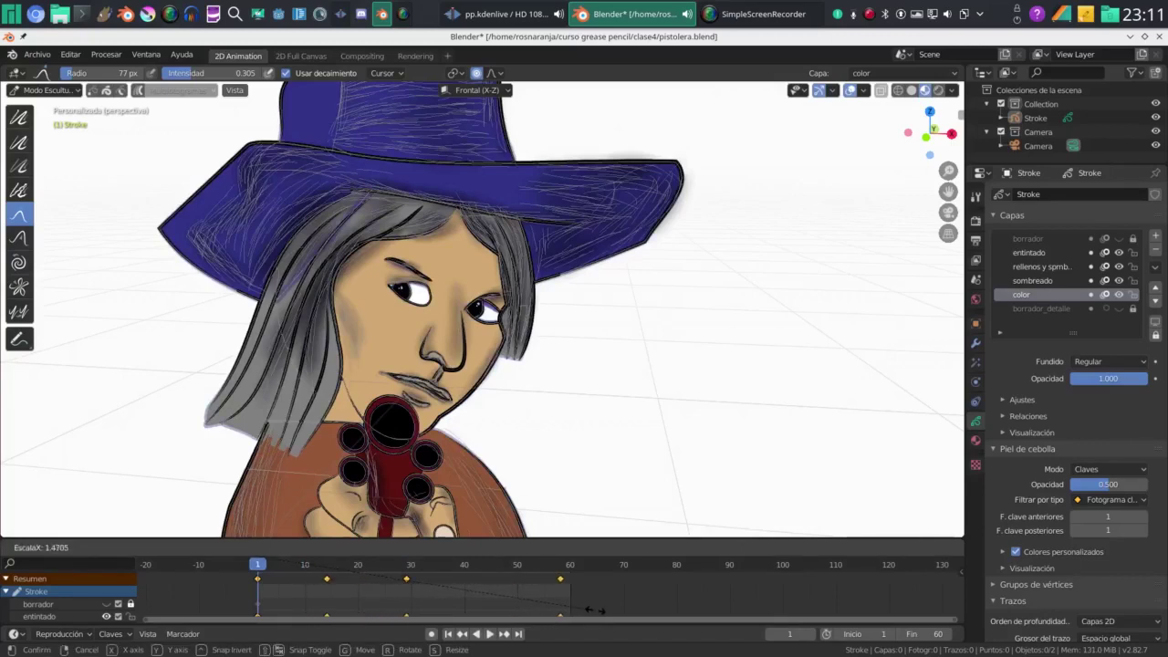
click(602, 609)
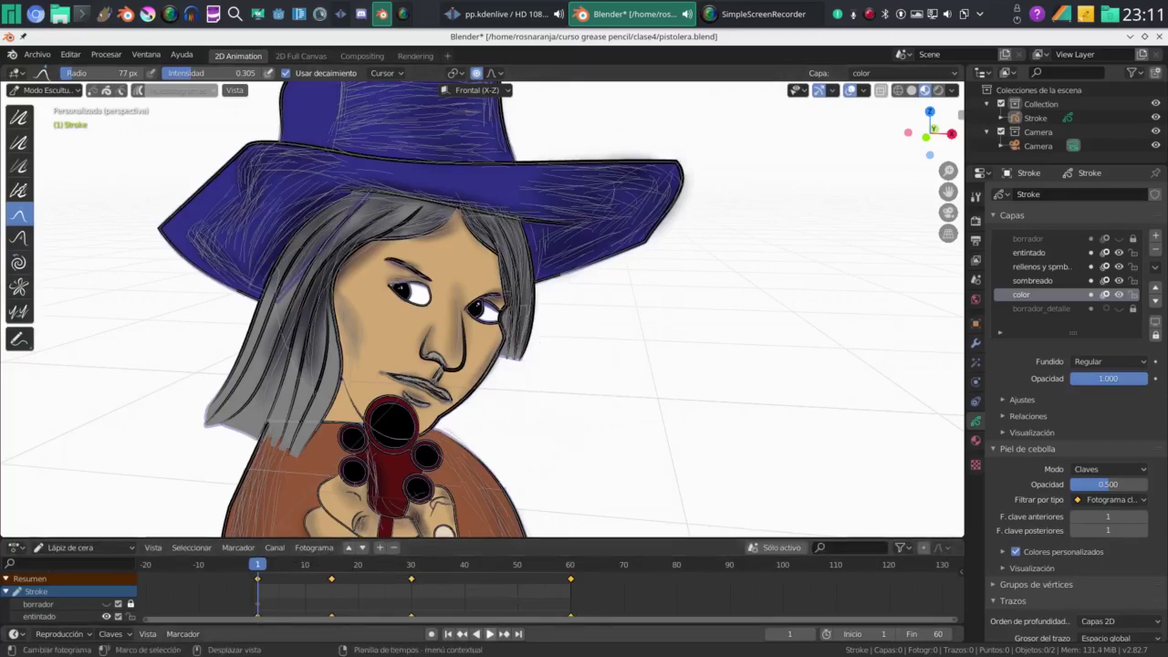
key(space)
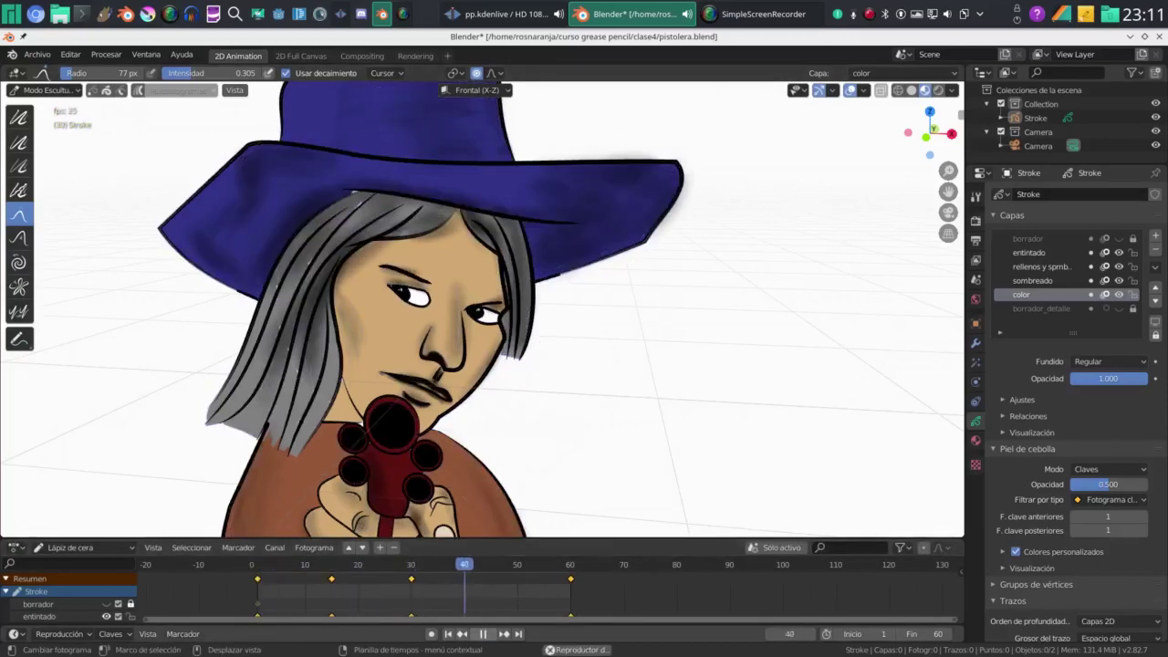
key(space)
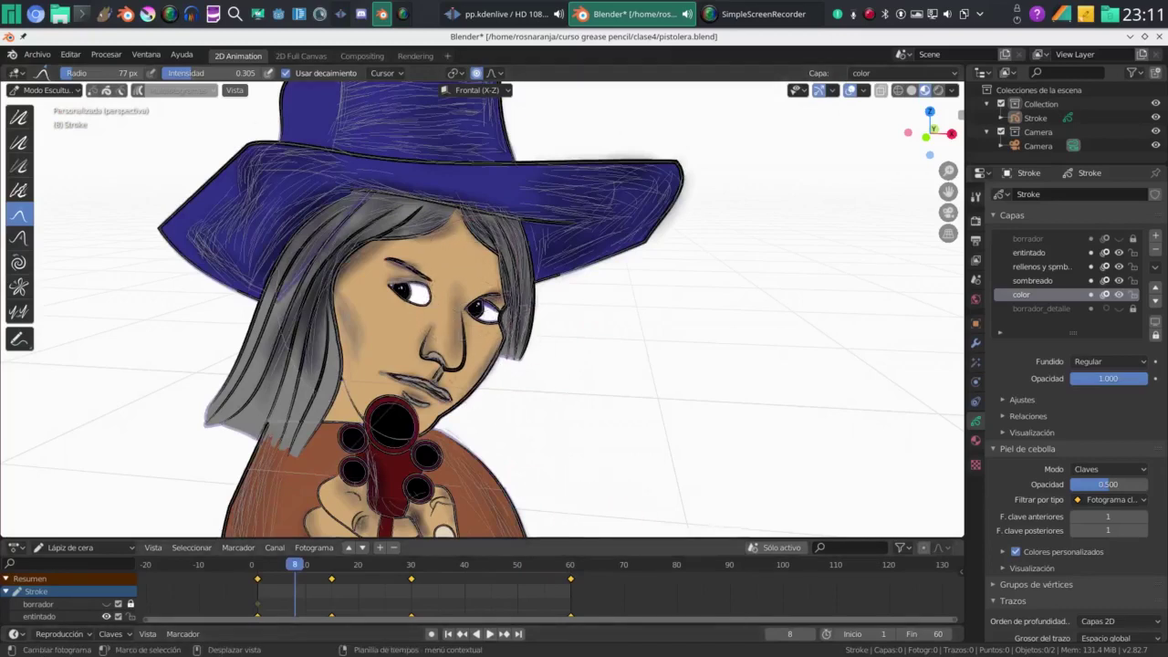
Scale all keyframes towards frame 1 so that the last one falls on frame 20
key(s)
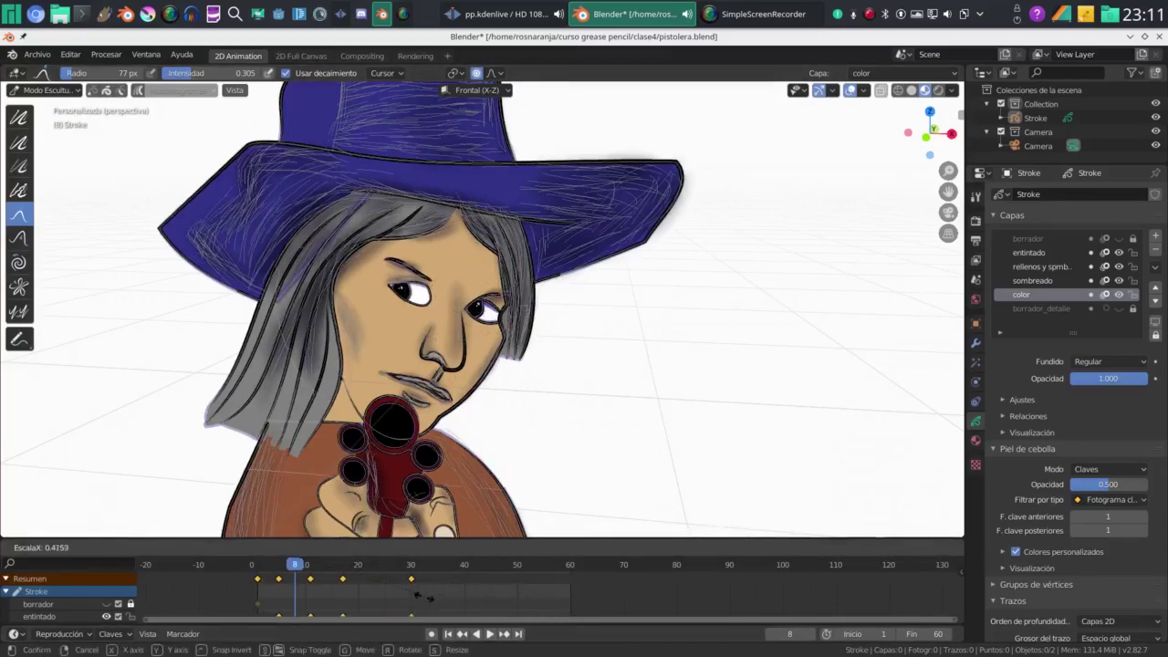
key(Escape)
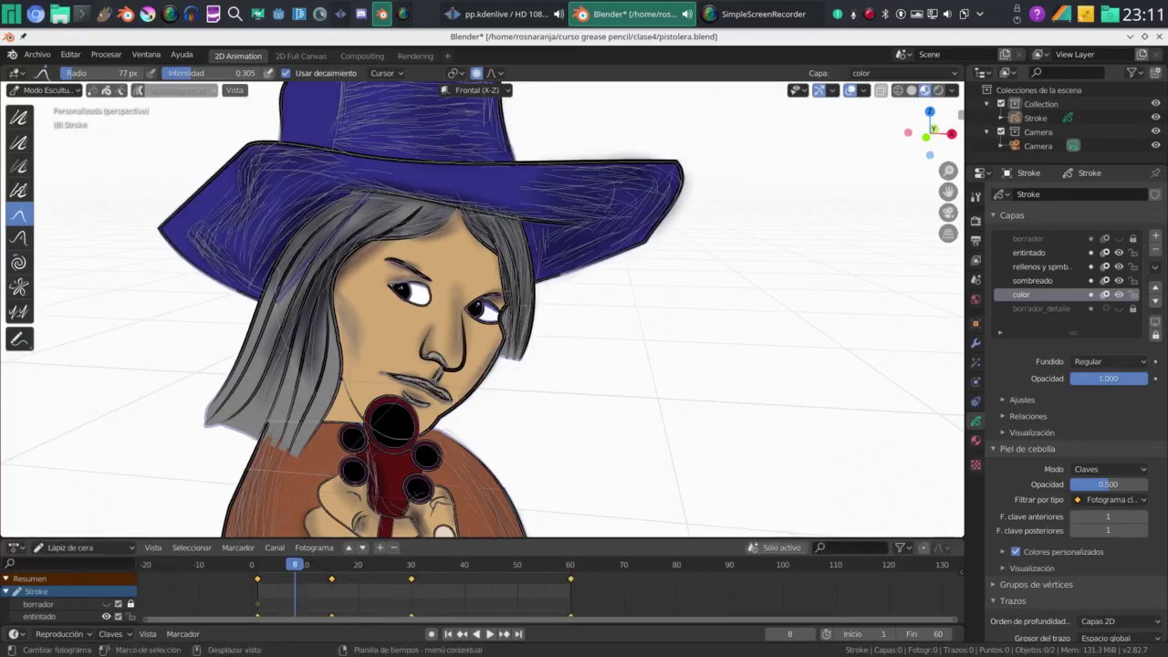
key(shift+Left)
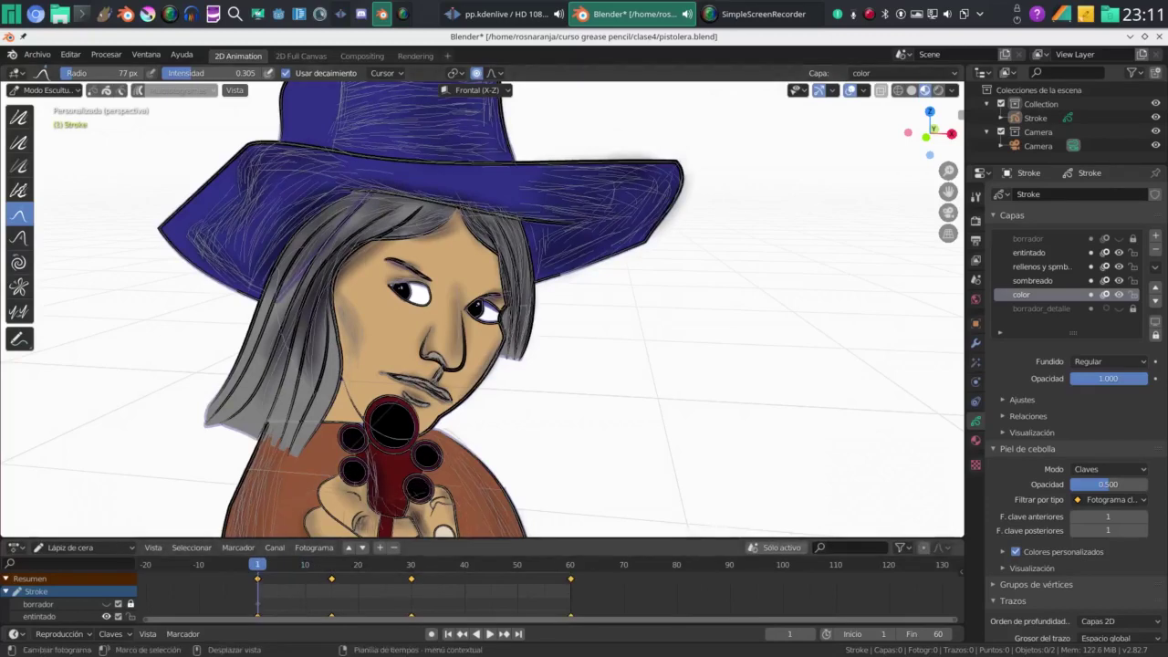
key(s)
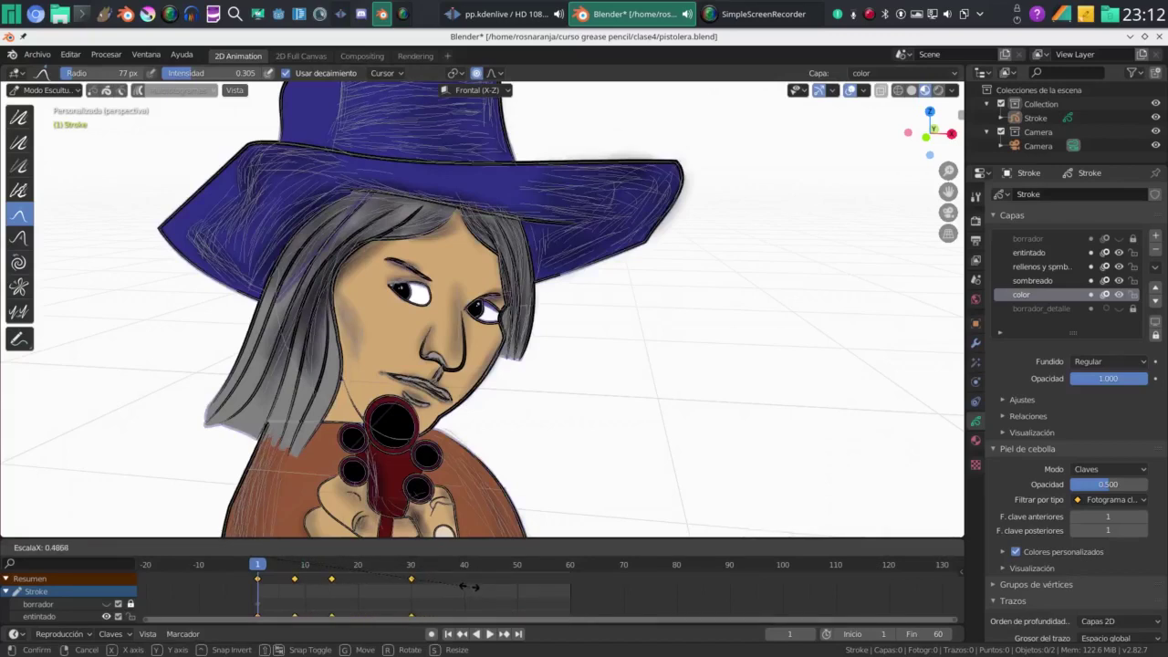
click(399, 581)
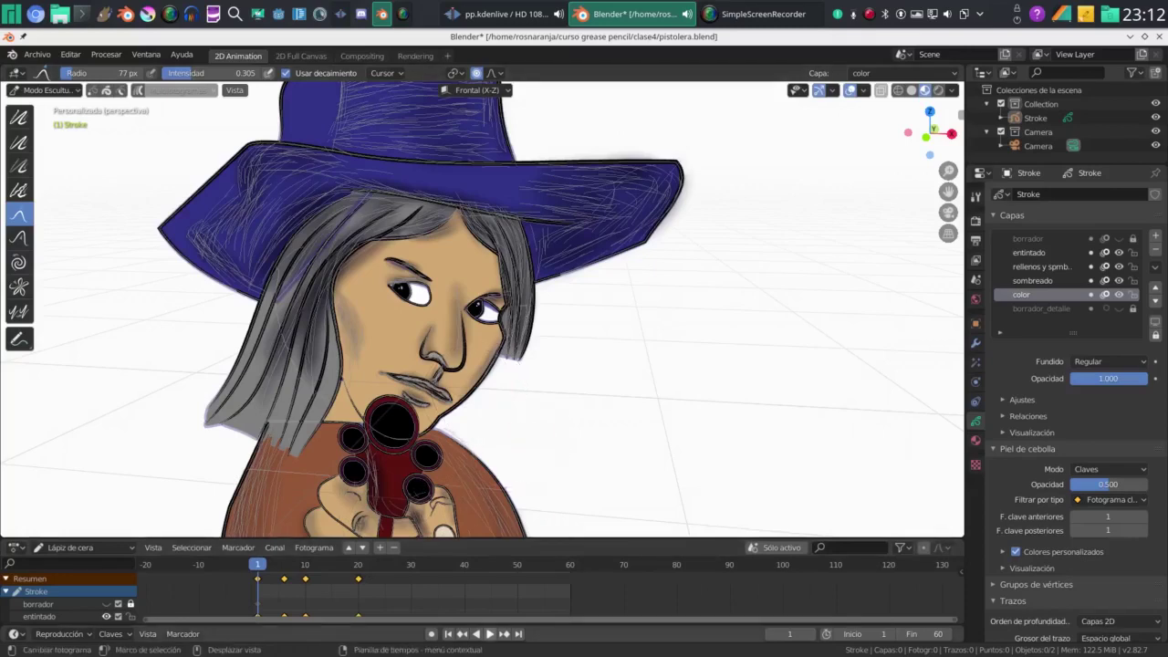
Play back the faster animation and save the file pistolera.blend
key(space)
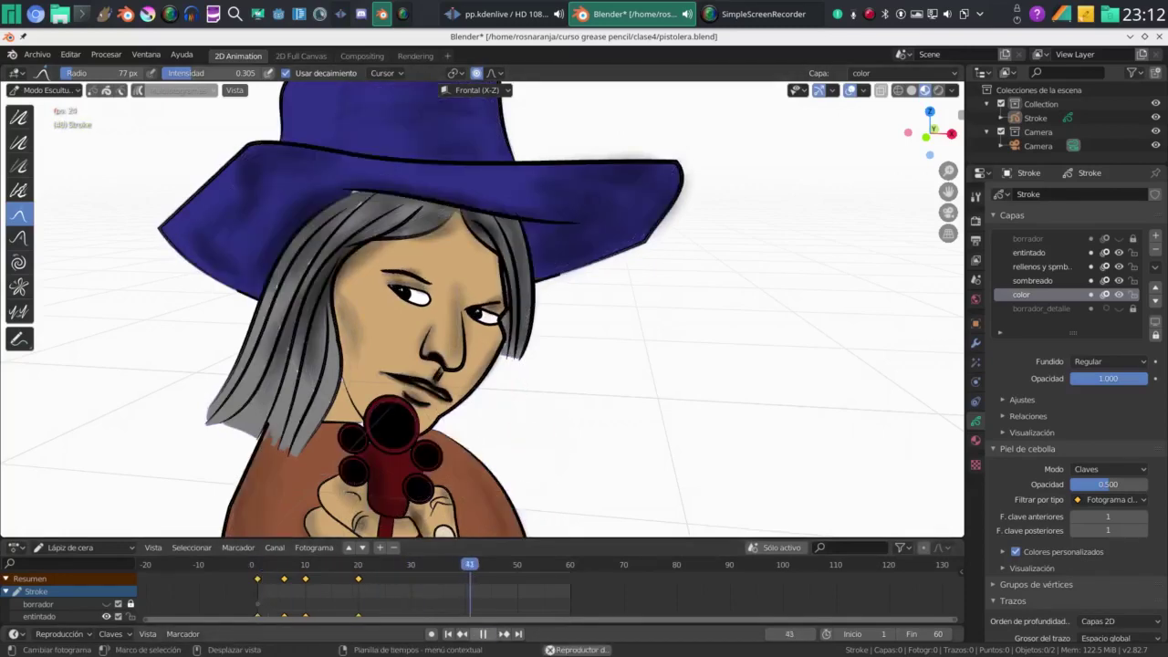
key(space)
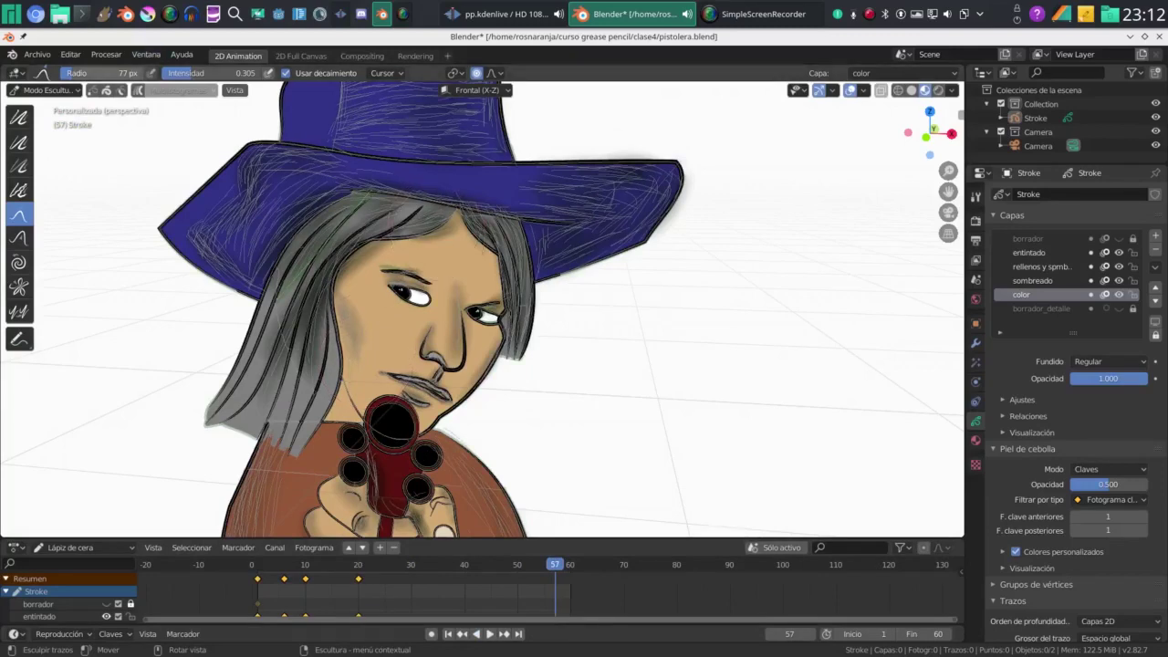
click(106, 54)
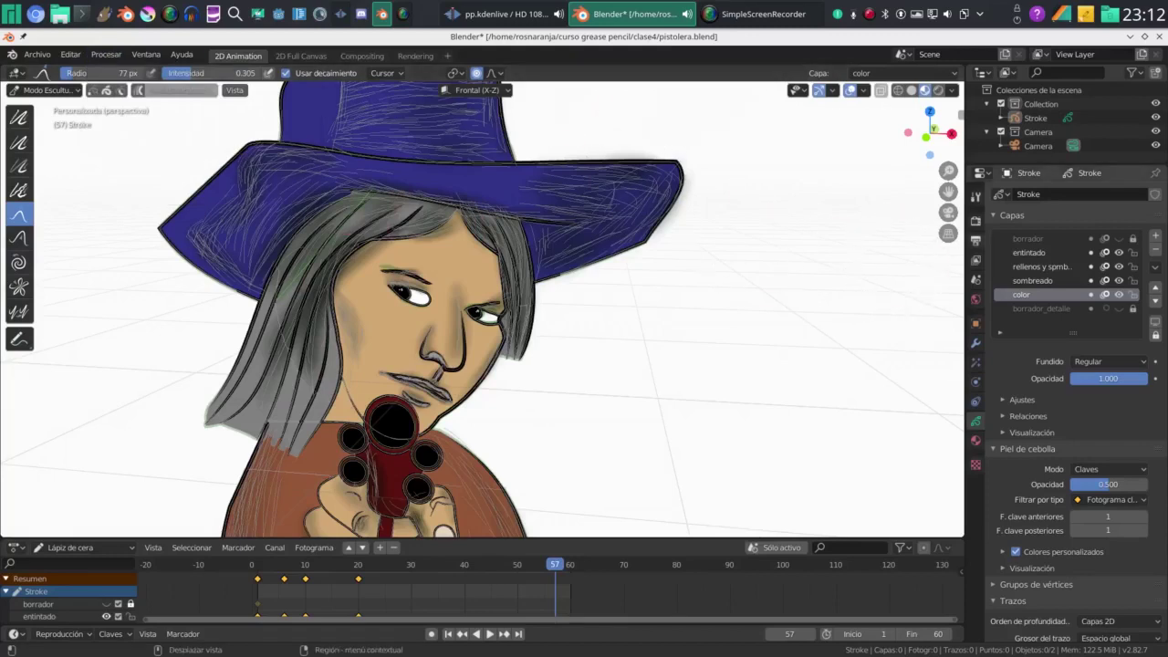
Review the scene's output settings, render the full animation to the FFmpeg video, and close the finished render window
click(976, 240)
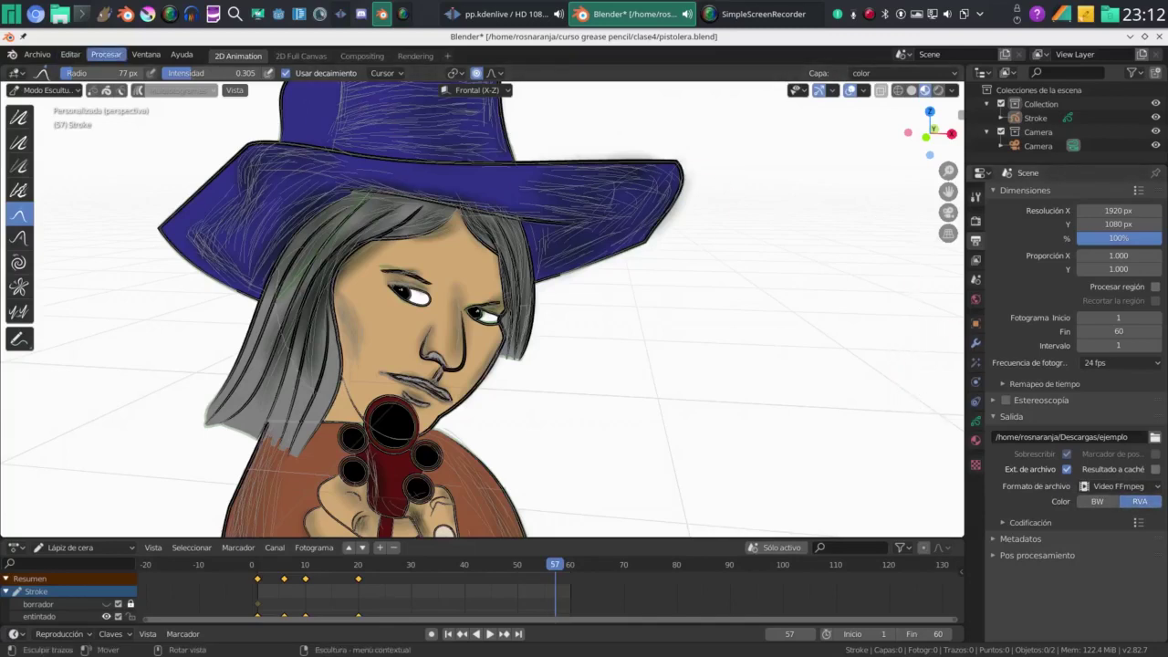
click(106, 55)
click(119, 83)
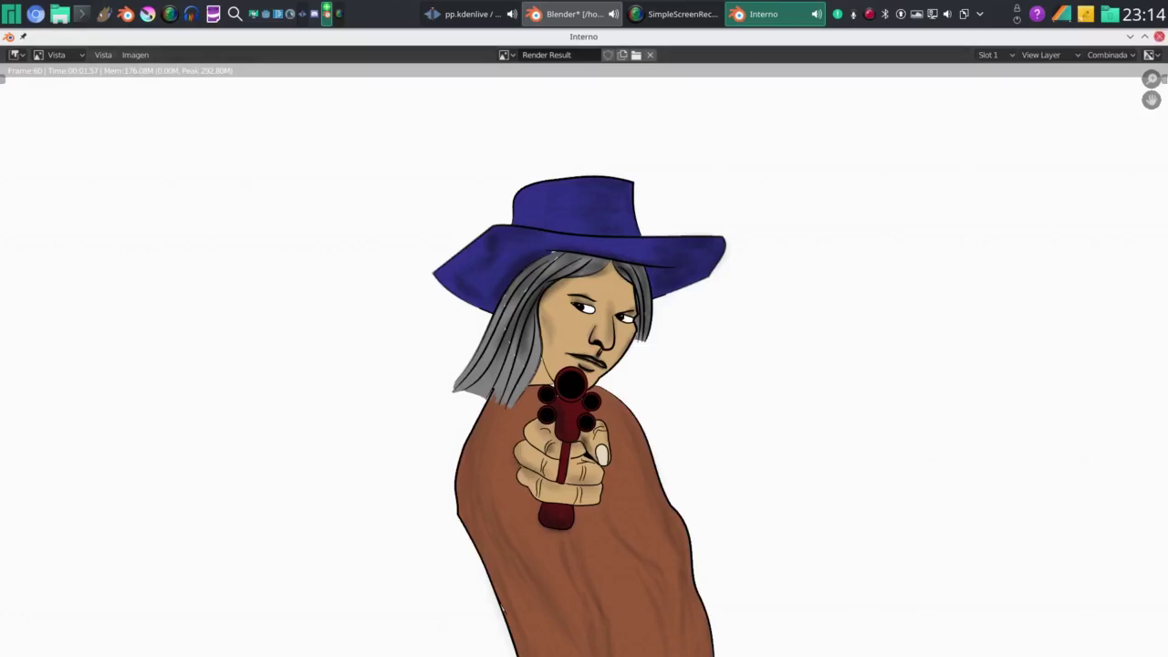
click(1159, 37)
Play back the rendered animation in a maximized player window, and close the player after reviewing it
click(106, 54)
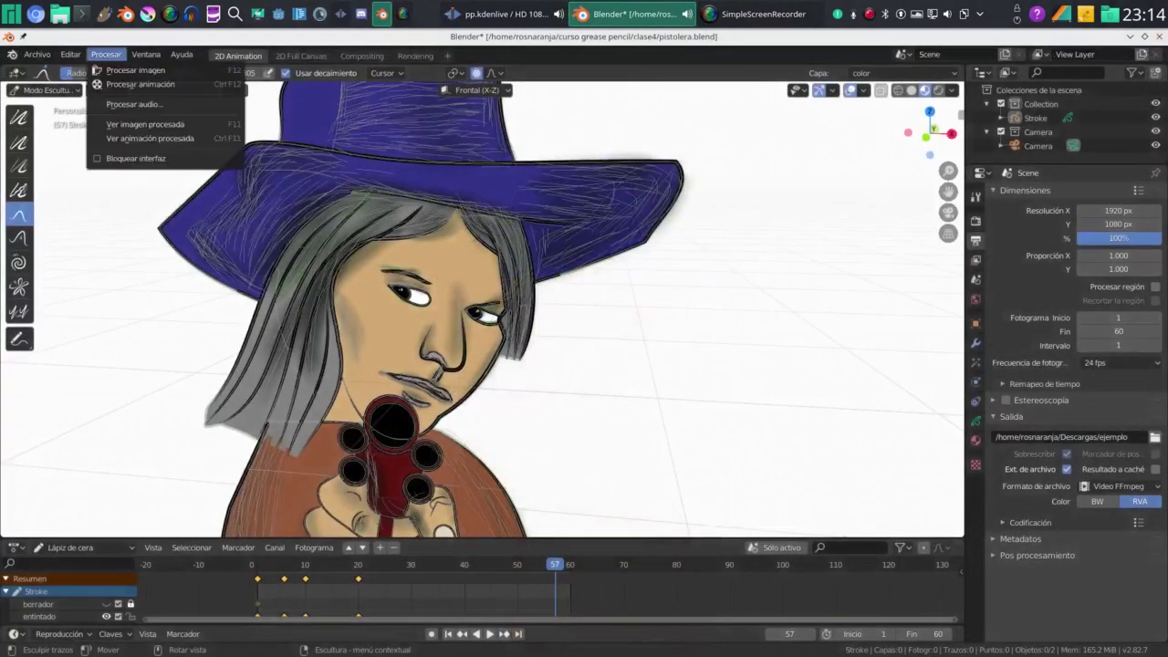
click(149, 137)
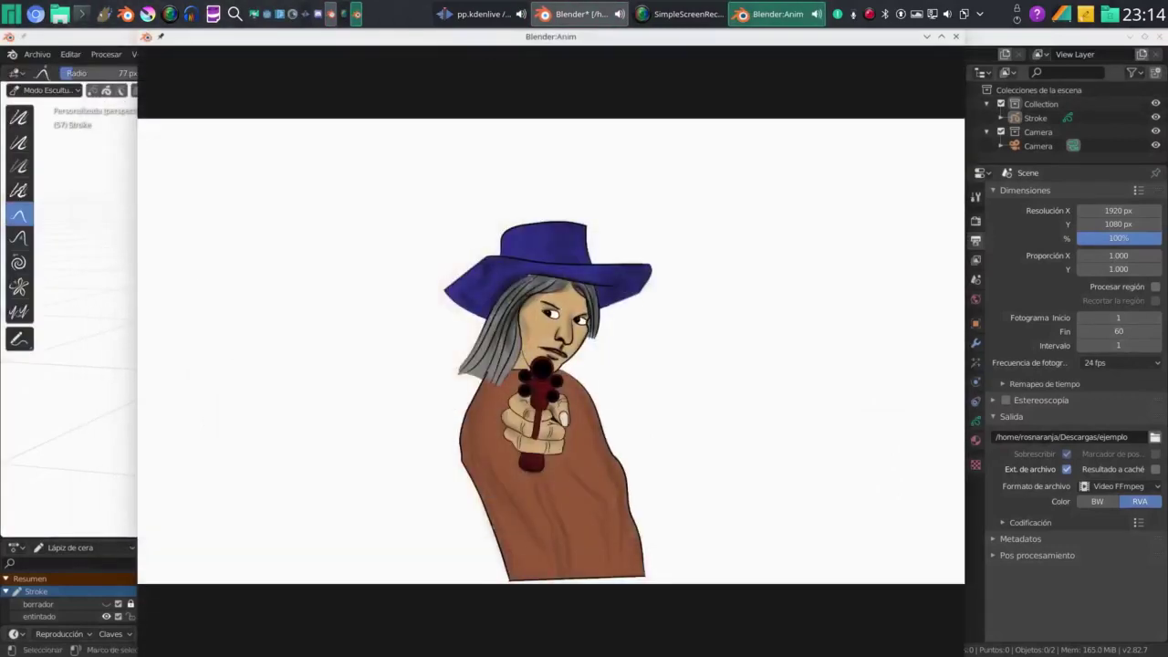
click(941, 36)
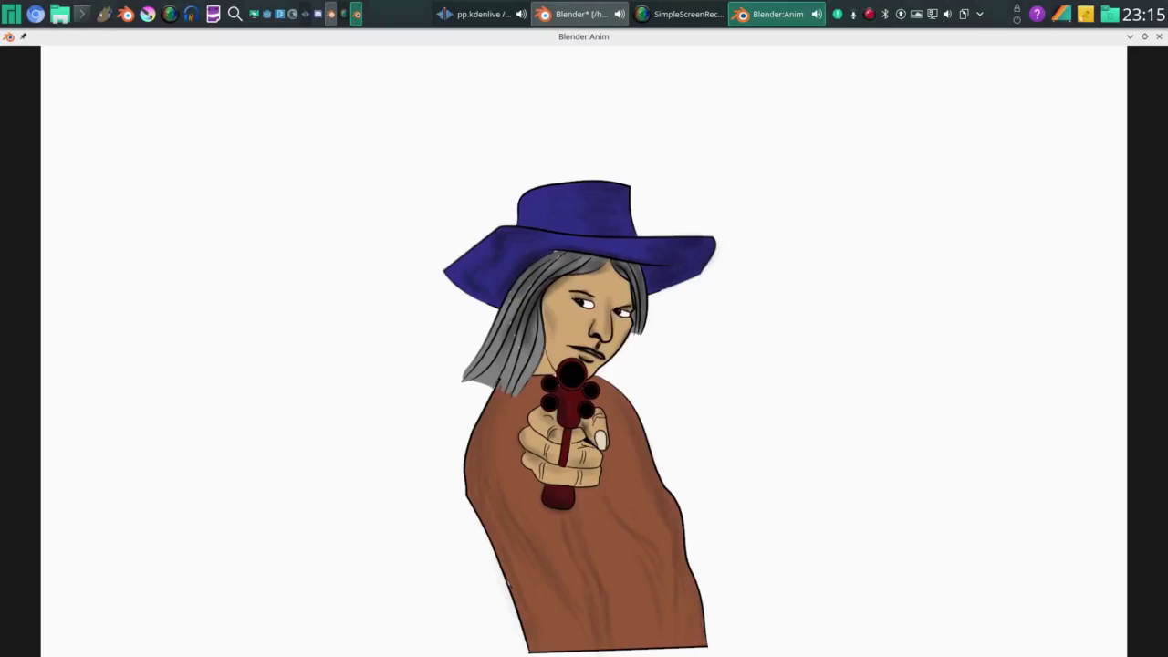
key(Escape)
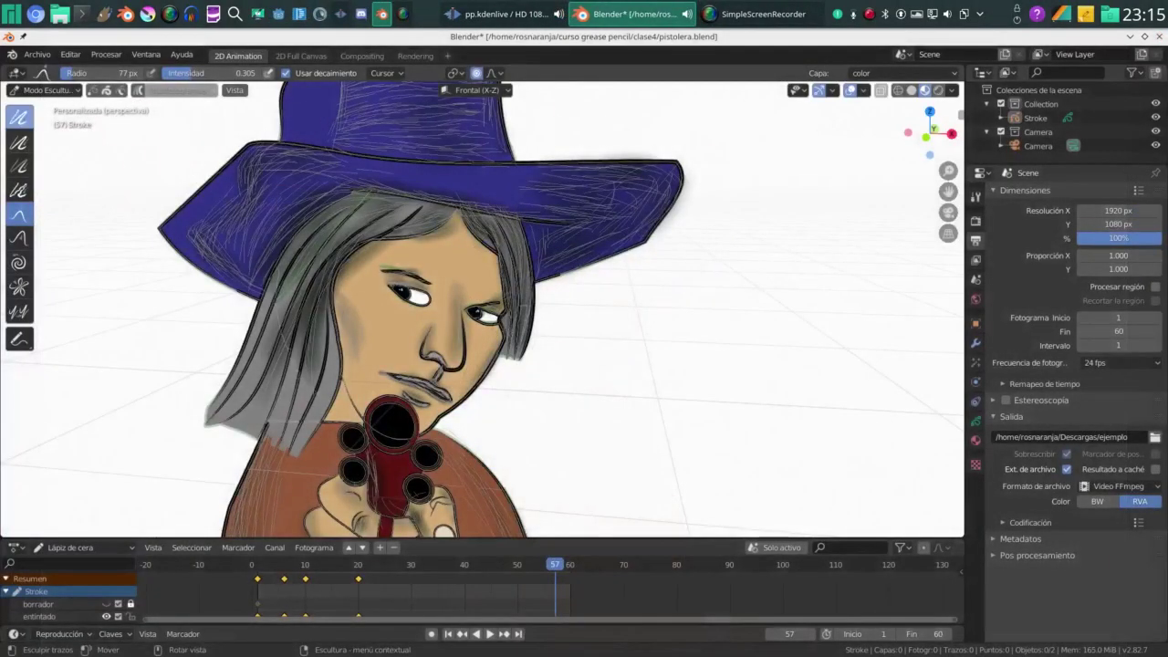
Switch through the Smooth and Push sculpt brushes back to Grab, and enlarge the Grab brush's radius to 274 px
click(19, 115)
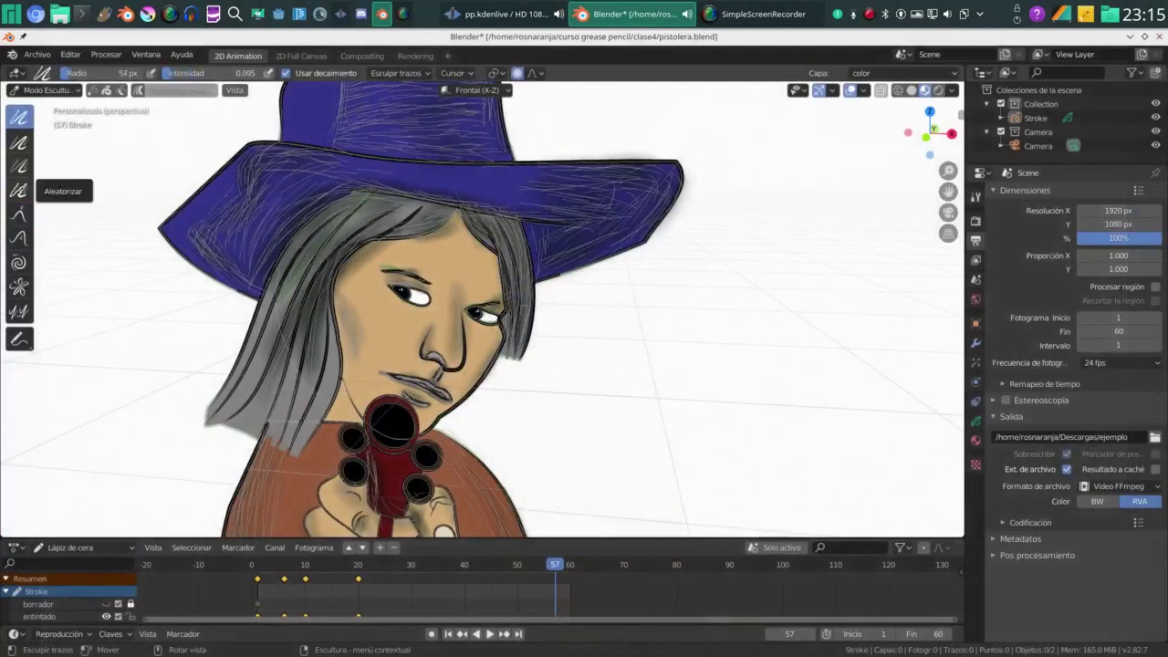
click(19, 237)
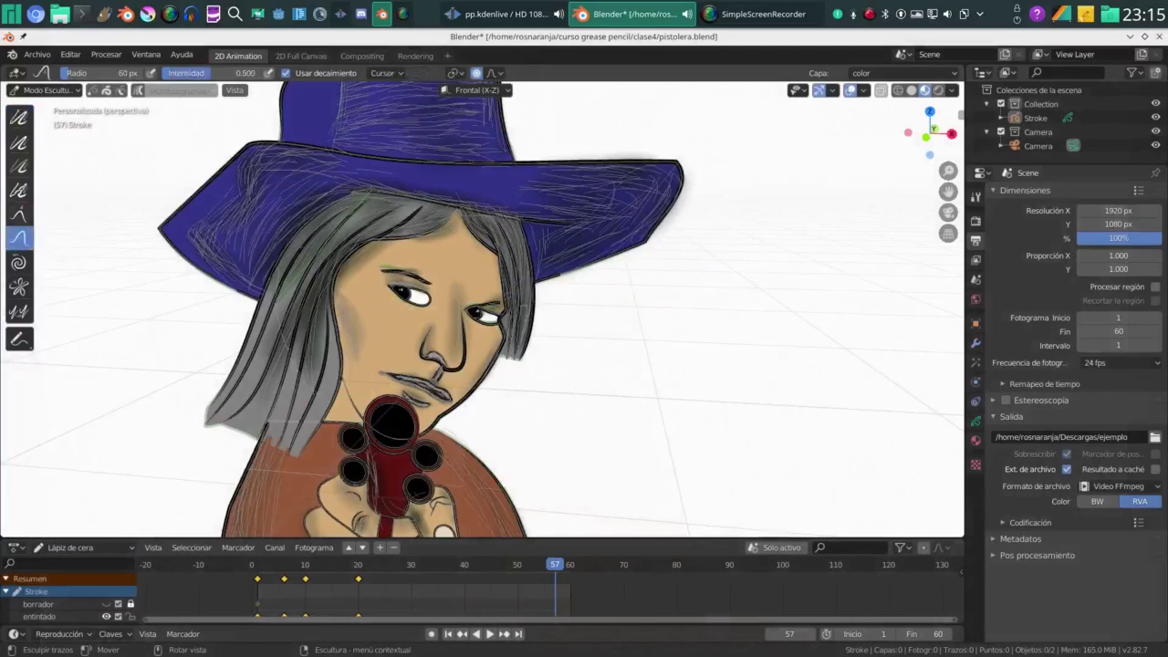
click(19, 215)
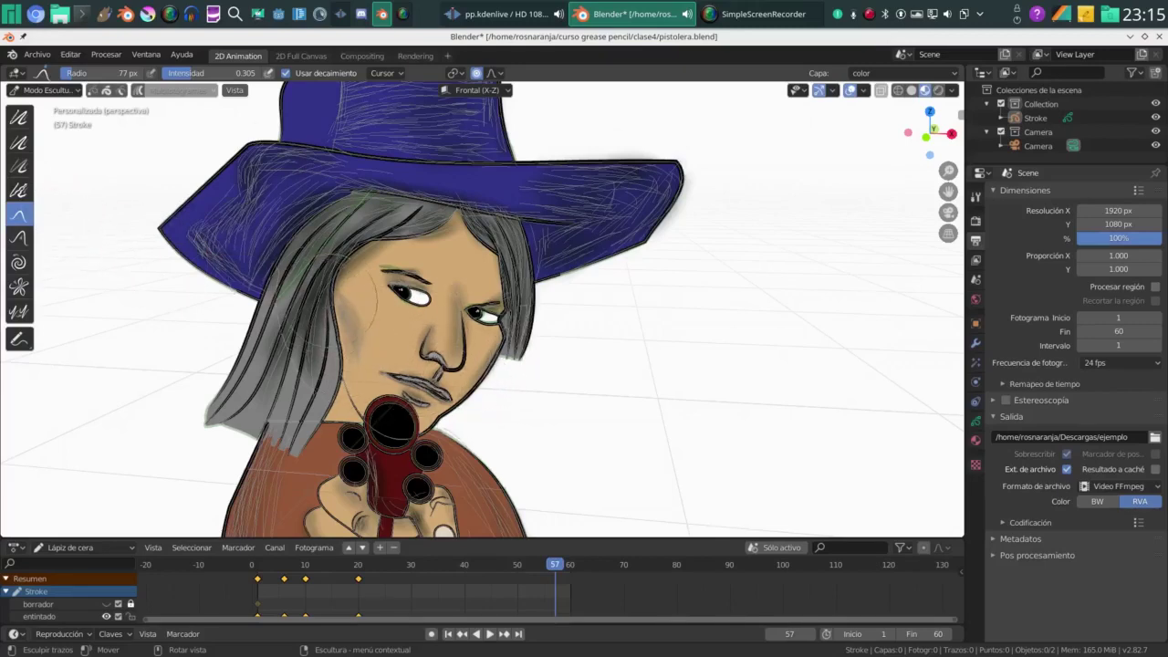
key(f)
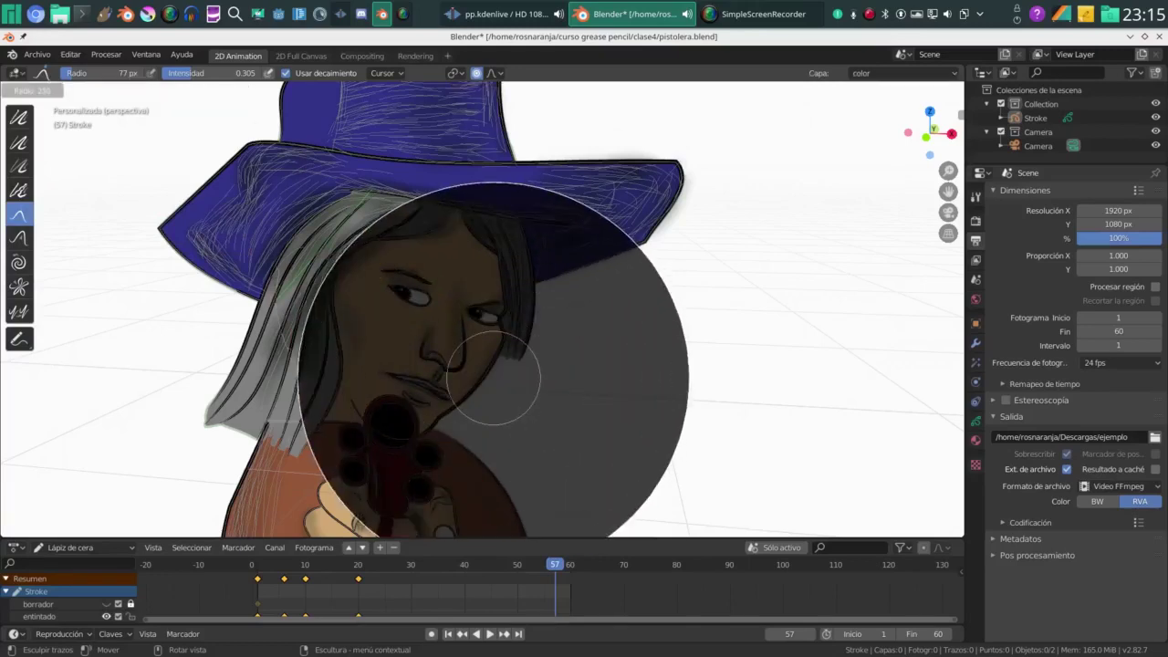
click(690, 378)
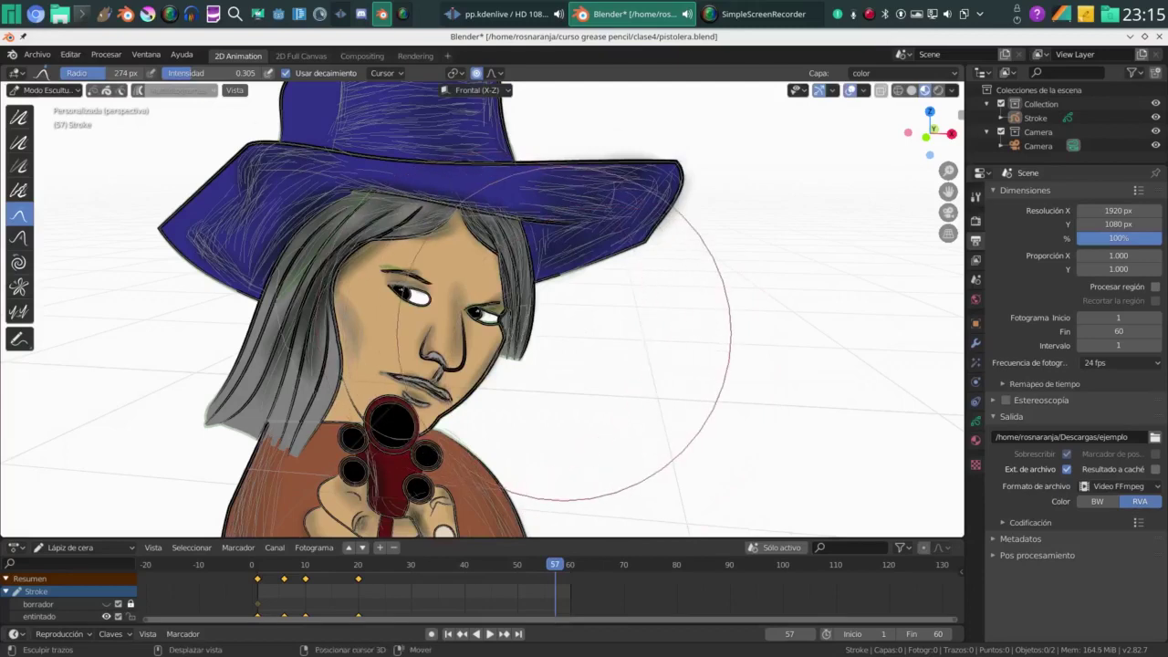
key(shift+f)
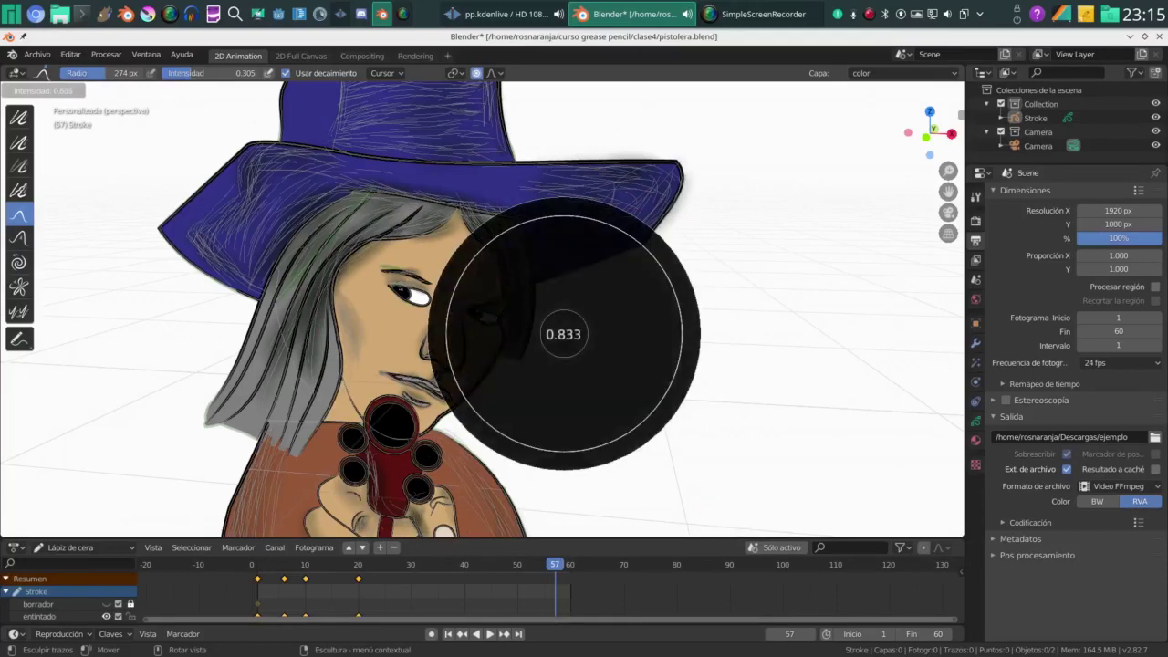
key(Escape)
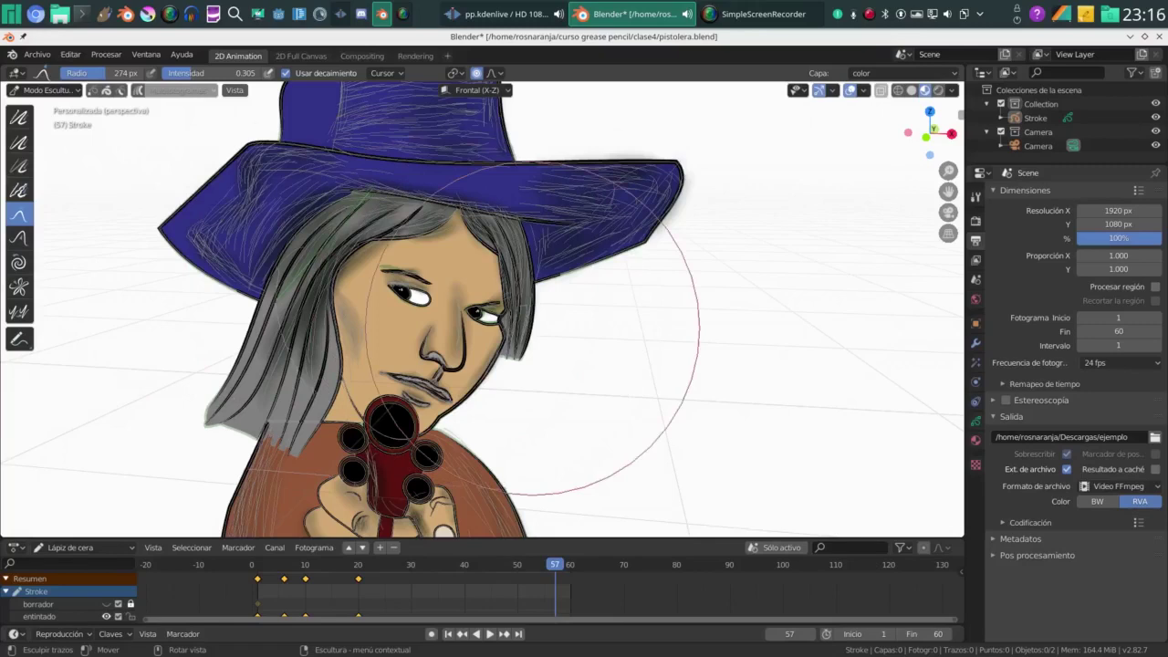
scroll(530, 329, down, 3)
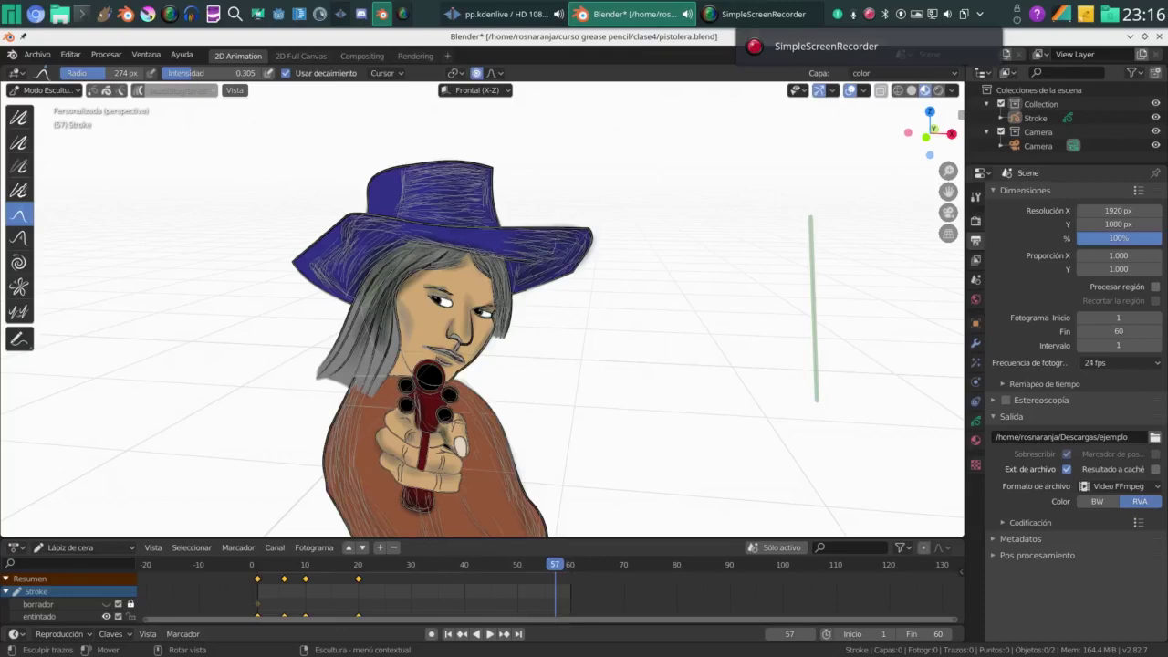
click(869, 14)
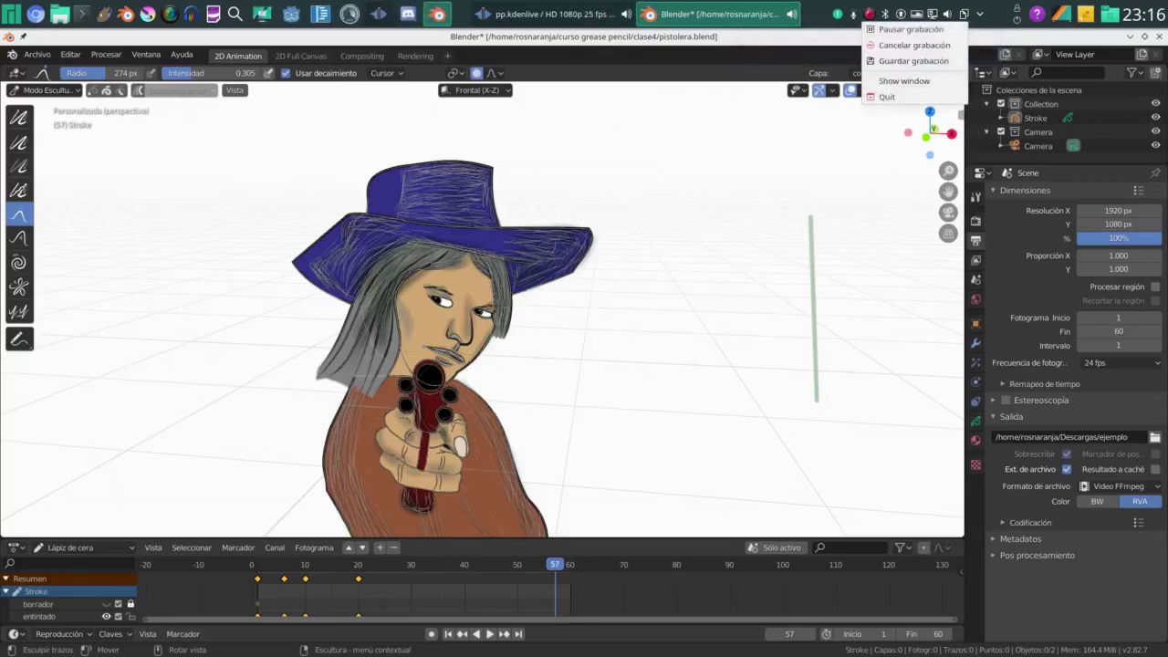